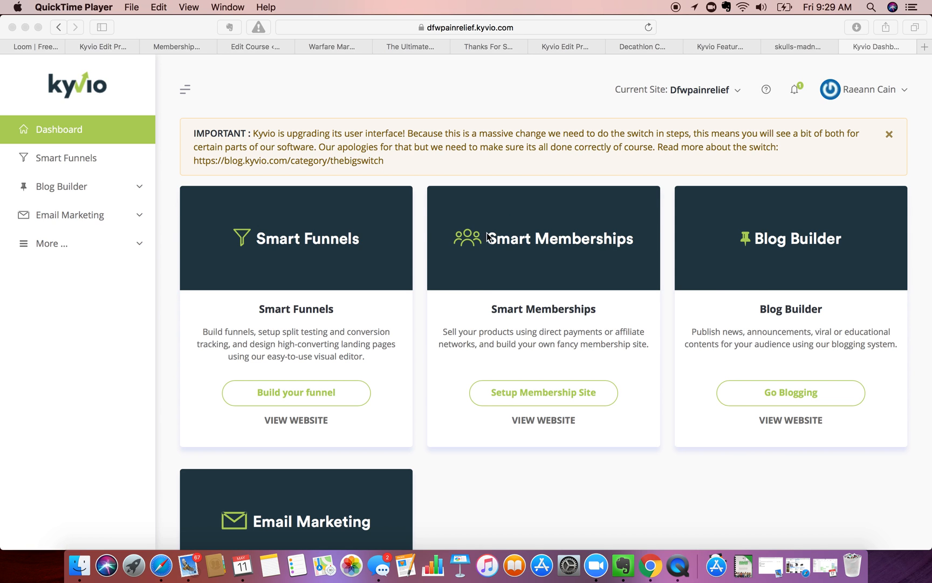
- Launch the membership site setup from the Smart Memberships card and open its settings
scroll(456, 420, "down", 4)
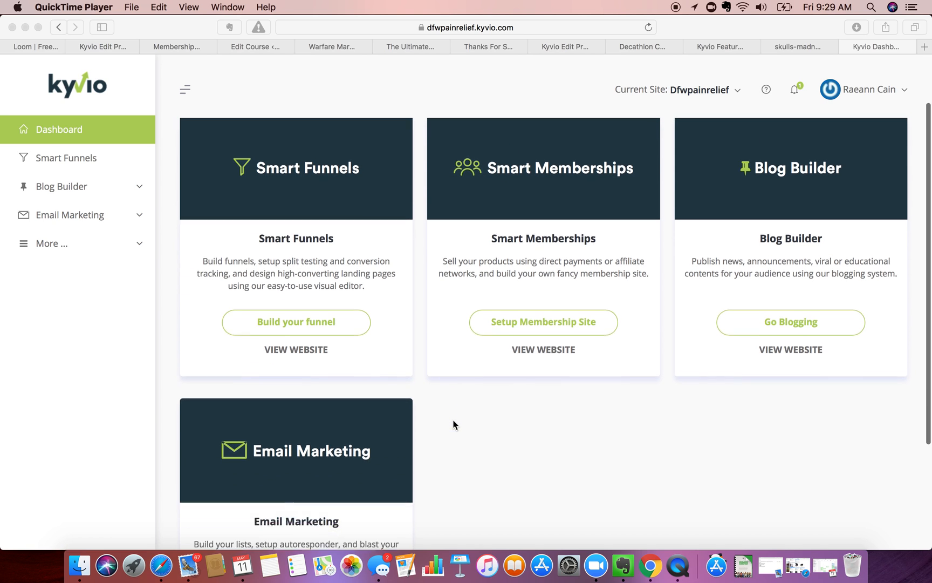
scroll(487, 292, "up", 4)
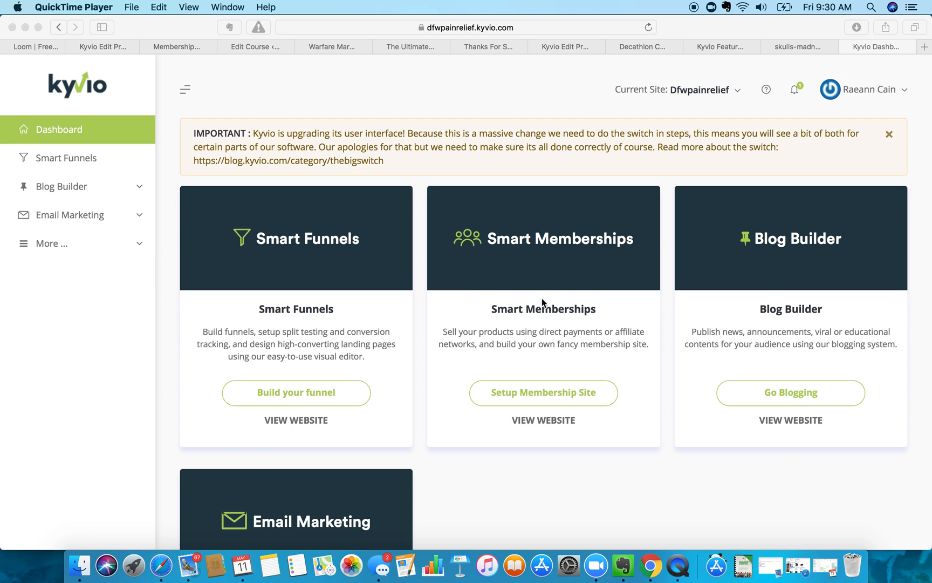
left_click(533, 394)
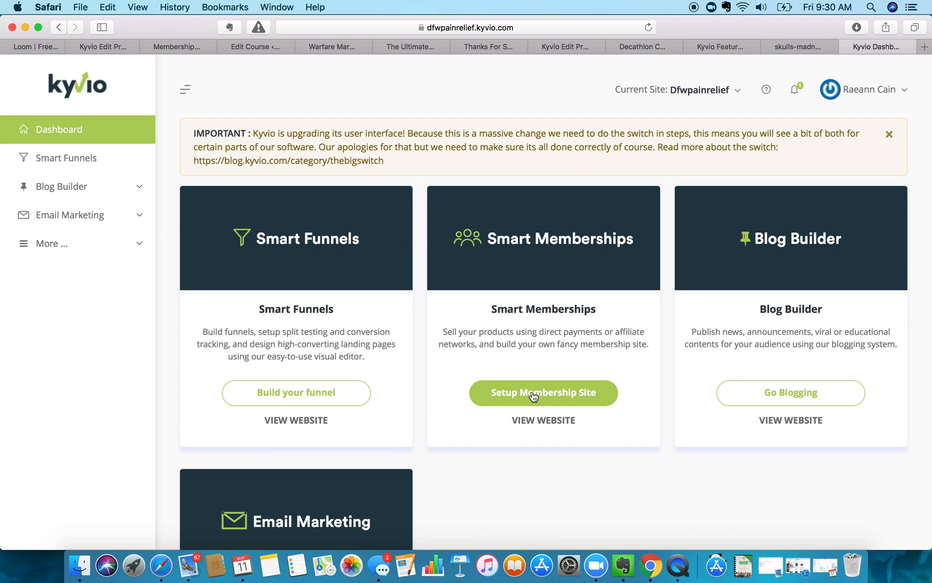
left_click(533, 394)
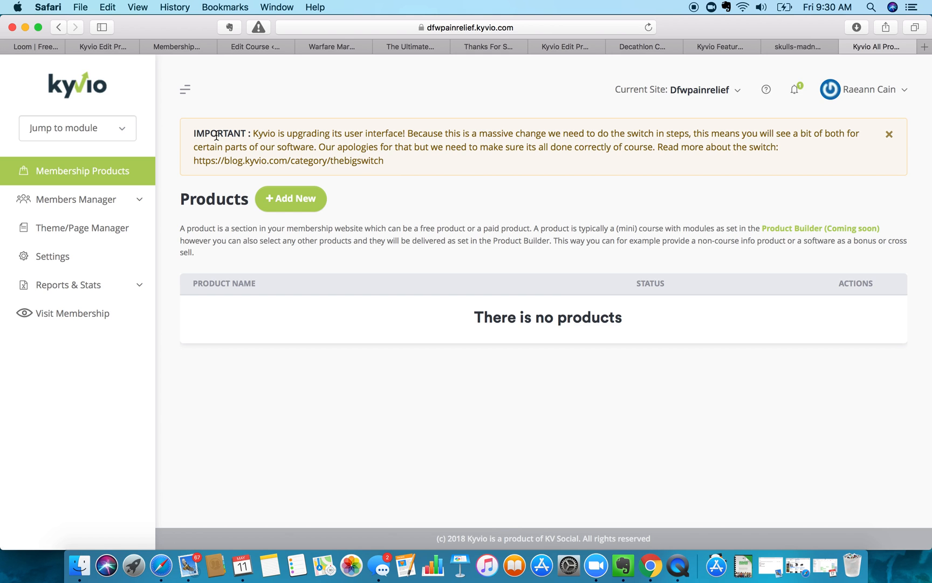
left_click(68, 252)
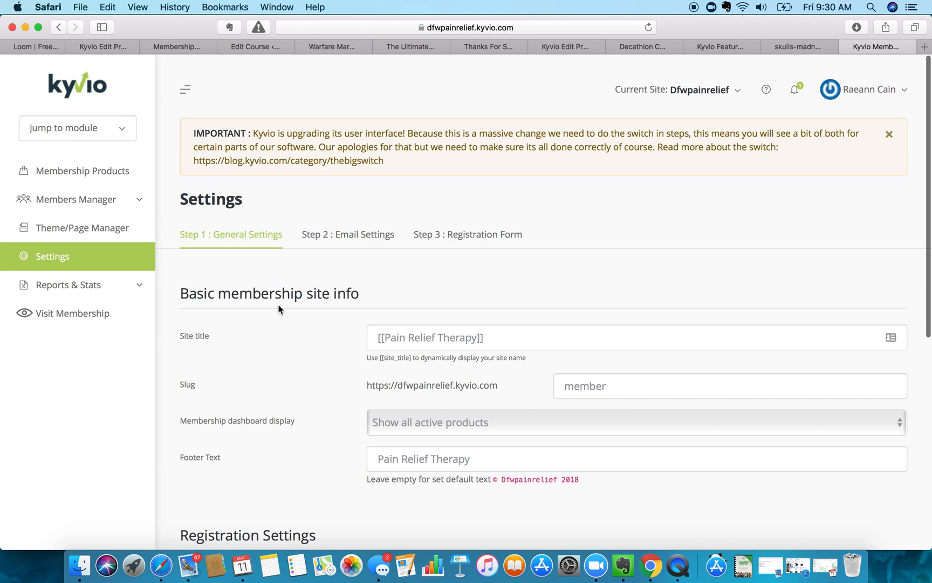
- Screenshot the site title and slug area of General Settings
scroll(279, 309, "down", 1)
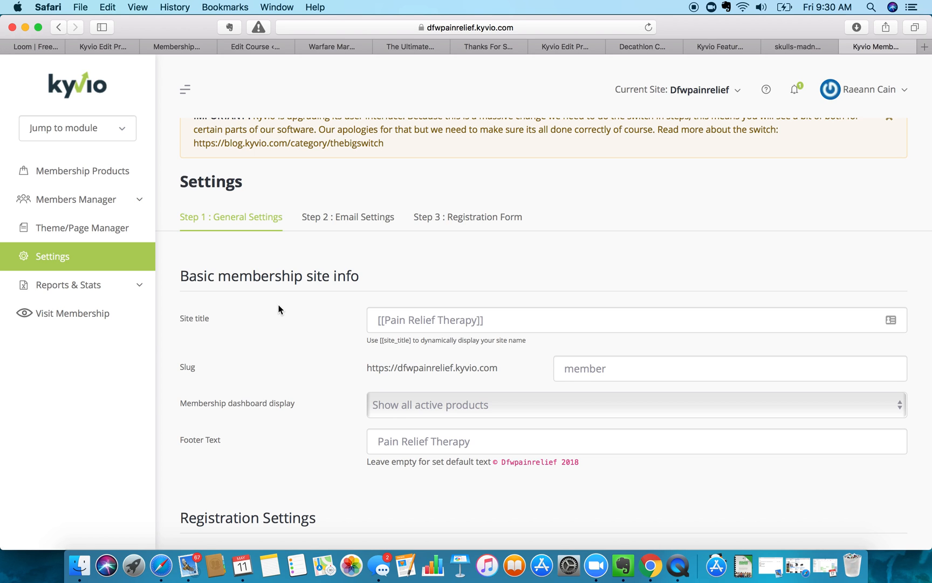
scroll(349, 286, "down", 5)
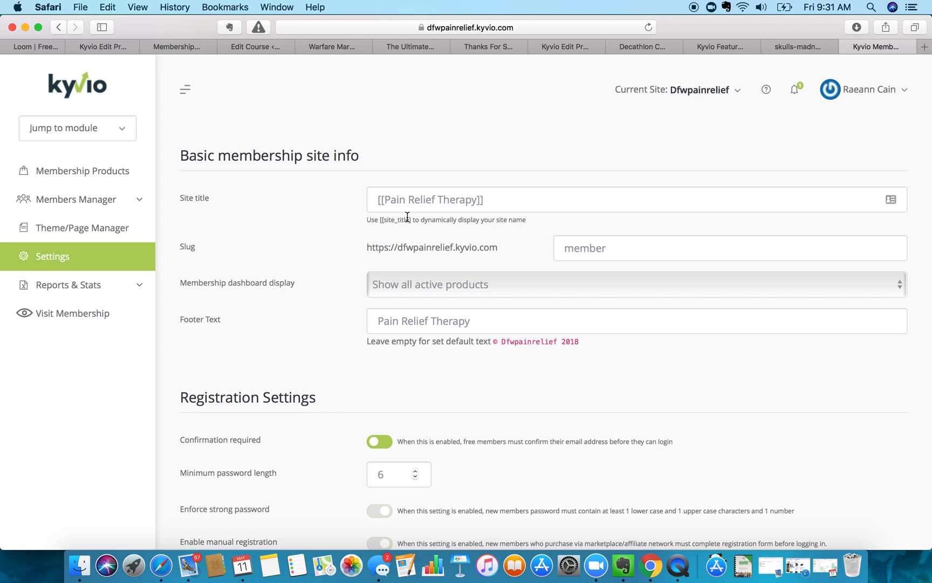
scroll(422, 220, "up", 5)
scroll(407, 216, "up", 3)
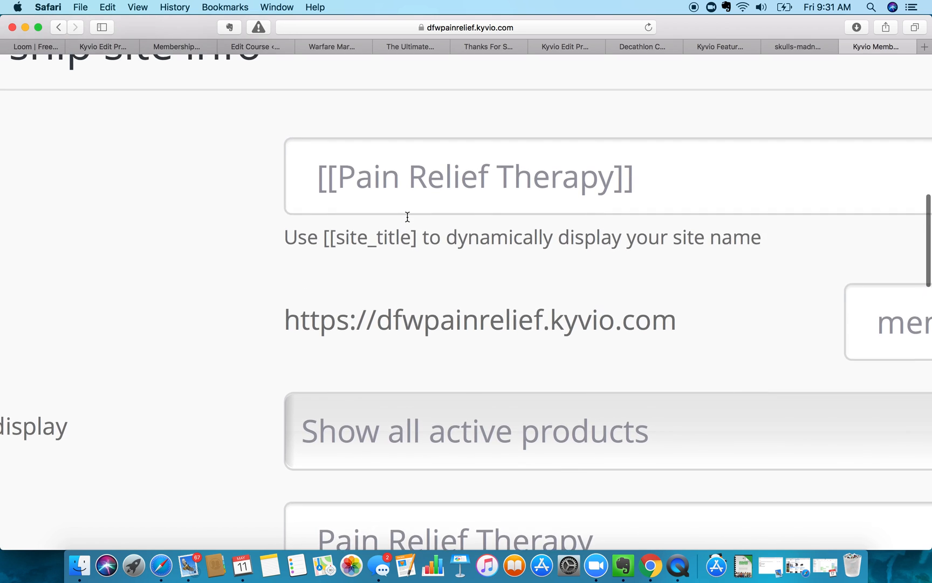
key("super+shift+4")
left_click_drag(268, 133, 668, 272)
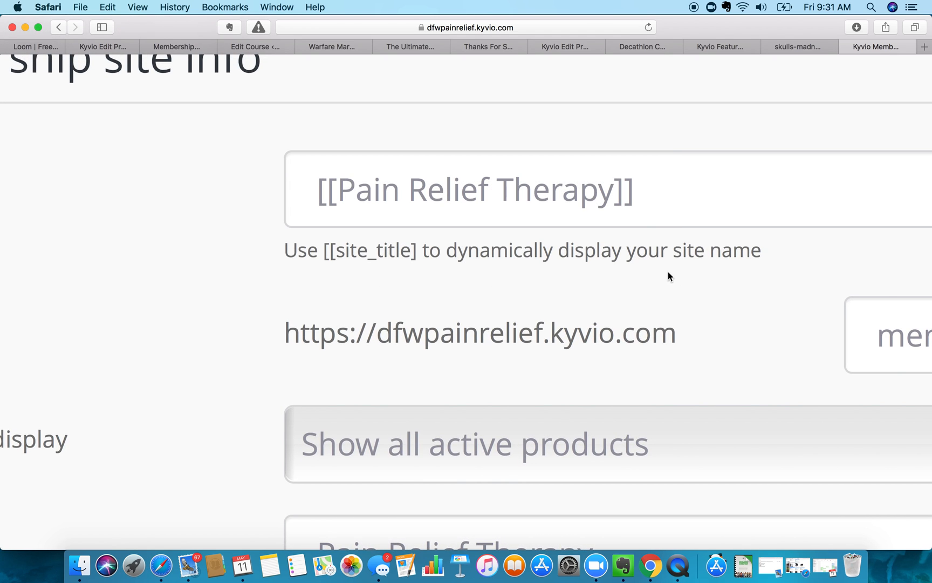
- Focus the Slug field, then bring up the membership dashboard display choices
scroll(616, 282, "down", 5)
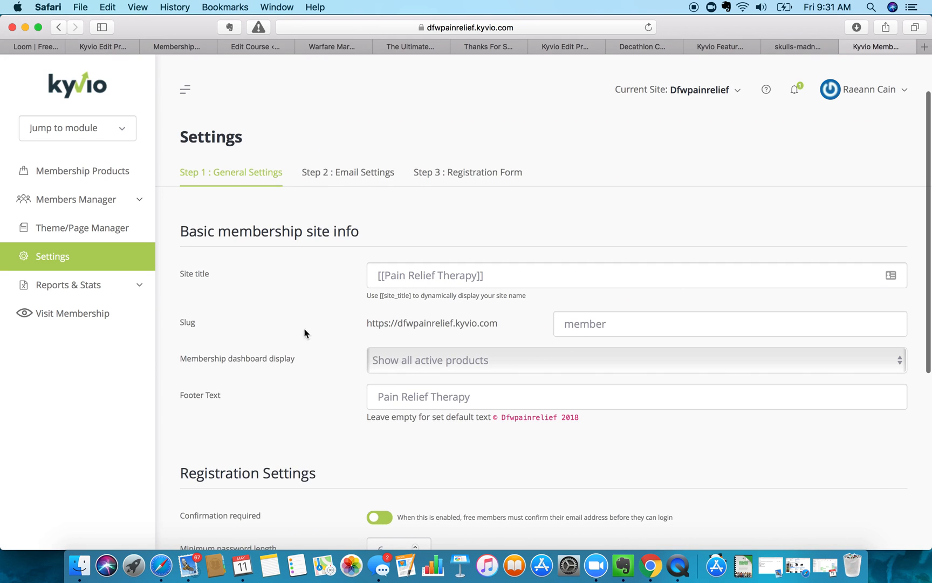
left_click(626, 323)
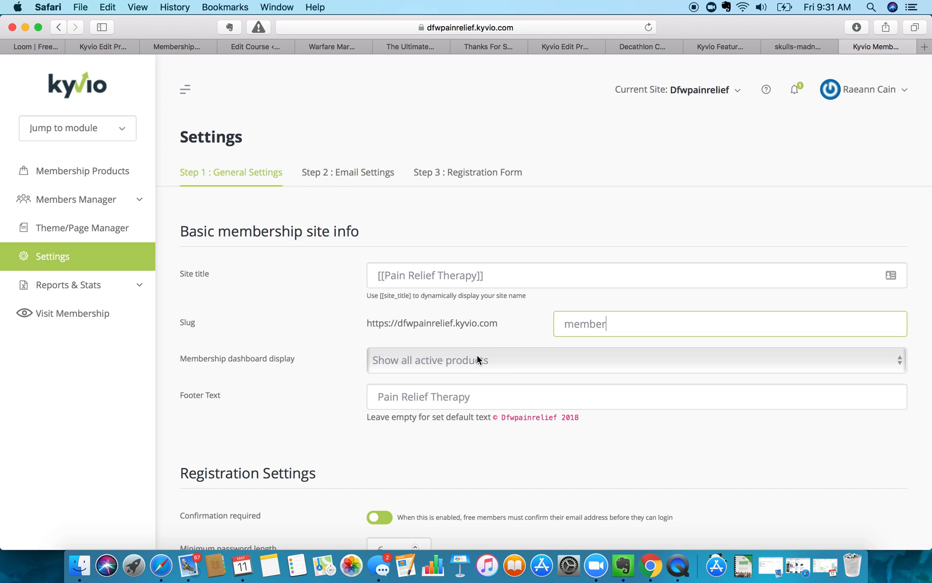
scroll(477, 360, "down", 4)
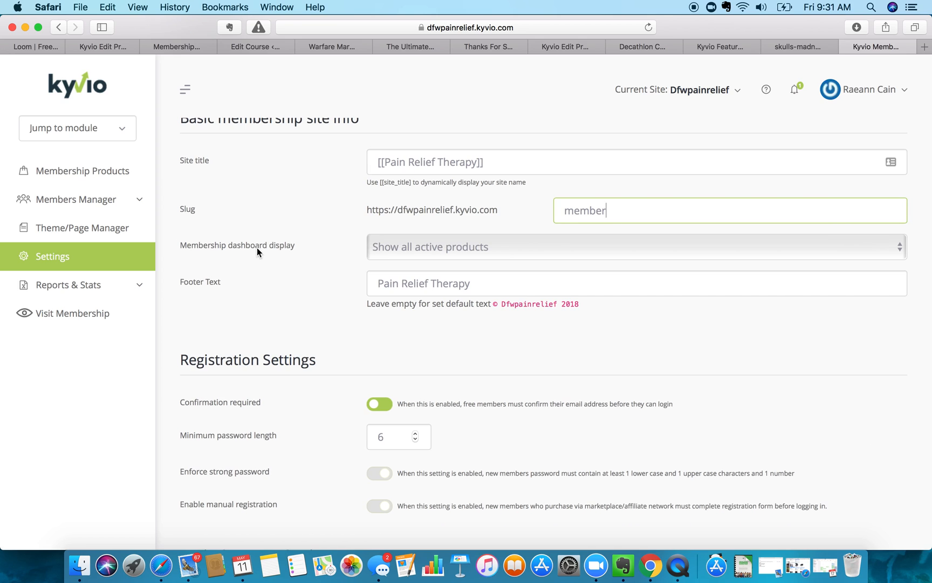
left_click(387, 247)
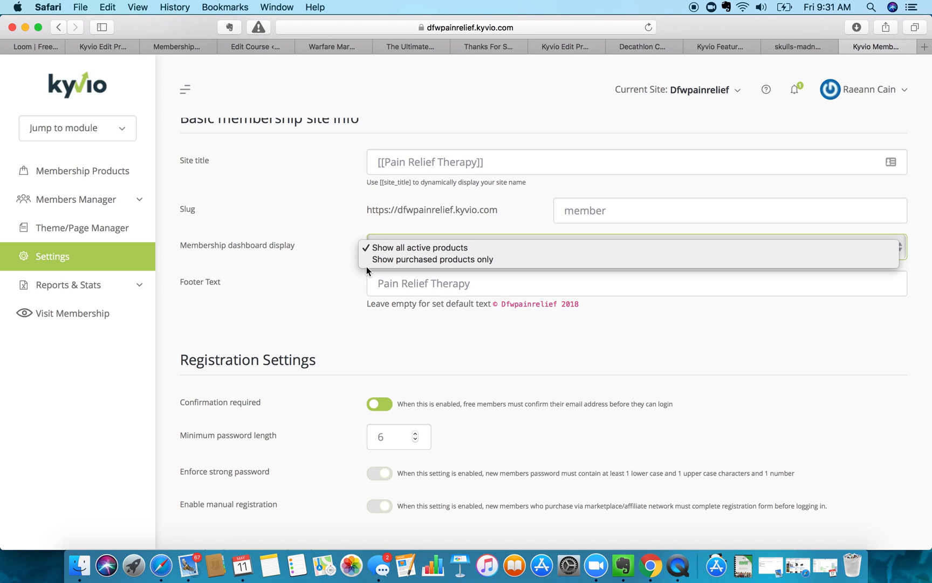
- Try 'Show purchased products only', then switch the dashboard display back to 'Show all active products'
left_click(398, 261)
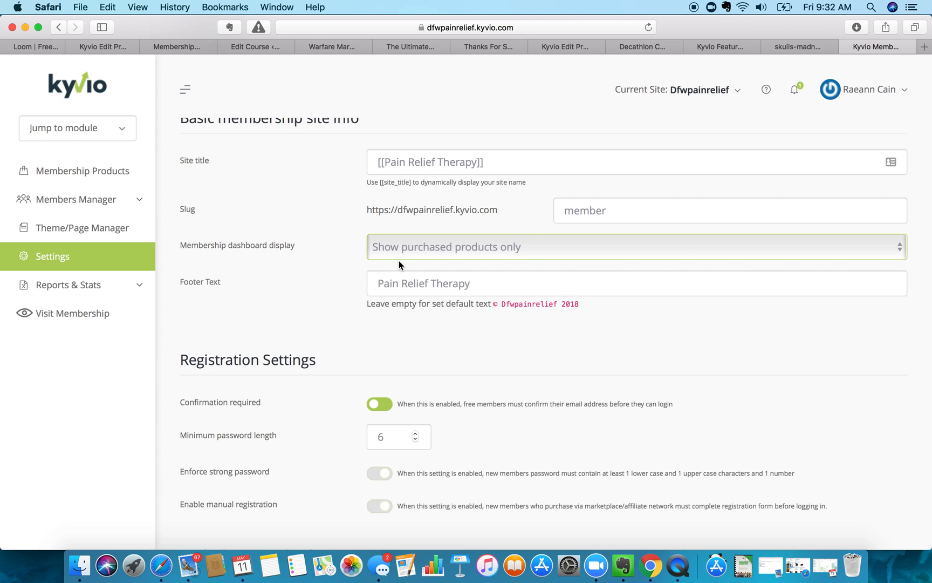
left_click(445, 247)
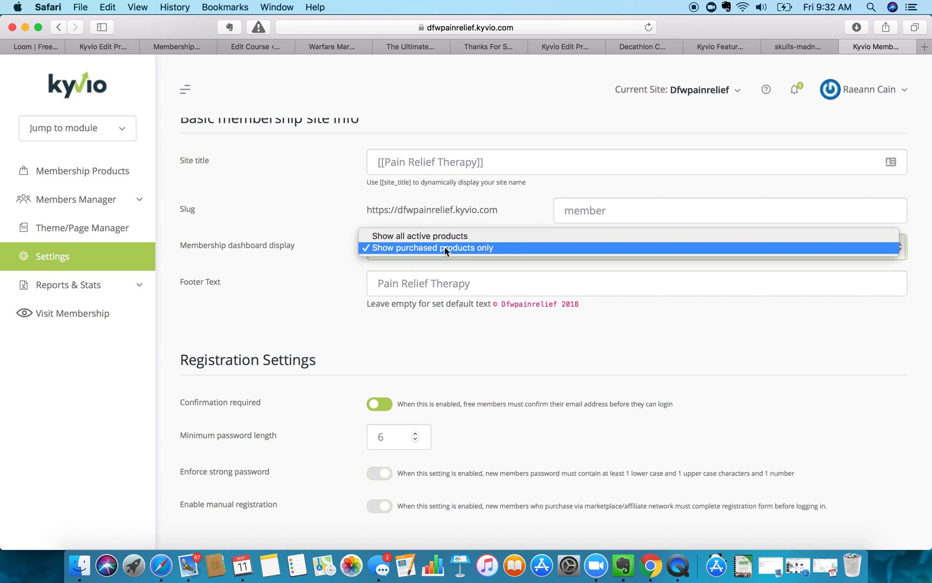
left_click(445, 234)
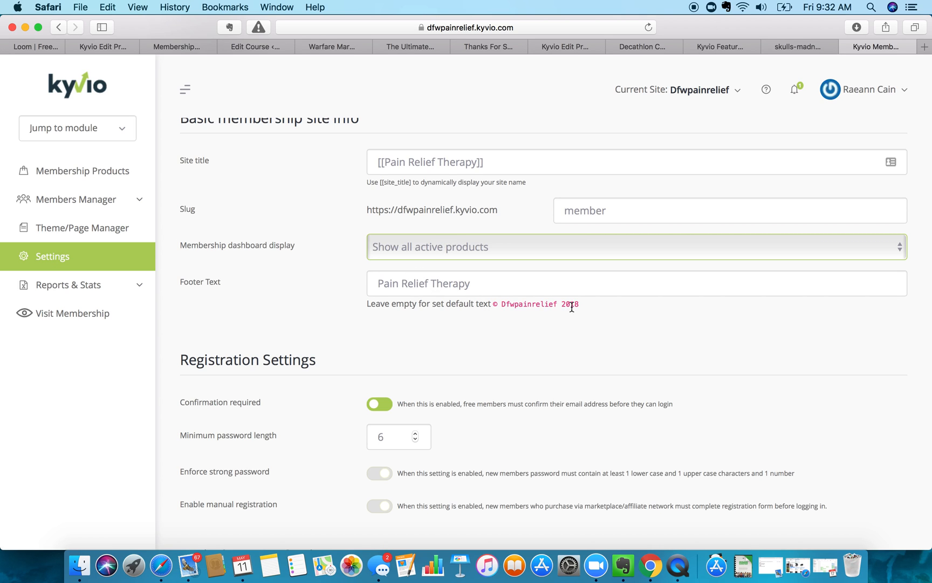
- Fill Footer Text with the default footer hint, prefixed by 'Copyright'
left_click_drag(585, 305, 494, 306)
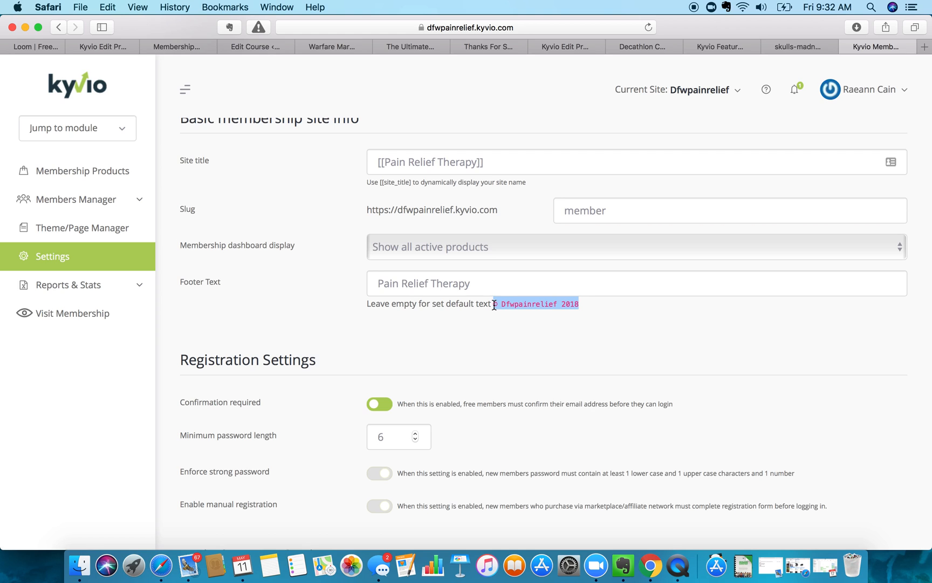
key("super+c")
triple_click(485, 291)
key("super+v")
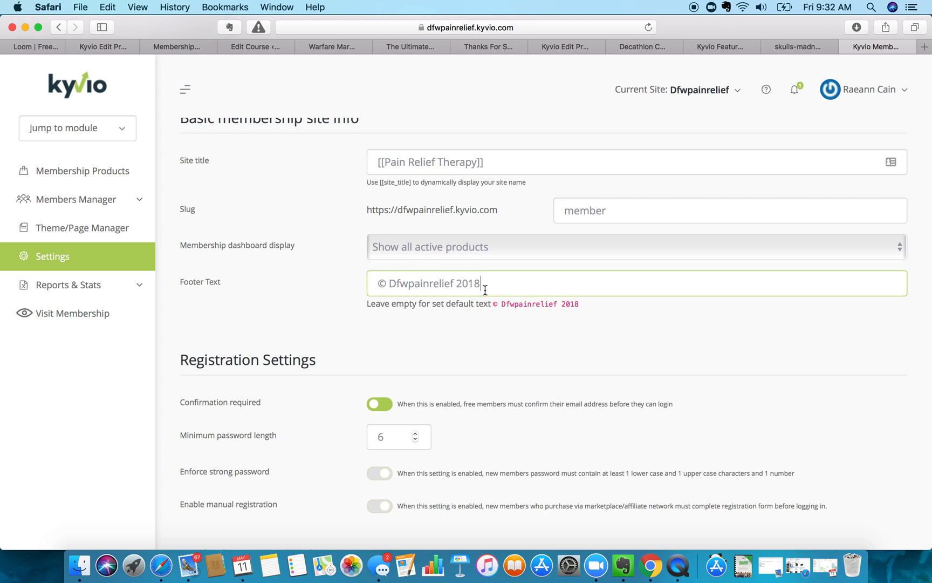
left_click(378, 283)
type("Cop")
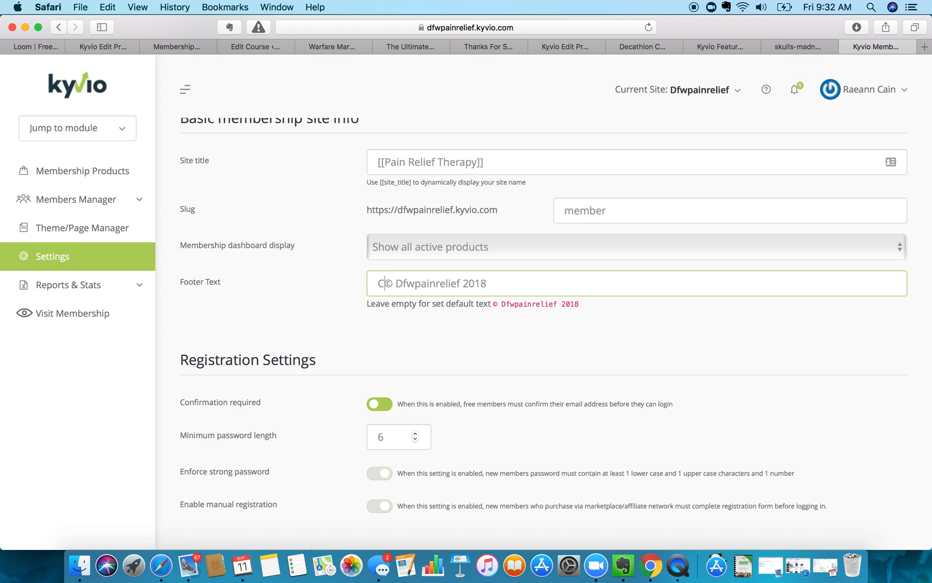
type("yrigh")
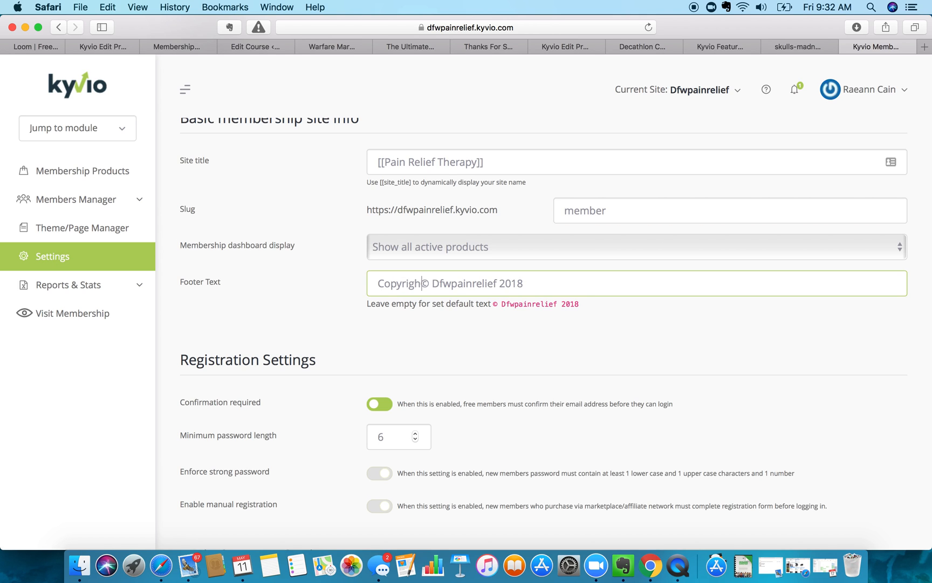
key("BackSpace")
type("ght")
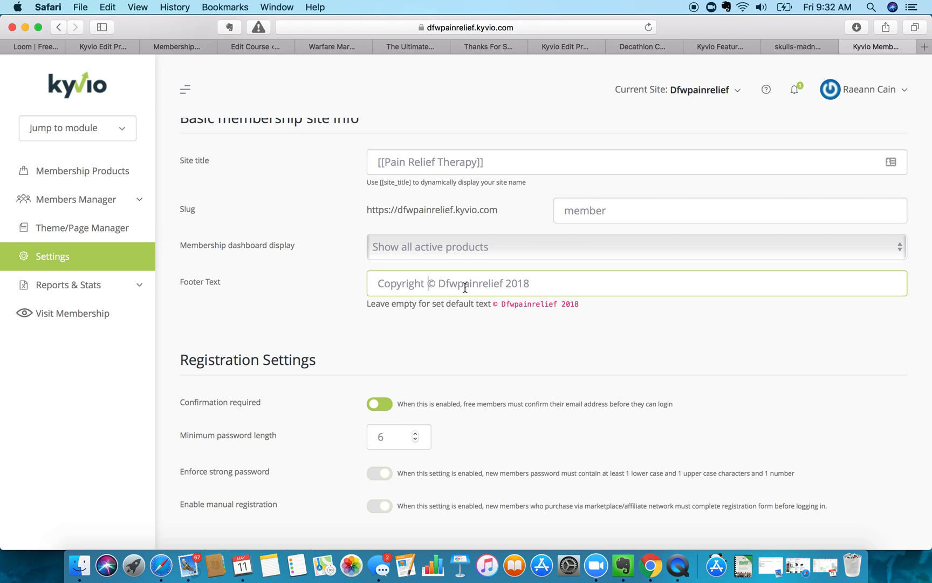
- Replace 'Dfwpainrelief' in the footer with 'Pain Relief Therapy'
double_click(502, 284)
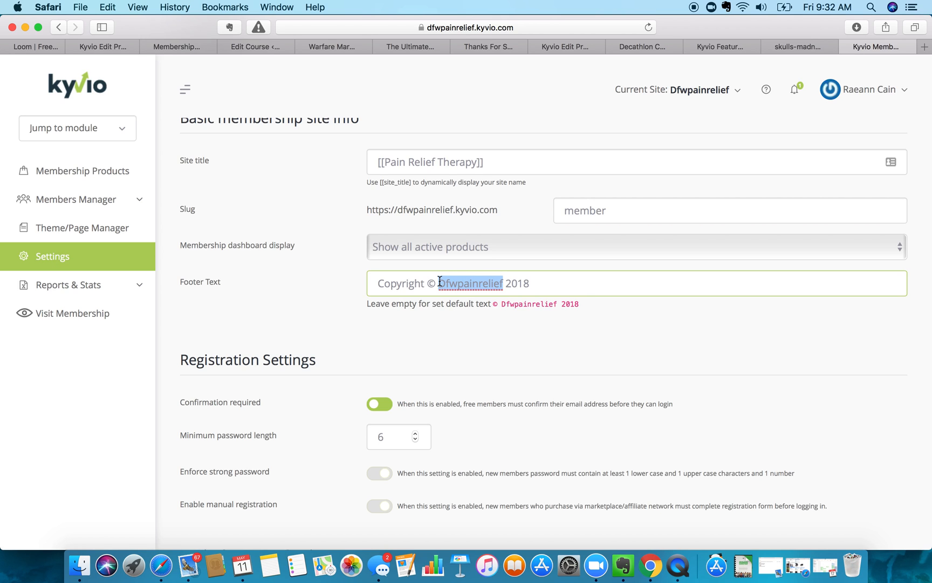
type("Pain Relie")
type("f Thera")
type("s")
key("BackSpace")
type("py")
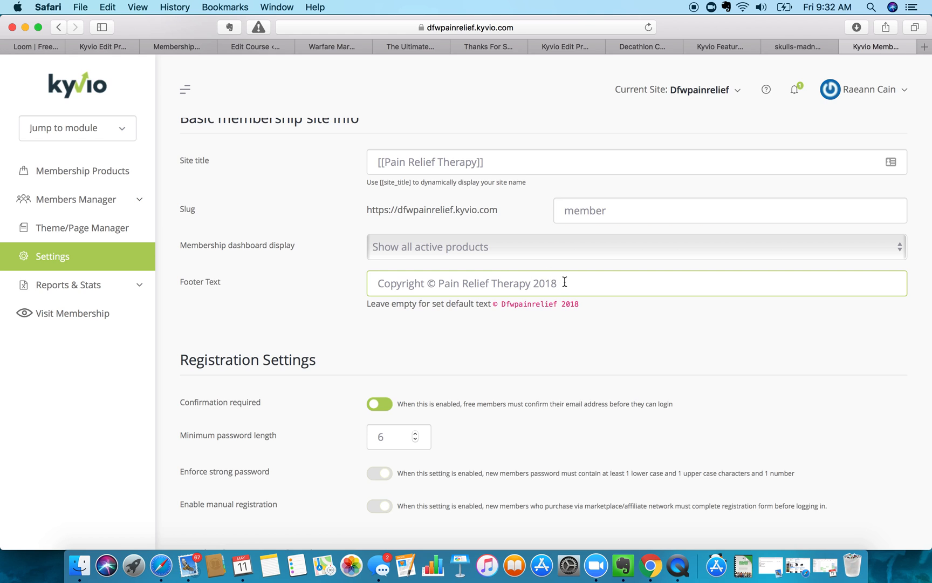
scroll(525, 322, "down", 4)
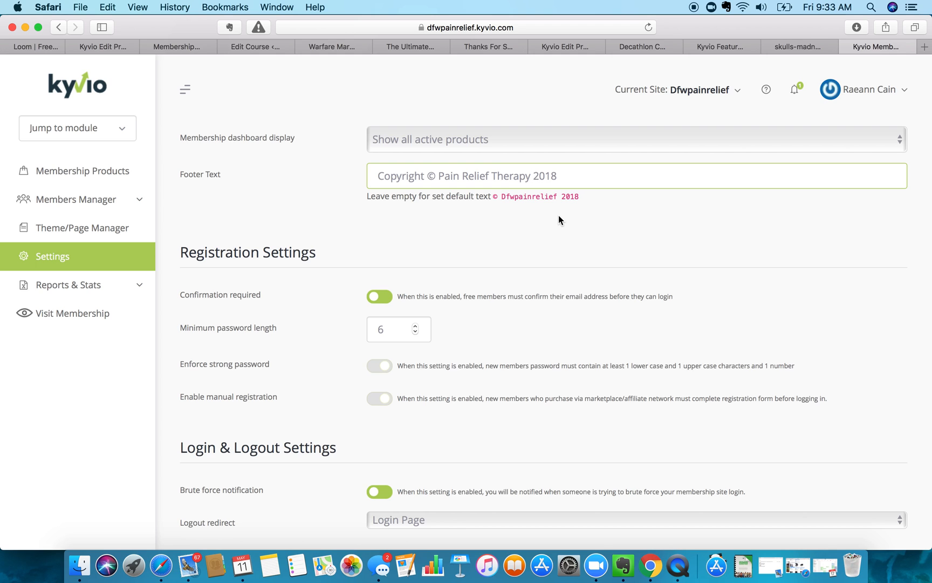
scroll(457, 254, "down", 3)
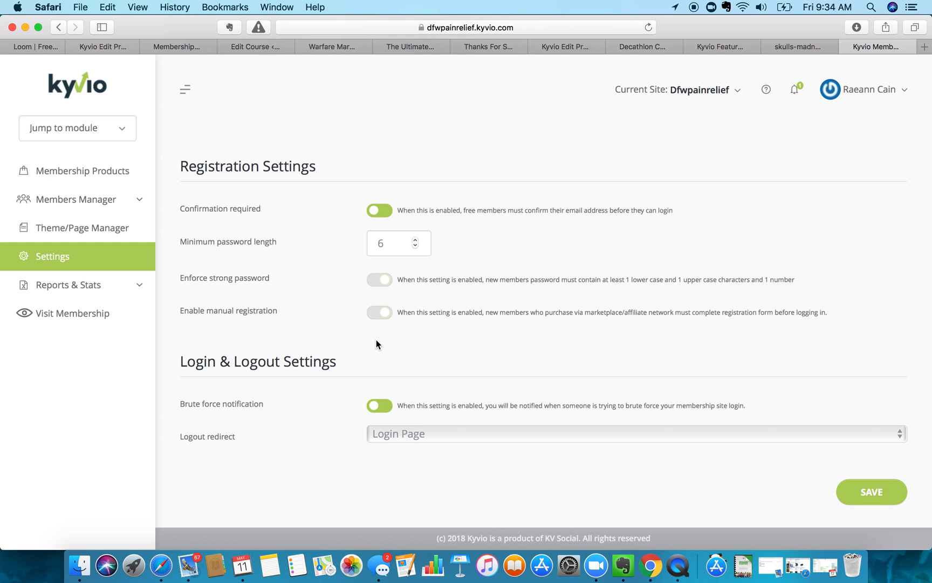
scroll(279, 416, "down", 1)
left_click(428, 436)
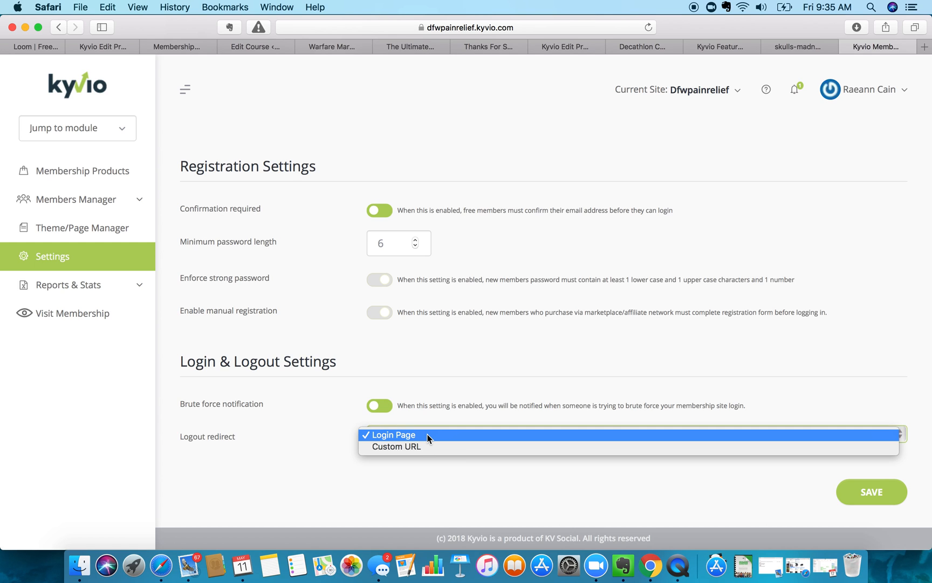
left_click(427, 434)
left_click(427, 435)
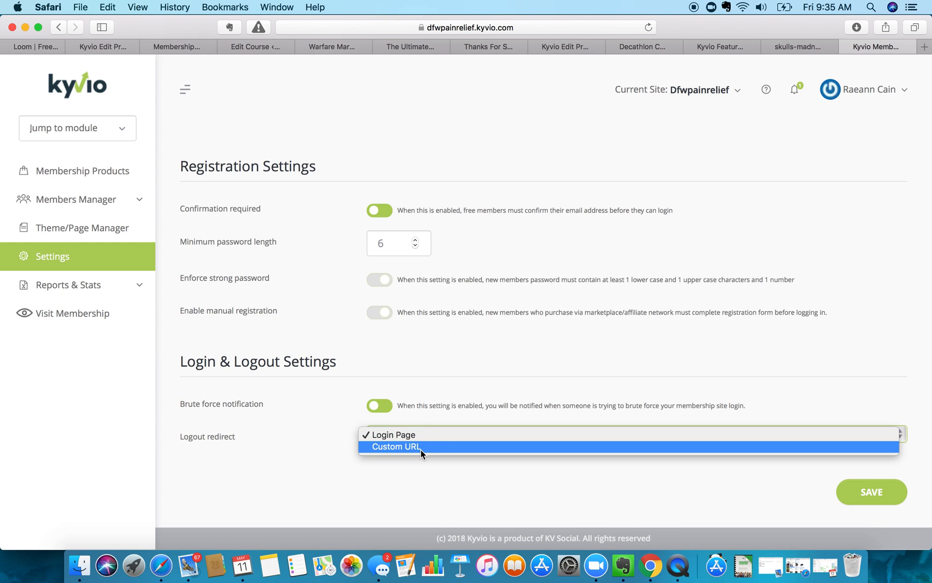
left_click(421, 447)
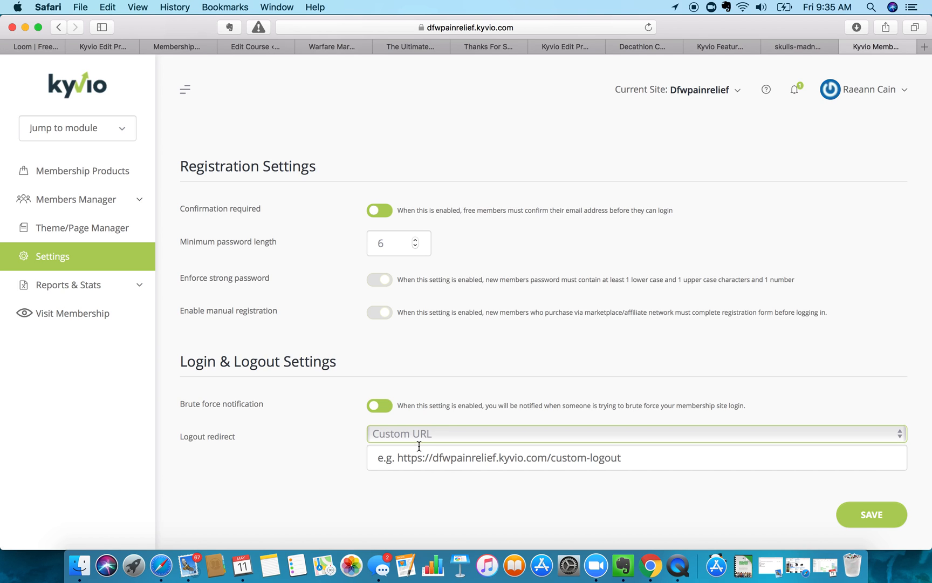
left_click(416, 438)
left_click(413, 426)
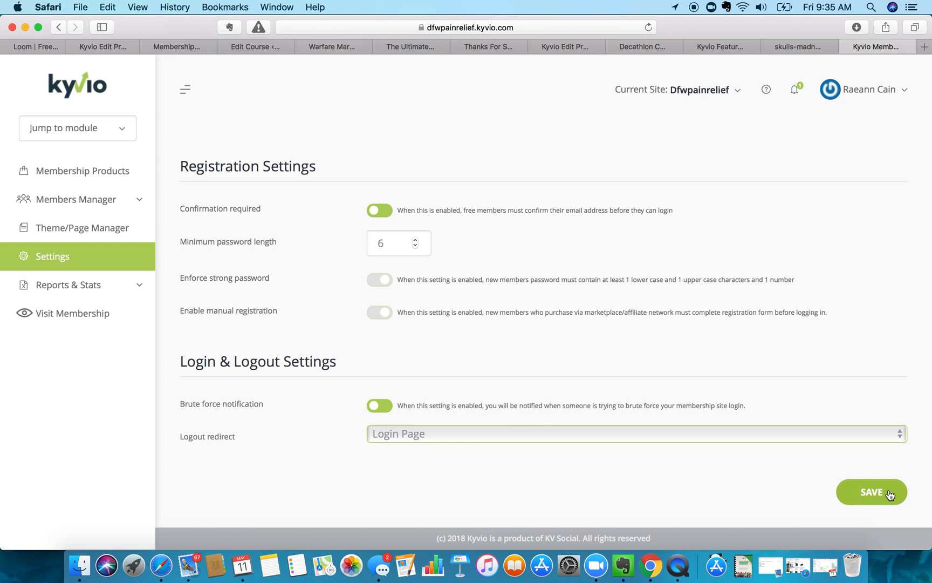
- Save the general settings to move on to Step 2: Email Settings
left_click(888, 492)
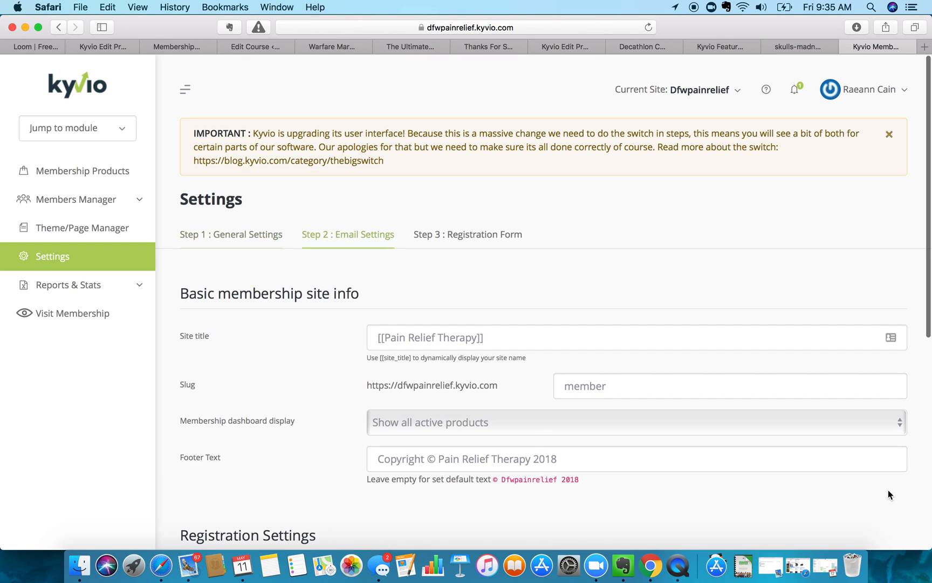
scroll(301, 370, "down", 2)
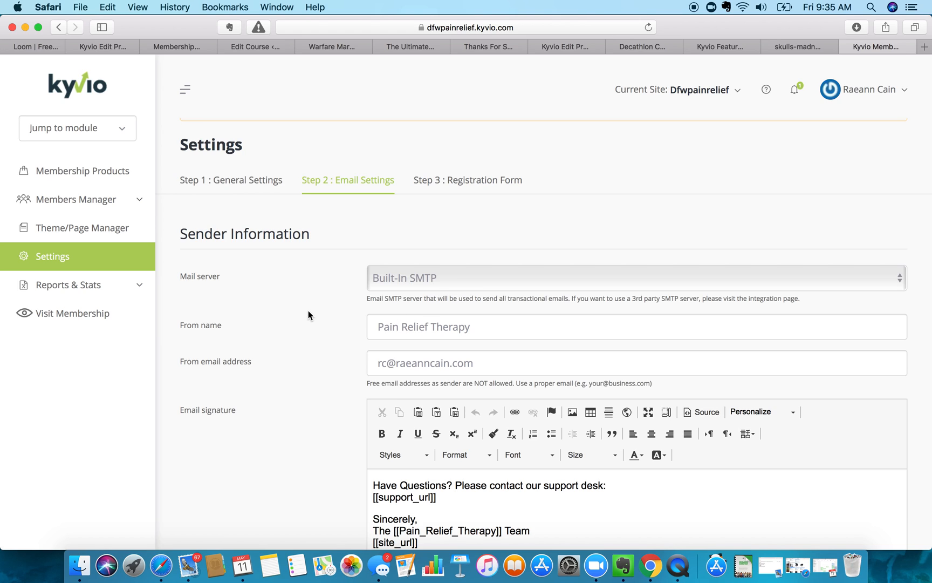
scroll(295, 305, "down", 3)
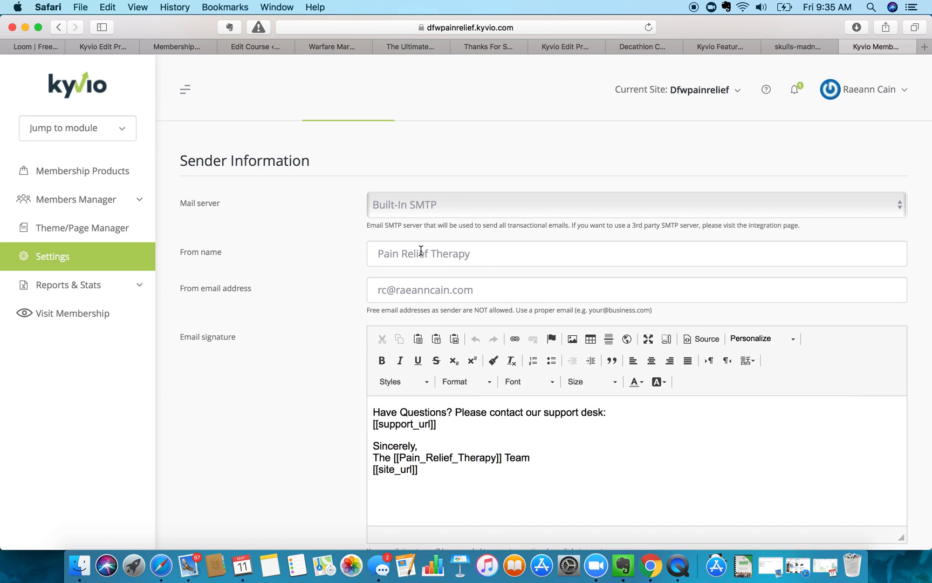
- Type the site owner's full name at the start of the From name field
left_click(377, 254)
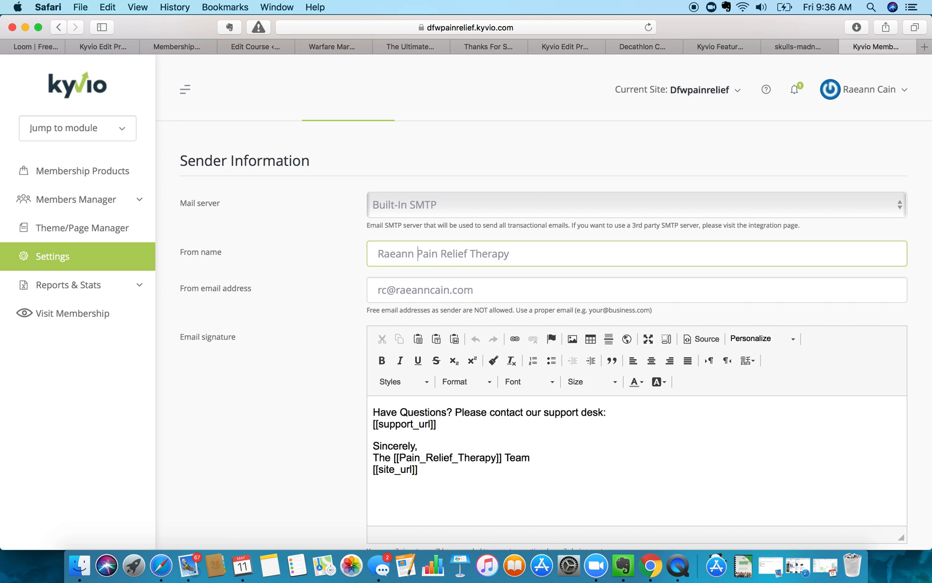
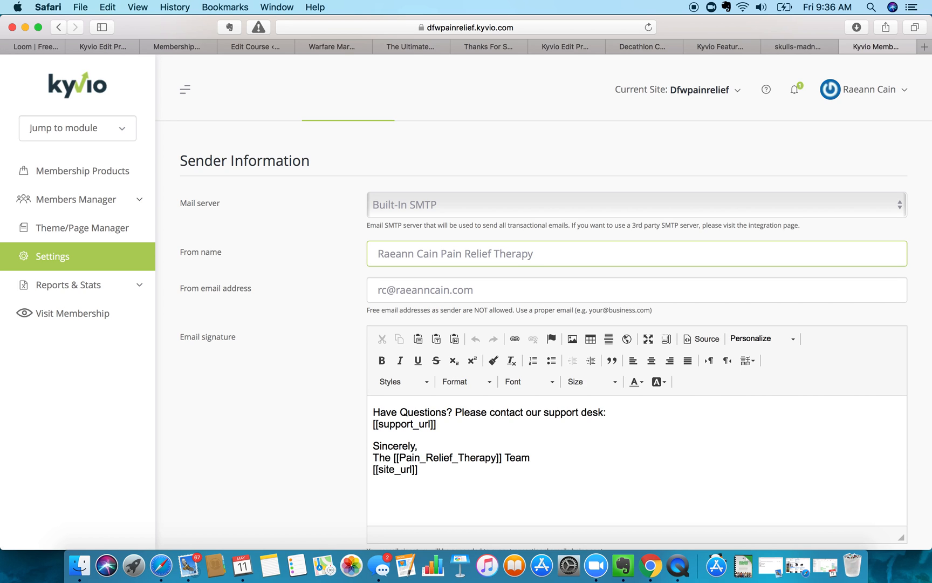
type("wi")
key("BackSpace")
key("BackSpace")
type("of")
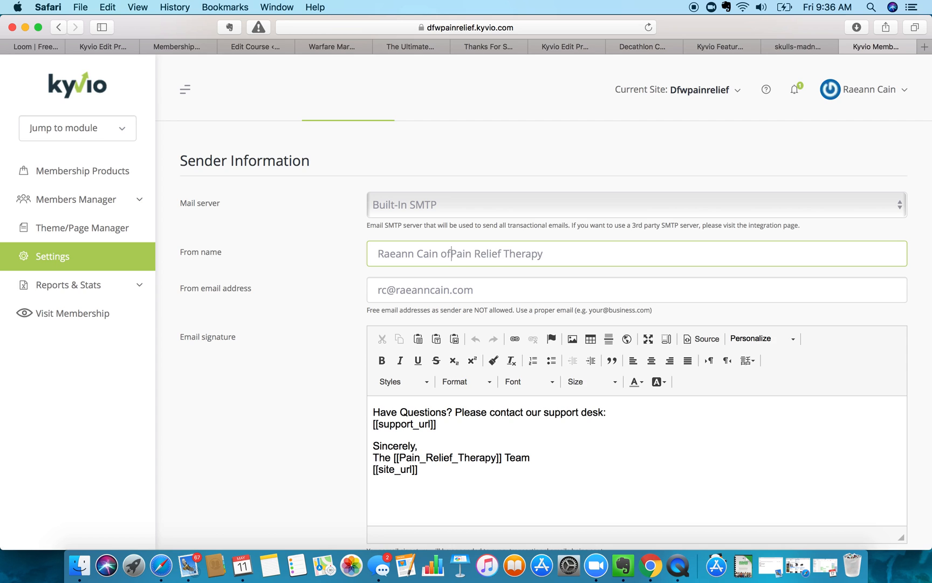
key("BackSpace")
key("BackSpace")
key("BackSpace")
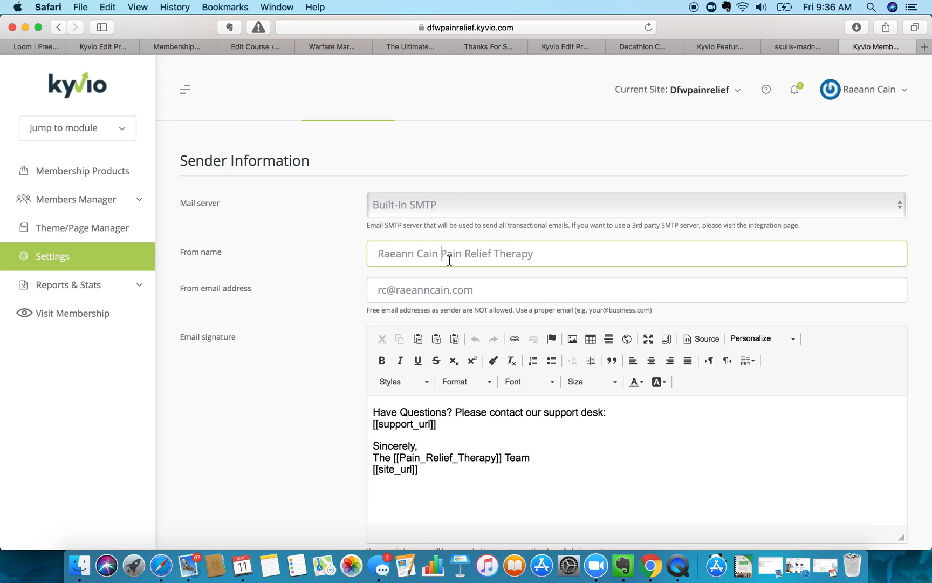
- Delete 'Pain Relief Therapy' so From name holds only the owner's name
left_click_drag(438, 253, 377, 253)
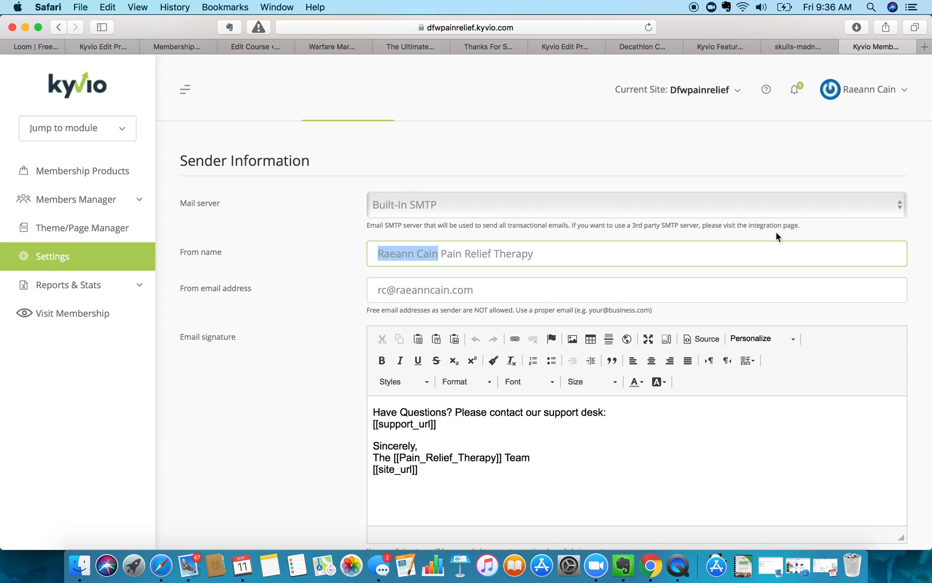
left_click(475, 264)
left_click(439, 249)
left_click_drag(439, 249, 562, 264)
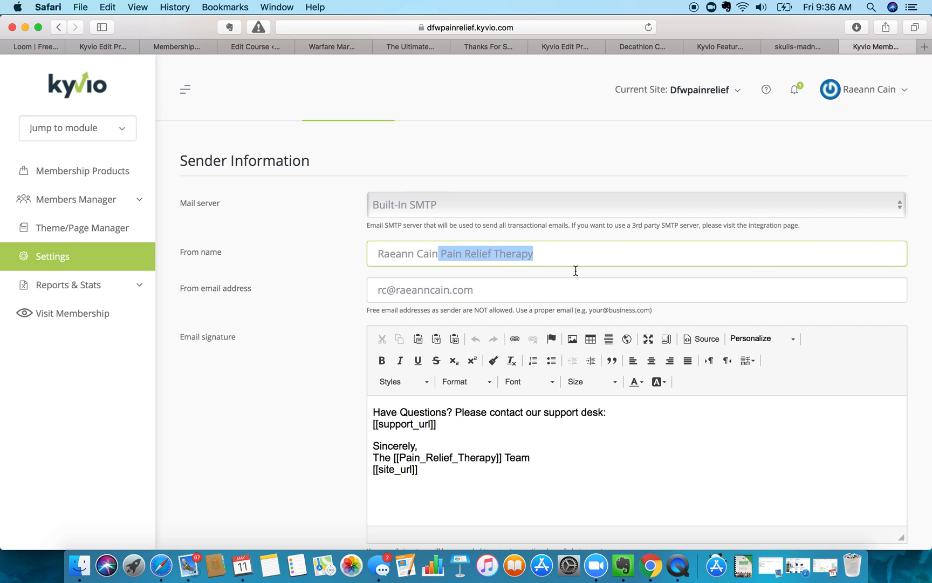
key("BackSpace")
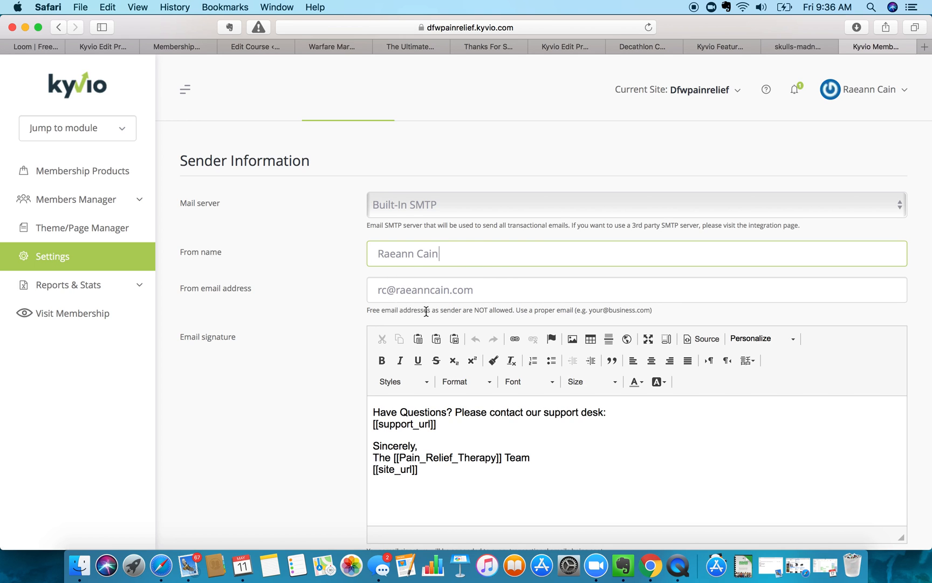
left_click_drag(371, 309, 555, 306)
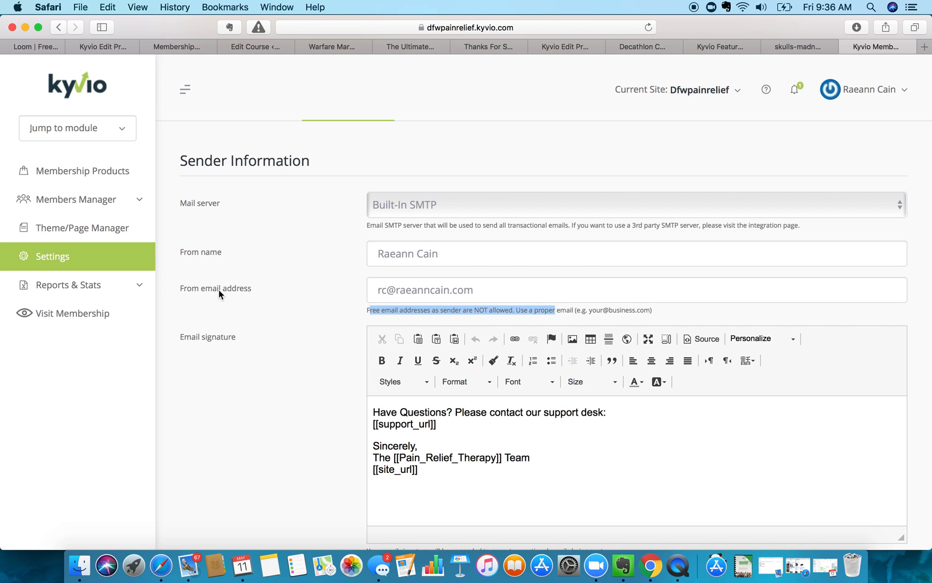
left_click(300, 296)
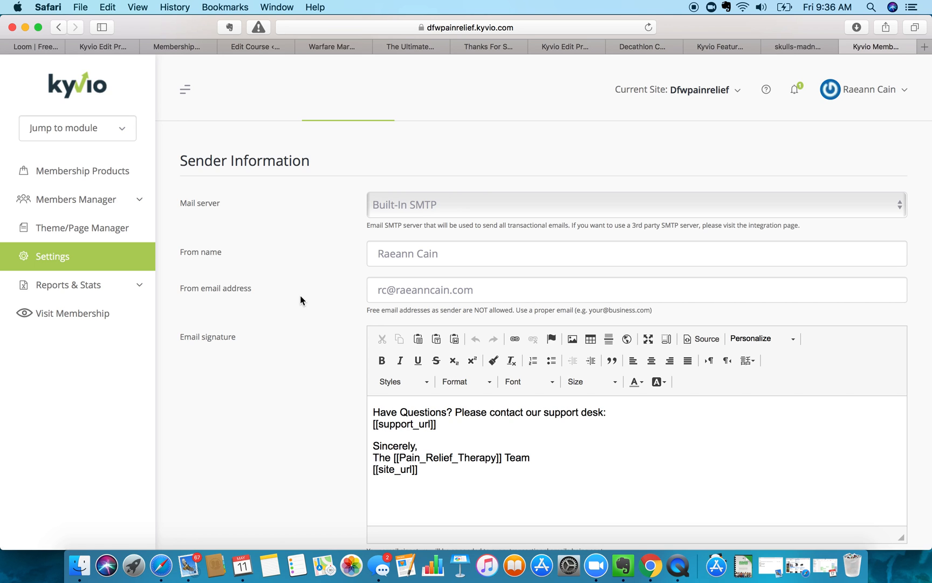
- Begin the email signature with 'If you have any questions, comments or concerns'
scroll(302, 361, "down", 3)
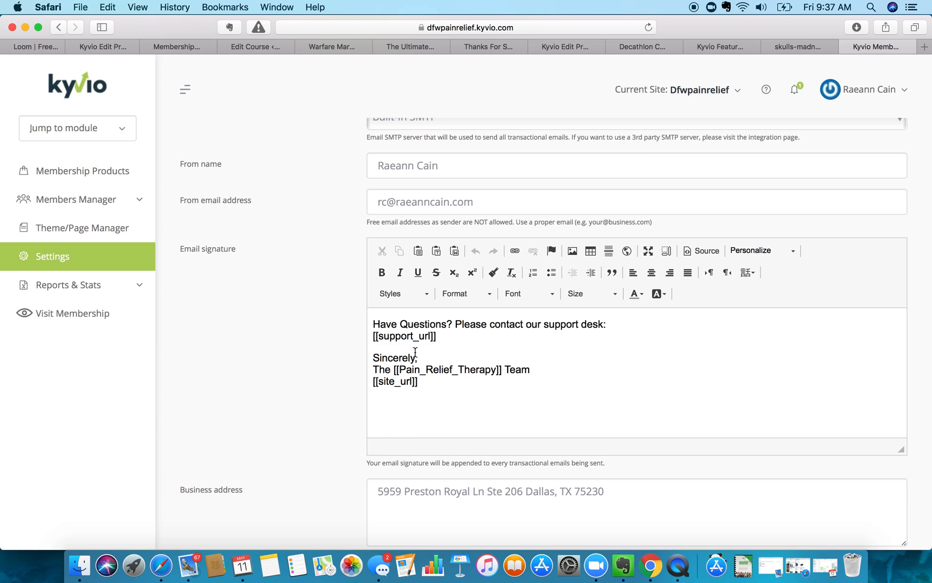
left_click(383, 320)
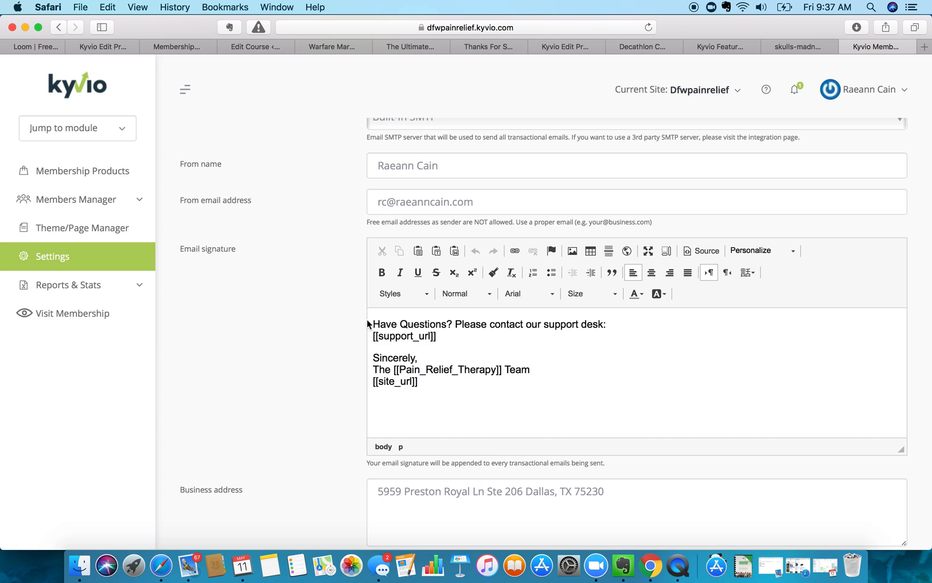
left_click_drag(372, 320, 399, 322)
left_click(452, 318)
type("If you have")
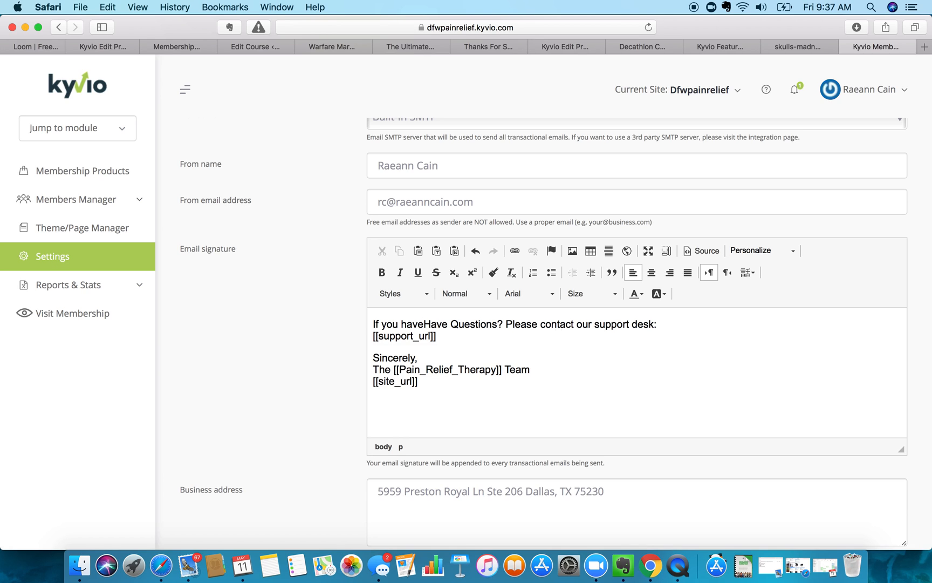
type("any")
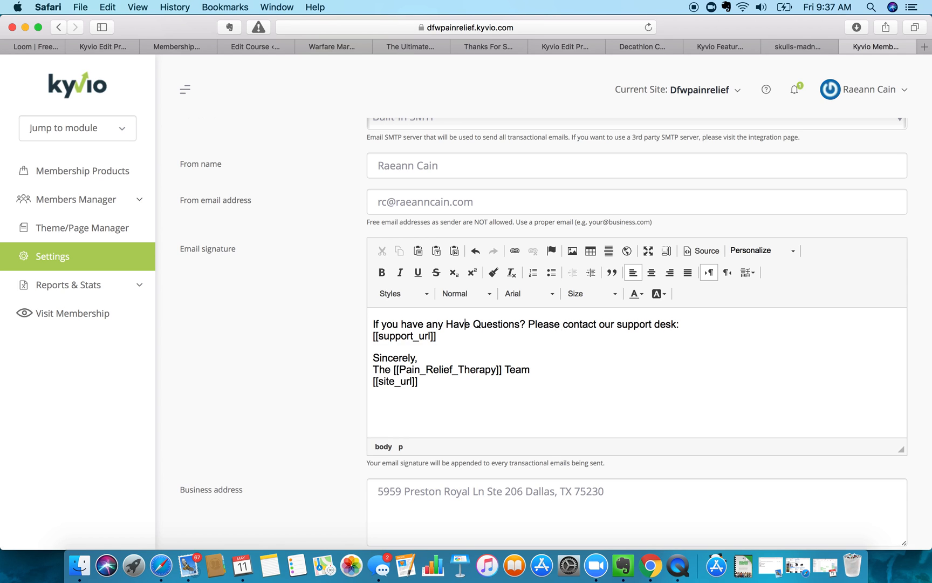
key("BackSpace")
key("BackSpace")
key("BackSpace")
key("BackSpace")
key("BackSpace")
key("BackSpace")
type("questions")
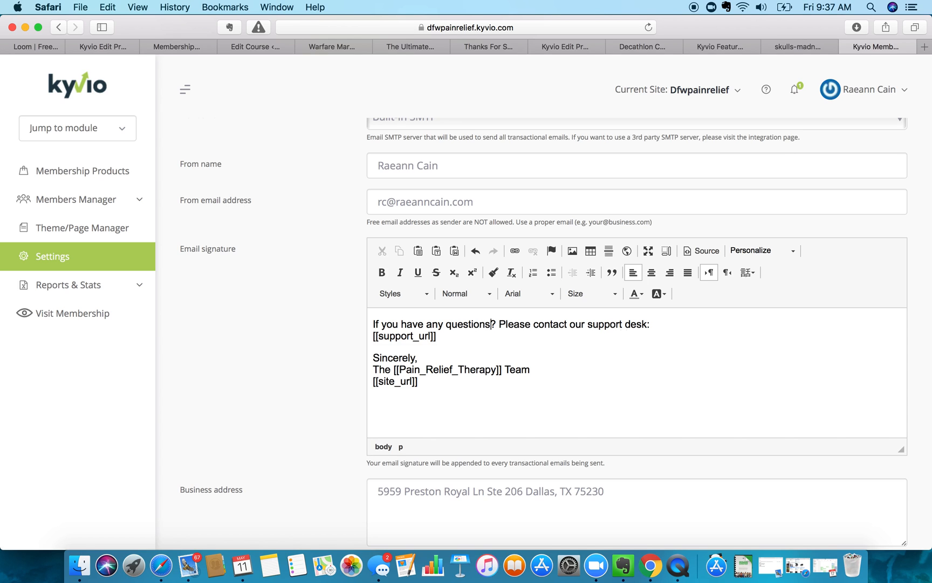
type(", comments or")
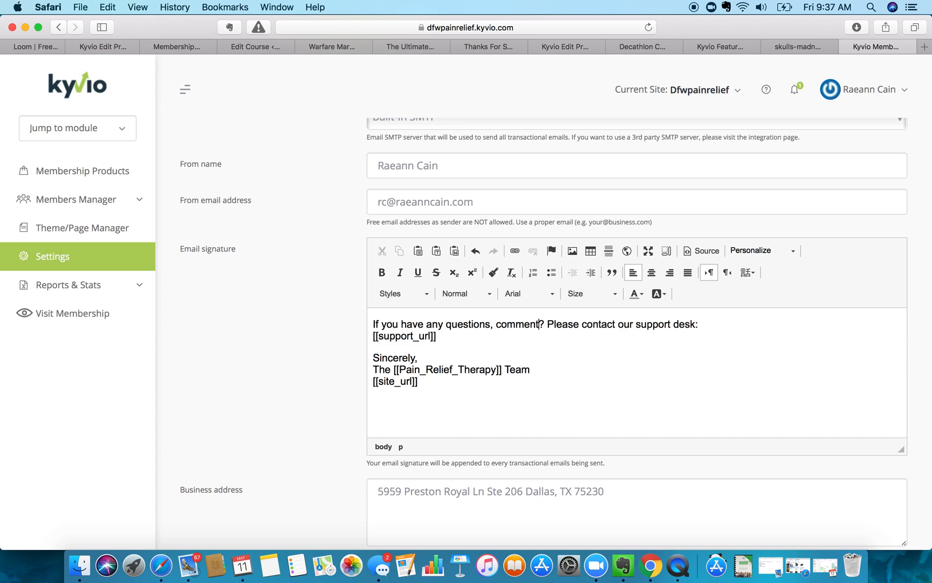
type(" concerns")
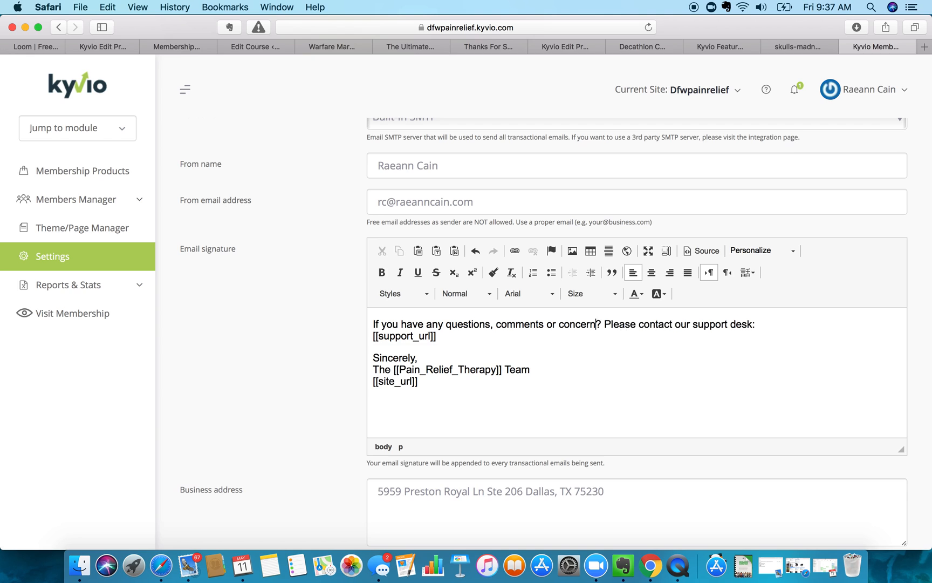
- Continue it with ', please don't hesitate to ask. Just reply or email me at' the contact address
left_click(617, 323)
key("BackSpace")
key("BackSpace")
key("BackSpace")
type(", p")
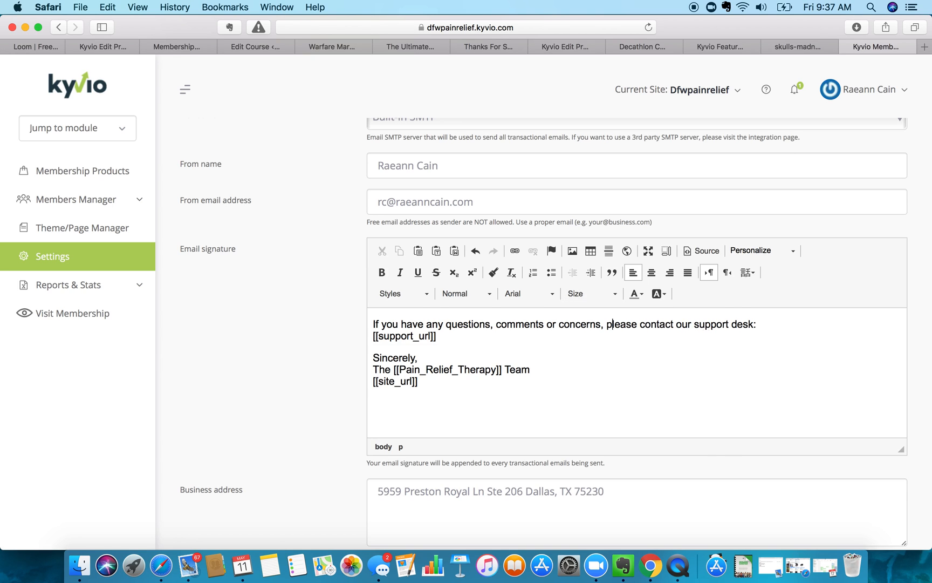
mouse_move(639, 324)
left_mouse_down()
mouse_move(760, 324)
mouse_move(593, 316)
mouse_move(758, 323)
mouse_move(739, 338)
left_mouse_up()
type("do")
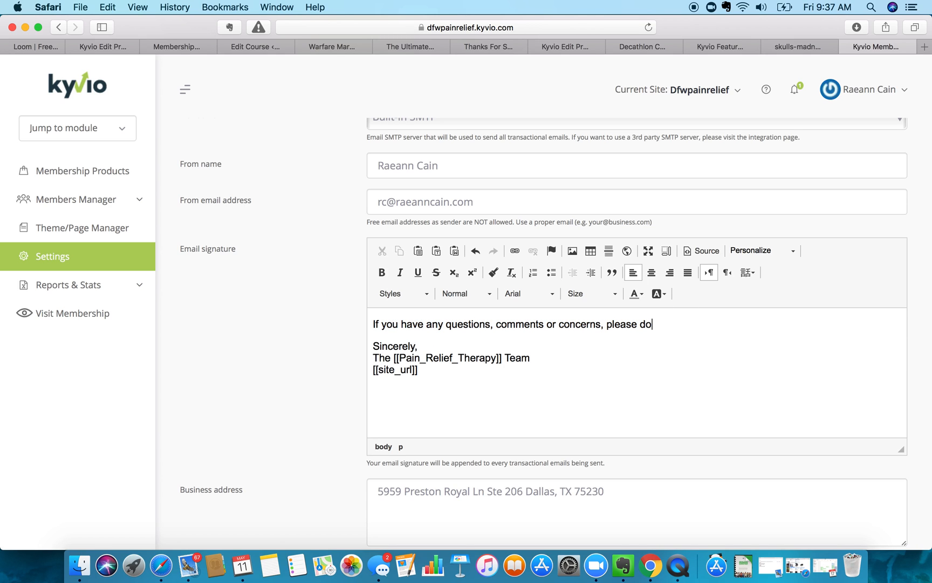
type("n't hesitate to ad")
key("BackSpace")
type("sk. Just reply ")
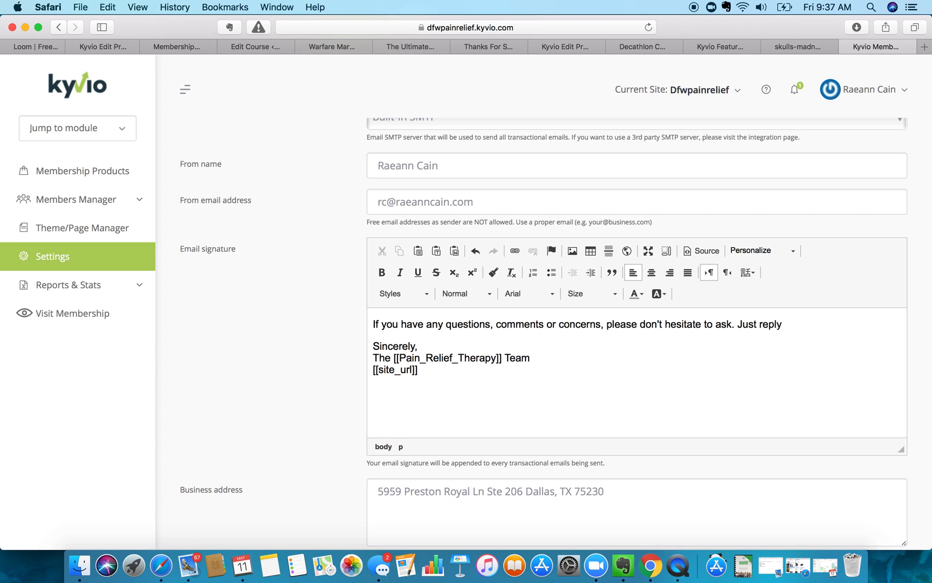
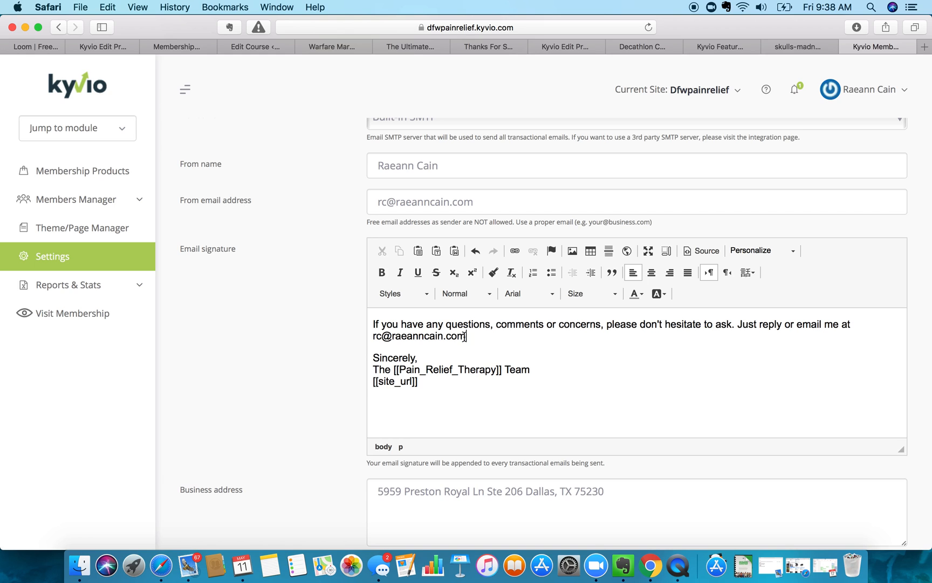
type(".")
- Add blank lines and replace the team sign-off with the owner's name above [[site_url]]
left_click(373, 323)
key("Return")
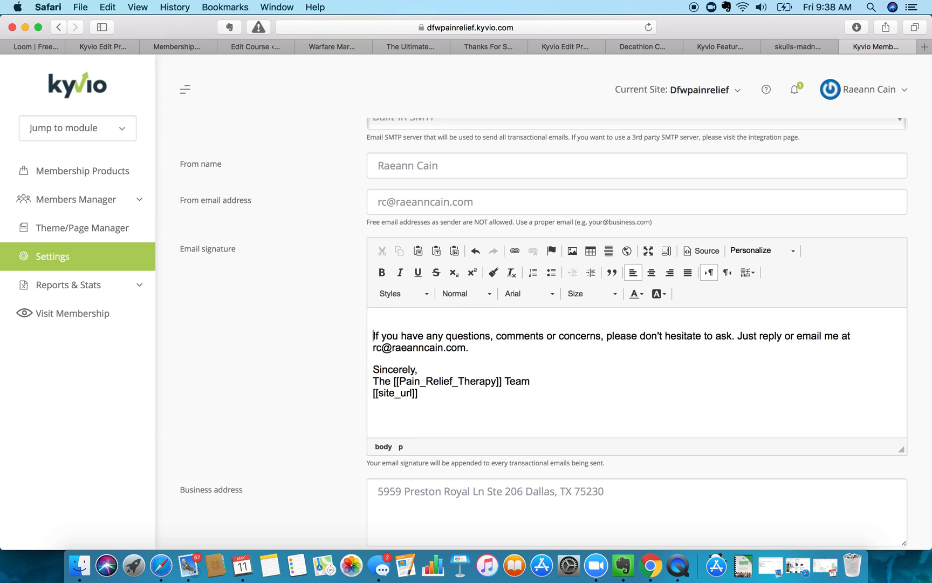
left_click(417, 369)
key("Return")
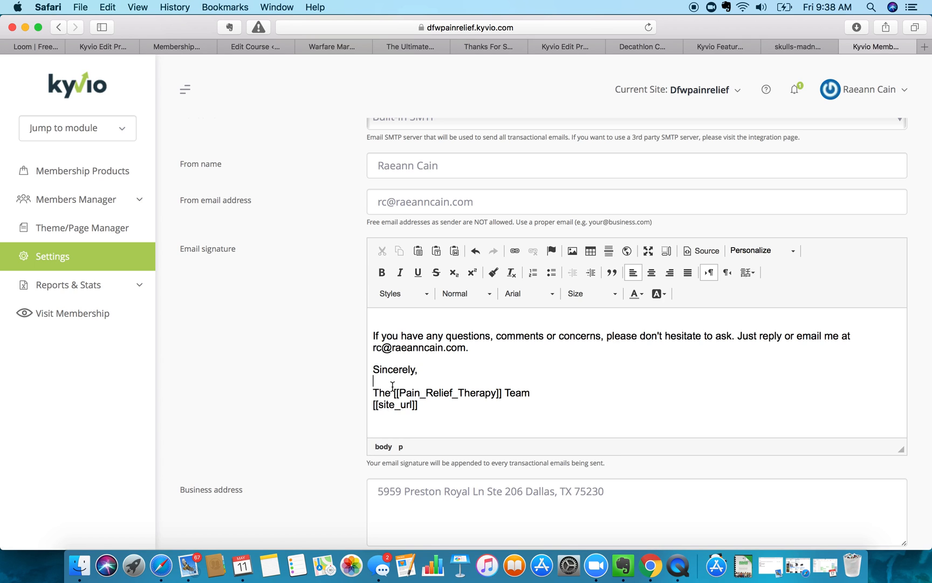
mouse_move(533, 393)
left_mouse_down()
mouse_move(364, 391)
mouse_move(356, 400)
left_mouse_up()
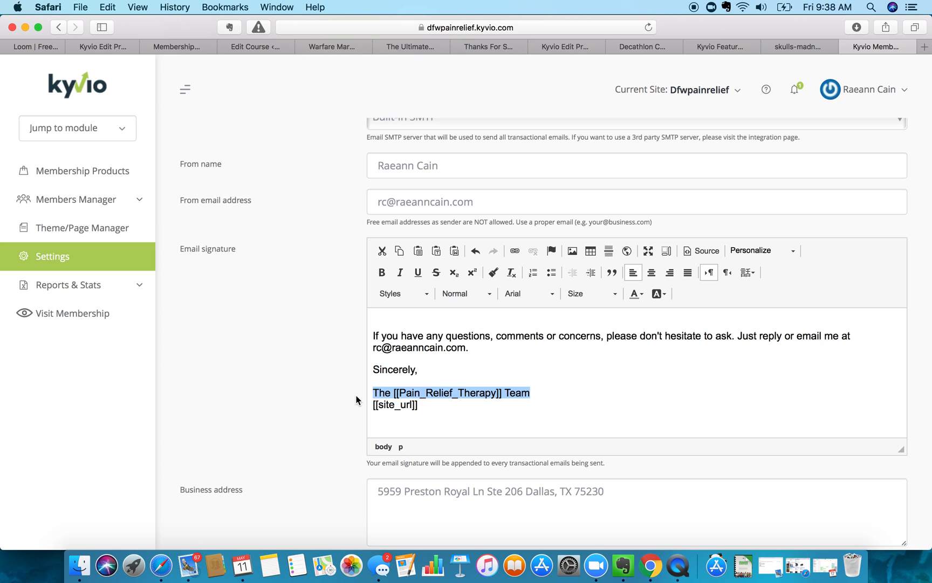
key("BackSpace")
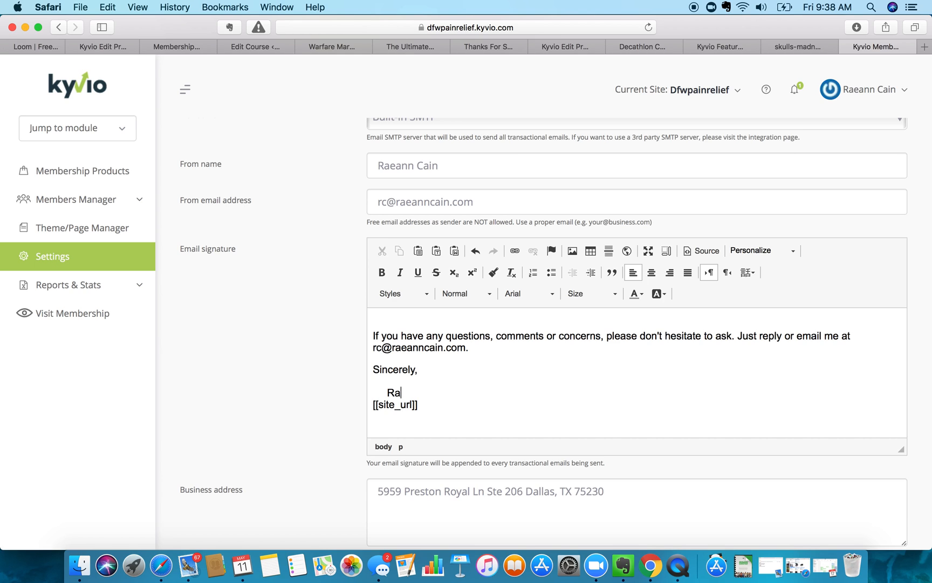
left_click(373, 405)
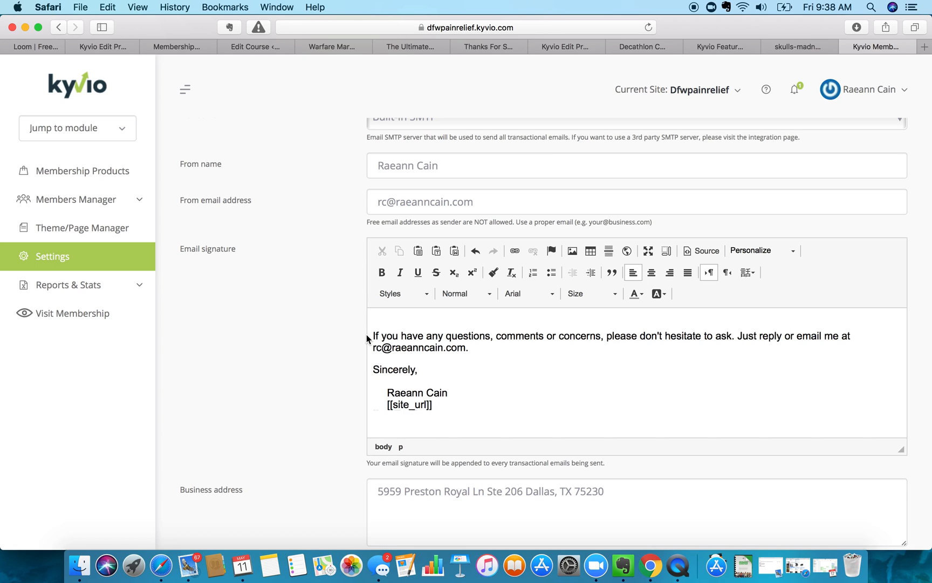
left_click(452, 401)
- Swap the period after the email address for ' any time.'
left_click(477, 352)
key("BackSpace")
scroll(484, 353, "down", 1)
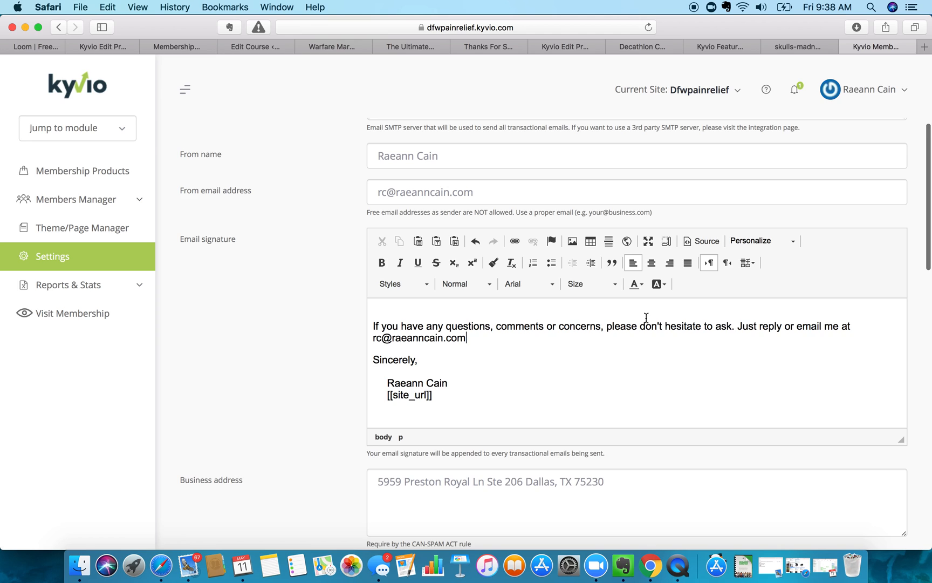
type("any time.")
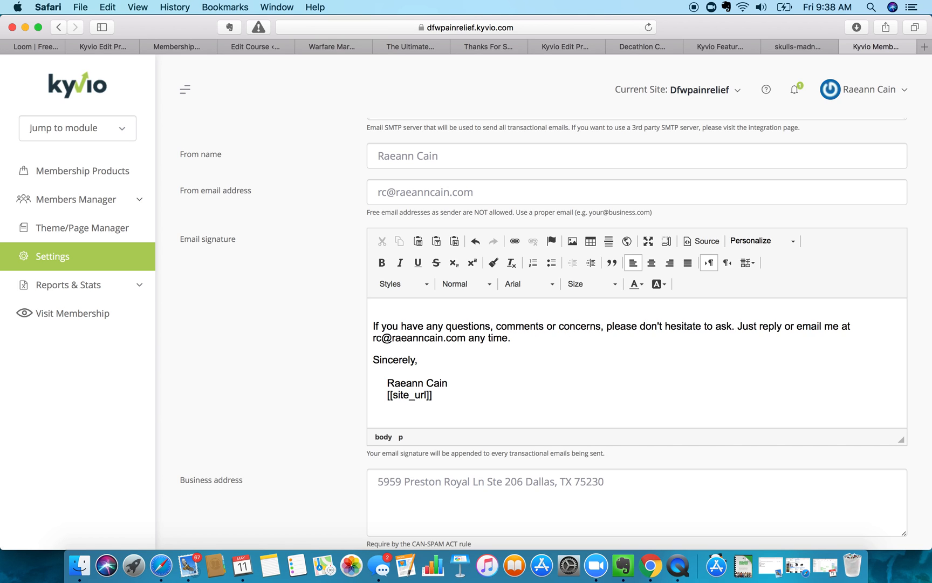
scroll(496, 351, "down", 5)
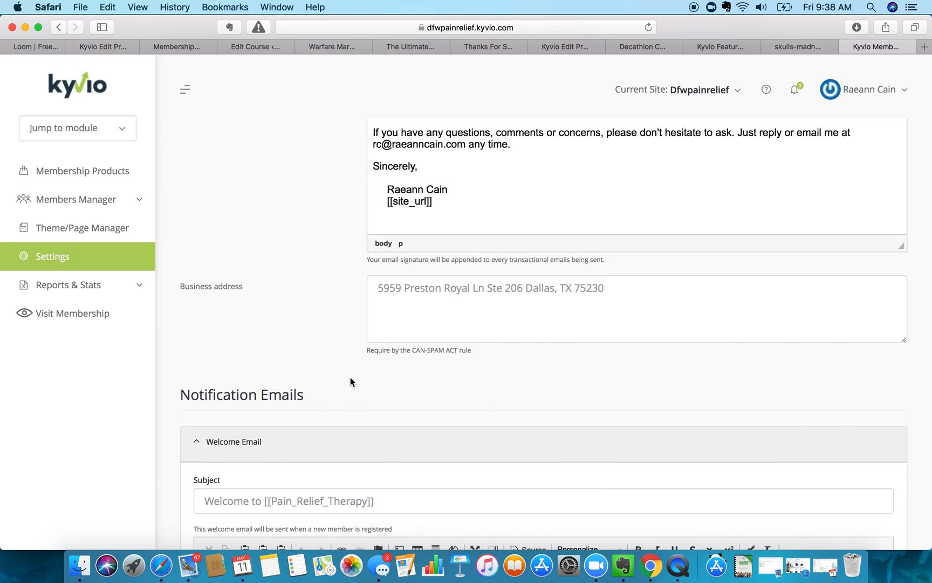
- Expand Ln to Lane and Ste to Suite in the business address
left_click(402, 288)
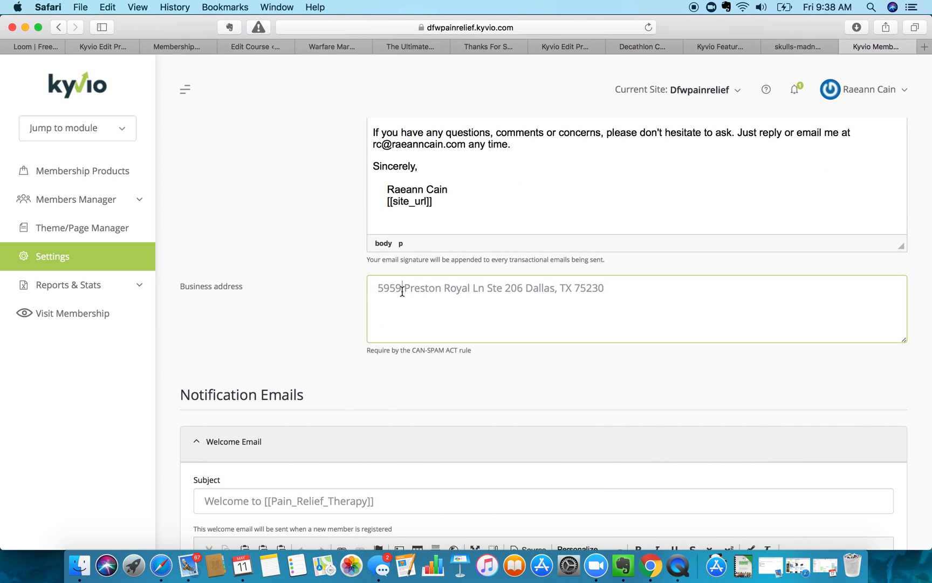
double_click(479, 288)
type("Lane")
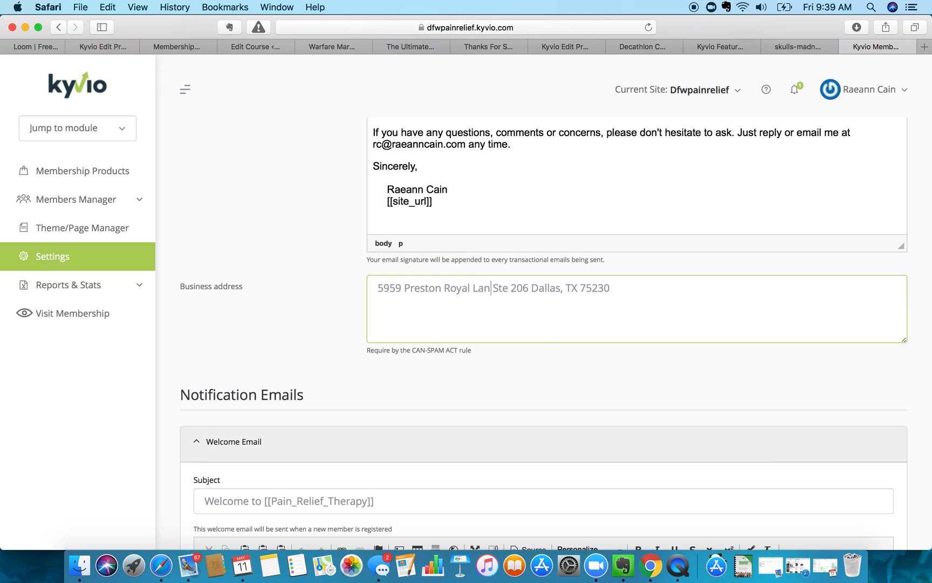
type(",")
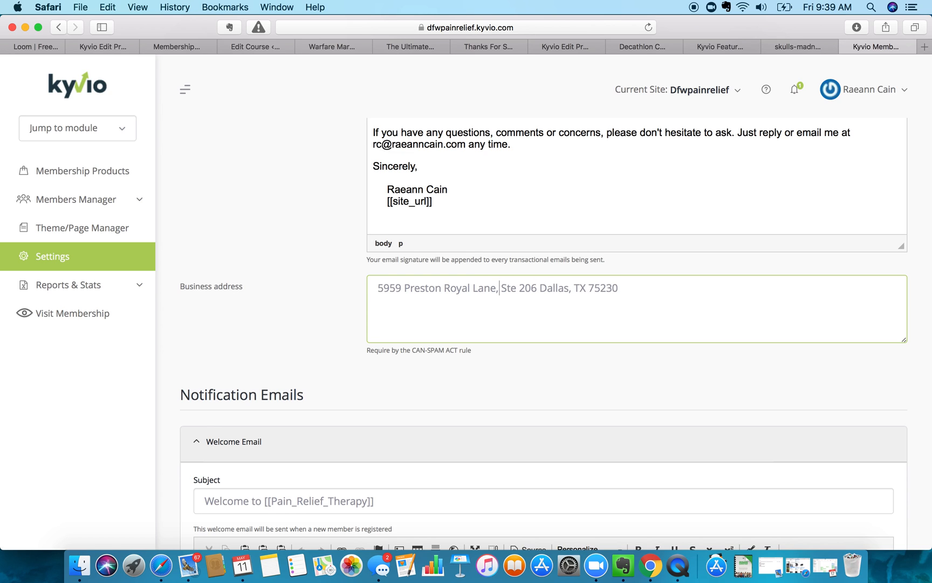
key("Right")
type("ui")
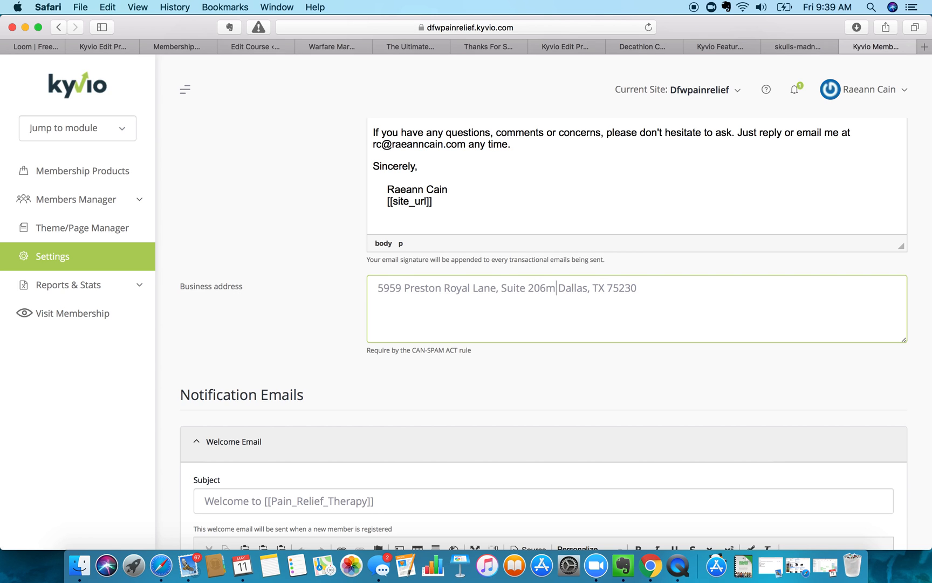
type(",")
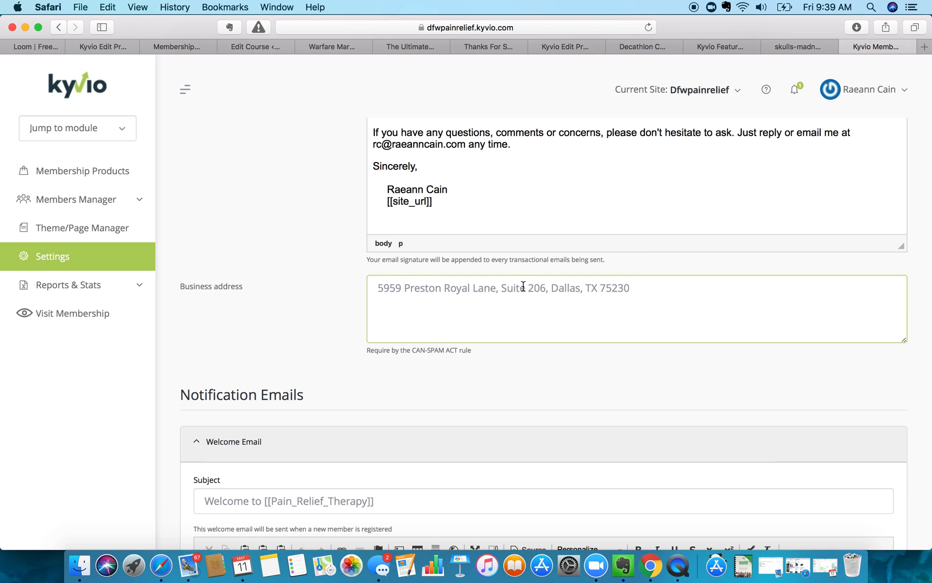
- Split the address onto three lines and spell TX out as Texas
left_click(503, 286)
key("BackSpace")
key("BackSpace")
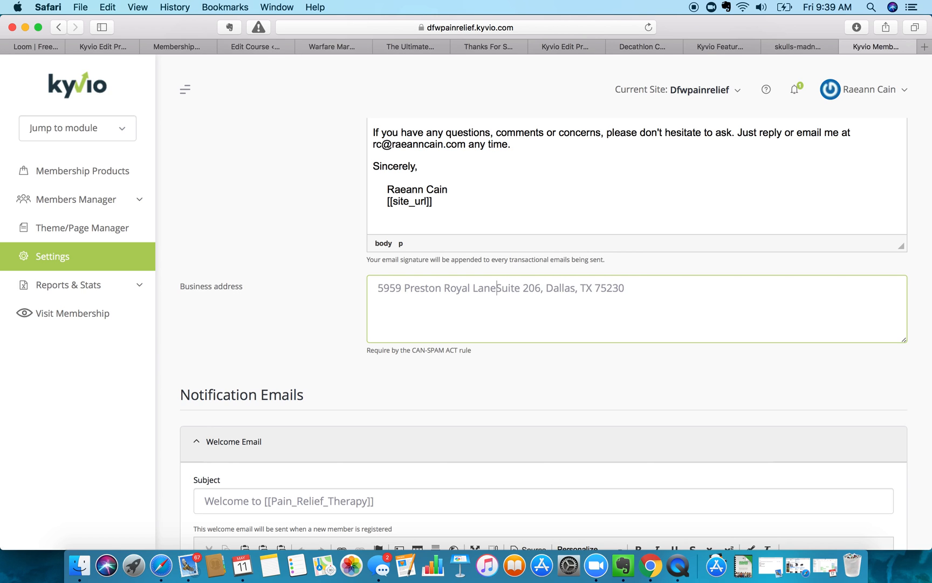
key("Return")
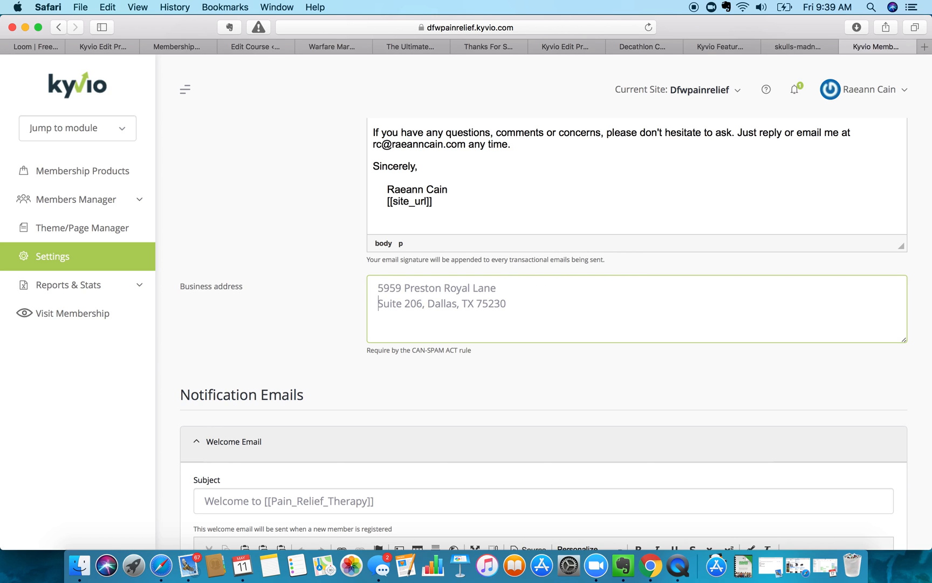
left_click(428, 304)
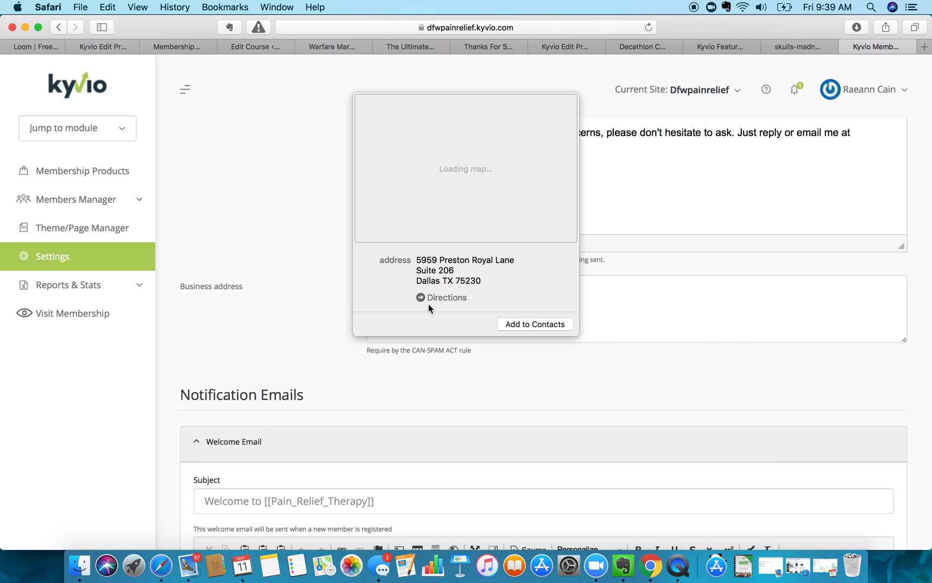
key("BackSpace")
key("BackSpace")
key("Return")
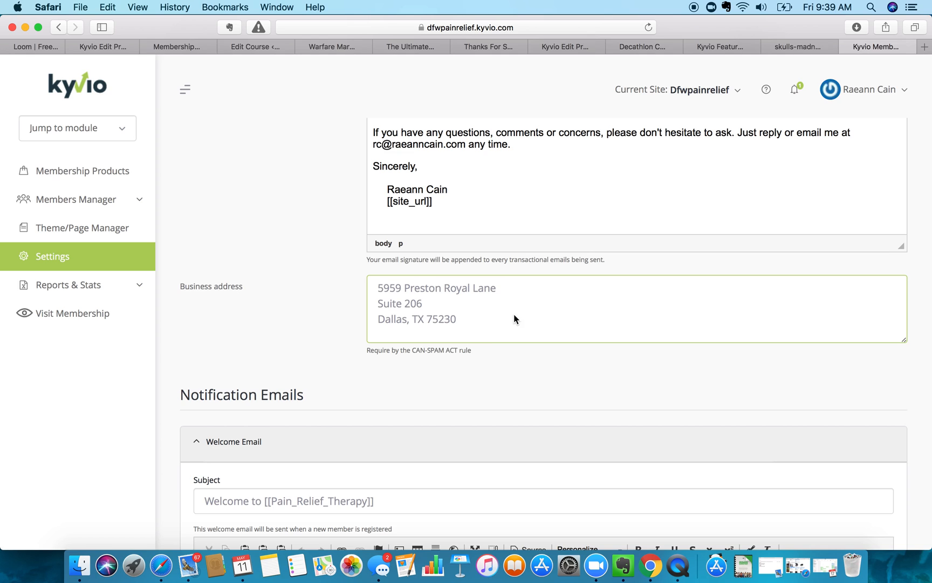
key("BackSpace")
type("exas")
- Inspect the subject's placeholder and the merge field list without inserting anything
scroll(441, 374, "down", 8)
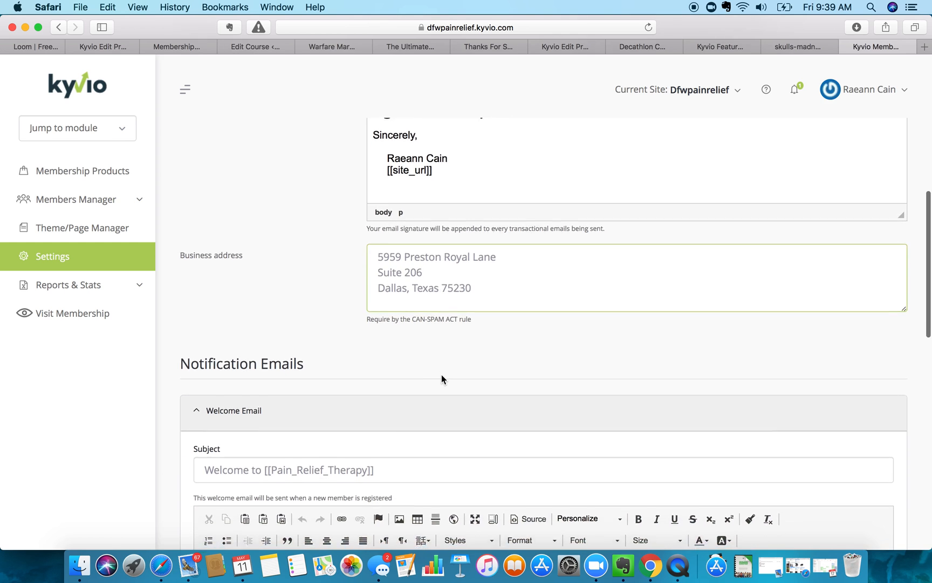
scroll(441, 375, "down", 1)
scroll(441, 374, "up", 1)
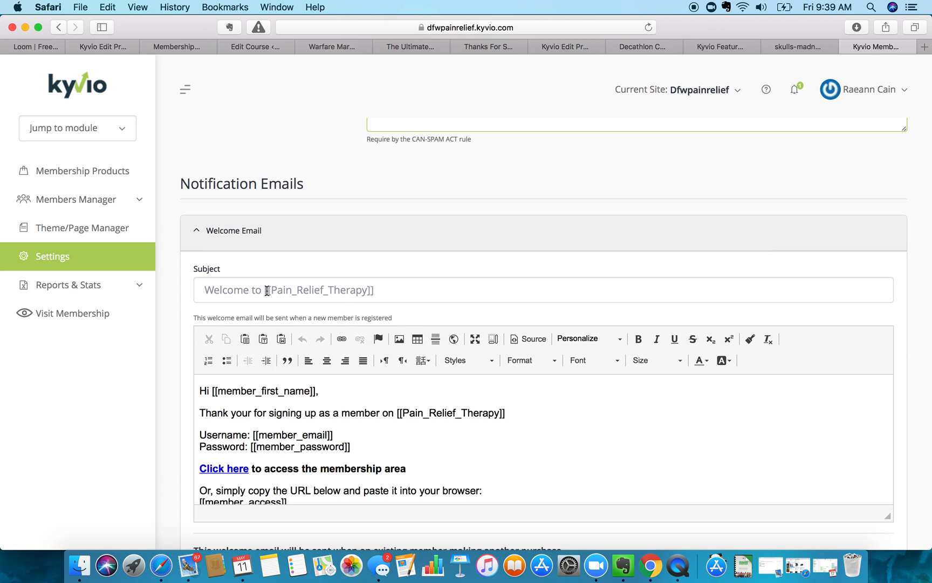
left_click_drag(265, 290, 272, 290)
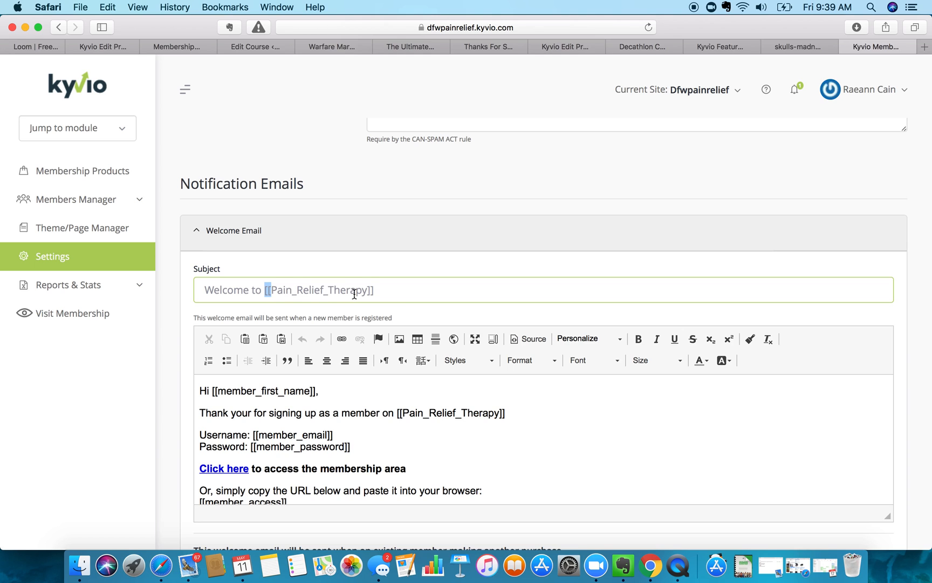
left_click_drag(376, 290, 368, 289)
scroll(271, 291, "down", 4)
scroll(272, 292, "up", 5)
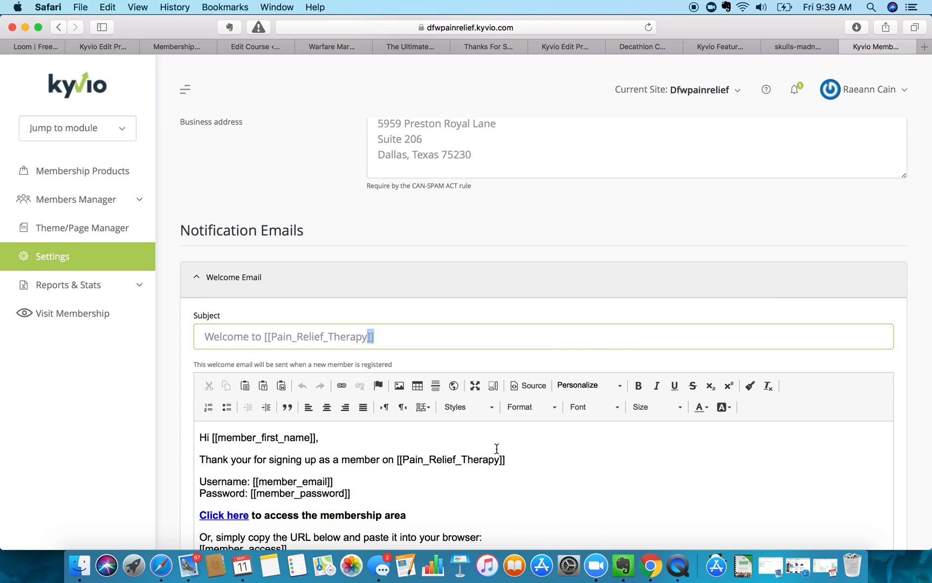
left_click(621, 384)
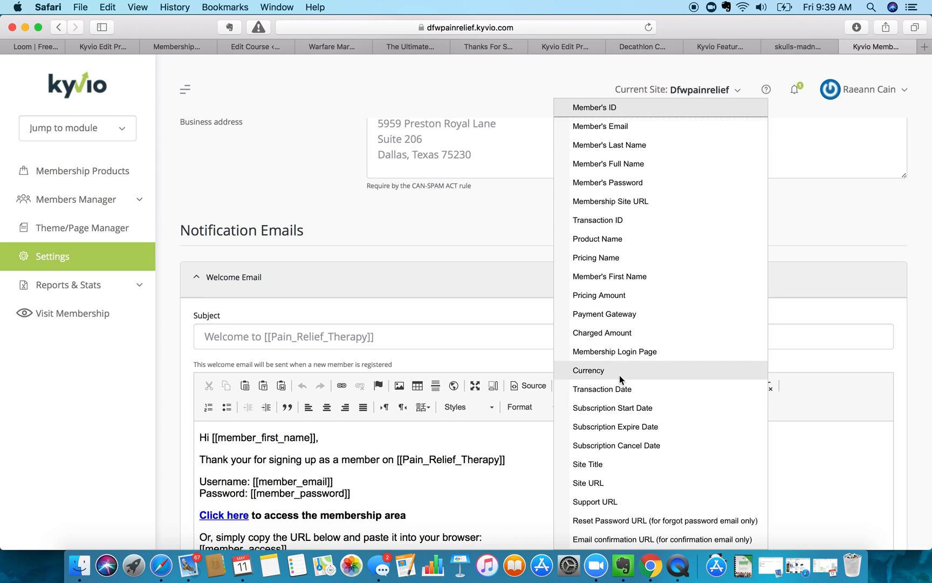
left_click(305, 458)
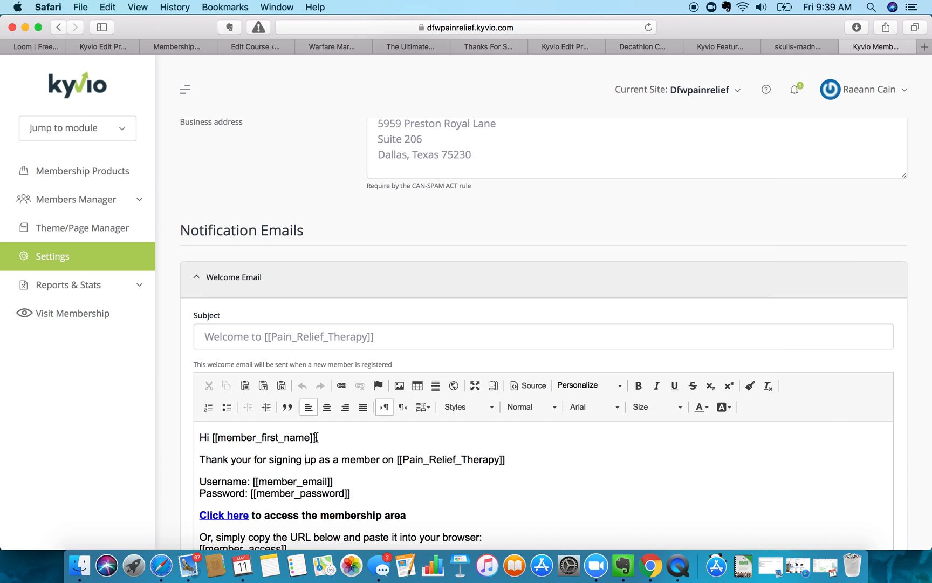
- Paste [[member_first_name]] after 'Welcome' in the subject and delete [[Pain_Relief_Therapy]]
left_click_drag(316, 437, 212, 438)
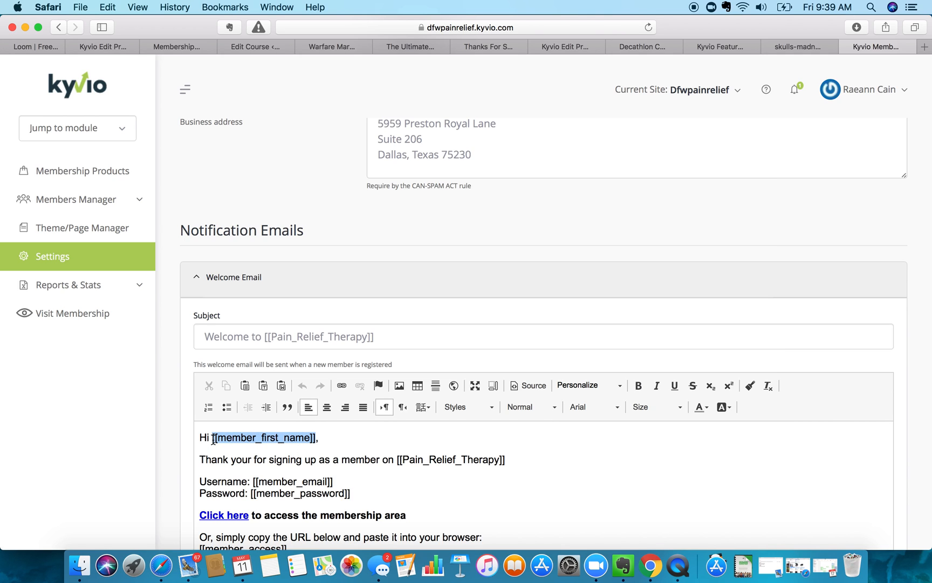
key("super+c")
left_click(251, 336)
key("super+v")
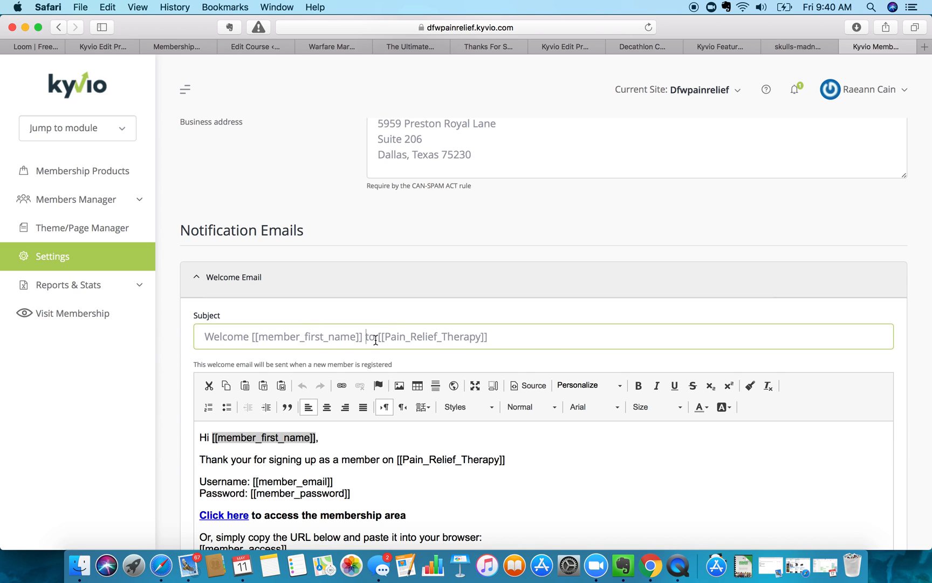
left_click_drag(379, 337, 521, 341)
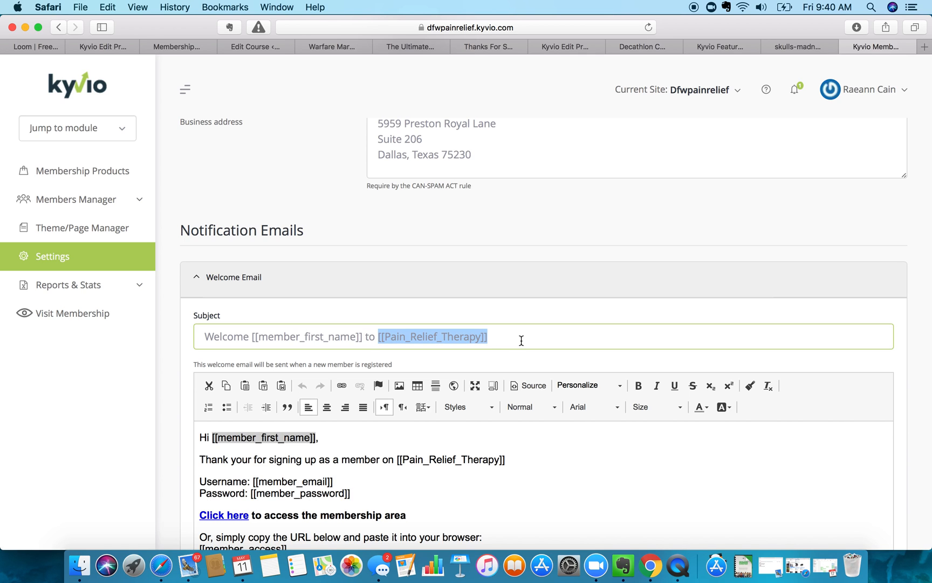
key("BackSpace")
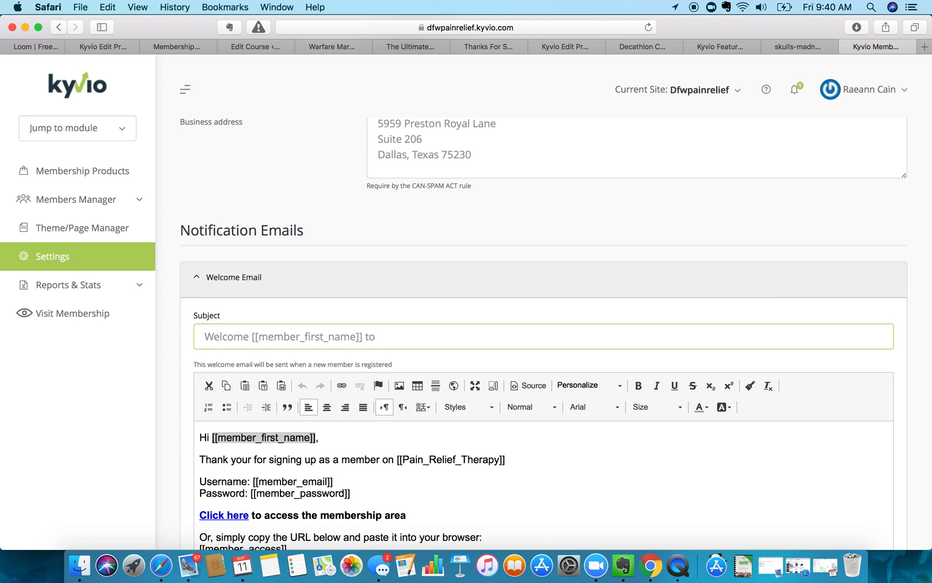
- Enter 'Pain Relief' after 'to' in the subject, discarding the trial words DIY and Re
type("DIY")
key("BackSpace")
key("BackSpace")
key("BackSpace")
type("Re")
key("BackSpace")
key("BackSpace")
type("Pain Relief")
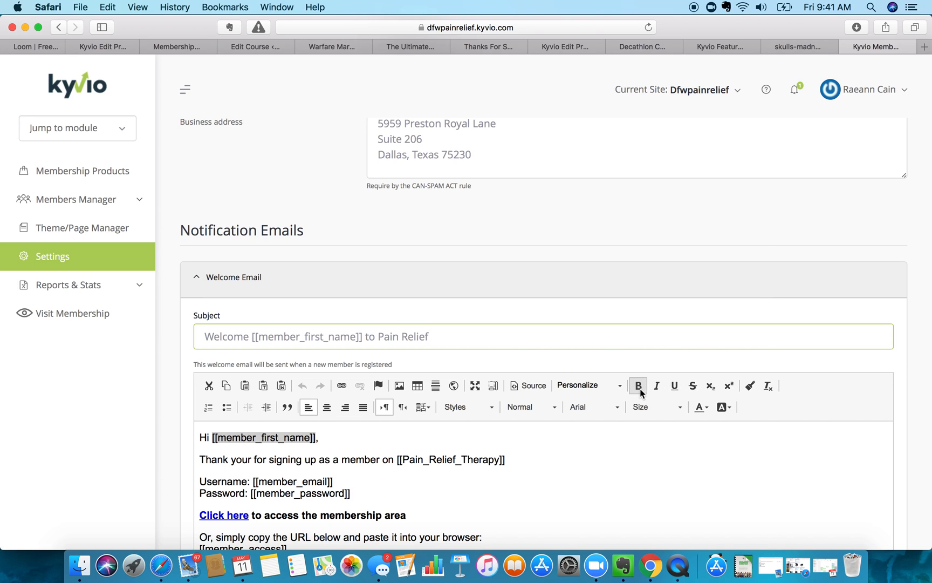
- Insert the [[site_title]] merge field right after 'Hi [[member_first_name]],' in the welcome email body
left_click(619, 385)
left_click(376, 434)
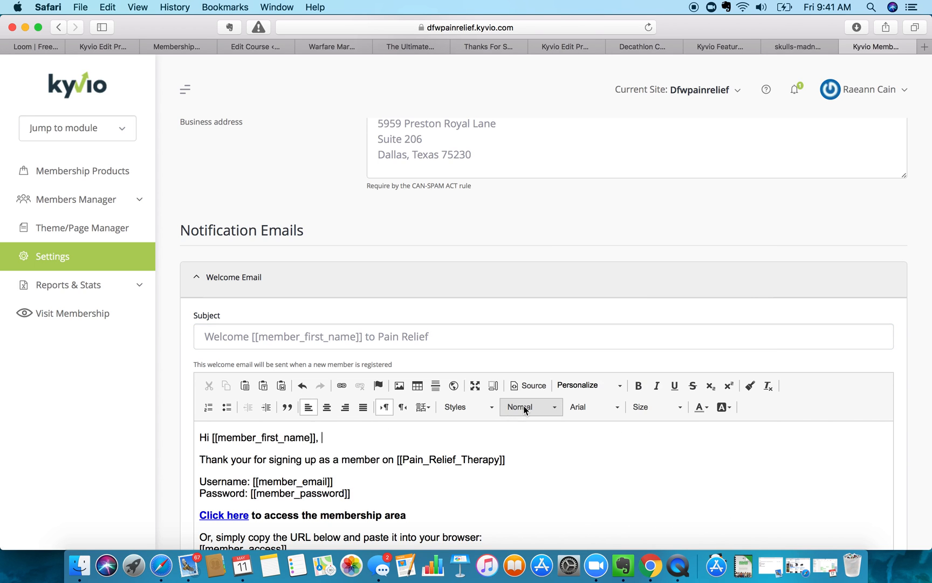
left_click(622, 385)
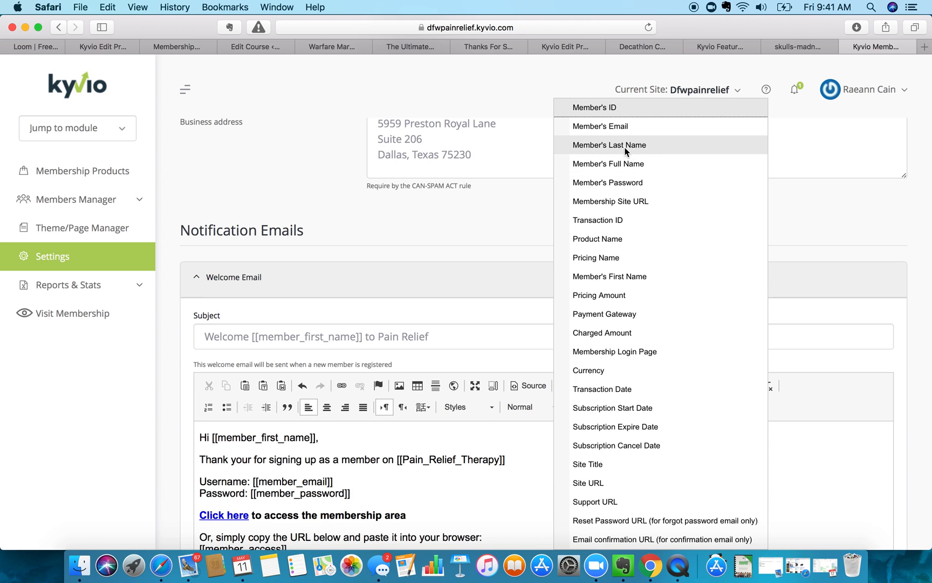
scroll(626, 154, "up", 3)
scroll(625, 152, "down", 3)
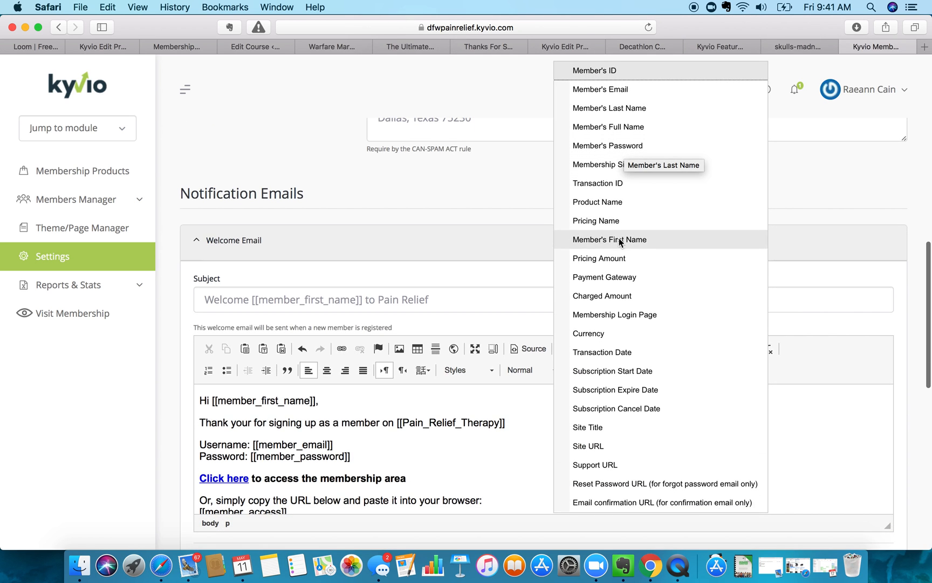
scroll(622, 381, "down", 3)
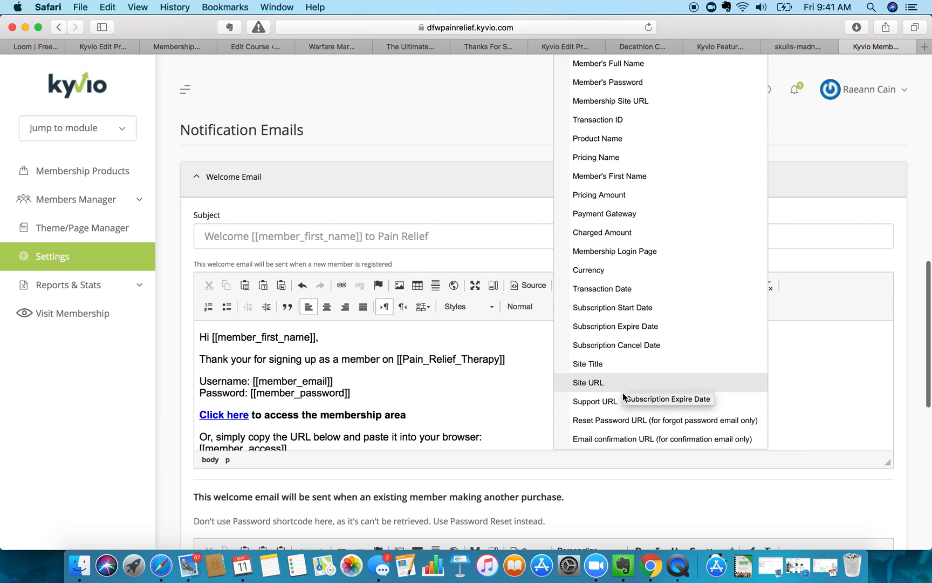
left_click(594, 364)
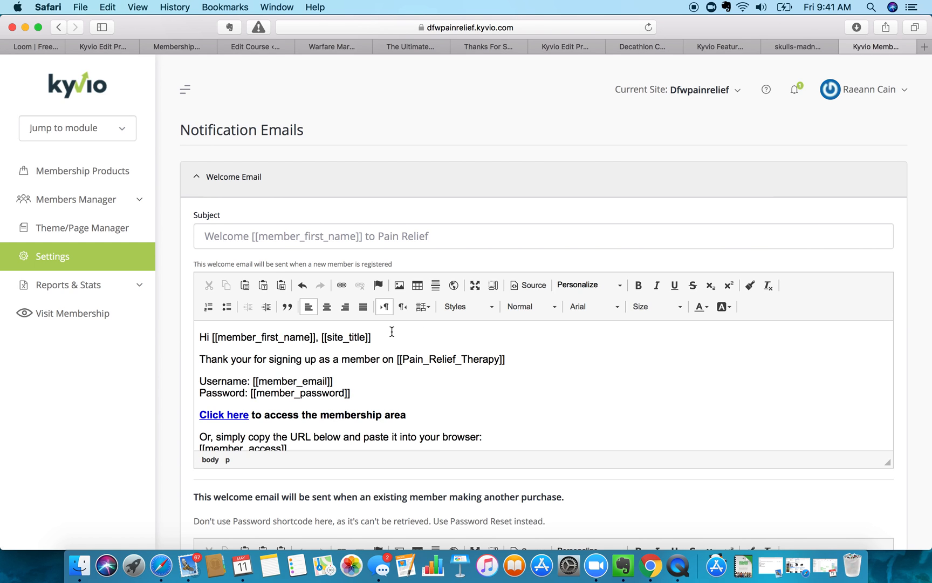
scroll(392, 331, "down", 6)
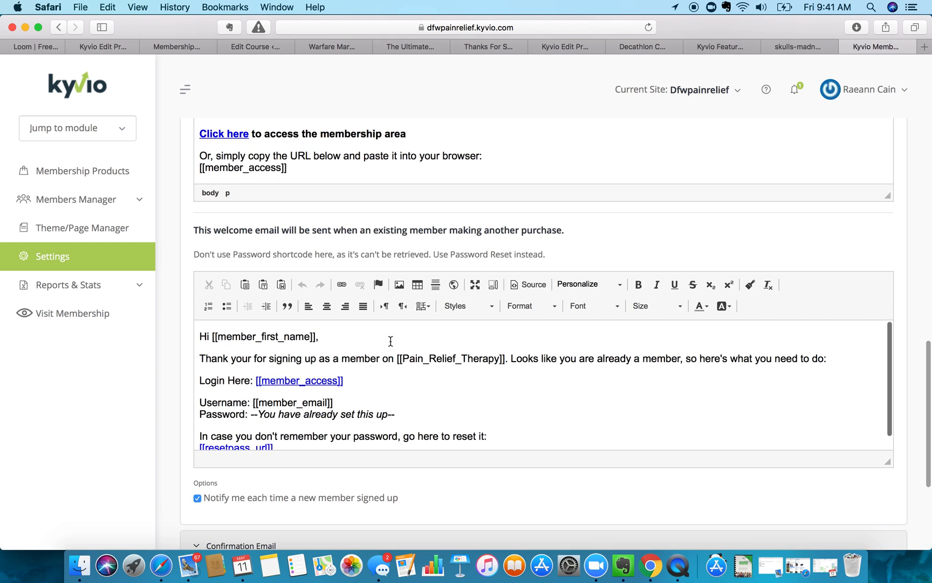
scroll(389, 344, "down", 1)
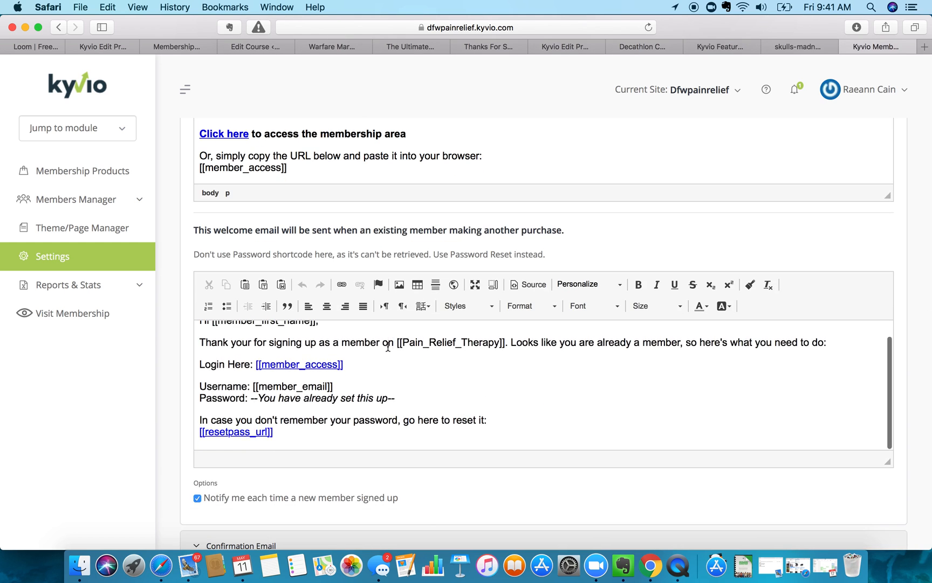
scroll(388, 346, "down", 4)
- Expand the Welcome Email template under Notification Emails
left_click(249, 368)
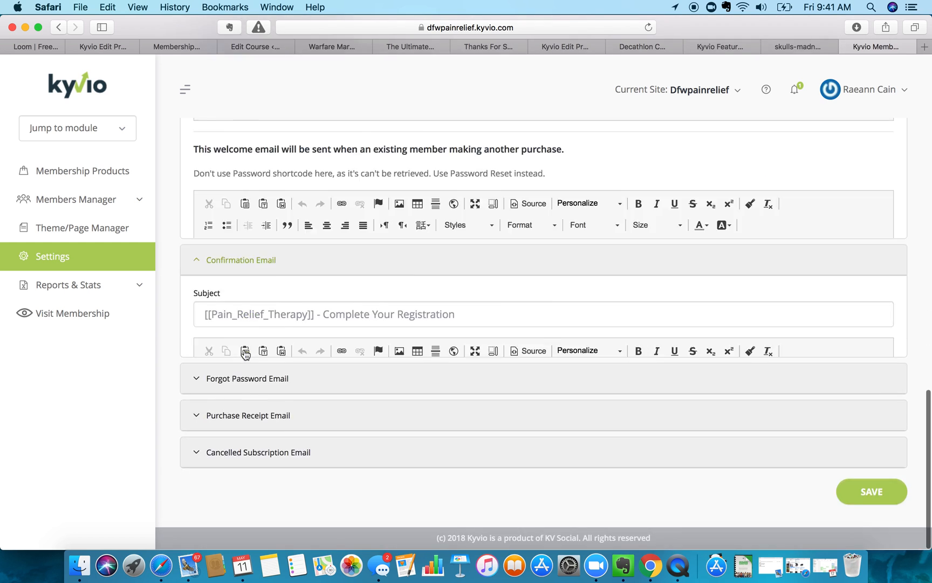
scroll(347, 358, "up", 4)
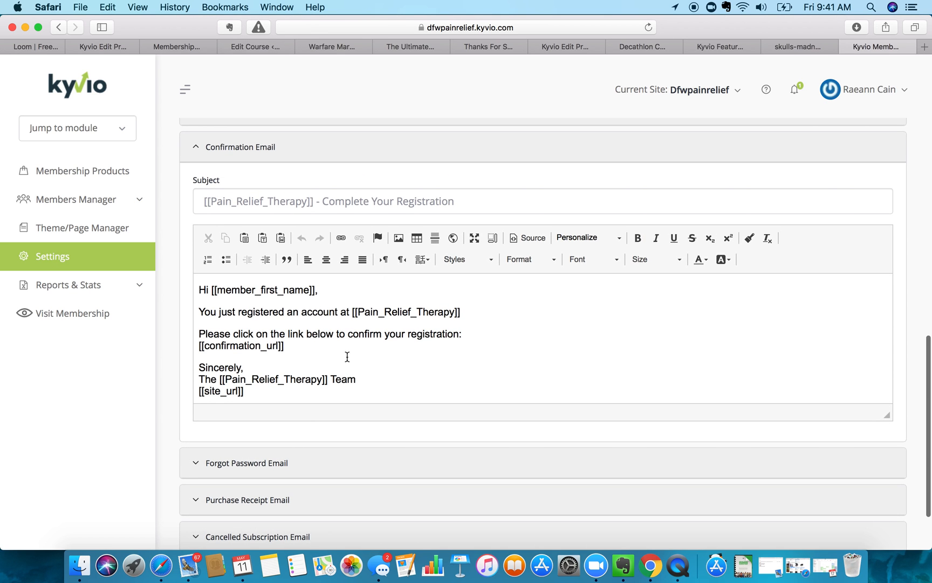
scroll(388, 218, "up", 10)
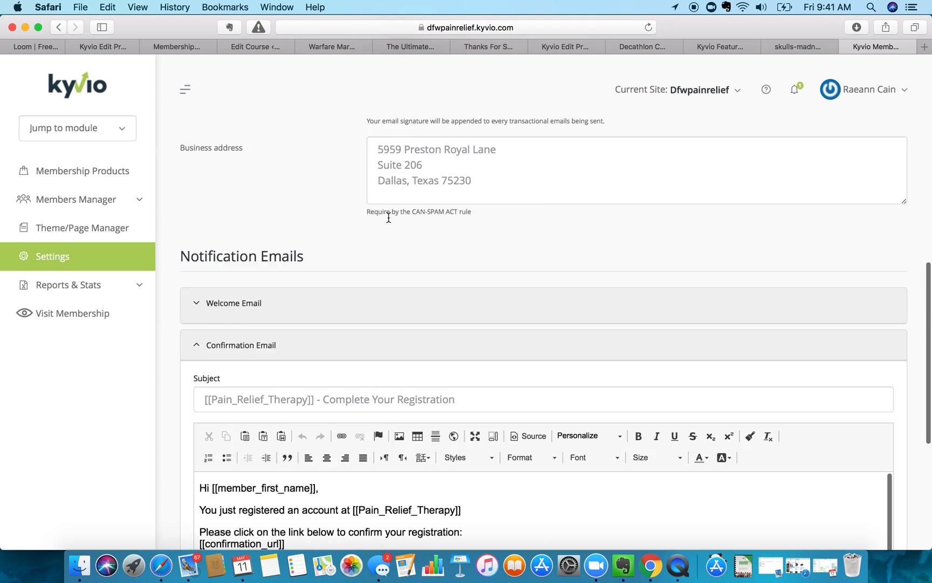
scroll(388, 218, "down", 10)
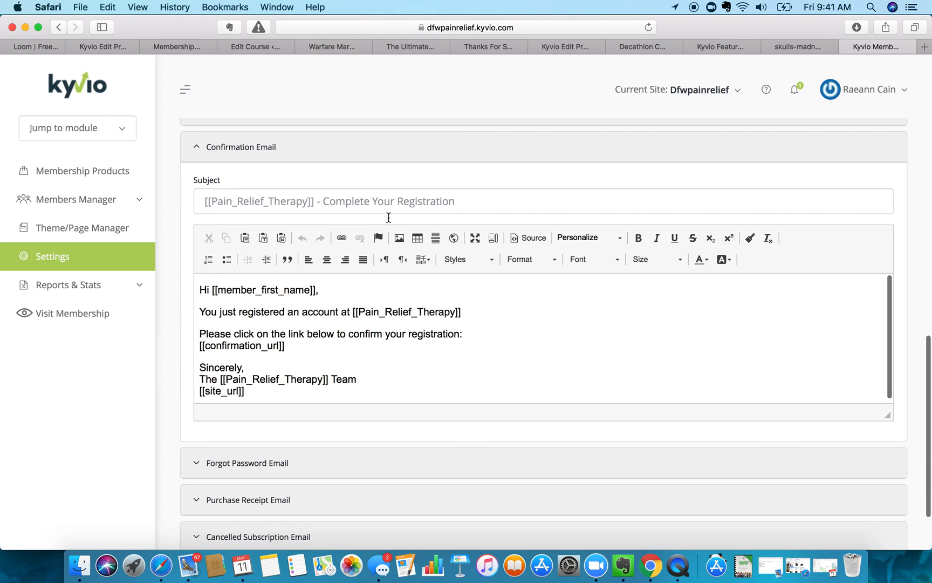
scroll(362, 302, "up", 1)
scroll(362, 302, "up", 3)
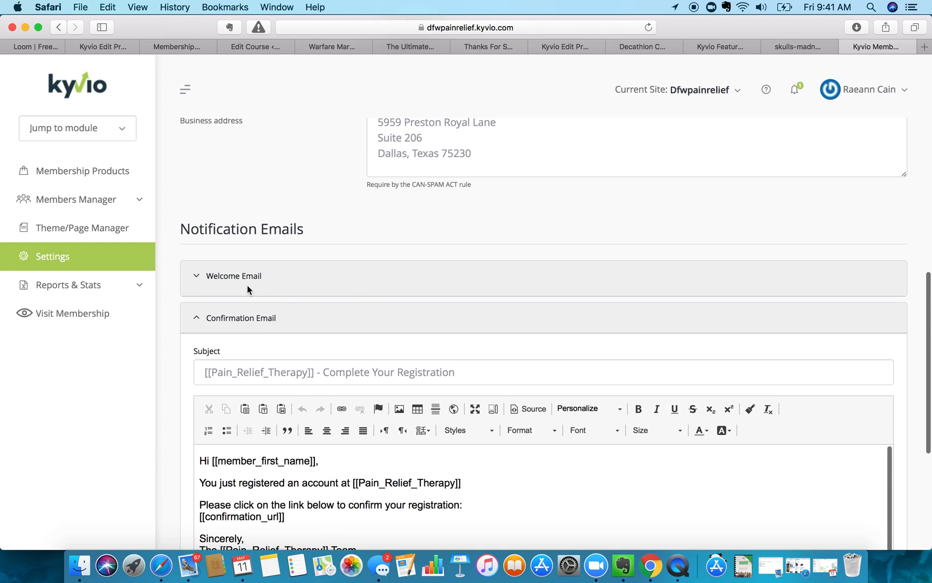
left_click(198, 273)
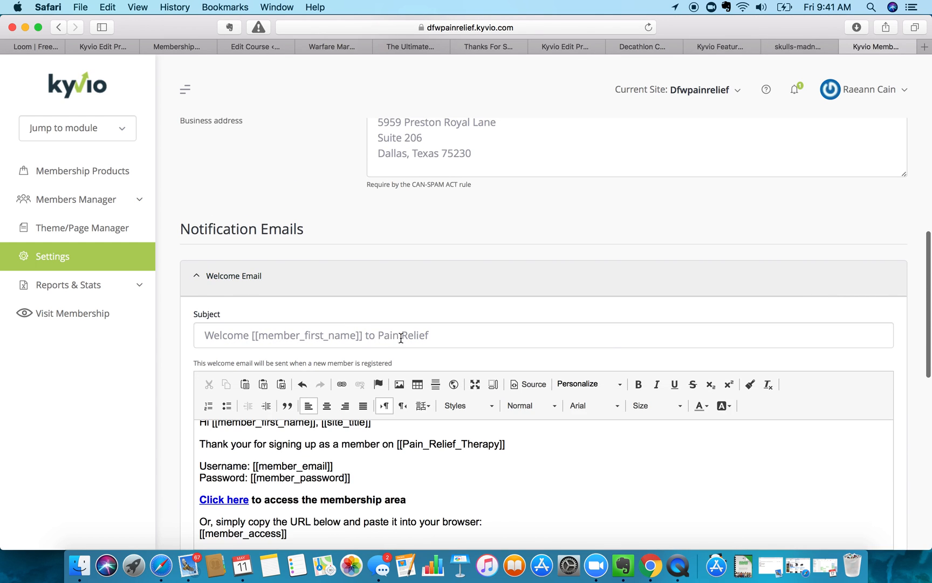
- Add 'Therapy' to the subject so it reads 'Welcome [[member_first_name]] to Pain Relief Therapy'
left_click(438, 333)
type("Therapy")
left_click_drag(495, 336, 378, 334)
key("super+c")
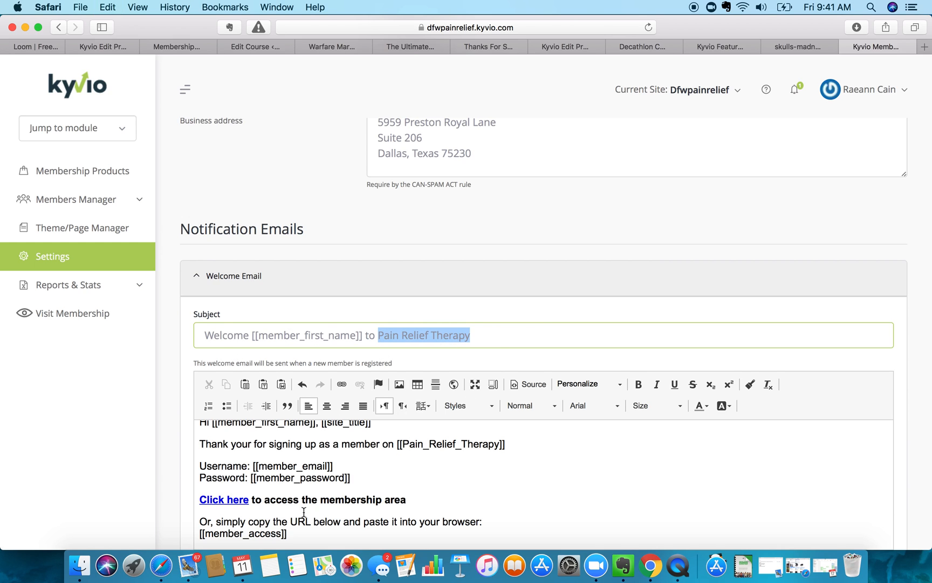
scroll(264, 510, "down", 4)
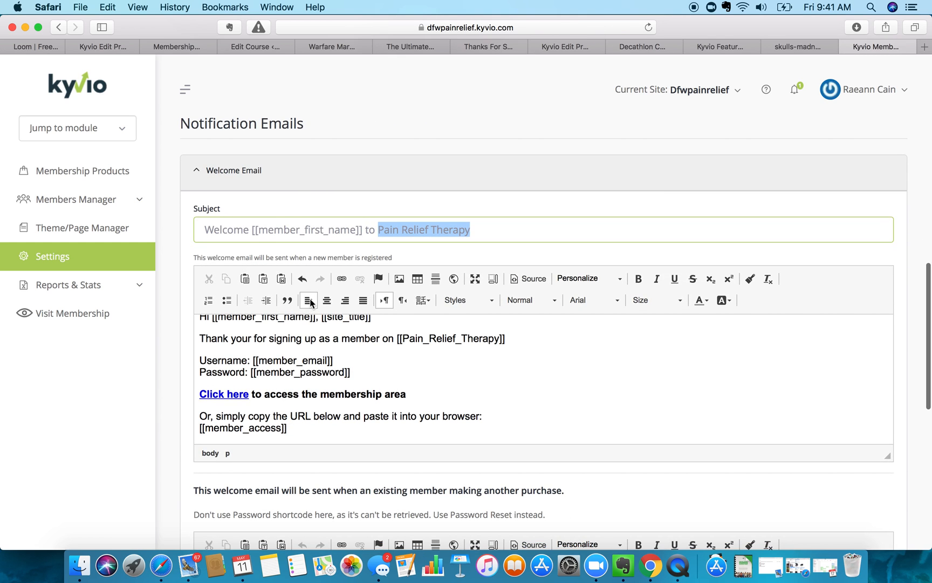
scroll(328, 386, "up", 3)
scroll(327, 387, "down", 4)
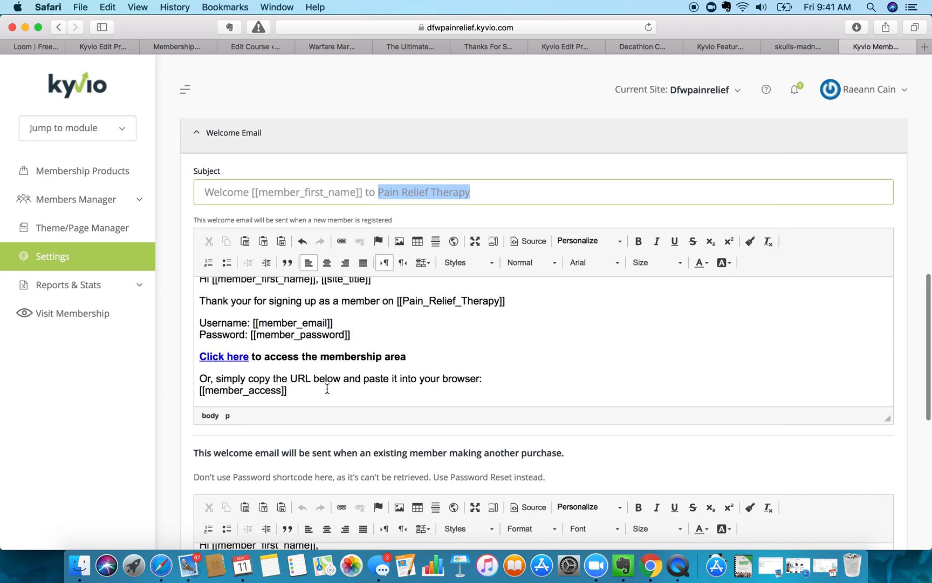
left_click_drag(310, 315, 297, 266)
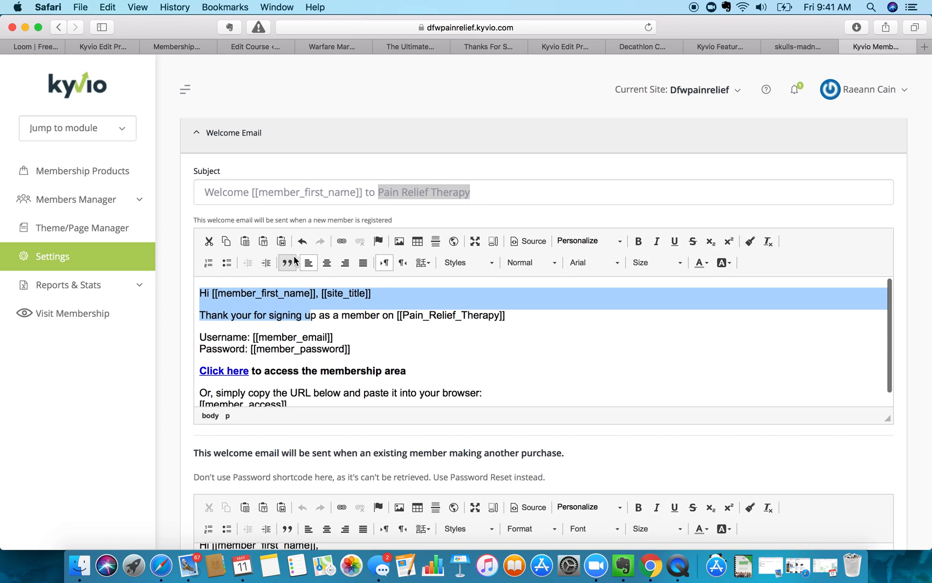
- Delete [[site_title]] from the welcome email's greeting line
left_click(326, 294)
left_click_drag(318, 294, 462, 302)
key("BackSpace")
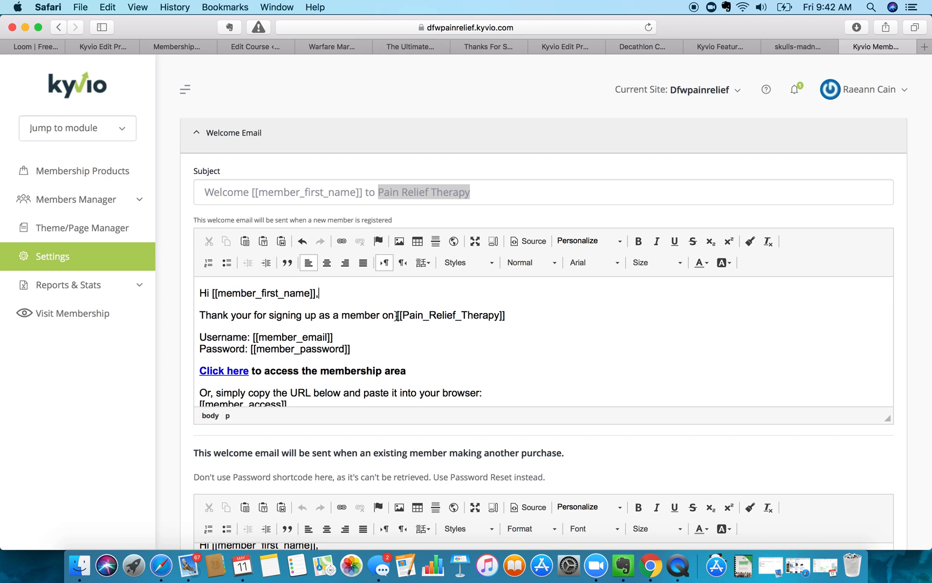
- Replace the [[Pain_Relief_Therapy]] placeholder in the thank-you line with plain 'Pain Relief Therapy'
left_click_drag(397, 315, 506, 314)
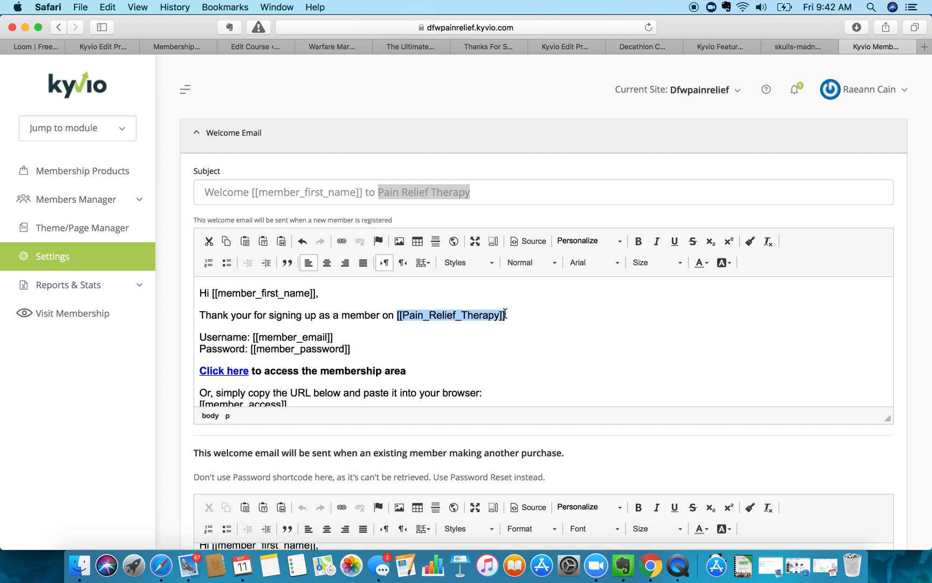
key("super+v")
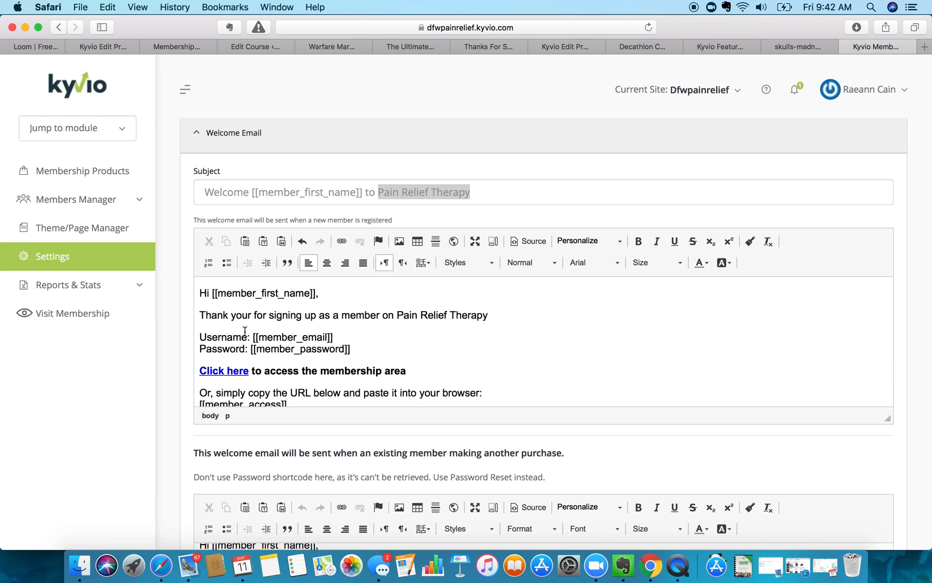
scroll(250, 349, "down", 3)
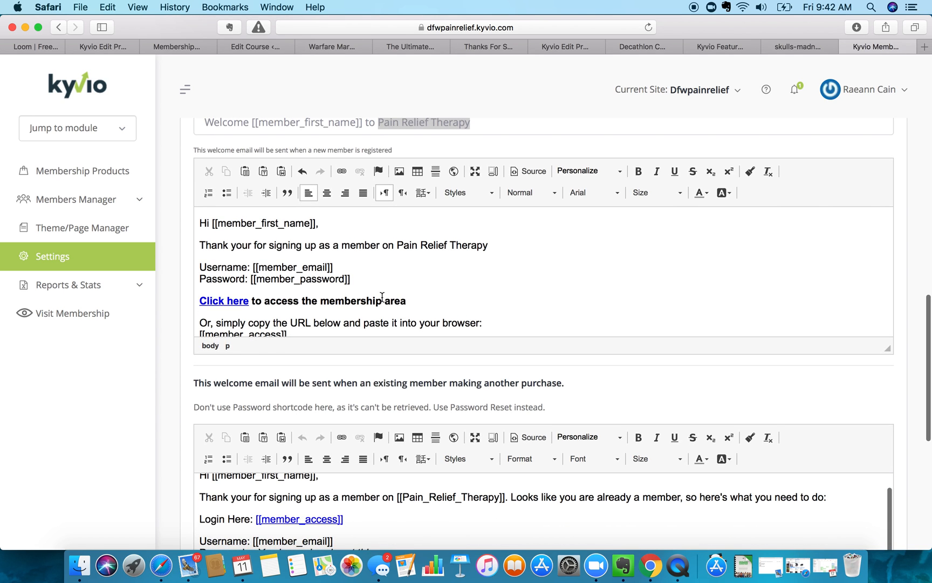
left_click(229, 302)
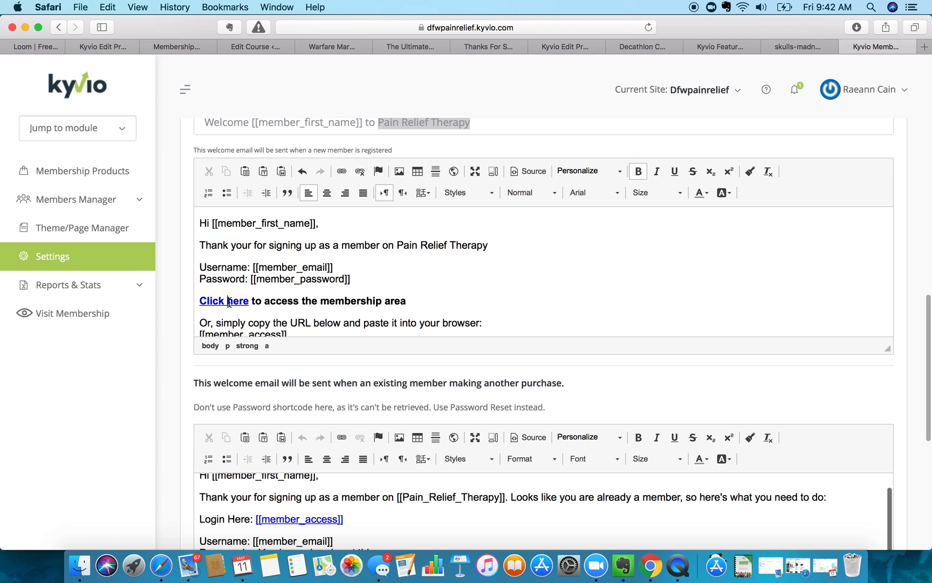
left_click_drag(251, 301, 199, 302)
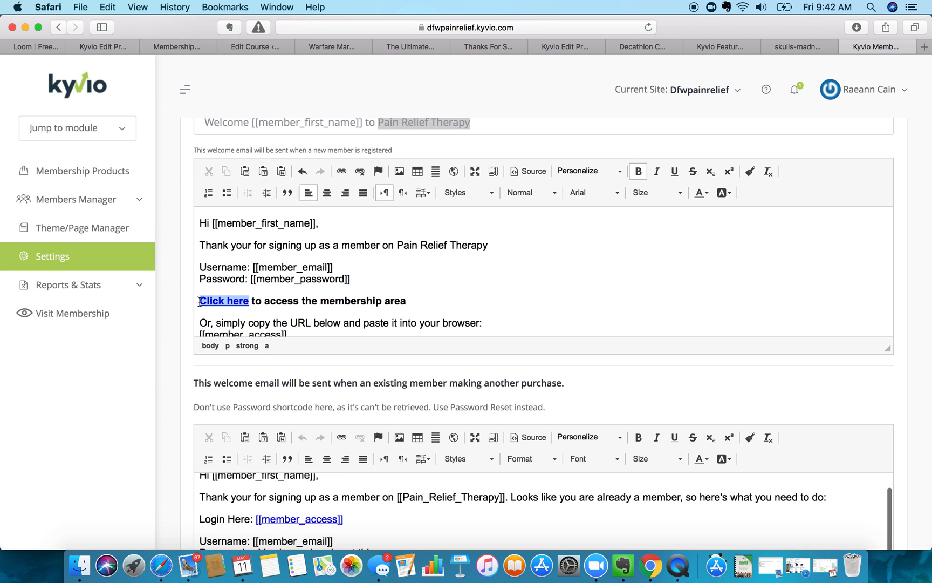
left_click(343, 170)
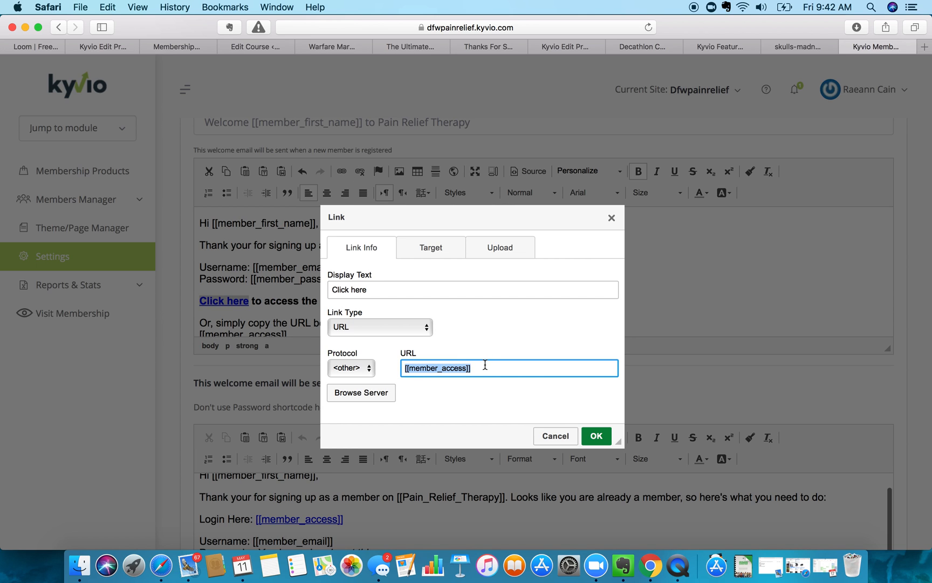
left_click(612, 217)
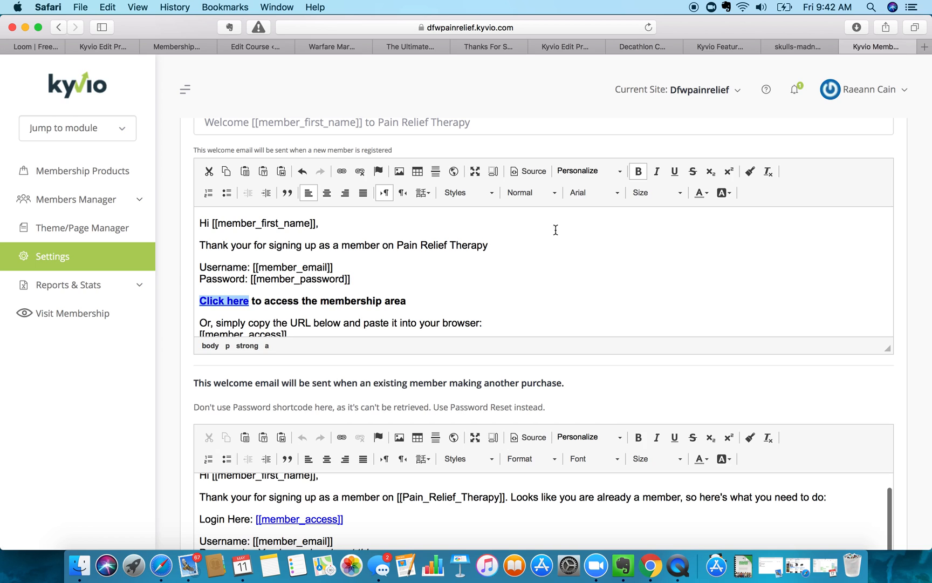
left_click(441, 280)
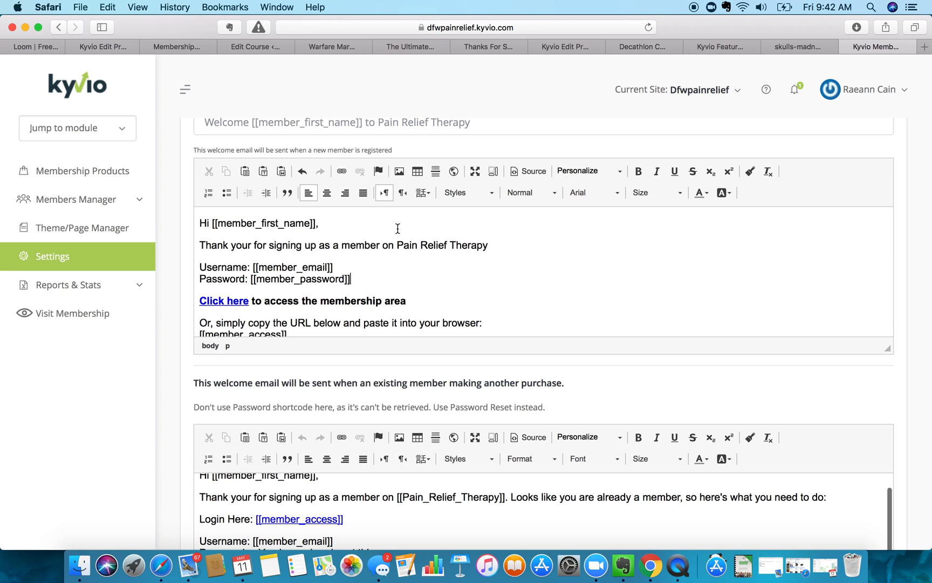
scroll(398, 228, "down", 3)
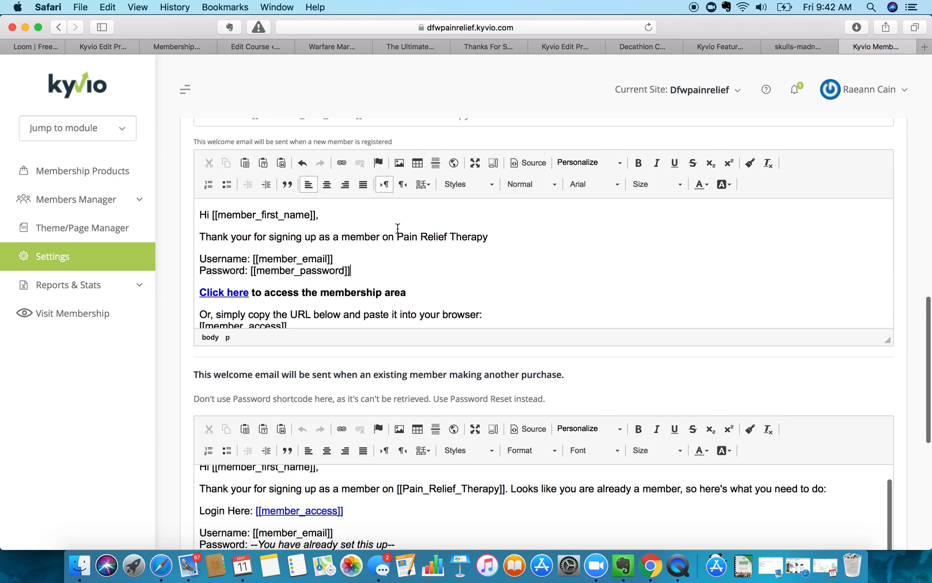
left_click_drag(369, 250, 368, 268)
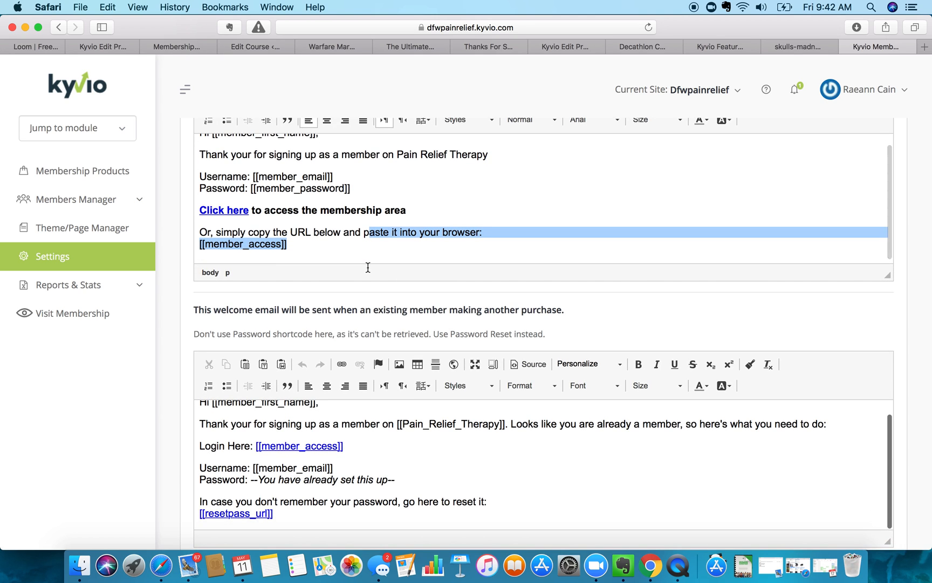
left_click(310, 243)
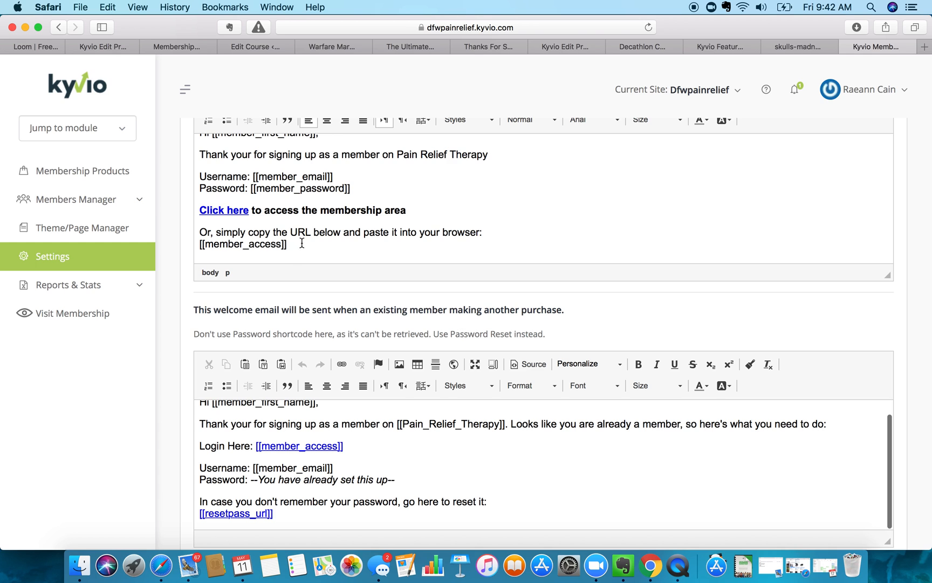
scroll(313, 238, "up", 2)
scroll(314, 233, "up", 15)
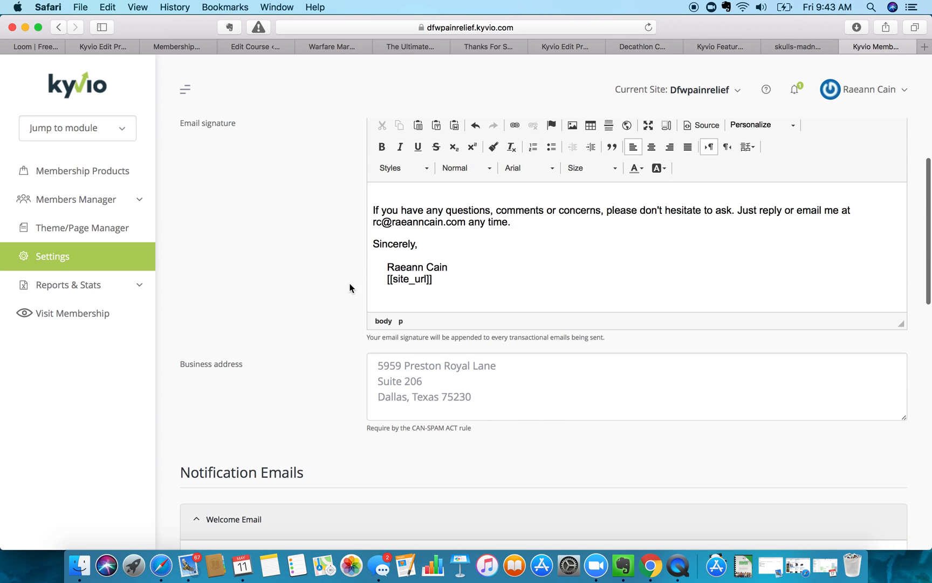
scroll(400, 310, "down", 10)
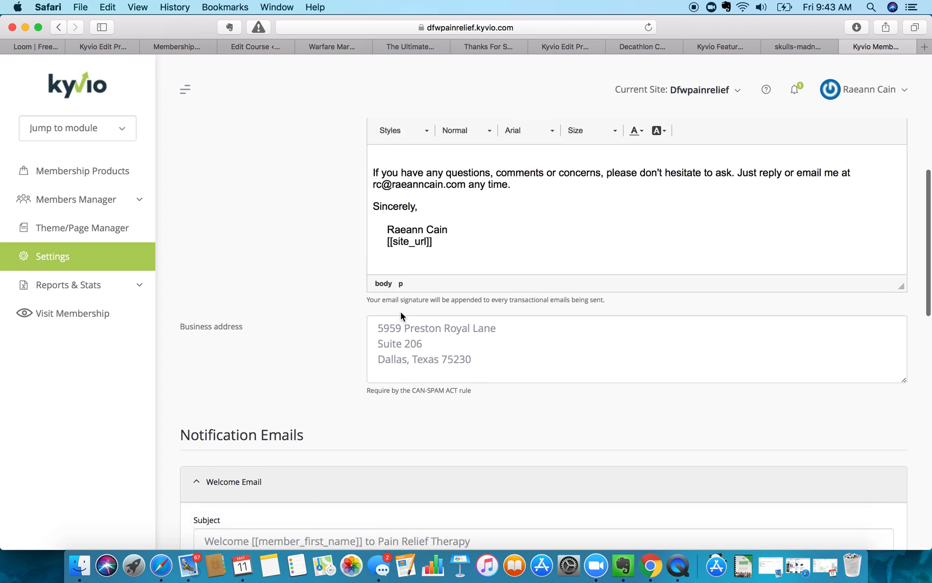
scroll(348, 317, "down", 2)
scroll(348, 319, "up", 3)
scroll(348, 320, "up", 5)
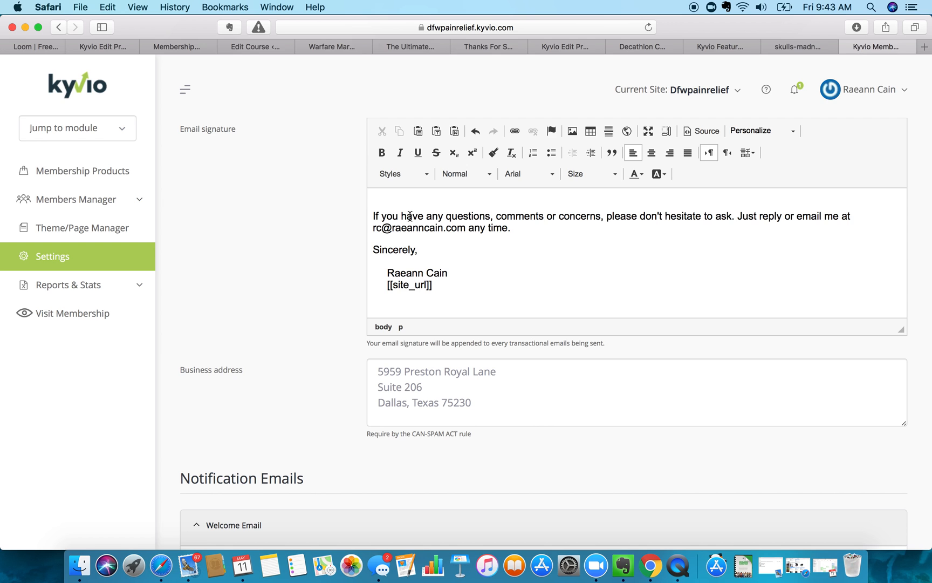
scroll(410, 216, "down", 10)
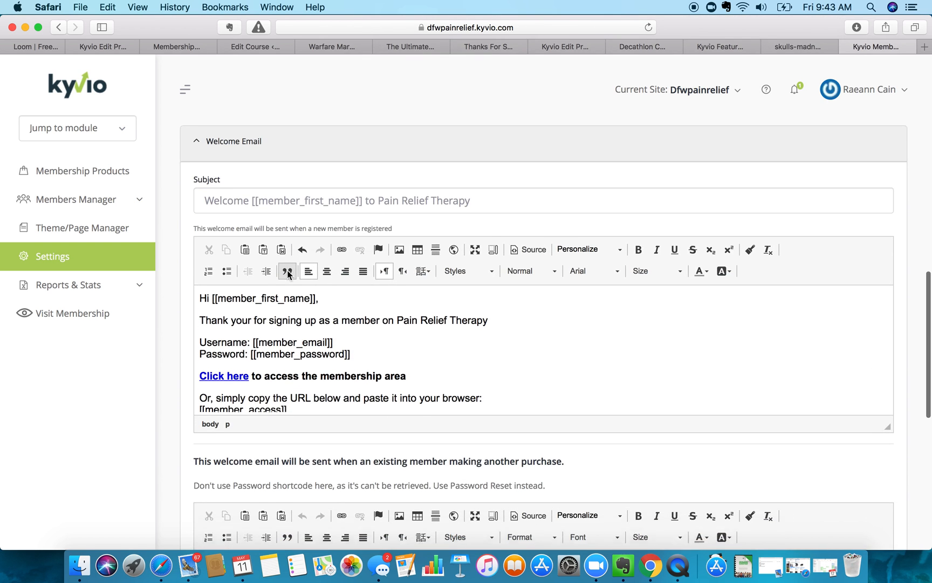
scroll(288, 270, "down", 4)
scroll(287, 270, "up", 2)
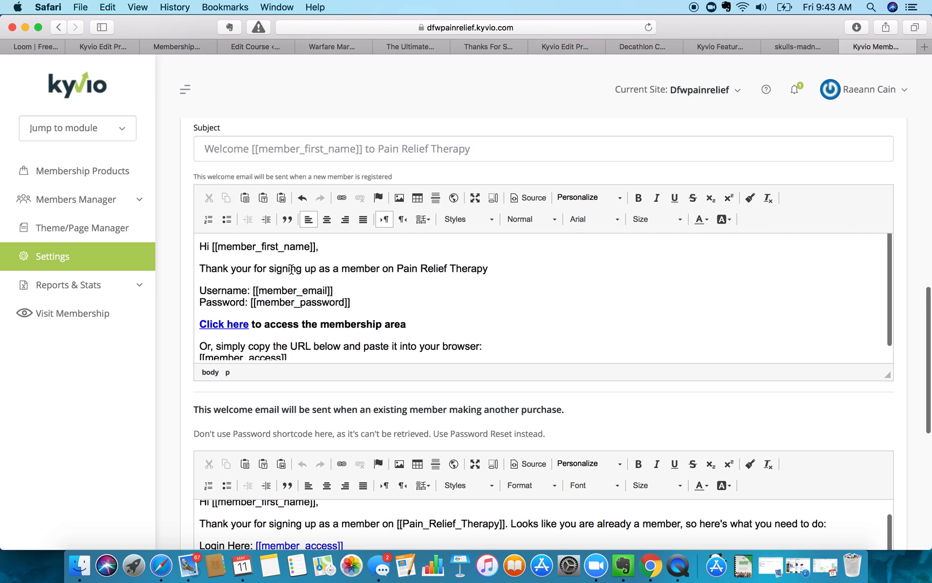
scroll(417, 294, "down", 2)
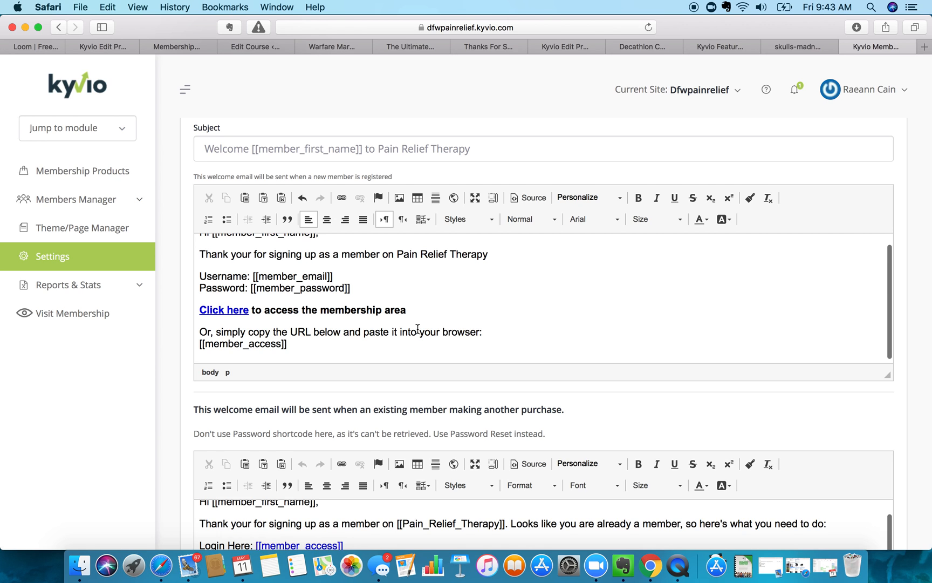
scroll(418, 328, "down", 4)
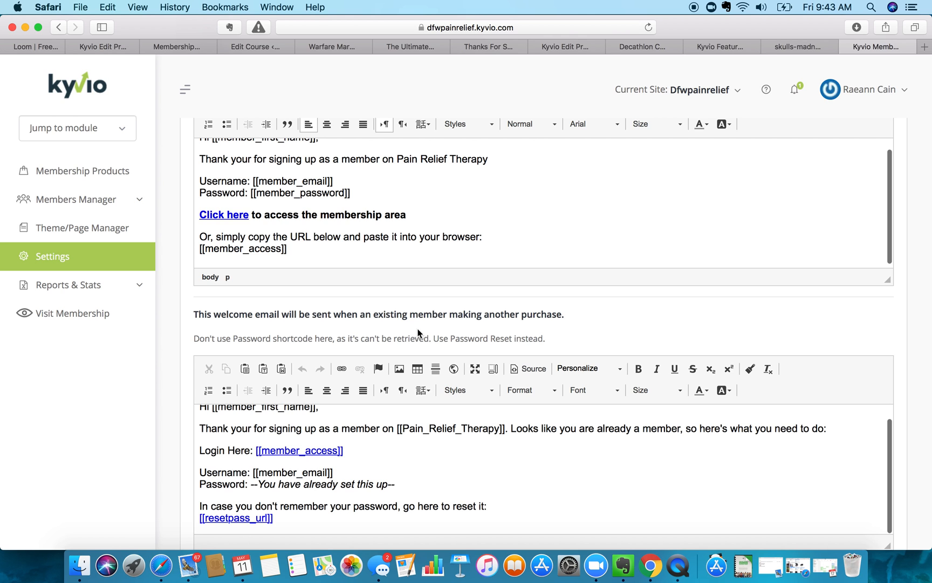
scroll(417, 333, "up", 3)
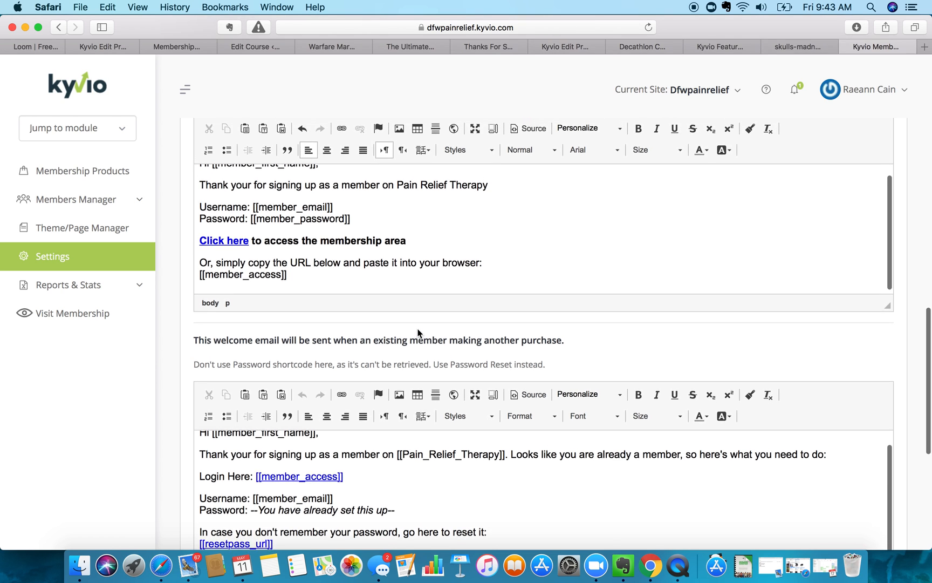
scroll(418, 333, "up", 3)
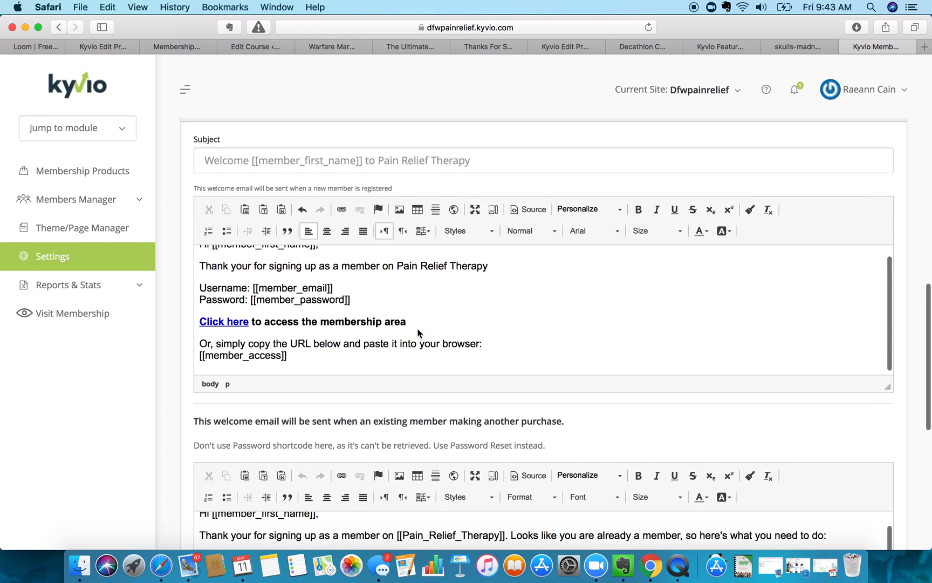
scroll(307, 188, "up", 3)
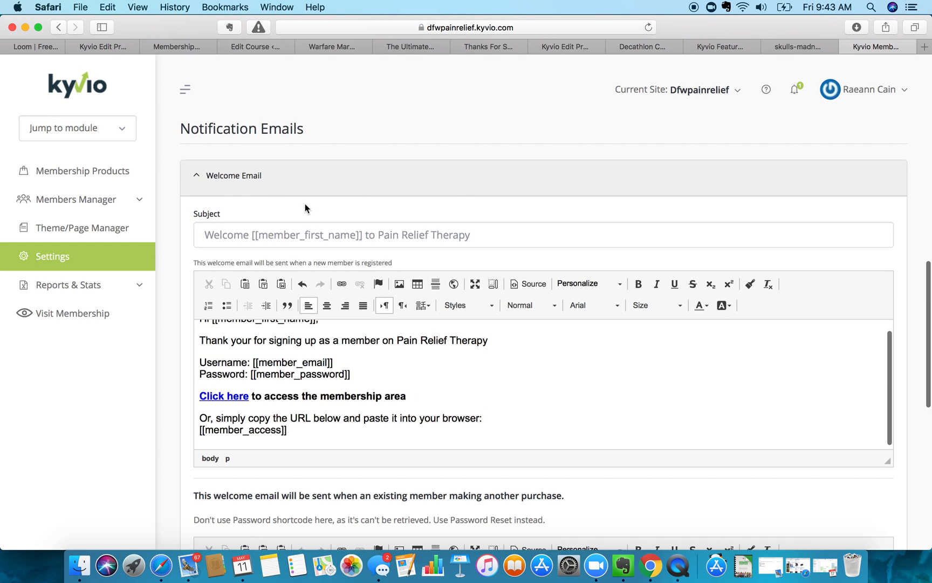
scroll(296, 218, "down", 4)
scroll(296, 218, "down", 6)
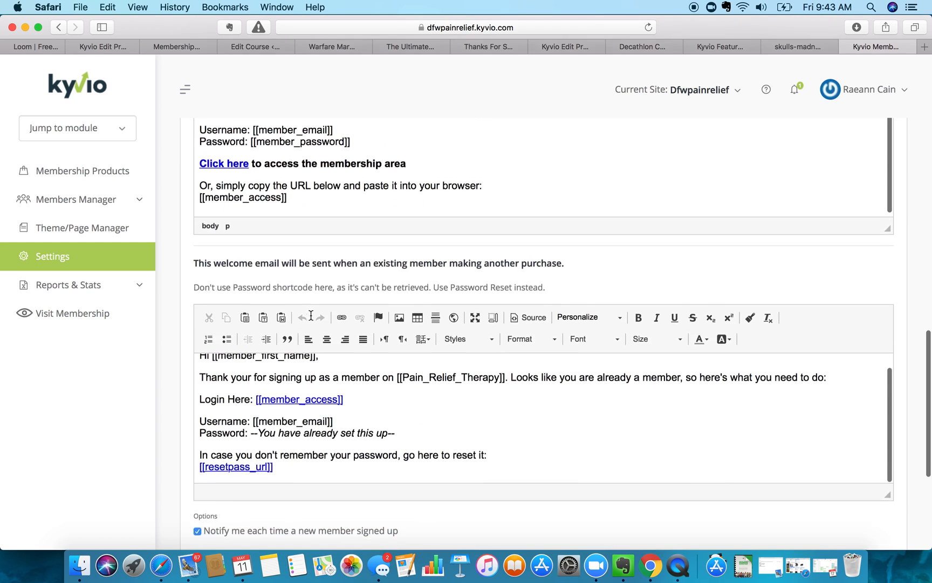
scroll(414, 387, "up", 1)
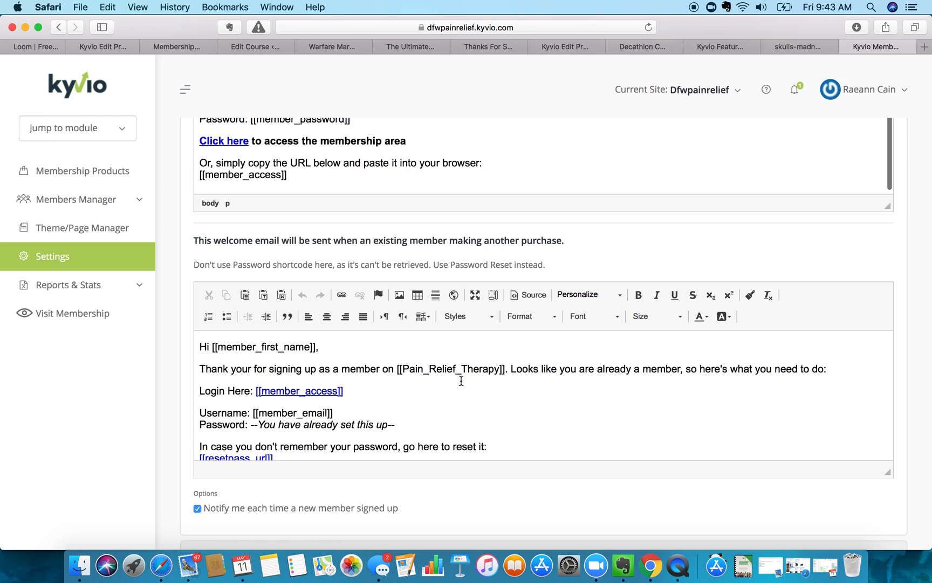
- Replace [[Pain_Relief_Therapy]] with plain 'Pain Relief Therapy' in the returning-member welcome email
left_click(504, 370)
left_click_drag(505, 370, 395, 365)
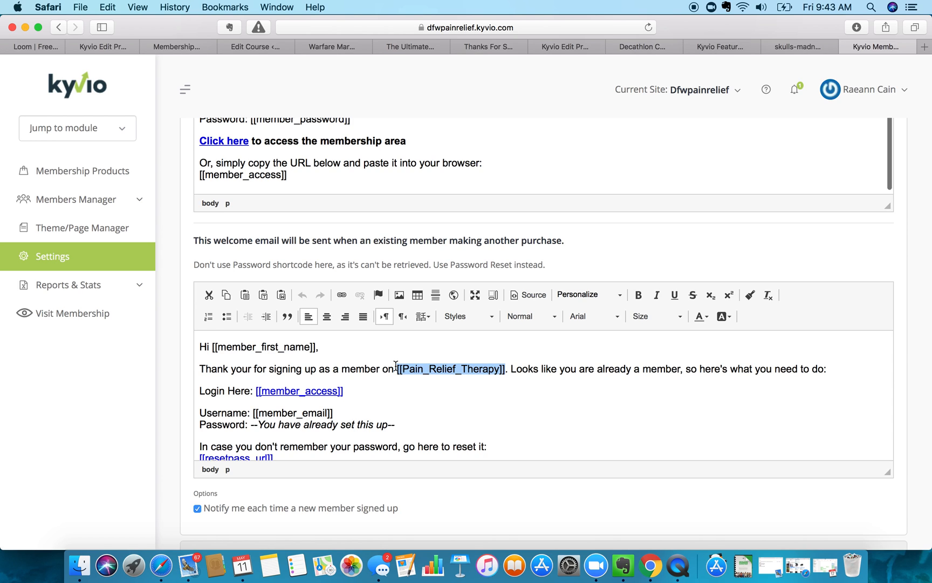
type("Pain Relie")
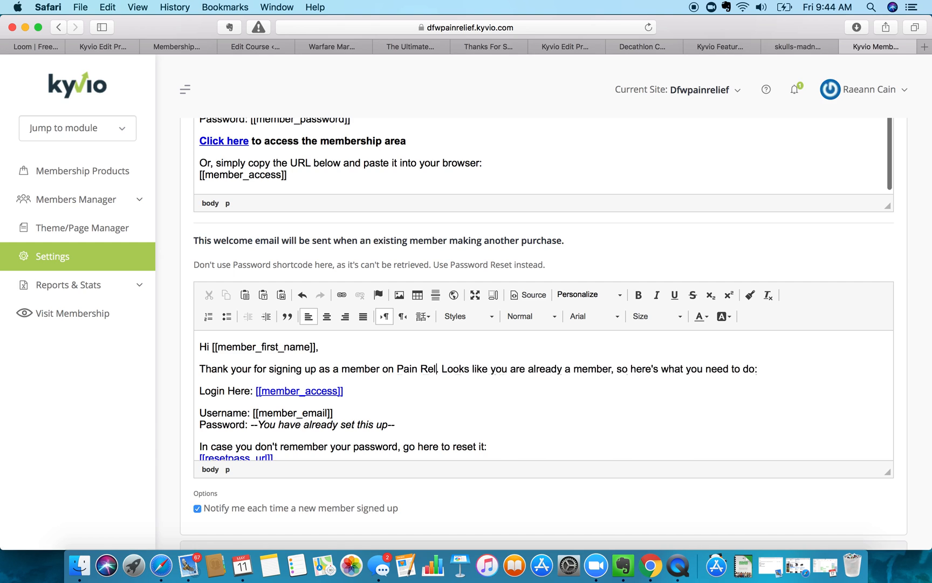
type("f Therapy")
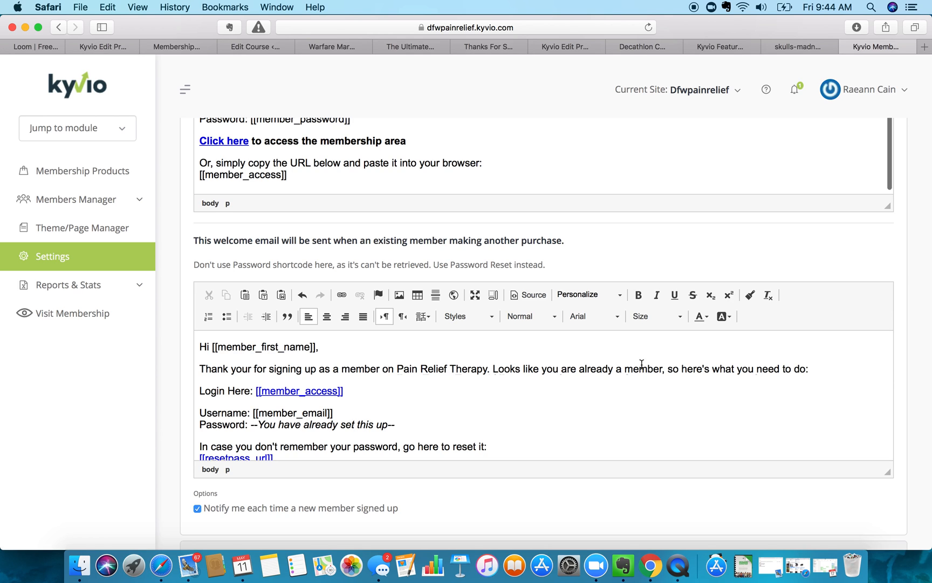
scroll(394, 387, "down", 1)
left_click(394, 387)
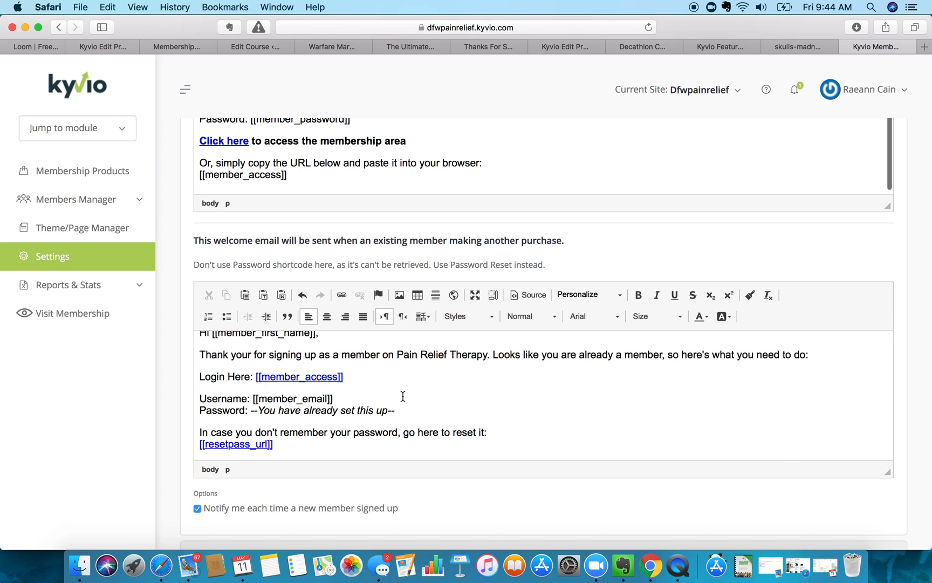
scroll(302, 441, "down", 1)
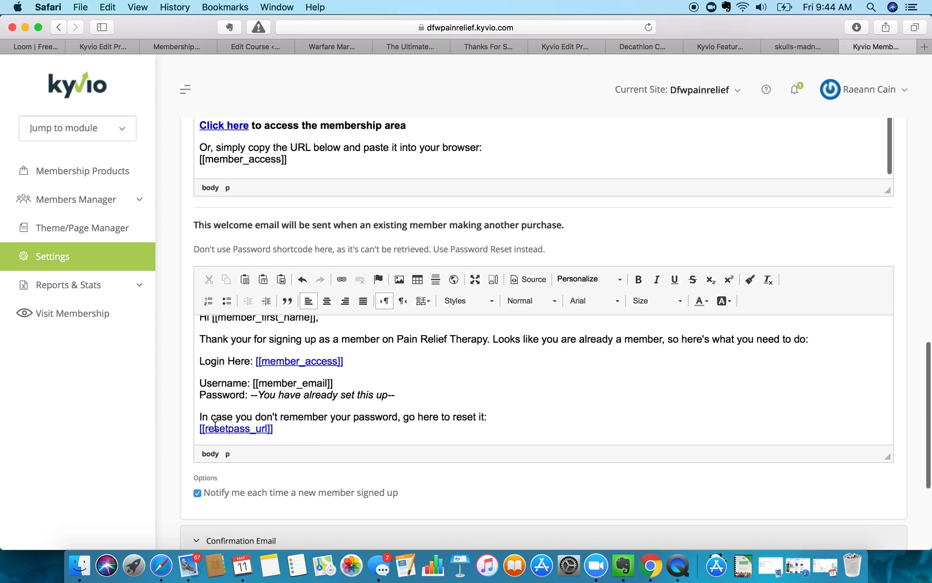
scroll(374, 437, "down", 3)
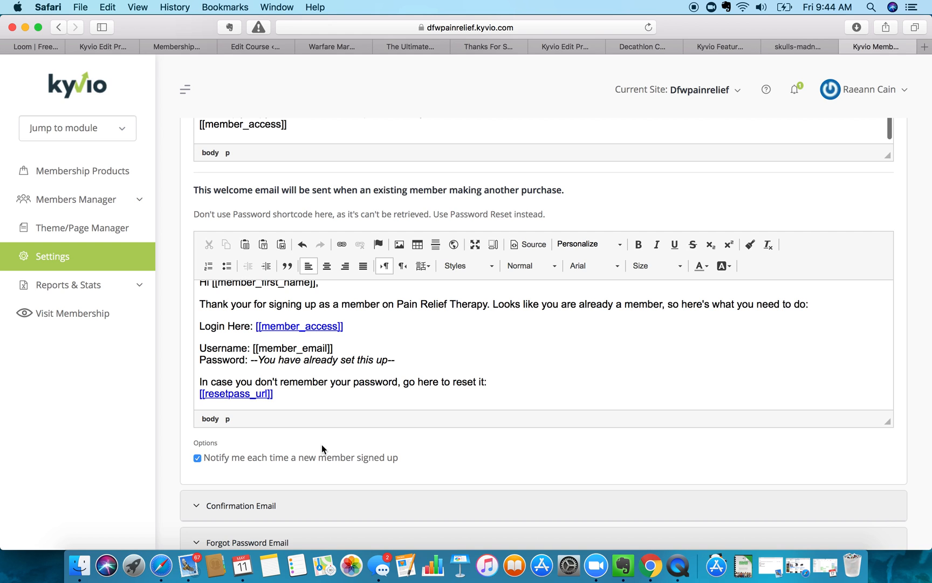
scroll(322, 446, "down", 3)
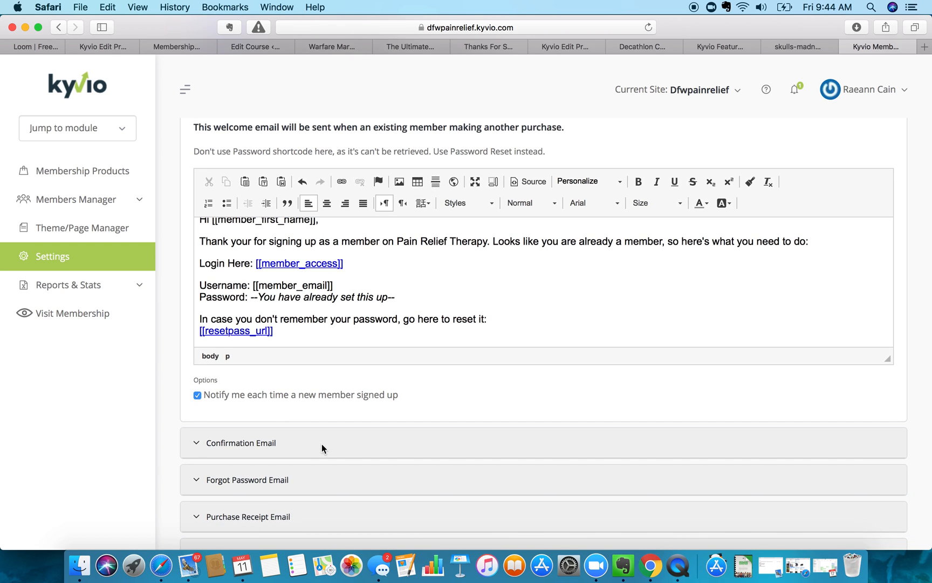
- Drop the placeholder prefix from the Confirmation Email subject and end it with 'for Pain Relief Therapy'
left_click(199, 444)
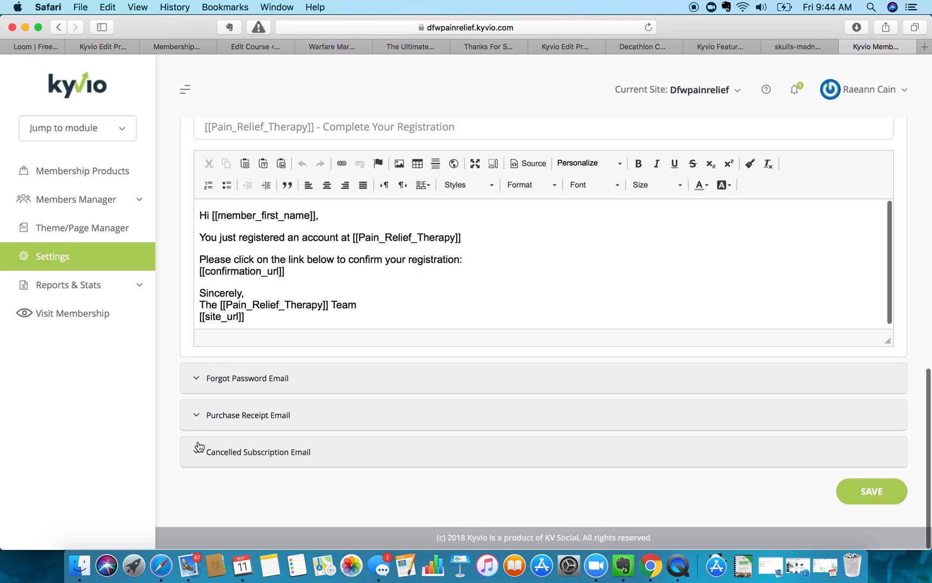
scroll(313, 215, "up", 2)
scroll(313, 216, "up", 1)
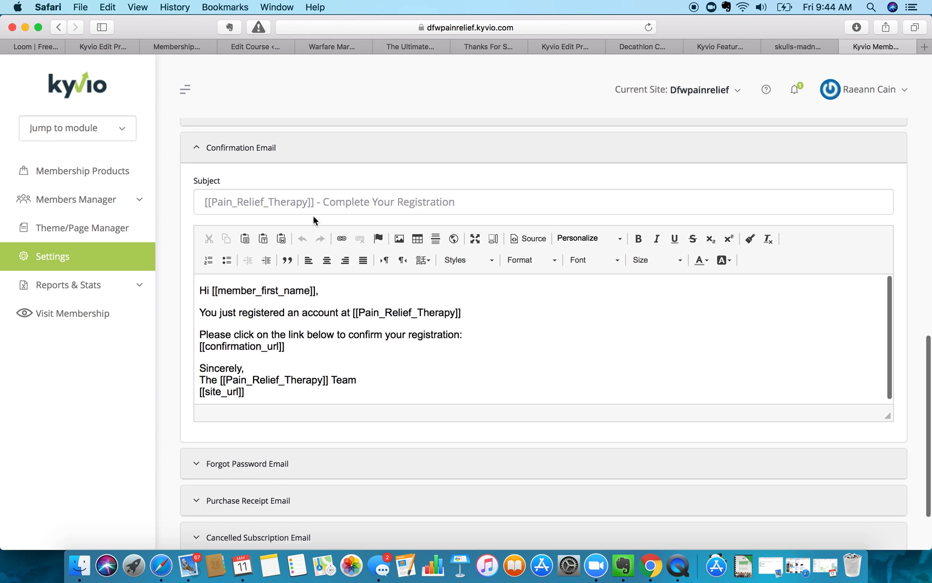
left_click_drag(314, 215, 170, 217)
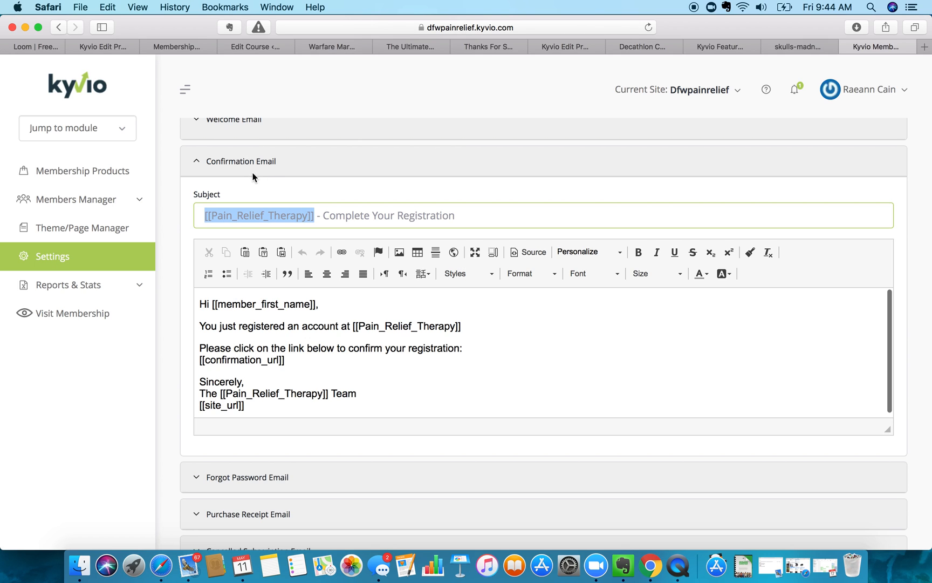
left_click(313, 216)
left_click_drag(323, 216, 2, 213)
key("BackSpace")
left_click(371, 216)
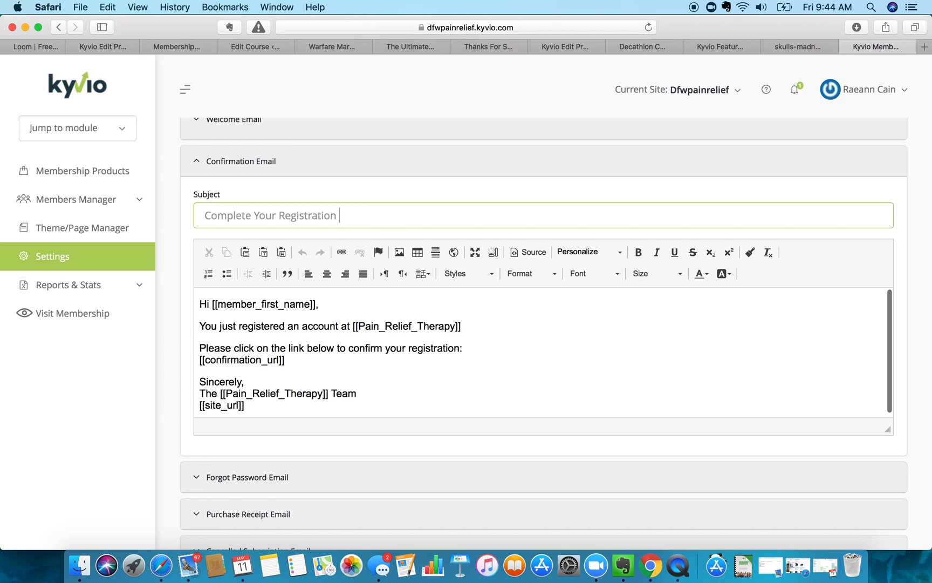
type("for Pain Relief Therapy")
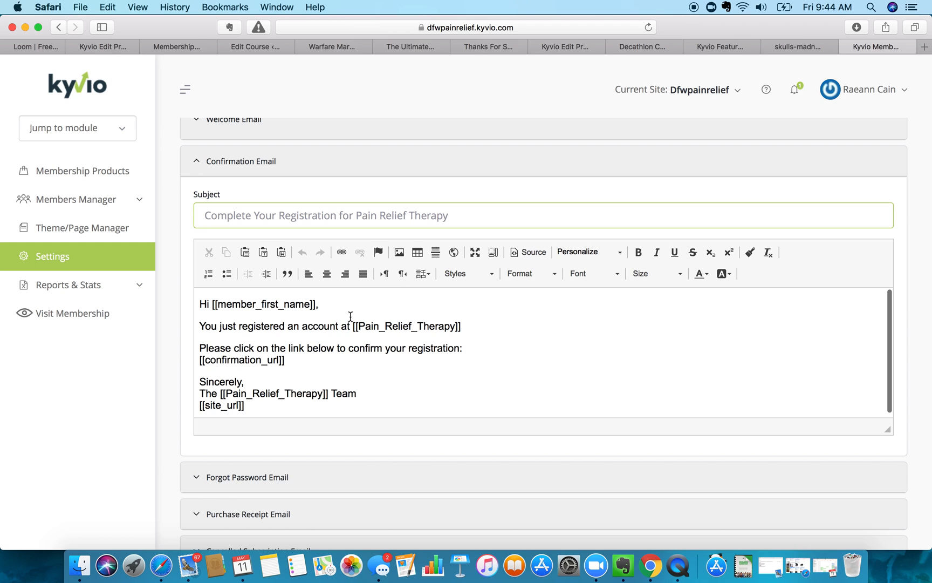
- Replace the body's site-name placeholder so it reads 'registered an account at Pain Relief Therapy.'
scroll(329, 342, "up", 1)
scroll(329, 342, "down", 2)
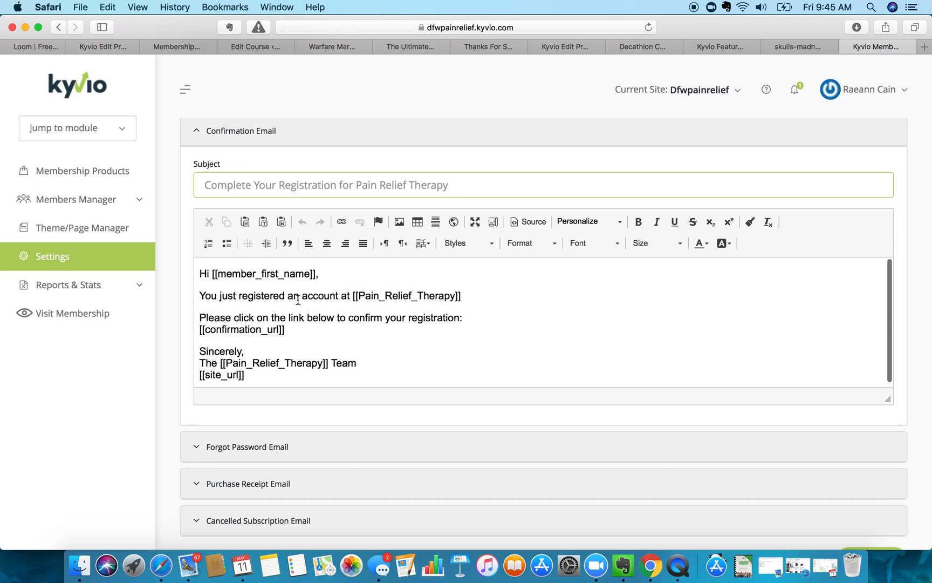
scroll(300, 304, "up", 1)
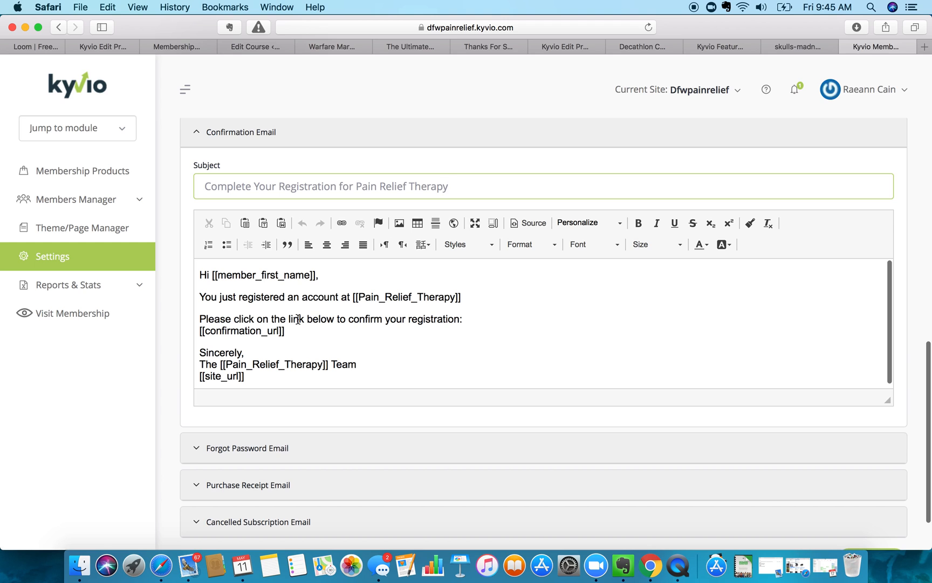
scroll(297, 321, "down", 1)
scroll(297, 320, "up", 1)
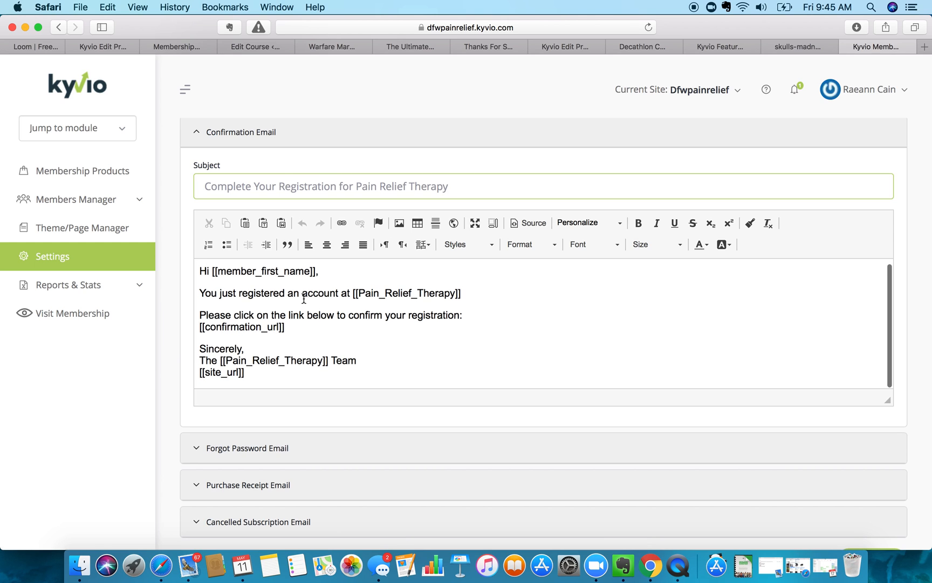
left_click_drag(354, 293, 467, 287)
key("BackSpace")
key("BackSpace")
type("Pa")
key("BackSpace")
key("BackSpace")
type("Pain Relief Therapy")
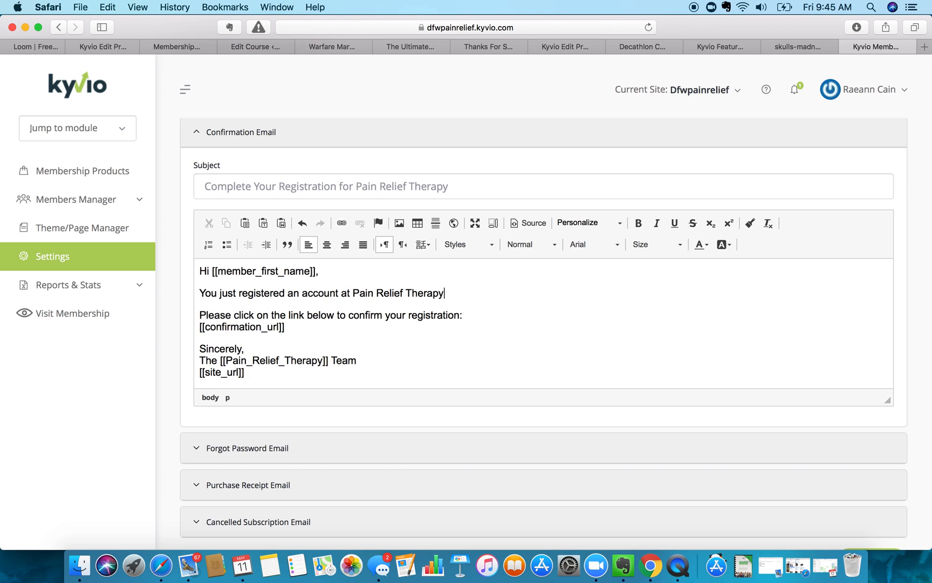
type(".")
- Delete the Sincerely sign-off lines below the [[confirmation_url]] link
scroll(245, 325, "down", 1)
scroll(244, 324, "down", 1)
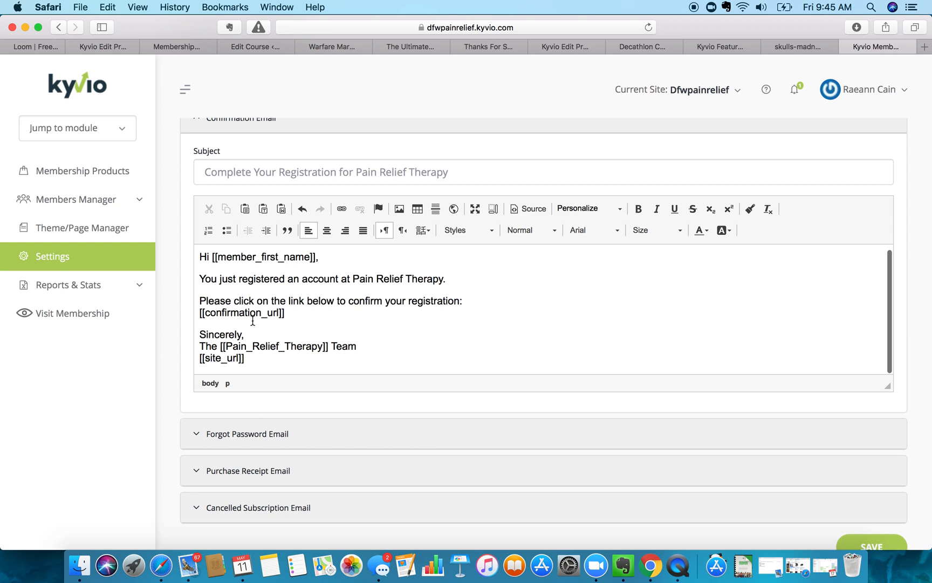
scroll(252, 320, "down", 3)
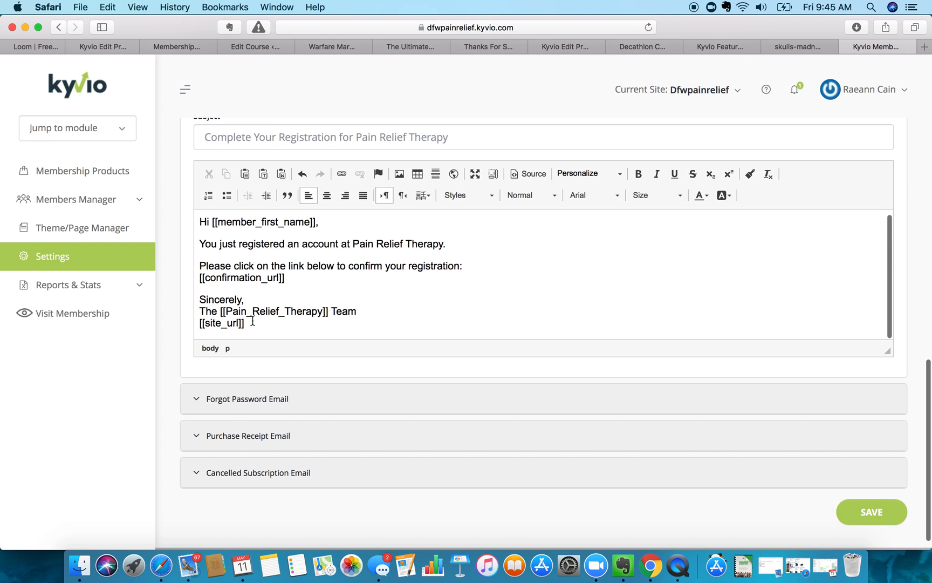
scroll(305, 313, "up", 3)
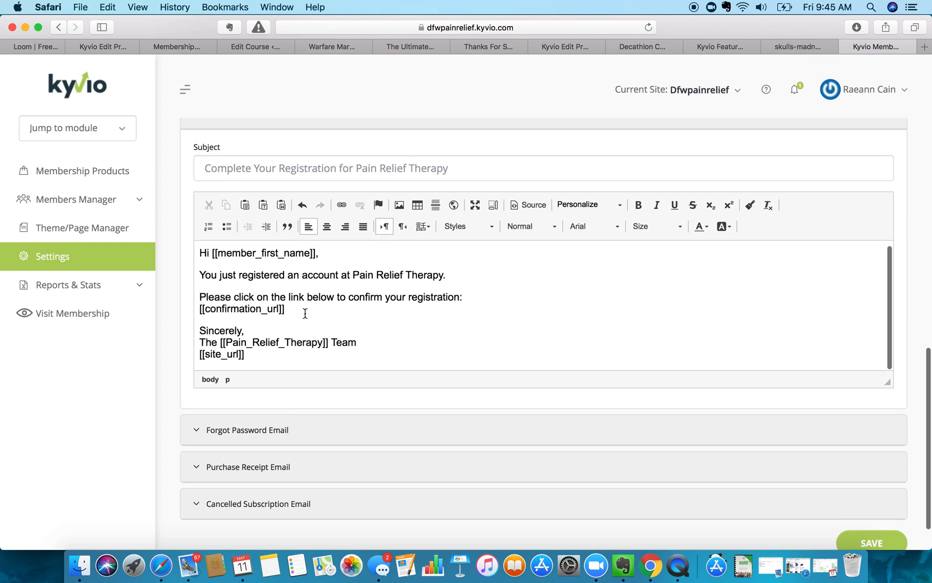
left_click_drag(199, 384, 271, 438)
key("BackSpace")
key("BackSpace")
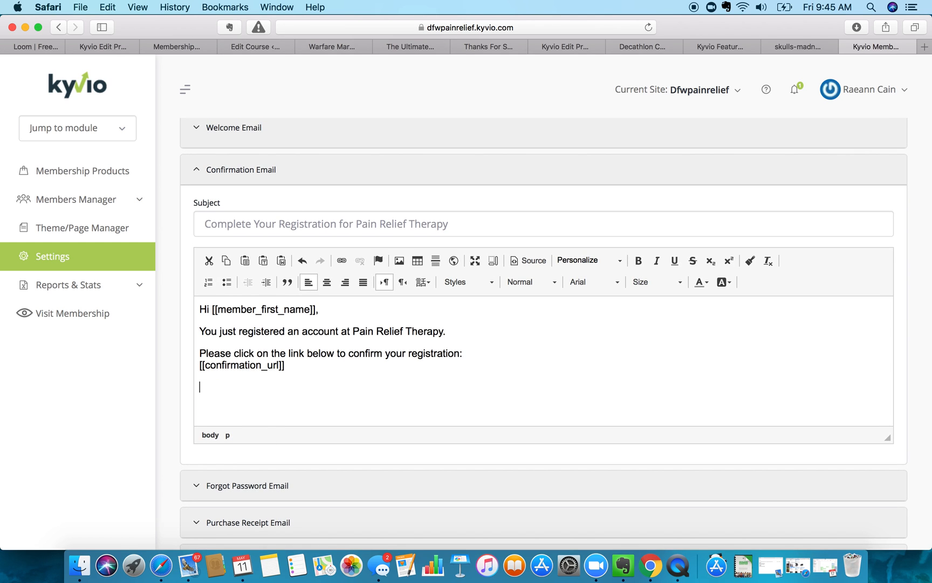
key("Return")
scroll(280, 436, "up", 1)
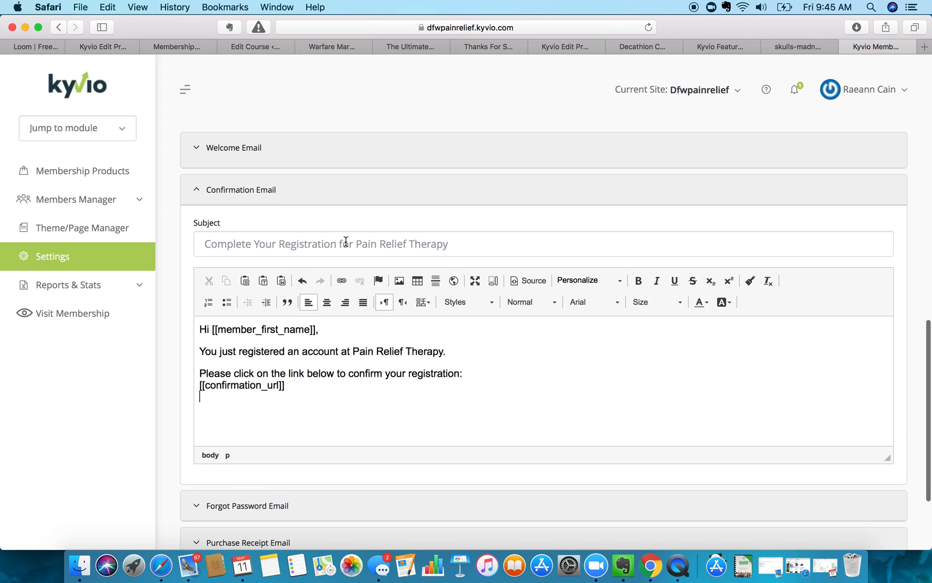
scroll(365, 290, "down", 2)
scroll(365, 291, "down", 5)
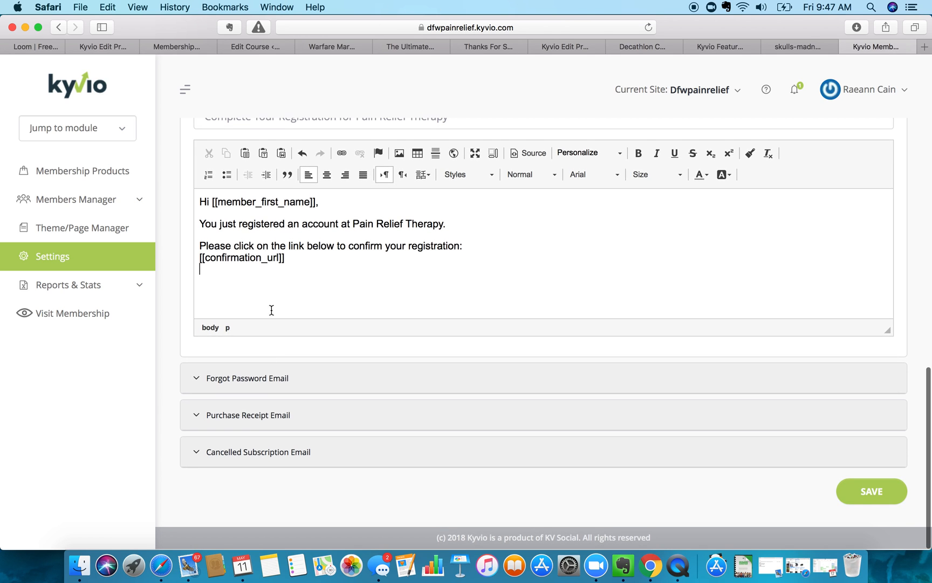
scroll(271, 280, "up", 1)
scroll(272, 253, "up", 4)
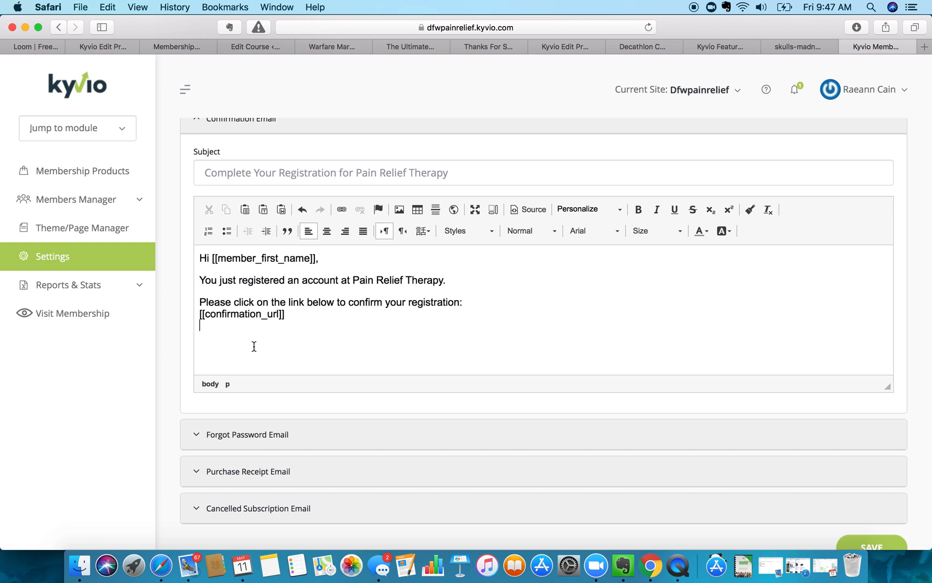
scroll(253, 346, "down", 3)
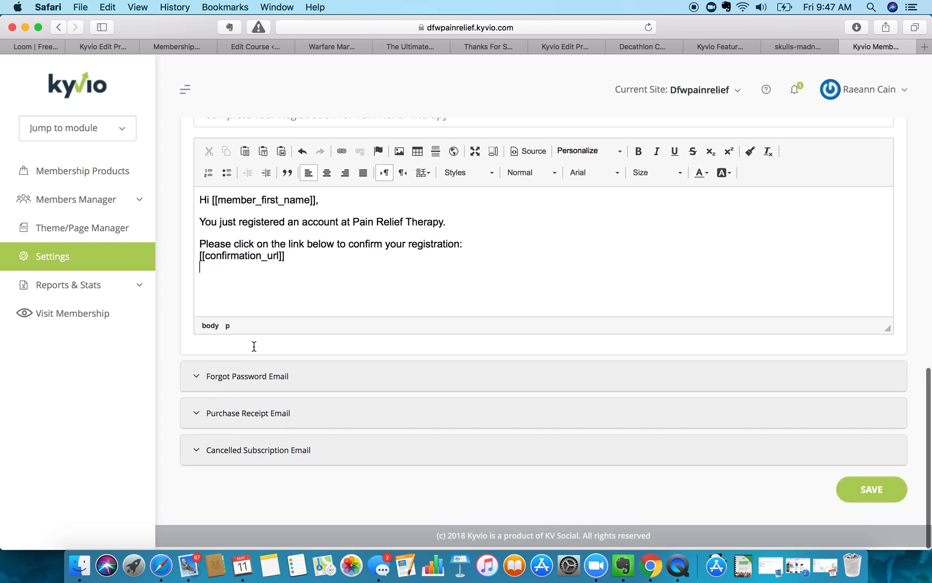
- Make the Forgot Password Email subject 'Password Reset Assistance for Pain Relief Therapy'
left_click(223, 374)
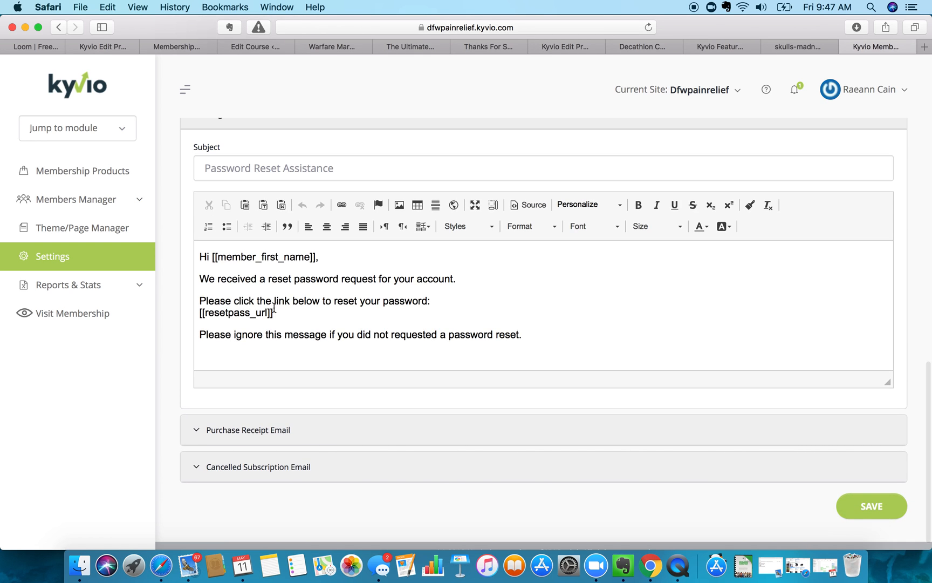
left_click(343, 166)
type("for Pa")
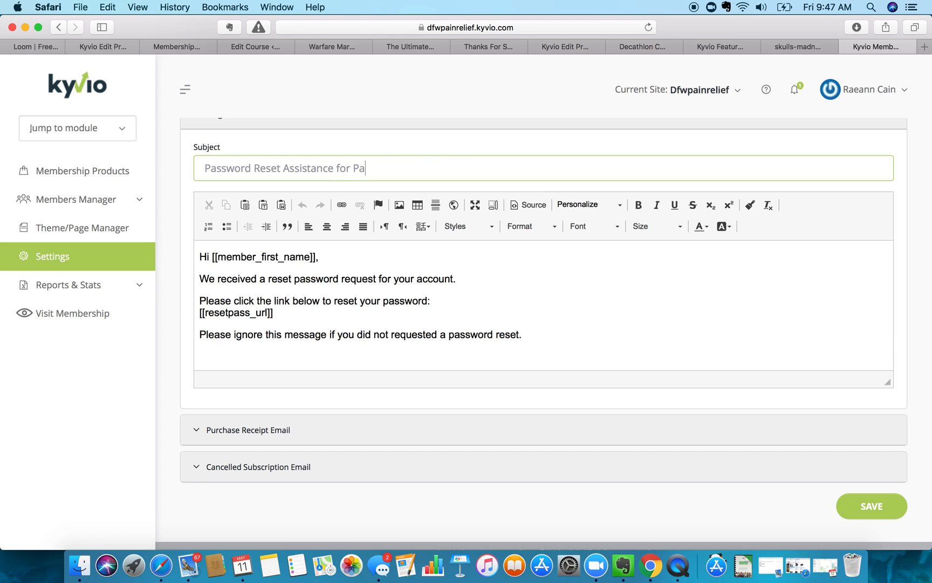
type("in Relief Therapy")
scroll(536, 332, "down", 1)
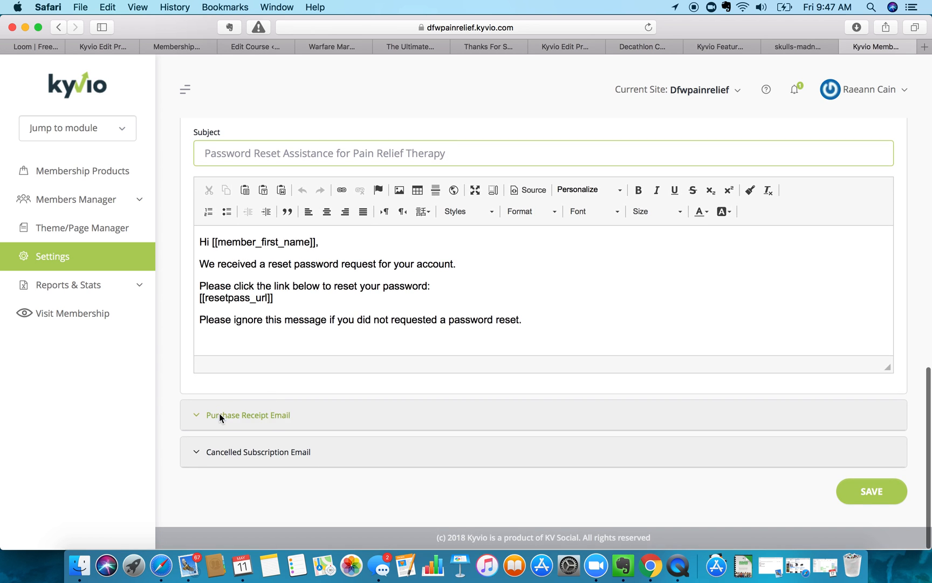
- Remove the site-title prefix from the receipt subject and make it 'Payment Receipt for Pain Relief Therapy'
left_click(219, 412)
left_click_drag(324, 211, 139, 207)
key("BackSpace")
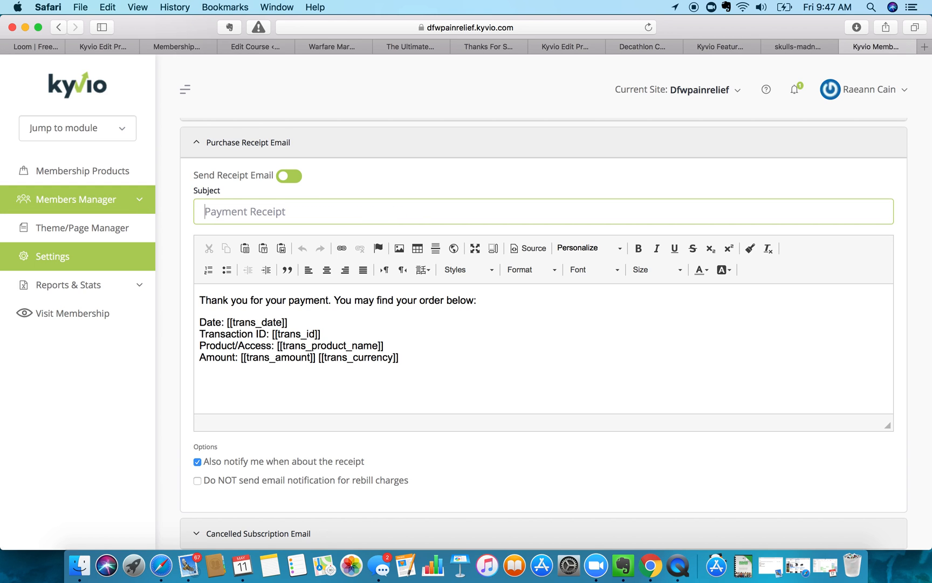
left_click(318, 213)
type("for Pain Relief Therapy")
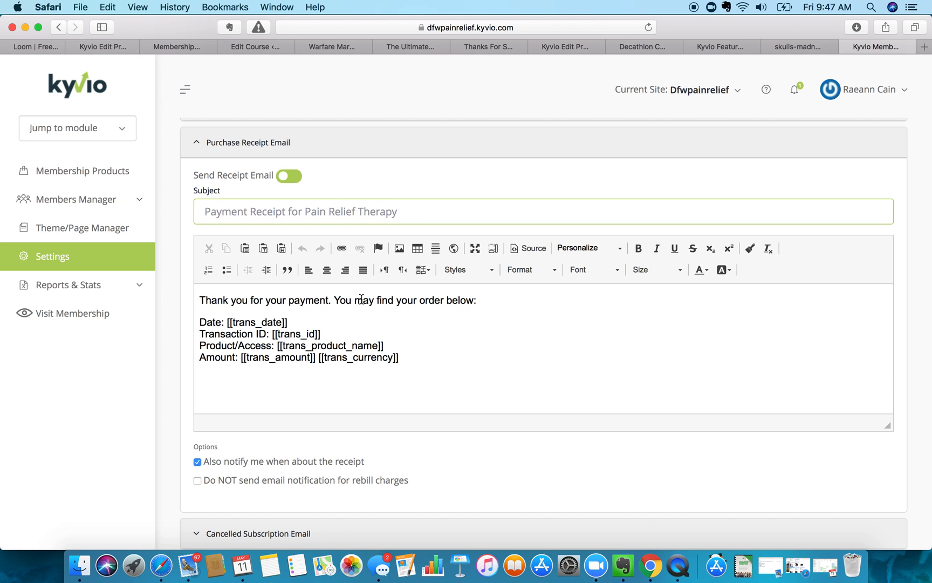
- Reword the body's opening to 'You'll find your order details below'
left_click_drag(334, 300, 415, 299)
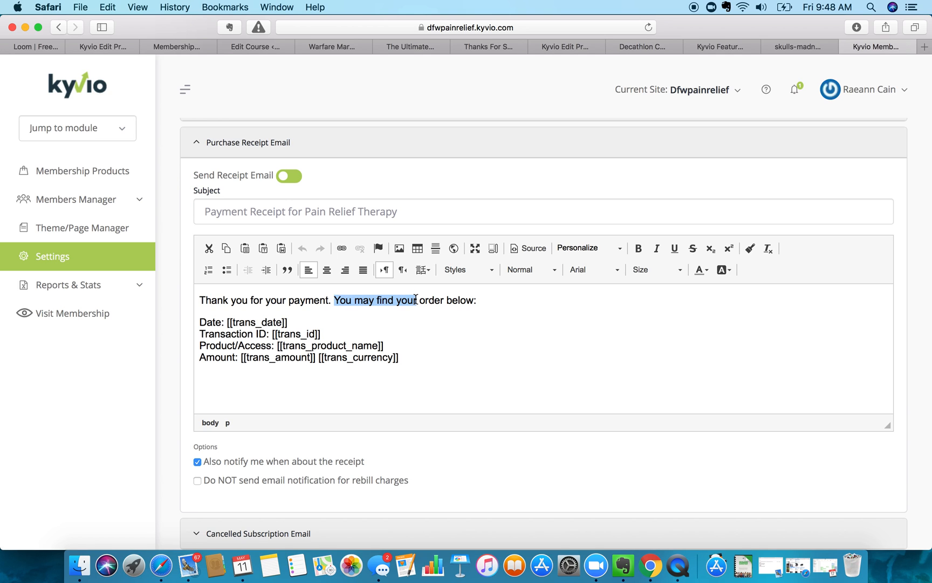
type("You'll fi")
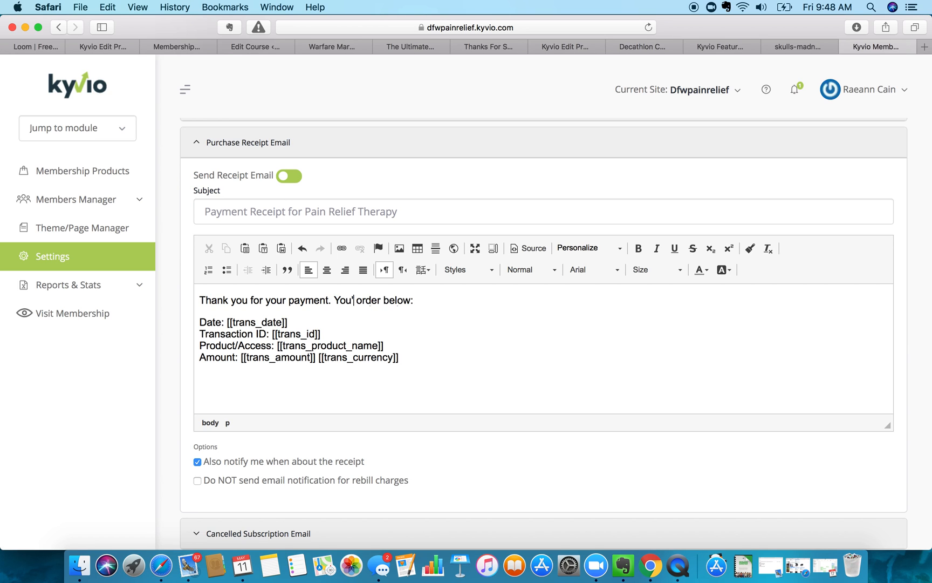
type("nd your")
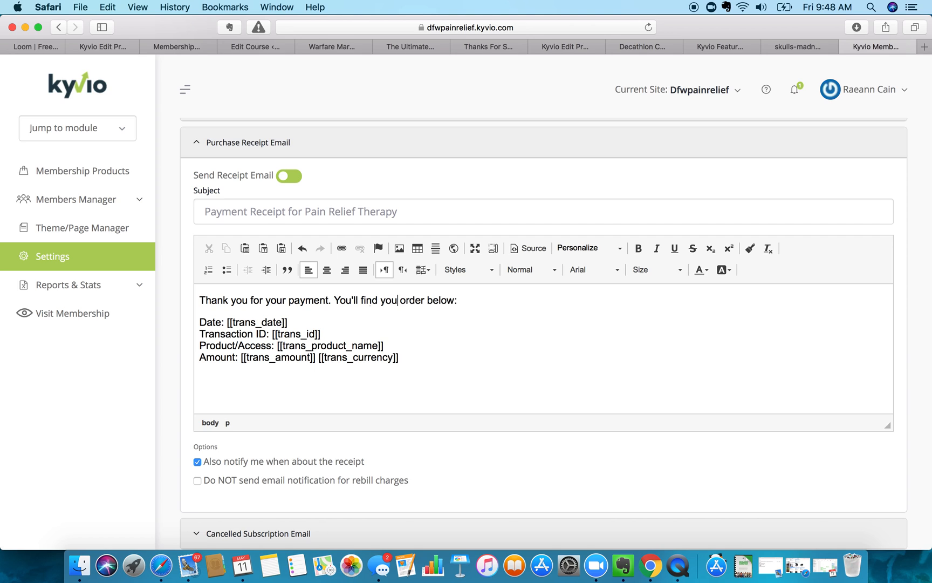
left_click(432, 300)
type("details")
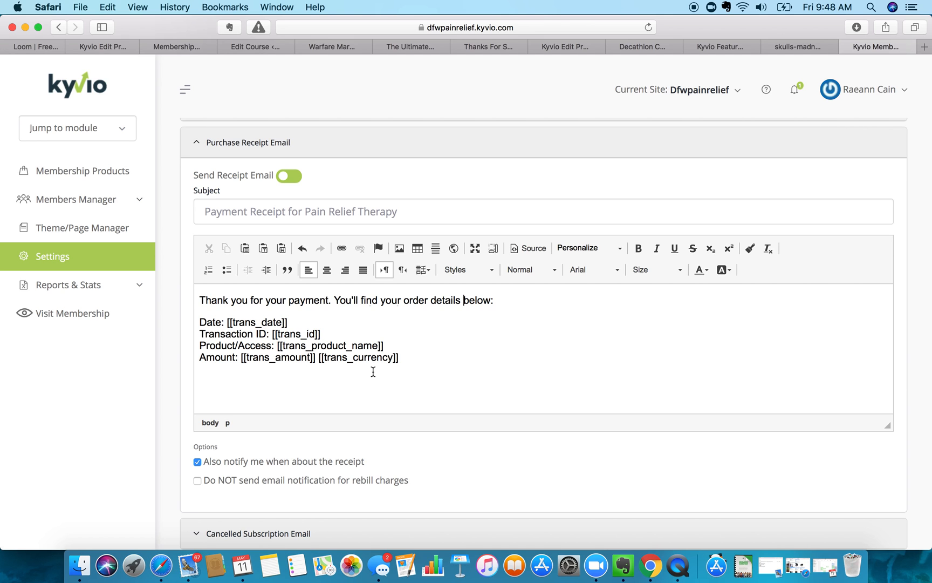
- Tick 'Do NOT send email notification for rebill charges' under the receipt email Options
scroll(372, 371, "down", 3)
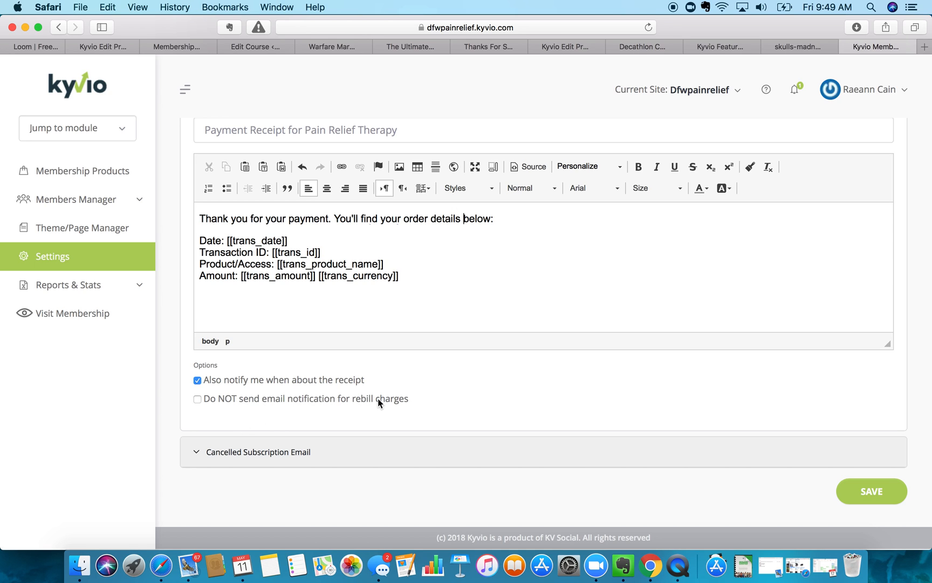
left_click(197, 399)
scroll(252, 427, "down", 3)
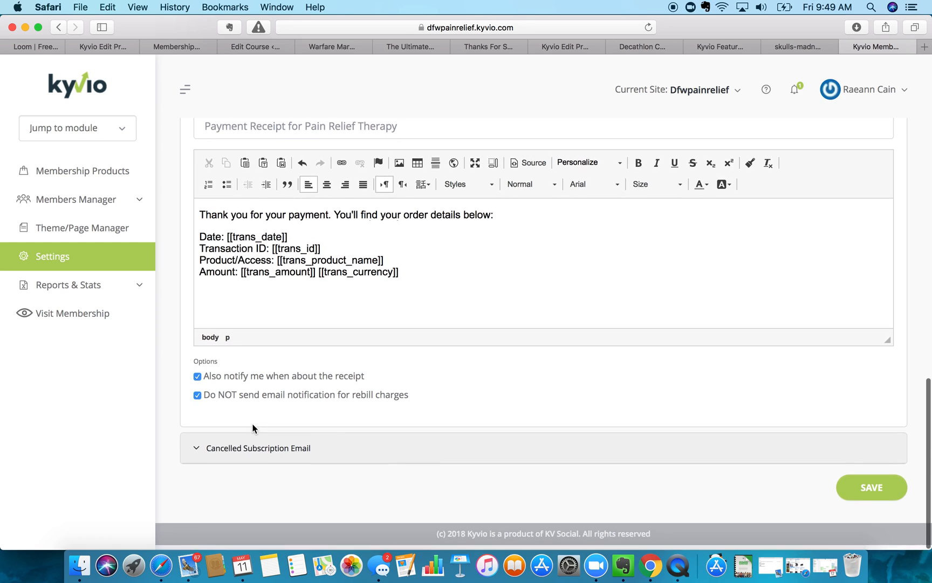
- Set the Cancelled Subscription Email subject to 'Pain Relief Therapy Subscription Cancelled :('
left_click(202, 452)
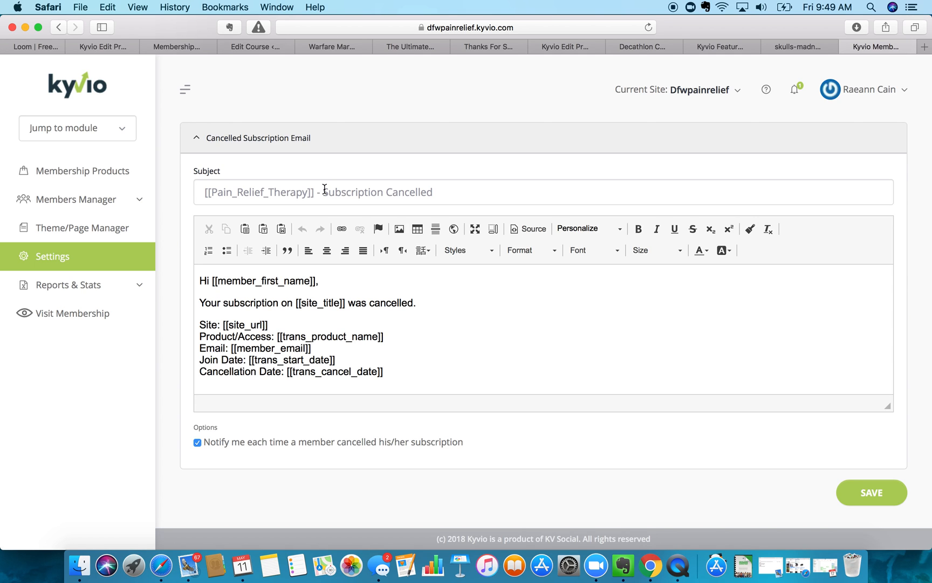
left_click_drag(324, 188, 78, 190)
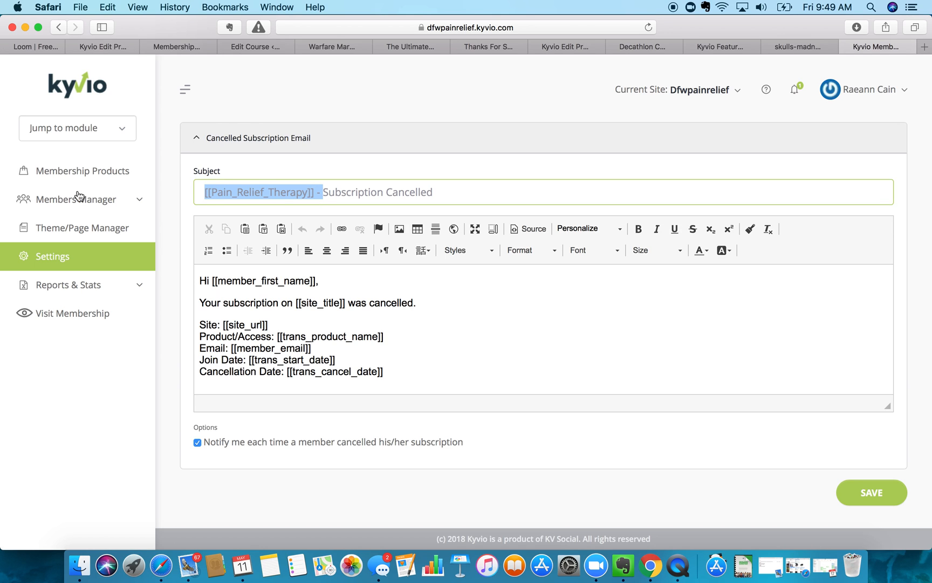
type("Pain")
key("BackSpace")
key("BackSpace")
key("BackSpace")
key("BackSpace")
key("BackSpace")
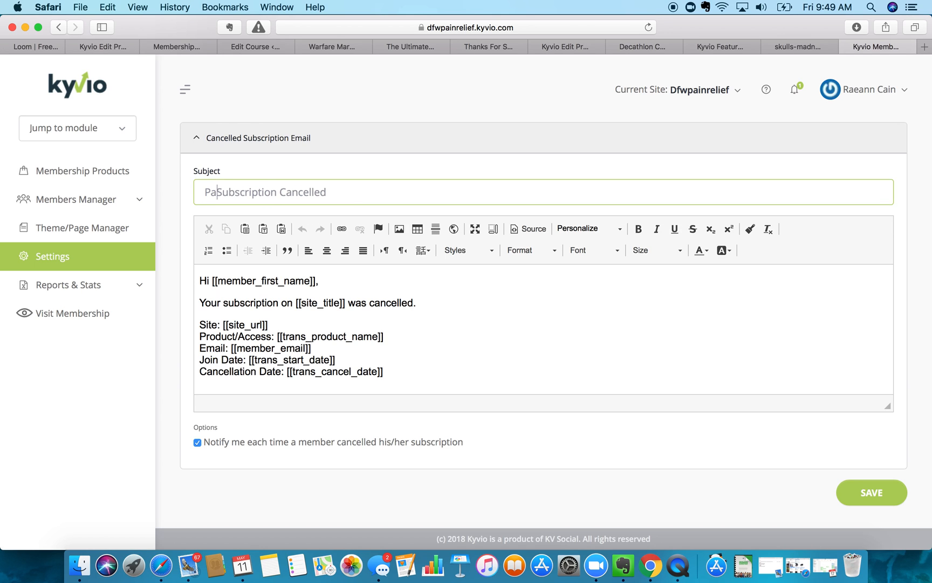
type("Pain Relief Therapy")
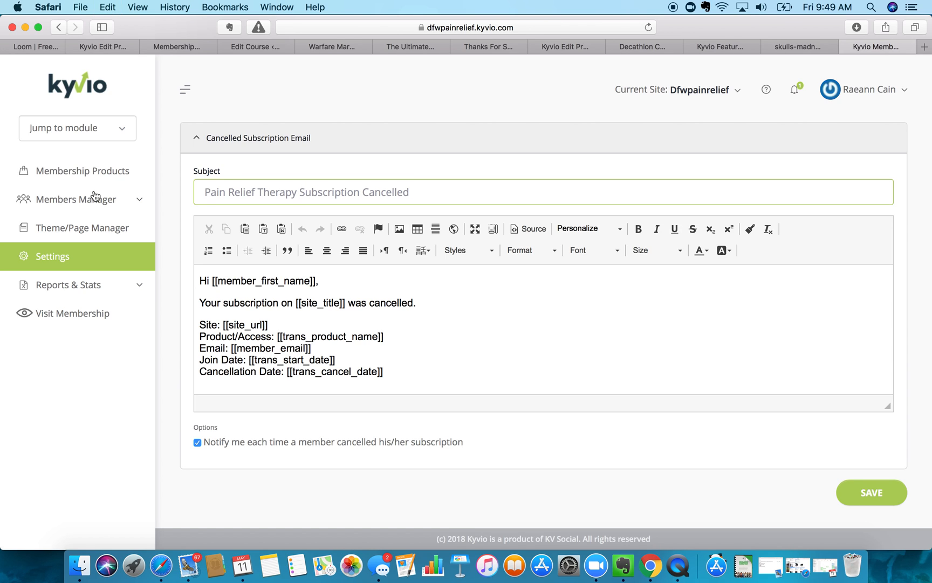
left_click(427, 190)
type(":(")
- Change the body line to 'Your subscription for Pain Relief Therapy was cancelled.'
left_click(297, 303)
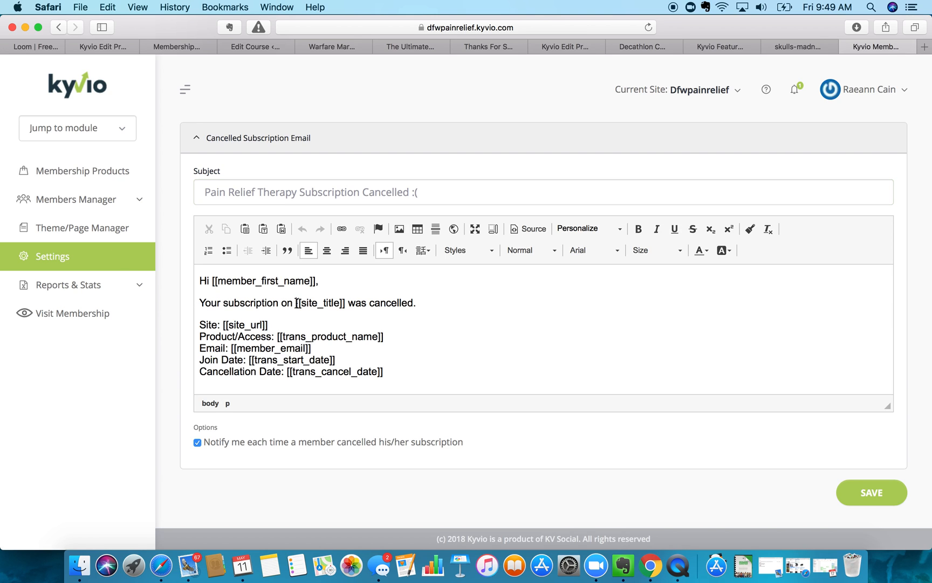
left_click_drag(281, 303, 345, 303)
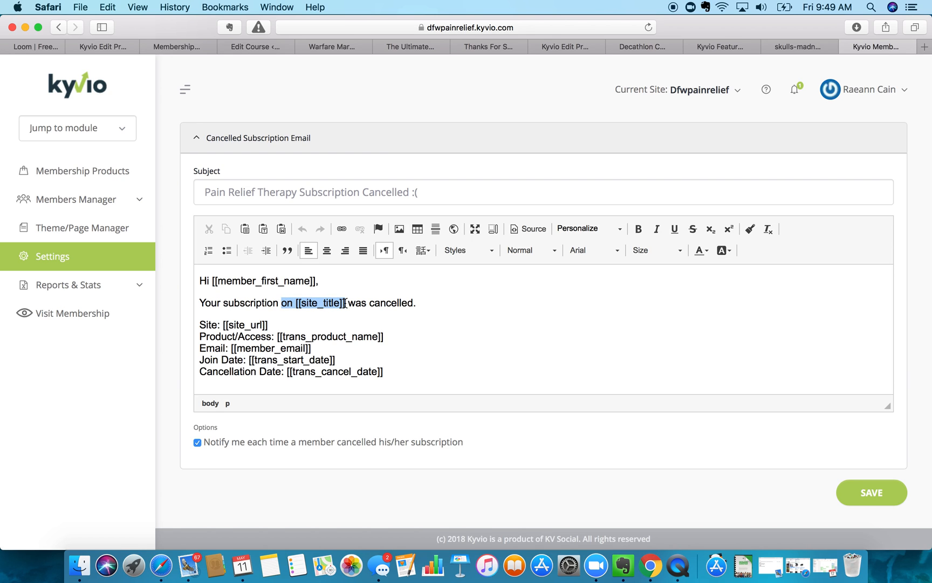
type("Pain Relief Therapy")
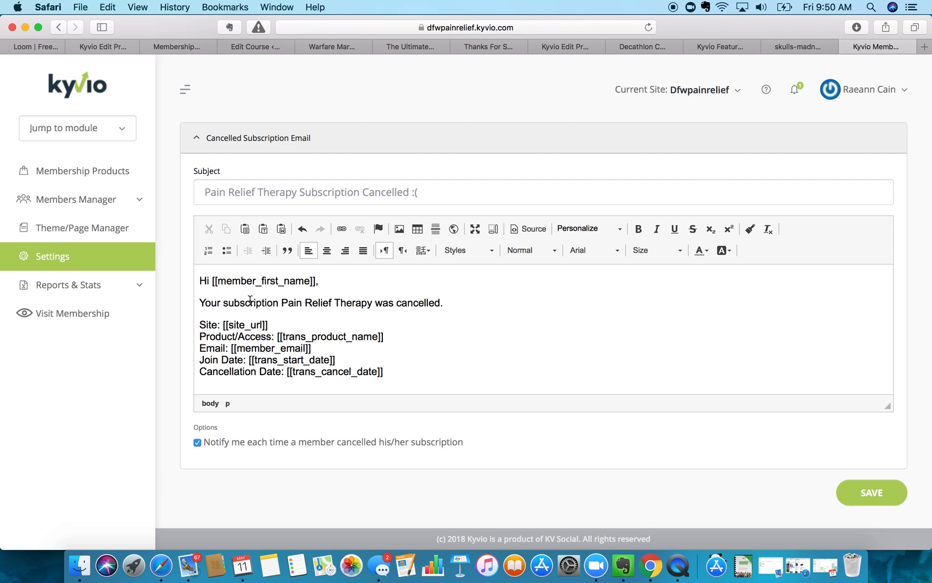
left_click(281, 302)
type("for")
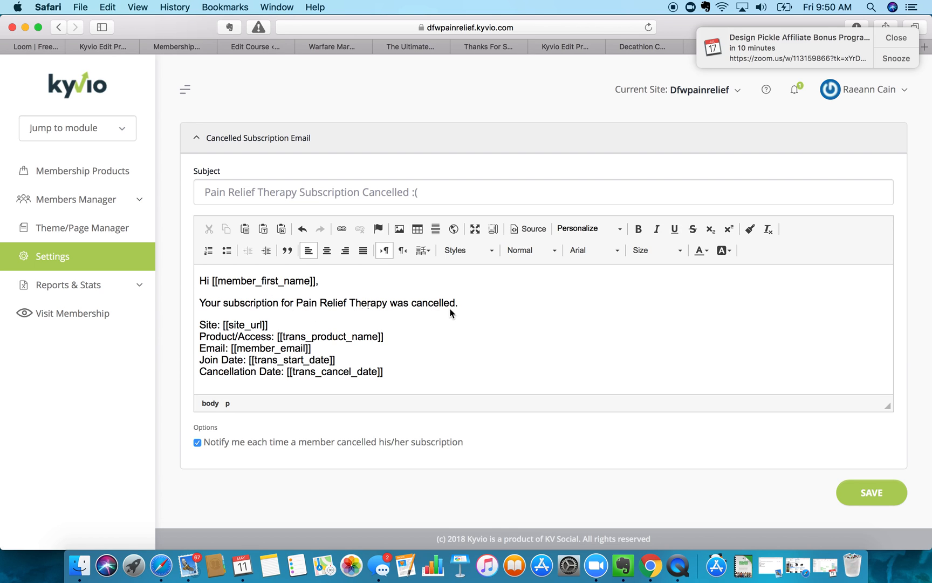
left_click(877, 43)
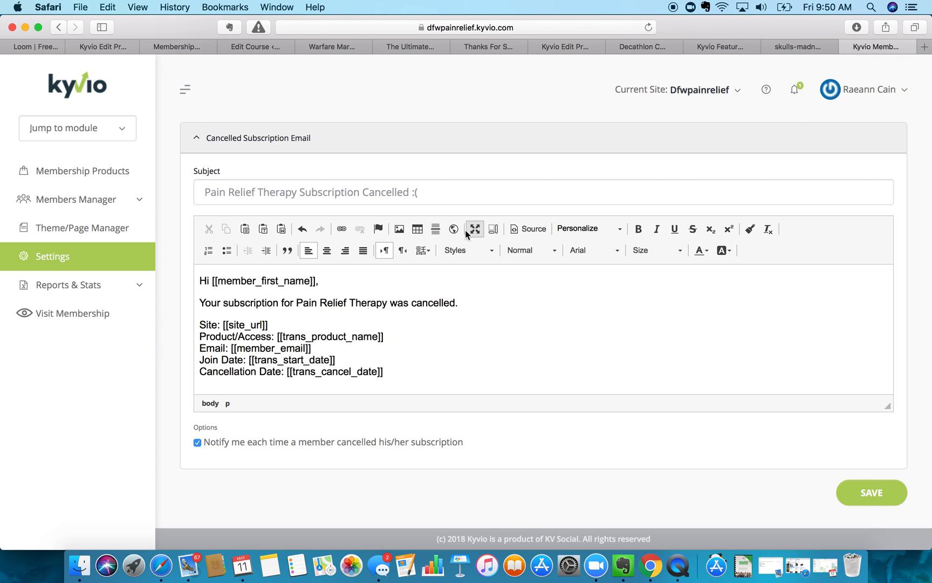
left_click(501, 302)
- Add 'This makes me really sad, but I understand that not everyone wants to live without pain.'
key("Return")
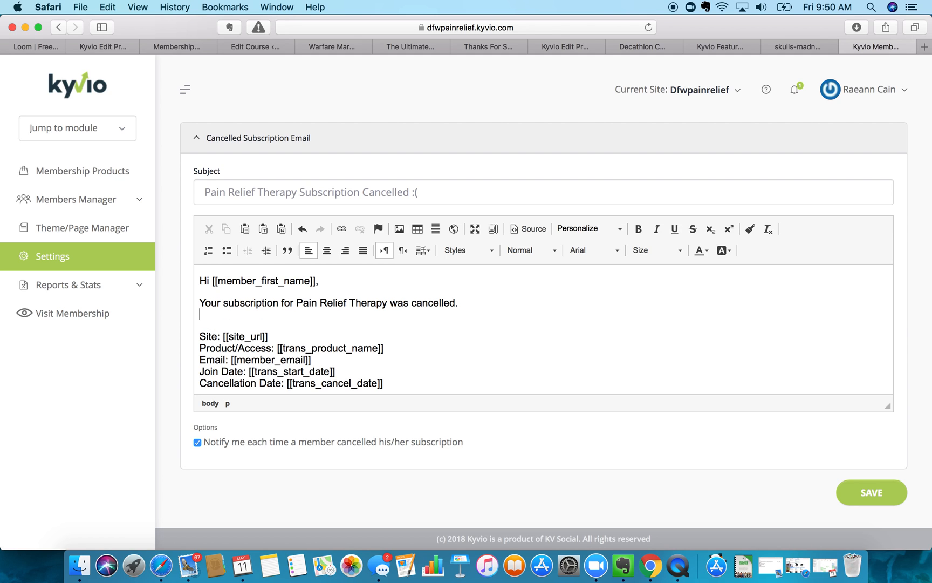
key("Return")
type("This makes me really sad, but I understand")
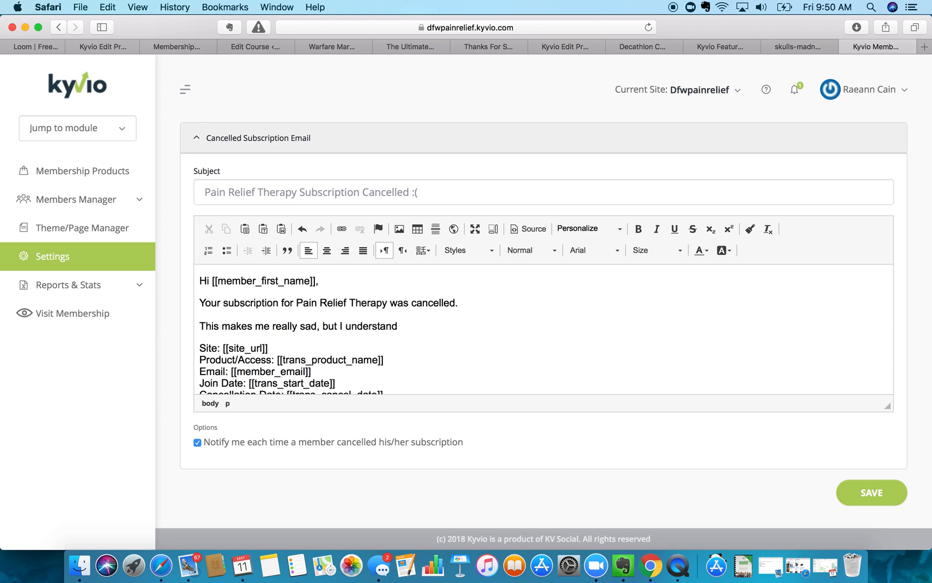
type("that not everyone wants to live without pain.")
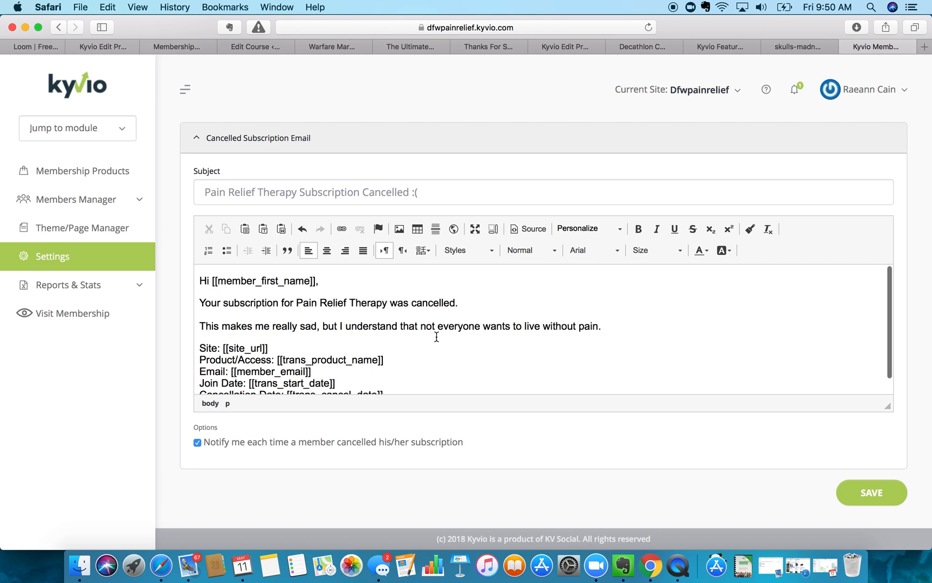
scroll(436, 337, "down", 1)
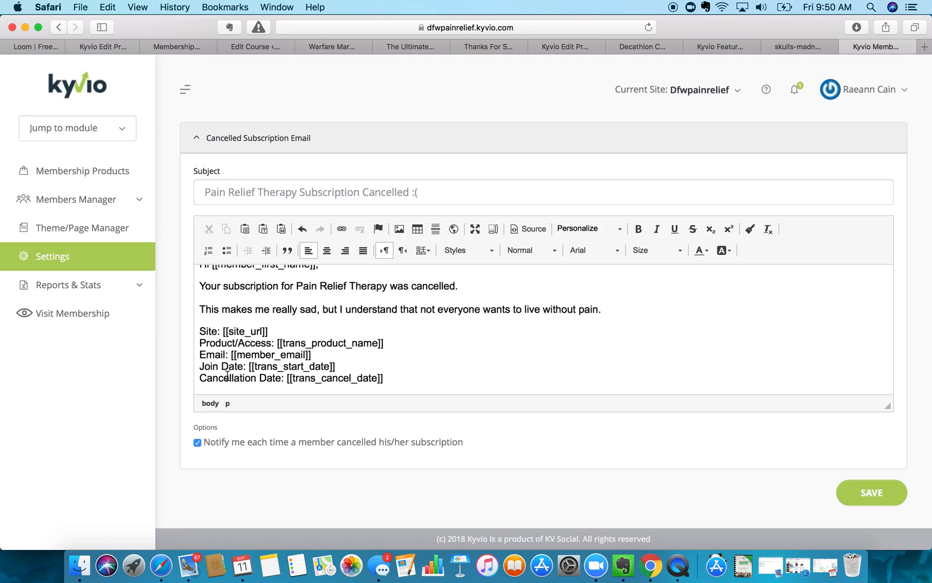
scroll(227, 376, "down", 1)
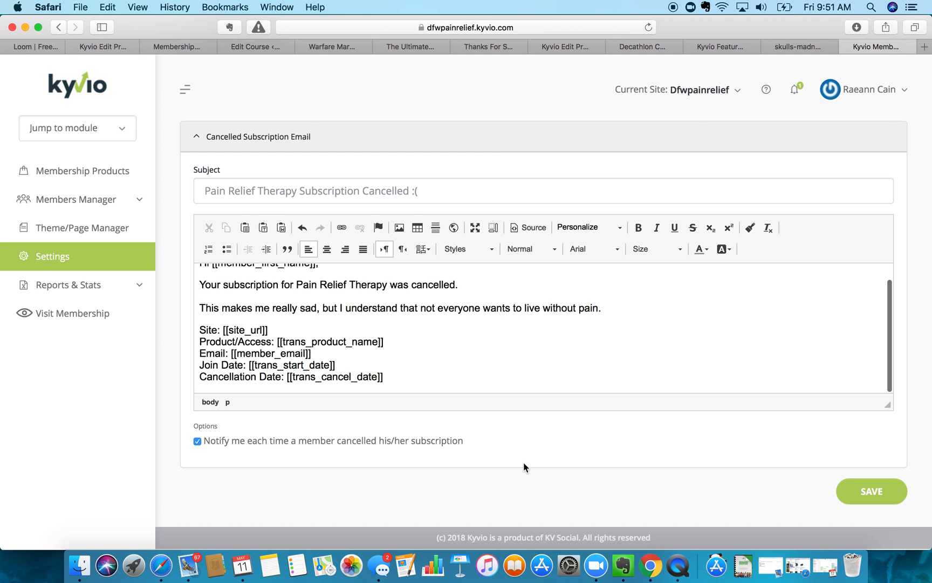
- Save the email settings, then move First Name and Last Name above Email and Password and save the form
left_click(903, 487)
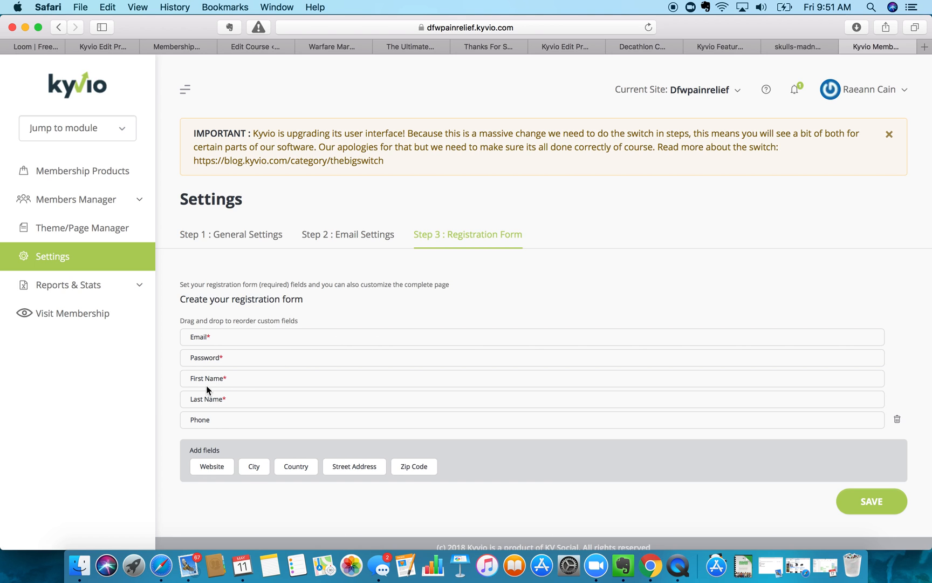
left_click_drag(220, 377, 220, 330)
left_click_drag(209, 397, 211, 351)
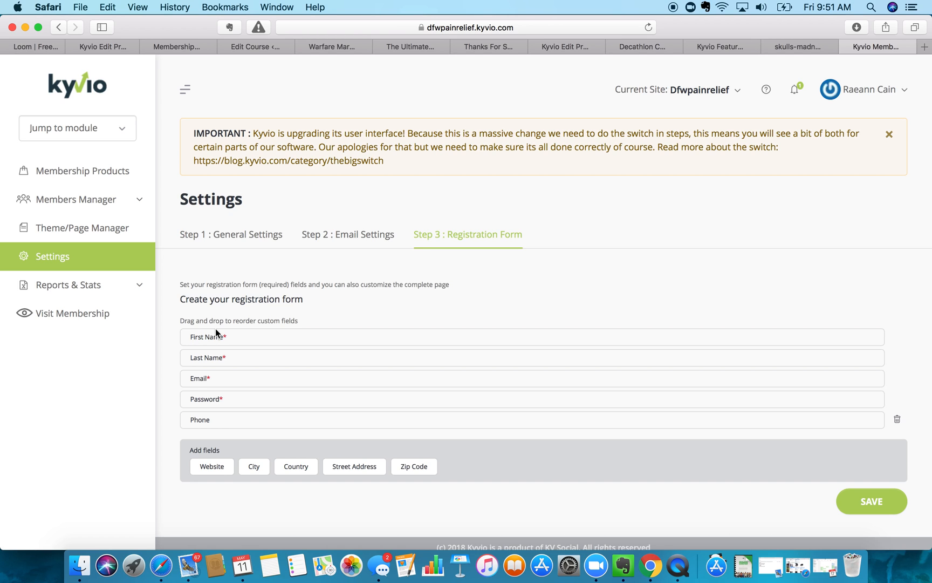
left_click(892, 499)
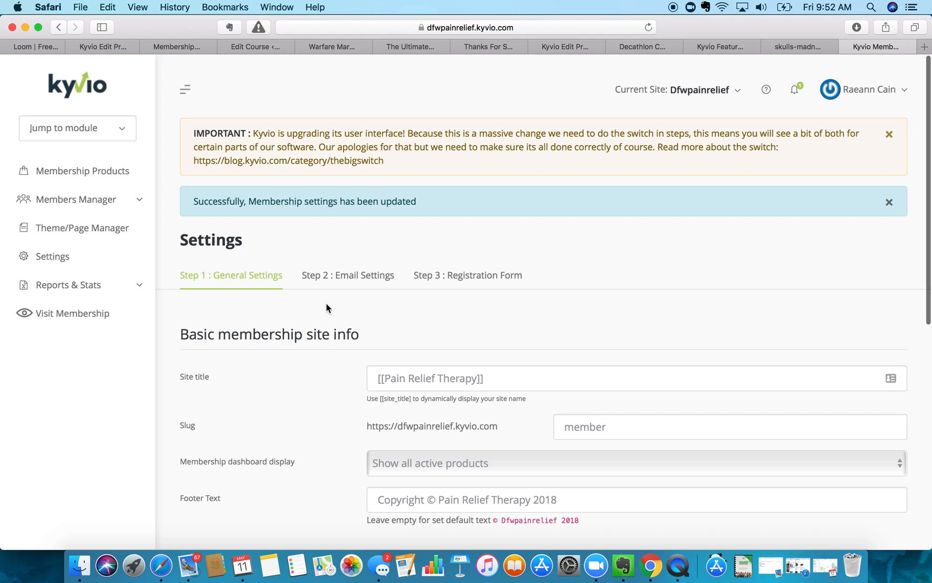
- Scroll through the General Settings page to check the saved site title, dashboard display and footer
scroll(325, 305, "down", 1)
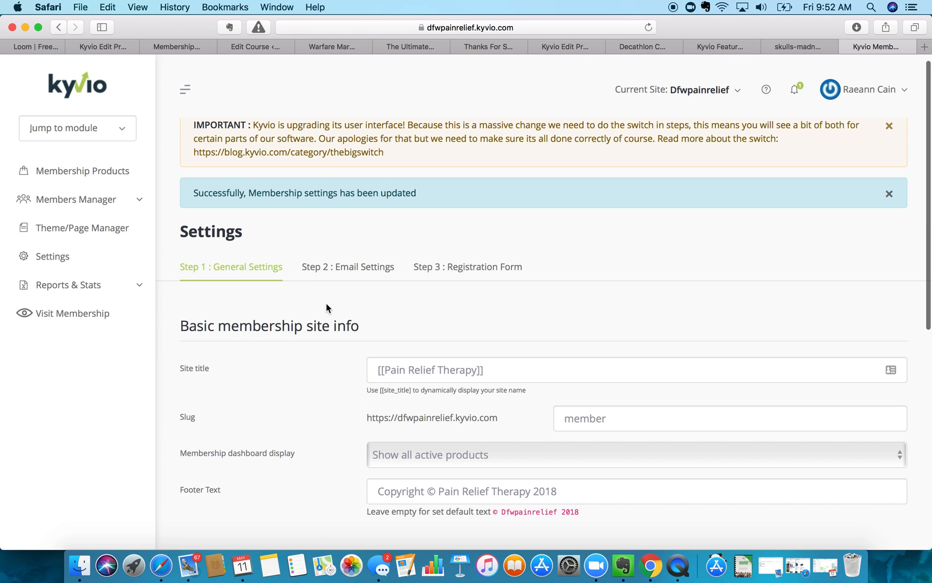
scroll(325, 305, "down", 10)
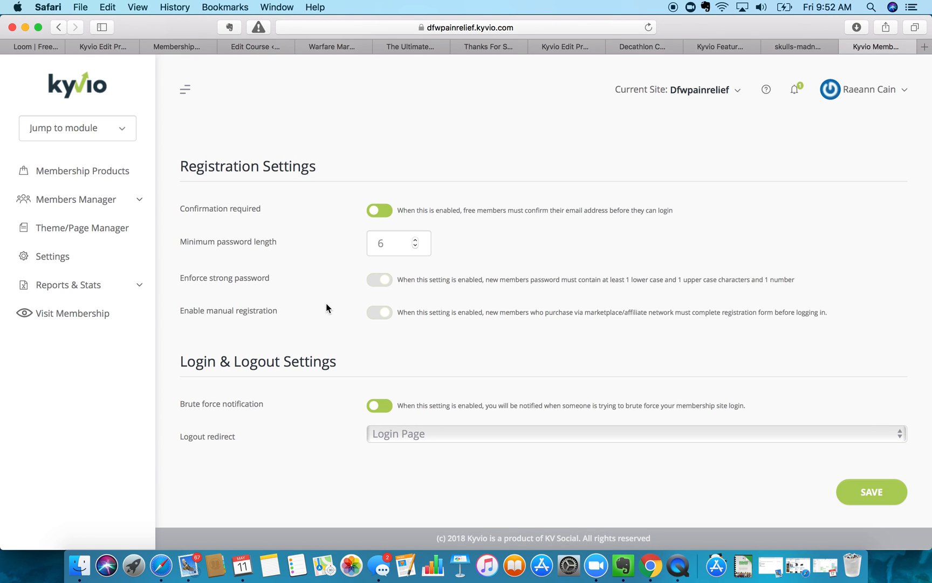
scroll(326, 303, "up", 10)
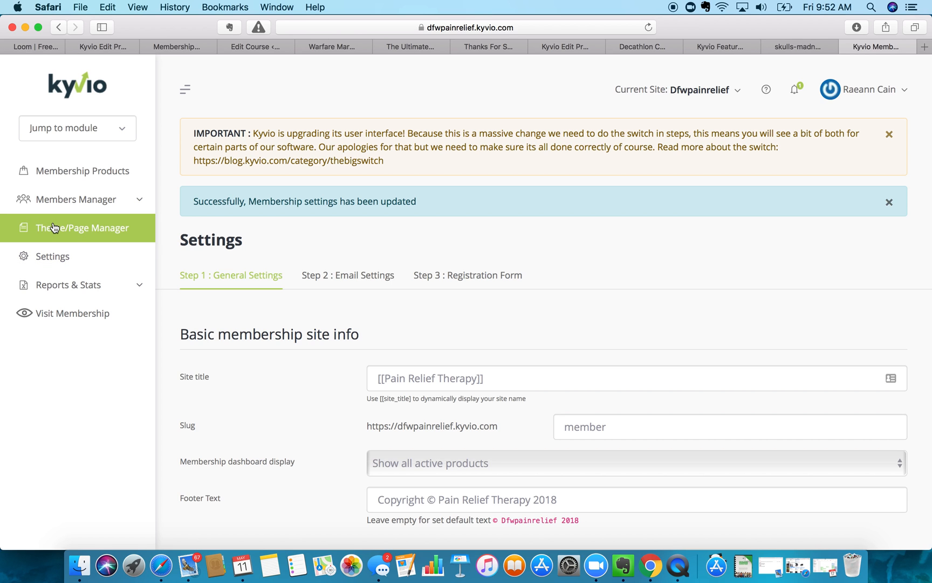
scroll(215, 307, "down", 8)
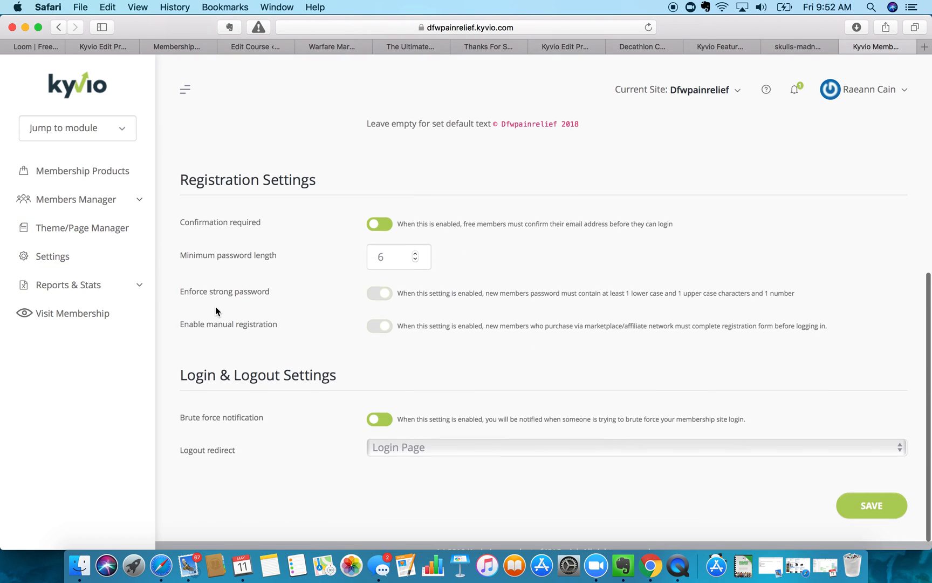
scroll(216, 306, "up", 7)
scroll(216, 307, "up", 2)
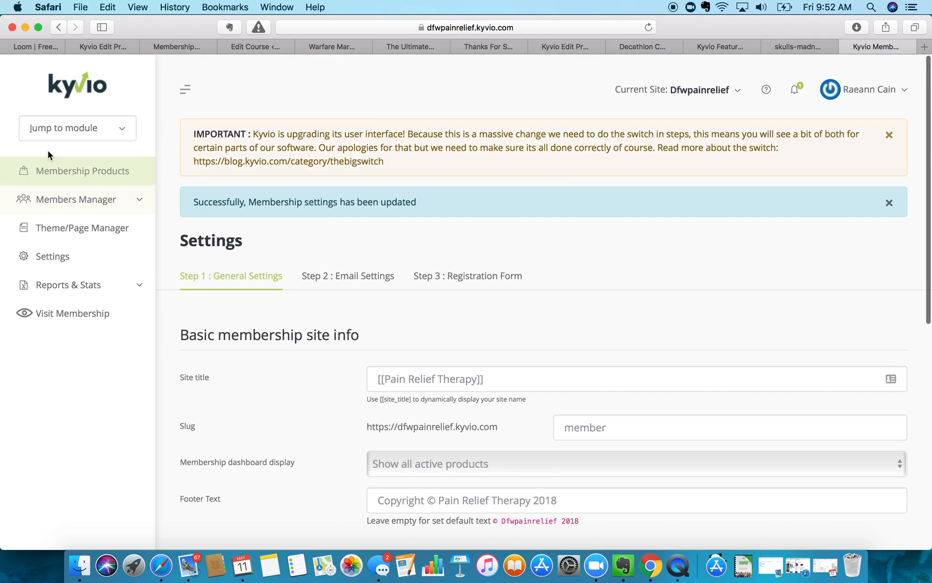
- Activate the Basic Blue theme in Theme/Page Manager, replacing Default
left_click(68, 233)
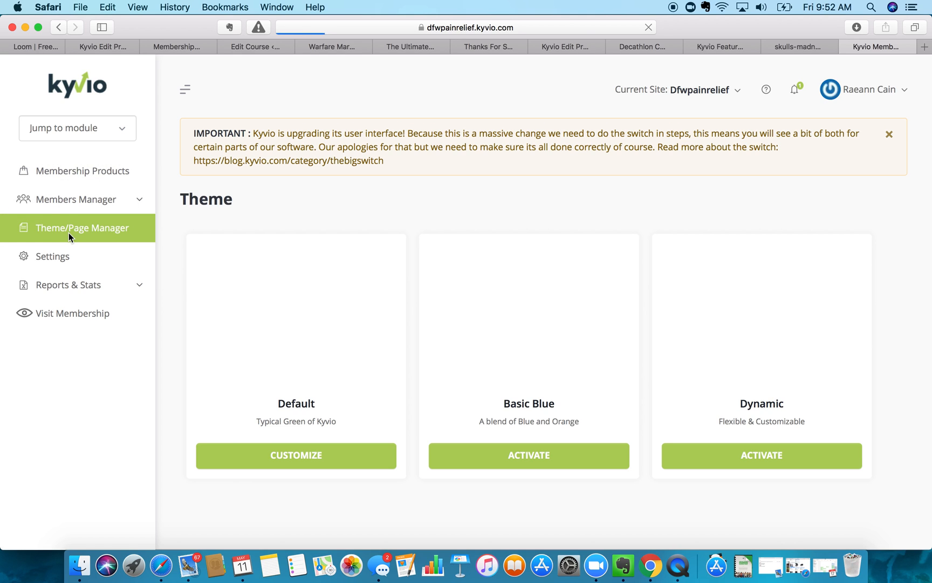
scroll(177, 330, "down", 2)
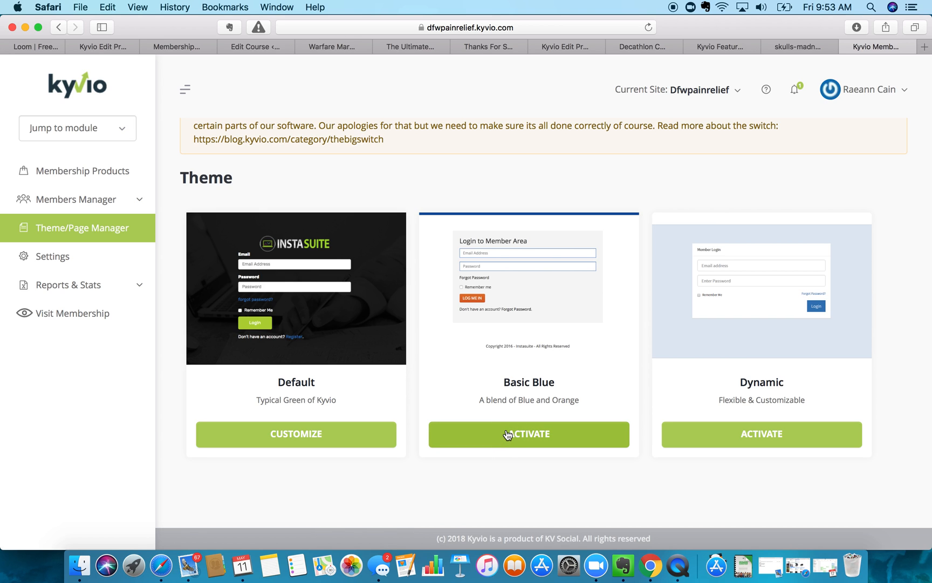
scroll(536, 291, "up", 2)
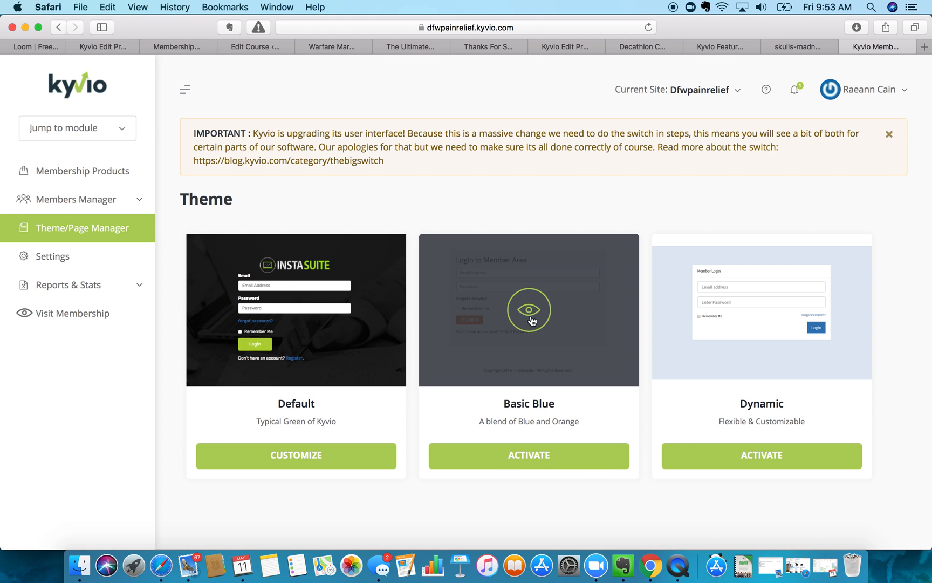
left_click(543, 447)
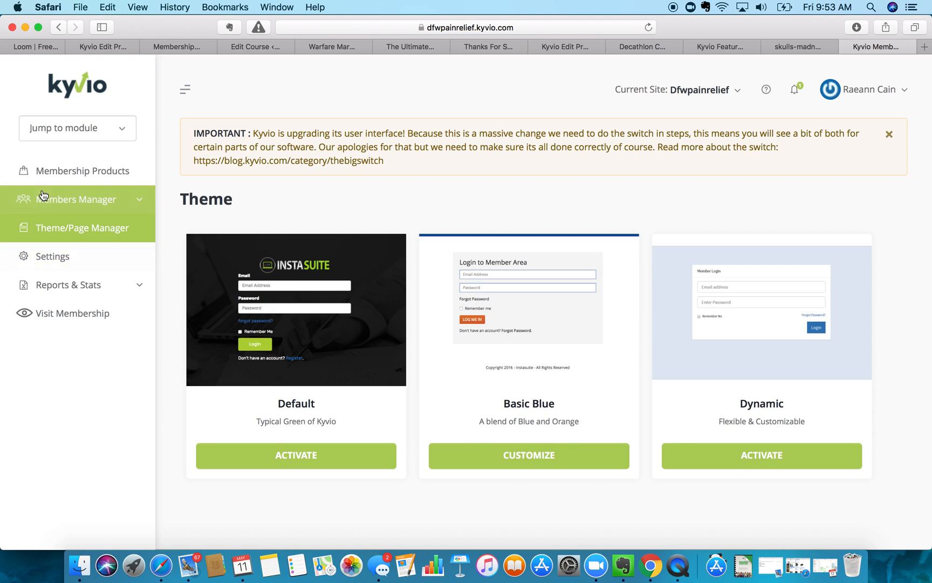
scroll(247, 321, "down", 1)
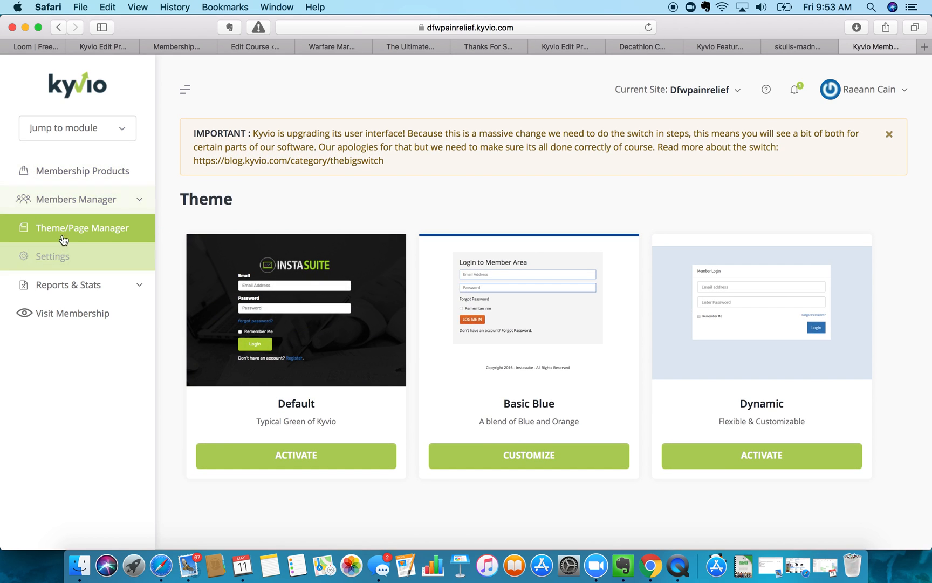
left_click(60, 202)
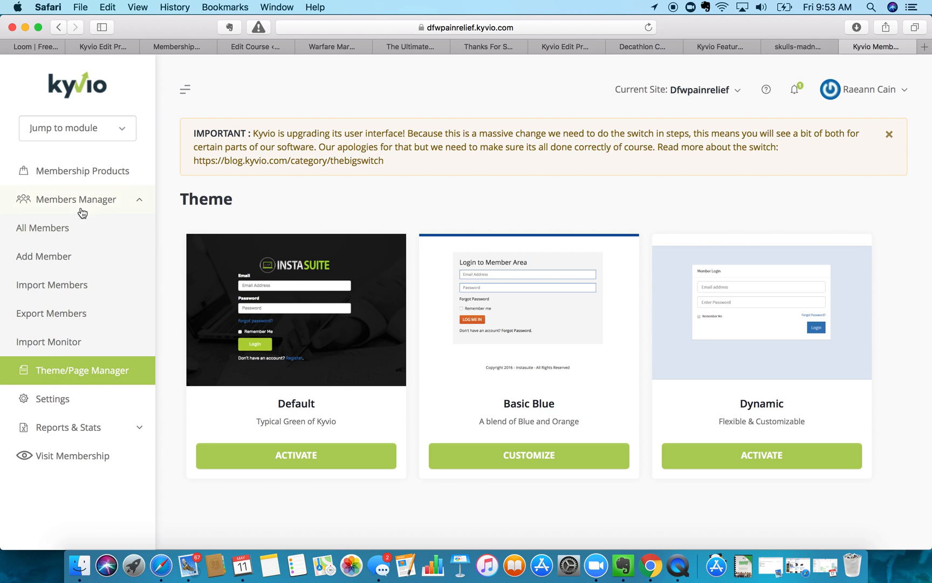
- Add a new product from Membership Products to get a blank Step 1: Basic Info form
left_click(78, 171)
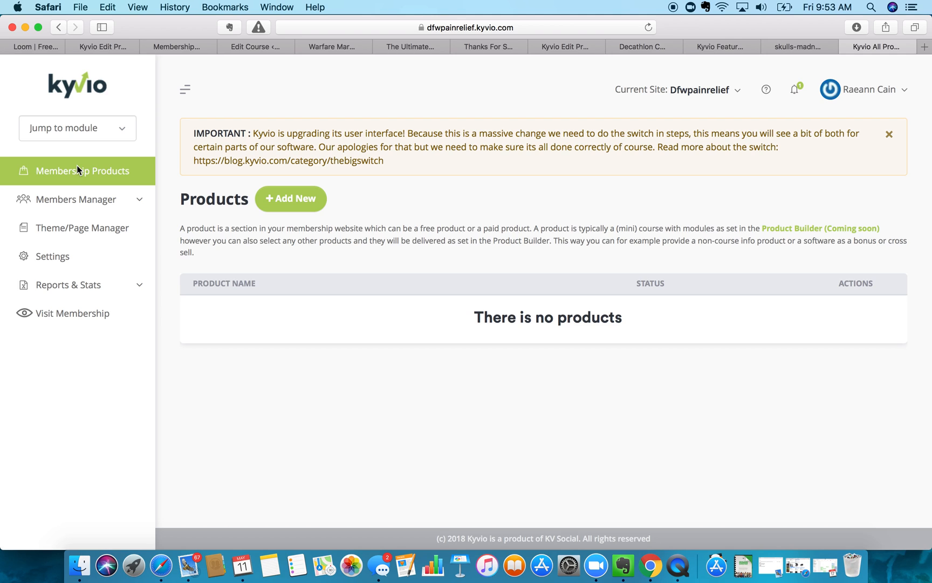
left_click(302, 204)
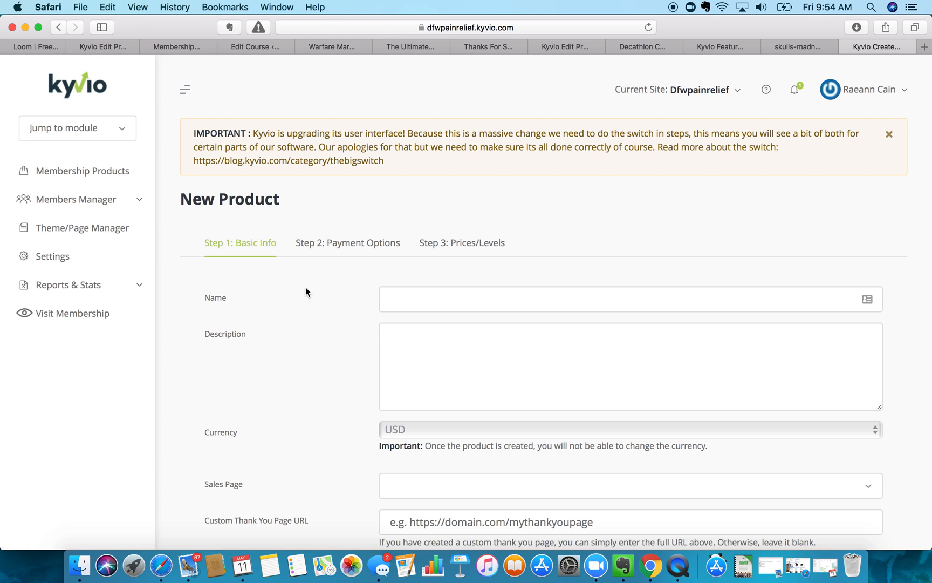
- Enter 'Pain Relief Through Movement' as the new product's name
left_click(420, 310)
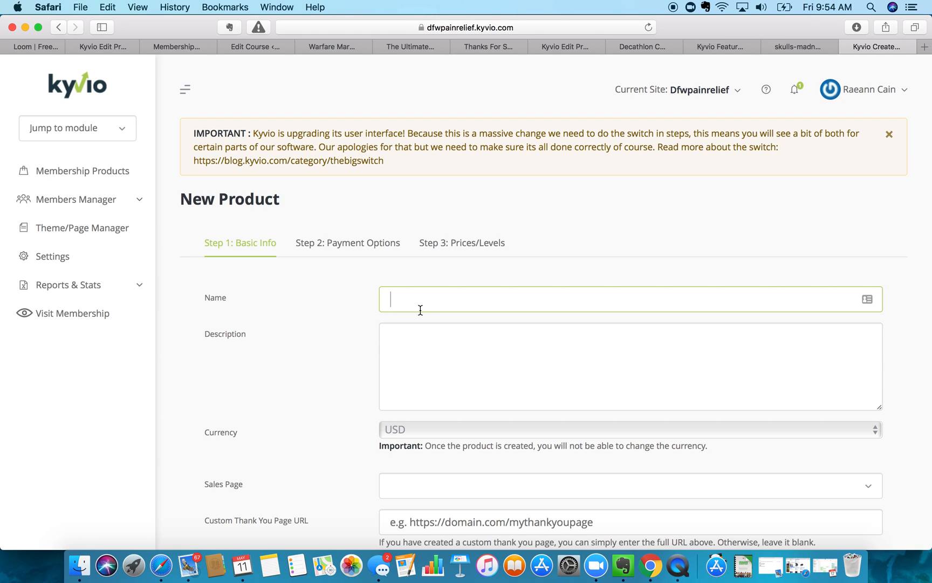
type("Pain Relief Through Movement")
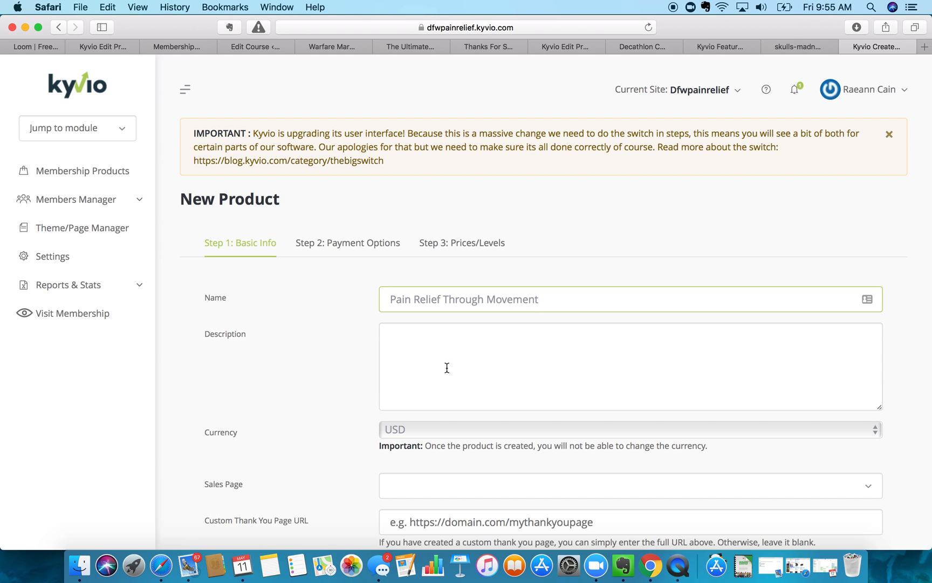
left_click(446, 361)
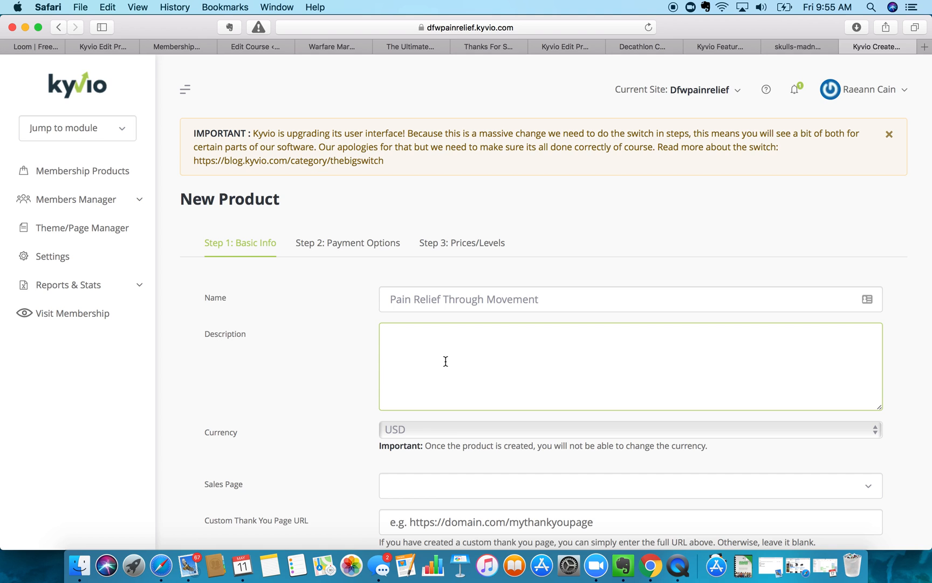
scroll(445, 360, "down", 3)
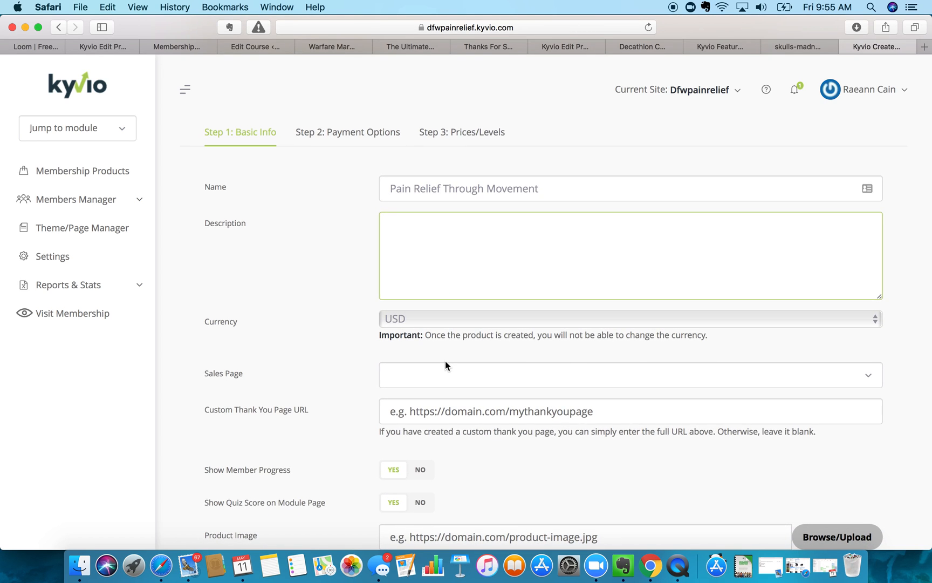
- Start the description with a bracketed edit-me note and 'Pain is determined by the brain.'
type("(Raeann EDIT ME0")
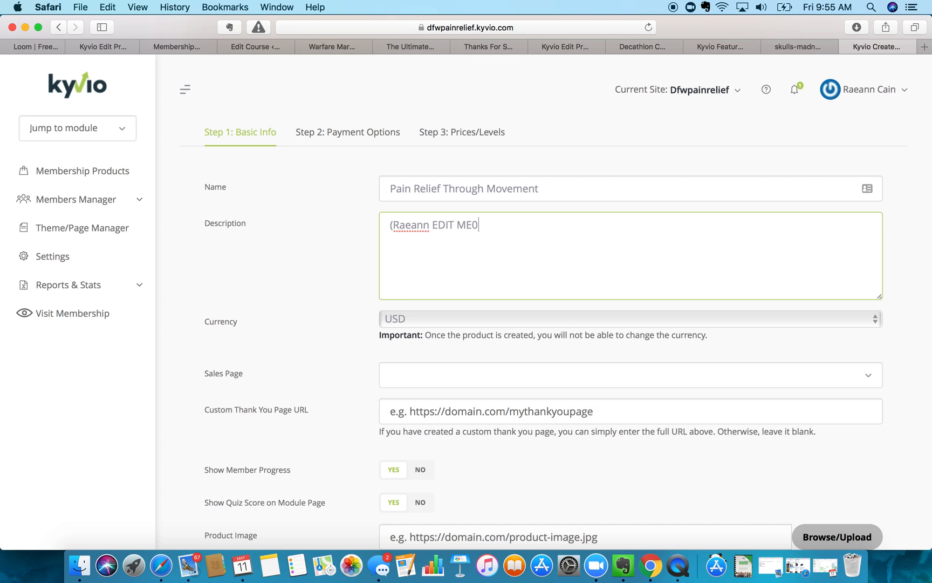
key("BackSpace")
type(")")
type("The k")
key("BackSpace")
key("BackSpace")
key("BackSpace")
key("BackSpace")
key("BackSpace")
type("Pain is determined ")
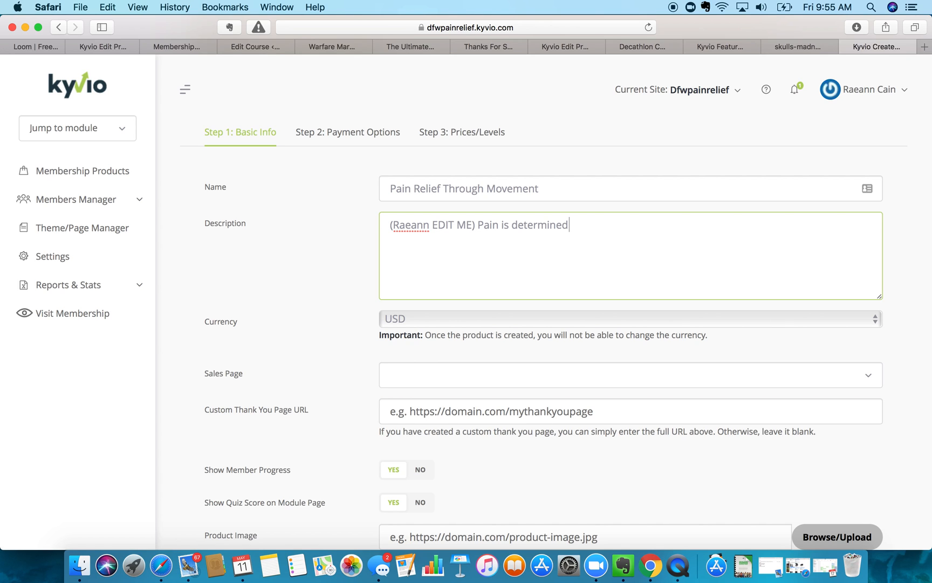
type("by the brain.")
- Add 'But sometimes wires get crossed. Learn how to map the nervous system through movement.'
type("But so")
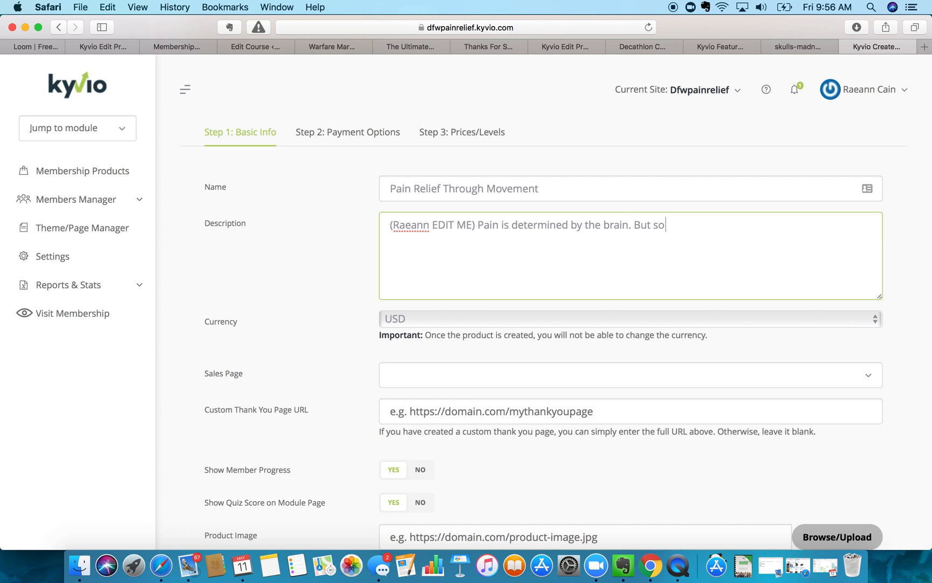
type("metimes wires get cr")
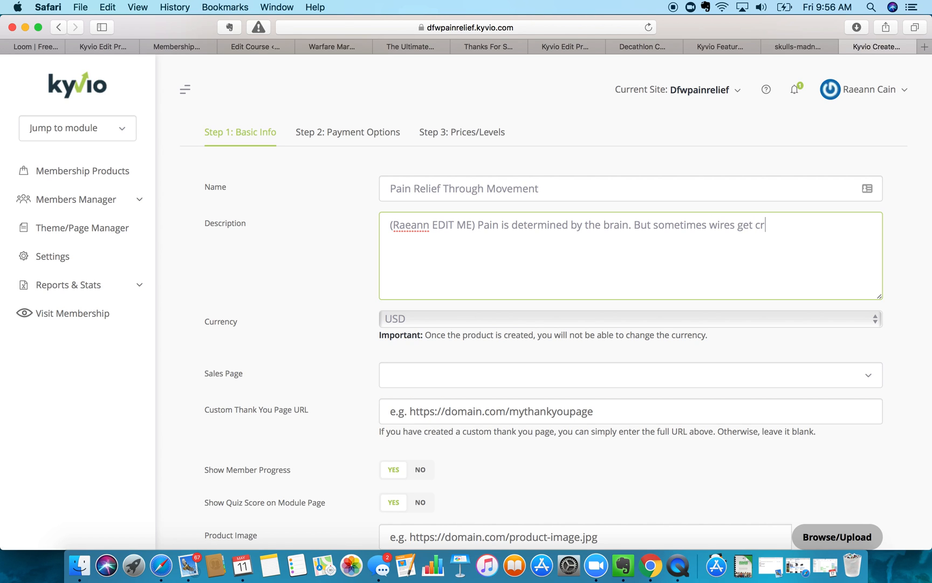
type("ossed. Learn how to re")
type("ma")
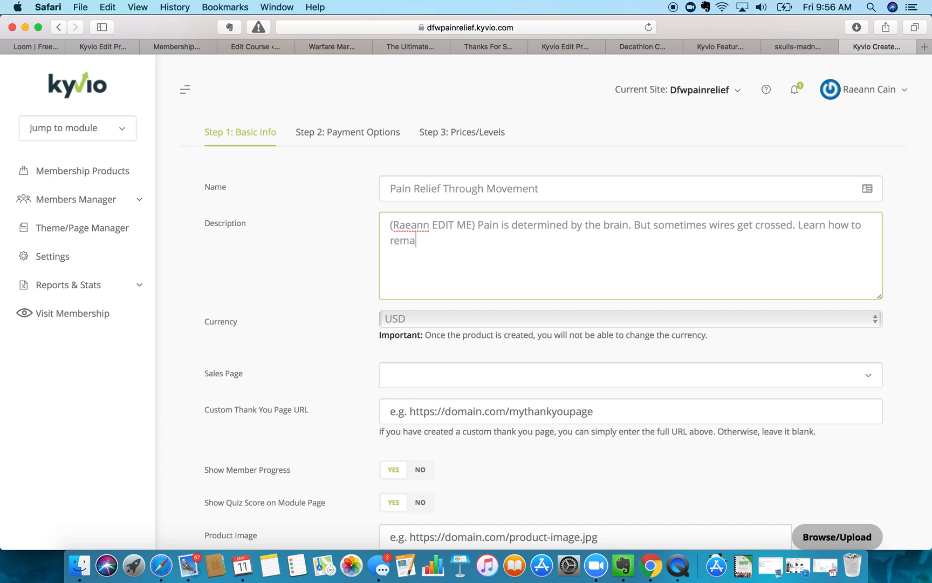
type("p the nervouse")
key("BackSpace")
type("system ")
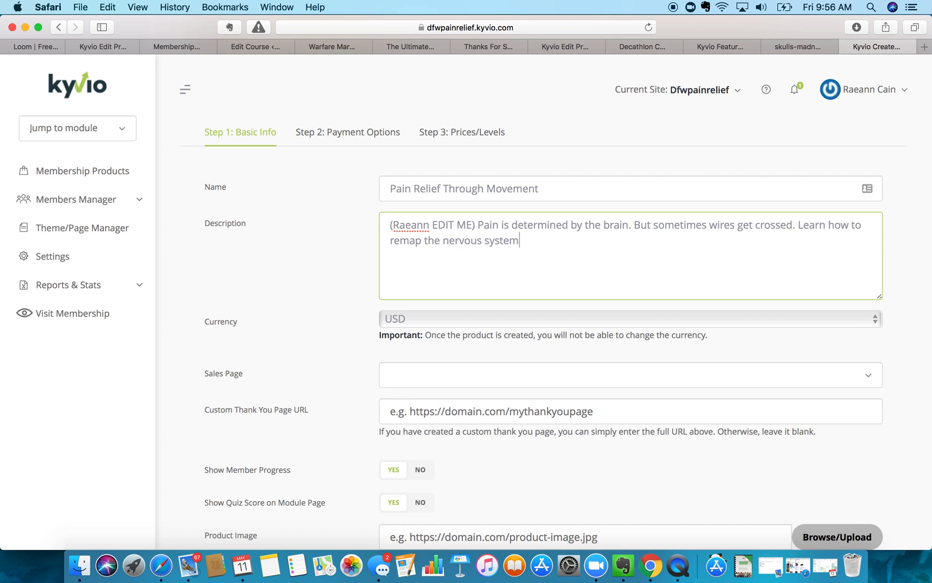
type("through movement.")
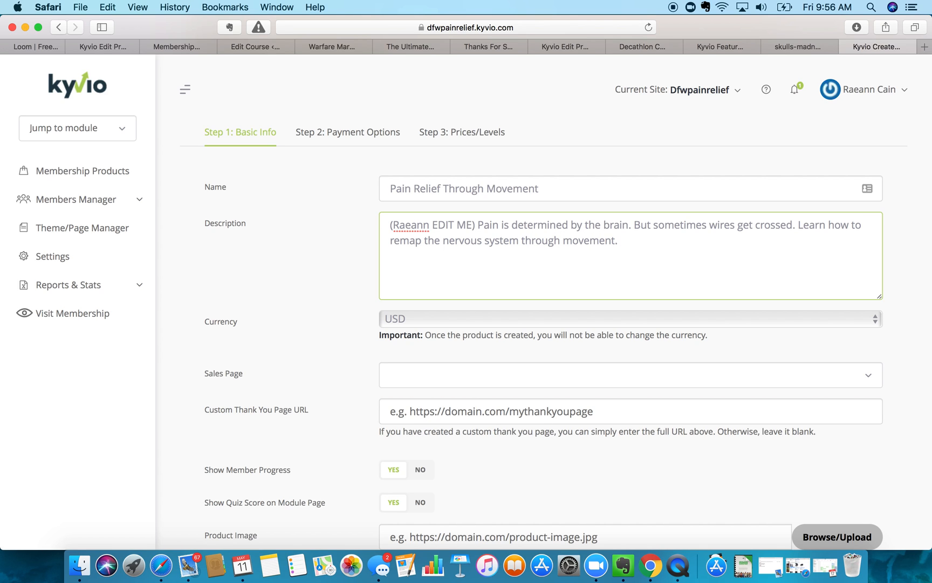
scroll(442, 175, "down", 5)
scroll(441, 175, "up", 4)
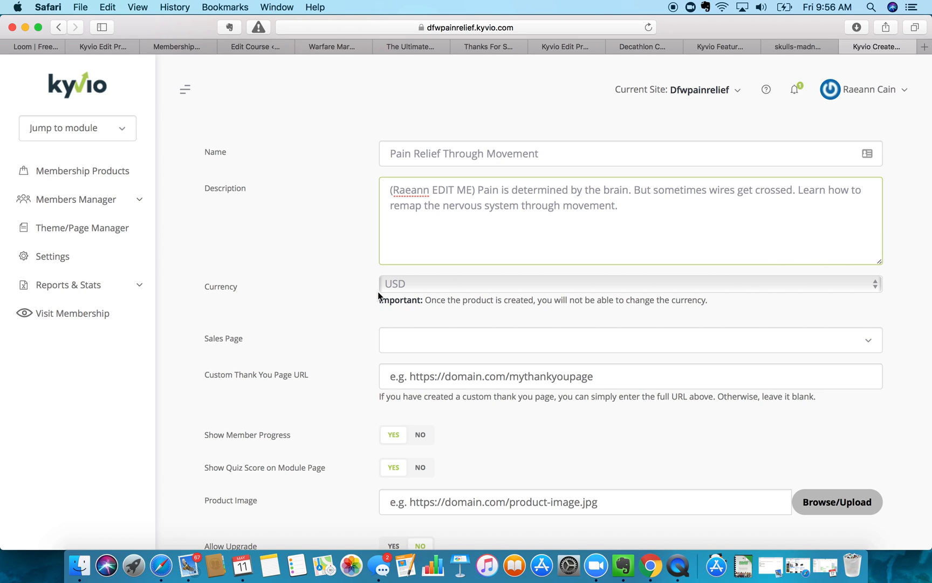
- Delete the bracketed edit-me note from the description, leaving the currency at USD
left_click(399, 287)
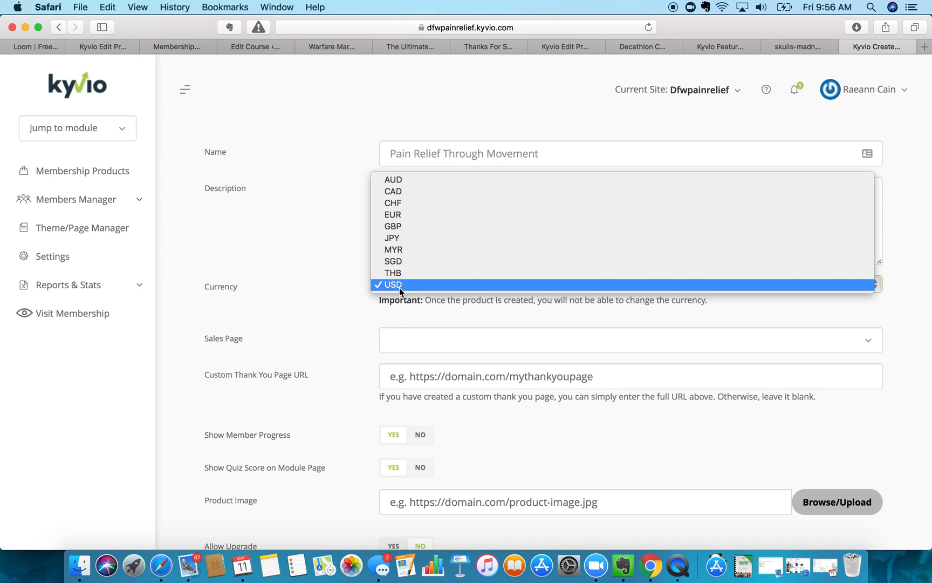
left_click(399, 286)
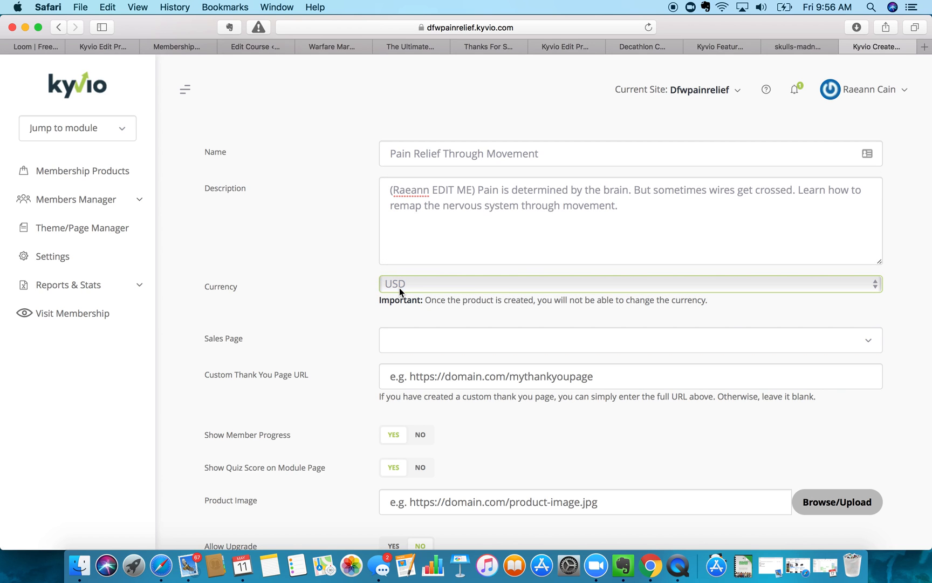
left_click_drag(475, 192, 170, 189)
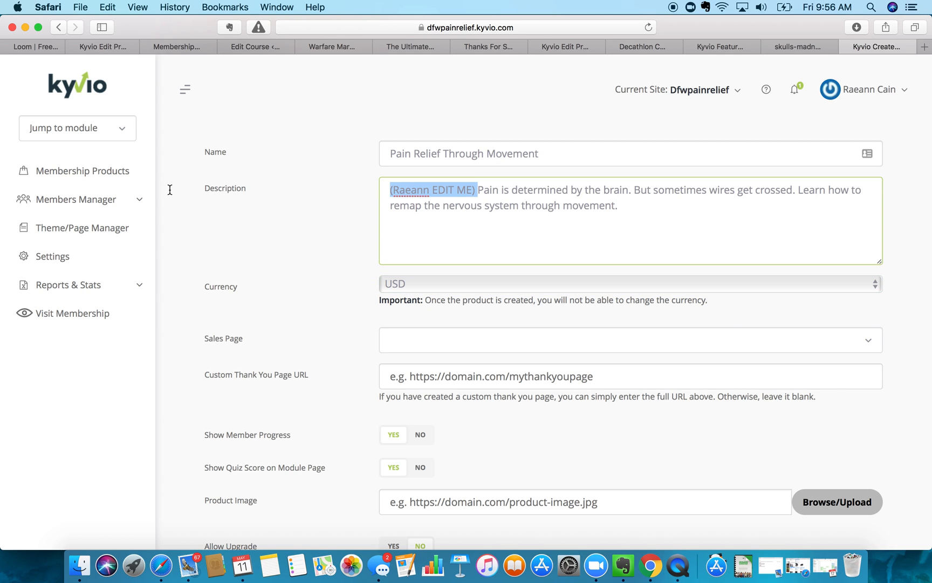
key("BackSpace")
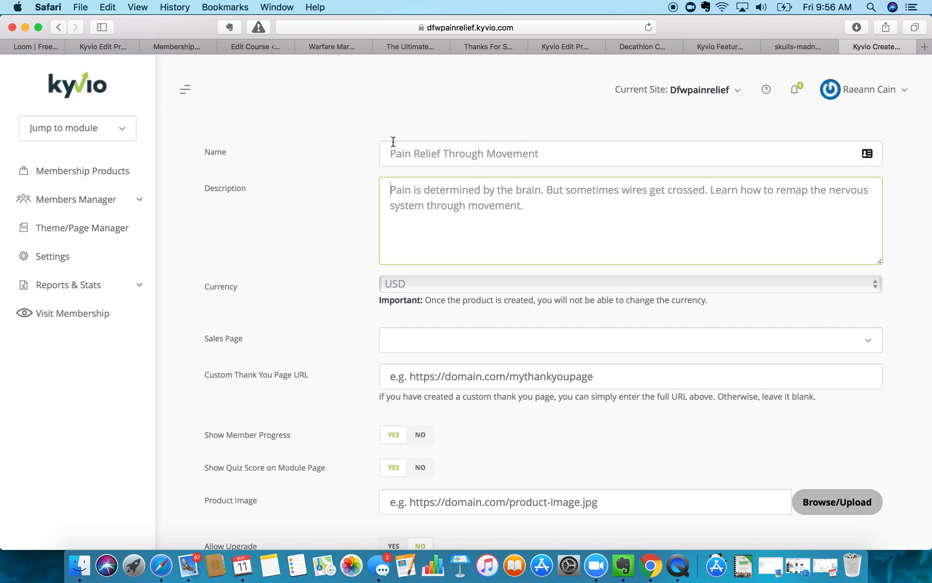
left_click(419, 289)
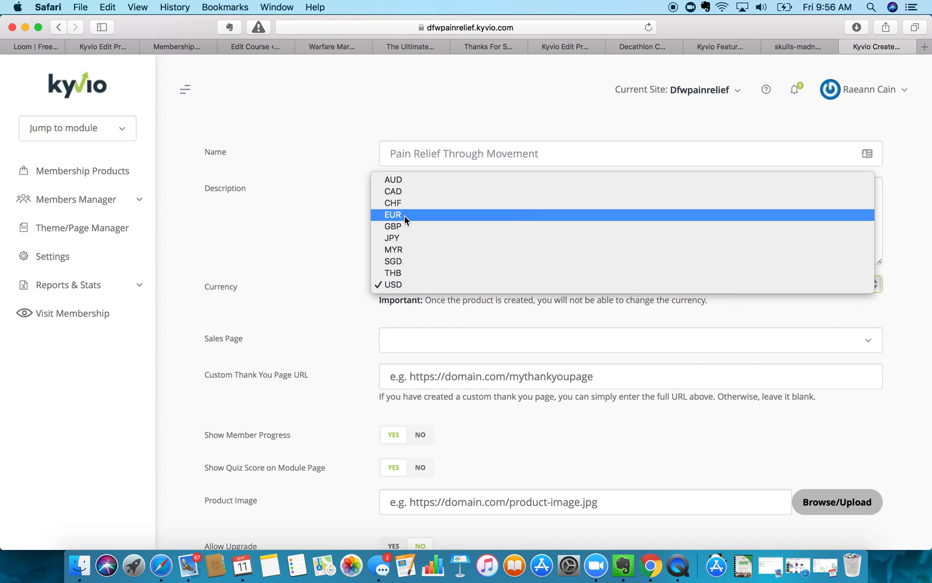
left_click(296, 279)
scroll(325, 338, "down", 3)
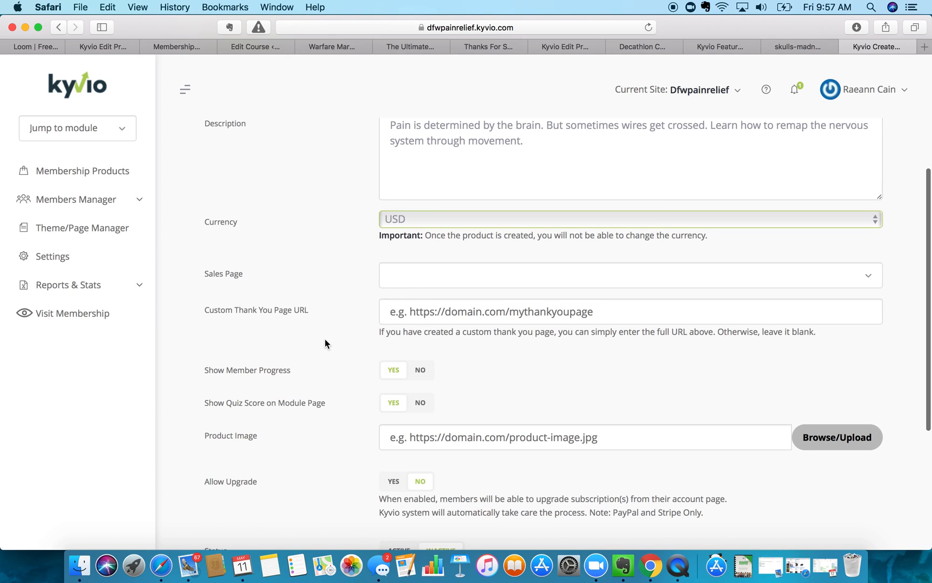
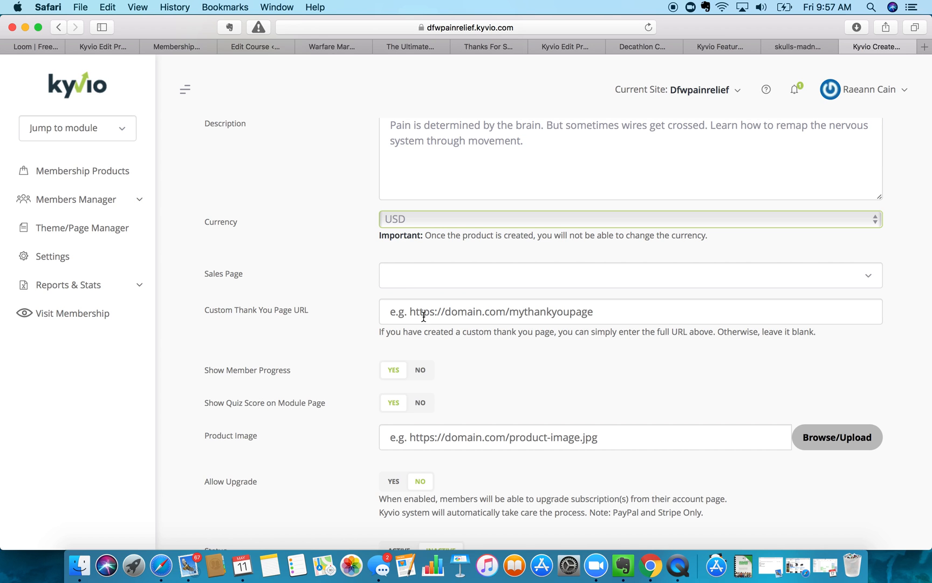
- Open visme.co in a new Safari tab and log in to the Visme account
scroll(424, 318, "down", 3)
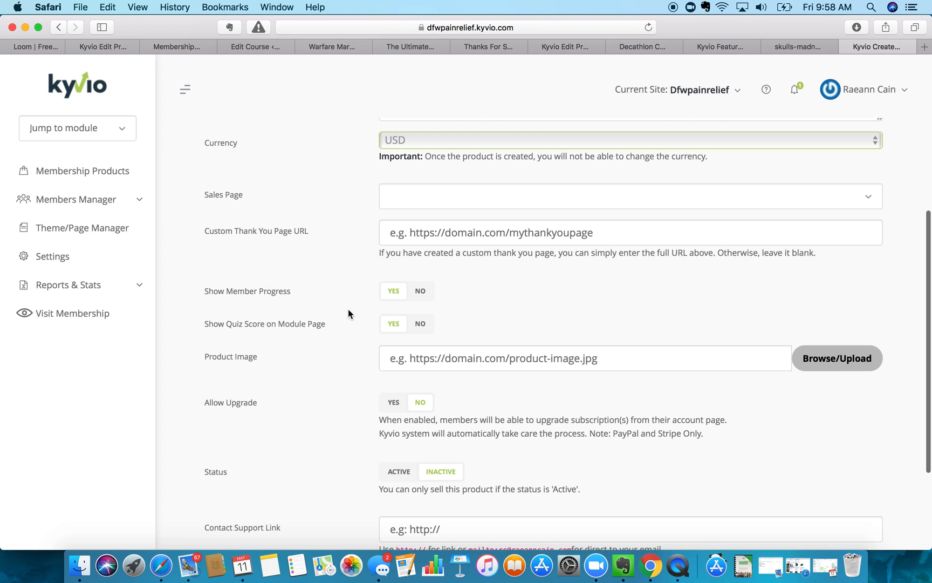
scroll(348, 310, "down", 5)
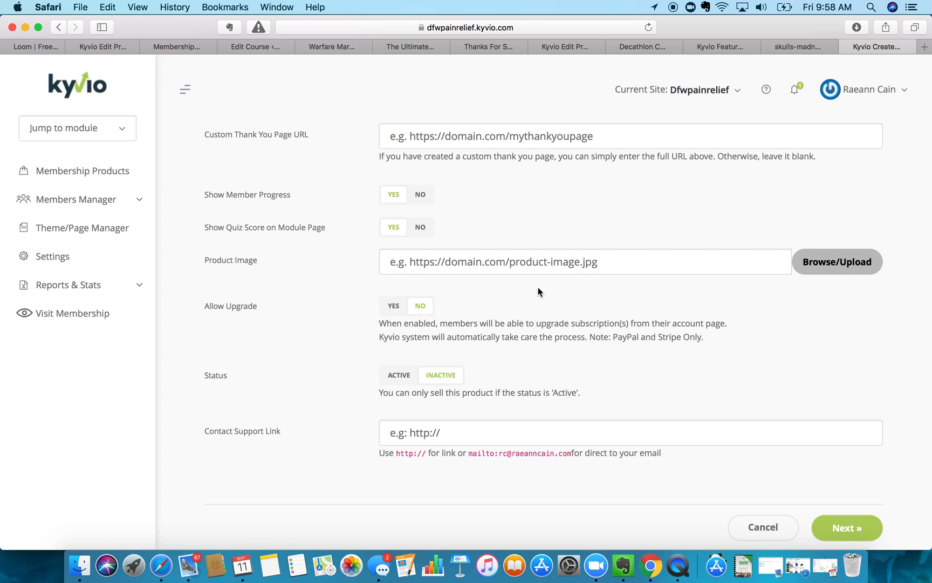
left_click(924, 48)
type("vis")
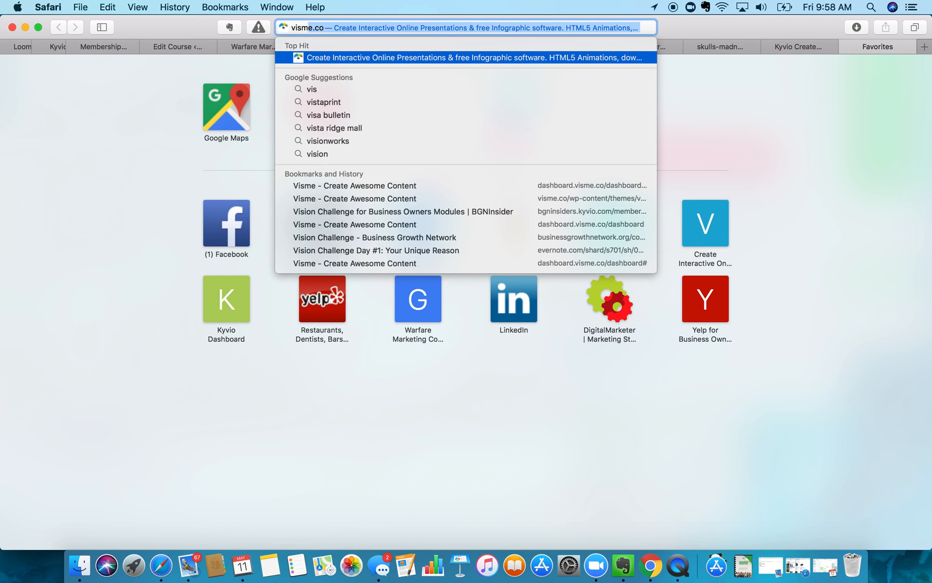
key("Return")
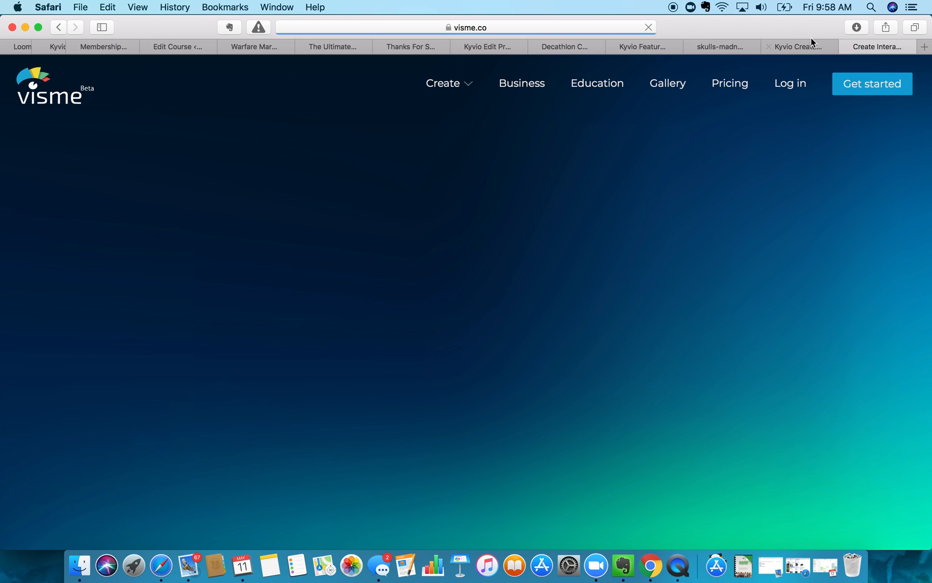
left_click(801, 85)
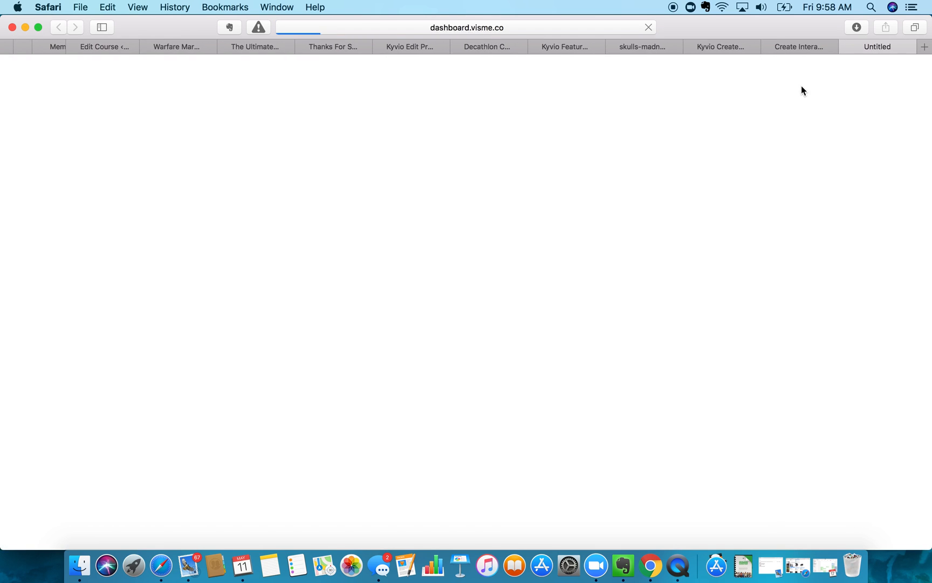
left_click(770, 46)
left_click(467, 357)
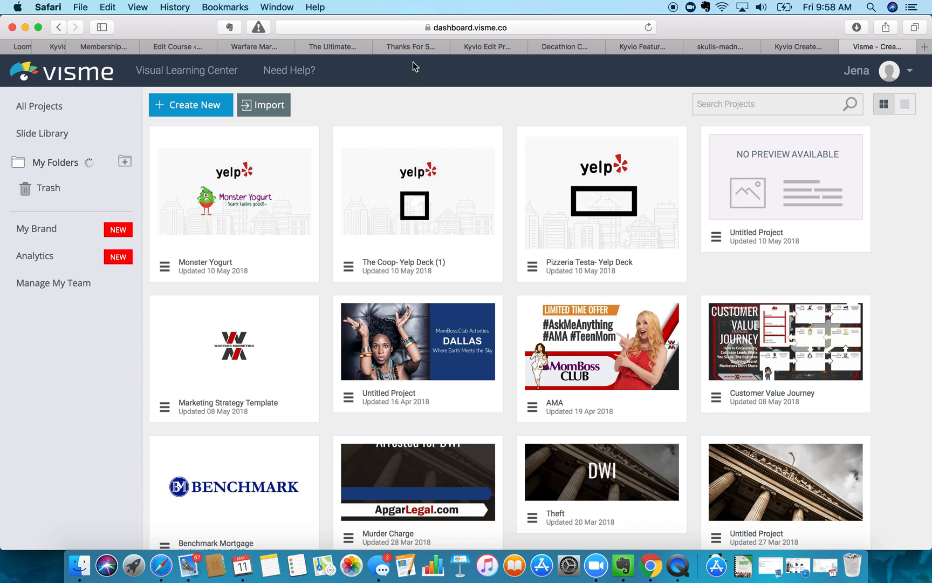
- Start a new project and bring up the Web Graphics and Social Graphics categories
left_click(193, 106)
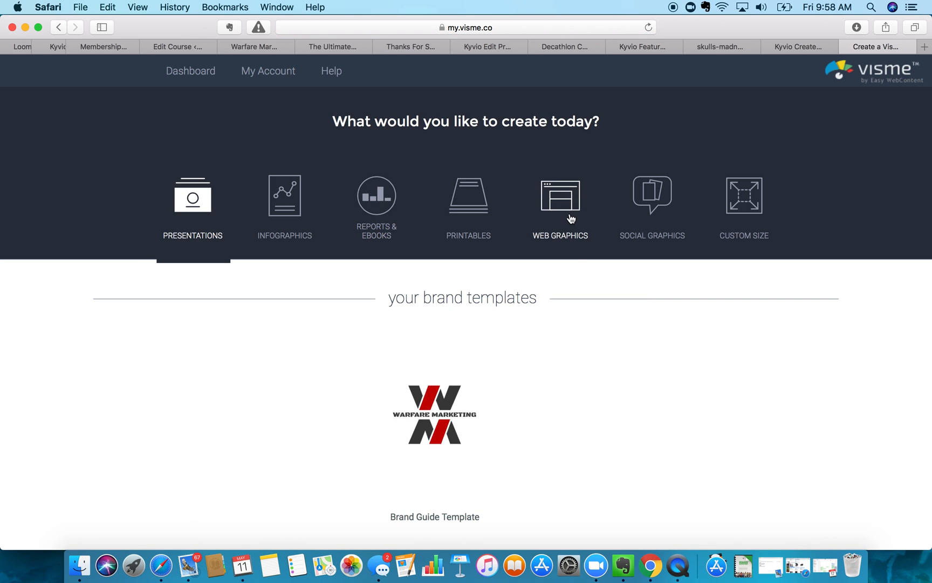
left_click(568, 212)
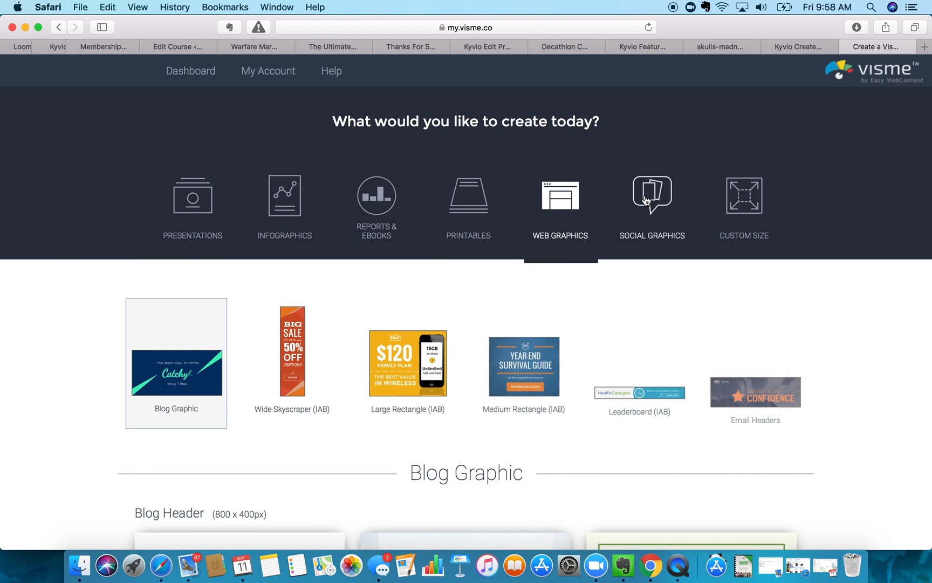
left_click(645, 200)
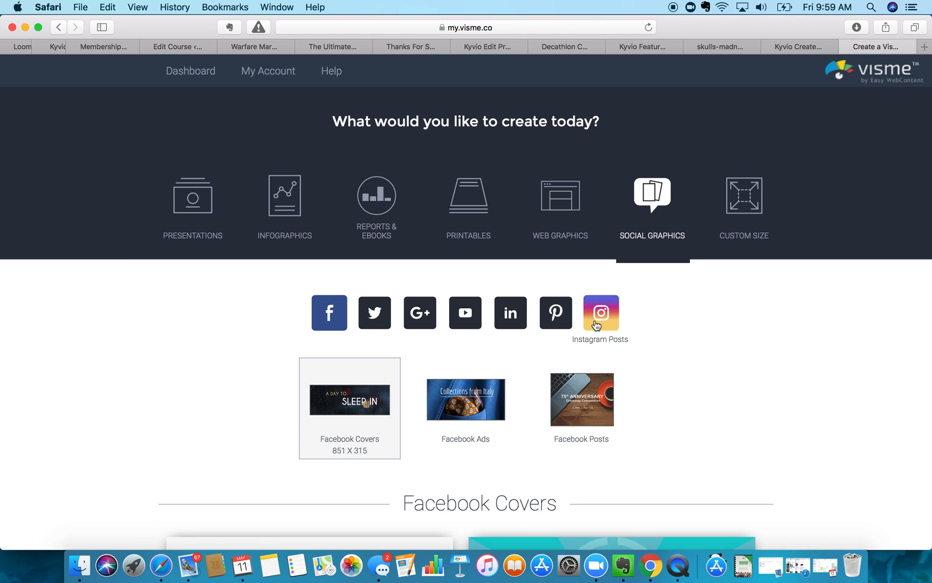
- Show the Instagram Post templates and scroll through designs like Skydiving Season and Glamour Fall 2018
left_click(599, 318)
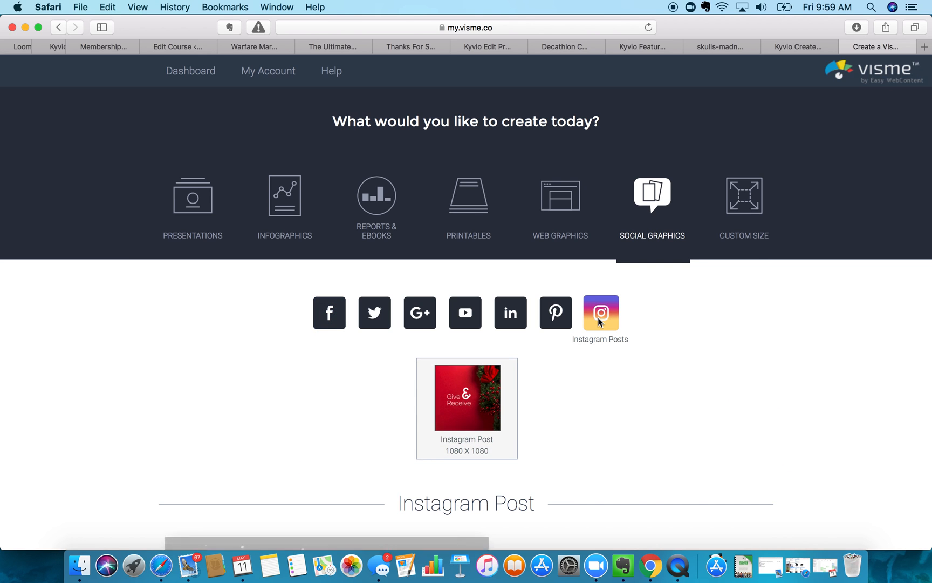
scroll(615, 361, "down", 3)
scroll(617, 366, "down", 2)
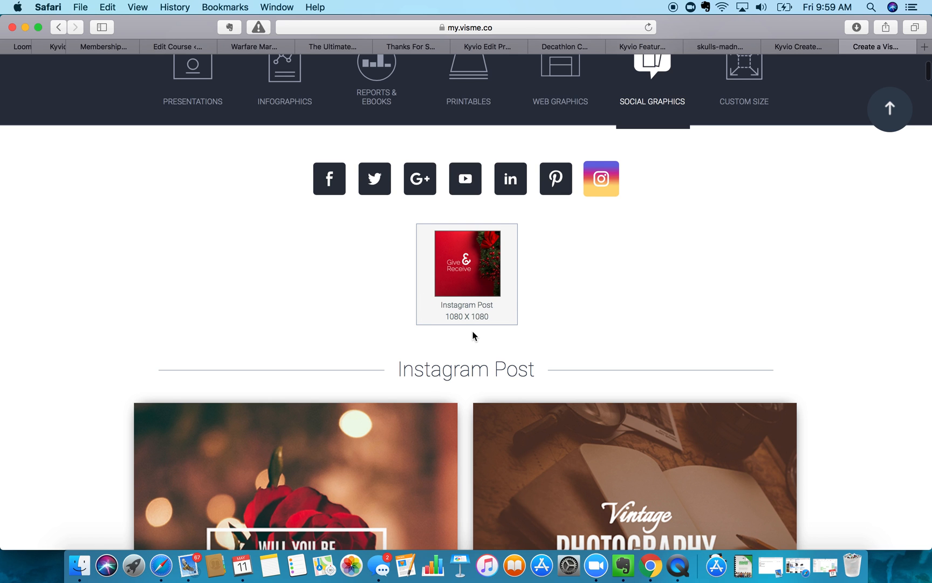
scroll(470, 335, "down", 10)
scroll(472, 334, "down", 2)
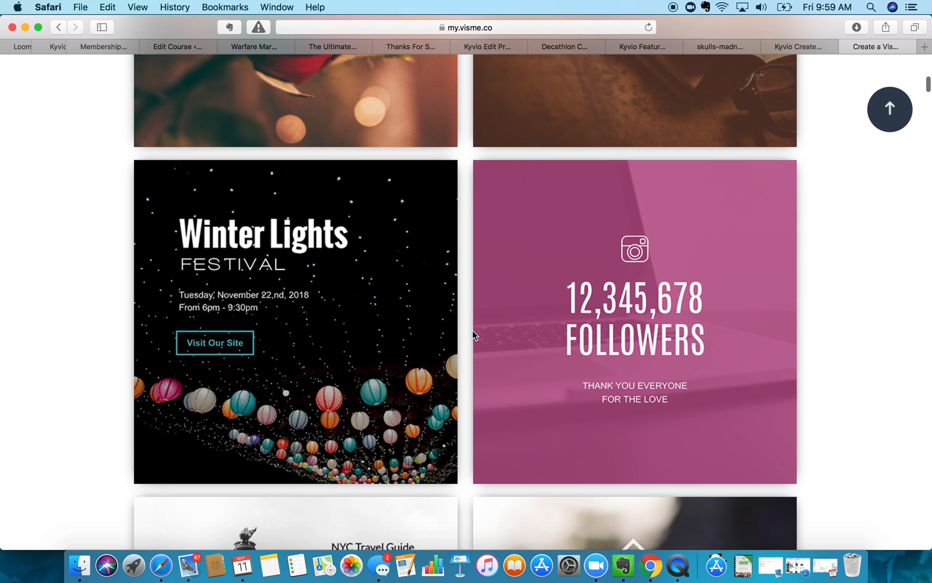
scroll(473, 335, "down", 2)
scroll(473, 335, "down", 6)
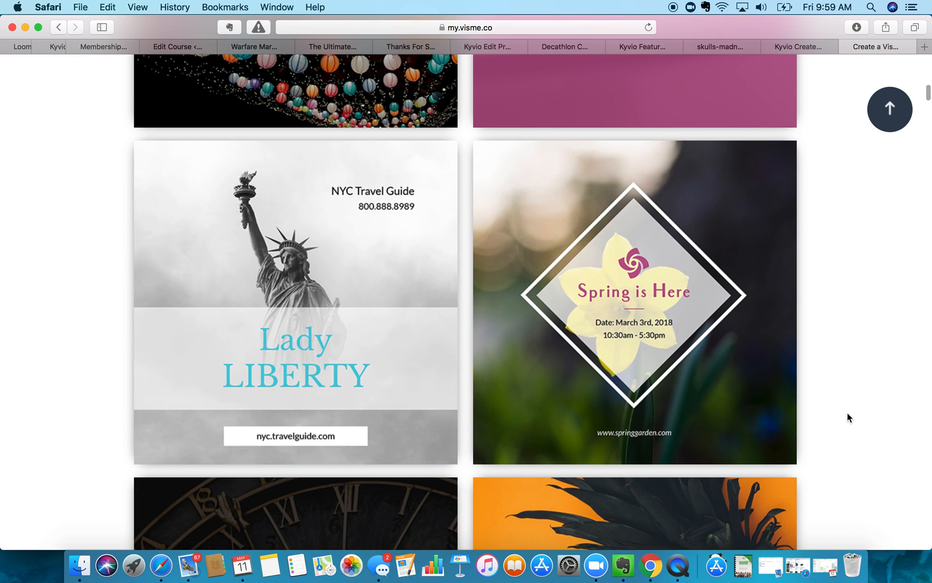
mouse_move(623, 225)
scroll(914, 326, "down", 6)
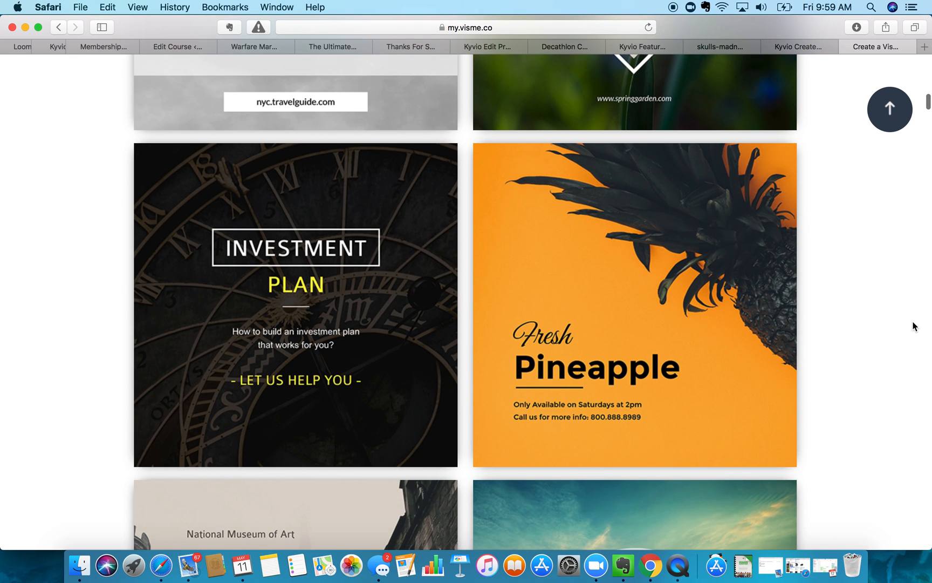
scroll(914, 326, "down", 6)
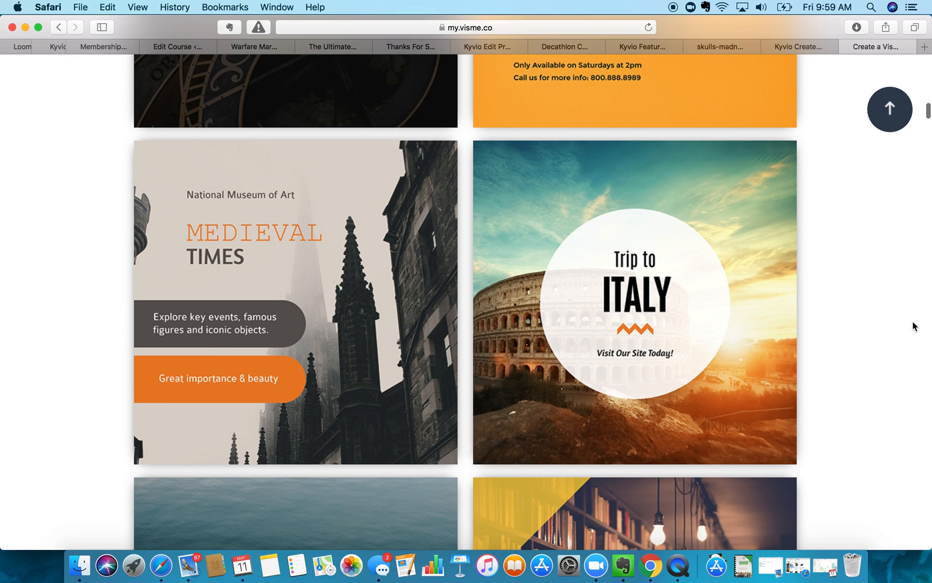
scroll(913, 325, "down", 6)
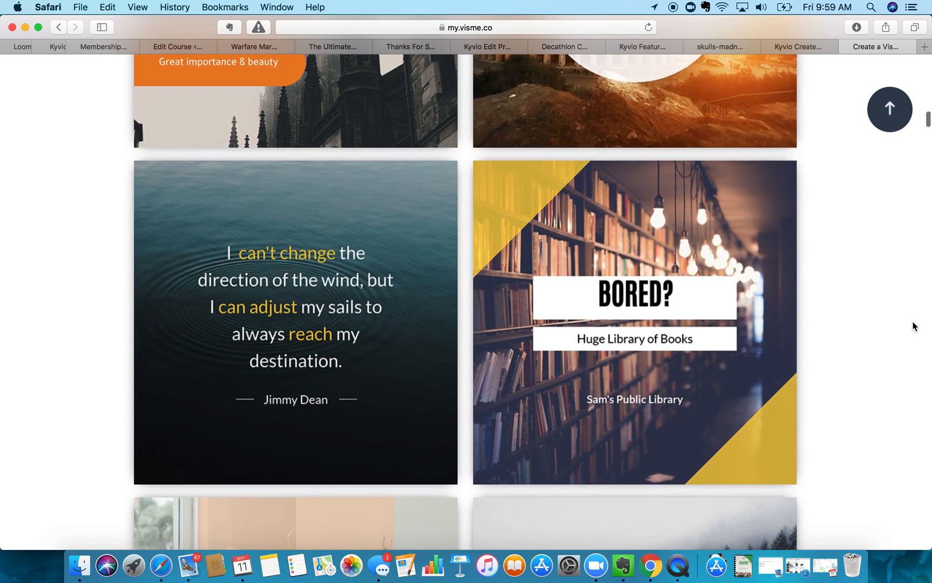
scroll(914, 326, "down", 6)
scroll(913, 326, "down", 6)
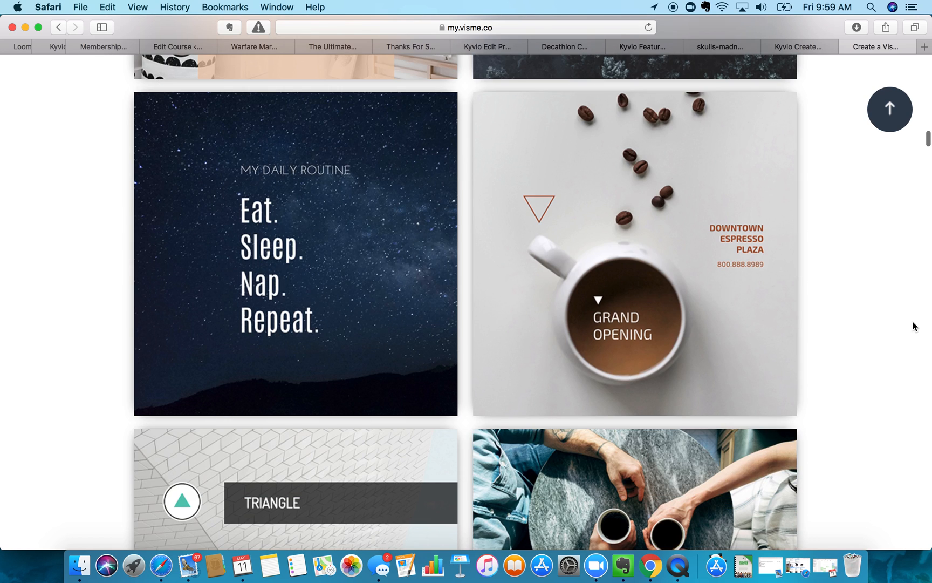
scroll(914, 326, "down", 10)
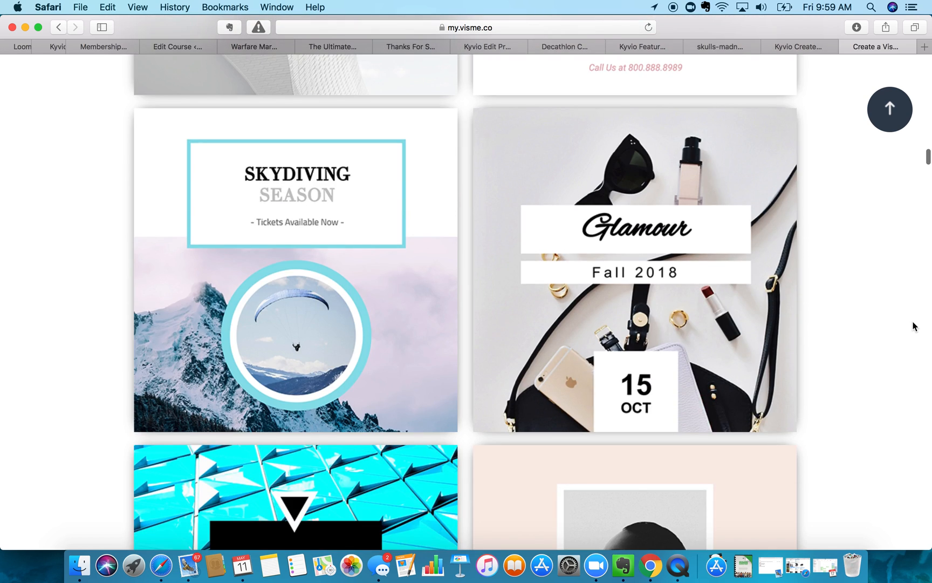
scroll(913, 326, "down", 5)
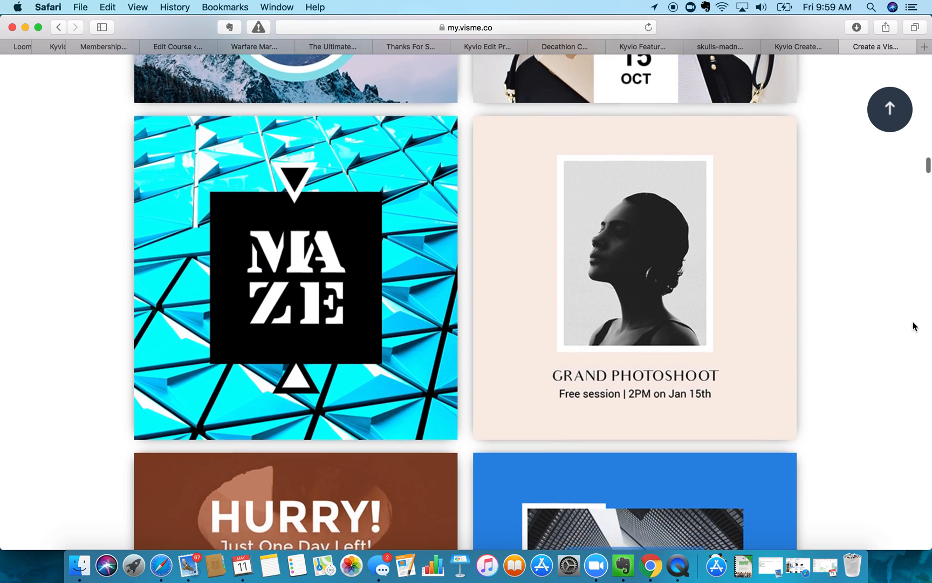
scroll(913, 325, "down", 7)
scroll(914, 326, "down", 6)
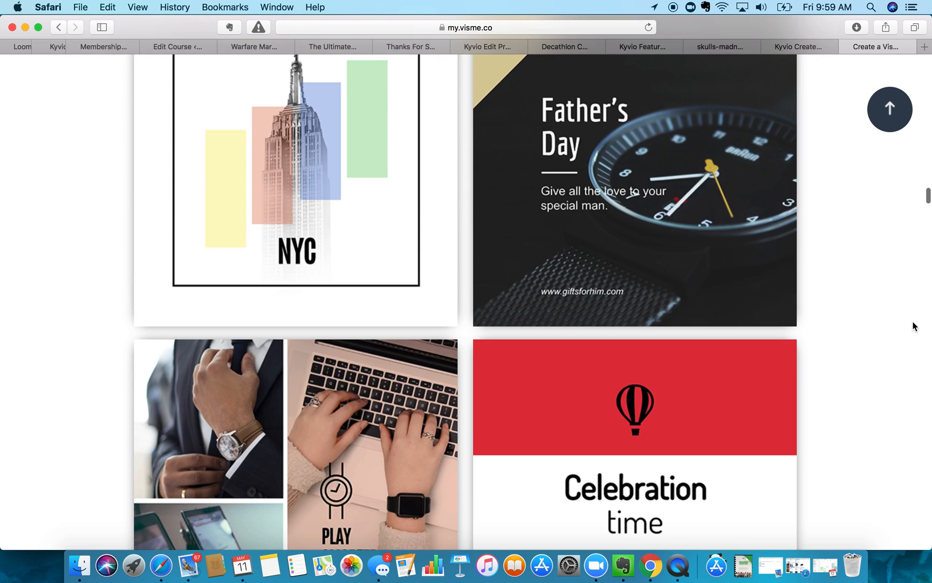
scroll(913, 326, "up", 2)
scroll(913, 326, "down", 8)
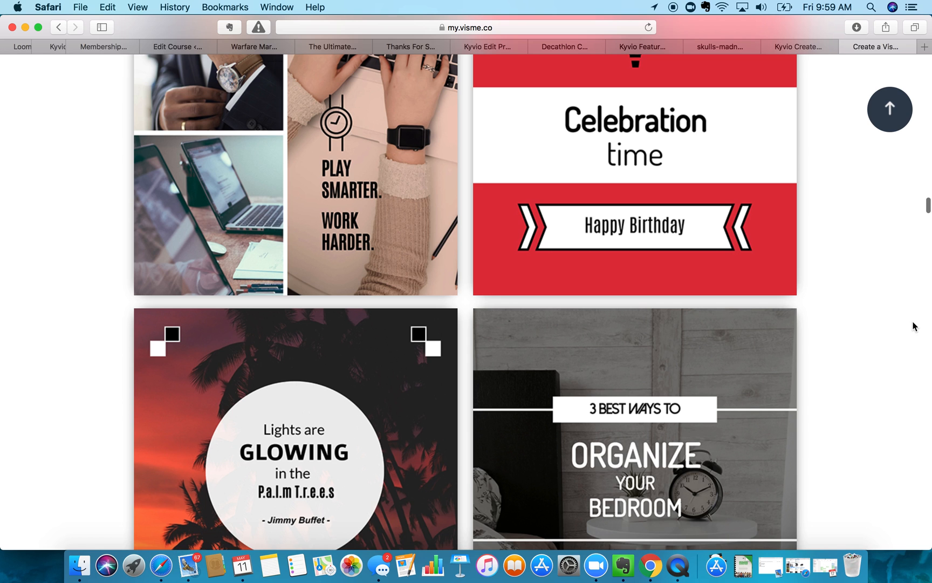
scroll(912, 333, "up", 10)
scroll(913, 333, "down", 1)
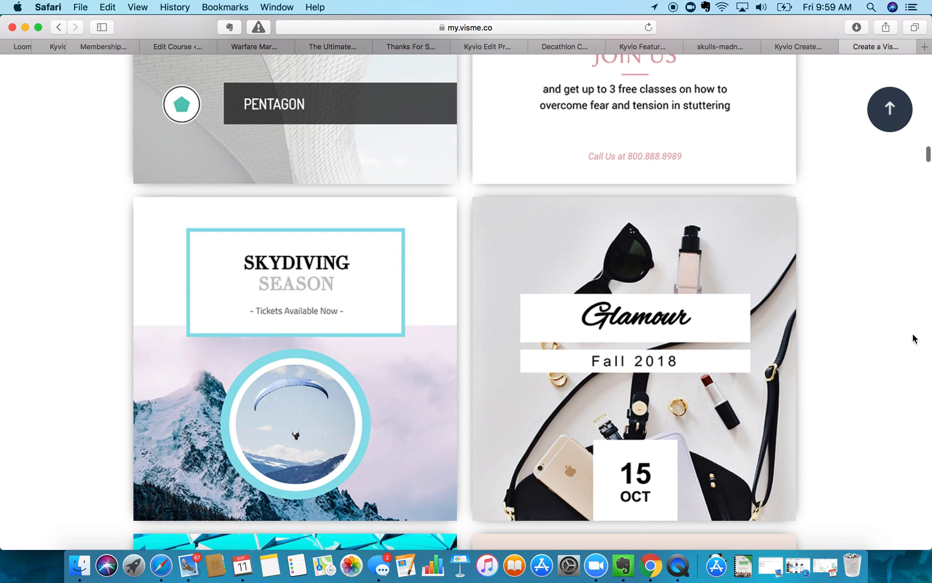
- Start a project from the Glamour Fall template and set its canvas to 300 × 300 pixels
mouse_move(714, 415)
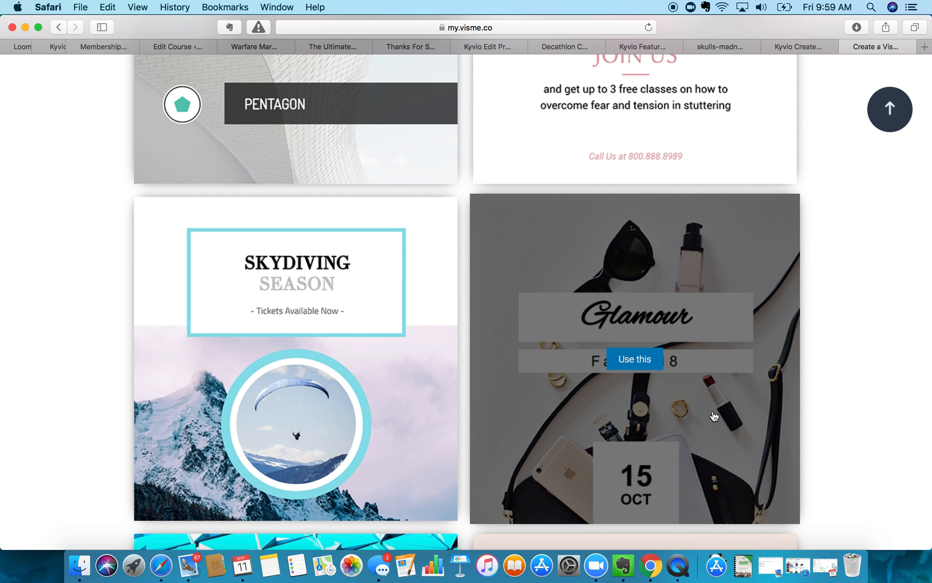
left_click(633, 359)
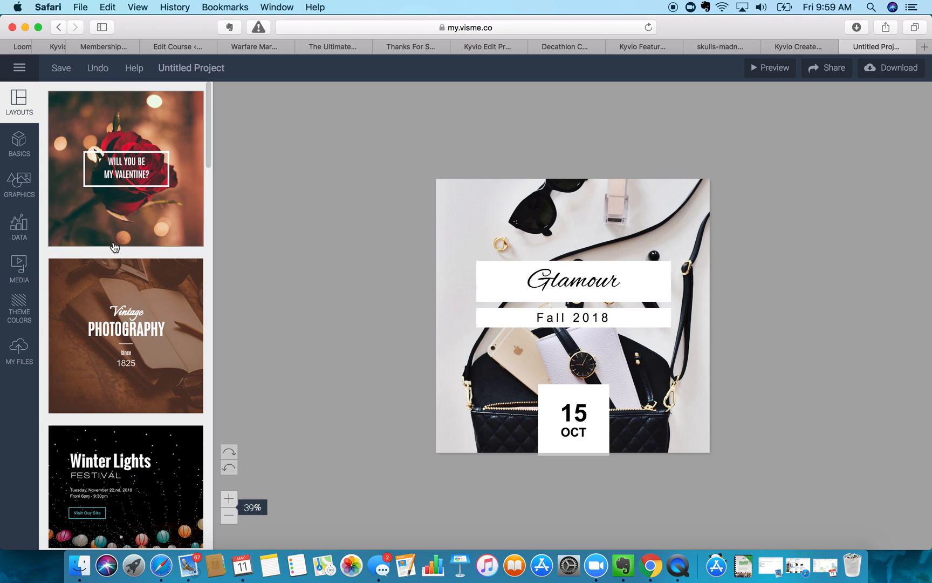
scroll(107, 291, "down", 10)
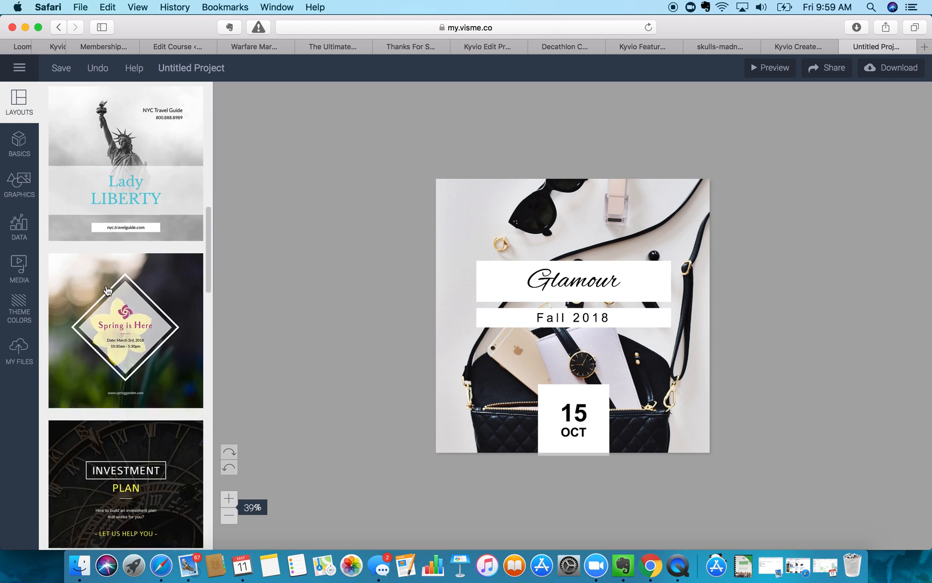
scroll(108, 291, "up", 10)
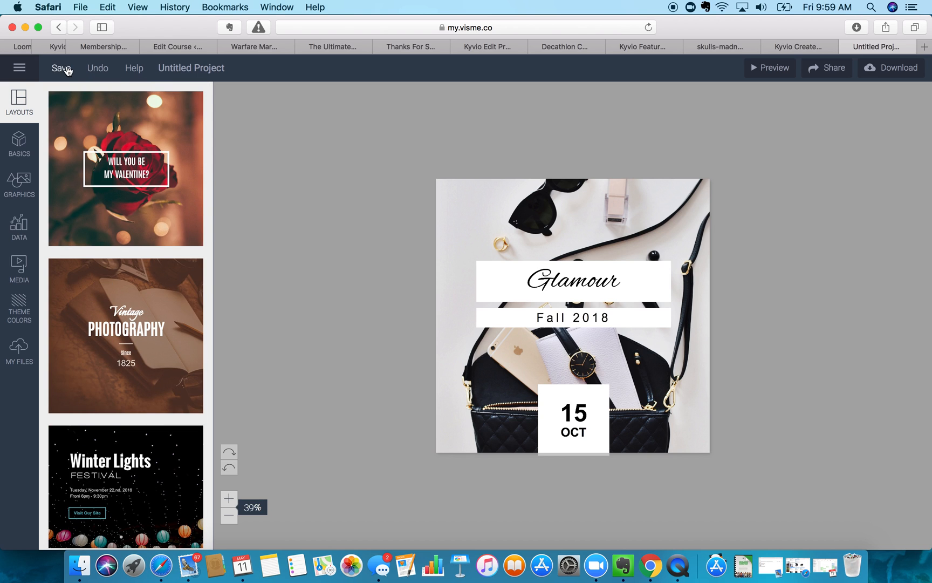
left_click(18, 69)
left_click(19, 69)
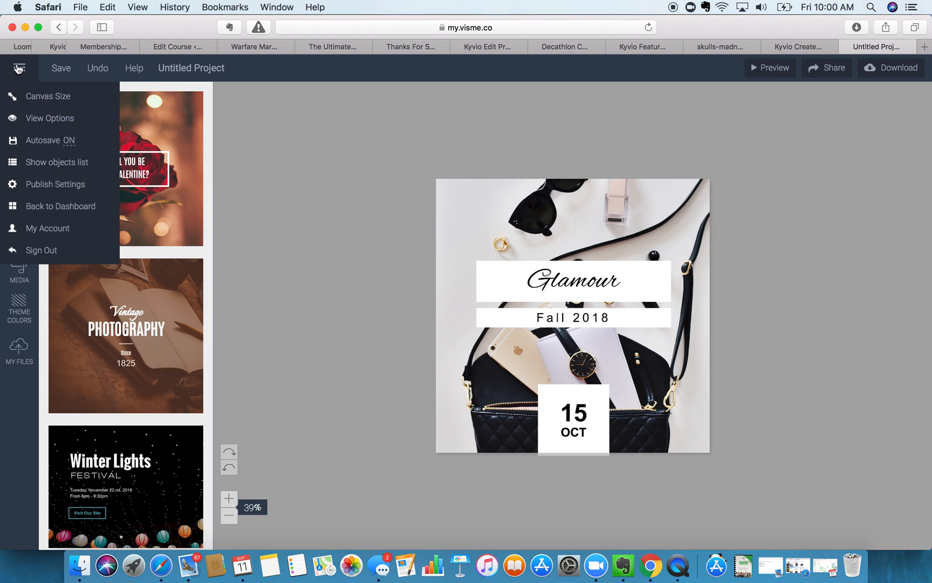
left_click(26, 97)
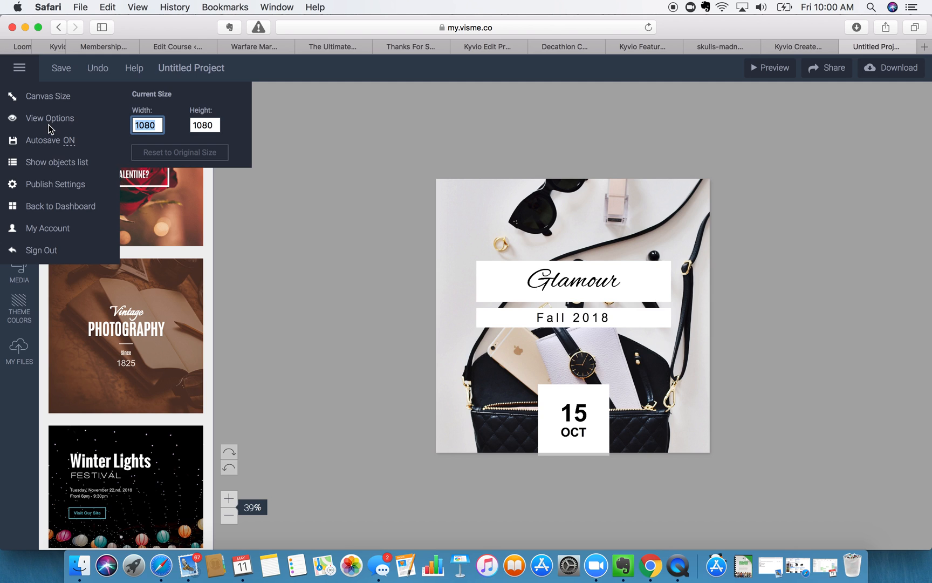
key("Tab")
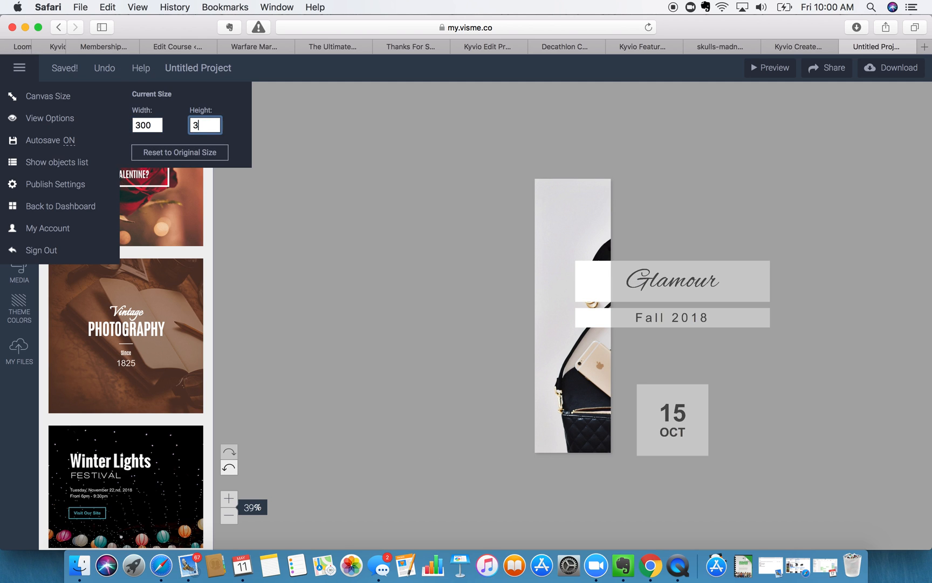
key("Return")
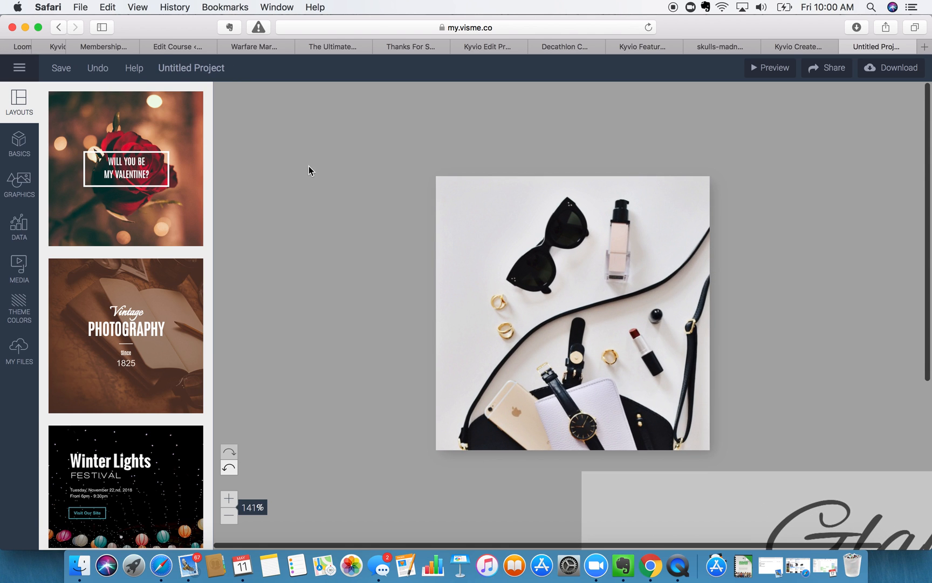
- Choose Back to Dashboard from the hamburger menu, bringing up the leave-page confirmation
left_click(10, 65)
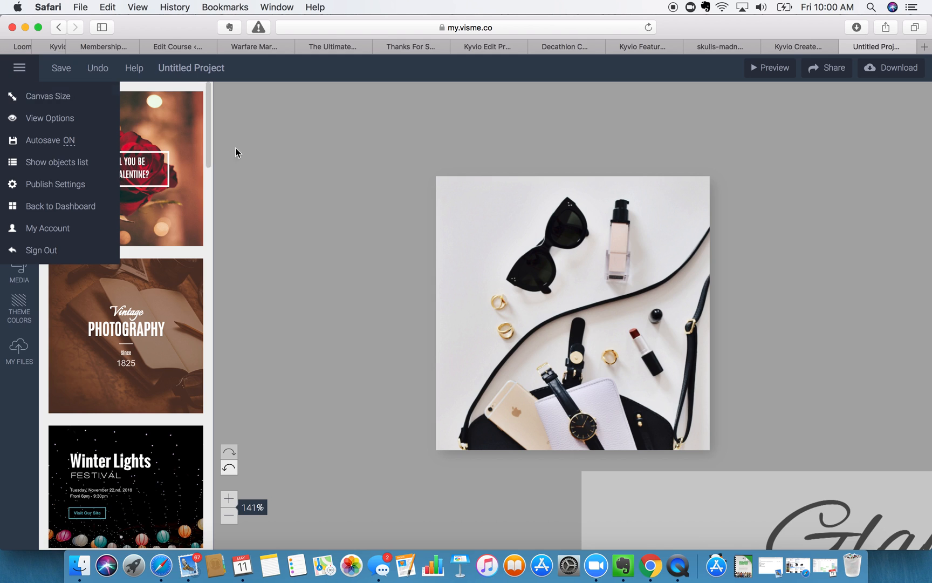
left_click(240, 169)
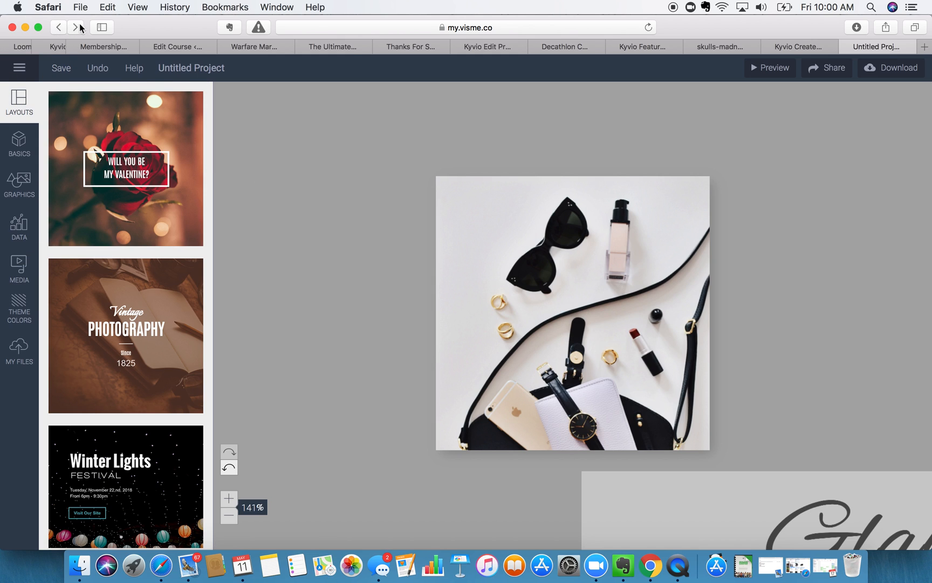
scroll(461, 251, "down", 5)
scroll(469, 249, "up", 2)
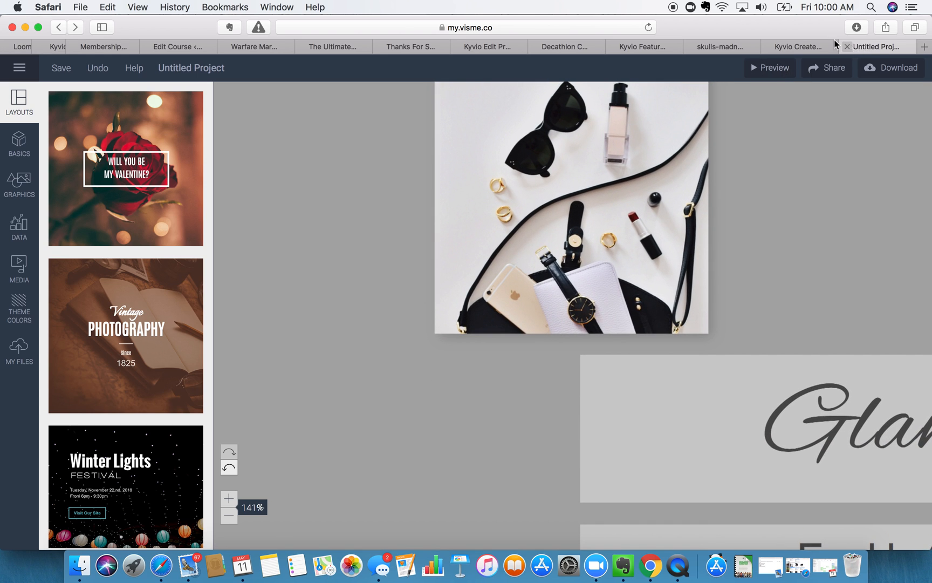
left_click(20, 68)
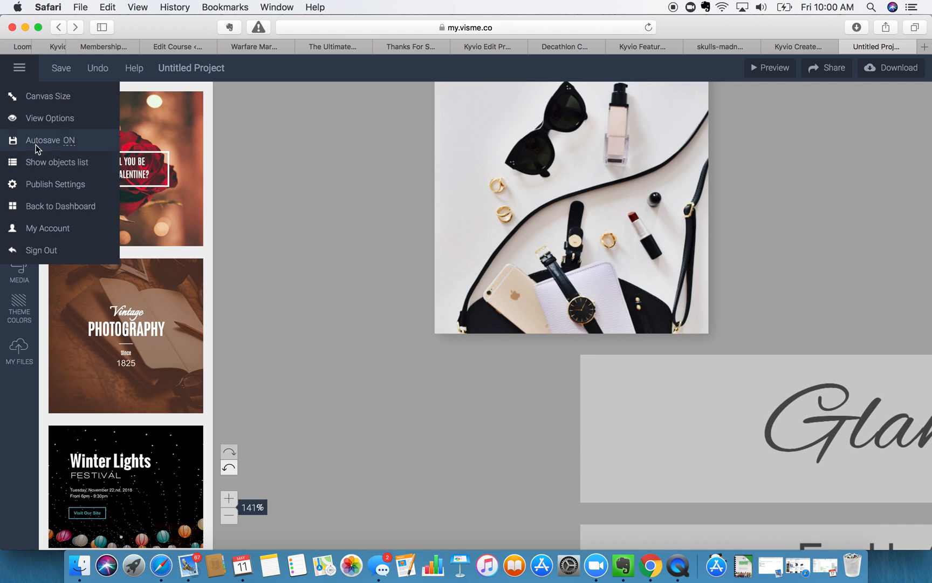
left_click(38, 207)
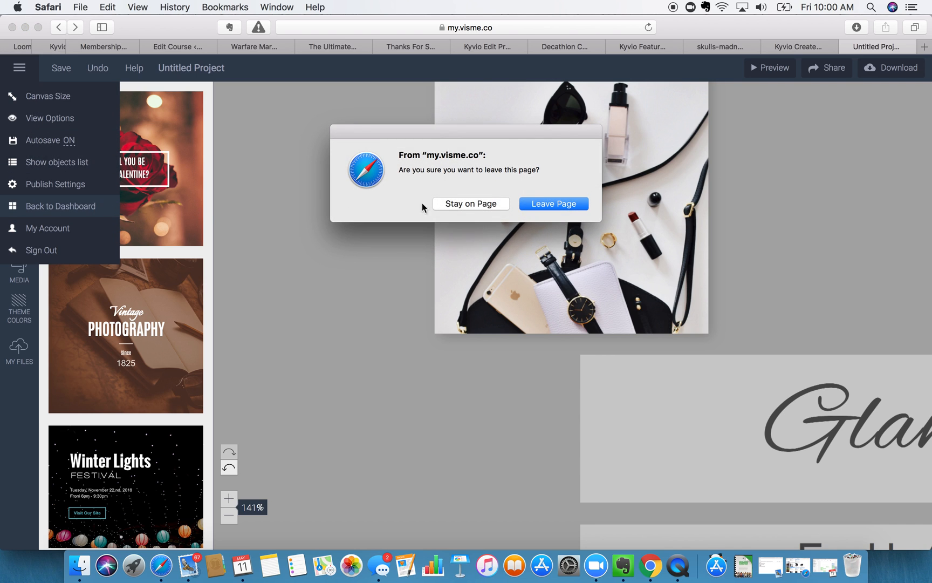
- Leave the editor, start a new project, and browse Web Graphics, Printables and Infographics
left_click(547, 203)
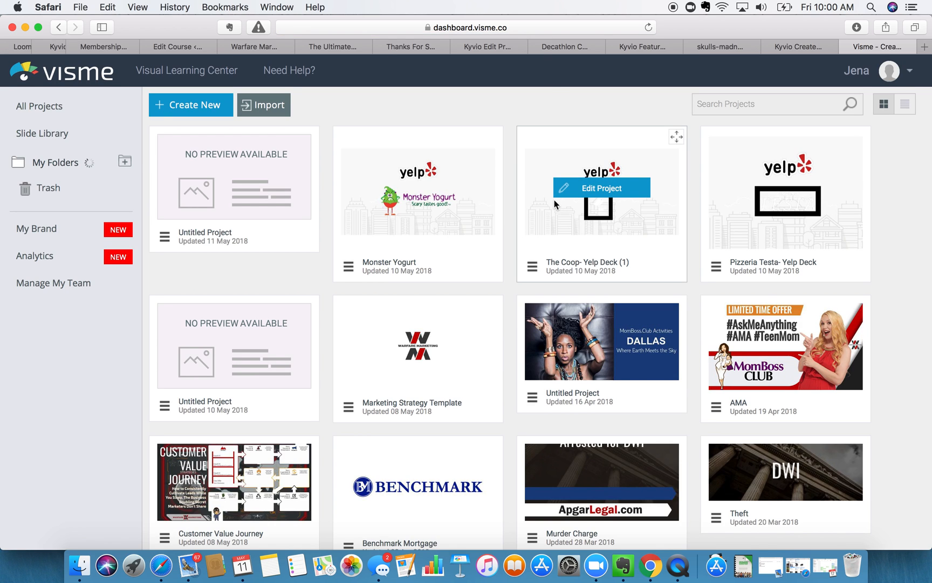
left_click(184, 106)
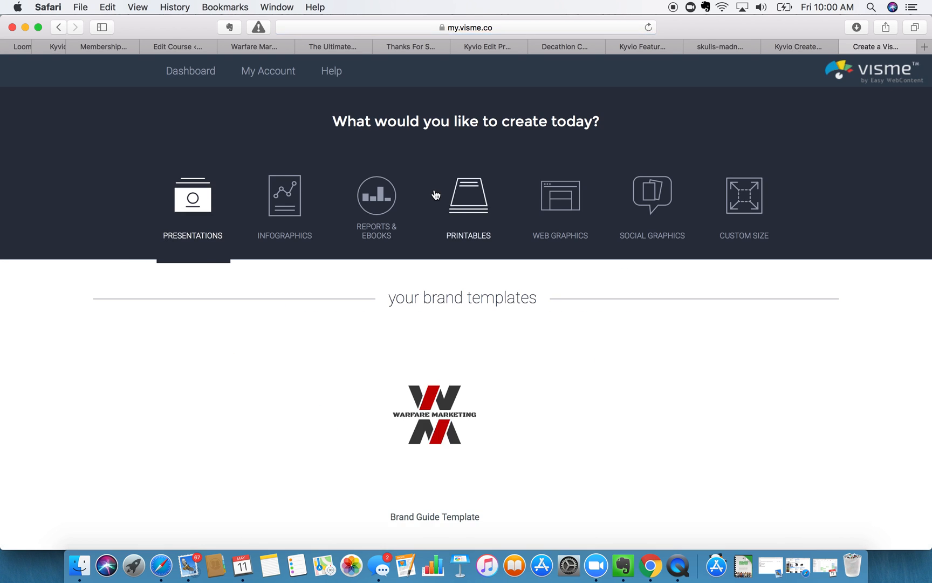
left_click(564, 206)
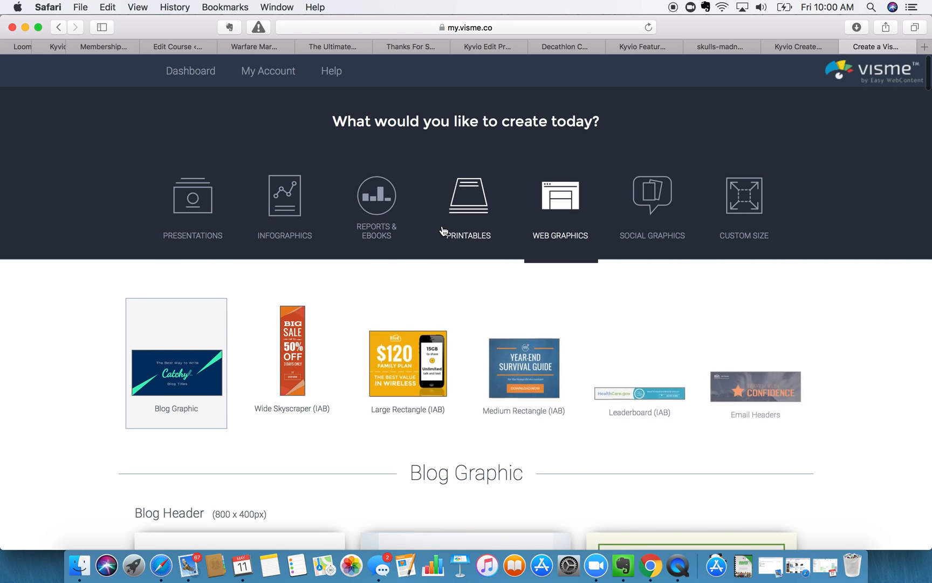
scroll(442, 231, "down", 7)
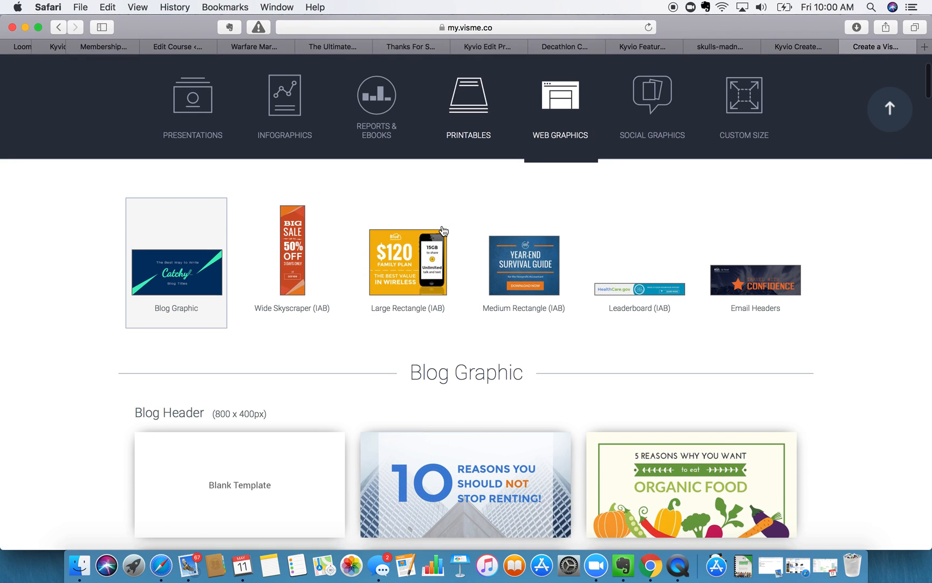
scroll(442, 231, "up", 7)
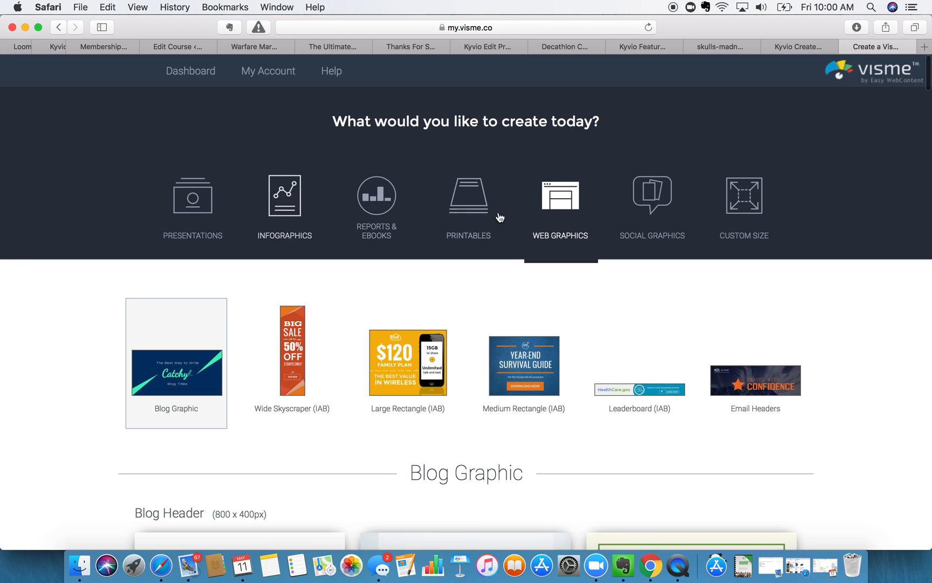
left_click(465, 205)
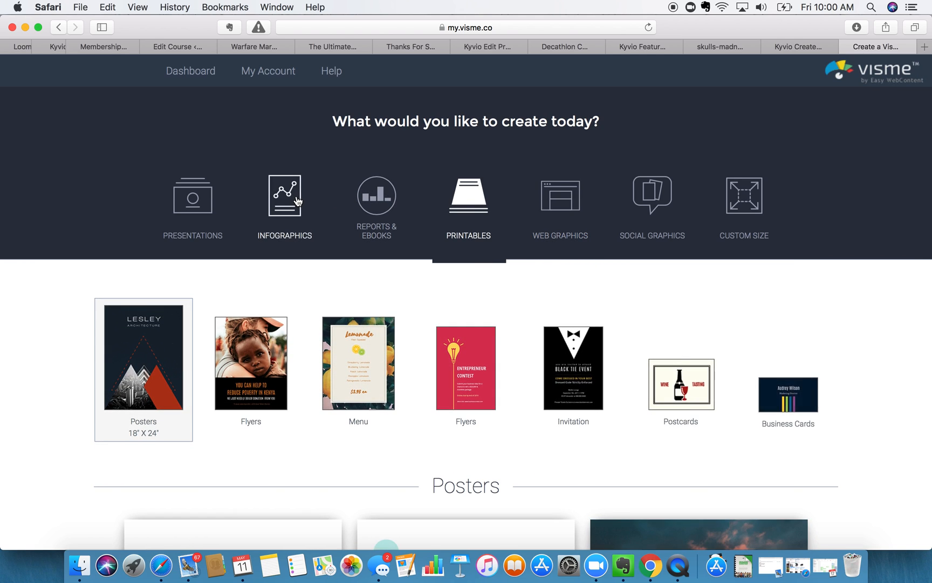
left_click(291, 195)
scroll(306, 329, "down", 2)
scroll(305, 329, "down", 7)
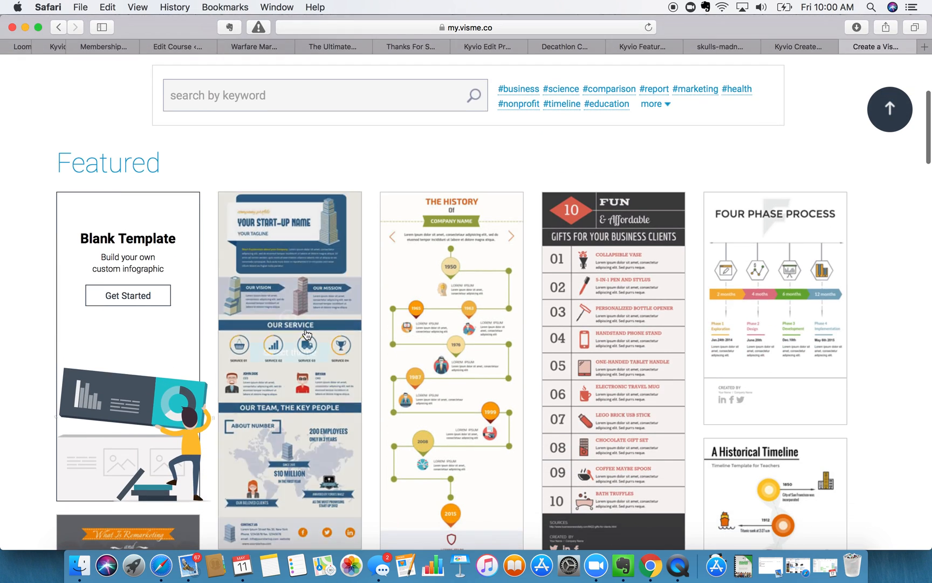
scroll(306, 333, "up", 8)
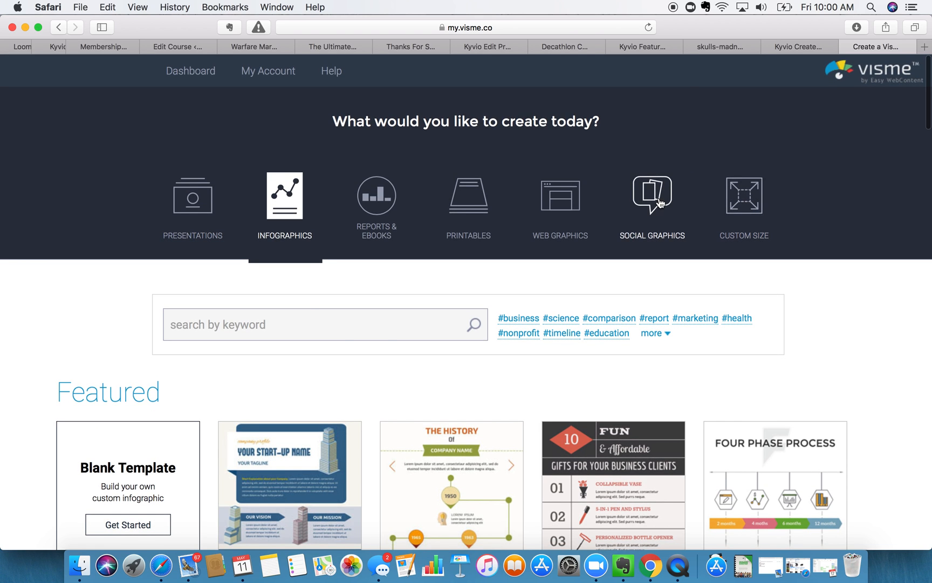
- Step through Social Graphics' Twitter, YouTube and Pinterest, then scroll the Instagram Post 1080 × 1080 templates
left_click(652, 197)
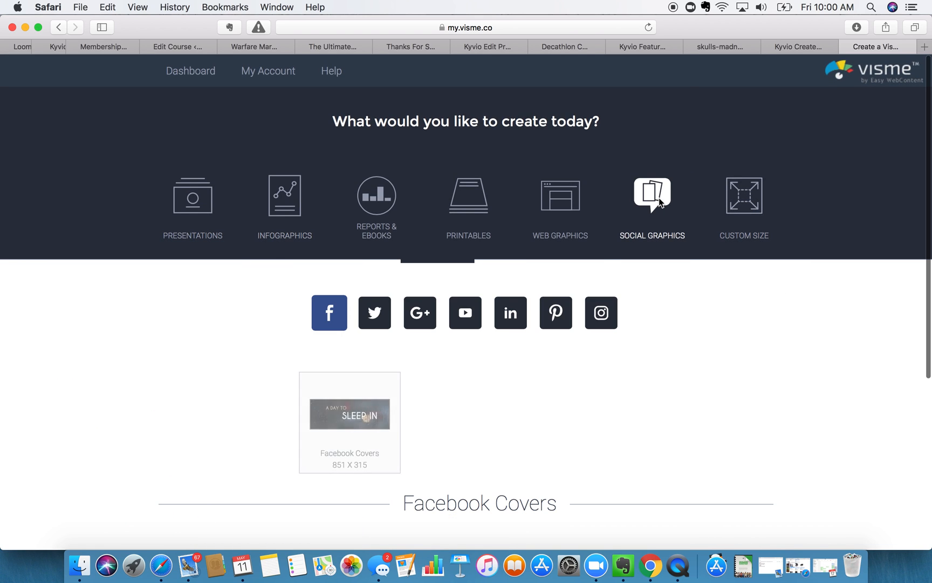
left_click(376, 316)
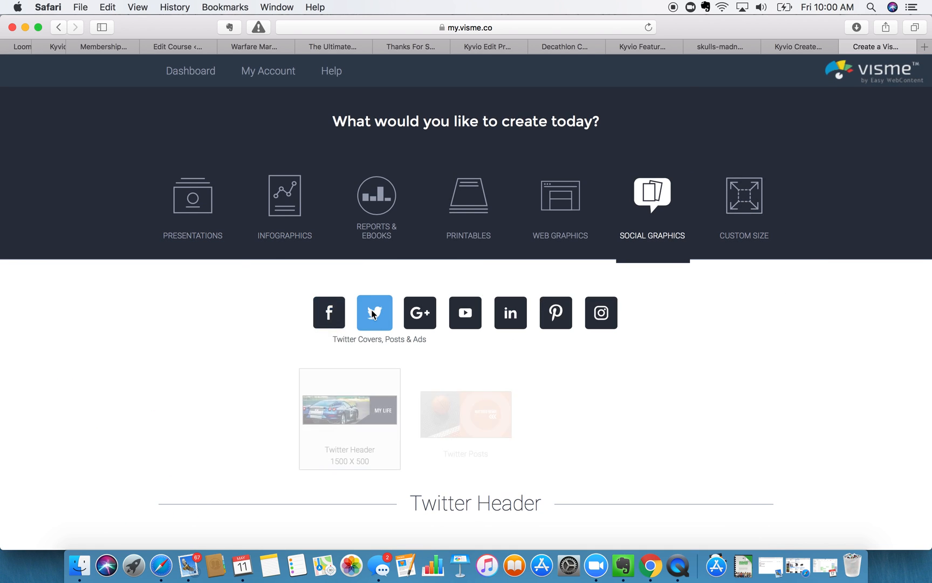
left_click(451, 322)
left_click(566, 322)
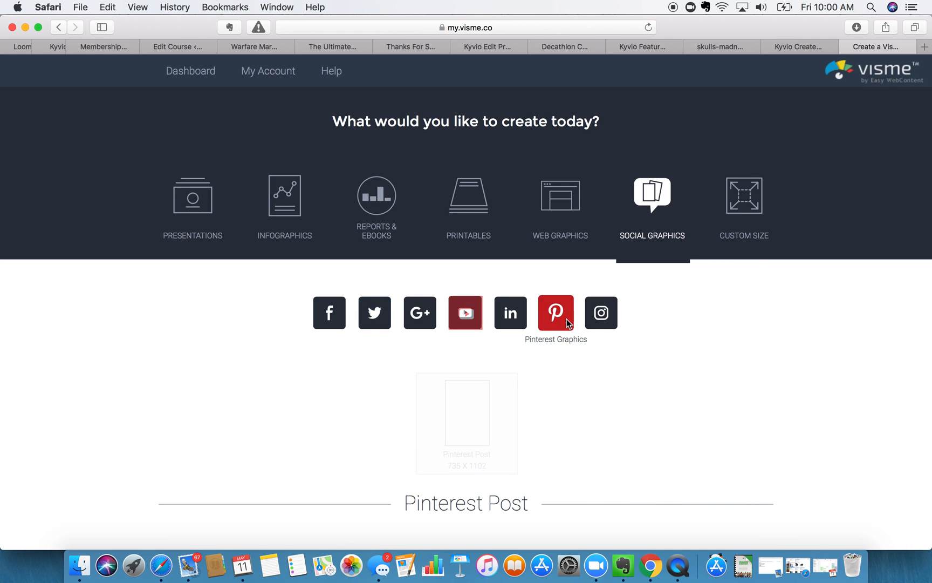
left_click(603, 319)
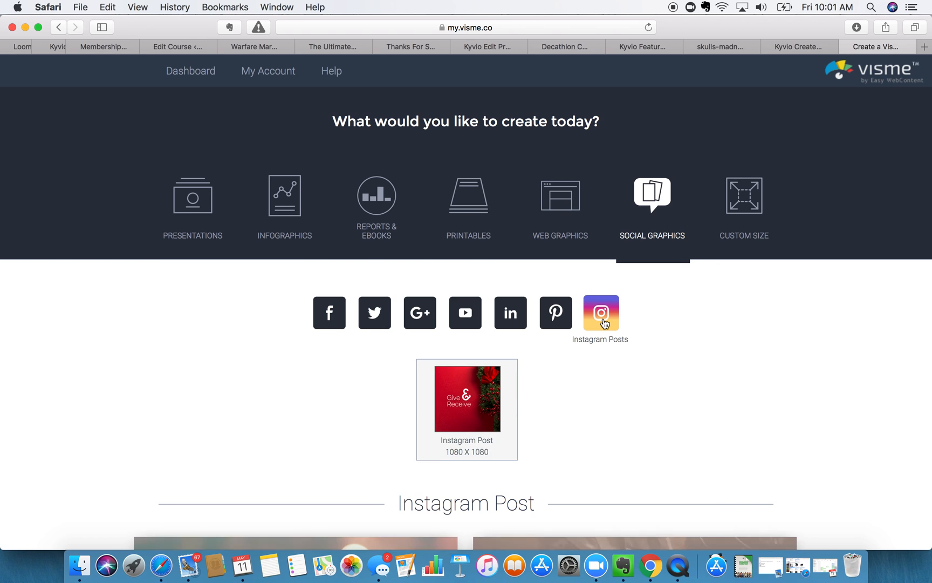
scroll(605, 323, "down", 10)
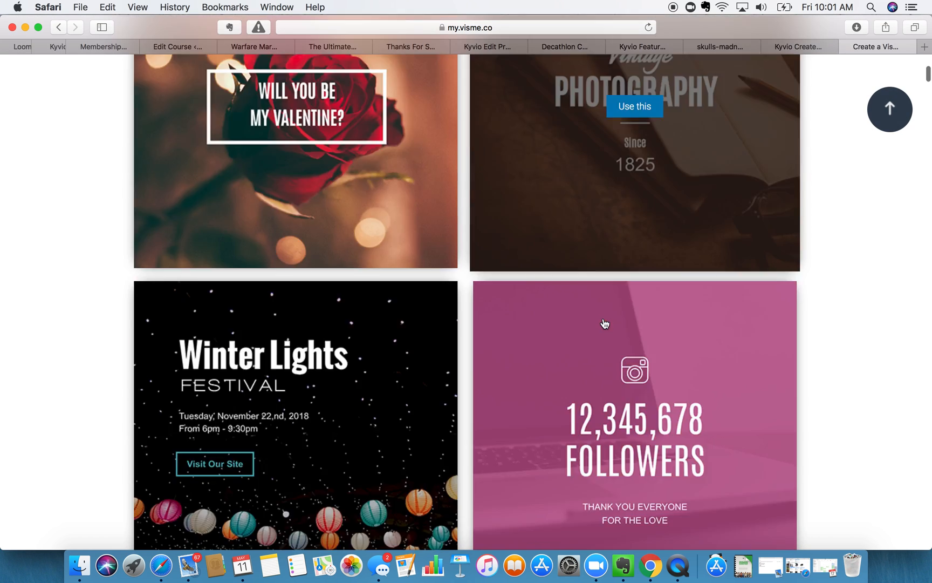
scroll(605, 323, "down", 5)
scroll(473, 326, "down", 3)
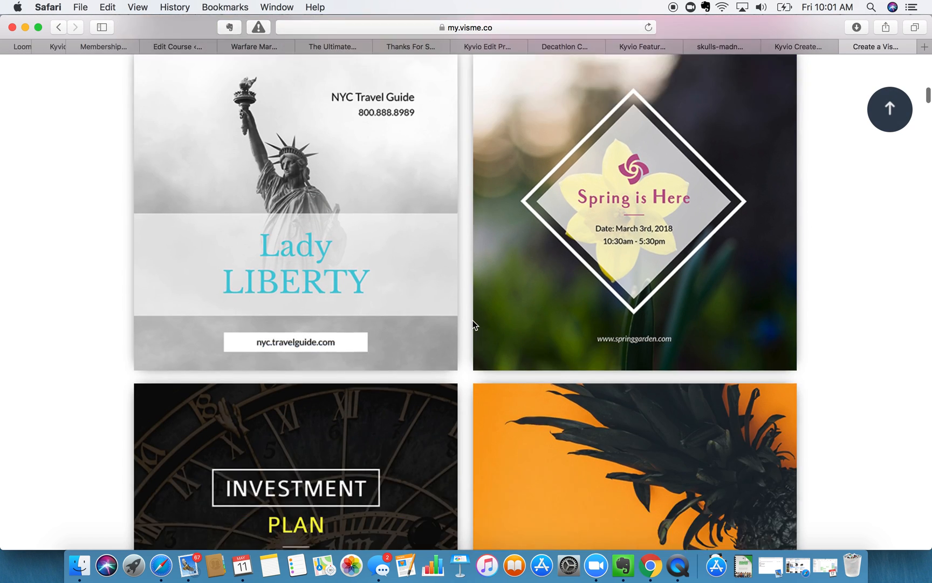
scroll(473, 323, "down", 10)
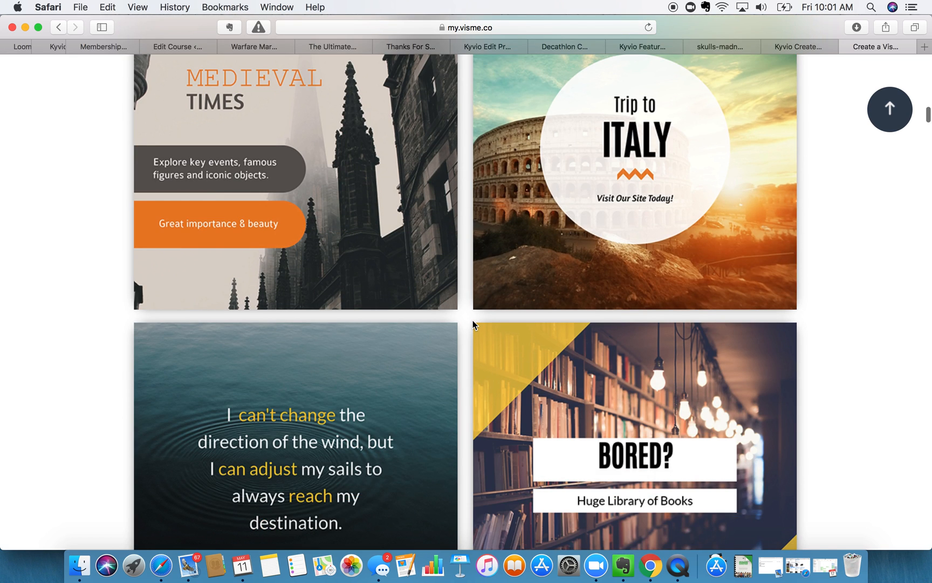
scroll(472, 323, "down", 8)
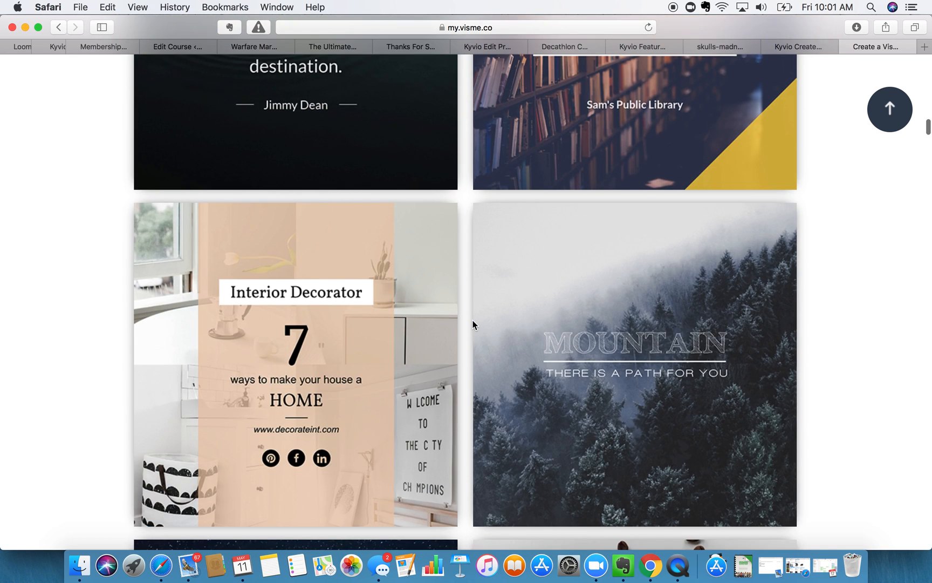
scroll(472, 322, "down", 8)
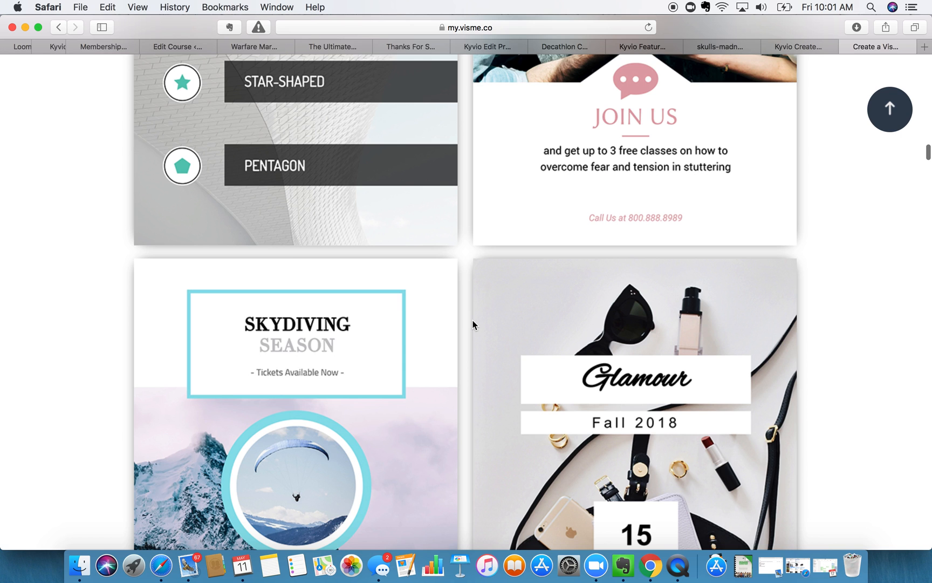
scroll(472, 325, "down", 3)
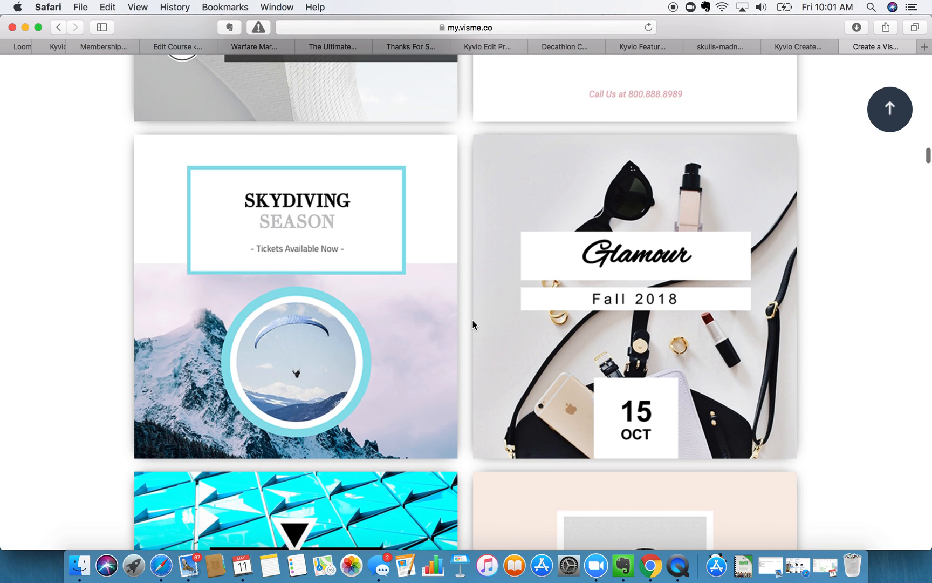
scroll(473, 319, "up", 20)
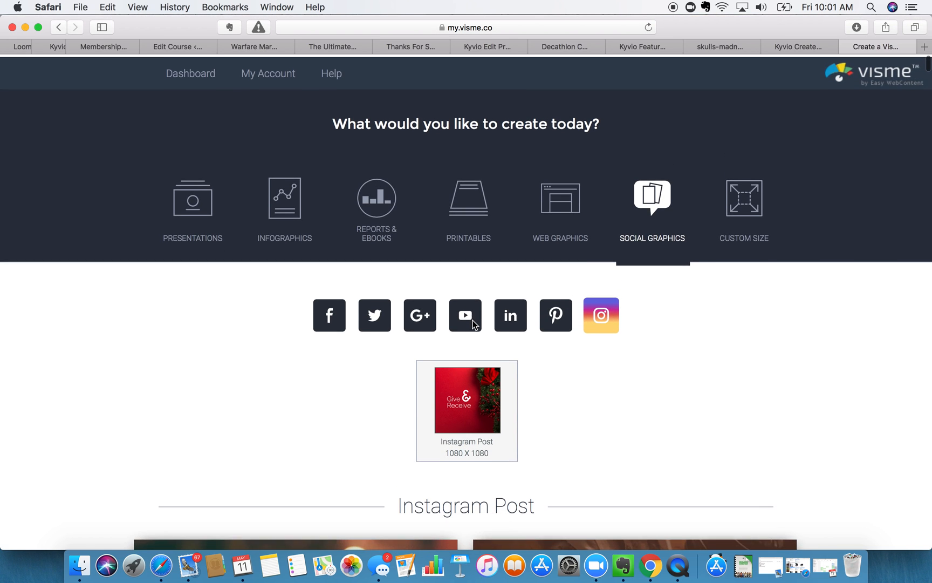
- Create a blank project with a custom 300 × 300 pixel canvas
left_click(761, 213)
left_click(334, 348)
type("300")
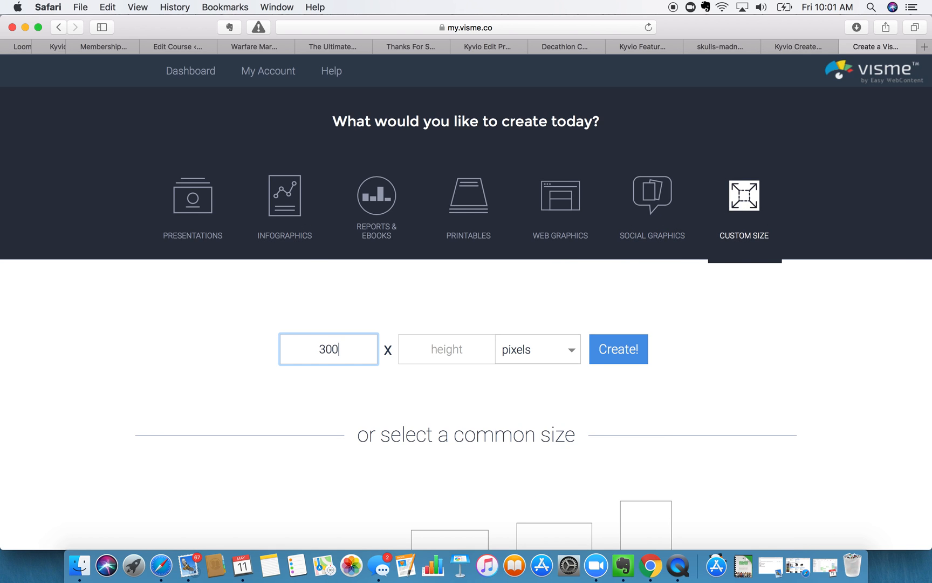
key("Tab")
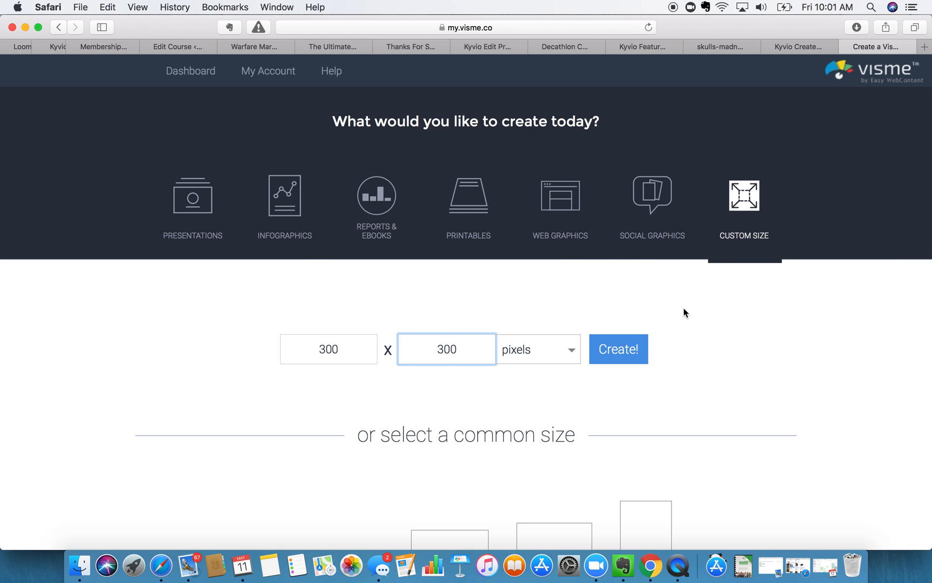
left_click(619, 348)
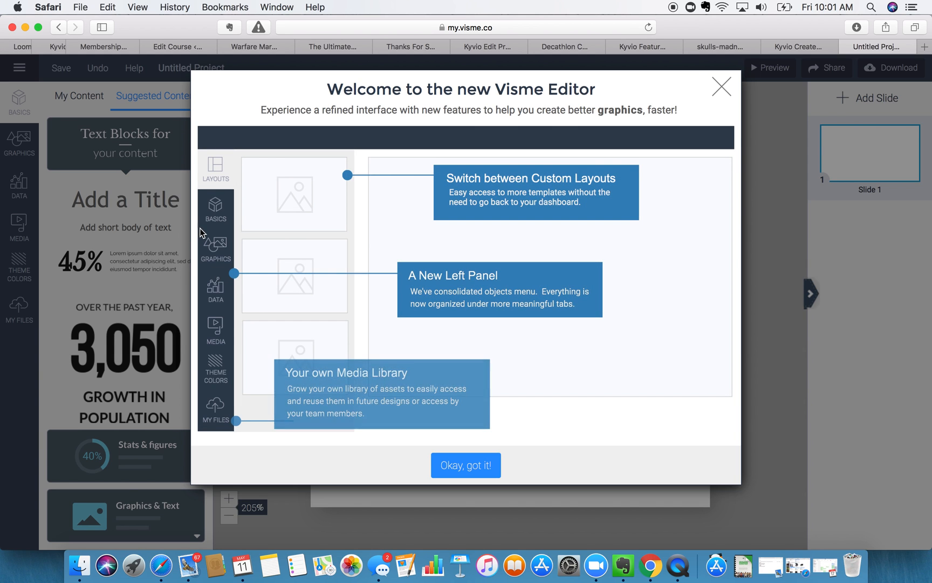
- Dismiss the welcome tour and search the free Photos library for 'workout'
left_click(724, 81)
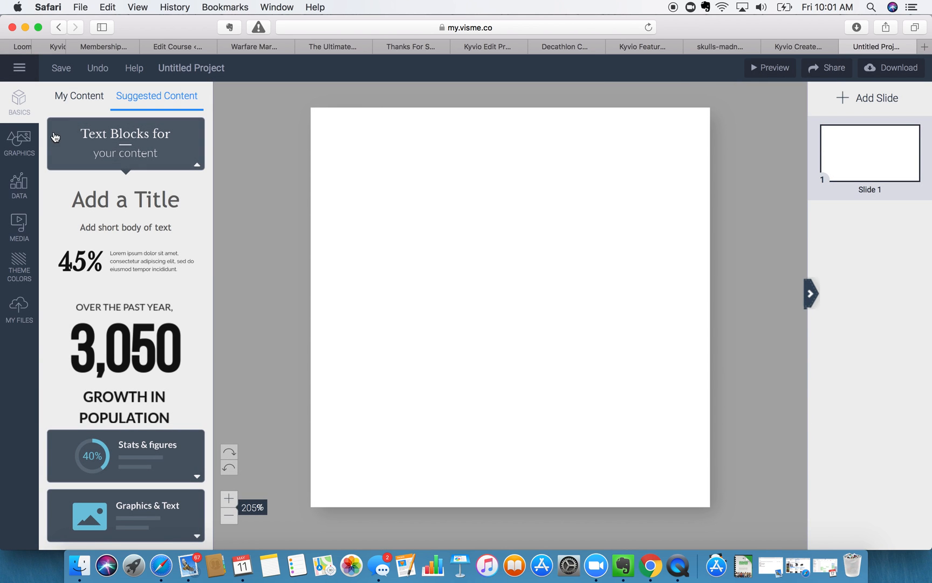
left_click(22, 148)
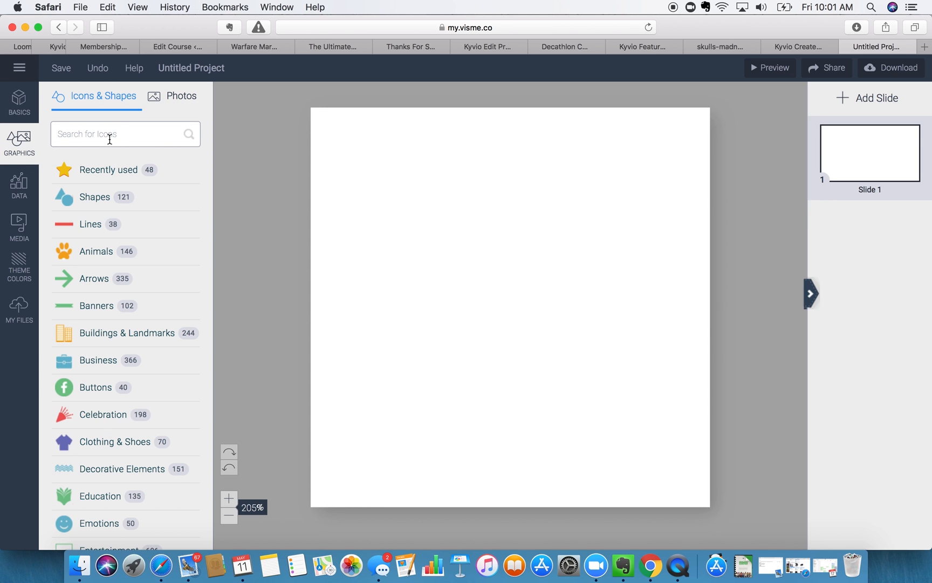
left_click(167, 108)
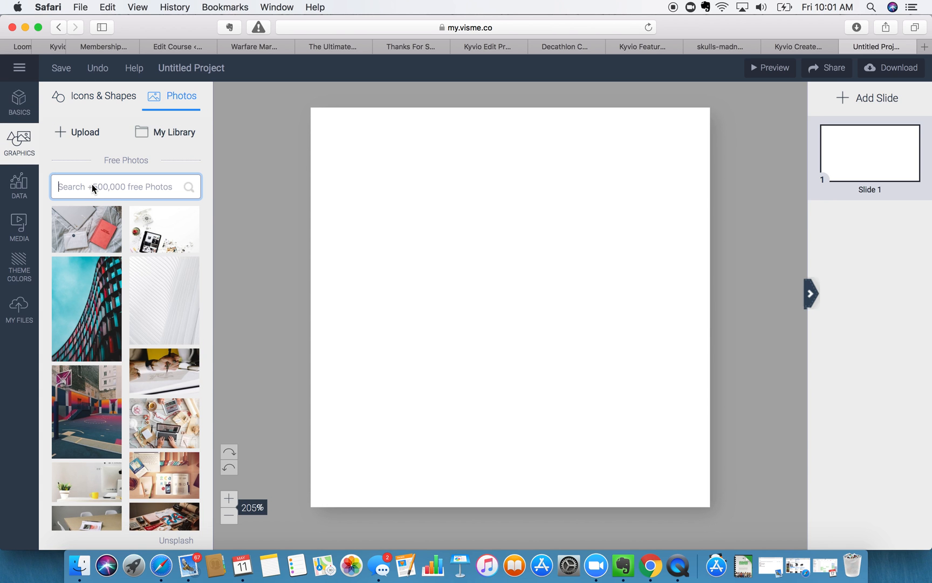
type("workout")
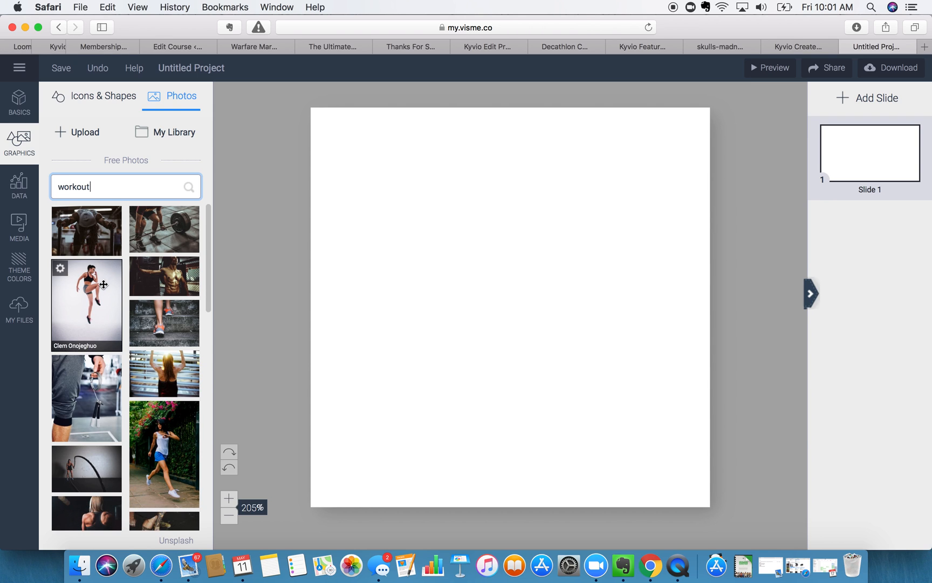
- Swap the jumping-woman photo for the photo of two women exercising
left_click(98, 288)
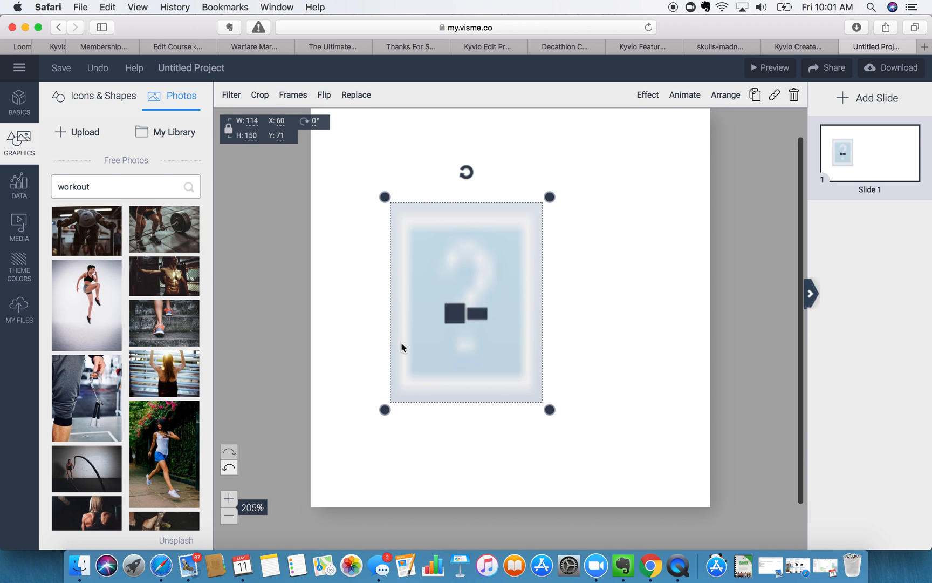
scroll(105, 357, "down", 15)
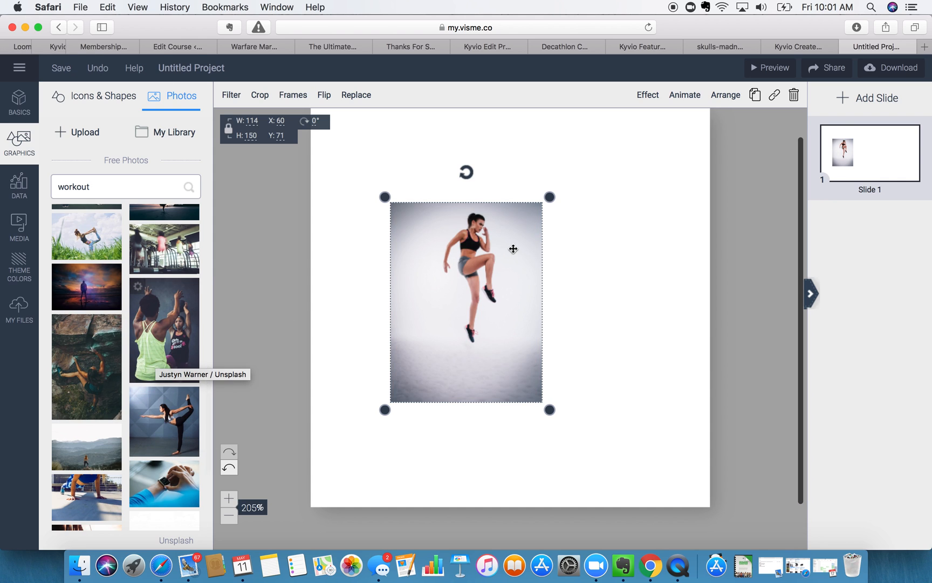
left_click(794, 95)
left_click(158, 331)
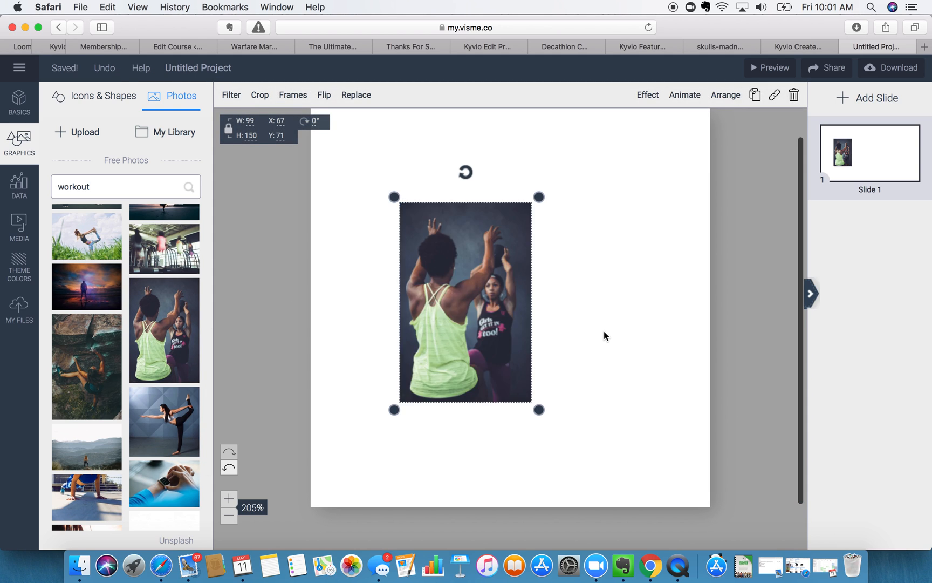
- Move the photo to the top-left and enlarge it to 231 × 351 to fill the canvas height
left_click_drag(495, 326, 398, 218)
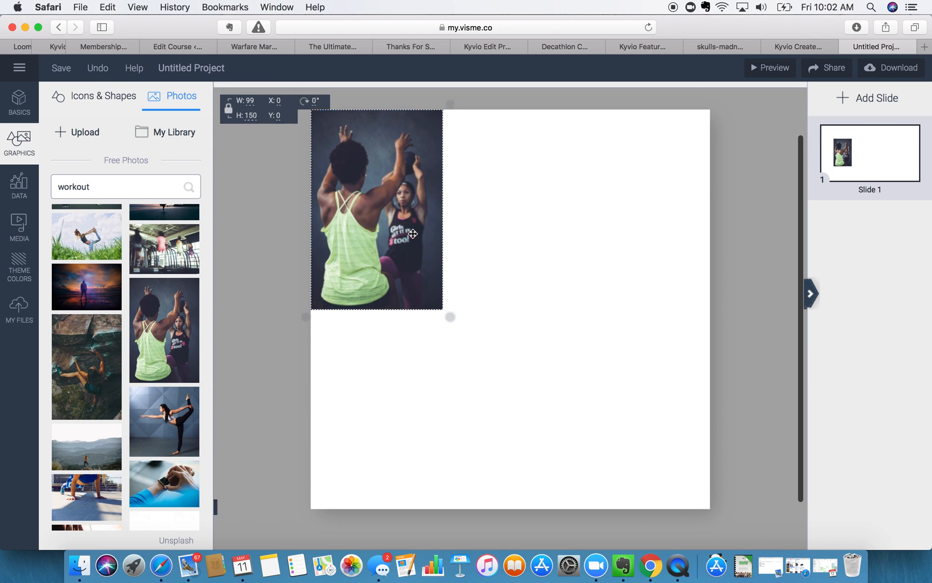
left_click_drag(448, 317, 626, 579)
left_click_drag(373, 313, 373, 256)
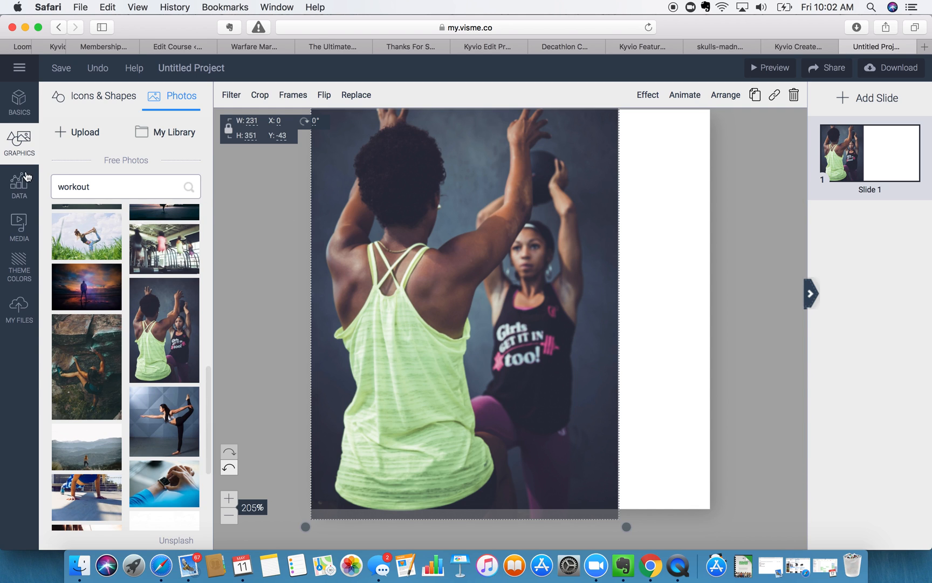
- Add the teal tabbed shape, enlarge it to 300 × 300 and move it to the slide's right side
left_click(97, 97)
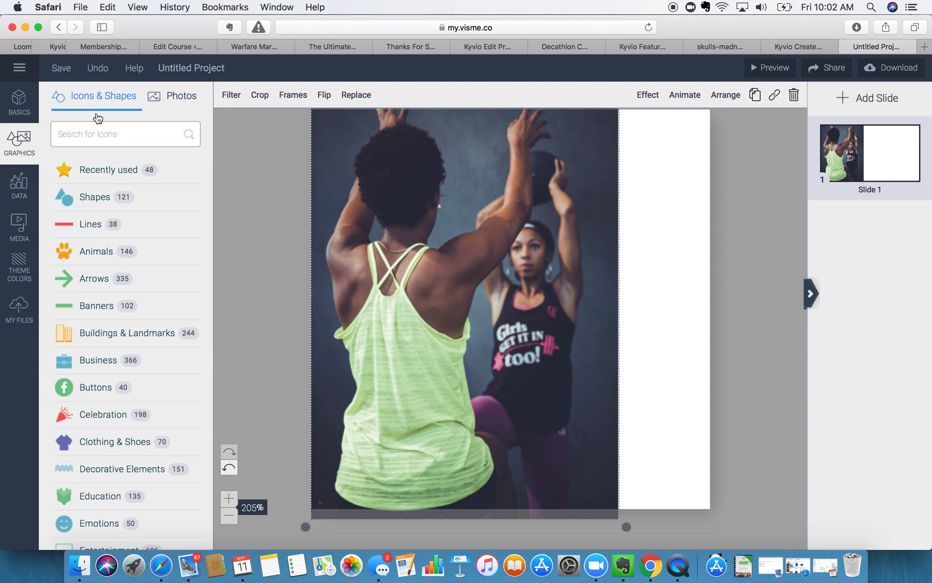
left_click(98, 198)
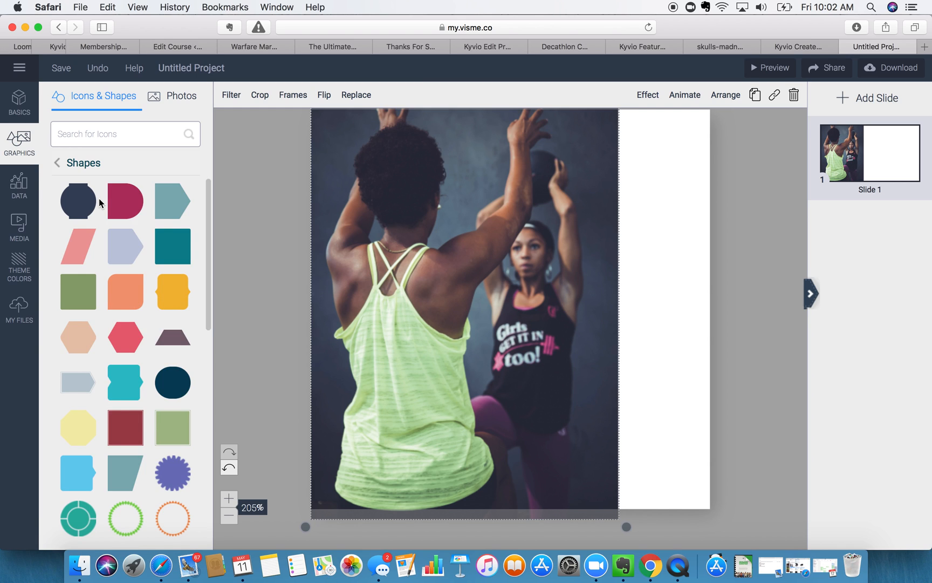
left_click(126, 377)
left_click_drag(593, 432, 715, 241)
scroll(704, 245, "up", 5)
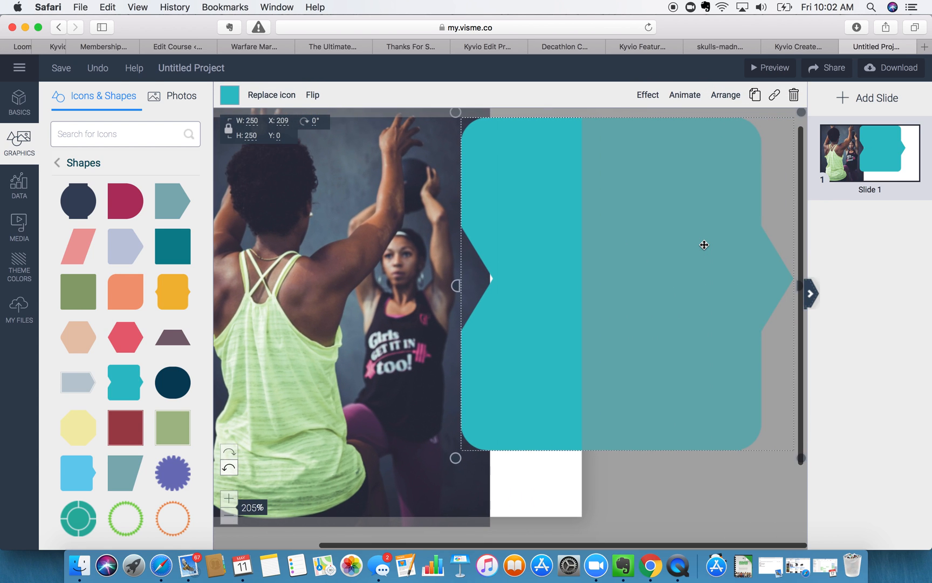
scroll(704, 245, "down", 2)
left_click_drag(455, 444, 373, 509)
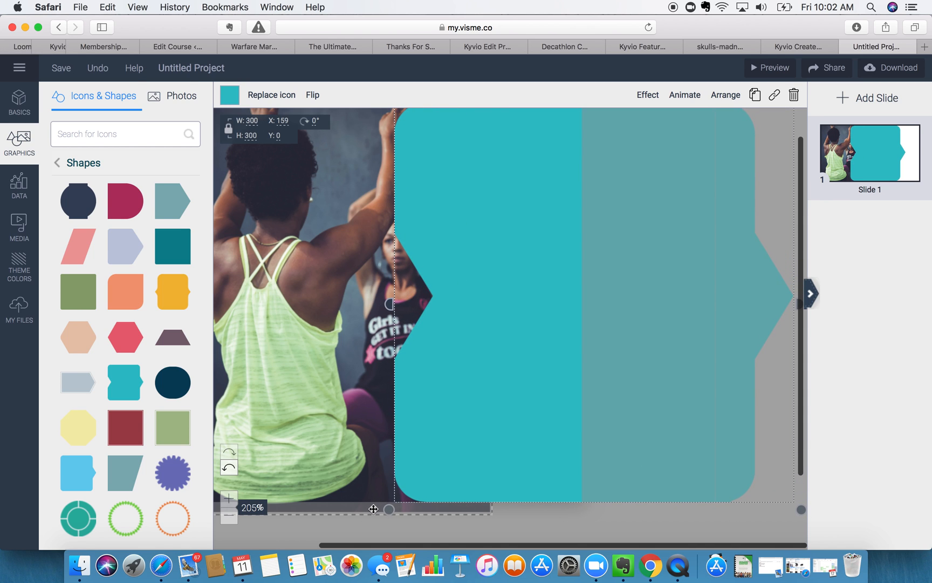
left_click_drag(450, 445, 500, 445)
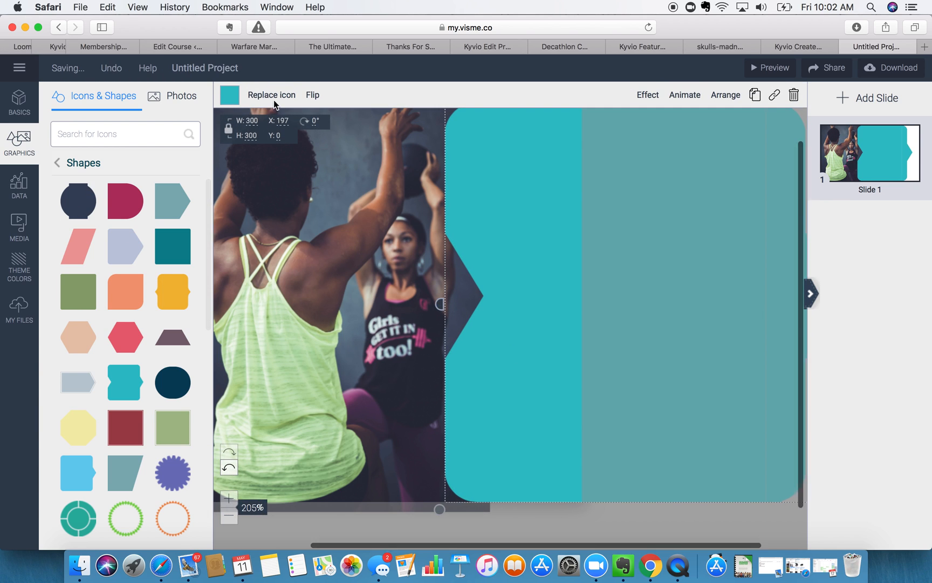
- Recolour the shape from teal to the dark navy brand swatch
left_click(232, 95)
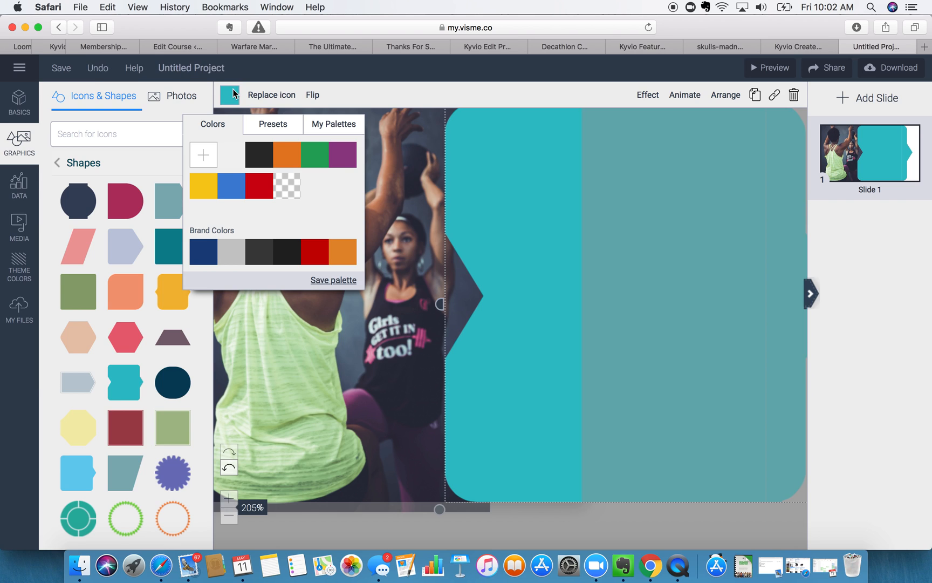
left_click(232, 192)
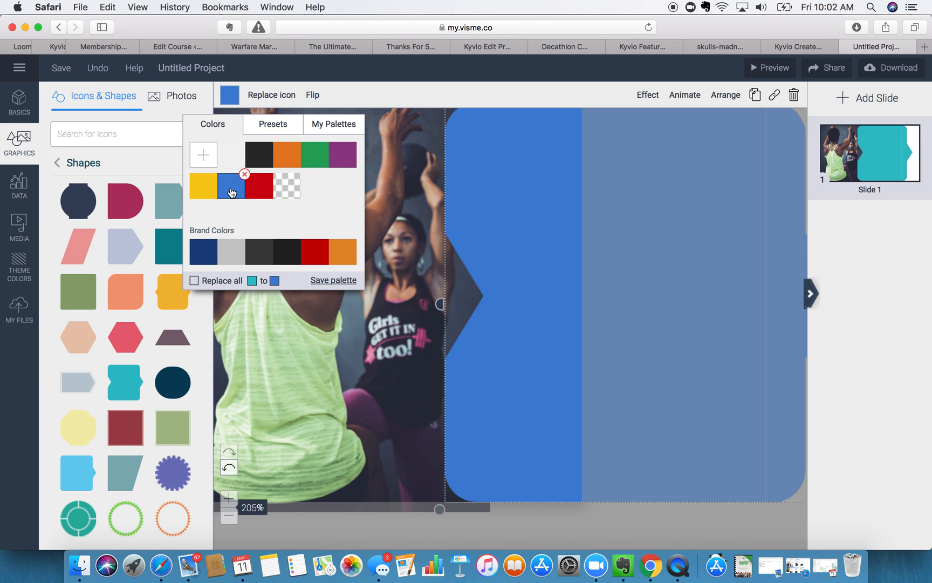
left_click(203, 252)
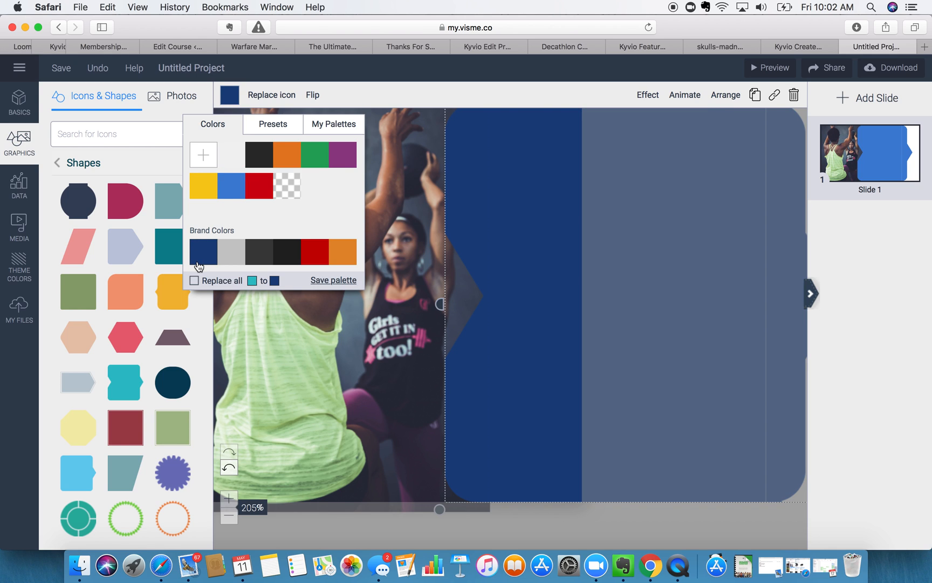
left_click(422, 88)
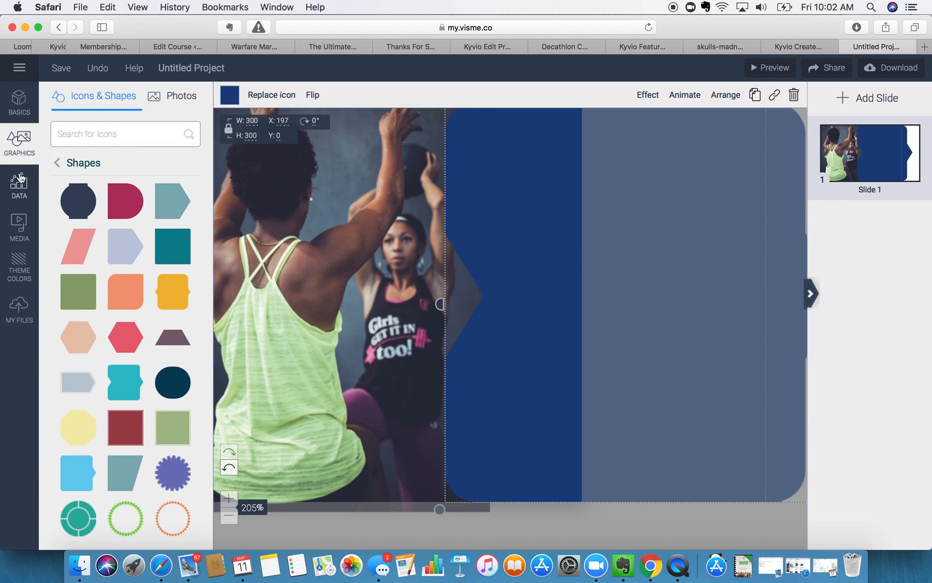
left_click(20, 104)
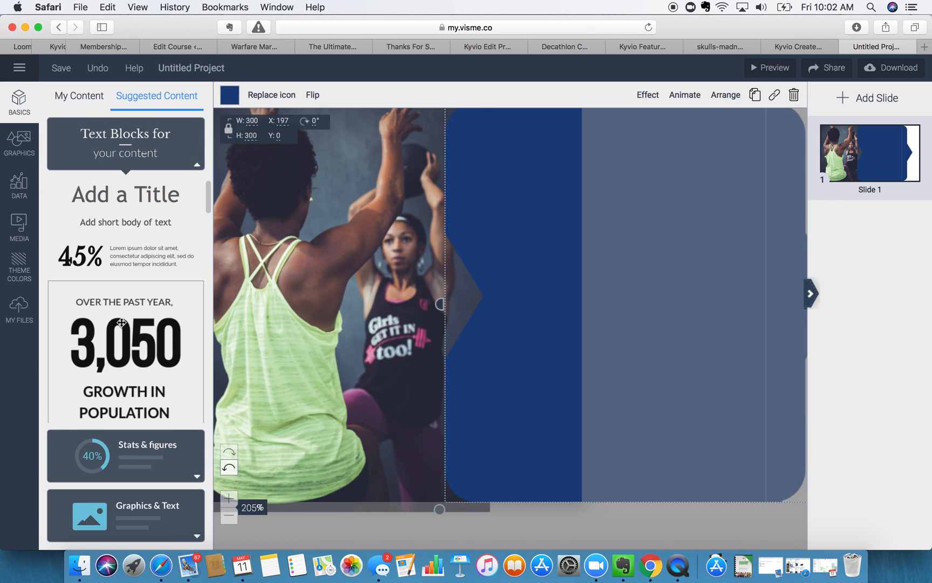
- Add a title text box and set its text colour to white
left_click(121, 206)
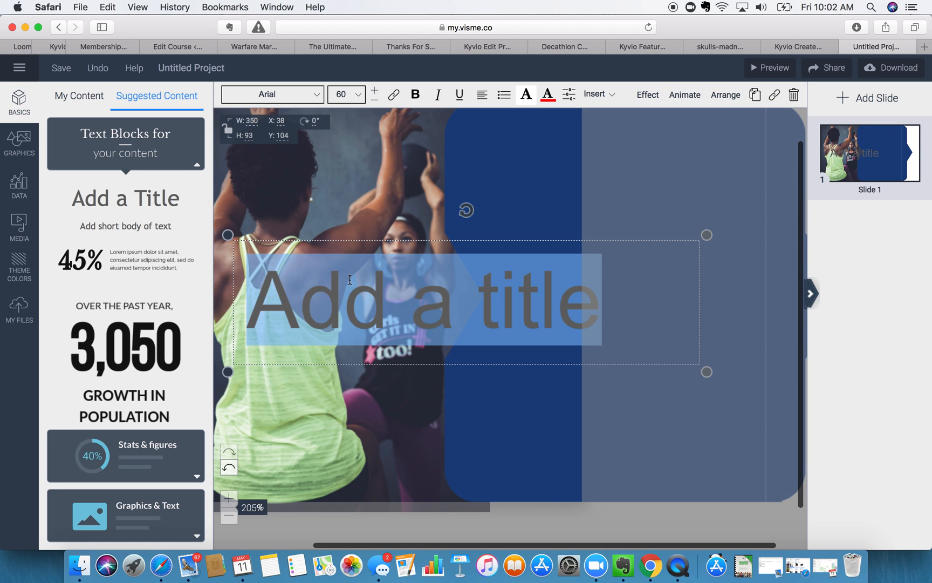
left_click(548, 95)
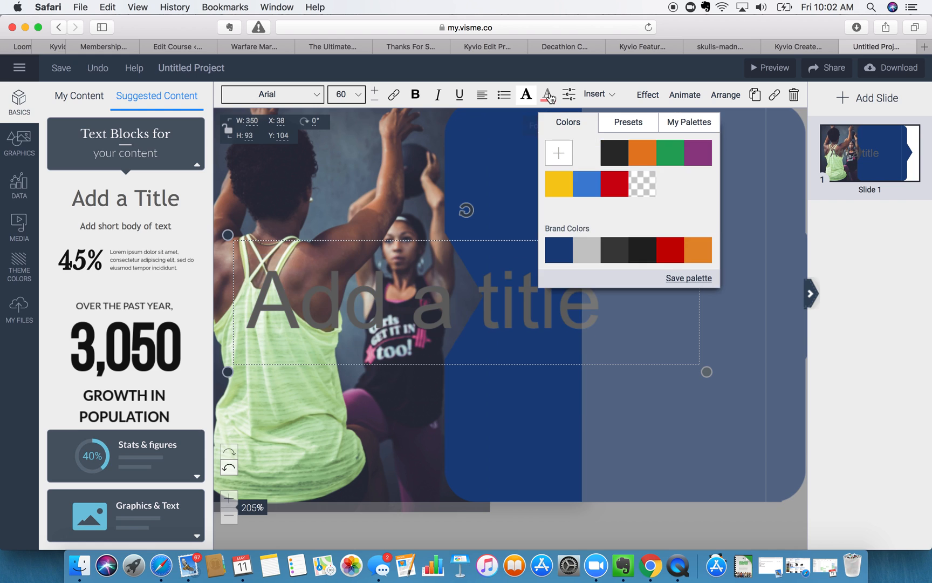
left_click(581, 154)
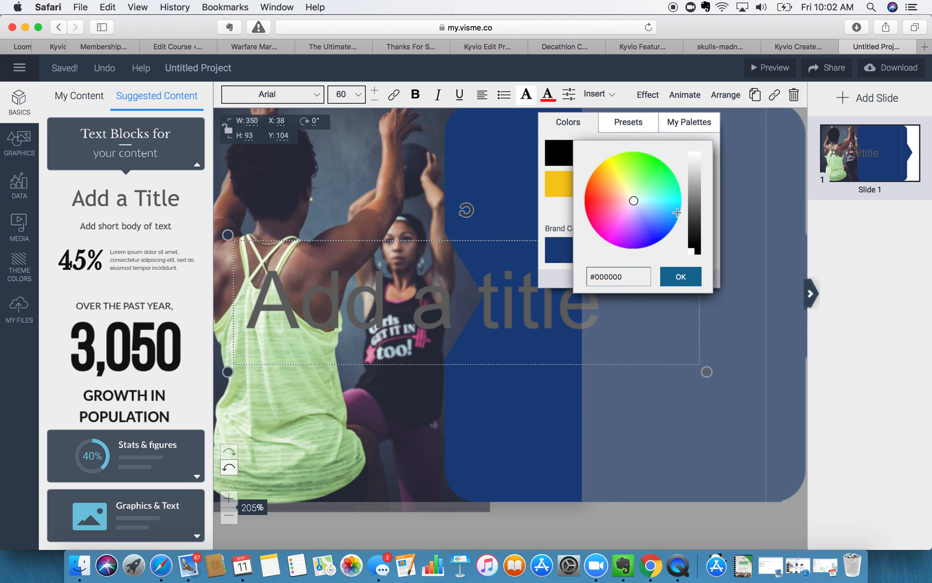
left_click(681, 276)
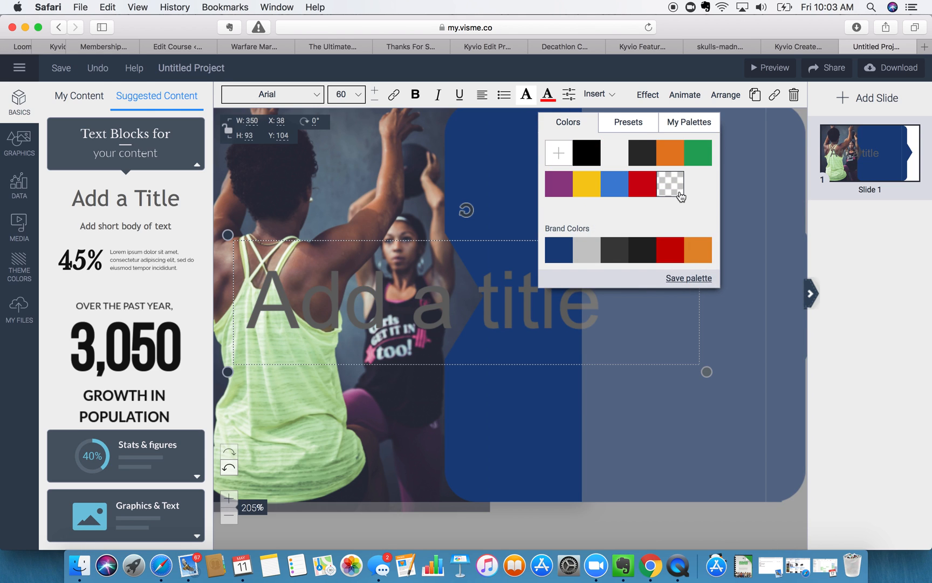
left_click(557, 158)
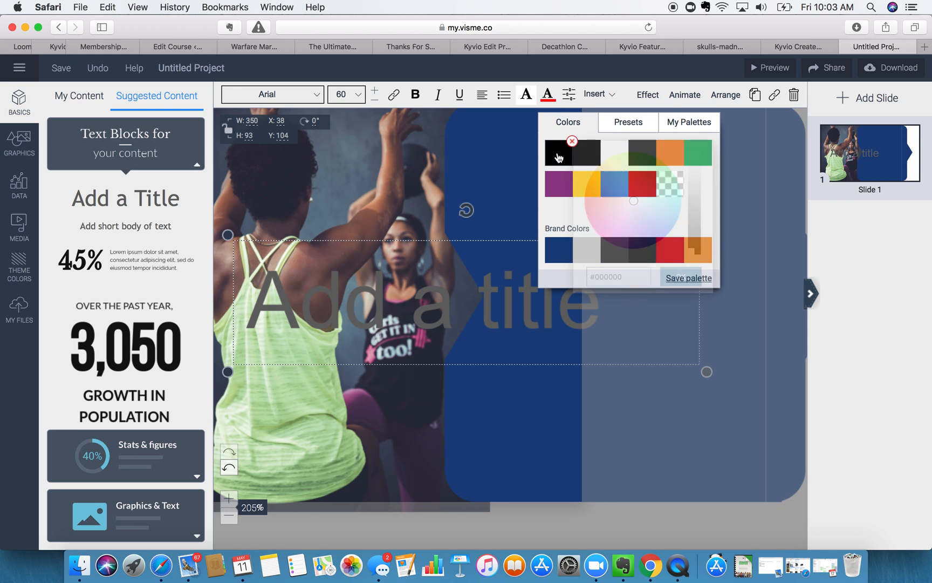
left_click_drag(695, 261, 695, 138)
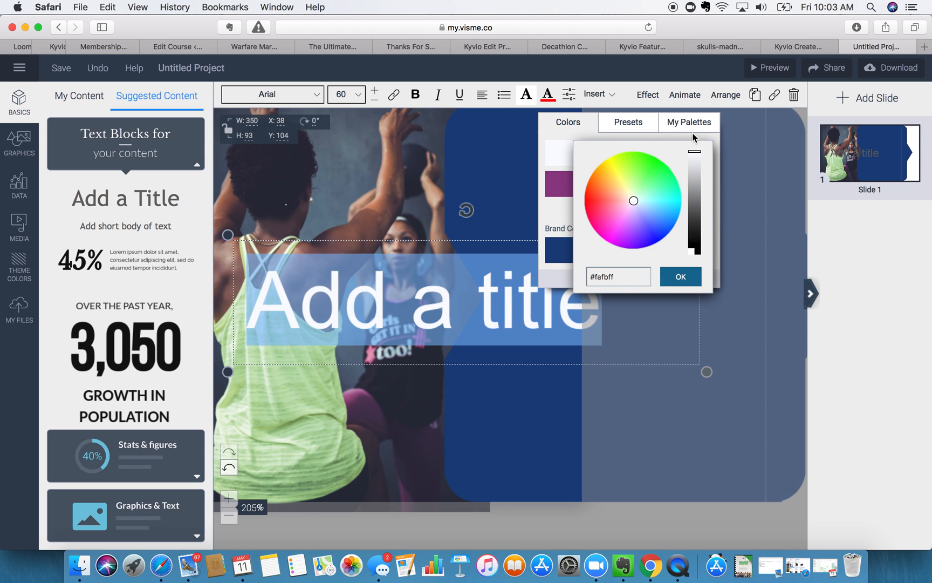
left_click(692, 276)
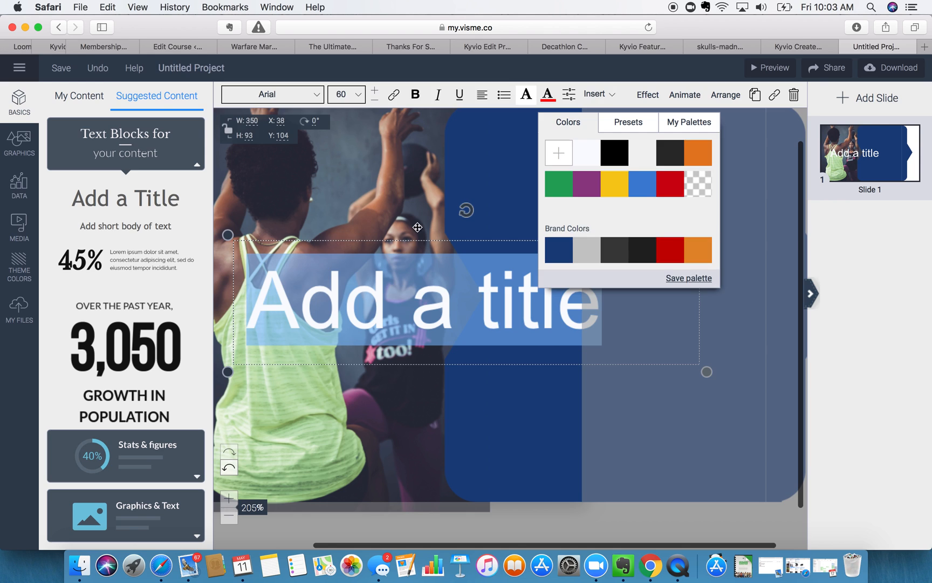
- Replace the title with MOVEMENT, rotate it to read vertically, and move it onto the blue panel
left_click(422, 243)
left_click(346, 314)
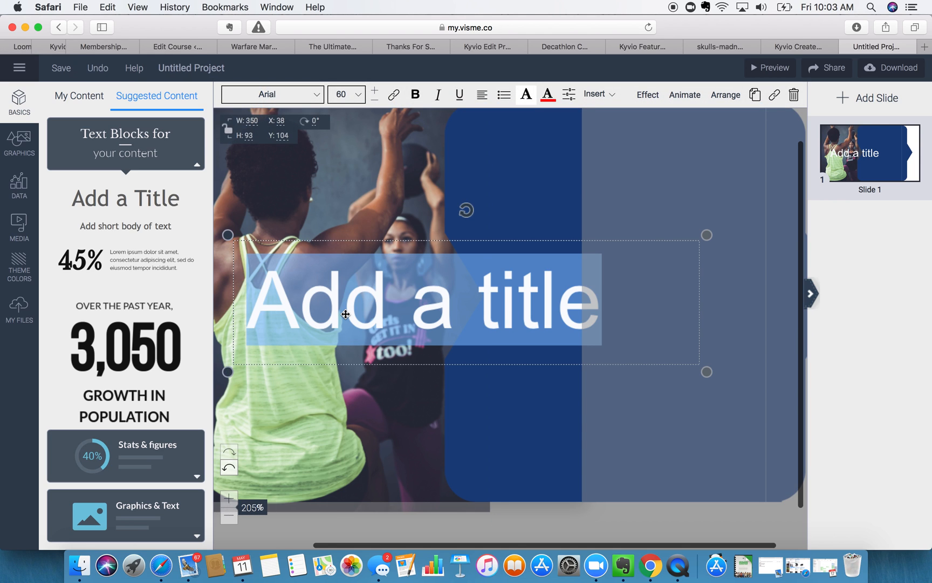
type("MOVEMENT")
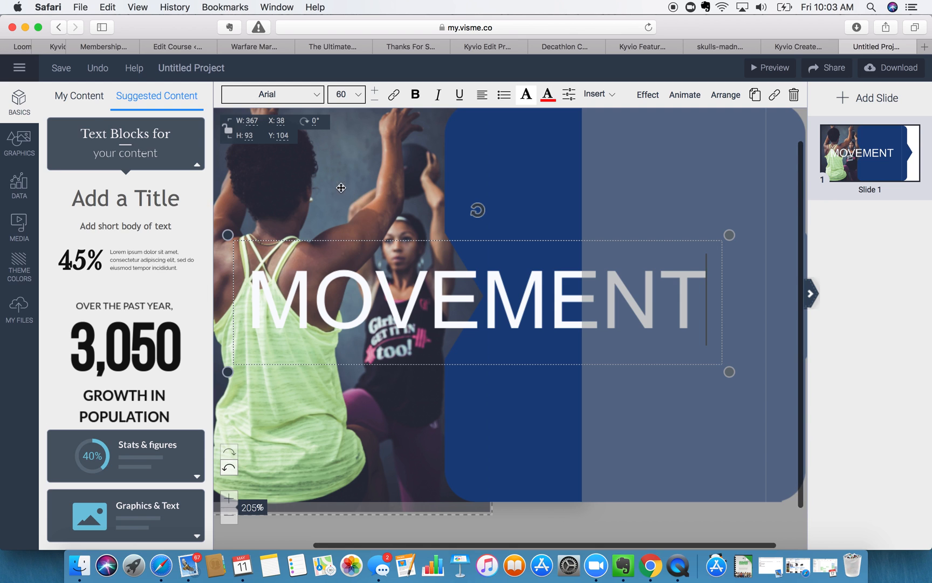
left_click(375, 101)
left_click(375, 101)
left_click_drag(384, 210, 243, 306)
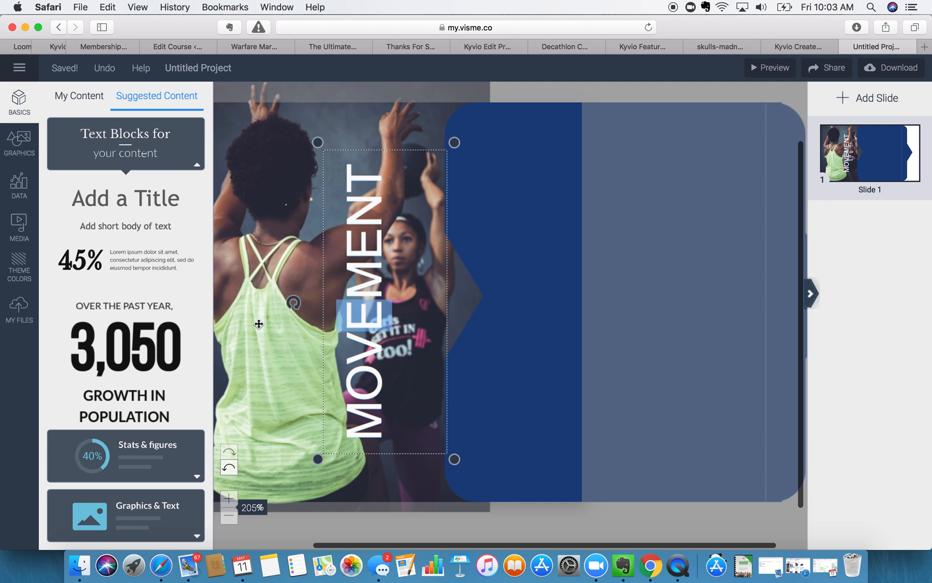
left_click(274, 120)
left_click_drag(363, 235, 537, 198)
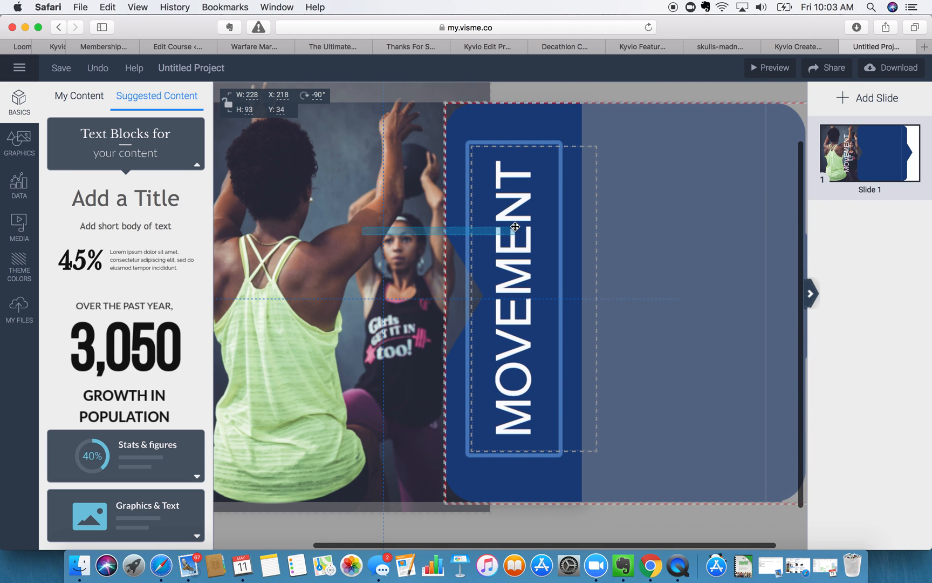
- Set MOVEMENT's font size to 48 and align it on the navy panel
double_click(537, 198)
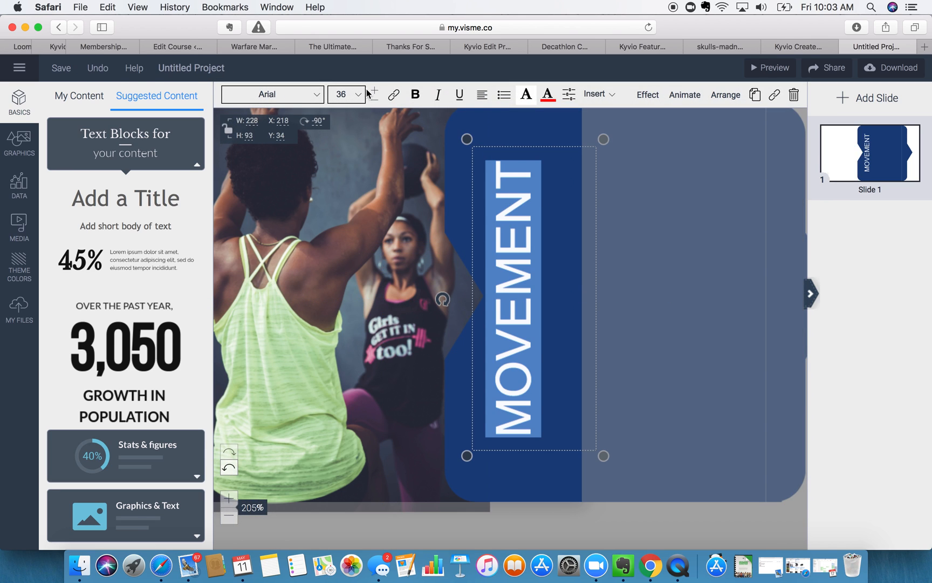
left_click(374, 91)
left_click(374, 91)
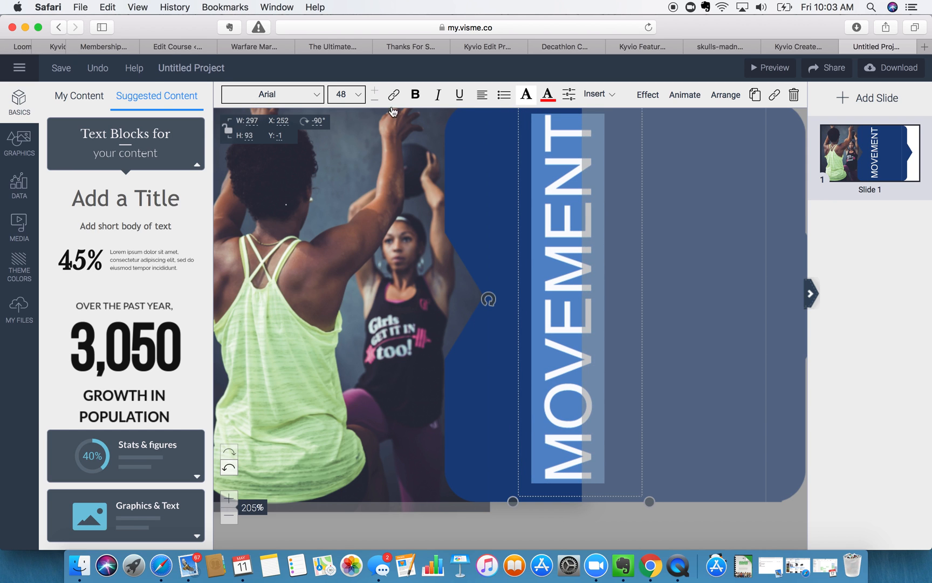
left_click(326, 376)
left_click_drag(545, 323, 518, 322)
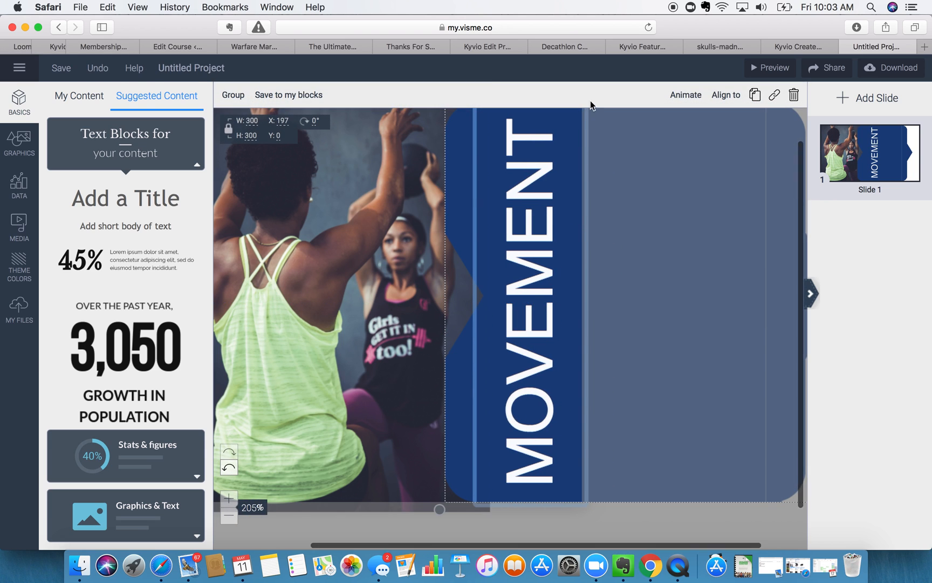
left_click(543, 532)
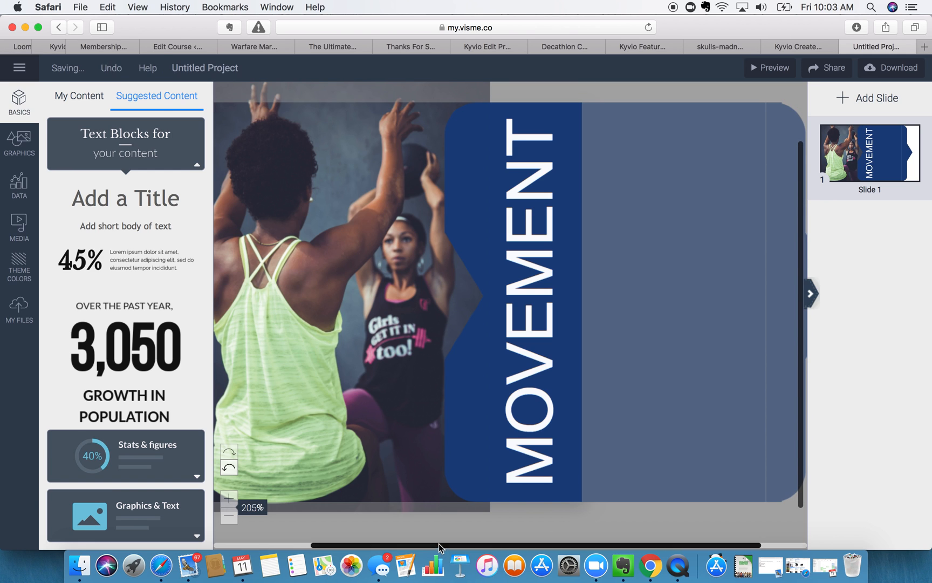
scroll(440, 540, "up", 2)
scroll(441, 539, "left", 2)
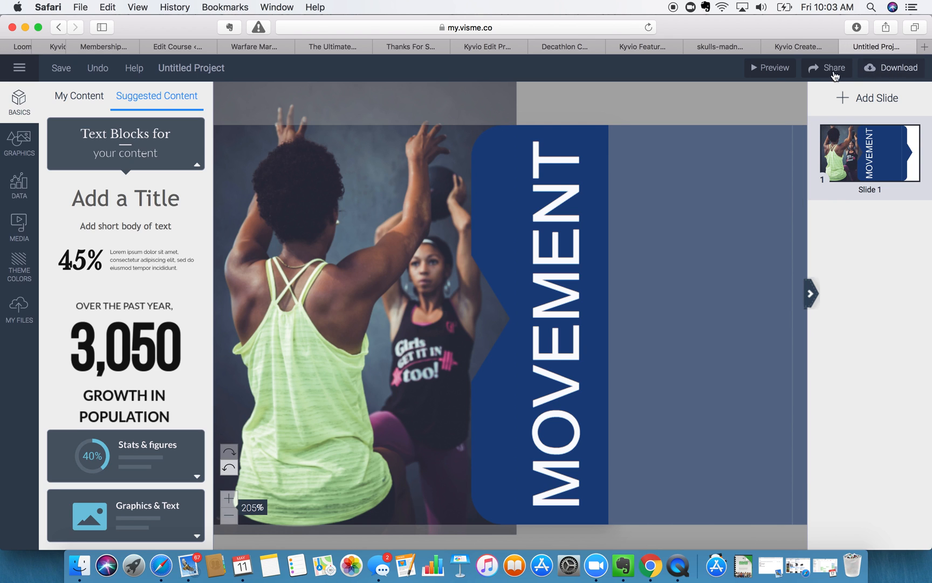
- Preview the slide, widen the MOVEMENT box so the whole word shows, and preview again
left_click(777, 72)
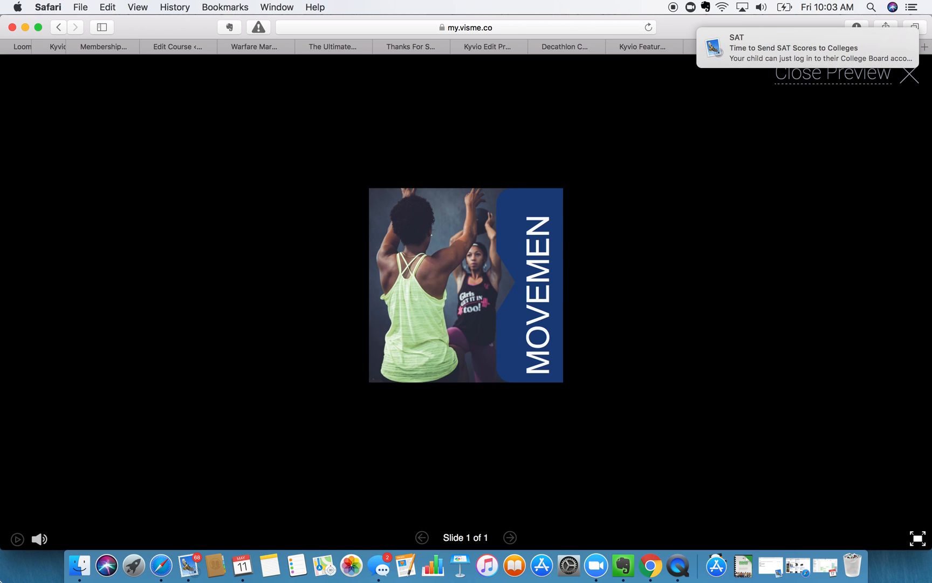
left_click(909, 76)
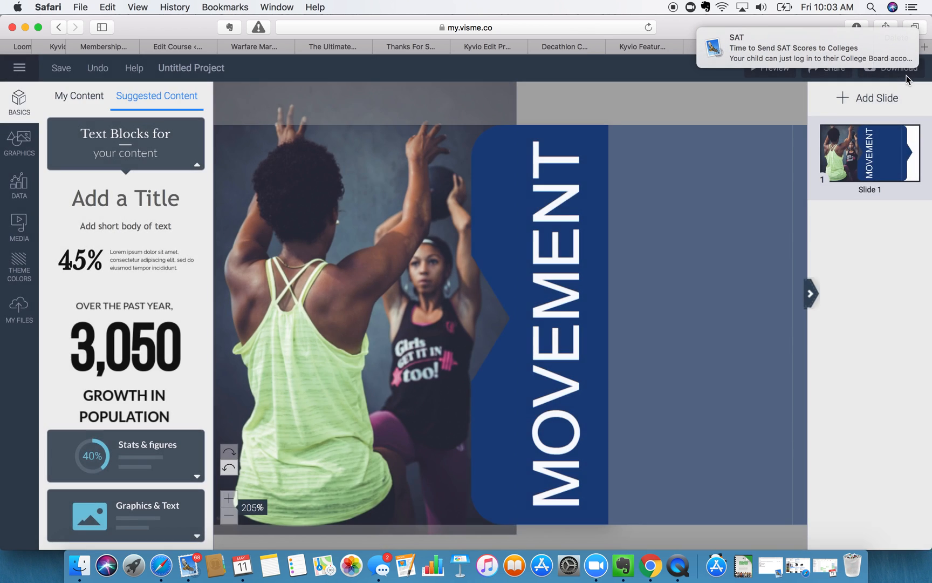
left_click(584, 216)
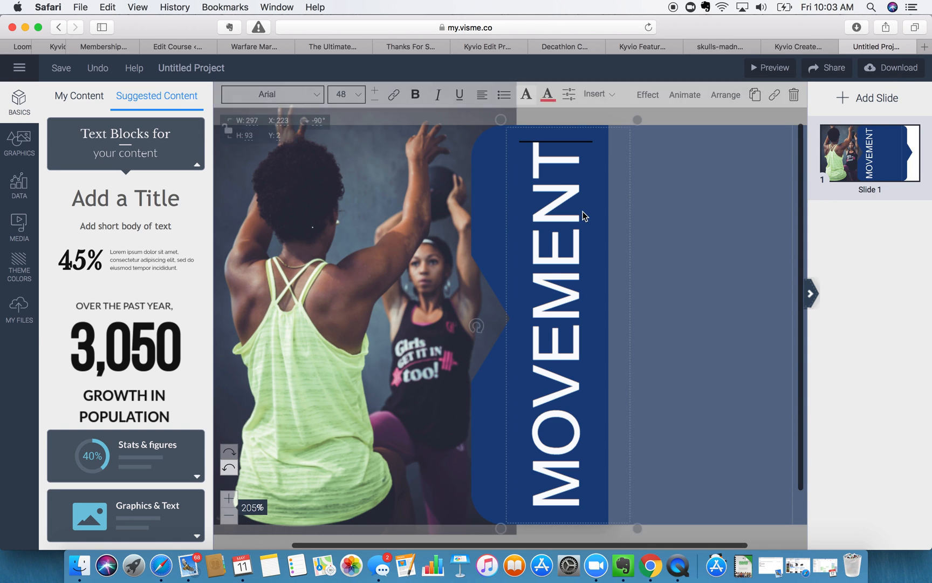
left_click_drag(501, 119, 496, 85)
left_click(783, 67)
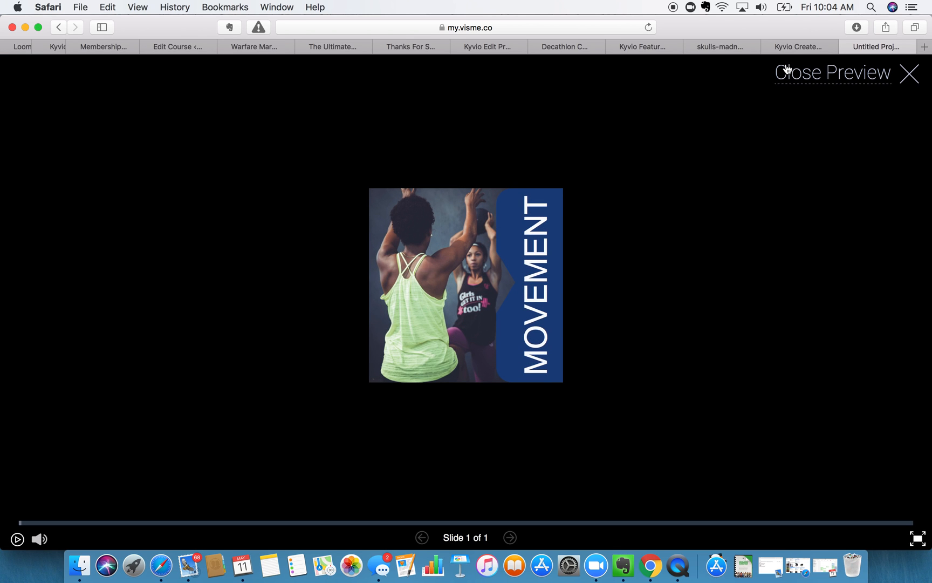
left_click(843, 79)
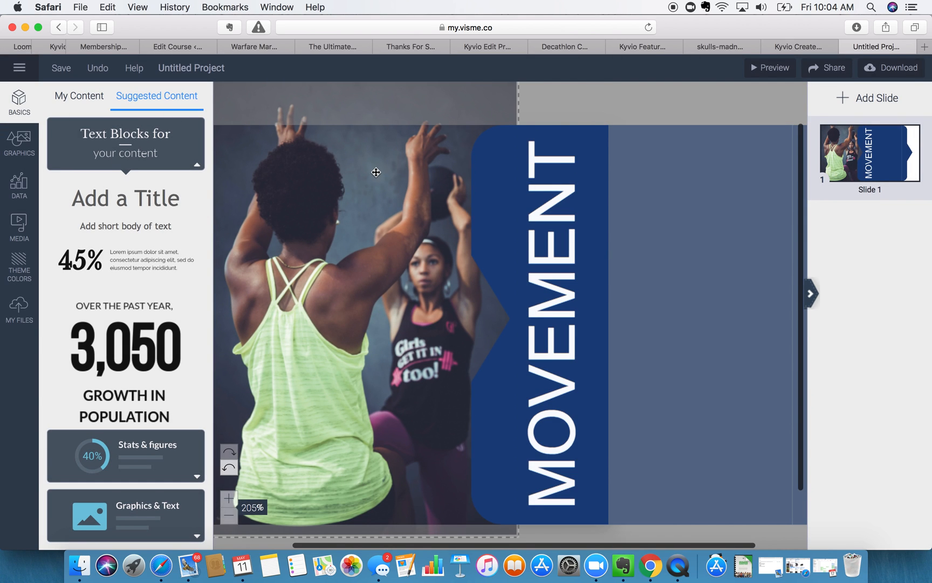
- Select the blue tab shape and drag it left over the workout photo
left_click(366, 187)
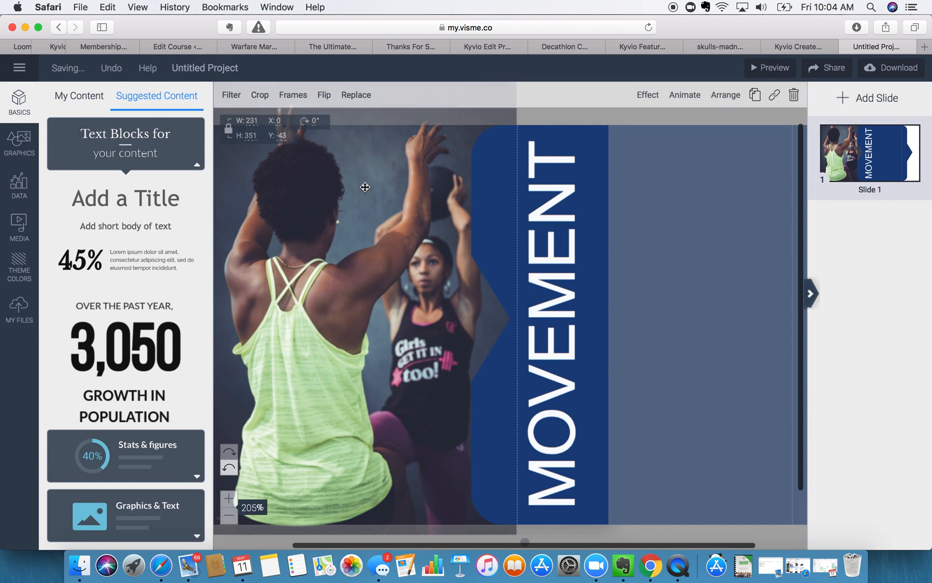
left_click(642, 96)
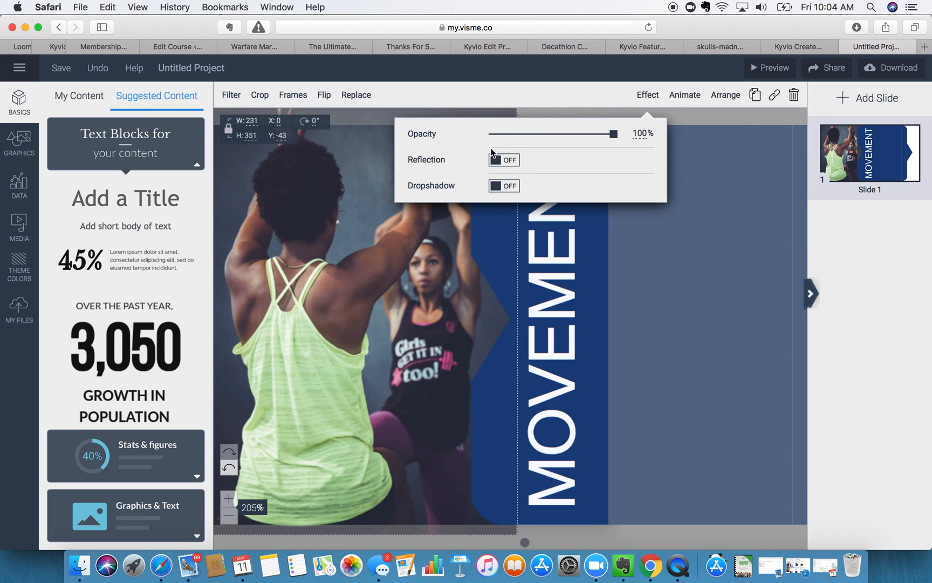
left_click(541, 110)
left_click(542, 110)
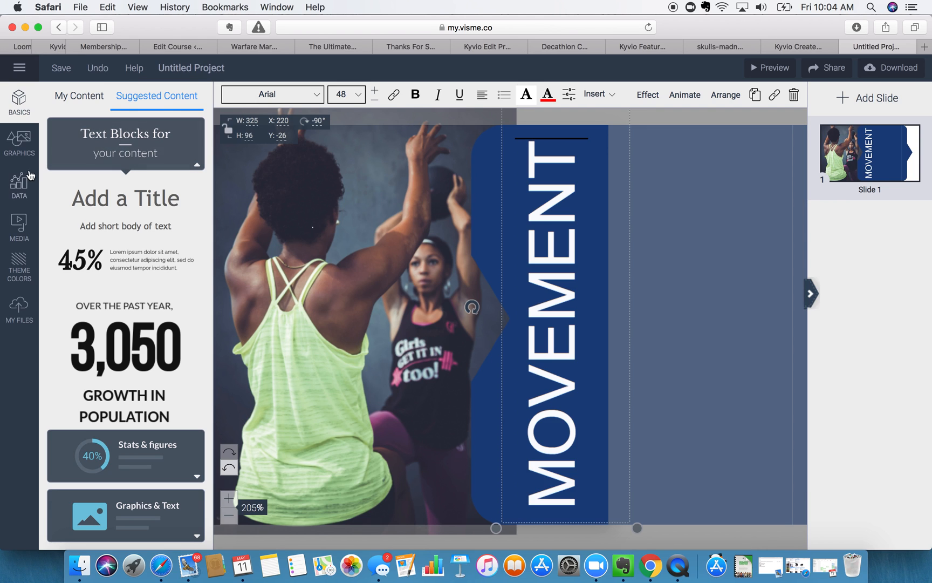
left_click(488, 186)
left_click(468, 167)
left_click(641, 202)
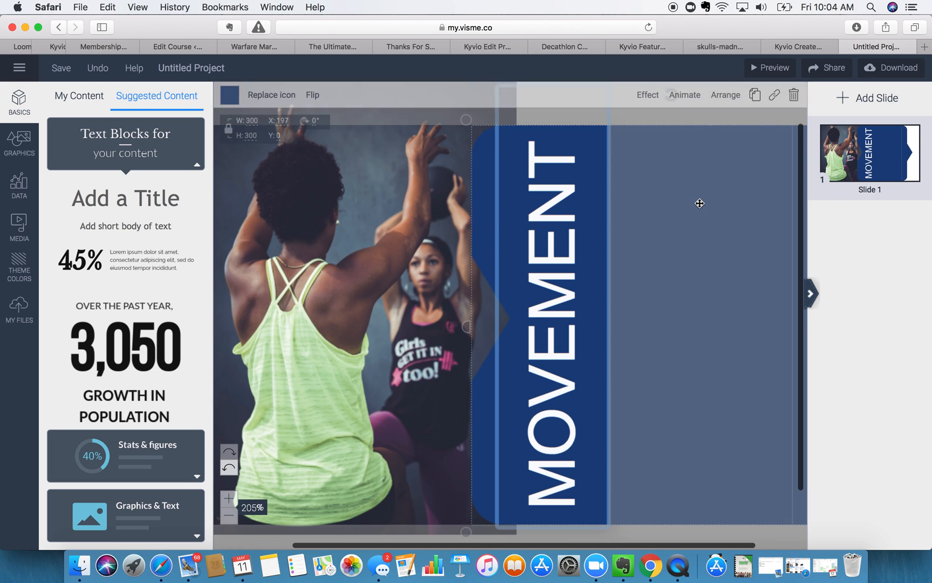
left_click_drag(700, 204, 464, 210)
- Zoom out to 125% and enlarge the blue shape to 433 by 433
scroll(464, 210, "left", 3)
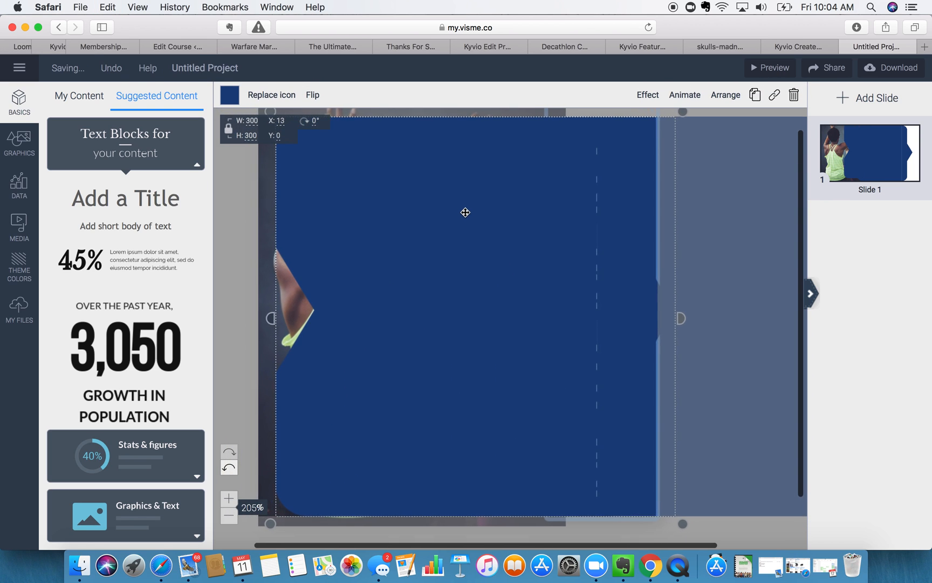
left_click(229, 516)
left_click(229, 516)
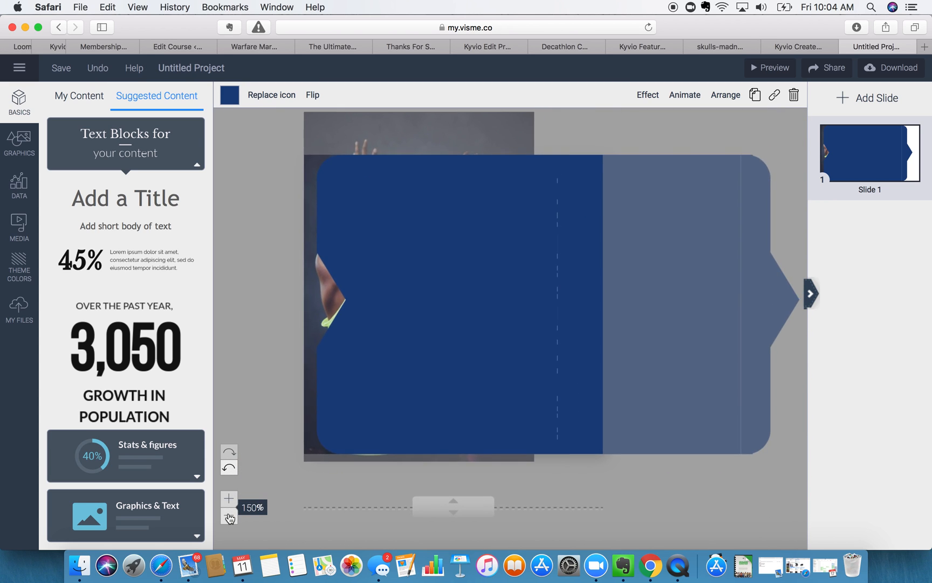
left_click(229, 516)
left_click_drag(497, 322, 433, 289)
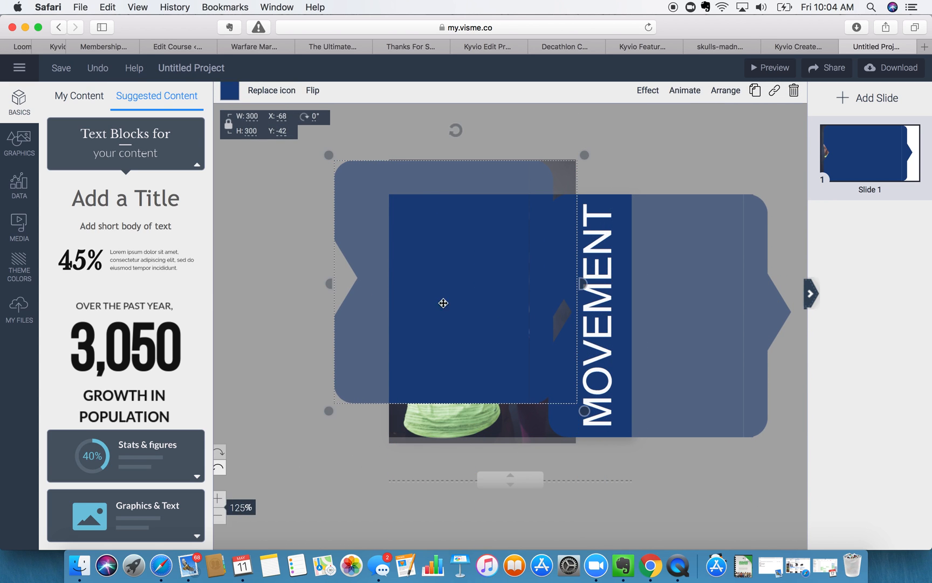
left_click_drag(597, 424, 722, 517)
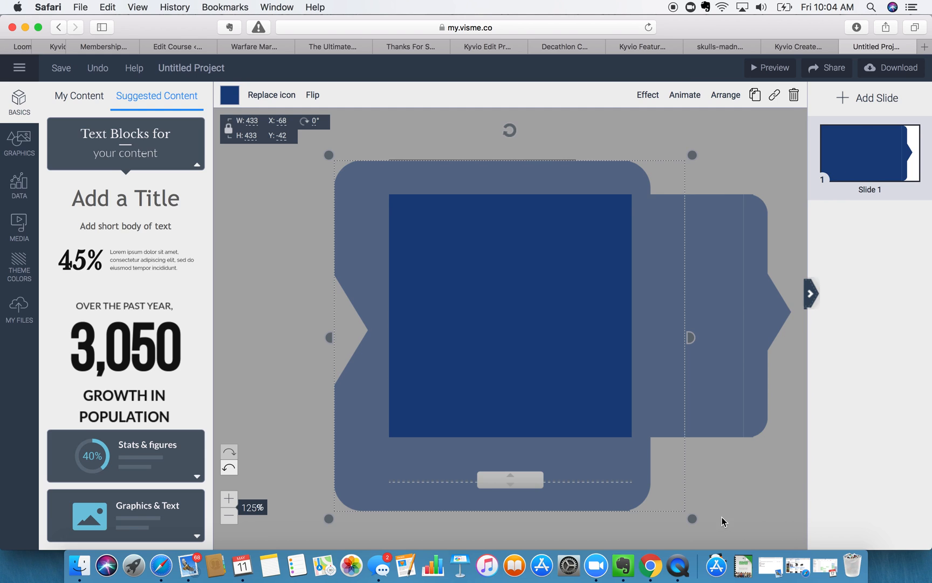
- Send the enlarged blue shape to the back, behind the photo
left_click(730, 95)
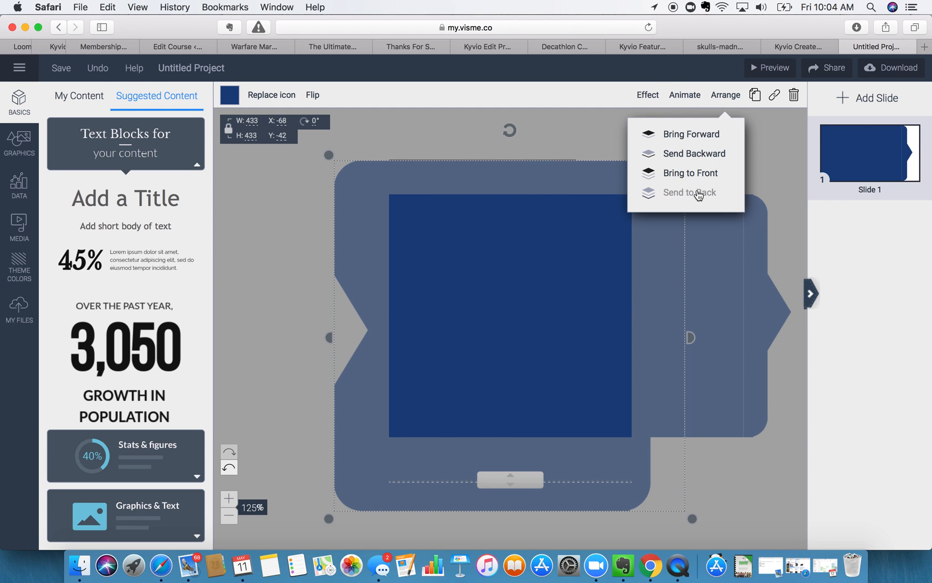
left_click(698, 194)
left_click(726, 95)
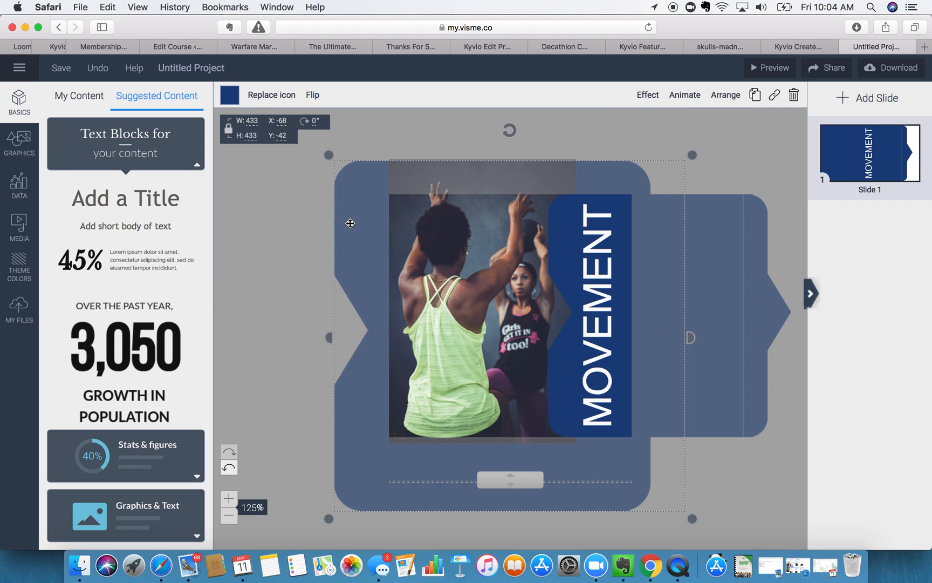
left_click(229, 95)
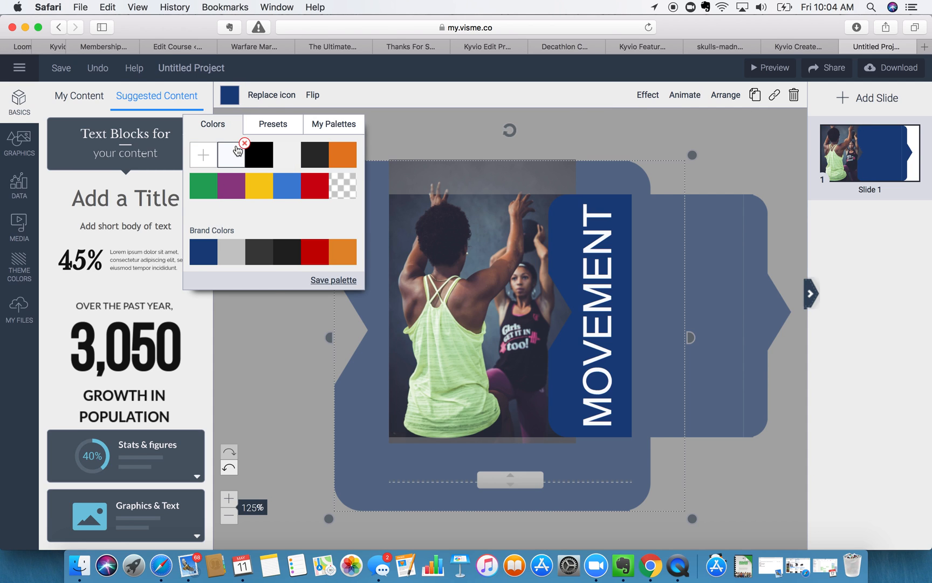
- Make the large backing shape white
left_click(238, 151)
left_click(422, 131)
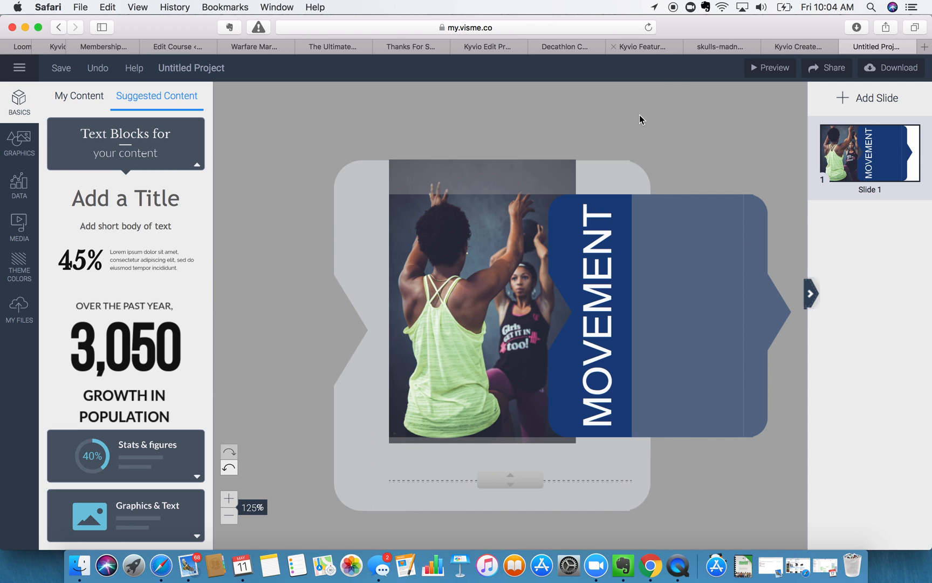
left_click(409, 193)
left_click(678, 100)
left_click(679, 101)
left_click(553, 127)
- Lower the workout photo's opacity to 64%
left_click(456, 344)
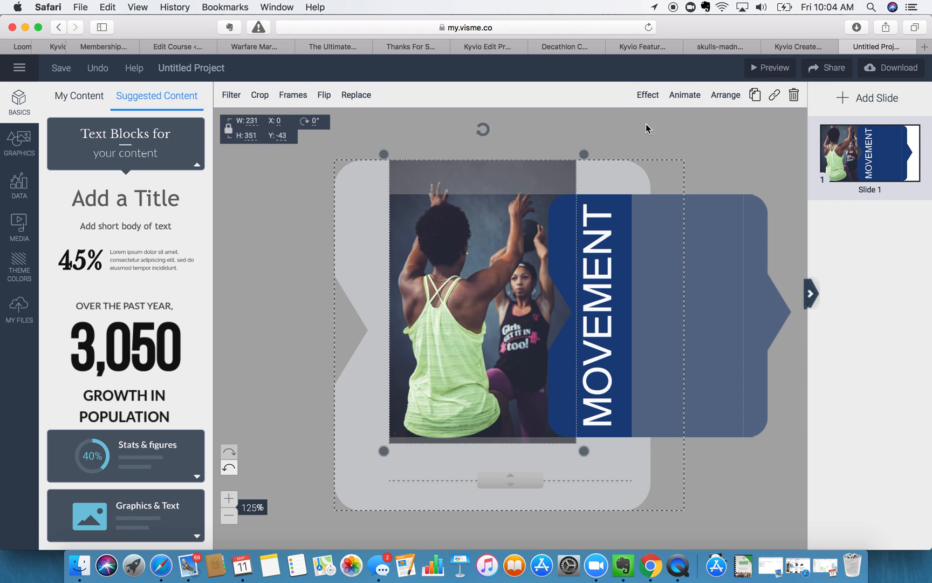
left_click(641, 95)
left_click_drag(613, 139, 567, 143)
left_click(740, 130)
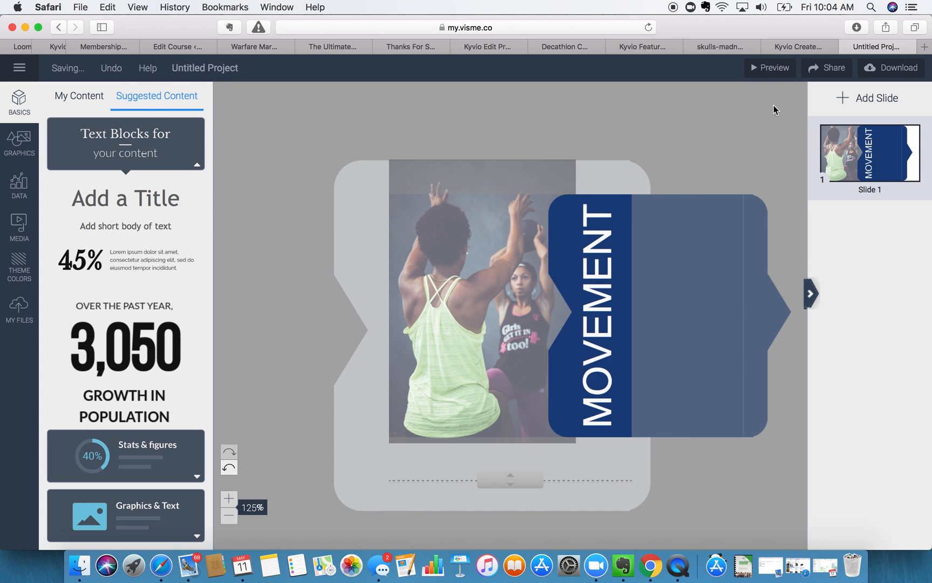
- Preview the finished slide, then download it as a JPG image
left_click(771, 68)
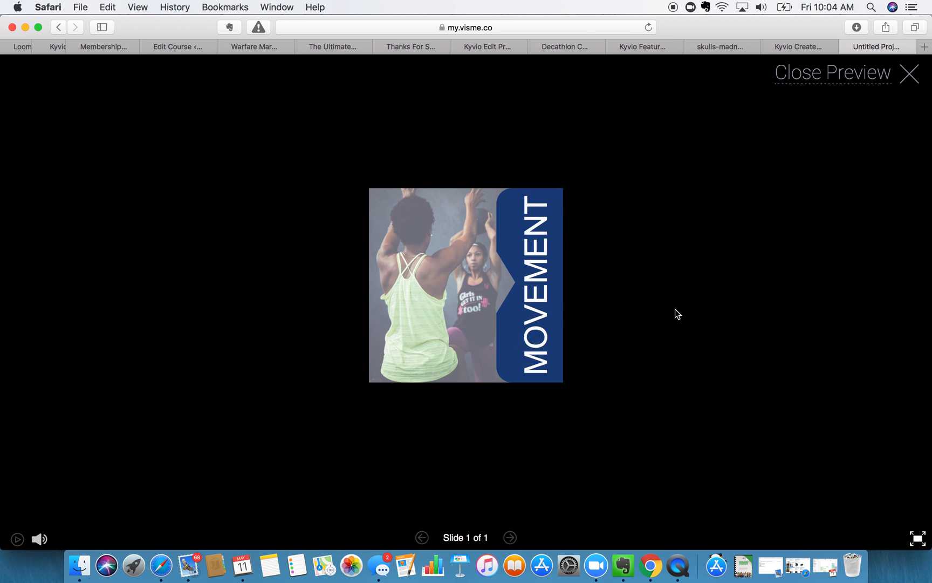
left_click(909, 74)
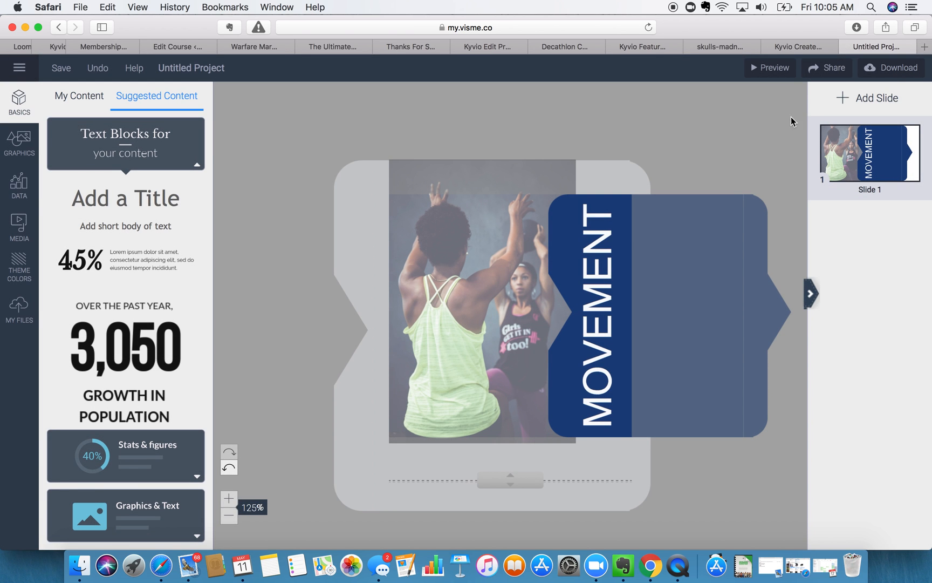
left_click(892, 67)
left_click(215, 287)
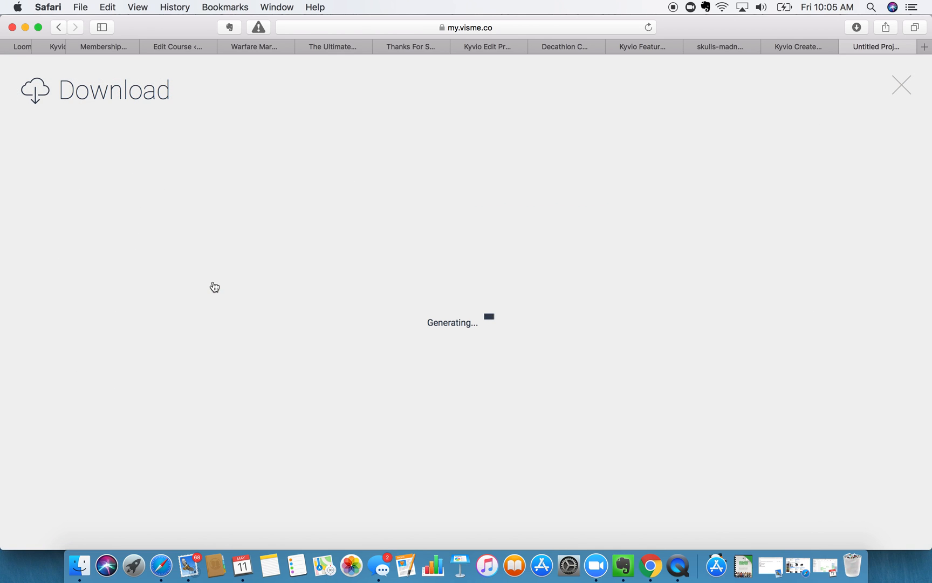
- From the product image picker, create a media folder named 'movement' and open it
left_click(797, 46)
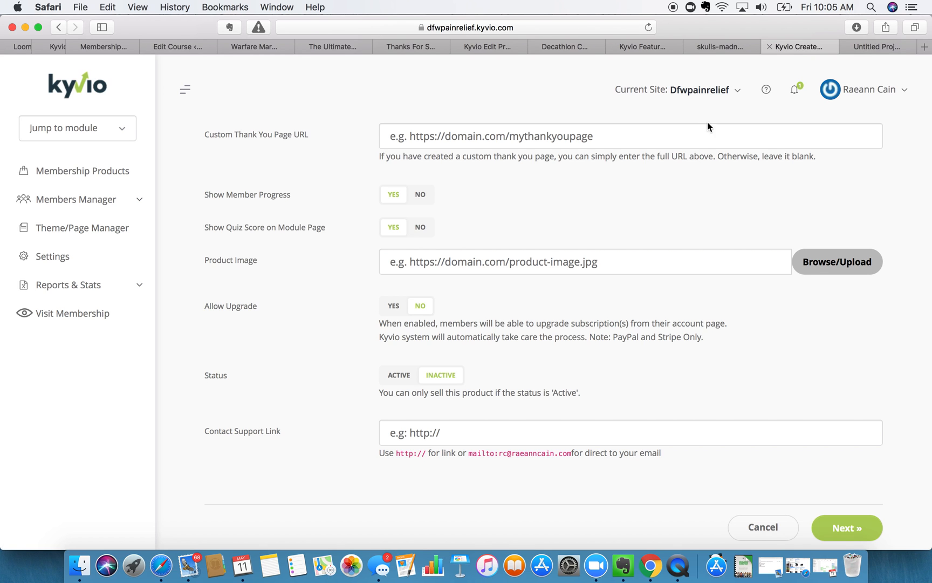
left_click(845, 266)
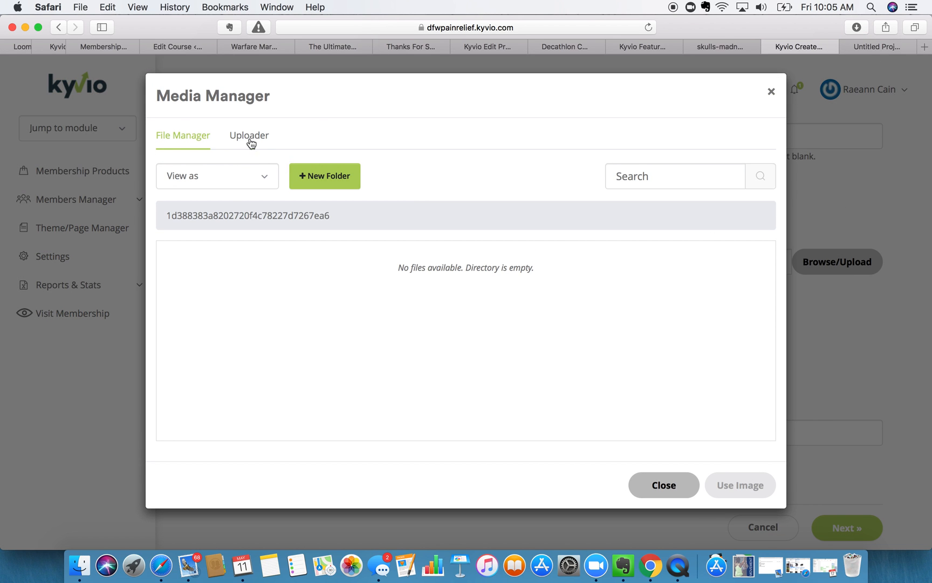
left_click(320, 178)
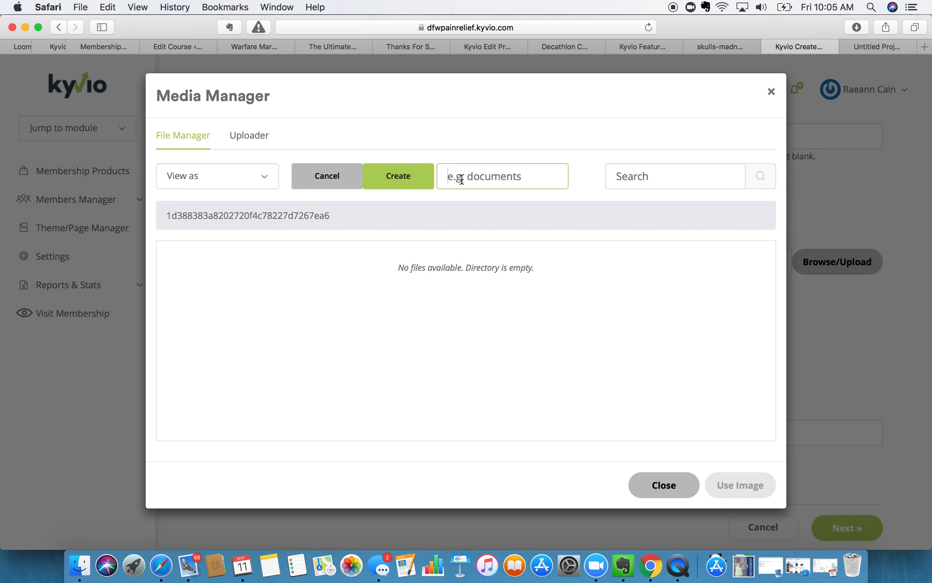
type("MO")
key("BackSpace")
key("BackSpace")
type("movement")
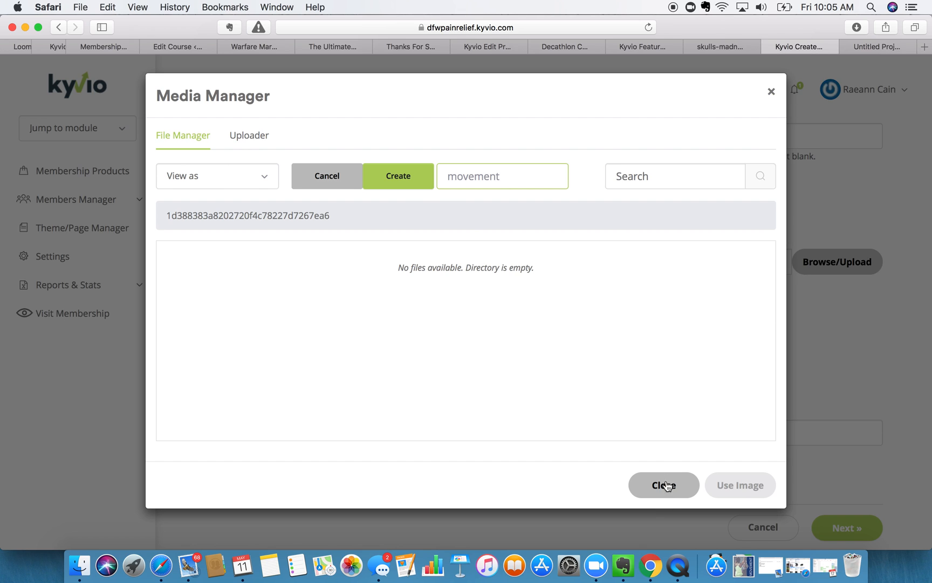
left_click(415, 187)
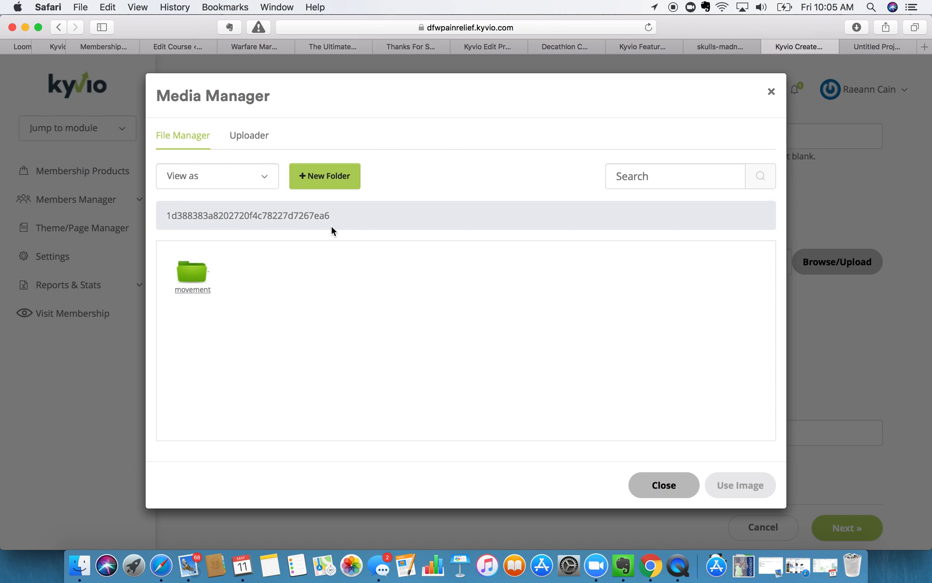
left_click(189, 282)
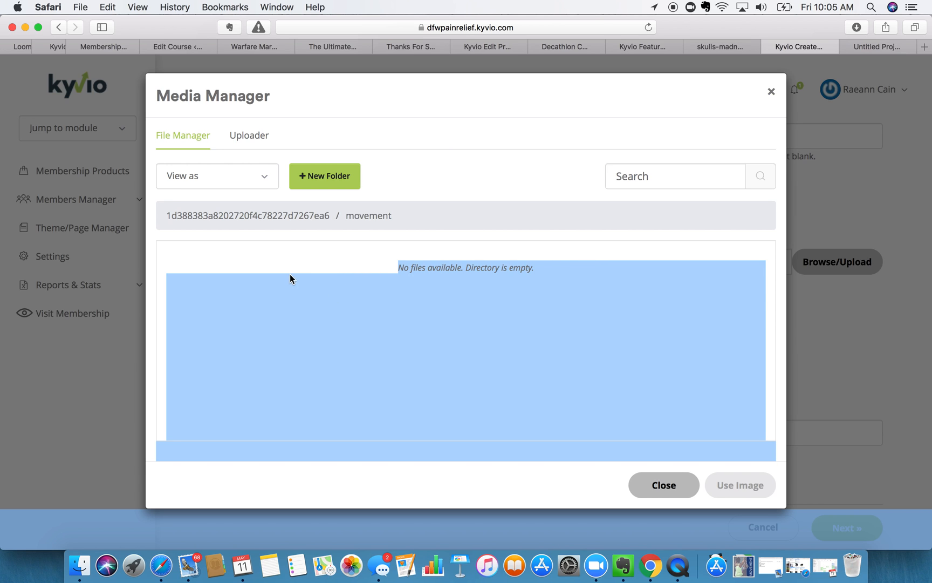
- Upload Untitled-Project-8.jpg into the folder and use it as the product image
left_click(249, 139)
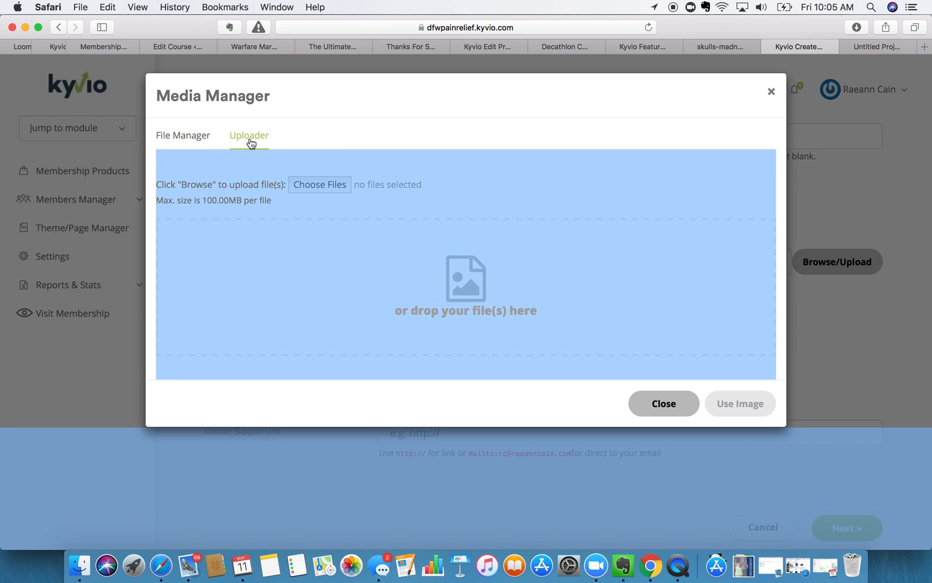
left_click(180, 135)
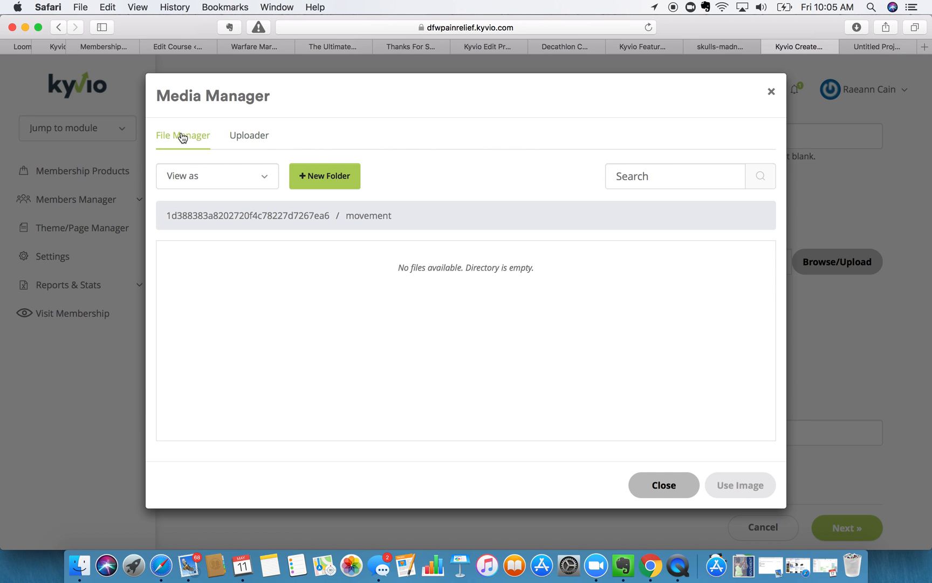
left_click(248, 141)
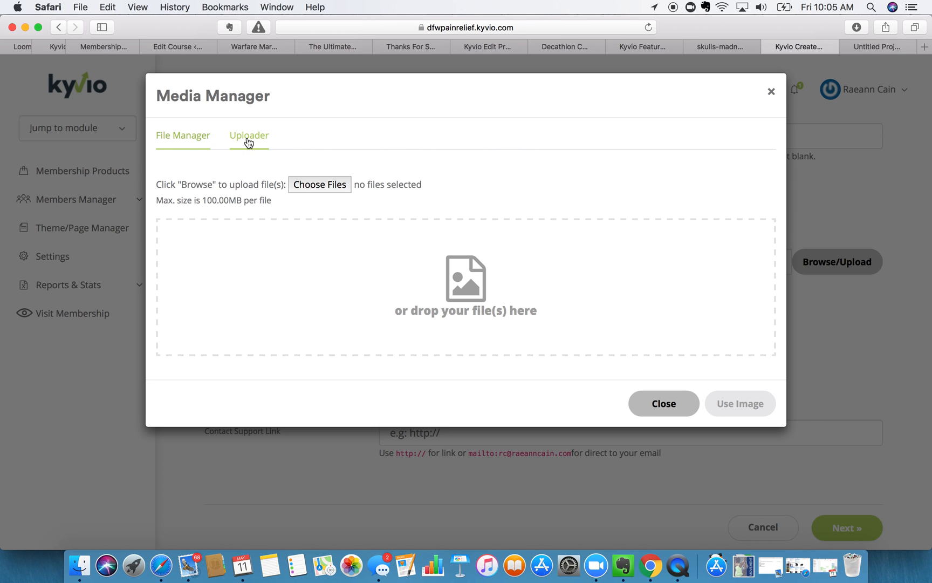
left_click(328, 184)
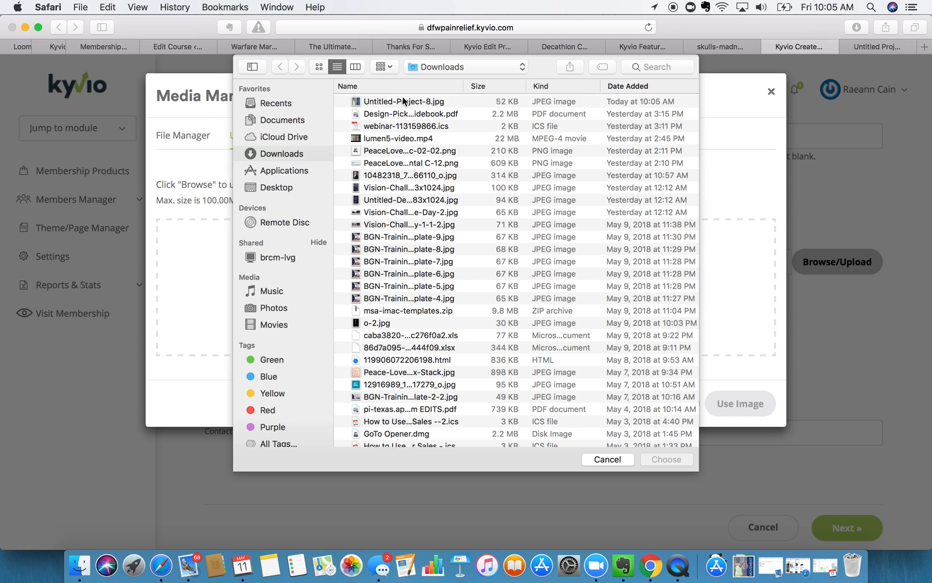
left_click(403, 101)
left_click(665, 458)
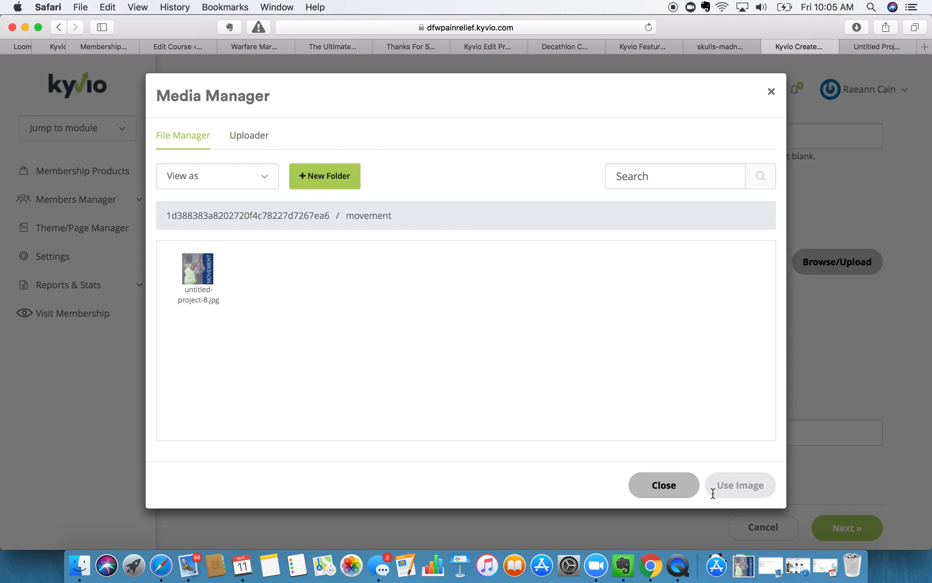
left_click(208, 267)
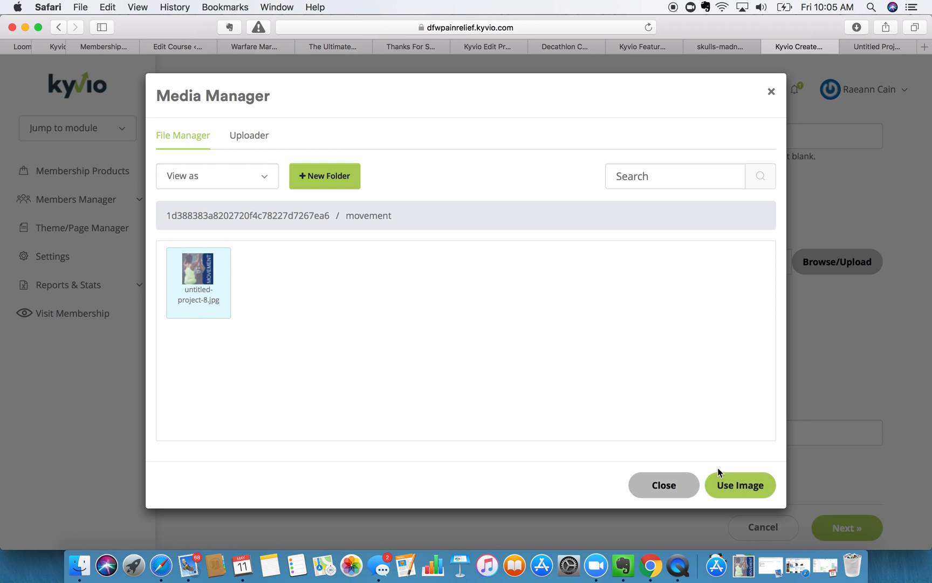
left_click(738, 492)
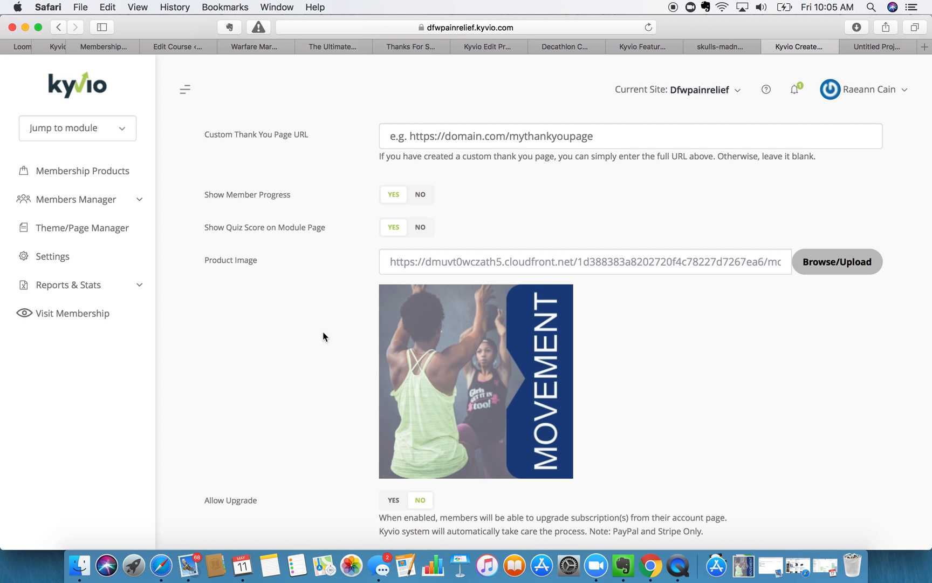
- Set Allow Upgrade to Yes and the product Status to Active
scroll(323, 332, "down", 5)
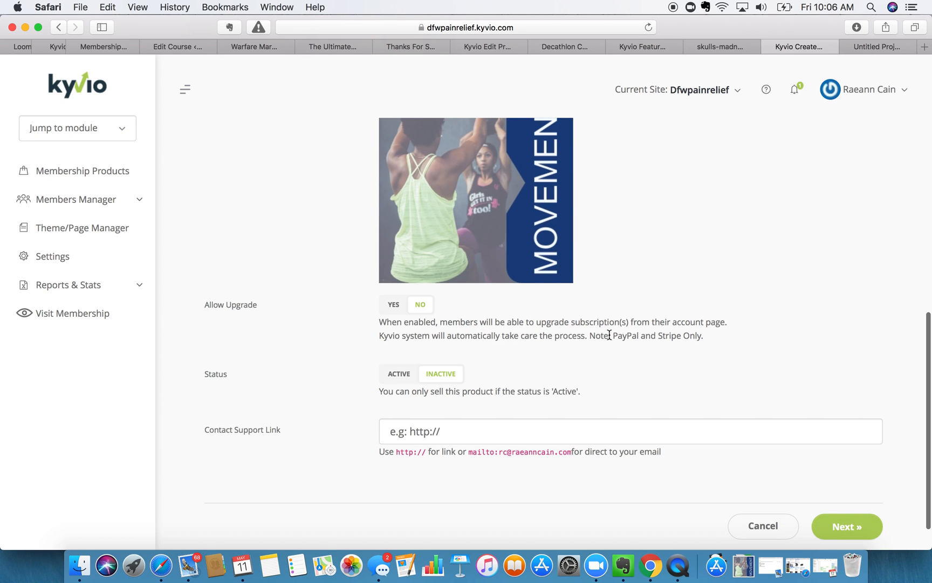
left_click(393, 305)
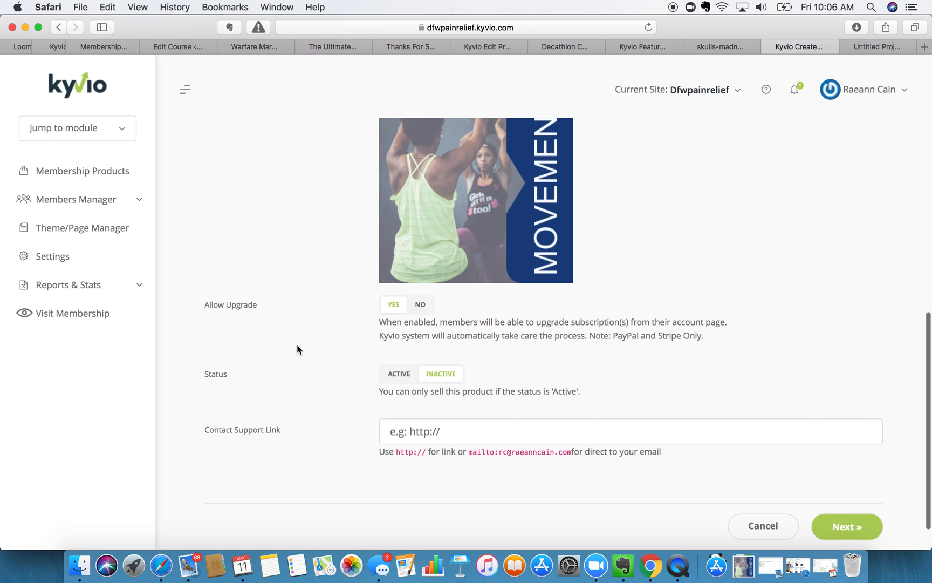
scroll(297, 348, "down", 2)
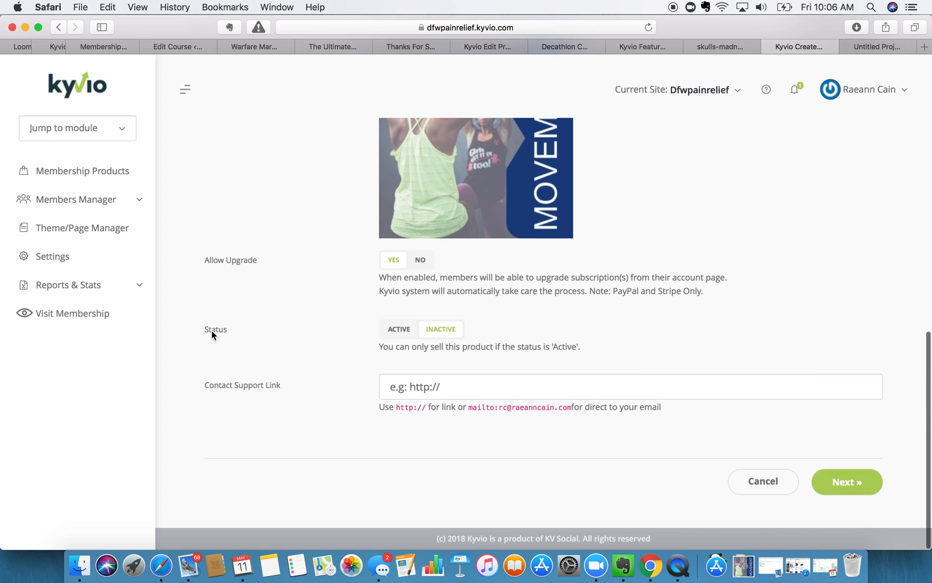
left_click(402, 329)
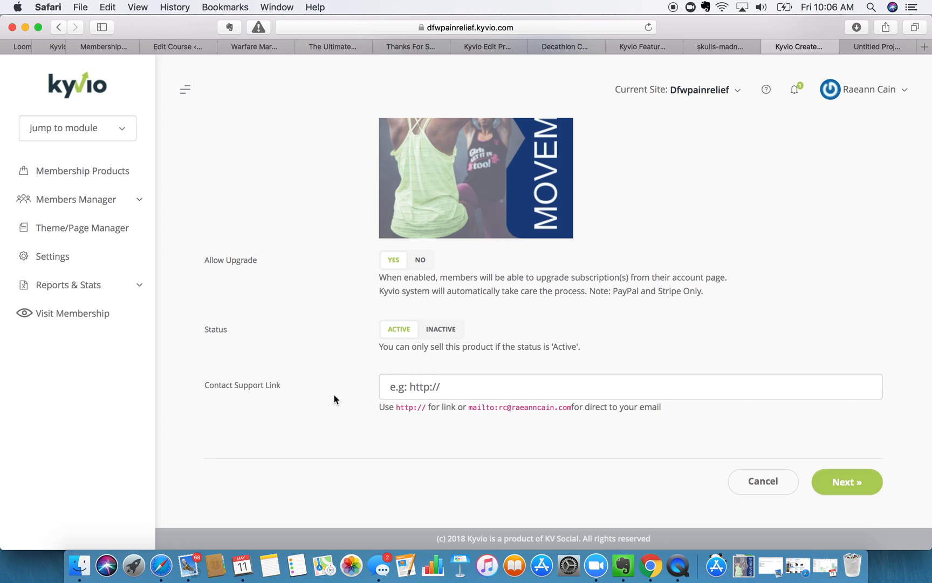
- Copy the example mailto address into the Contact Support Link field
left_click_drag(469, 407, 572, 408)
key("super+c")
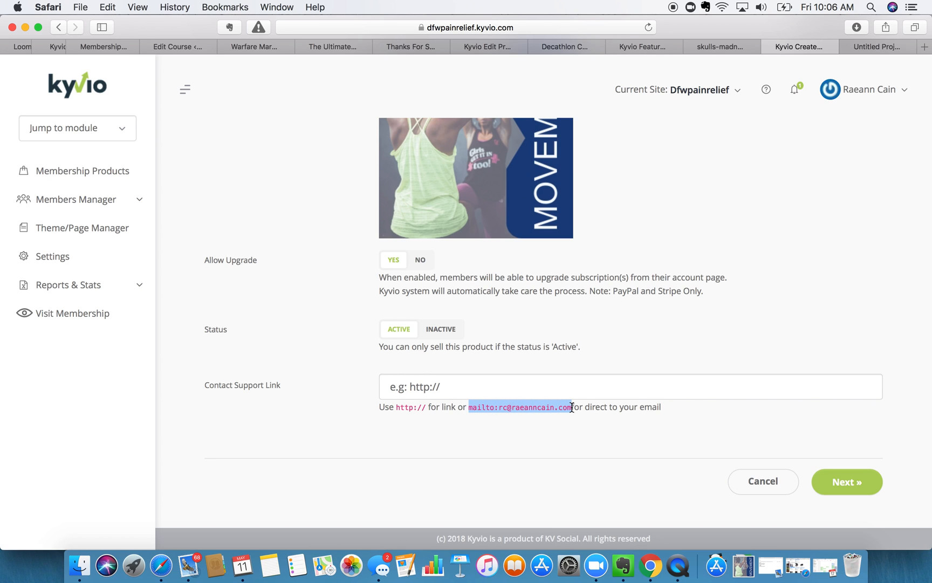
left_click(483, 387)
key("super+v")
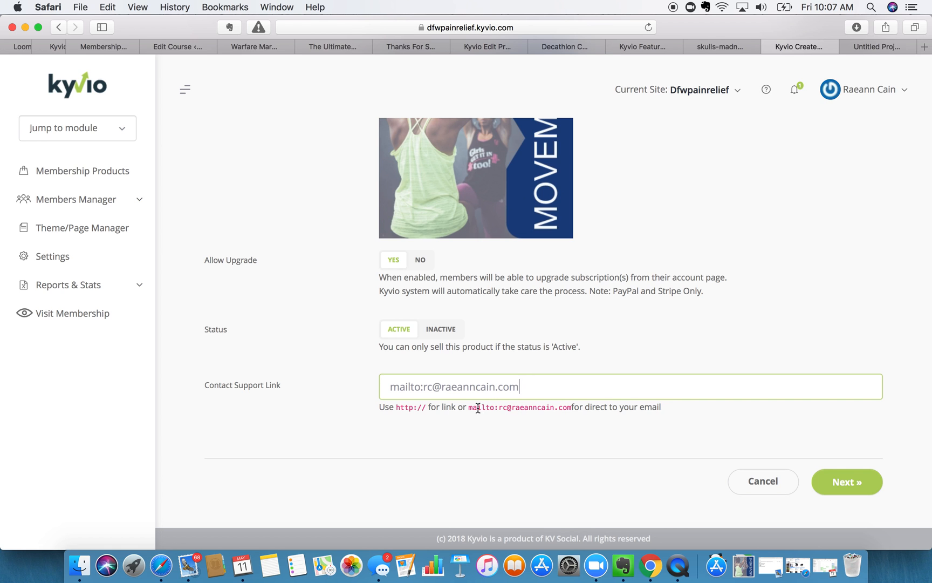
- Continue to Step 2: Payment Options, with Stripe as the accepted payment
scroll(470, 406, "up", 5)
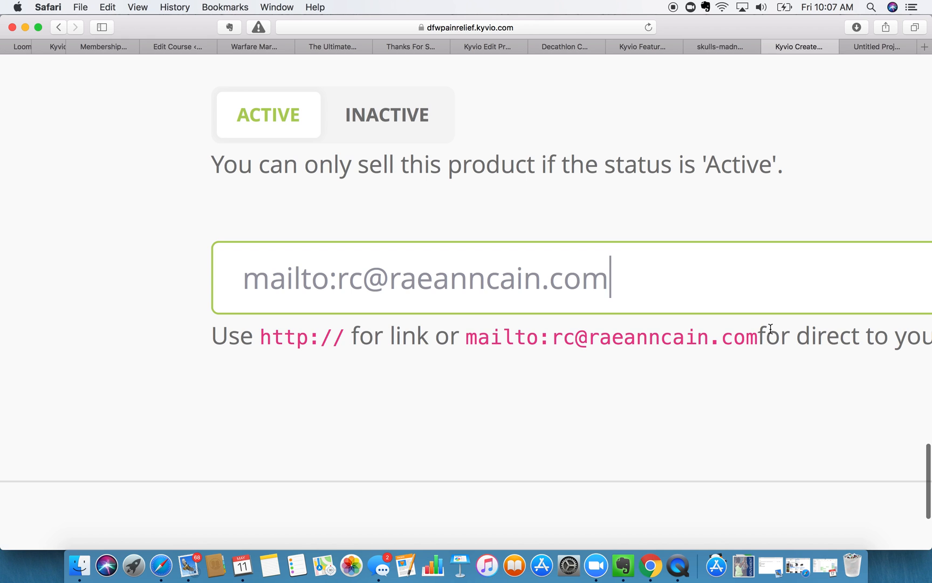
scroll(768, 330, "right", 3)
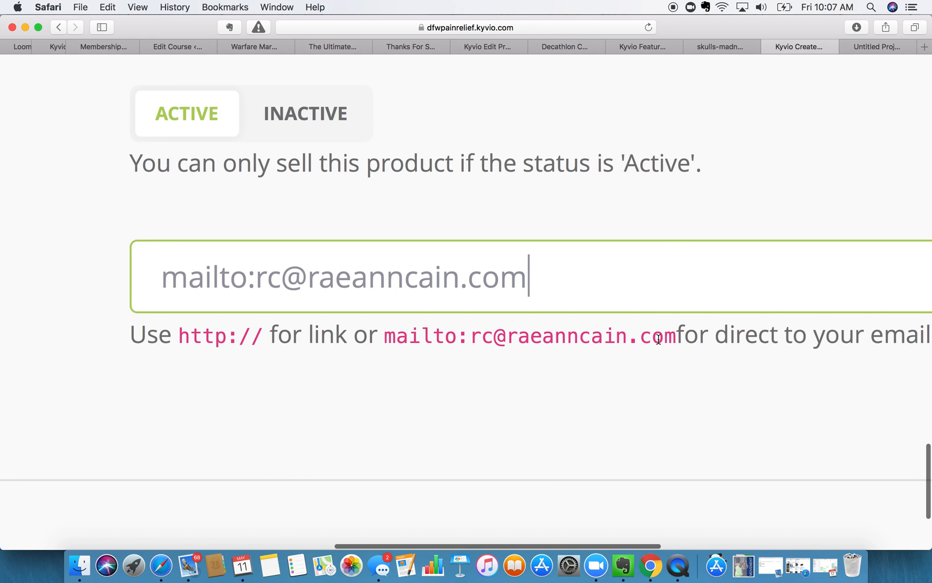
scroll(658, 339, "down", 5)
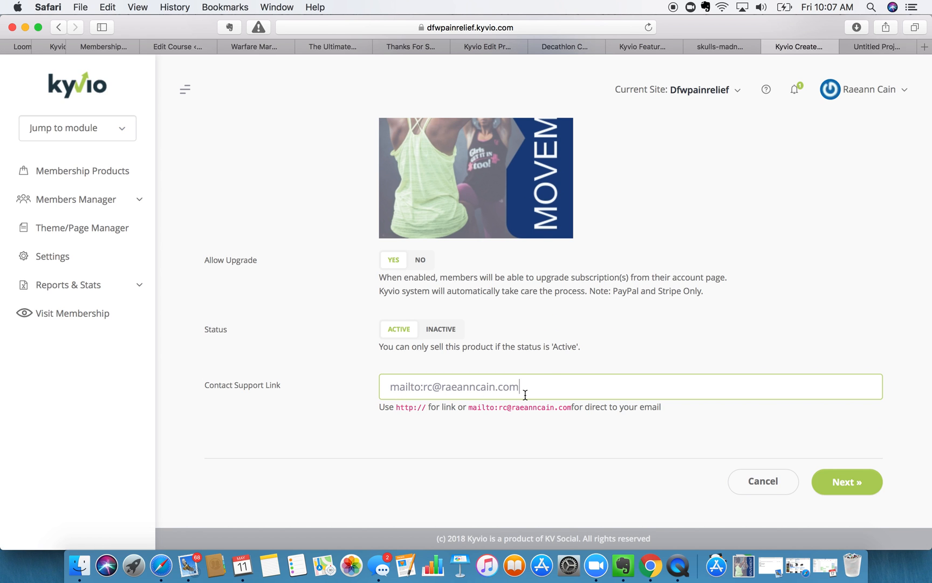
key("super+shift+backslash")
left_click(717, 313)
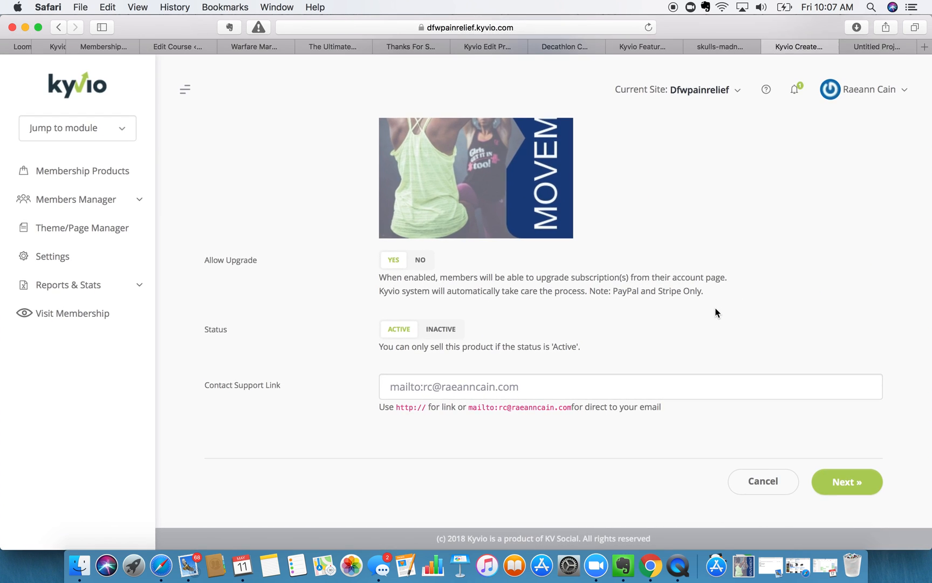
left_click(824, 489)
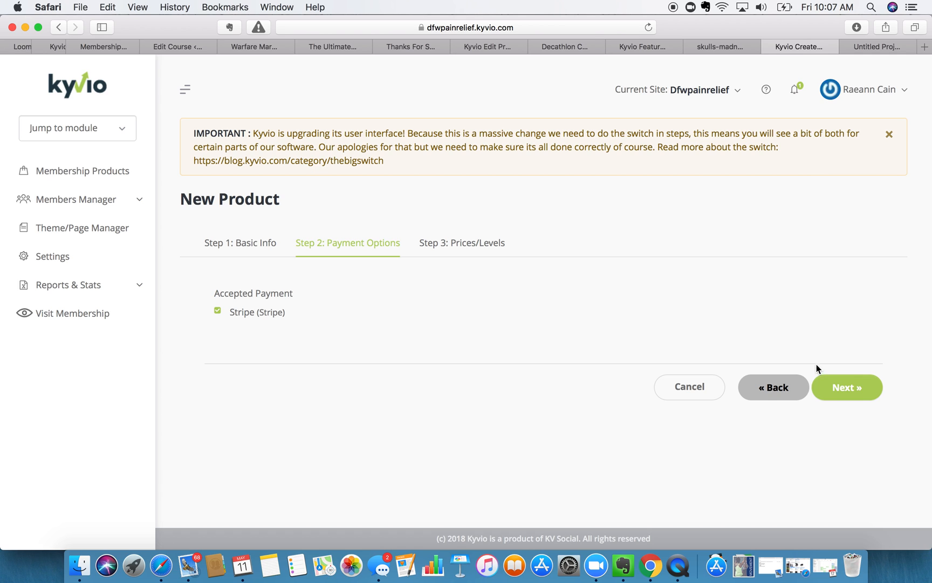
- On Prices/Levels, expand the lifetime DEFAULT plan: 77.00, One-time, Public
left_click(846, 387)
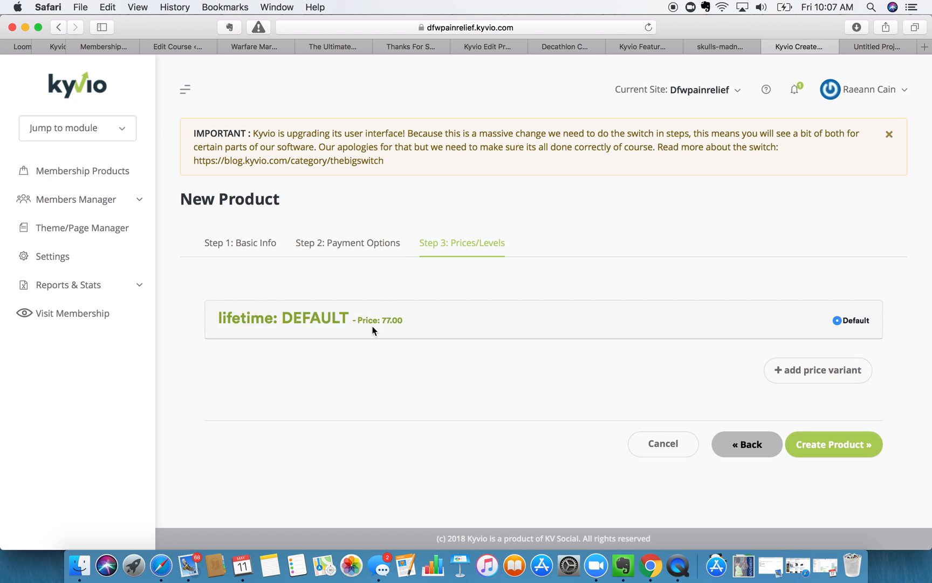
left_click(281, 322)
scroll(355, 363, "down", 2)
scroll(354, 367, "down", 2)
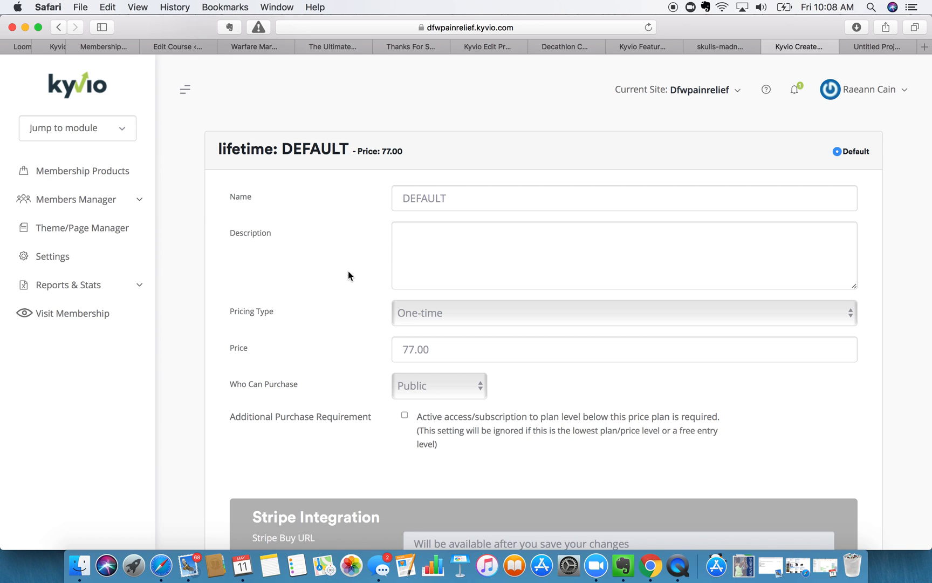
- Enter 'Monthly pricing for Pain Relief Therapy Online' as the DEFAULT plan's description
left_click(413, 243)
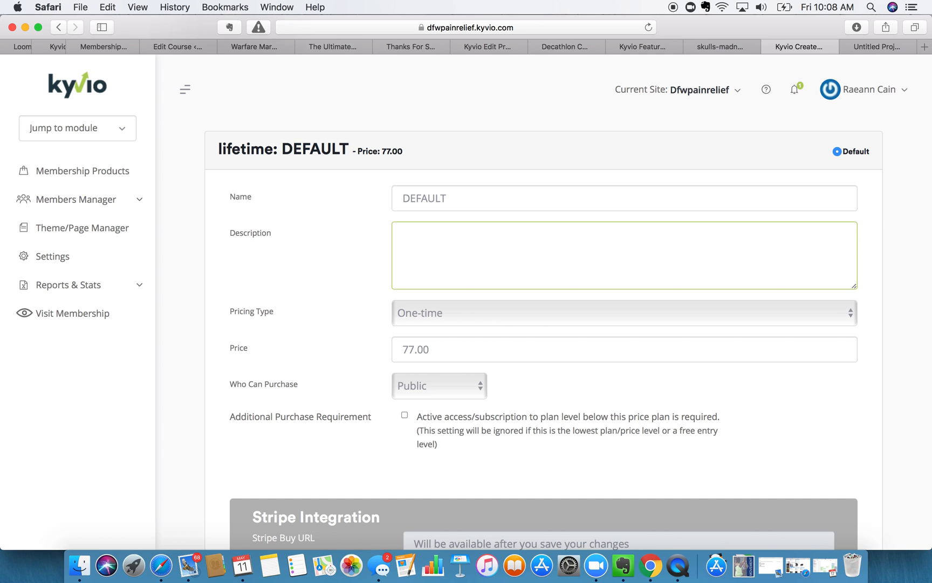
type("Monthly pricing for Pai")
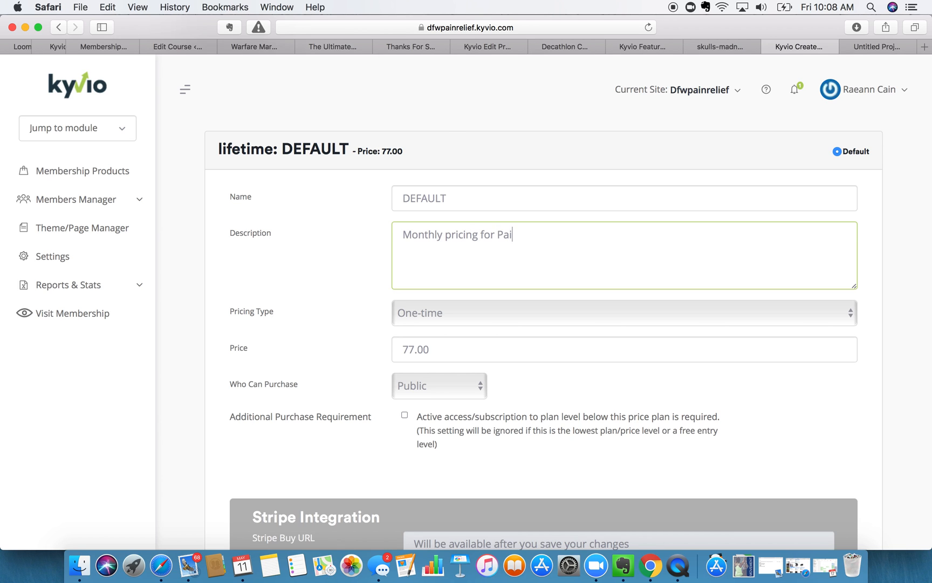
type("n Relief Therapy Online")
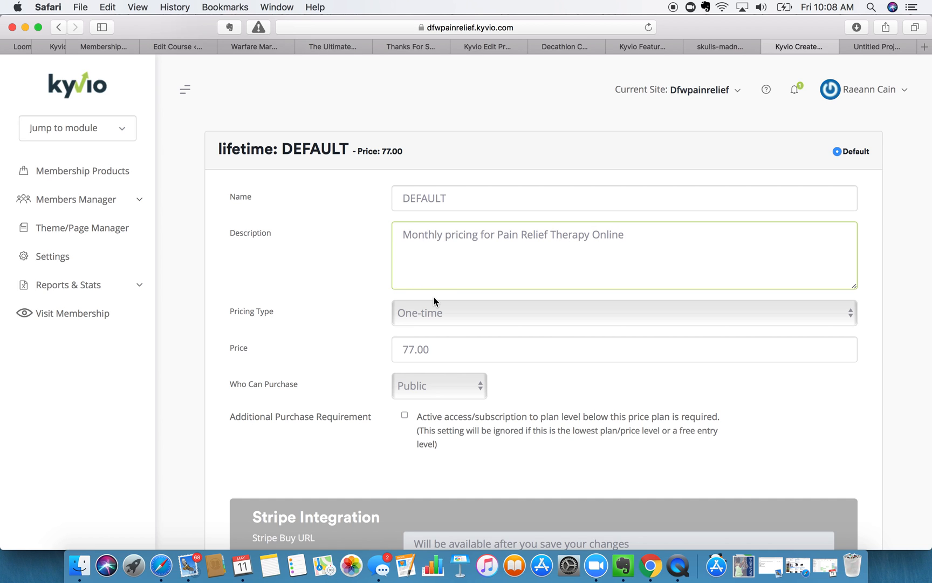
scroll(332, 306, "down", 3)
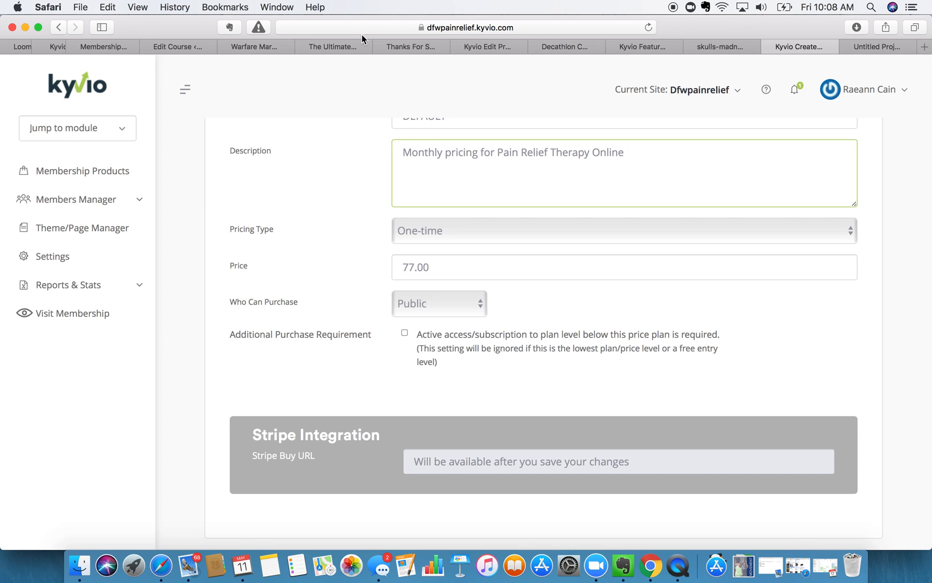
- Change the DEFAULT plan's Pricing Type to Subscription, billed every month until canceled
left_click(467, 231)
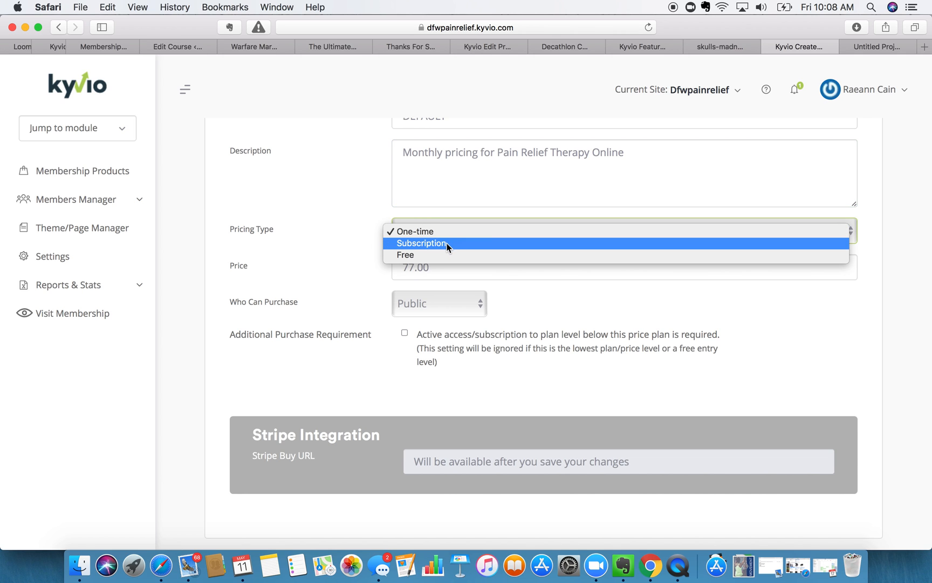
left_click(446, 243)
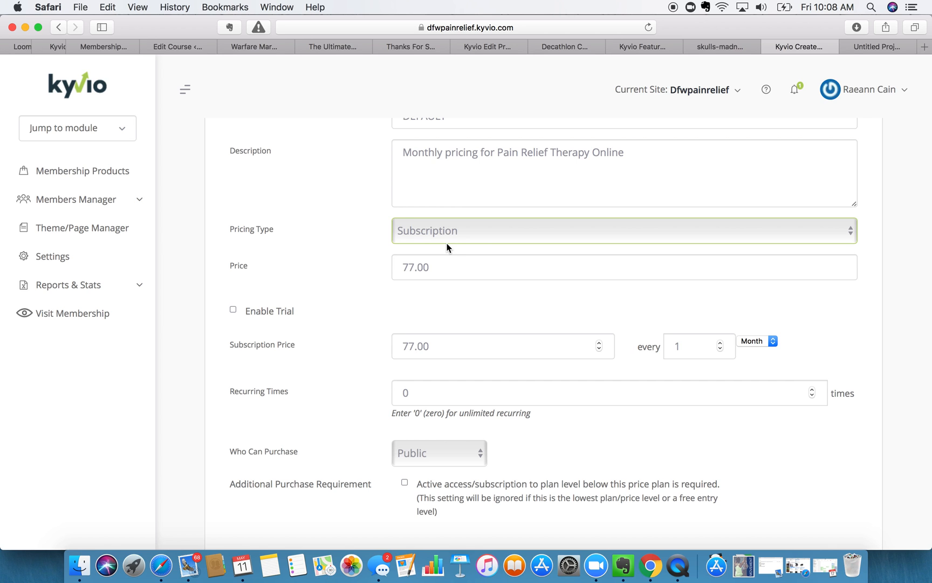
scroll(446, 247, "up", 3)
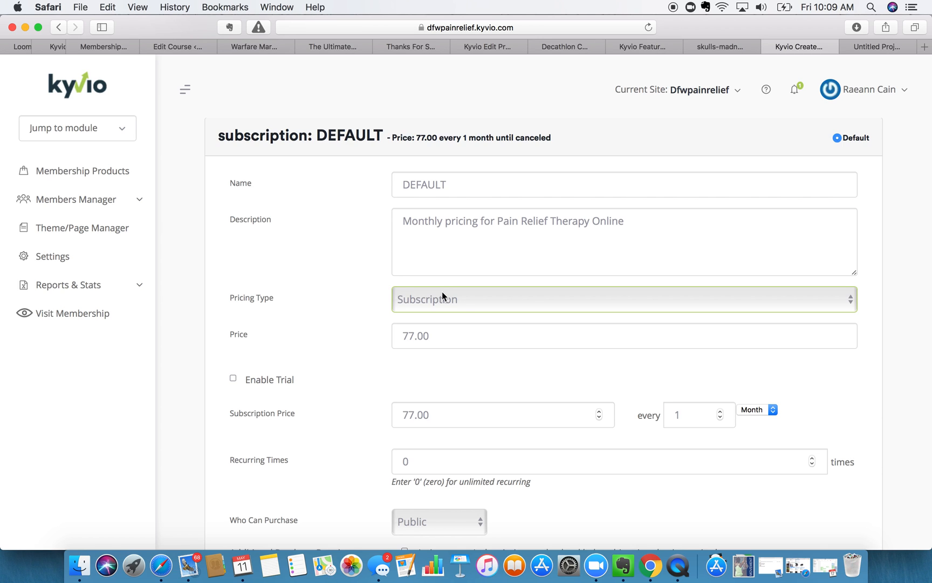
- Replace the 77 price with 9 for a 9.00 monthly subscription
left_click_drag(415, 334, 286, 332)
type("9")
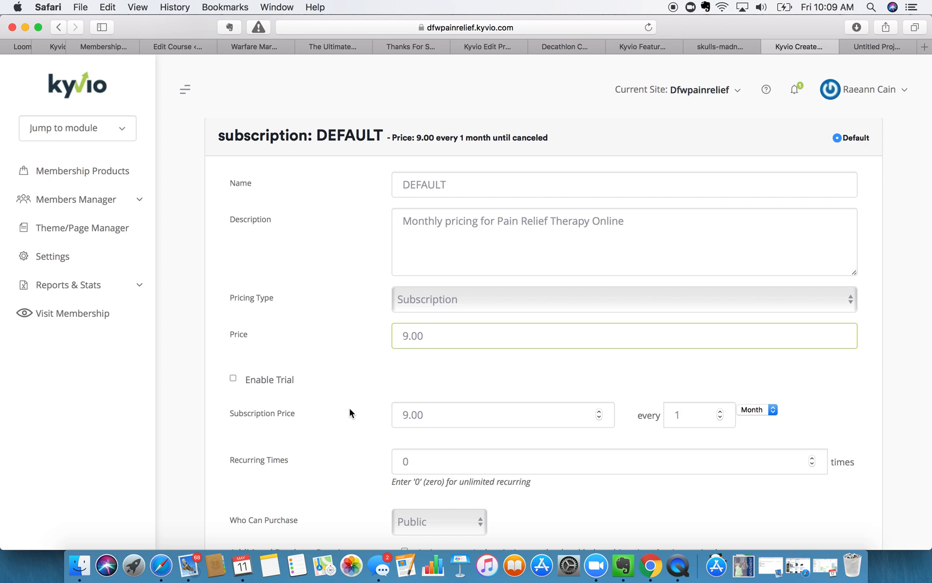
- Enable a trial, set Trial Price to 1.00, and keep billing on Month
left_click(233, 378)
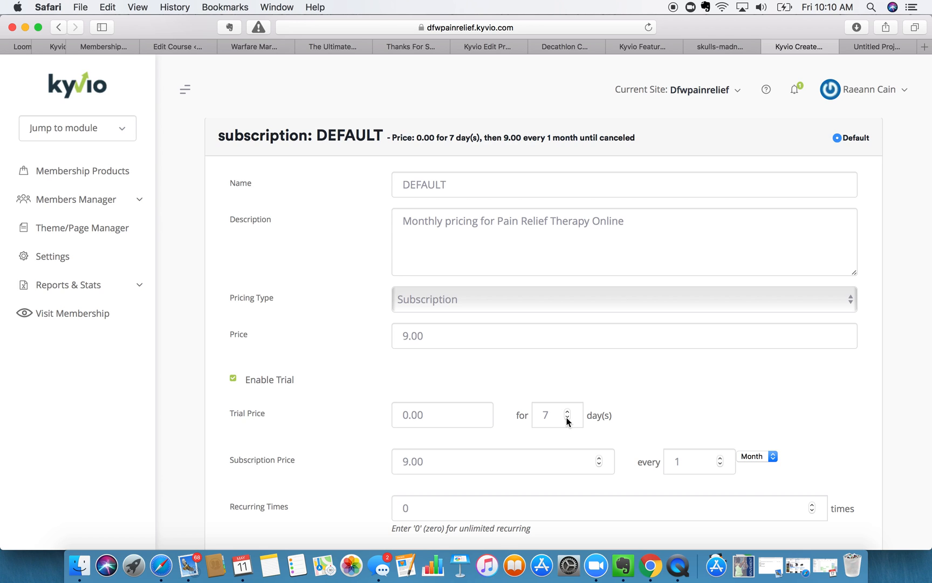
scroll(504, 456, "down", 5)
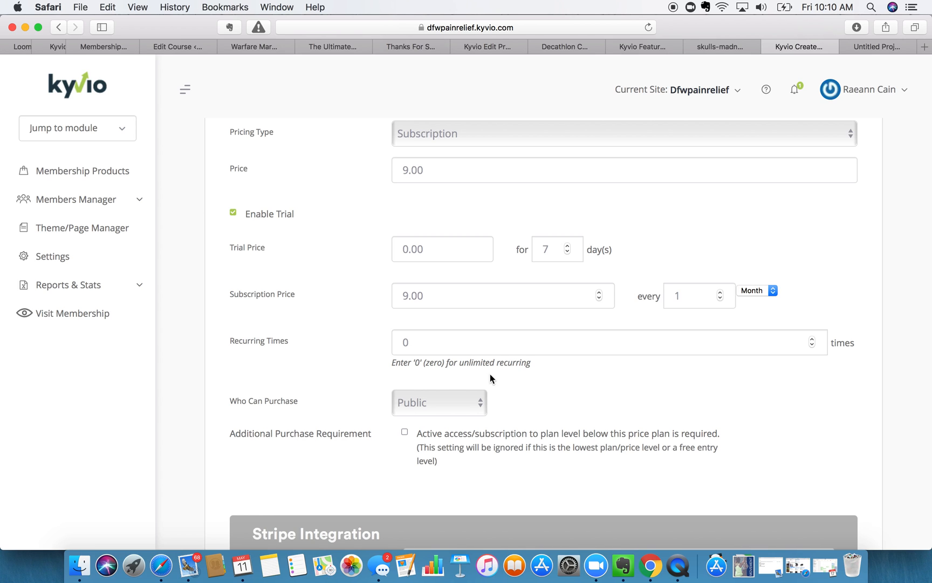
left_click(410, 252)
key("BackSpace")
type("1")
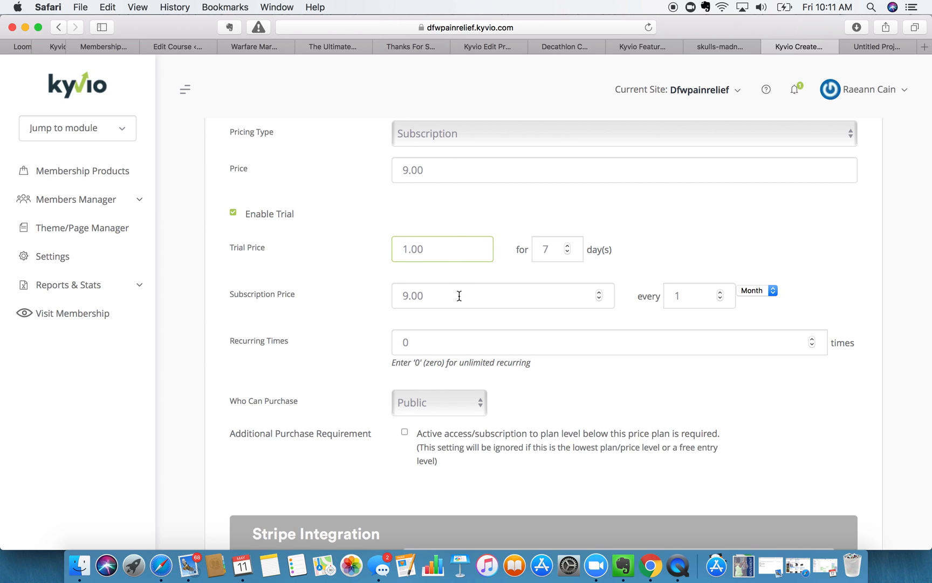
left_click(756, 290)
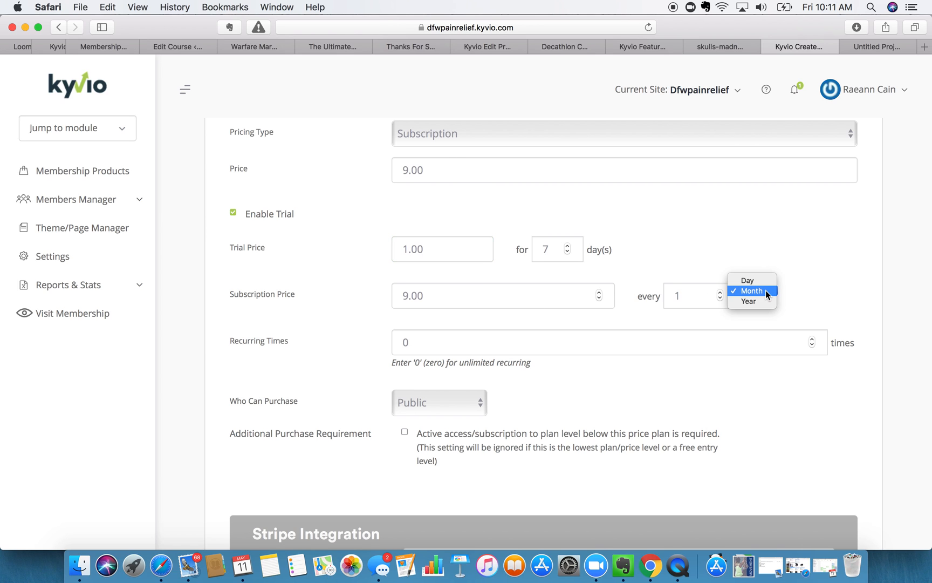
left_click(833, 285)
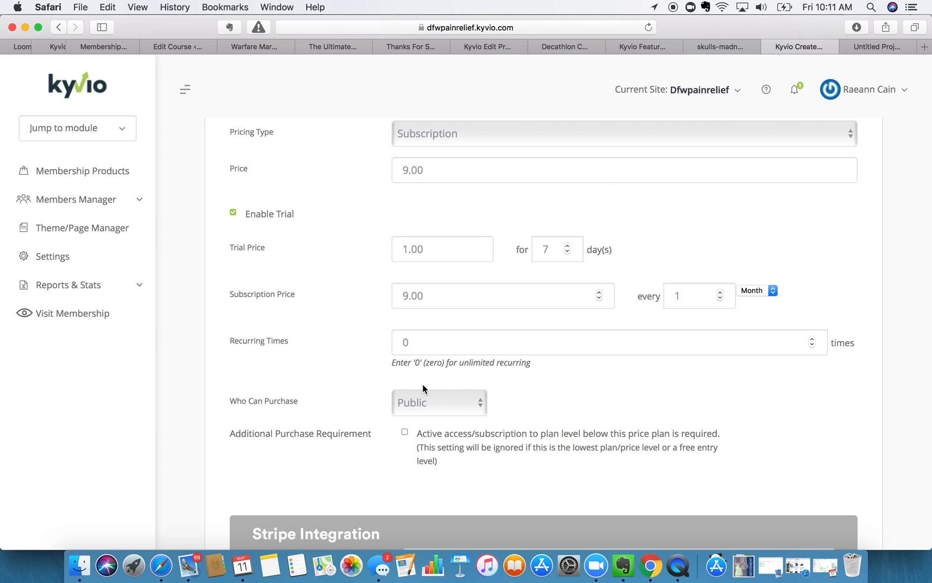
- Leave Who Can Purchase set to Public for this price plan
left_click(445, 396)
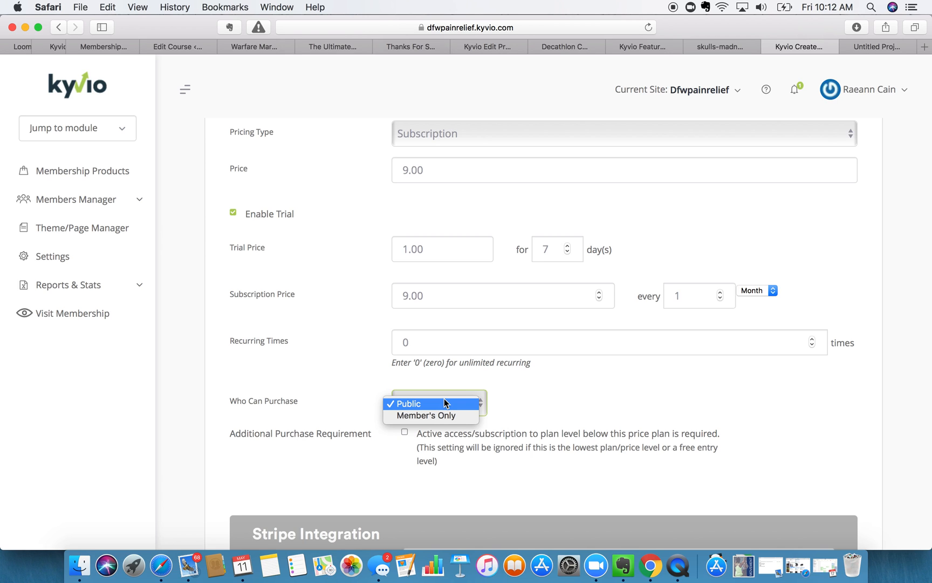
left_click(444, 399)
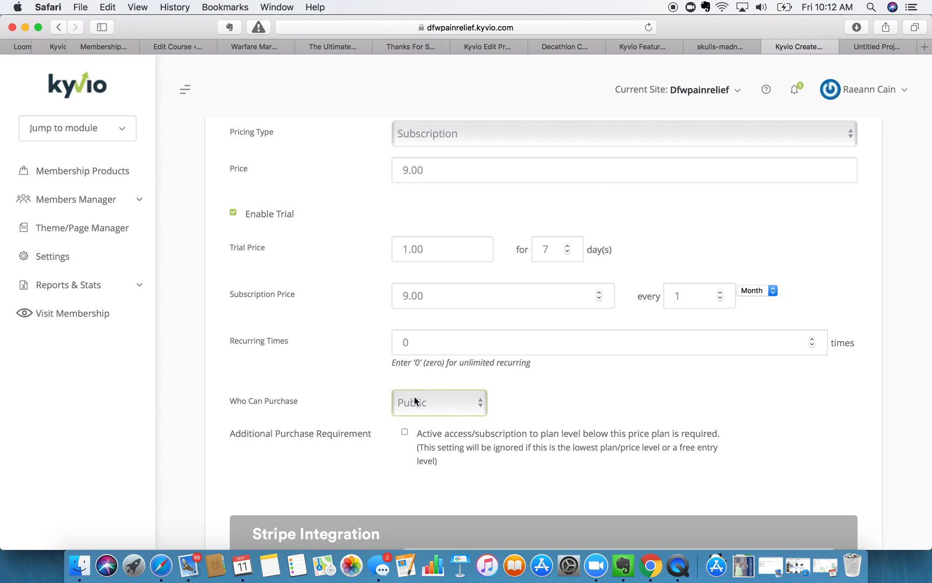
left_click(440, 404)
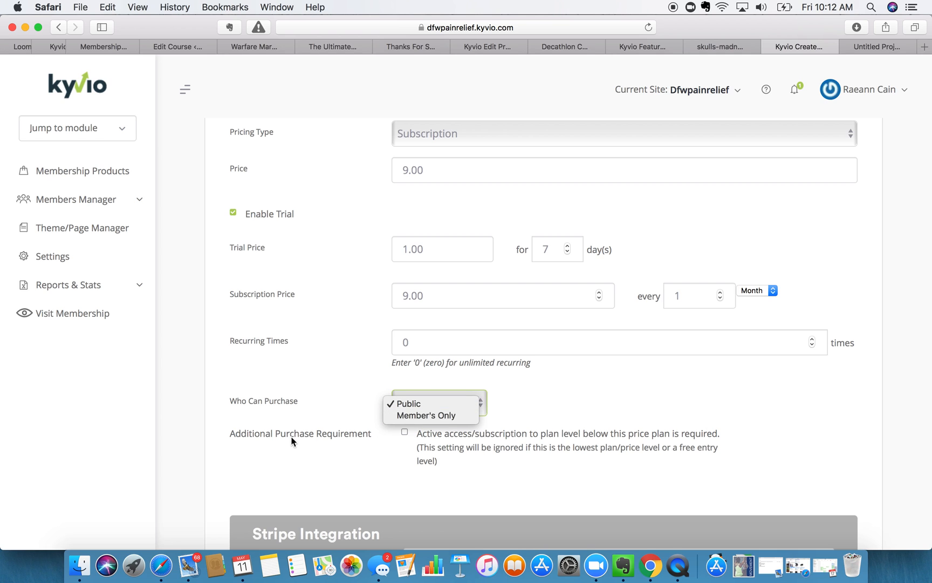
left_click(354, 466)
- Create the Pain Relief Through Movement product
scroll(353, 465, "down", 3)
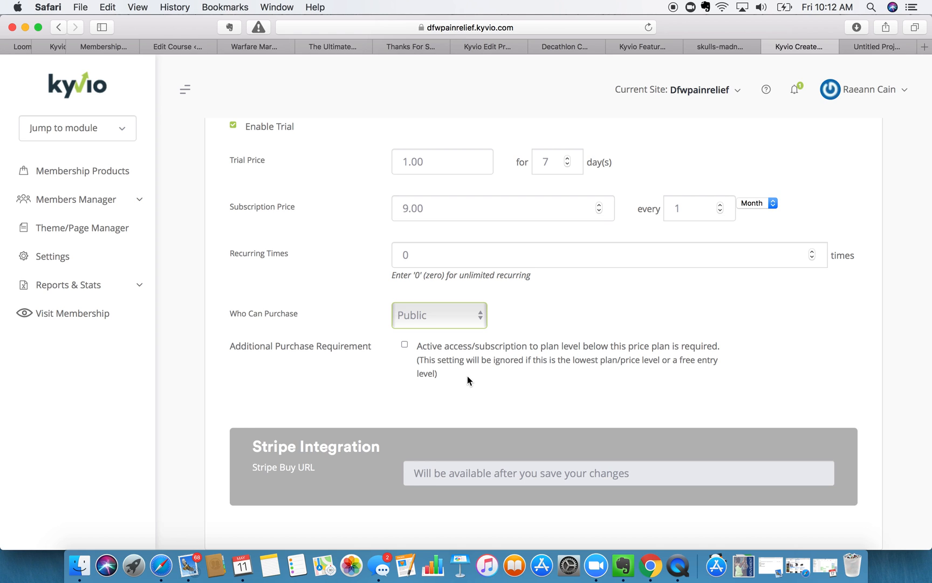
scroll(467, 375, "down", 5)
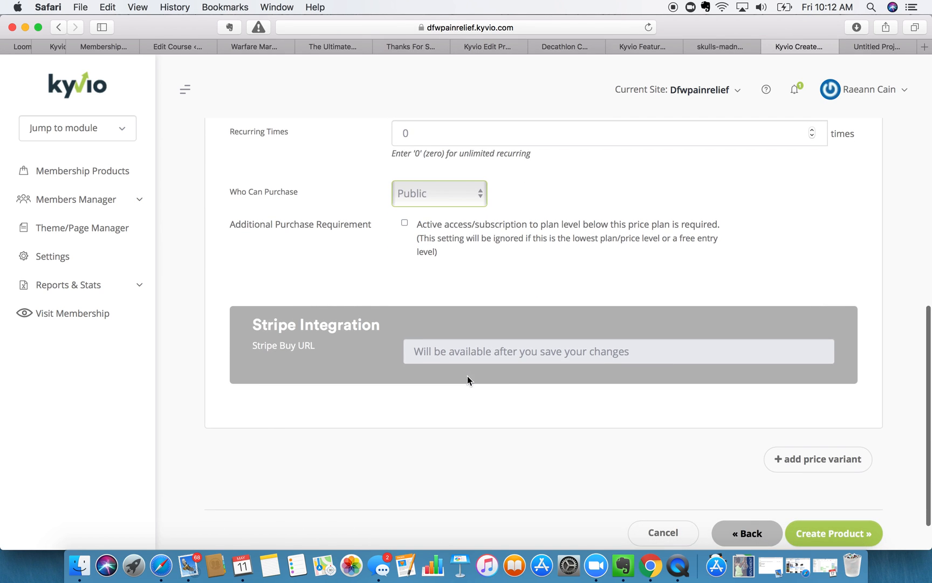
left_click(832, 536)
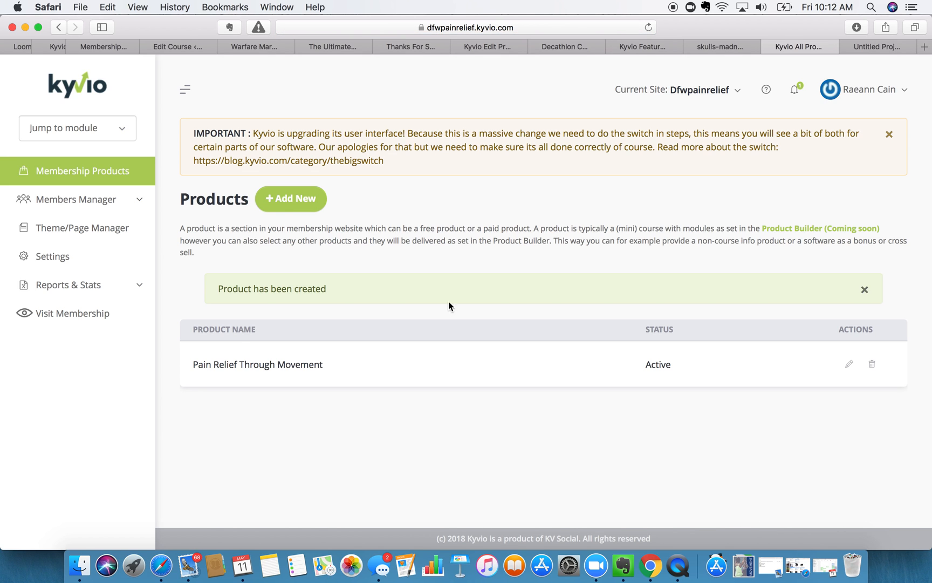
- Open Pain Relief Through Movement from the Products list for editing
left_click(848, 364)
scroll(565, 341, "down", 15)
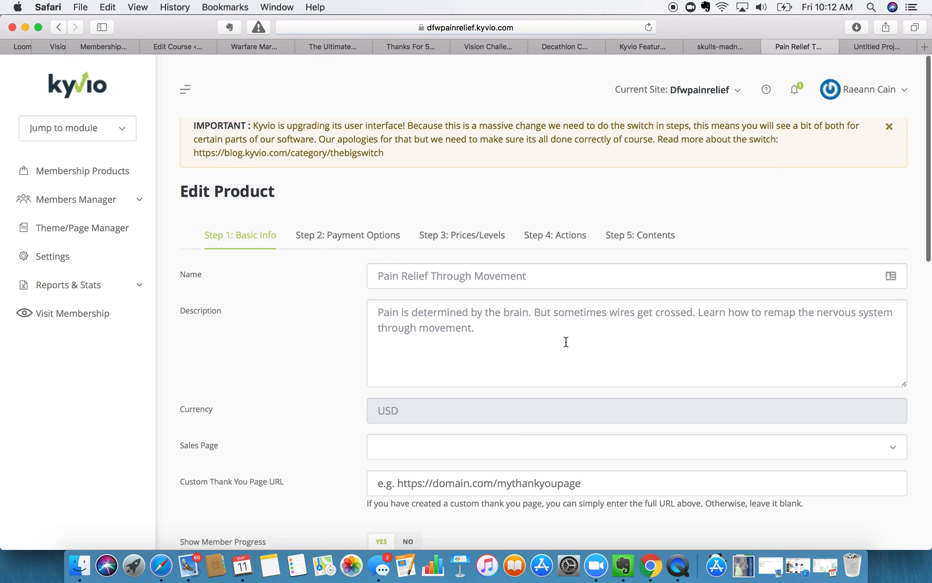
scroll(378, 351, "up", 15)
- Review the default subscription in Prices/Levels: 1.00 for 7 days, then 9.00 monthly
left_click(462, 244)
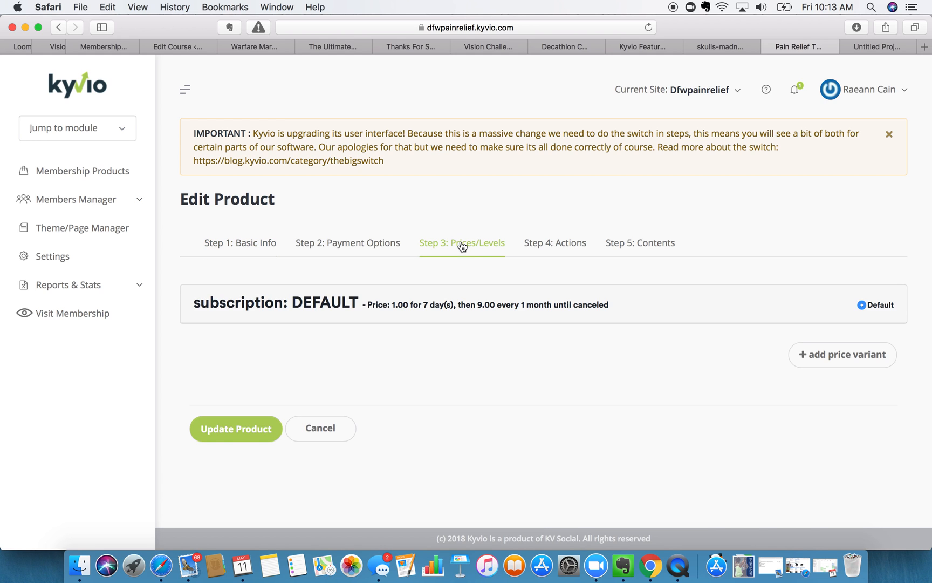
left_click(492, 304)
scroll(490, 304, "down", 10)
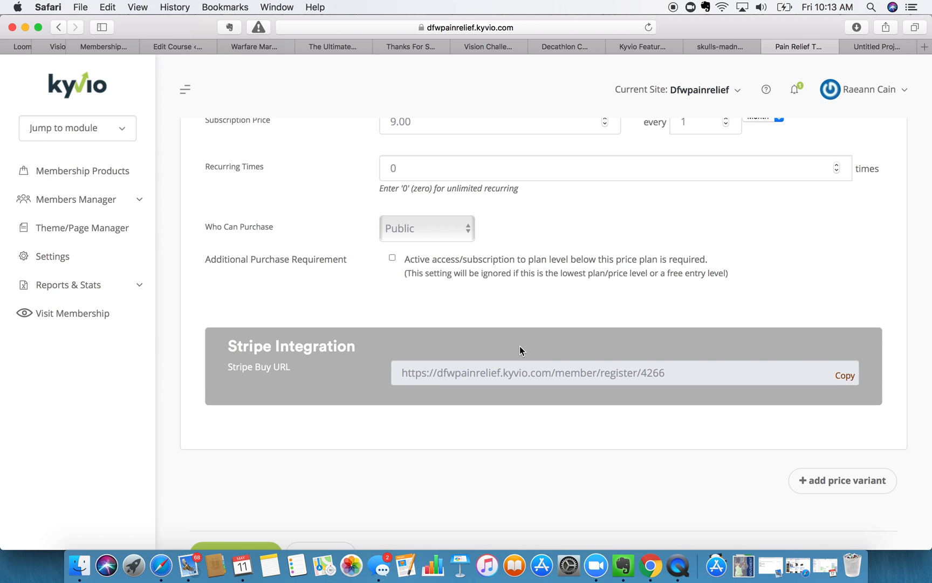
scroll(520, 346, "up", 10)
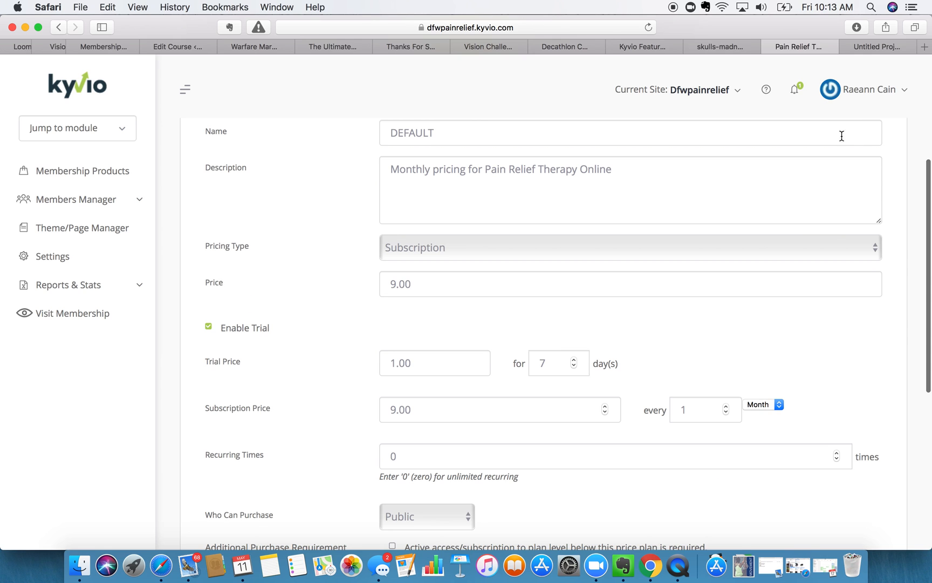
scroll(730, 173, "up", 5)
scroll(480, 291, "down", 2)
scroll(480, 291, "down", 5)
scroll(472, 253, "up", 5)
left_click(462, 216)
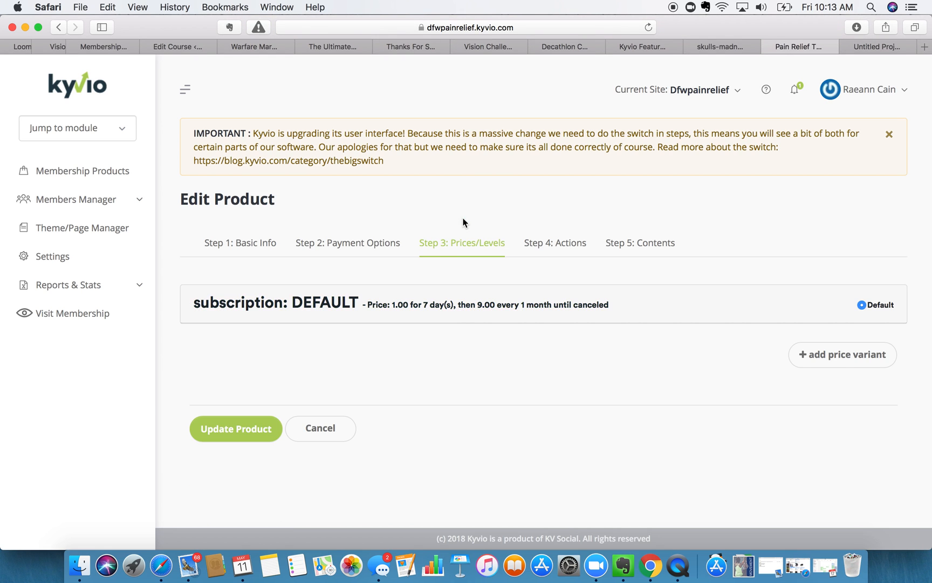
- Add a Price 2 variant and rename it 'Price with 1 Visit a Month'
left_click(863, 367)
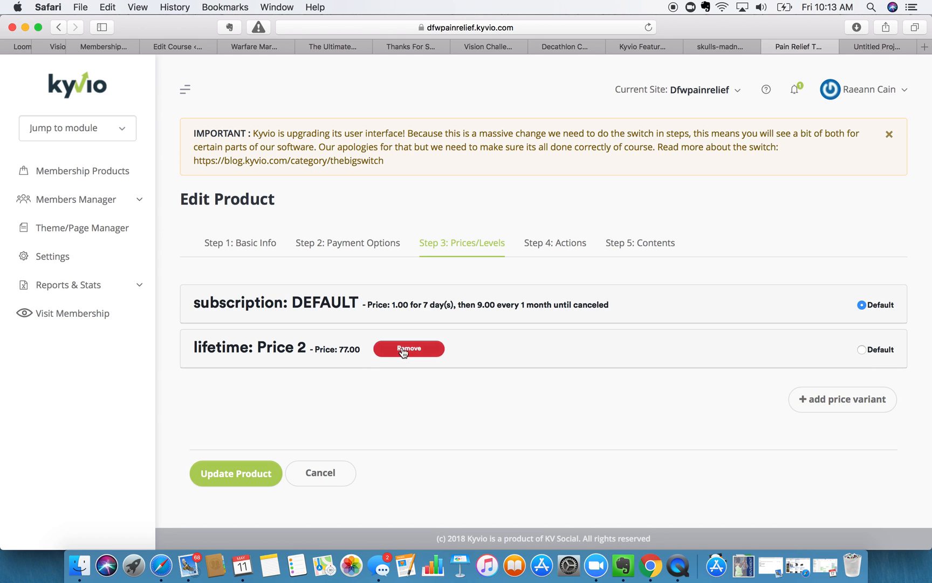
left_click(312, 341)
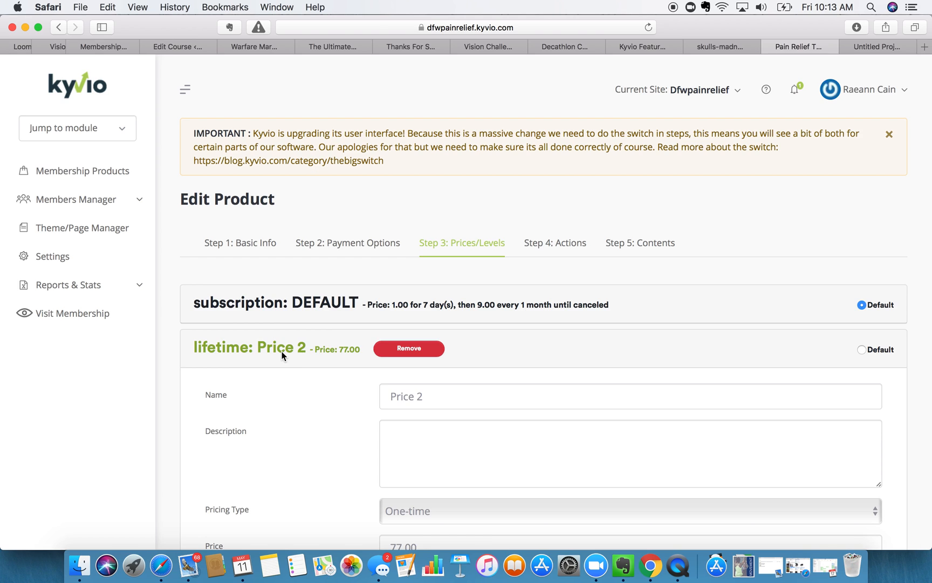
triple_click(411, 396)
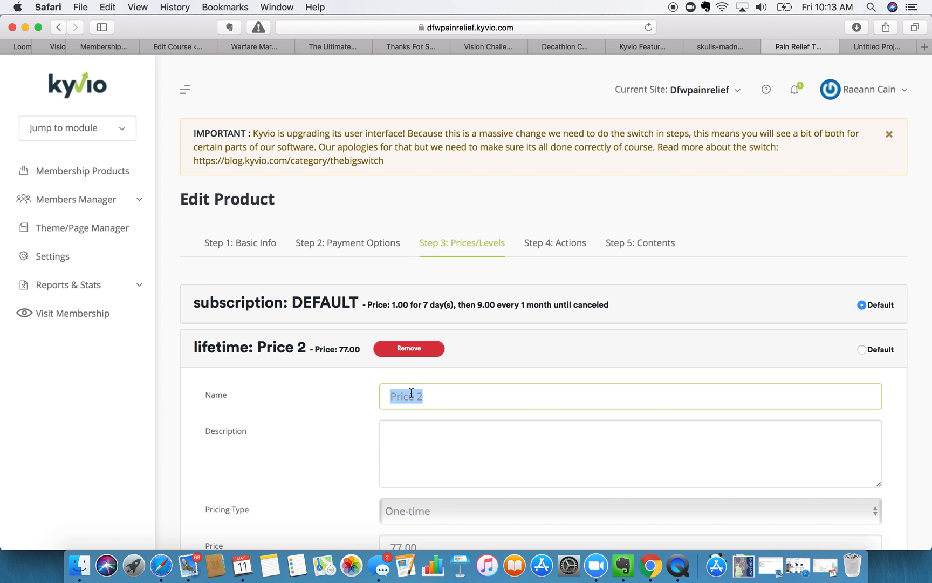
type("Price")
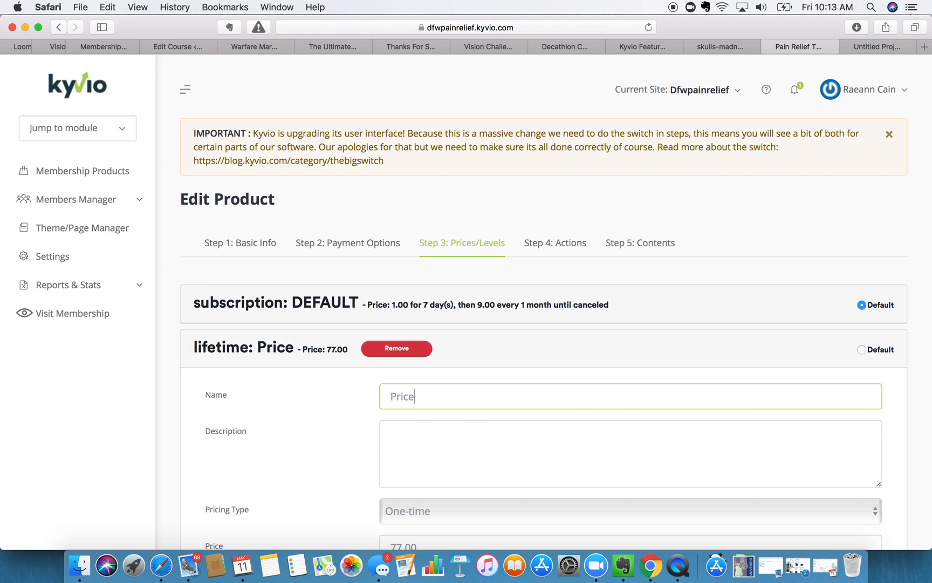
type(" with ")
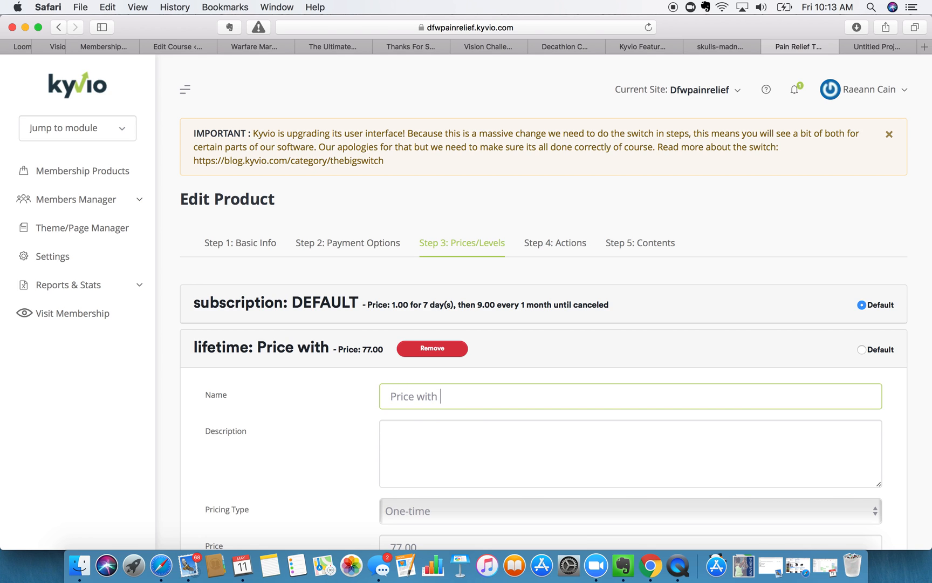
type("1")
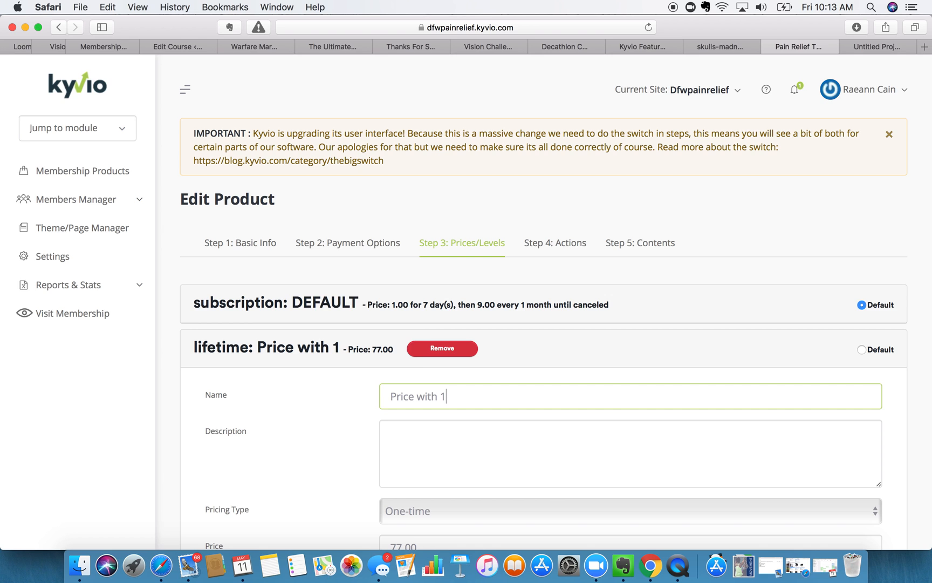
type(" Visit a Month")
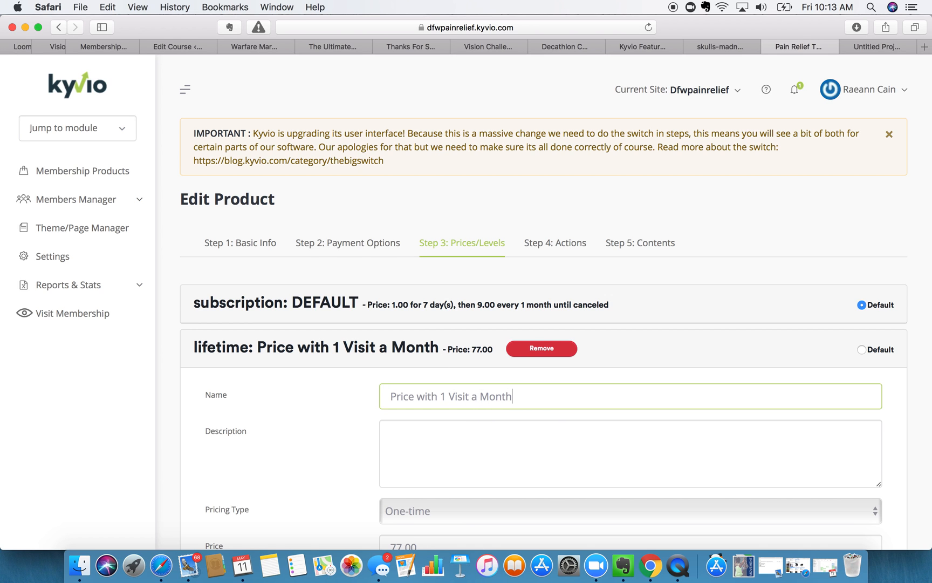
scroll(410, 397, "down", 1)
- Begin the description with 'Pain Relief Therapy Online + 1 In-Person'
scroll(410, 397, "down", 2)
left_click(408, 347)
type("Pain Re")
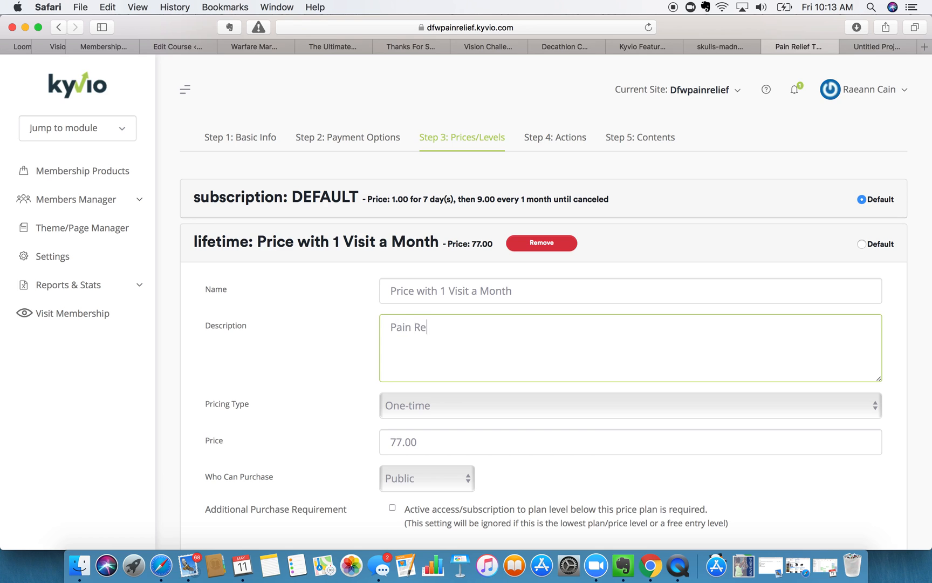
type("lief Therapy Online pl")
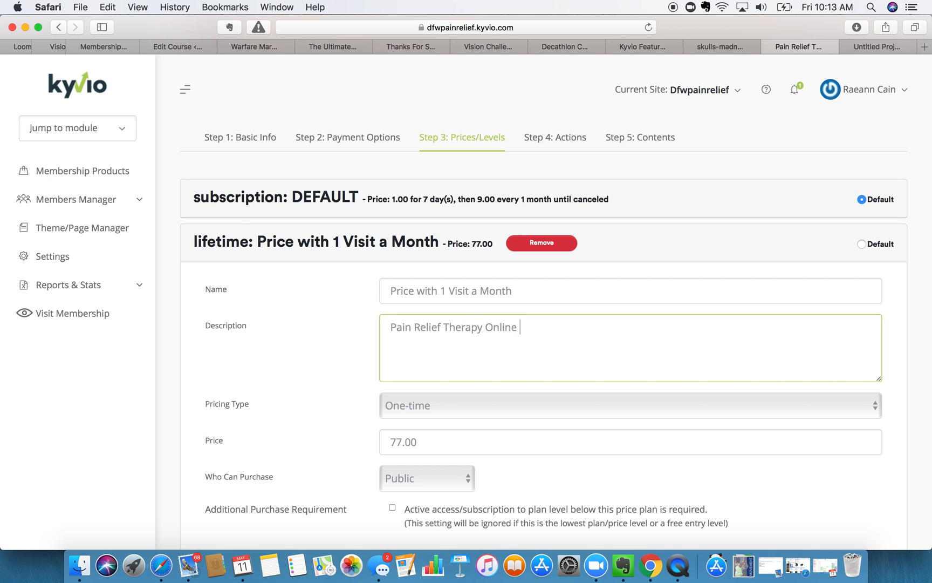
key("BackSpace")
key("BackSpace")
type("+ 1 In Person")
key("Left")
key("Left")
key("Left")
key("Left")
key("Left")
key("Left")
key("BackSpace")
type("-")
- Finish it with 'Manual Therapy Session per month with' plus the therapist's name
left_click(595, 324)
type("Manualy Therapy")
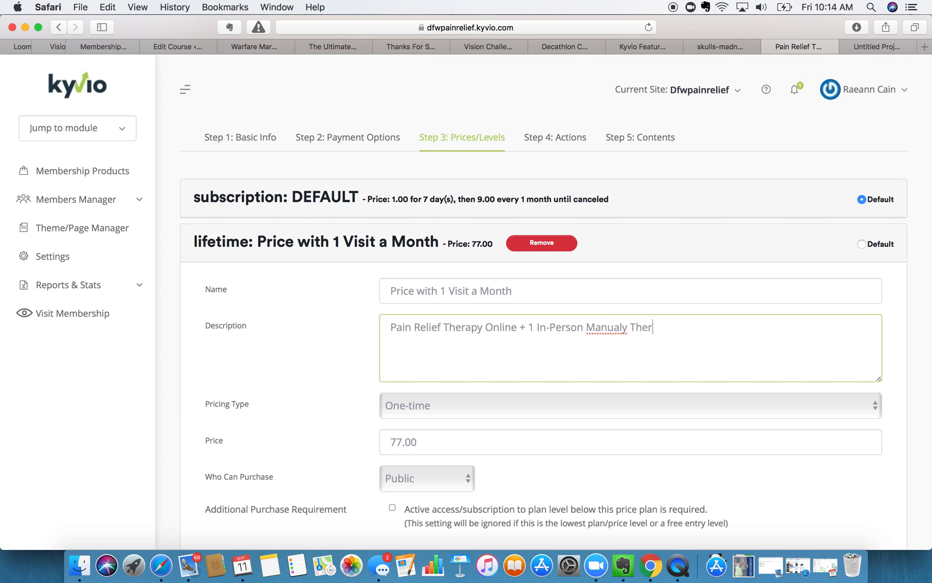
left_click(628, 328)
key("BackSpace")
left_click(693, 327)
type("Session per m")
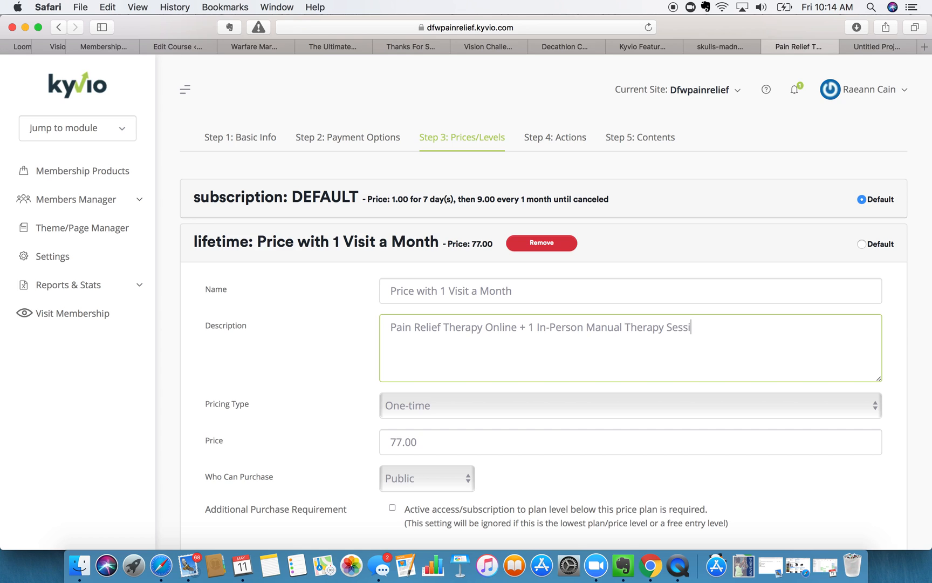
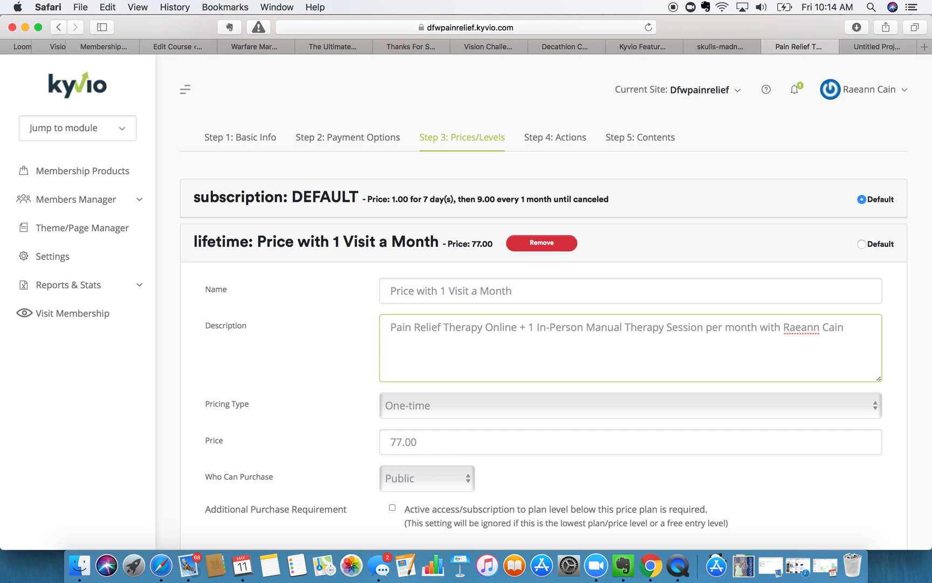
scroll(358, 346, "down", 3)
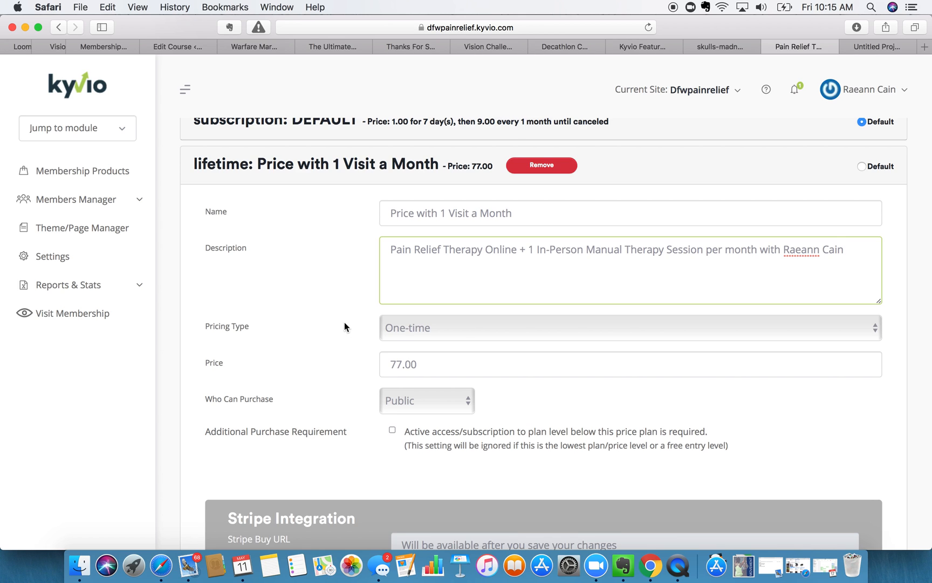
- Change this plan's pricing type to Subscription and its price from 77 to 85
left_click(403, 331)
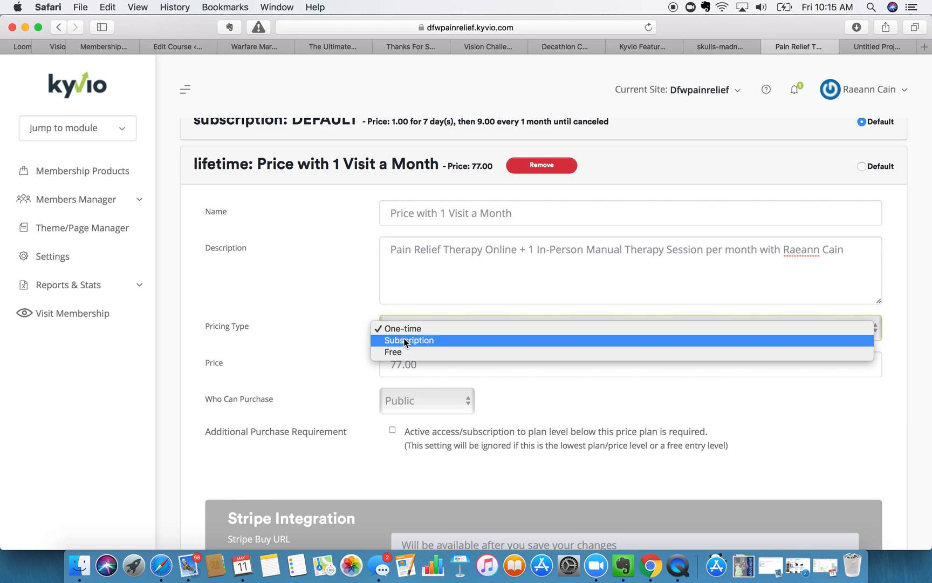
left_click(404, 338)
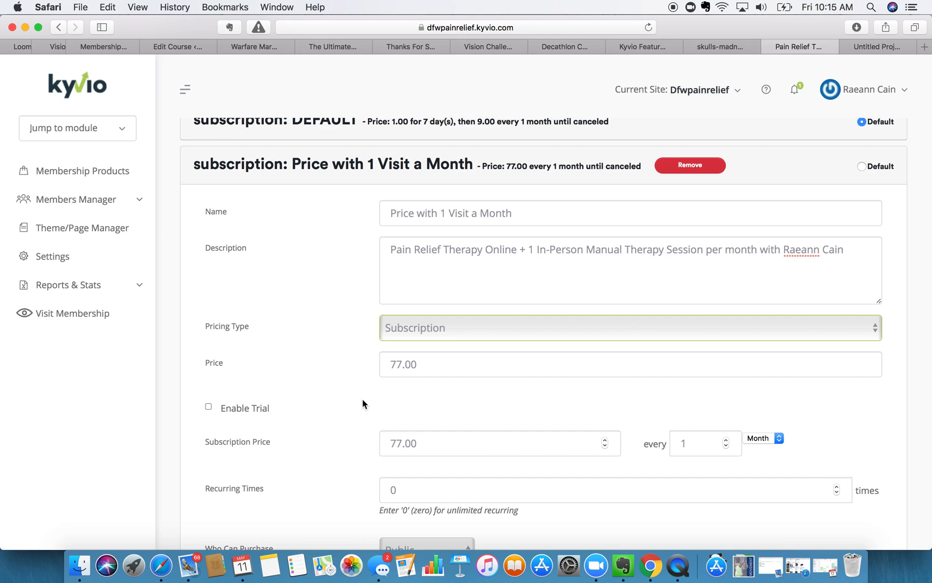
left_click_drag(402, 369, 338, 359)
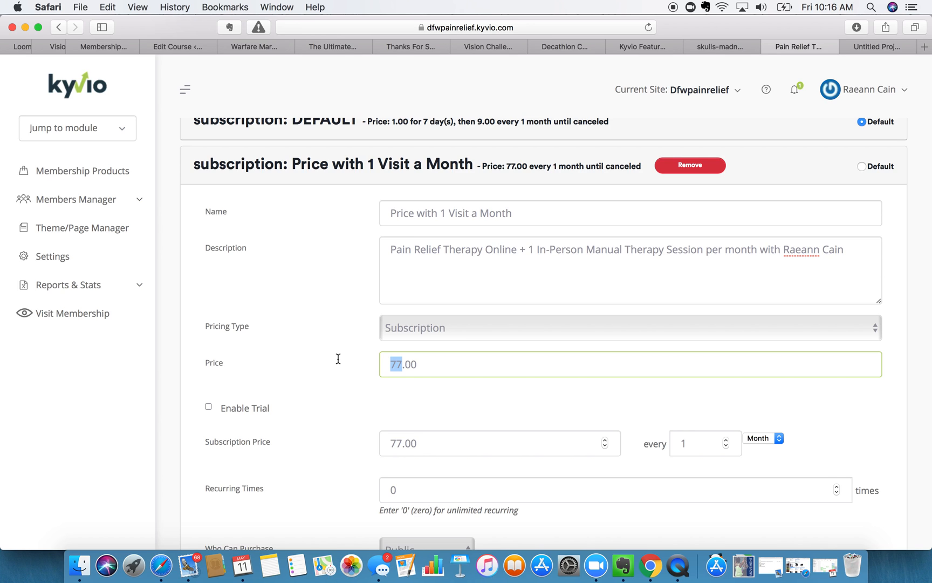
type("85")
scroll(339, 358, "down", 5)
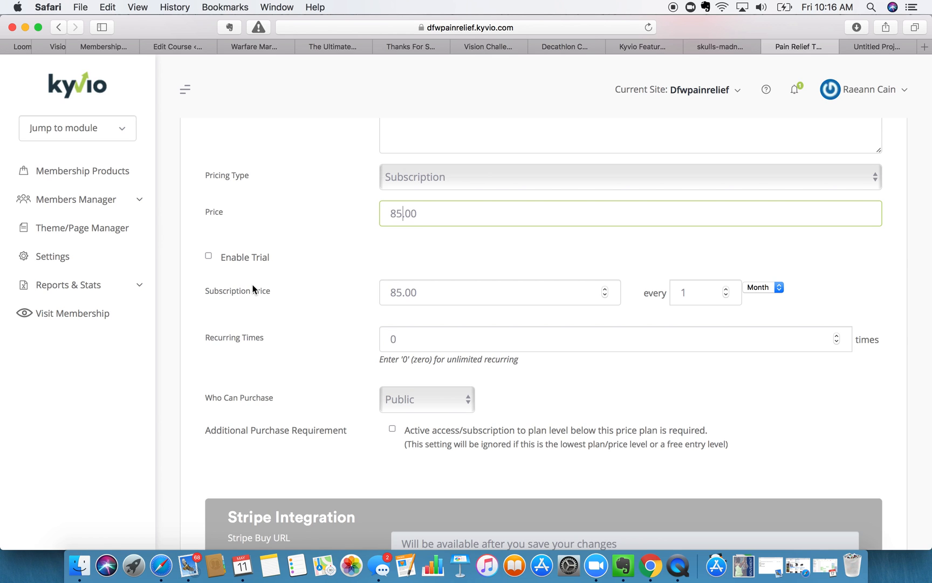
scroll(254, 291, "down", 3)
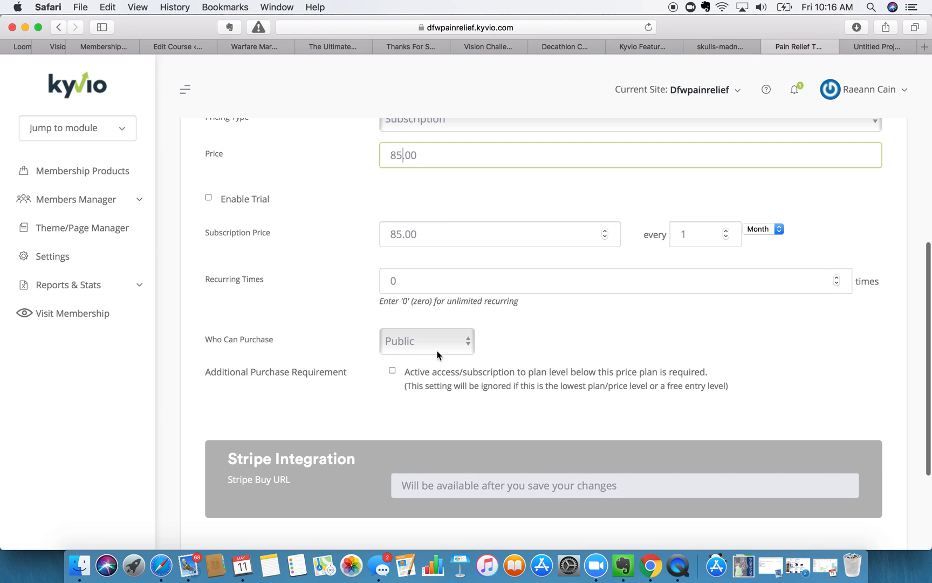
scroll(393, 392, "down", 6)
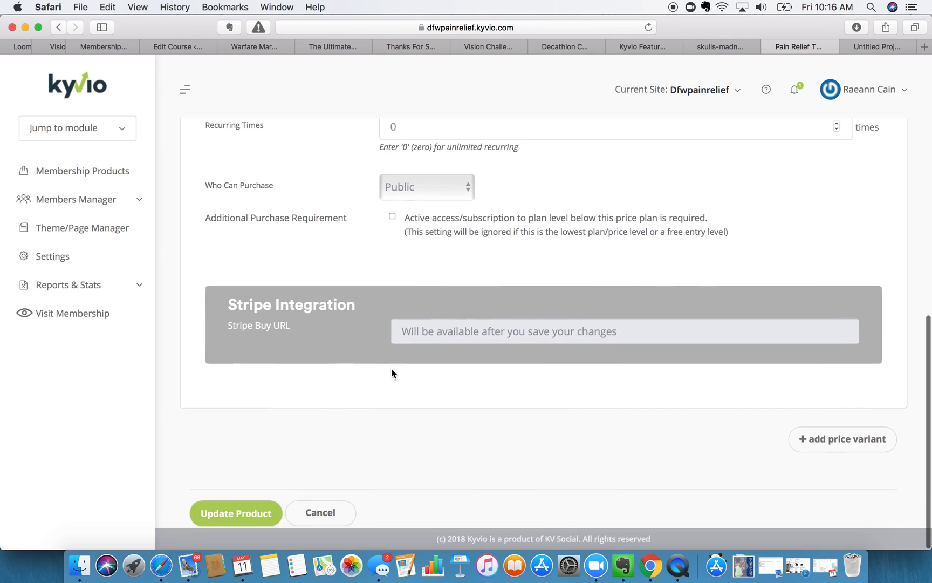
- Update the product and recheck its two subscription prices in Prices/Levels
left_click(228, 519)
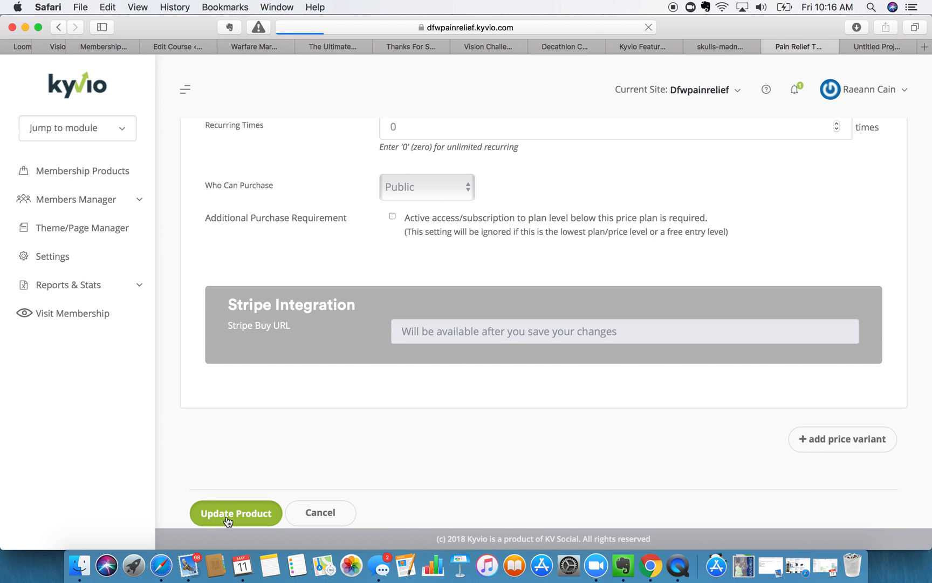
scroll(257, 499, "down", 1)
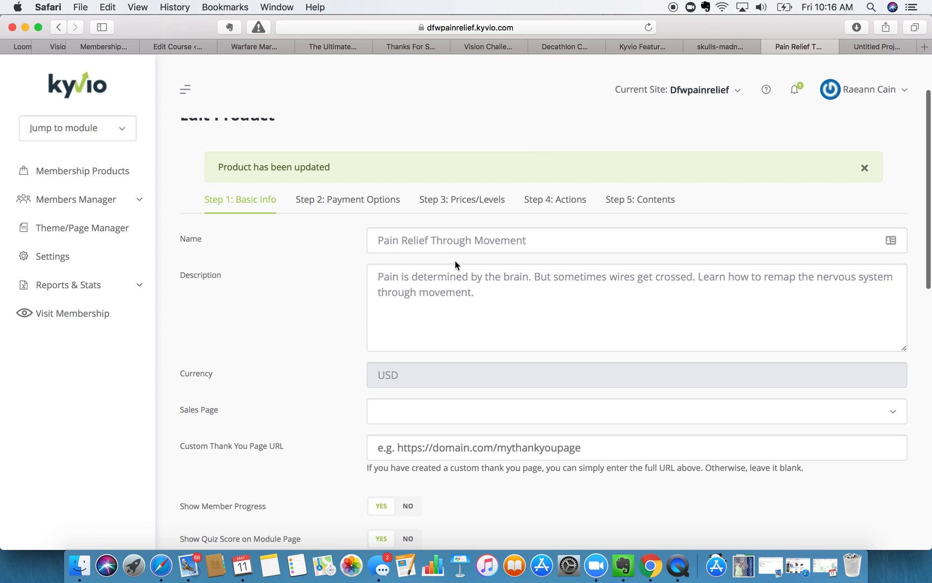
left_click(458, 204)
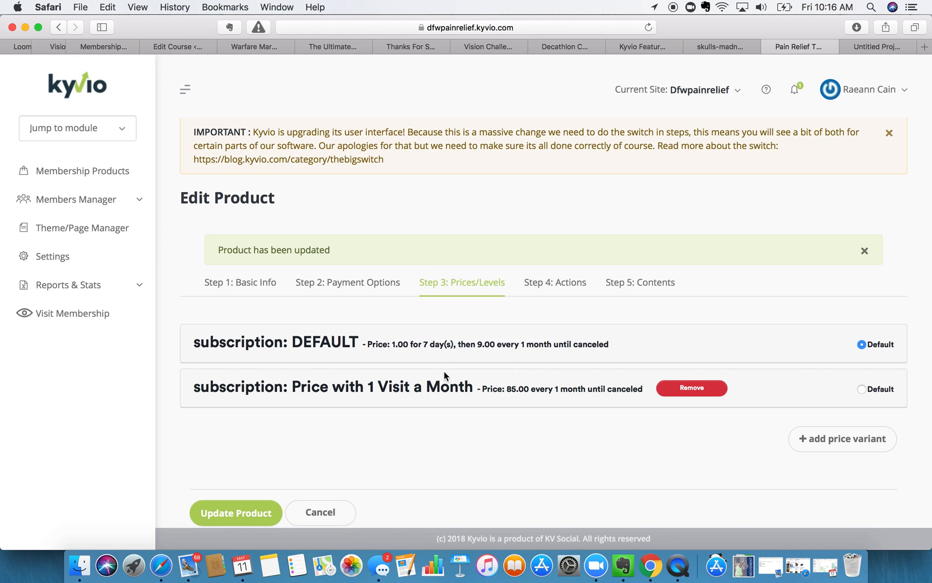
left_click(561, 283)
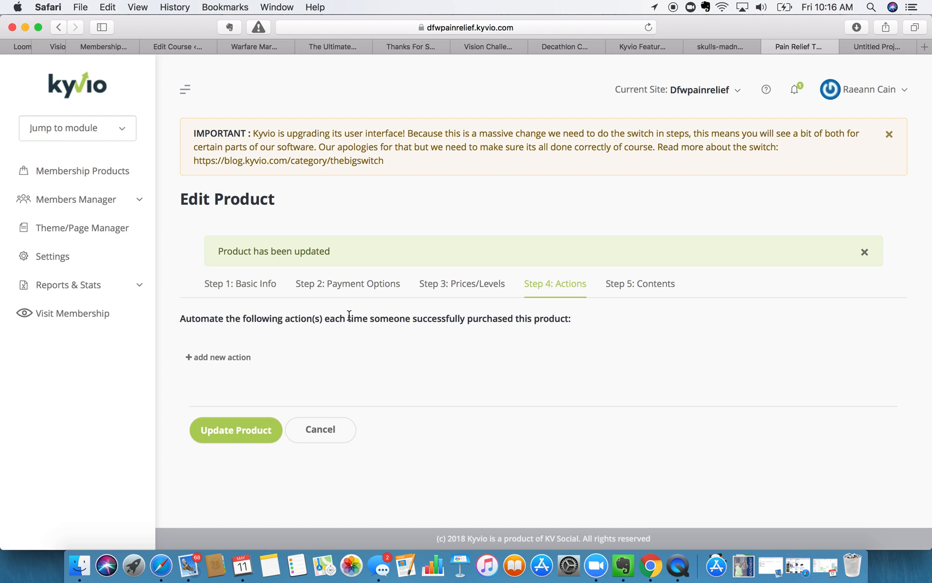
- Add an after-purchase action triggered by Price with 1 Visit a Month, leaving it as no action
left_click(208, 358)
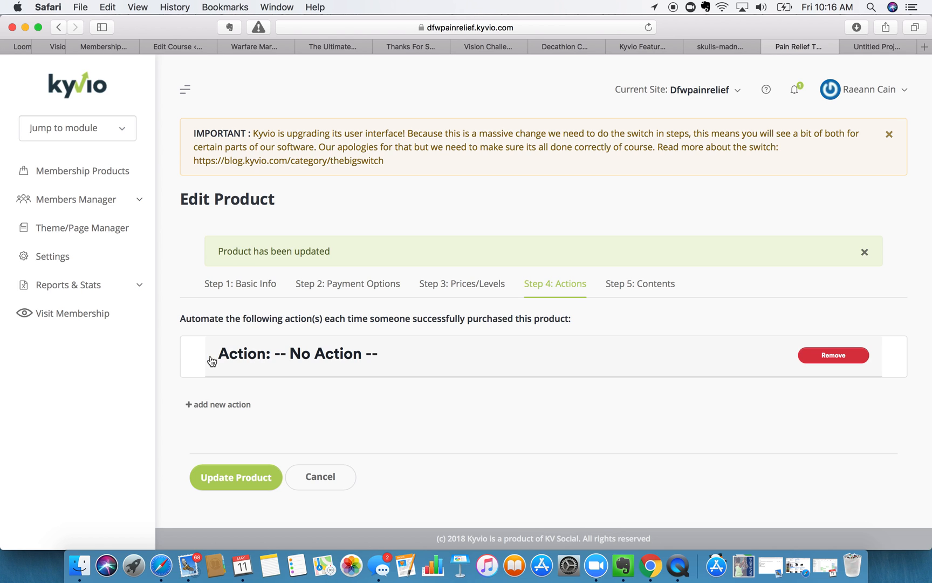
left_click(319, 353)
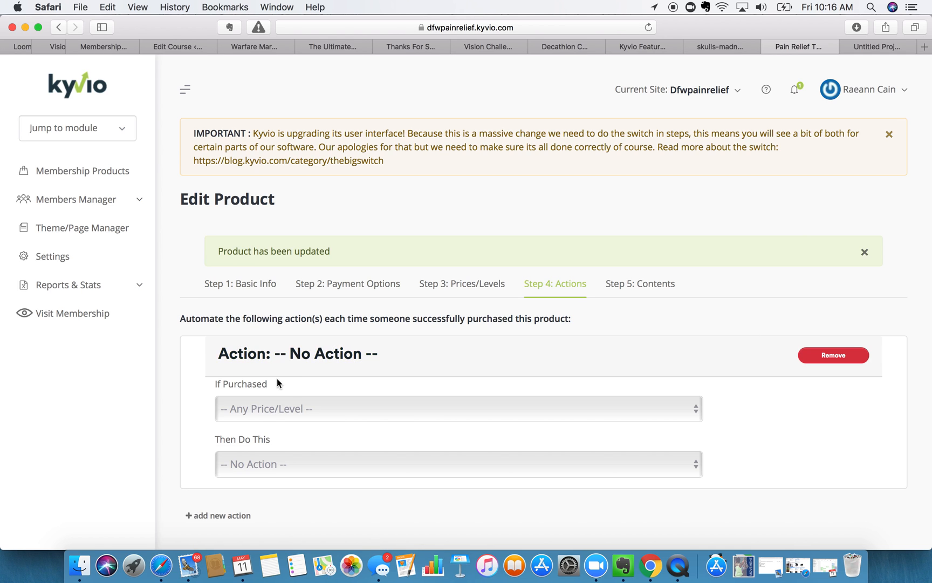
left_click(275, 407)
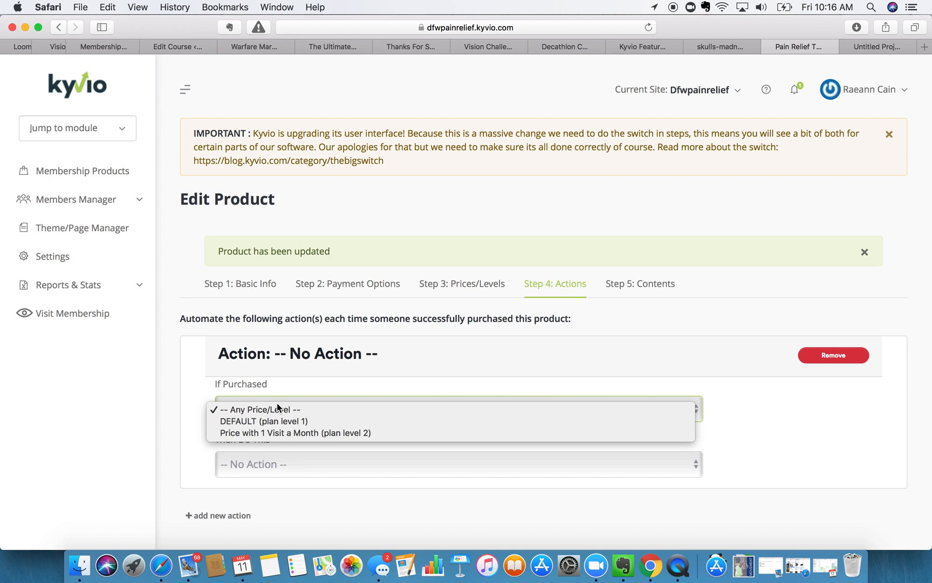
left_click(166, 398)
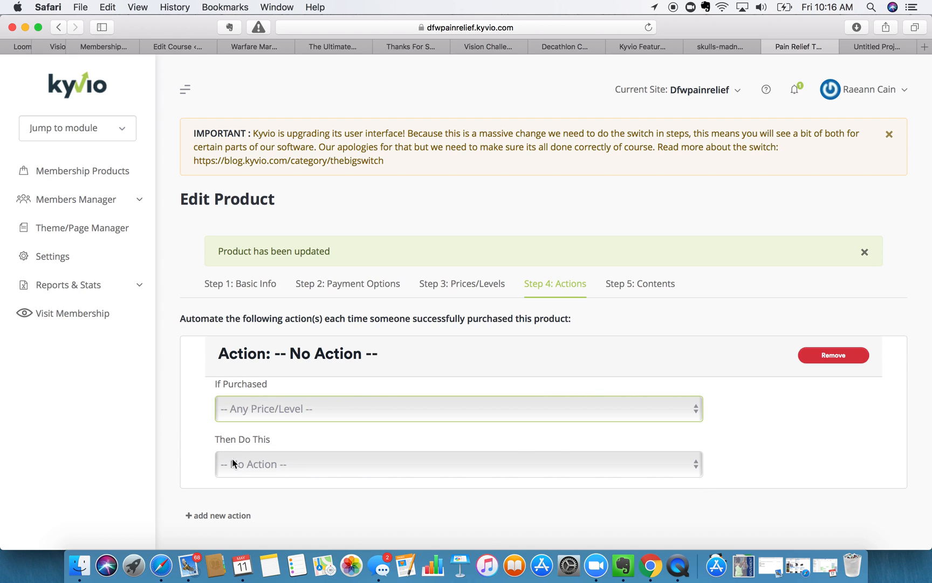
left_click(250, 464)
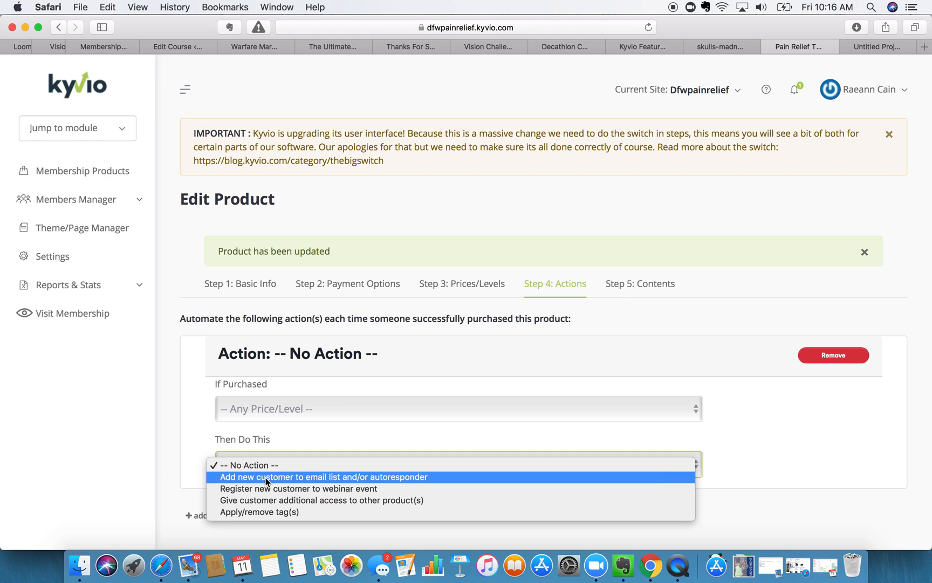
left_click(238, 410)
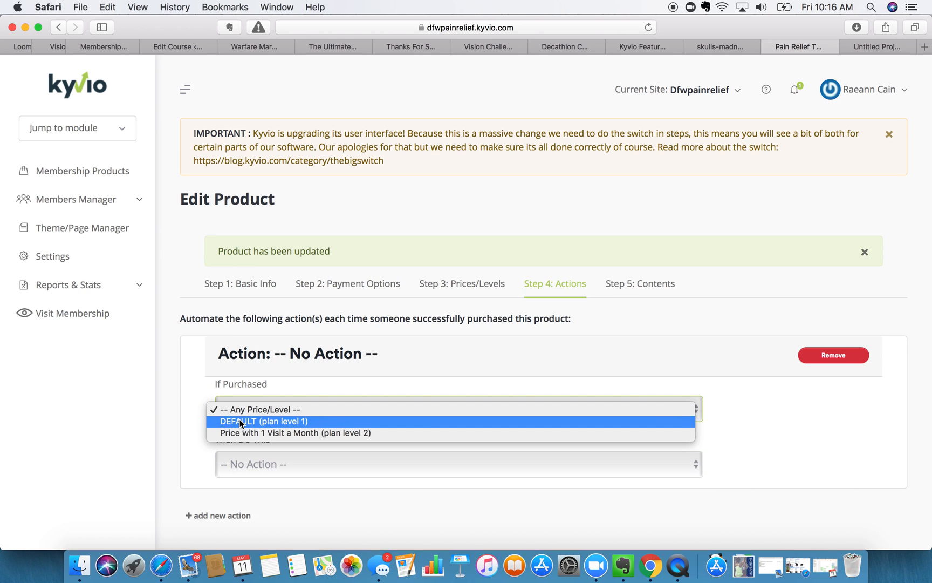
left_click(241, 431)
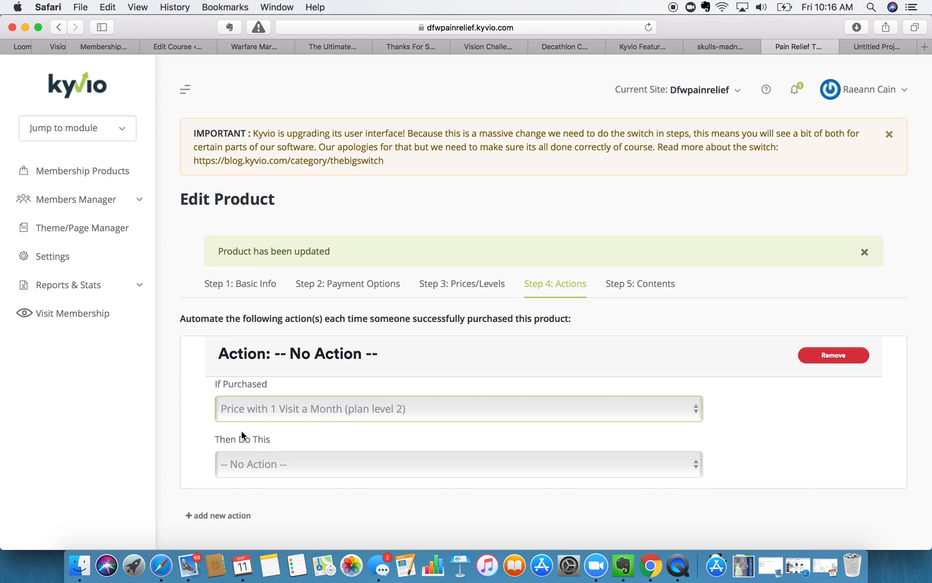
left_click(251, 464)
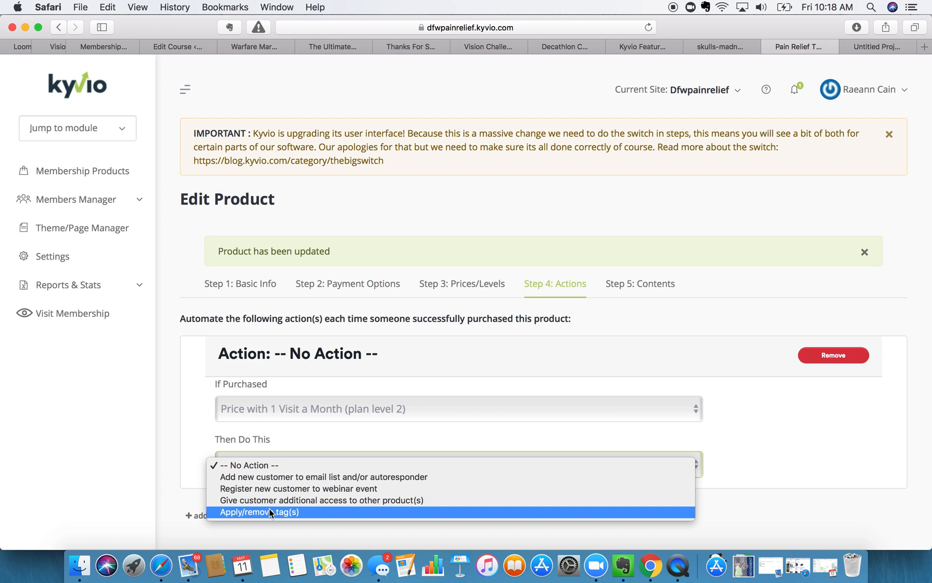
left_click(675, 386)
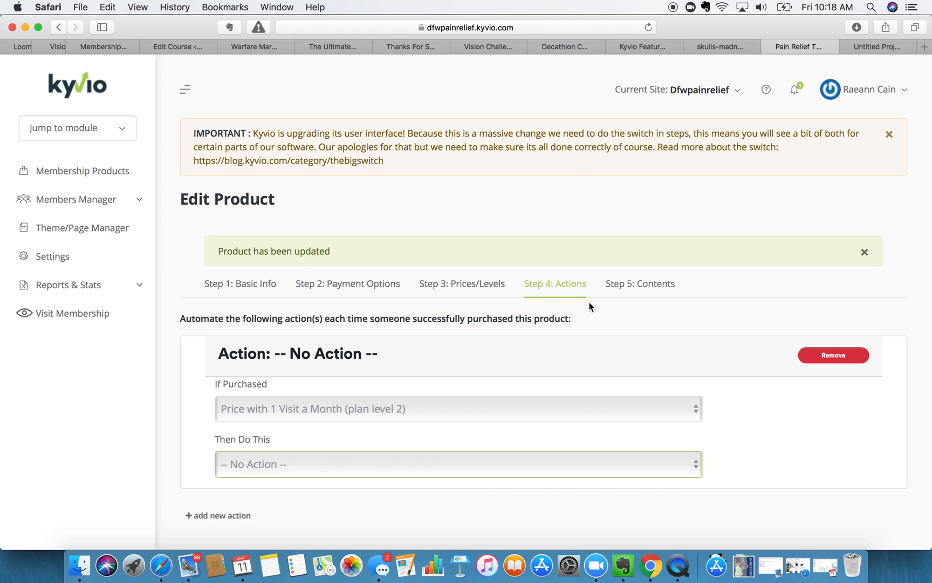
- Remove that empty action and confirm the deletion
scroll(651, 330, "down", 1)
left_click(825, 333)
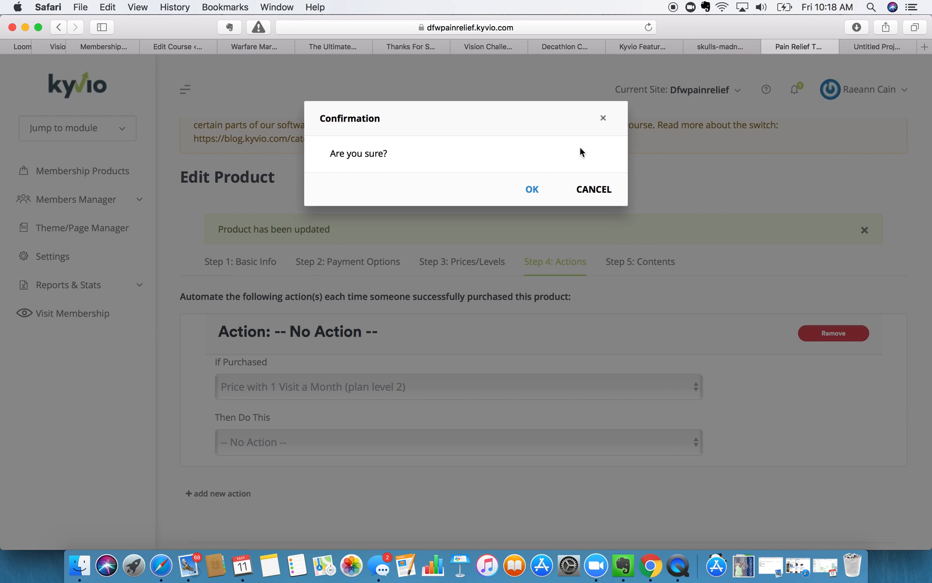
left_click(531, 189)
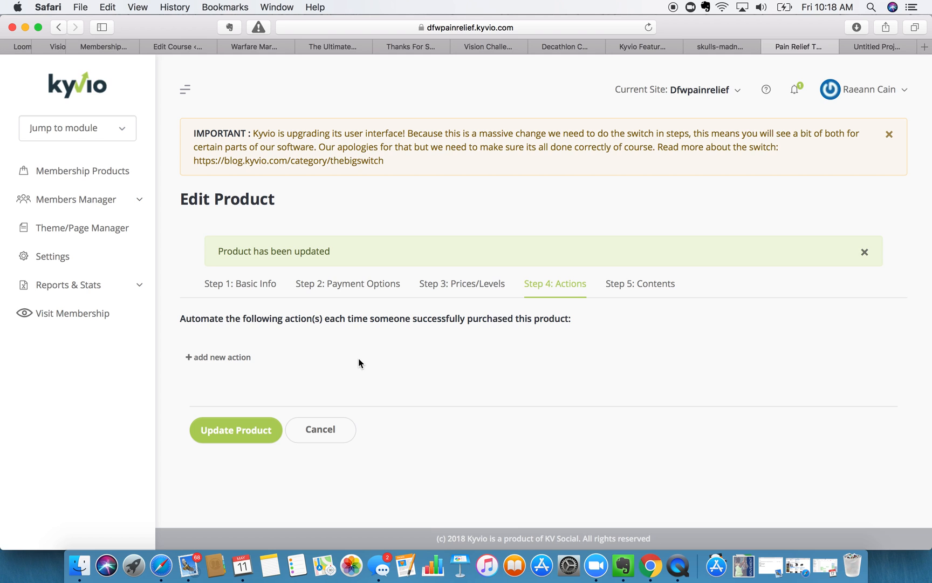
- In Contents, add a module and title it 'Start Here'
left_click(642, 286)
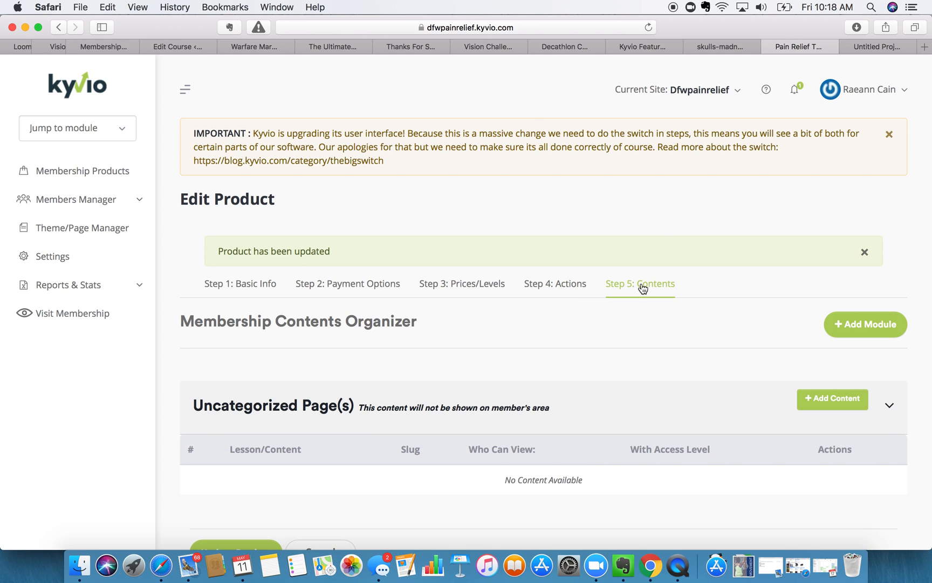
scroll(493, 316, "down", 2)
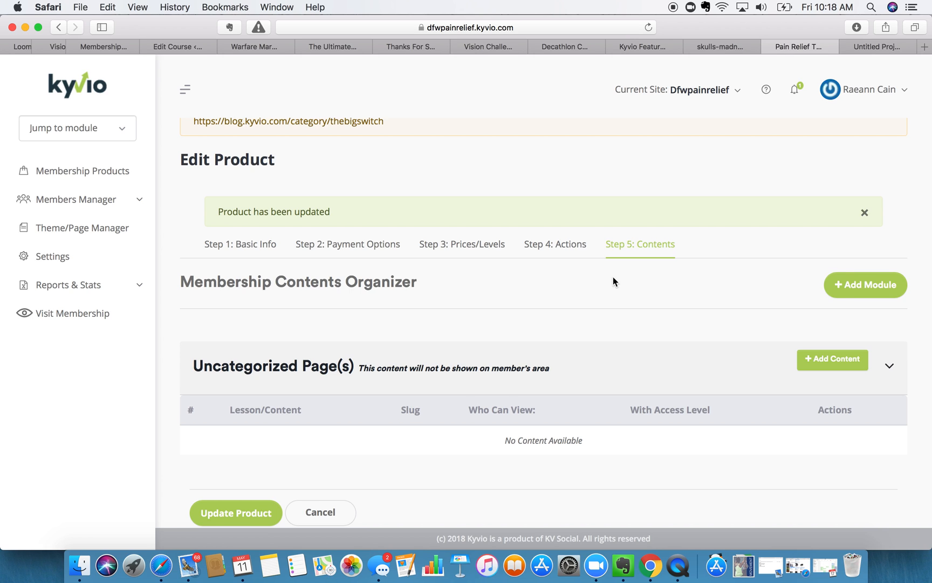
left_click(844, 289)
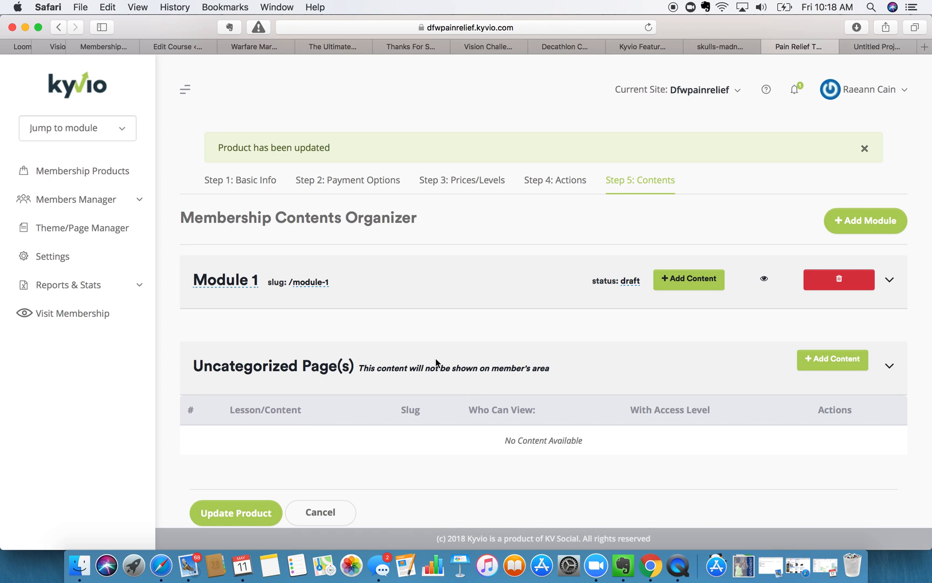
left_click(255, 278)
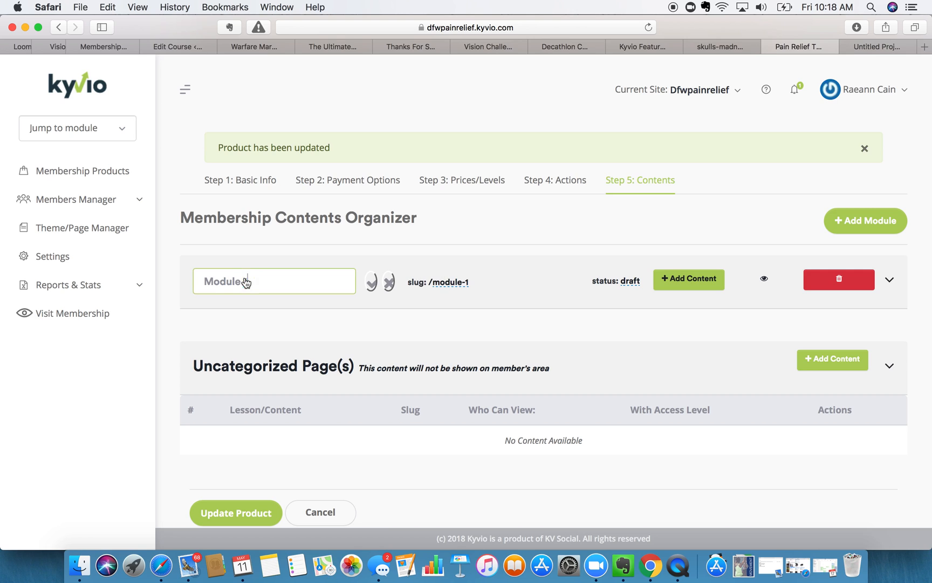
triple_click(255, 277)
type("Start Here")
left_click(372, 281)
double_click(332, 282)
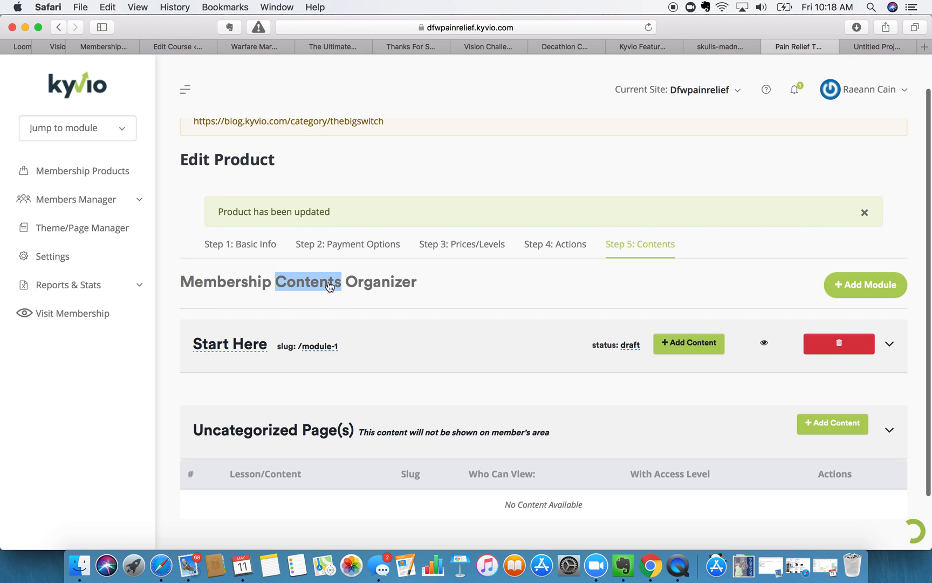
- Change the Start Here module's slug to start-here
left_click(321, 348)
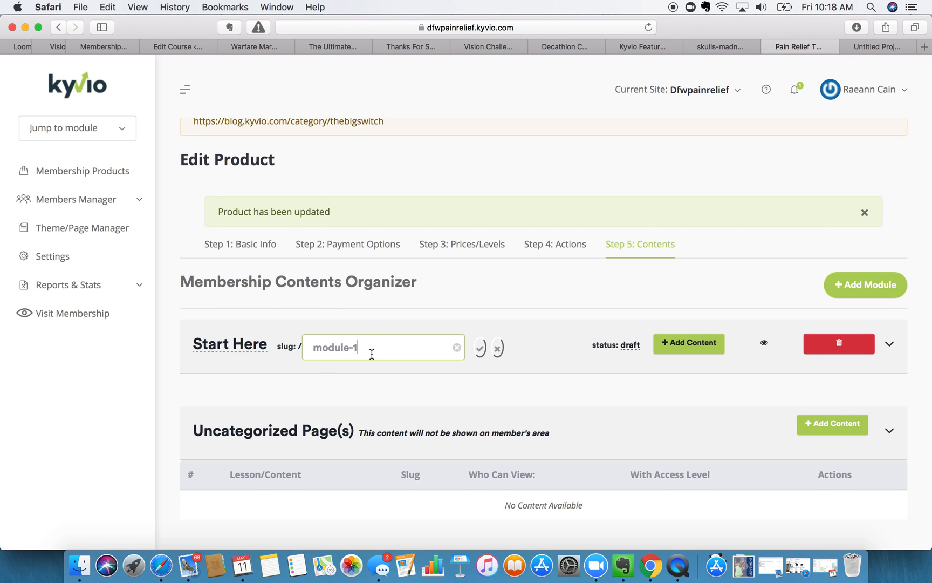
triple_click(372, 354)
type("start-here")
left_click(482, 348)
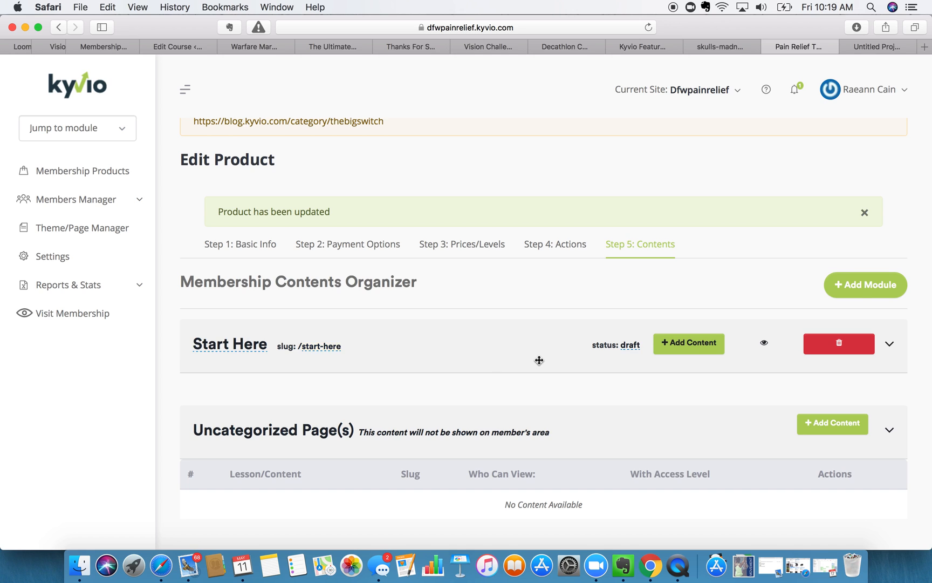
- Switch the module's status from draft to publish
scroll(537, 358, "down", 3)
left_click(619, 288)
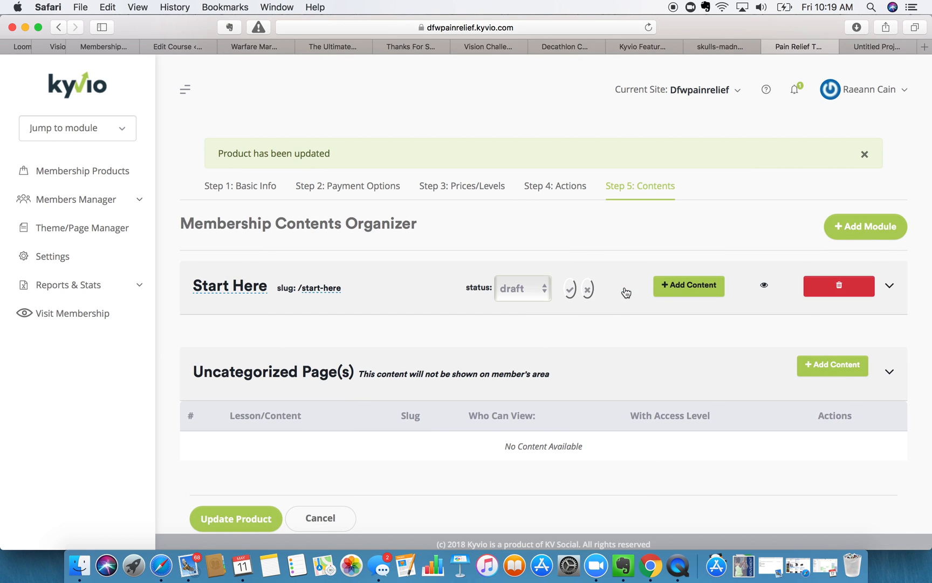
left_click(537, 288)
left_click(537, 304)
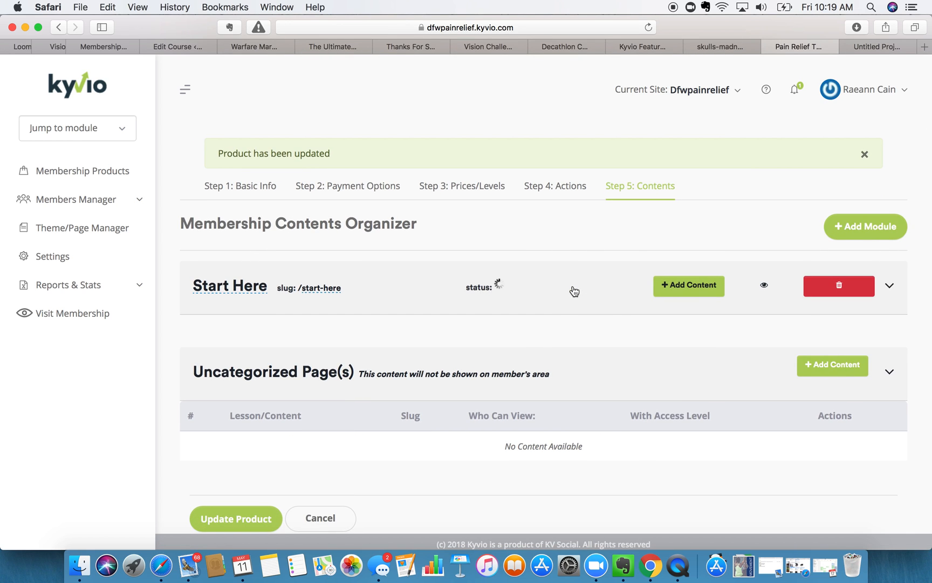
left_click(571, 288)
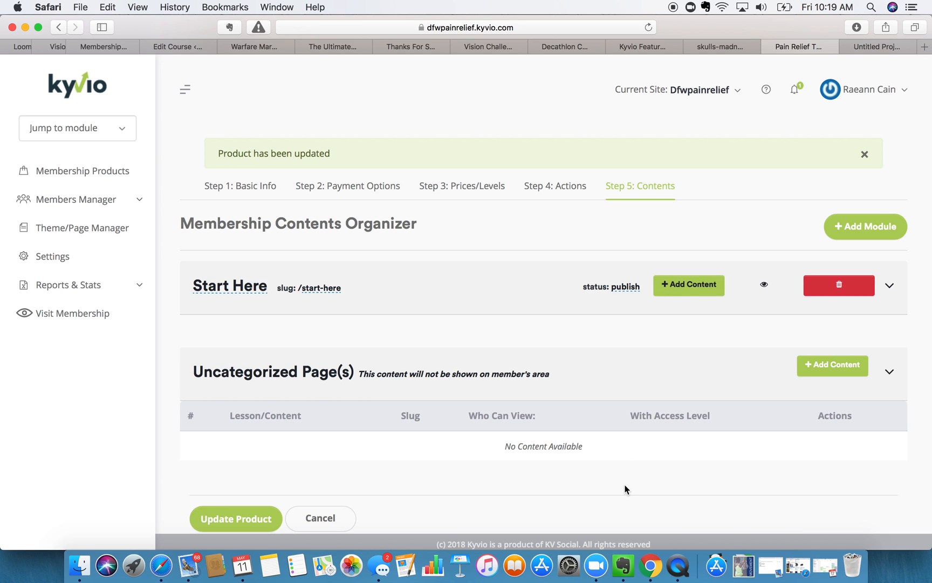
scroll(679, 397, "down", 1)
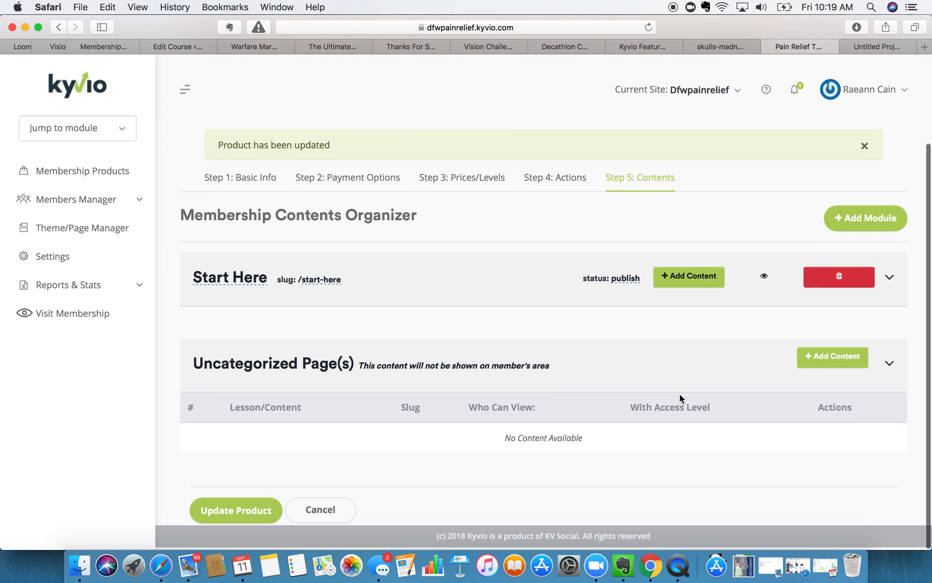
- Add a second module and title it 'Pain Fundamentals'
left_click(858, 220)
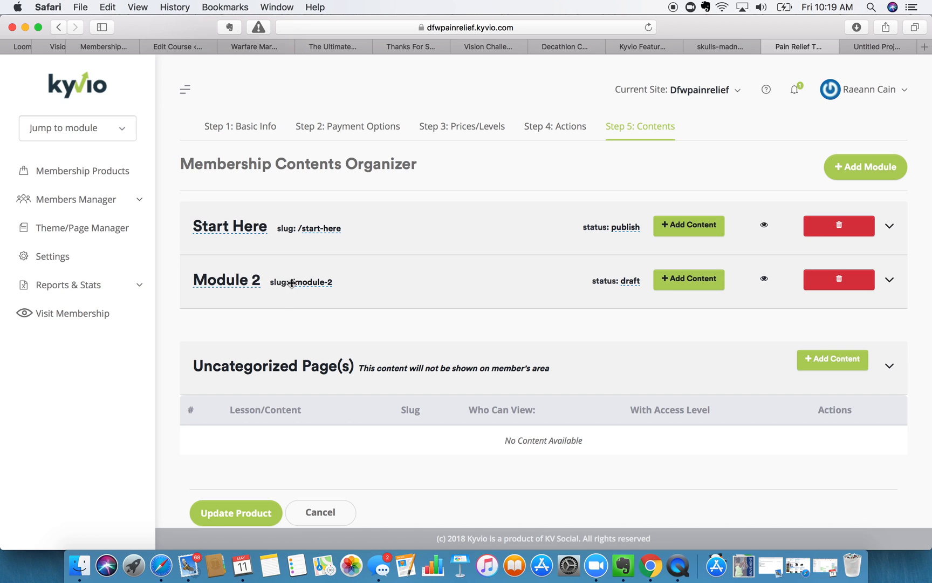
left_click(237, 279)
triple_click(255, 279)
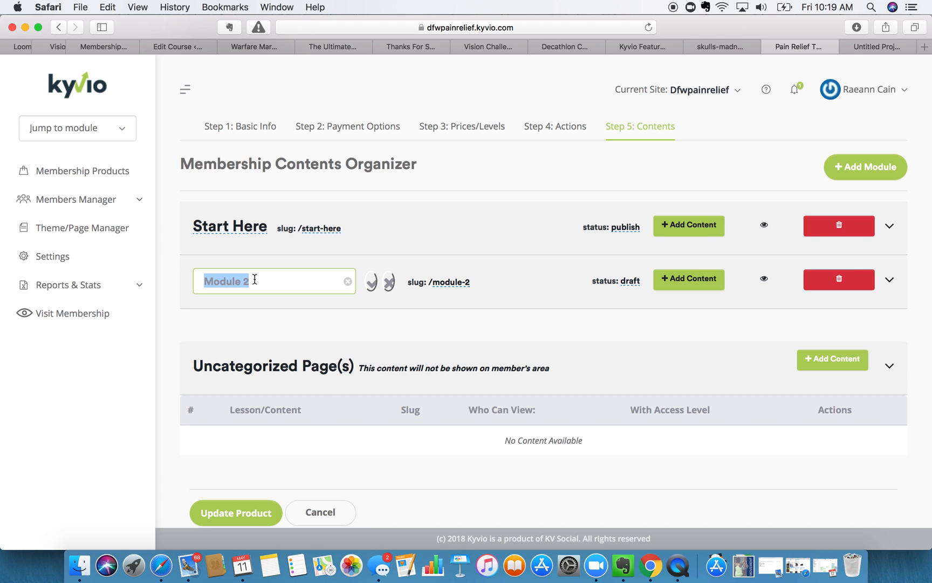
type("Pain ")
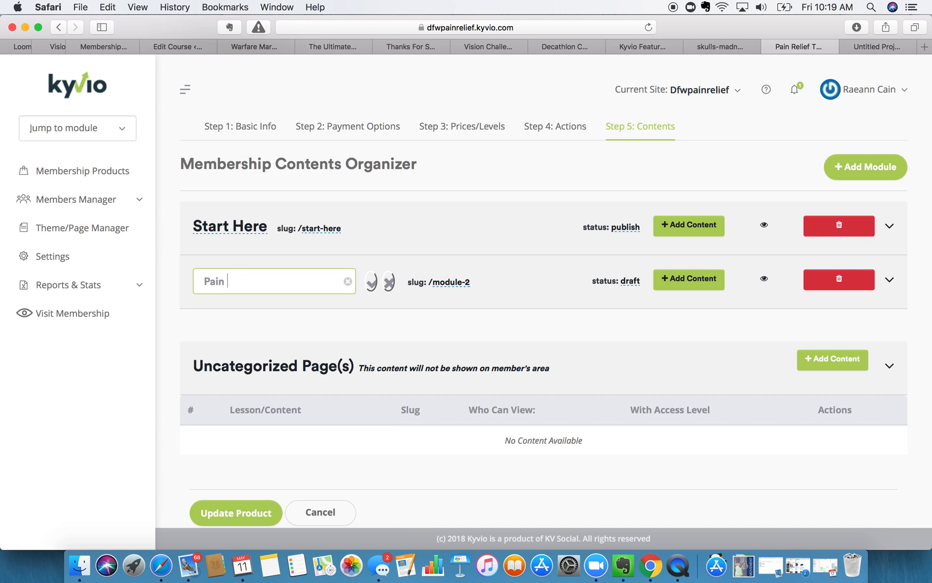
type("Fundamentals")
left_click(372, 281)
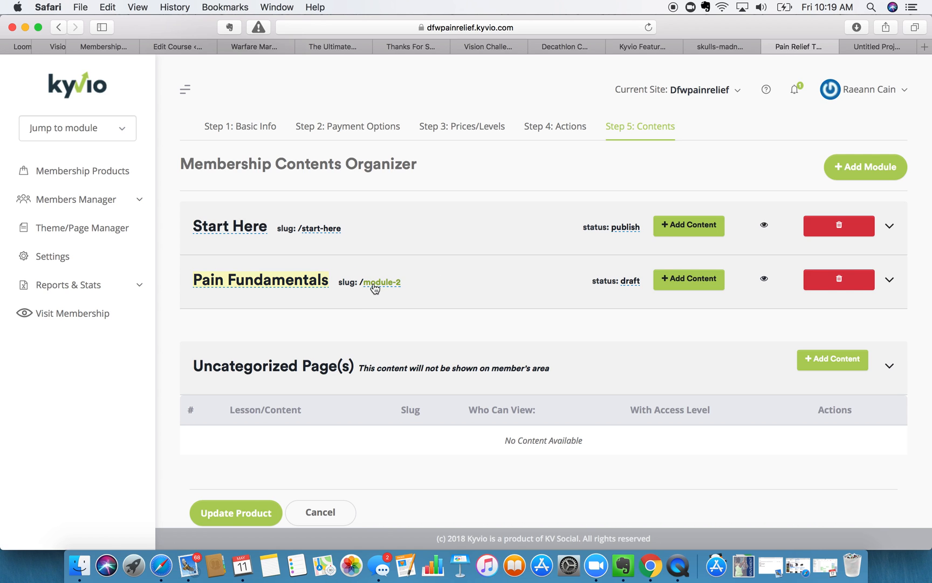
- Set its slug to pain-fundamentals and add a third module
left_click(384, 281)
triple_click(384, 281)
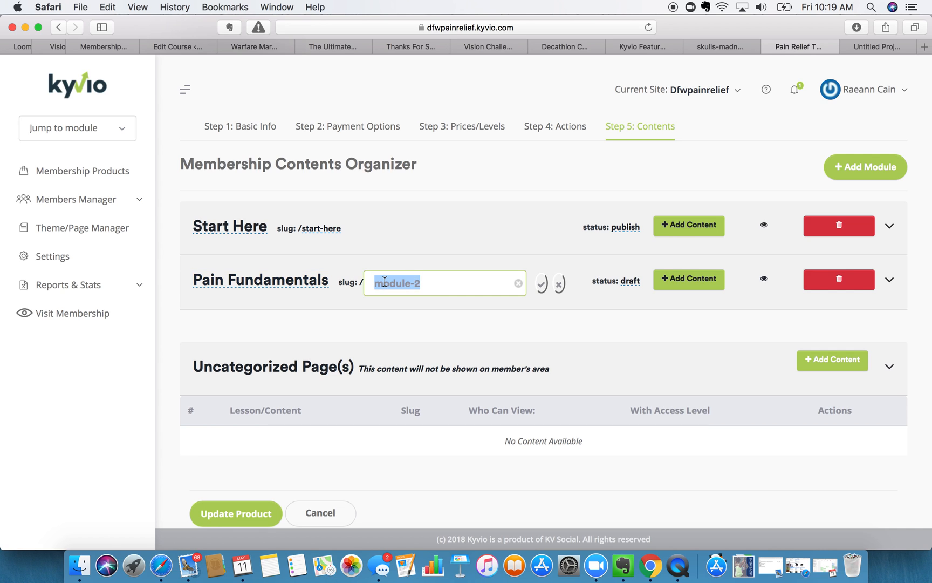
type("pain-")
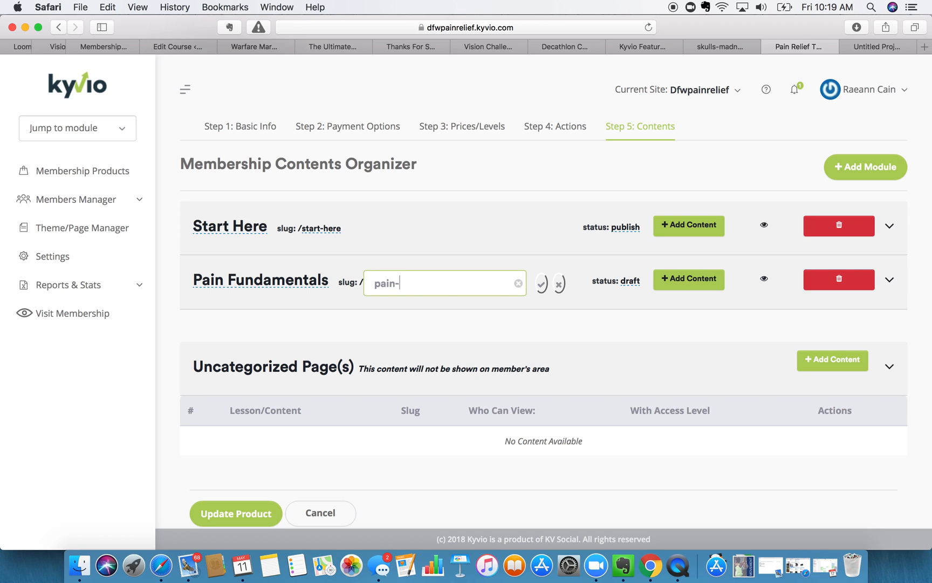
type("fundamentals")
left_click(543, 285)
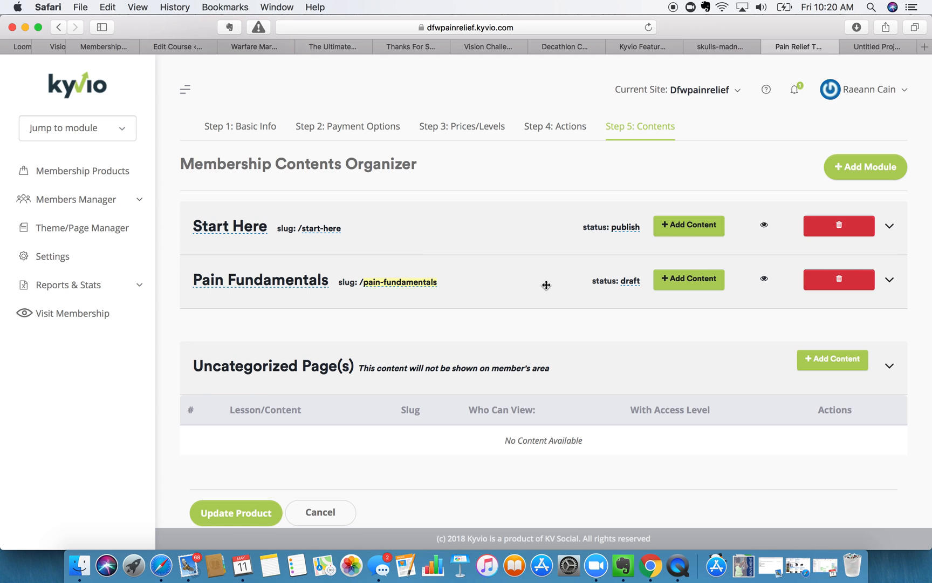
left_click(853, 173)
- Replace the Module 3 title with 'What's Next'
scroll(647, 195, "down", 2)
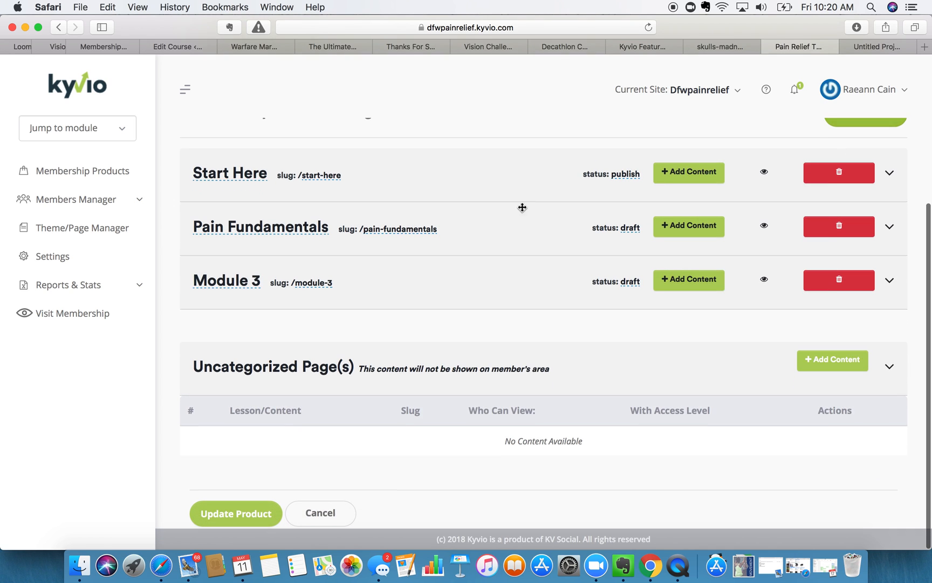
left_click(239, 285)
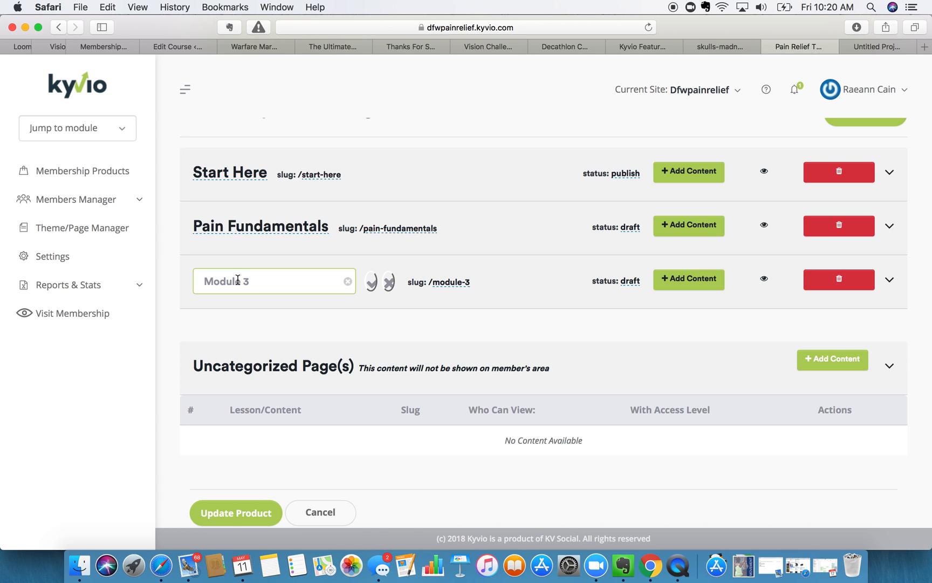
triple_click(238, 280)
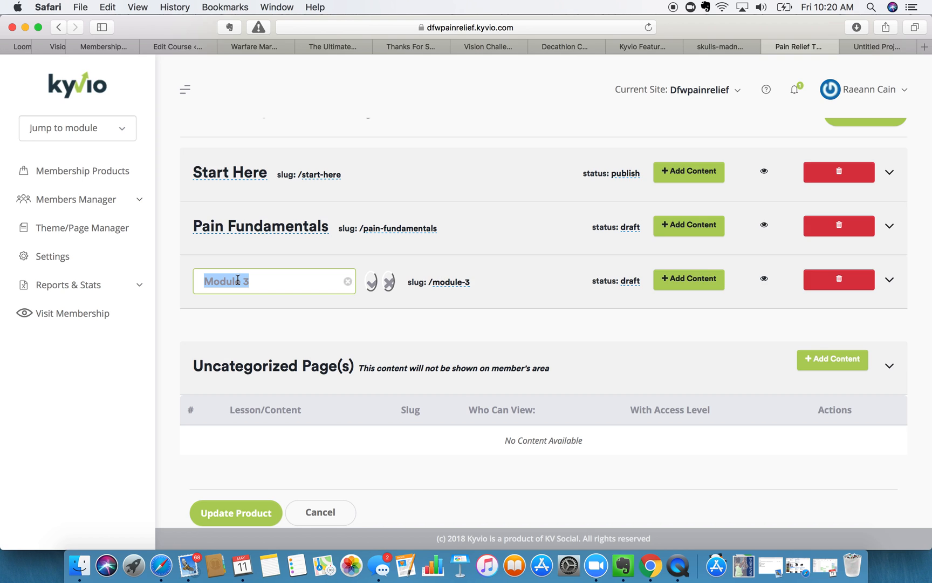
type("What's ")
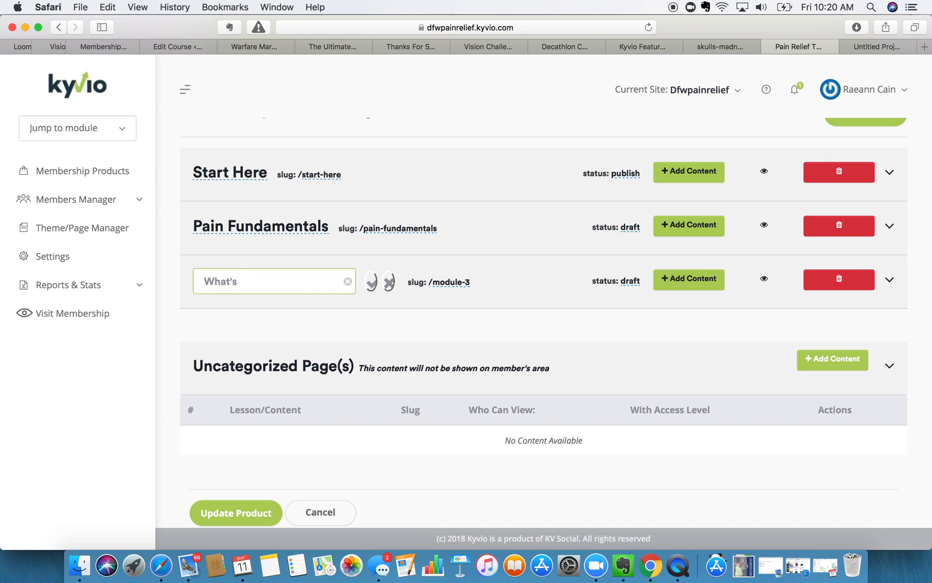
type("Next")
left_click(371, 283)
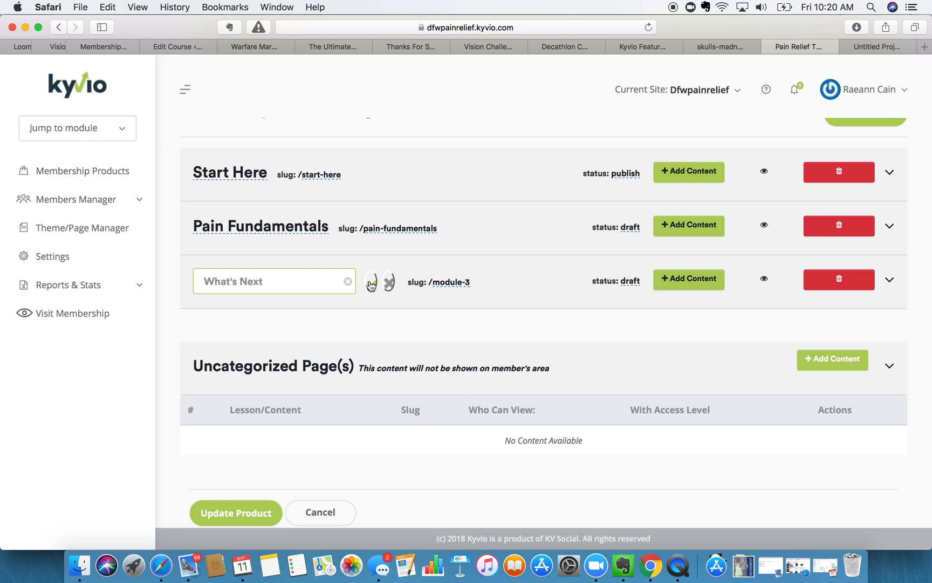
- In the Visme tab, go to the bgninsiders Kyvio site and confirm leaving the Visme page
left_click(878, 47)
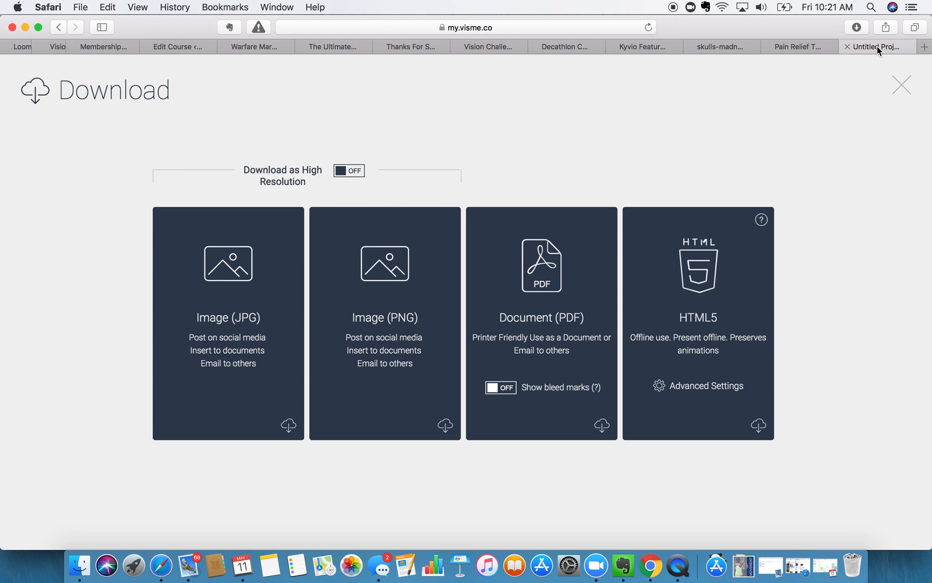
left_click(616, 29)
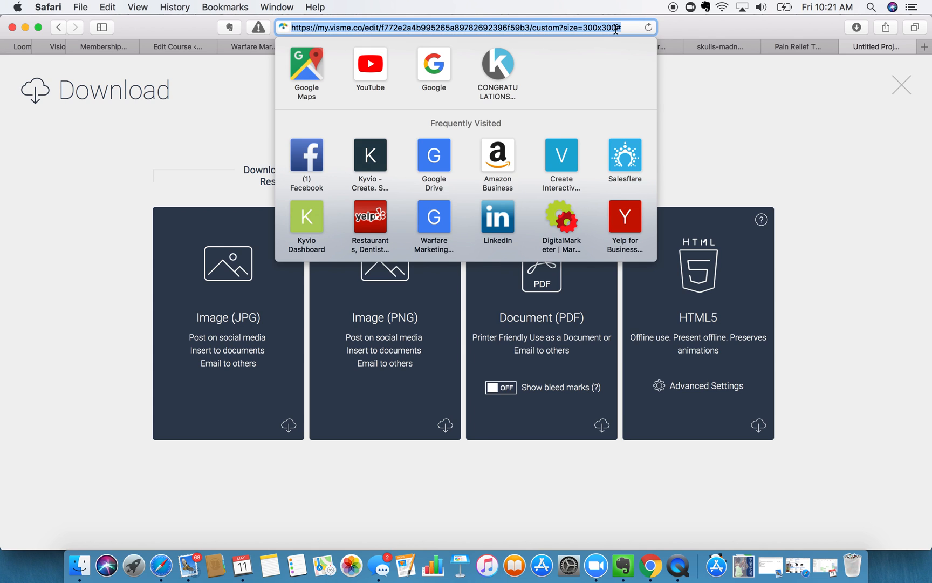
type("bgni")
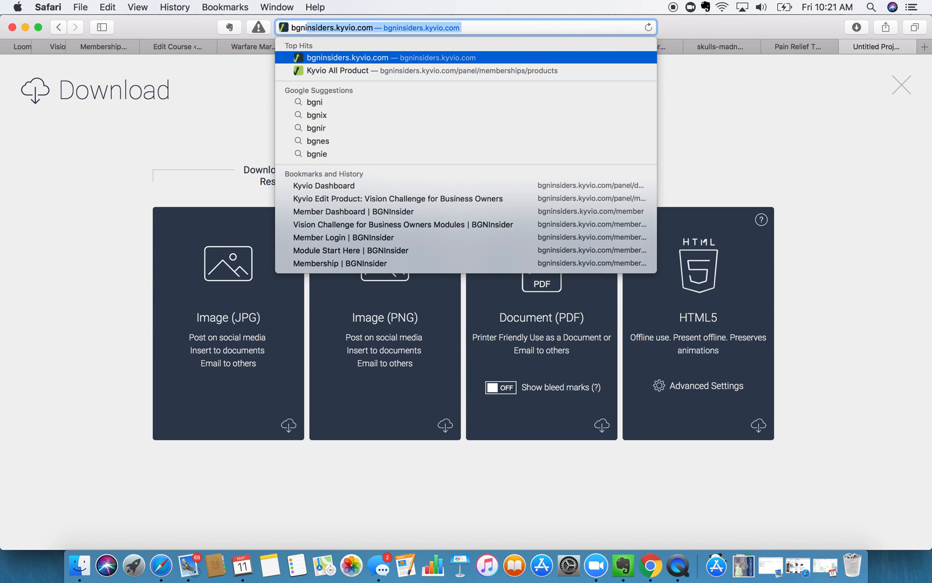
key("Return")
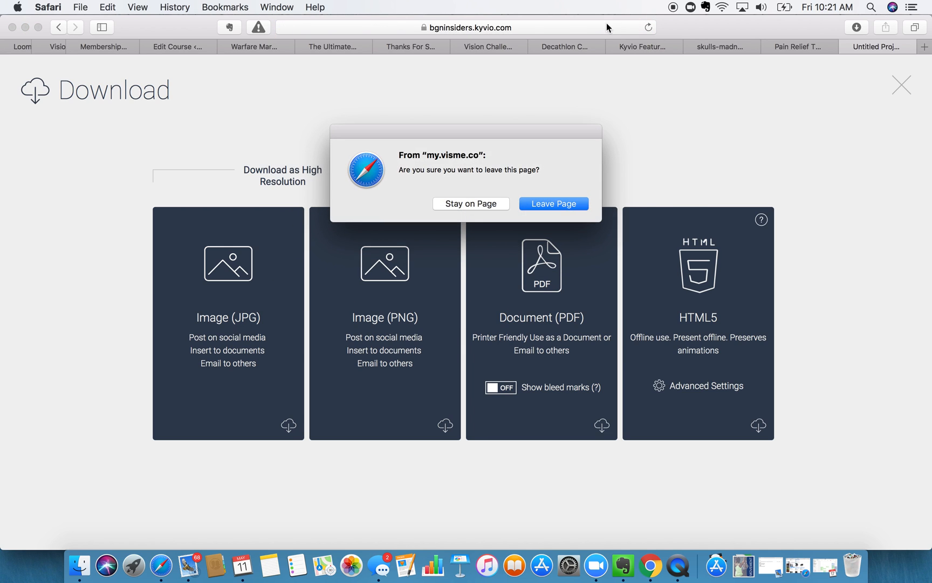
left_click(547, 203)
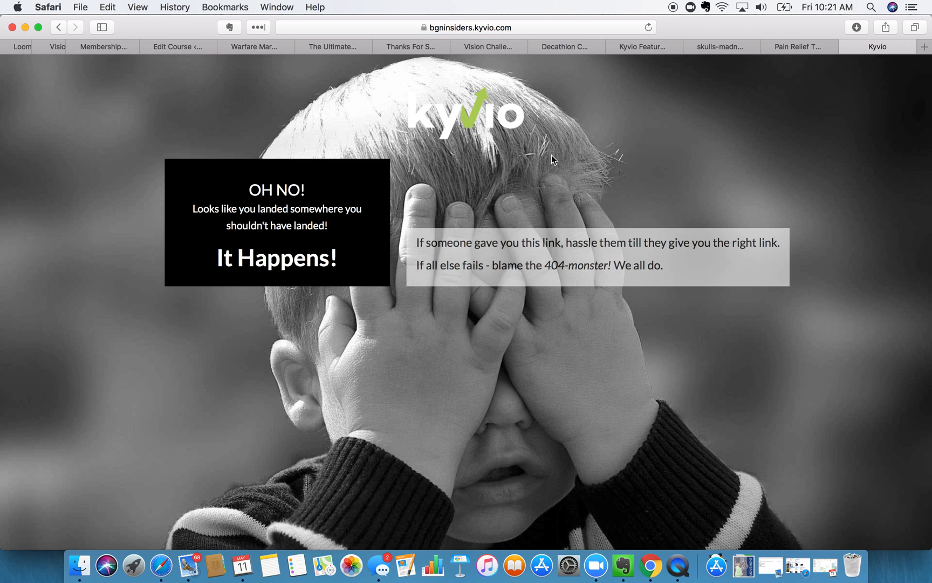
- Load the Kyvio /login address, then close that tab to return to the course editor
left_click(526, 29)
left_click(470, 26)
type("/login")
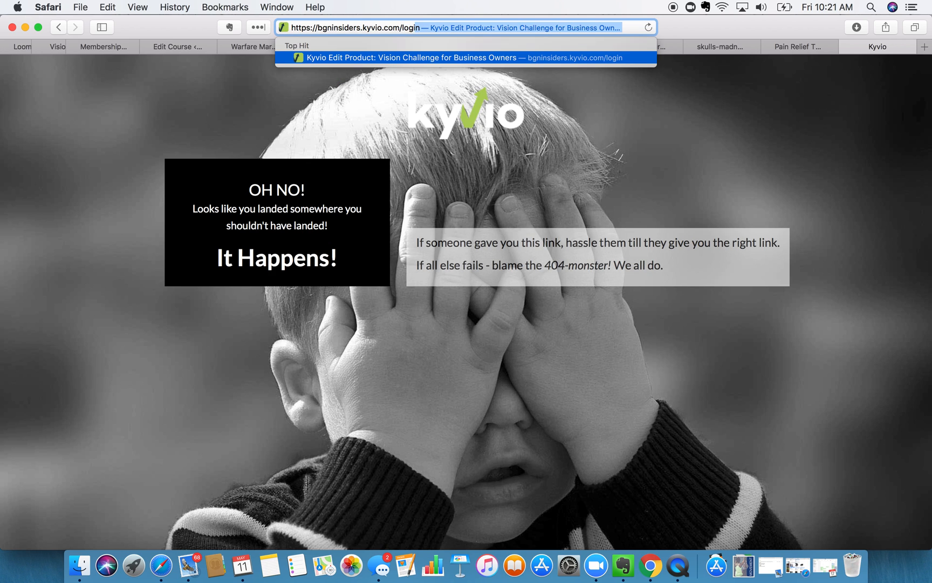
key("Return")
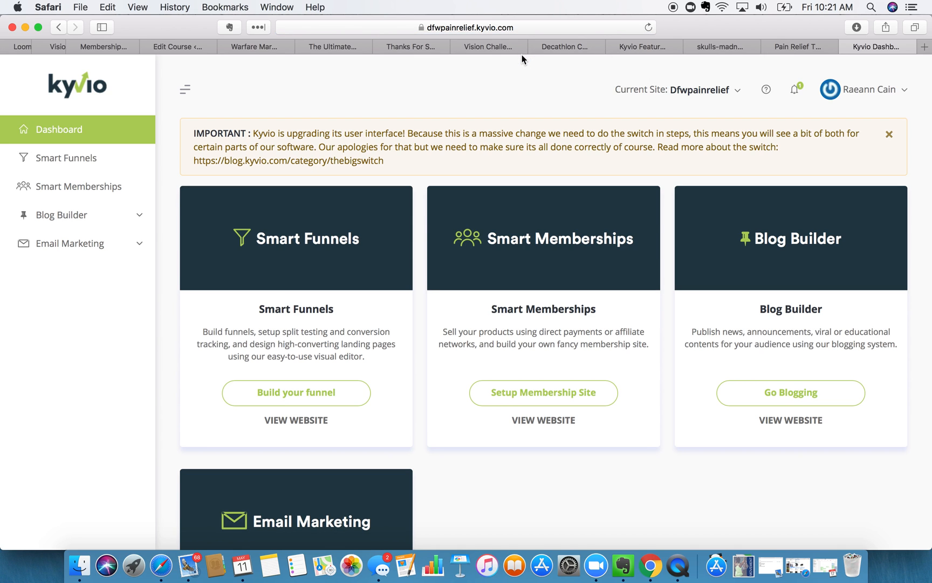
left_click(848, 46)
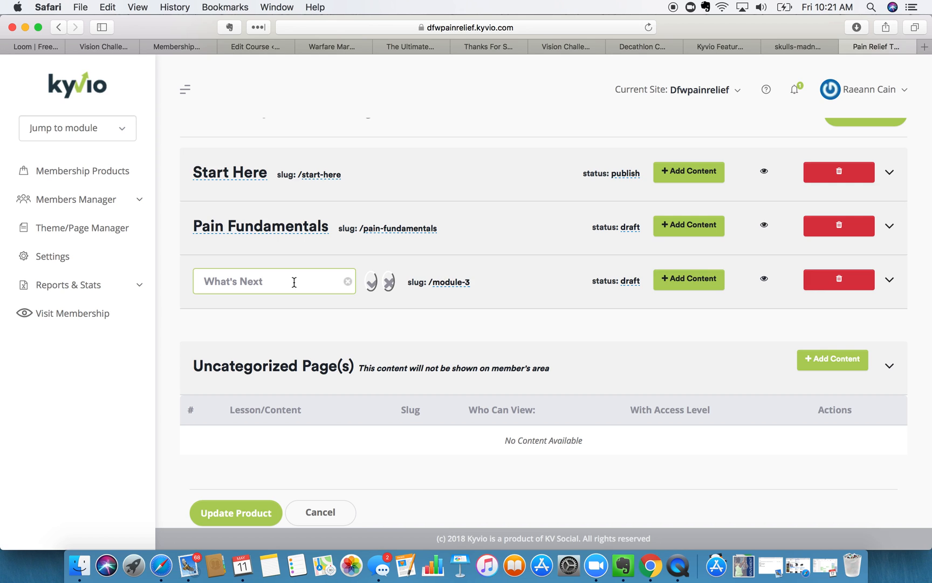
- Confirm the 'What's Next' module title and change its slug from module-3 to whats-next
left_click(370, 280)
left_click(337, 279)
double_click(345, 282)
triple_click(342, 284)
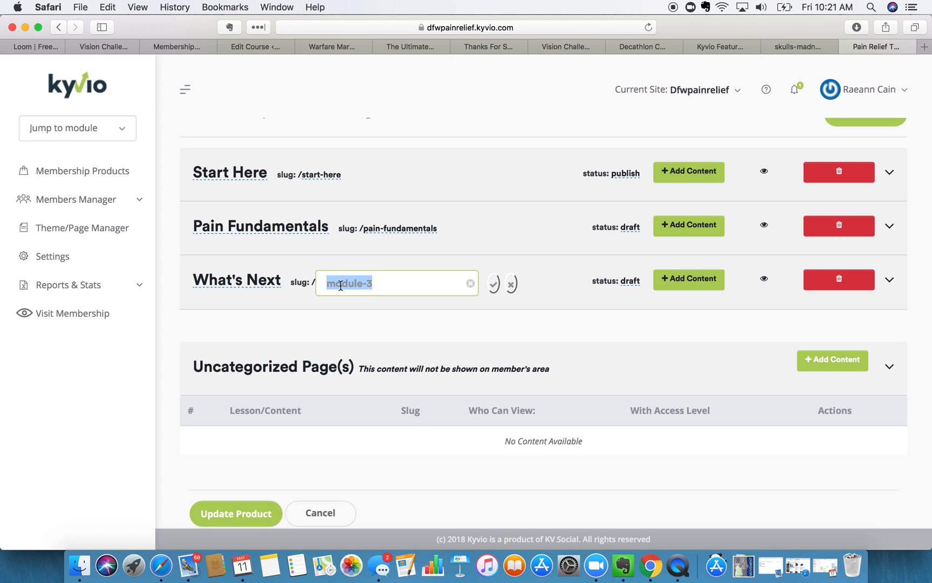
type("whats")
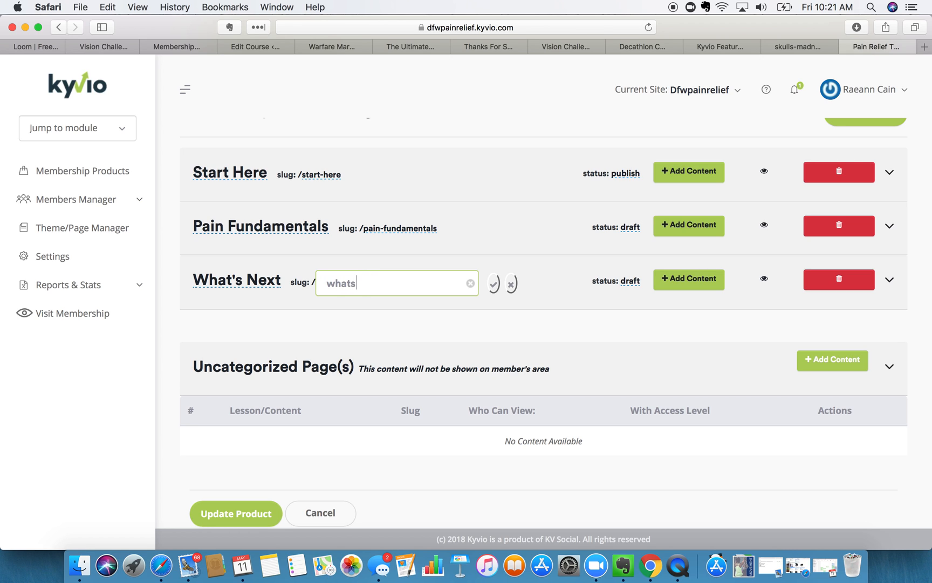
type("-next")
left_click(495, 284)
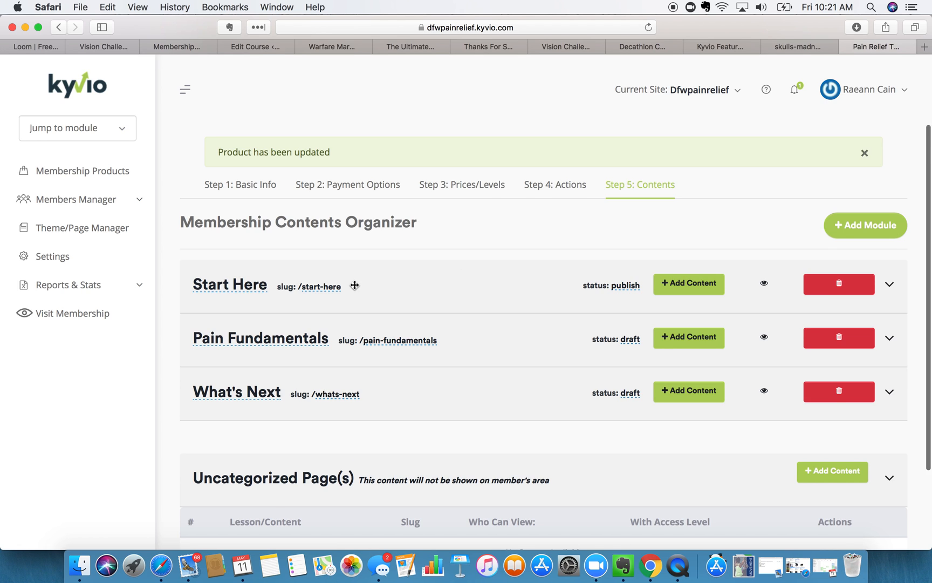
- Set Pain Fundamentals and What's Next to publish status, then add a lesson to Start Here
scroll(410, 246, "down", 3)
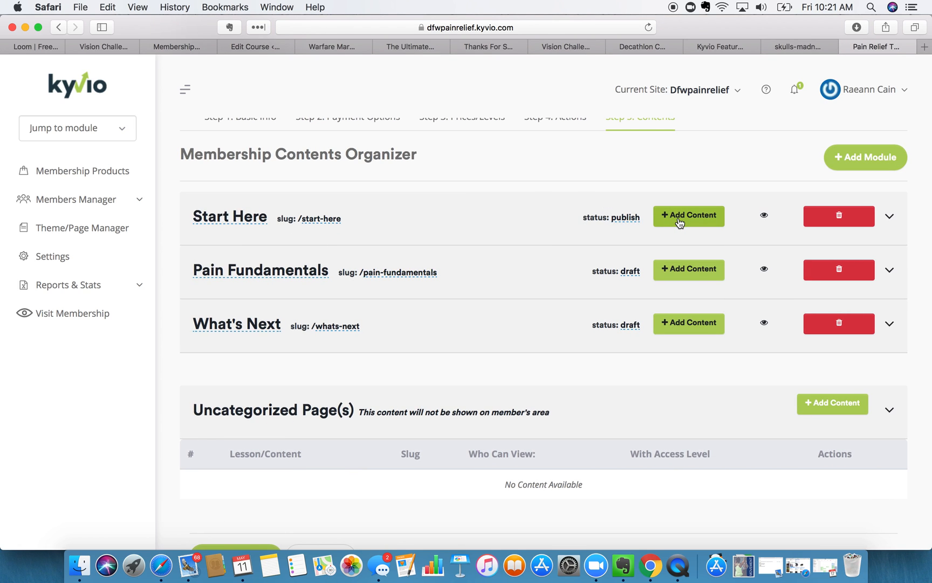
scroll(629, 275, "up", 1)
left_click(630, 282)
left_click(538, 285)
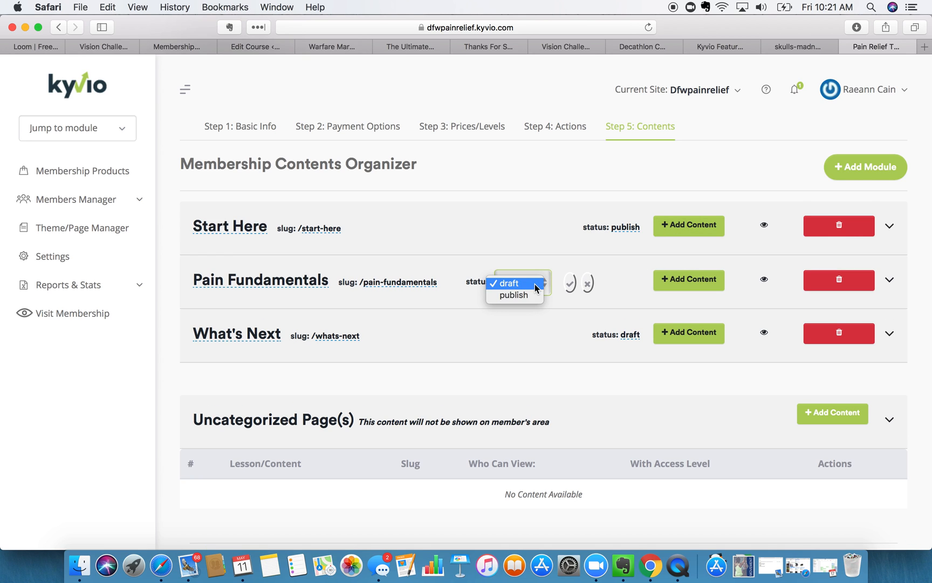
left_click(534, 294)
left_click(570, 290)
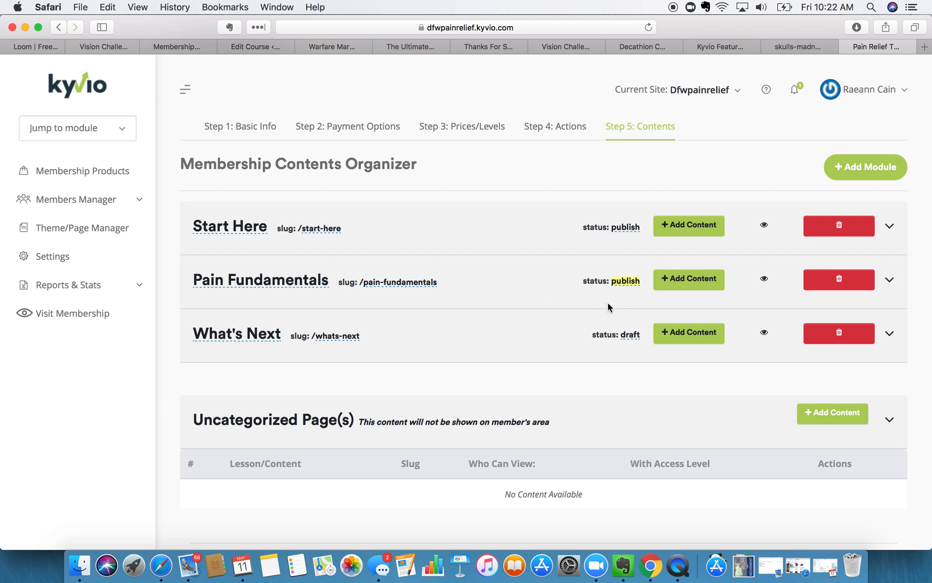
left_click(629, 335)
left_click(534, 336)
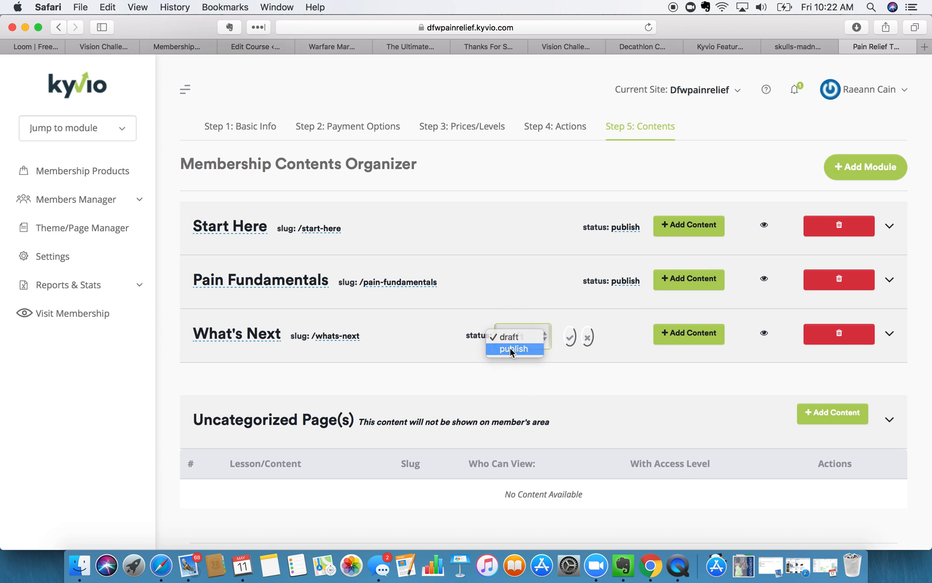
left_click(512, 348)
left_click(570, 336)
left_click(671, 226)
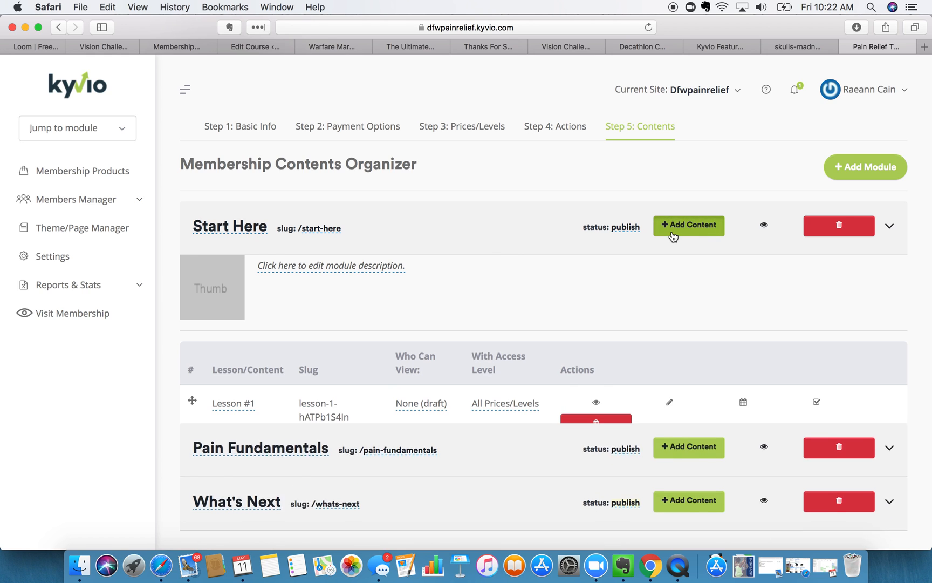
- Add a second lesson to the Start Here module
left_click(286, 265)
left_click(556, 318)
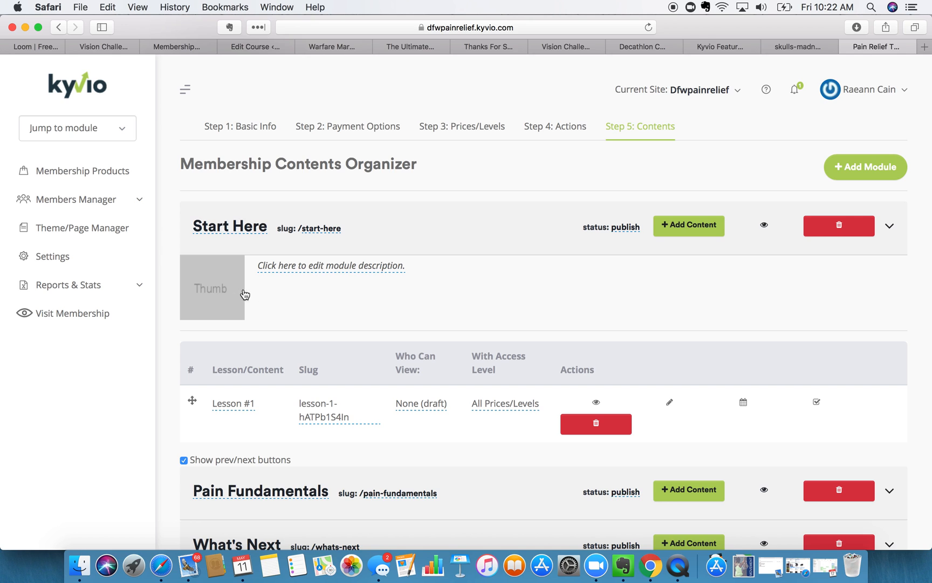
left_click(685, 225)
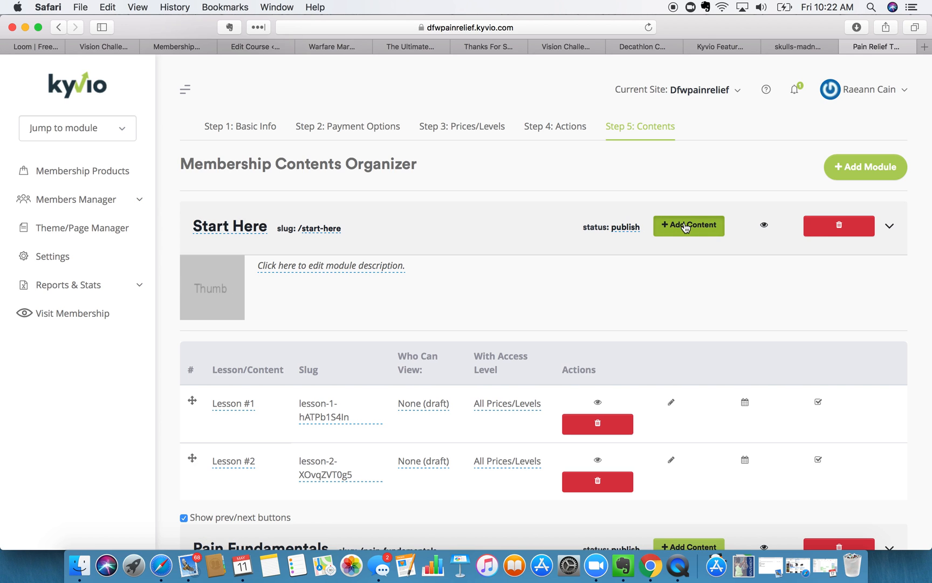
- Give Start Here the description 'Get acquainted with Pain Relief Through Movement'
scroll(446, 287, "down", 3)
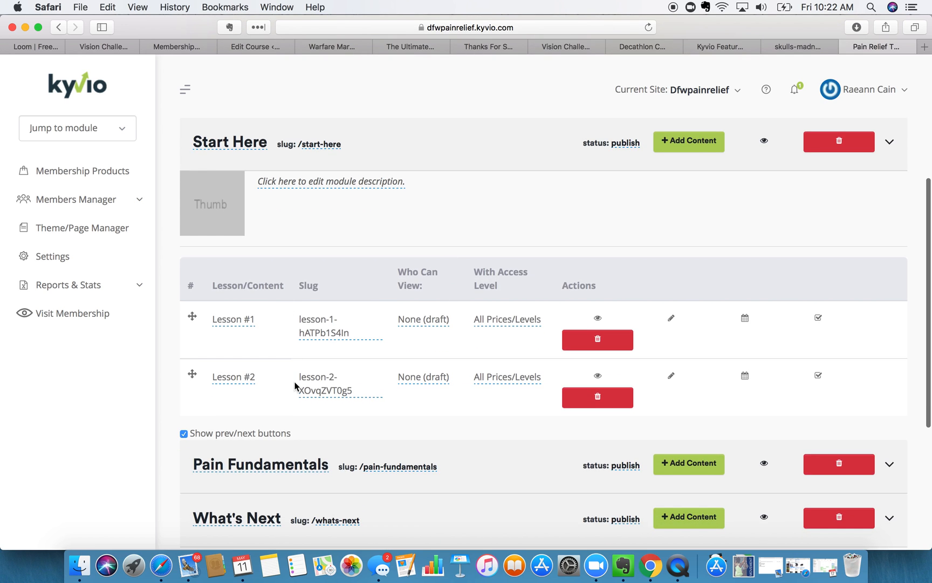
left_click(302, 184)
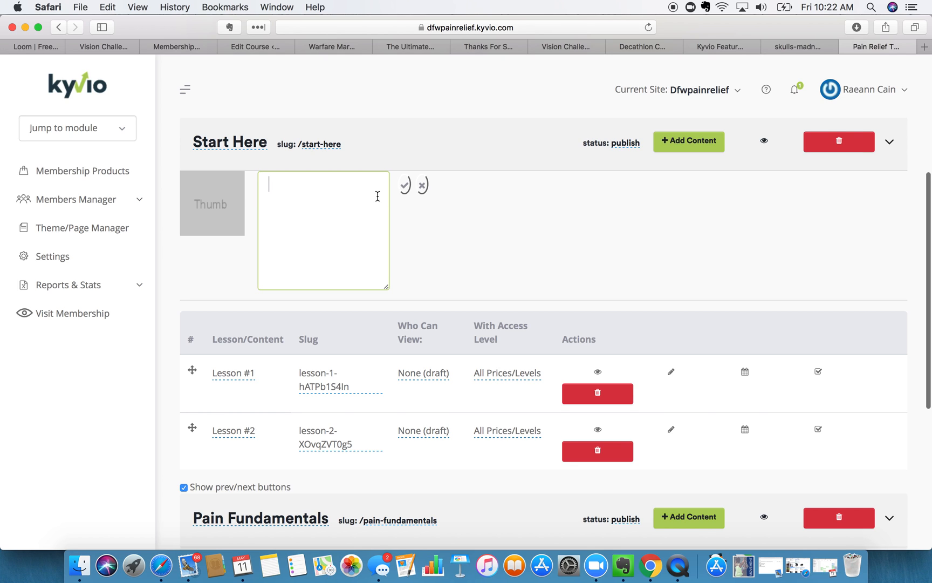
type("Get a")
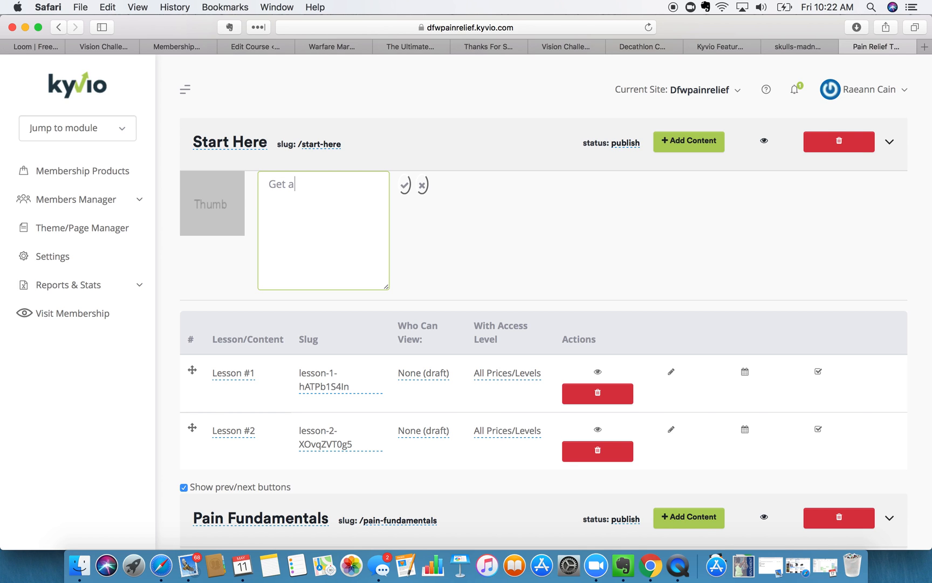
type("cquainted with Pain Relie")
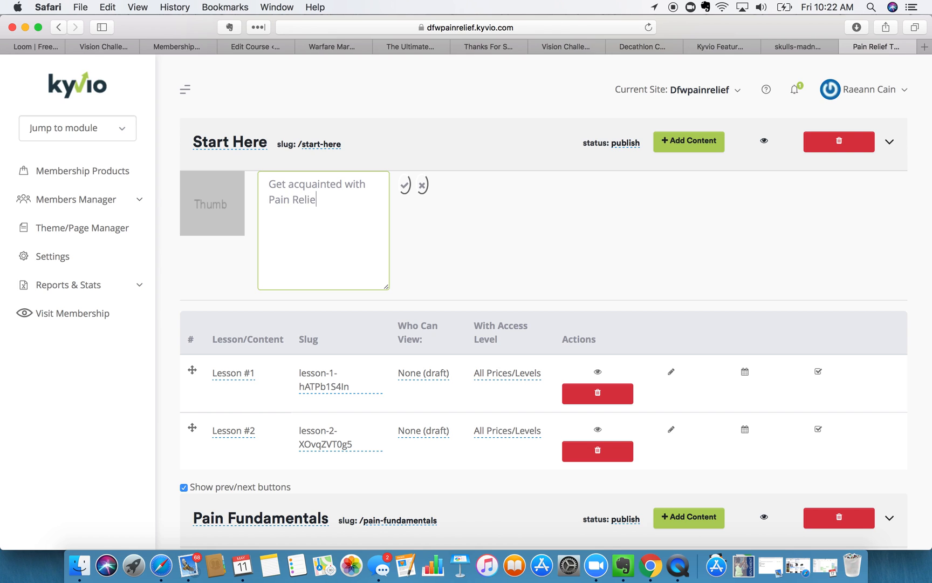
type("f Through Movement")
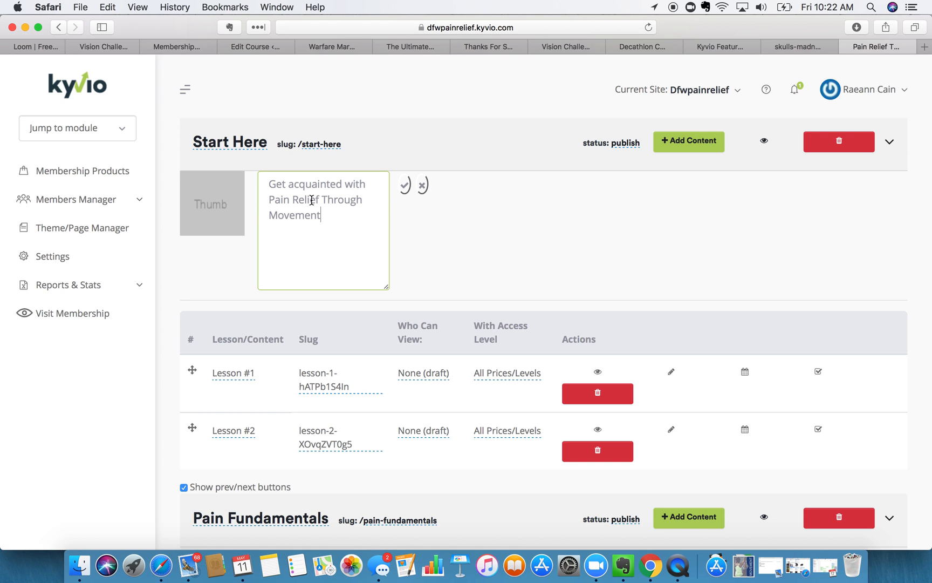
left_click(404, 185)
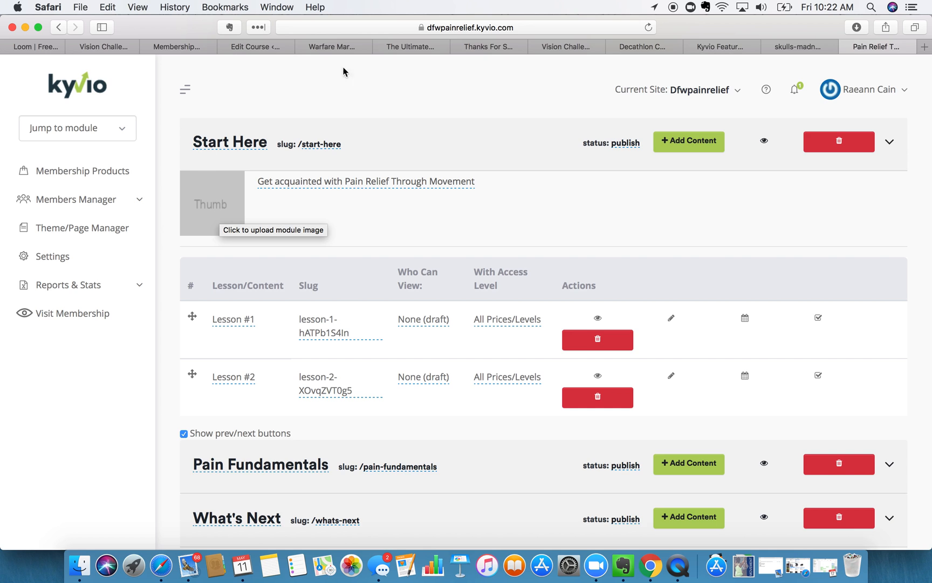
- Open visme.co in a new tab, log in, and edit the untitled MOVEMENT project
left_click(925, 47)
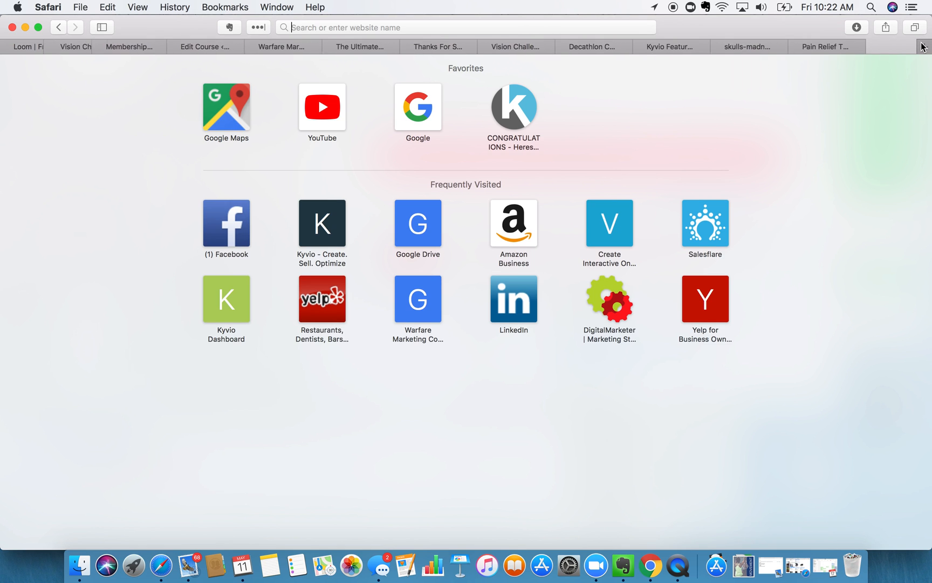
type("vis")
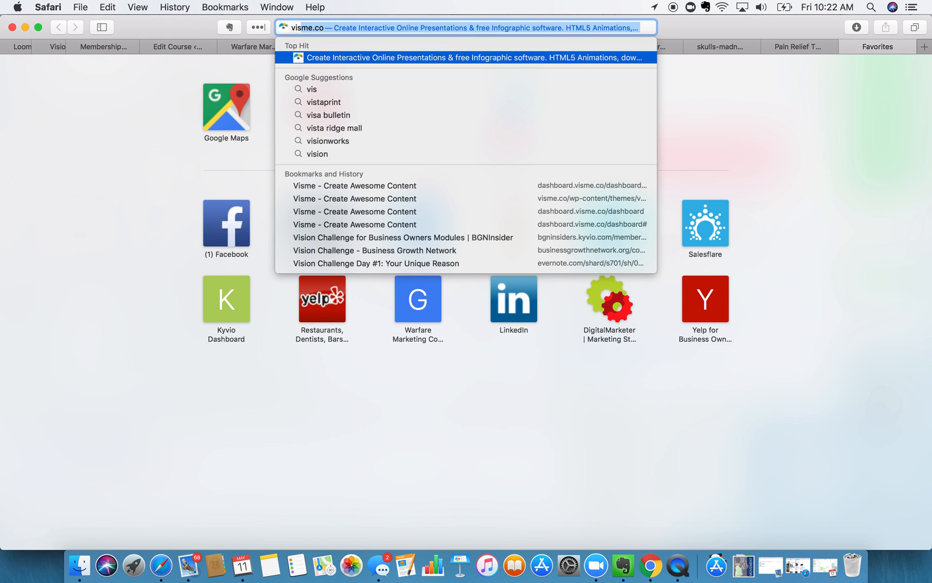
key("Return")
left_click(806, 46)
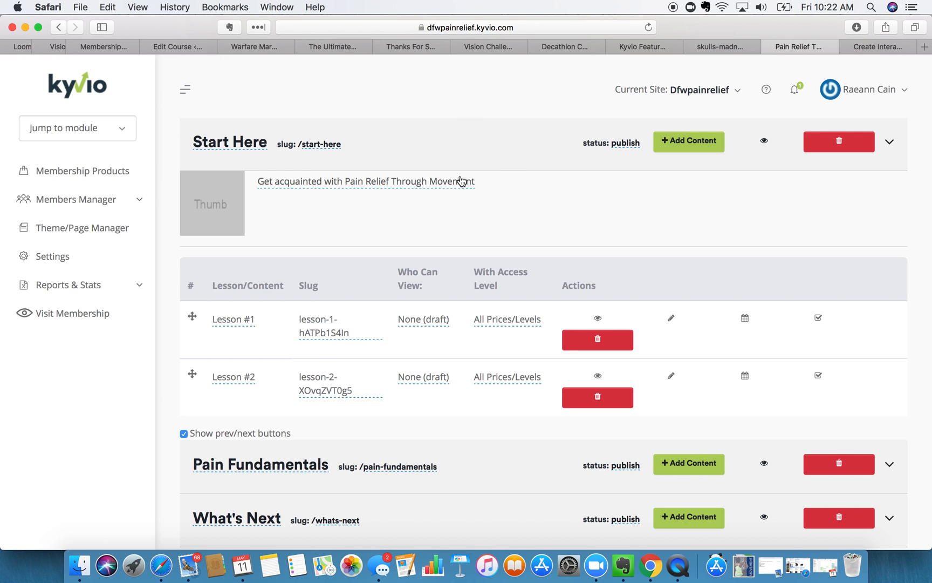
left_click(893, 47)
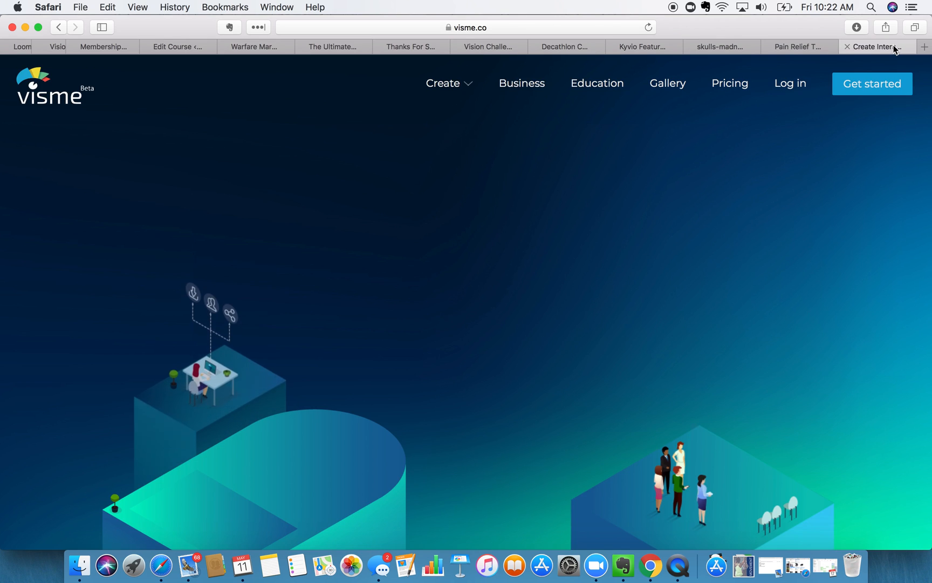
left_click(797, 82)
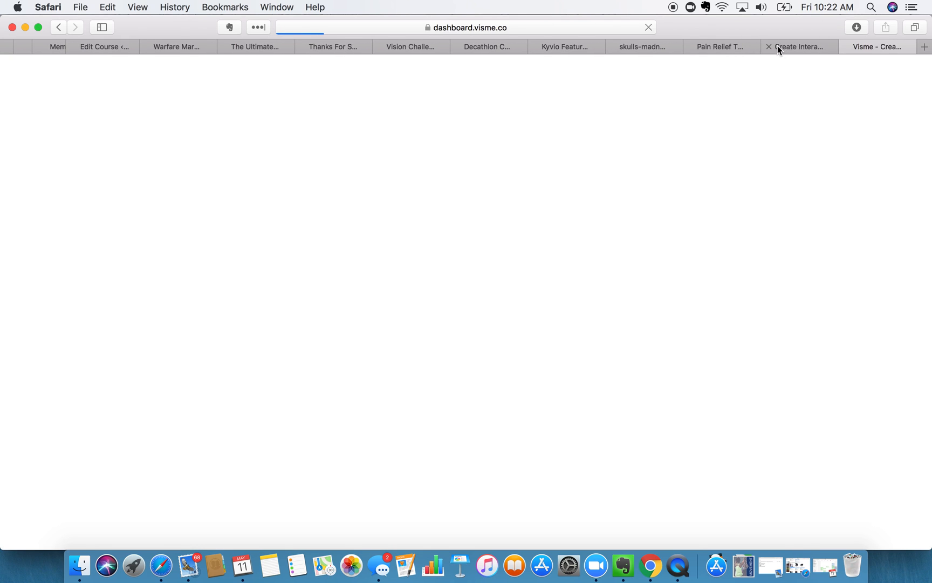
left_click(778, 47)
left_click(770, 46)
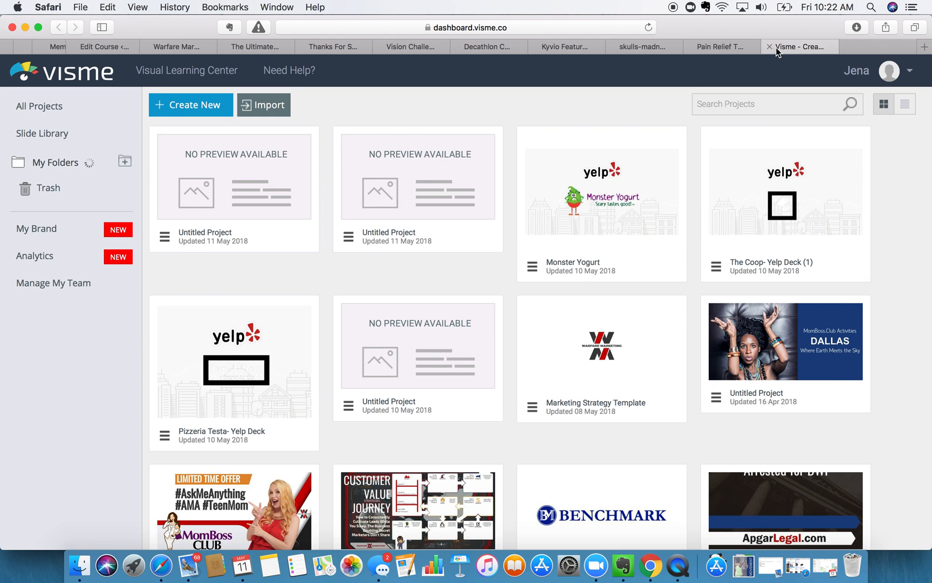
left_click(213, 175)
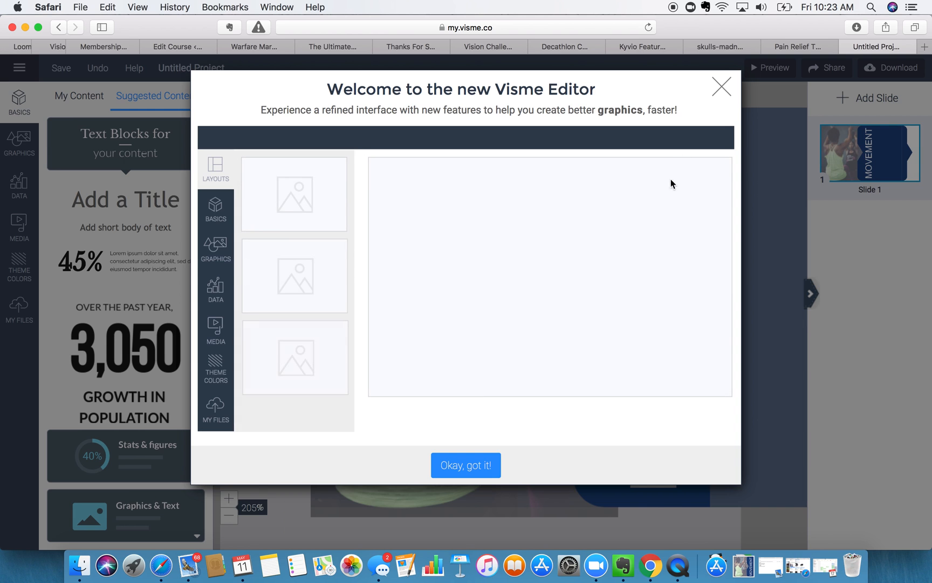
- Replace the MOVEMENT text with 'Start Here' and centre-align it
left_click(721, 85)
left_click(662, 298)
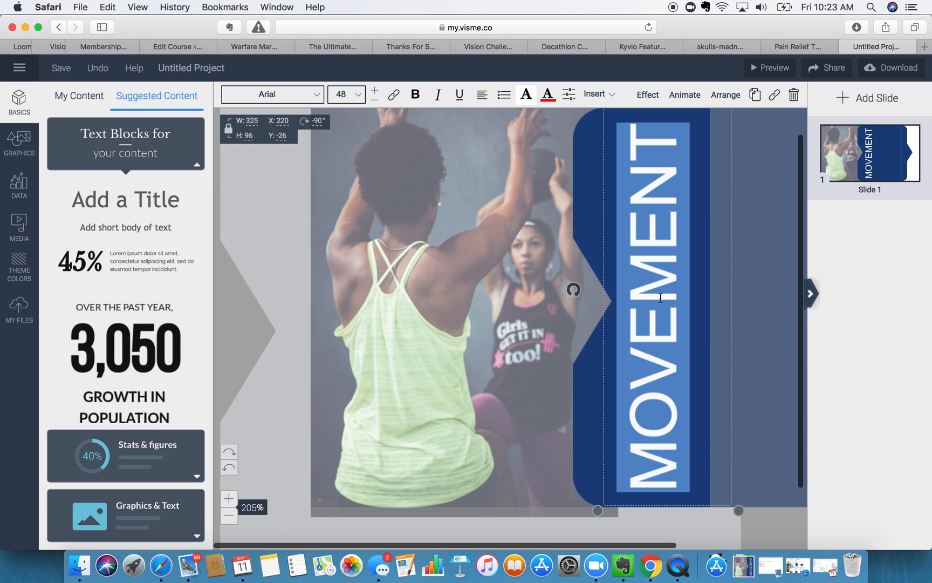
type("Start Here")
left_click_drag(681, 450, 664, 198)
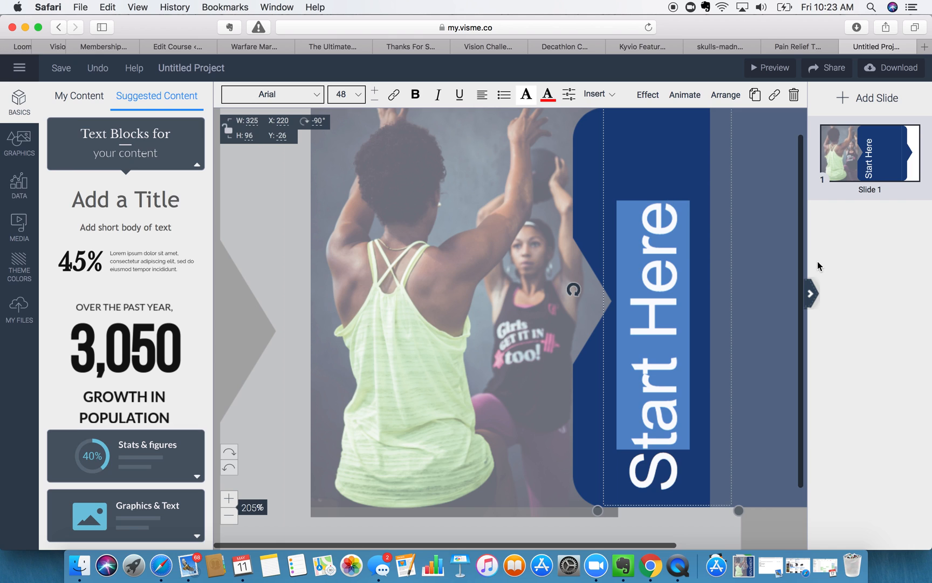
left_click(484, 97)
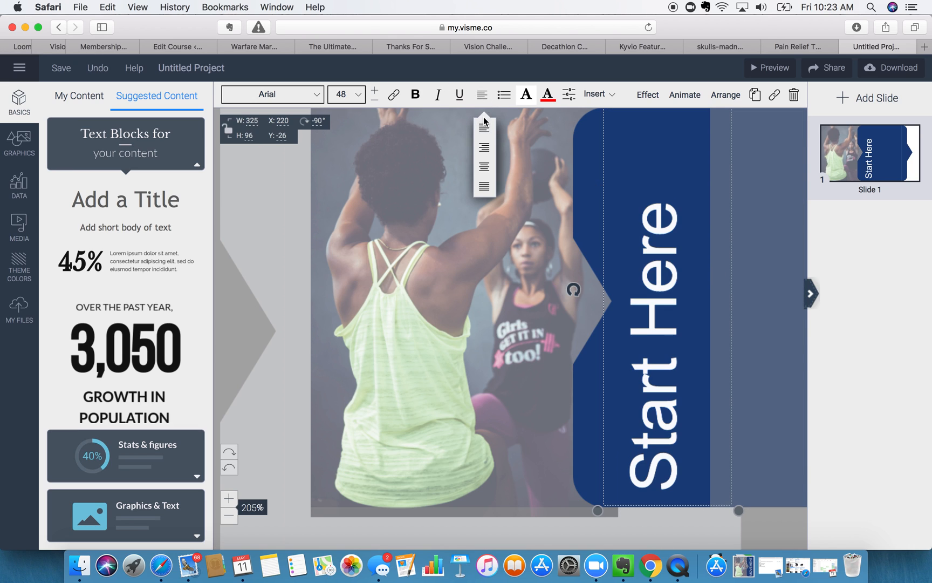
left_click(487, 168)
- Nudge the Start Here text down and delete the workout photo
left_click_drag(670, 253, 671, 268)
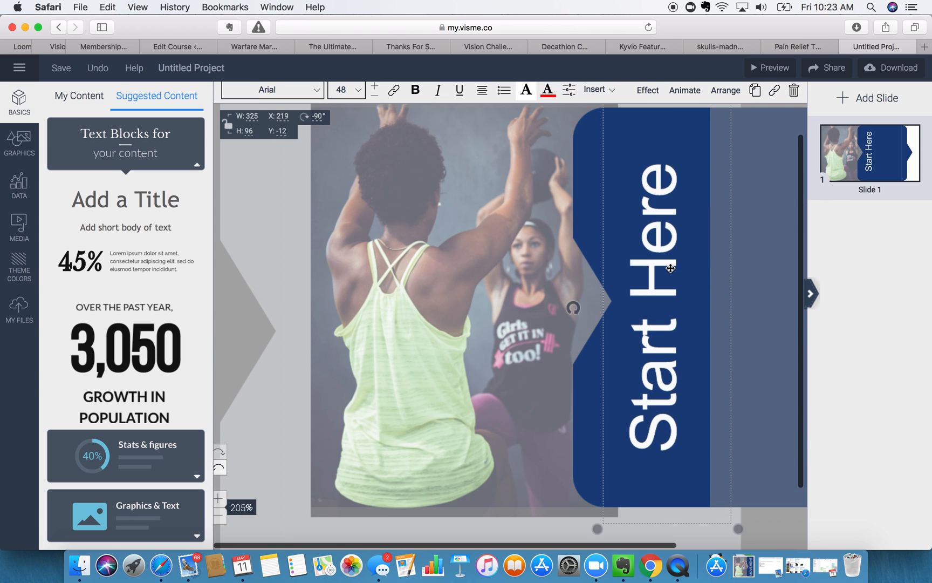
left_click(355, 200)
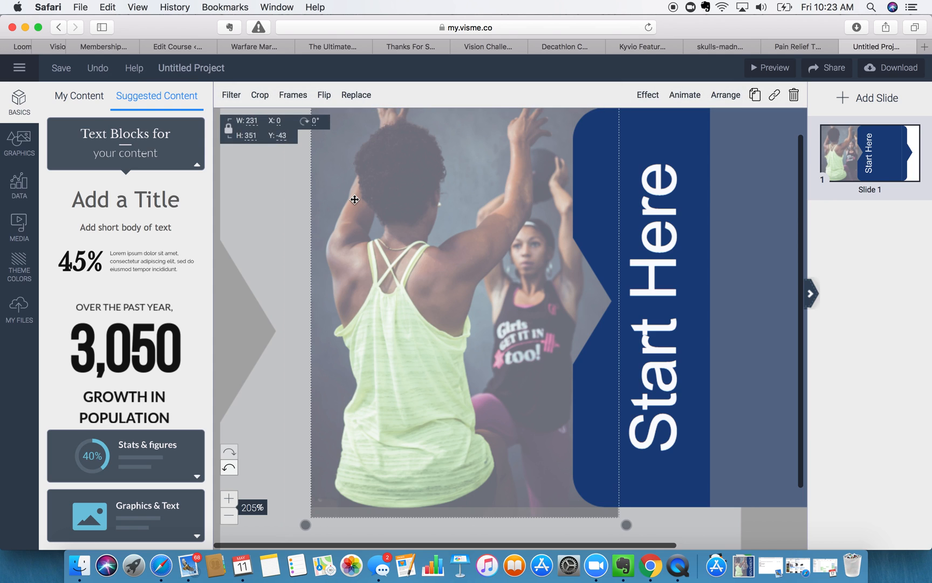
key("BackSpace")
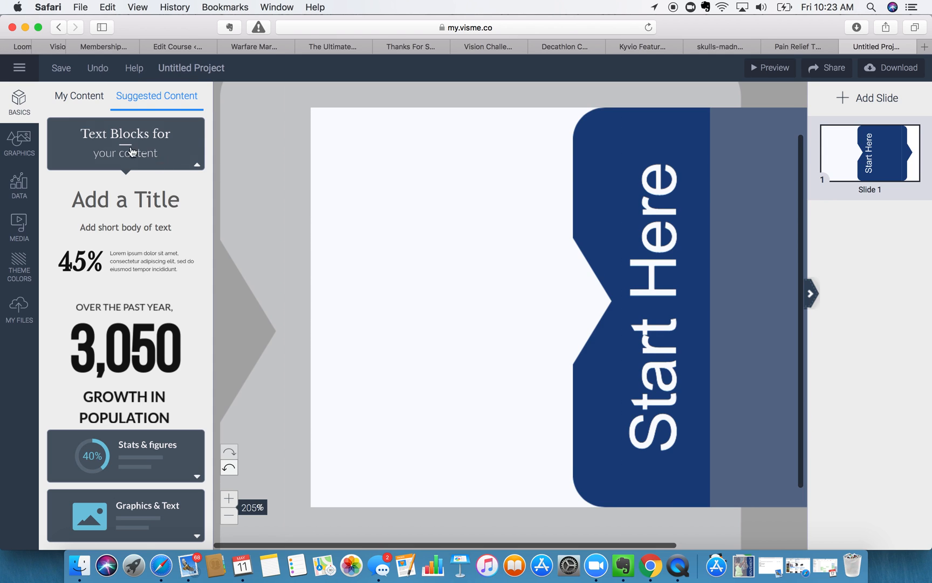
- Search Visme's stock photos for 'start'
left_click(19, 141)
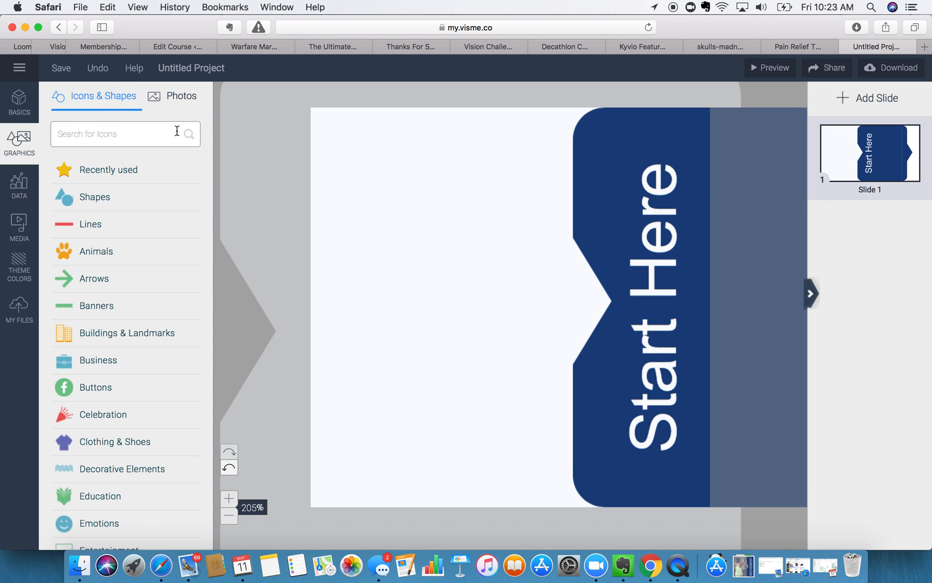
left_click(182, 97)
left_click(115, 182)
type("start")
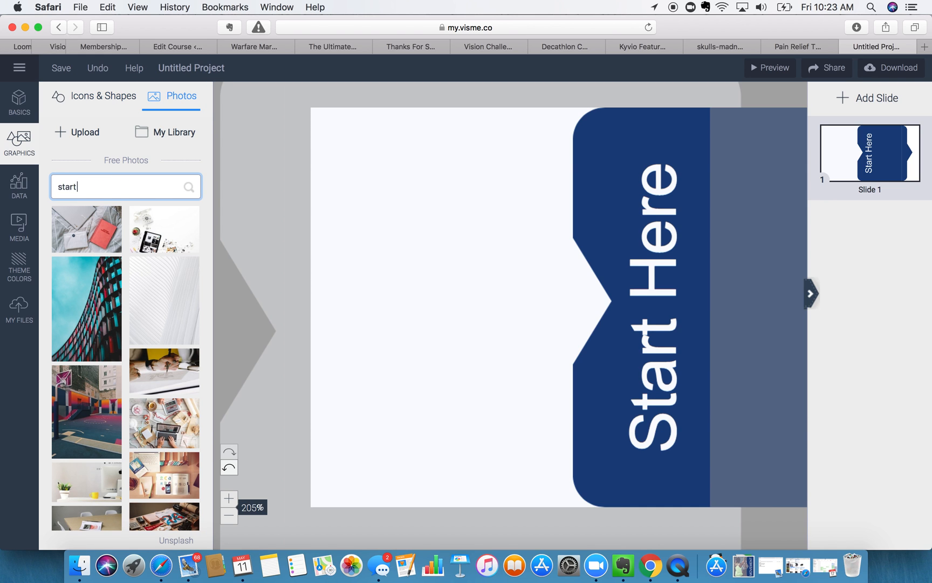
key("Return")
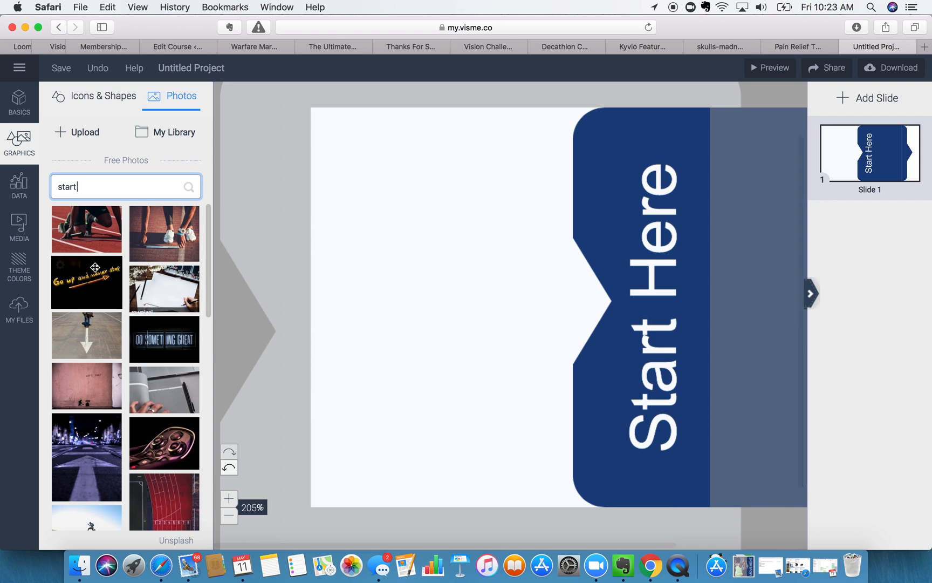
mouse_move(72, 241)
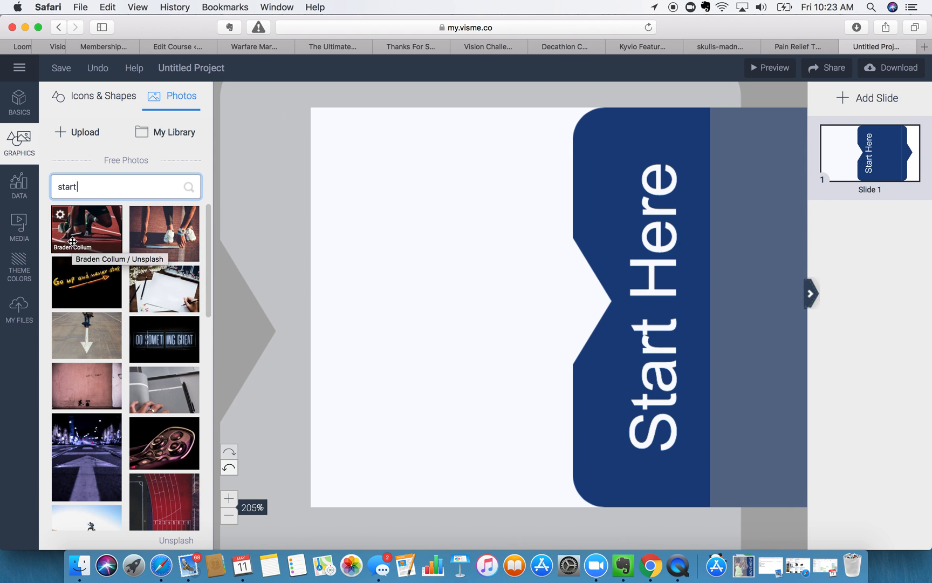
scroll(92, 305, "down", 1)
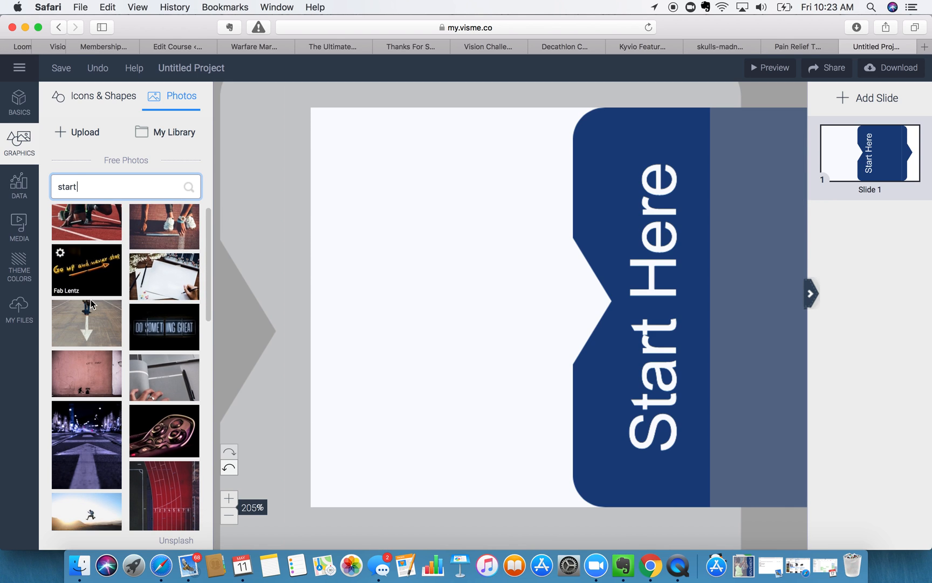
scroll(92, 304, "down", 4)
scroll(92, 305, "up", 5)
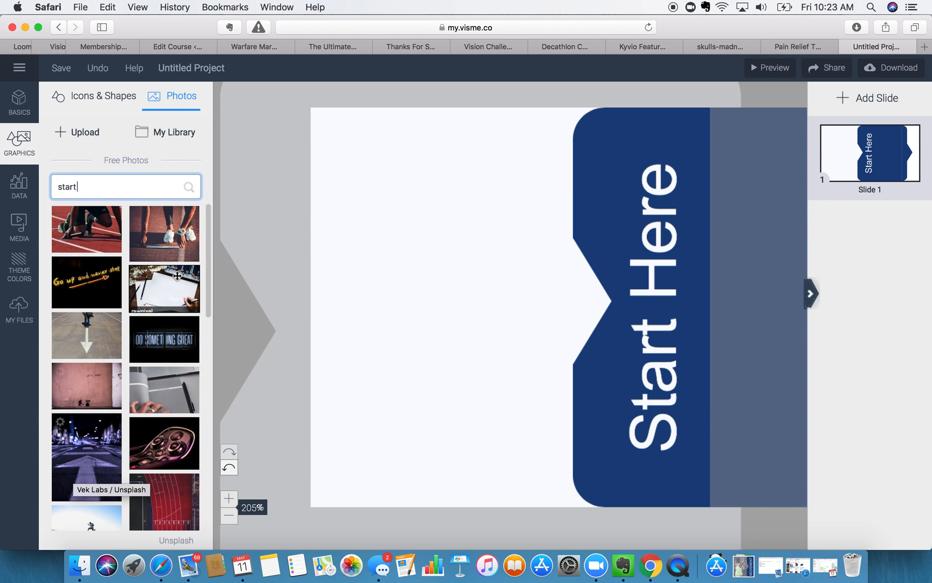
scroll(156, 326, "down", 1)
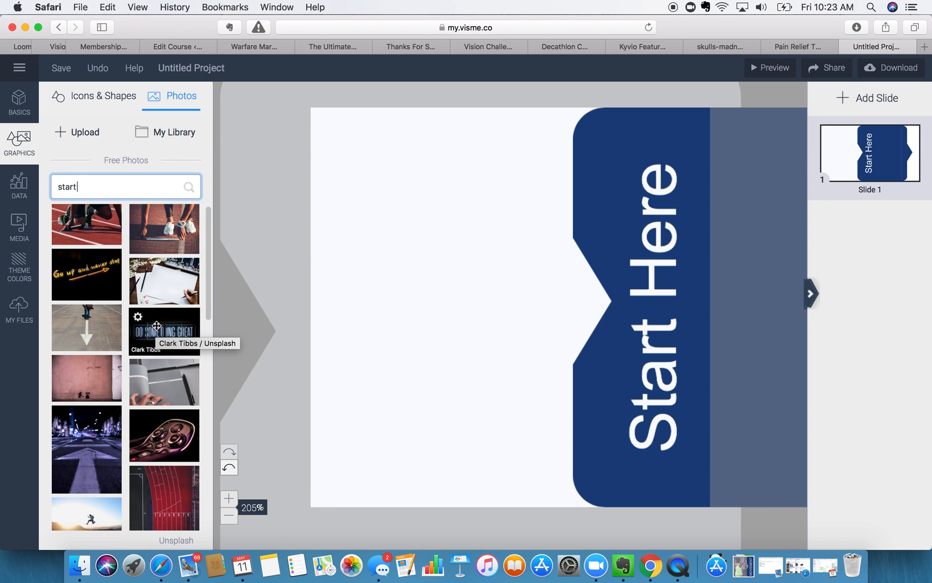
- Place the road-arrow photo on the slide and enlarge it to cover the slide
left_click_drag(75, 321, 412, 359)
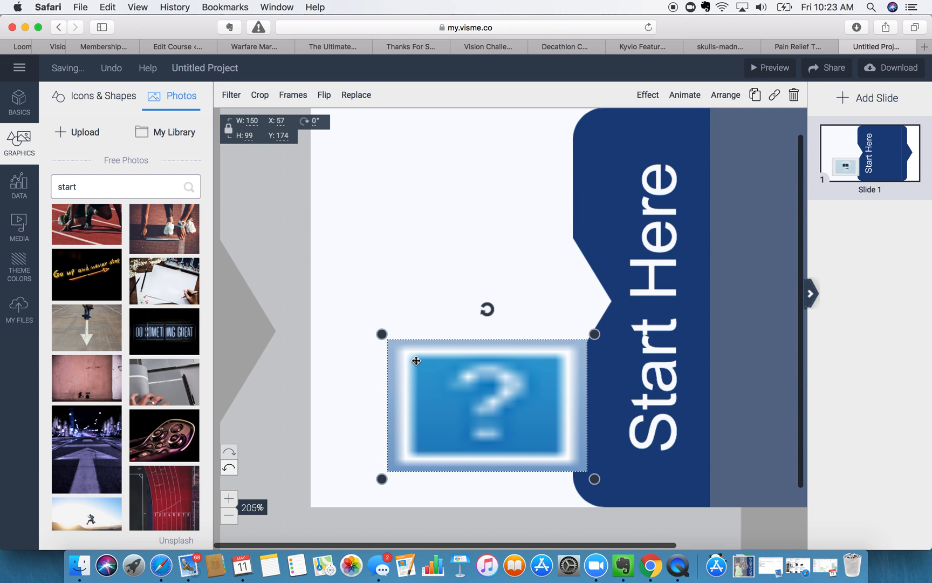
left_click_drag(485, 406, 385, 180)
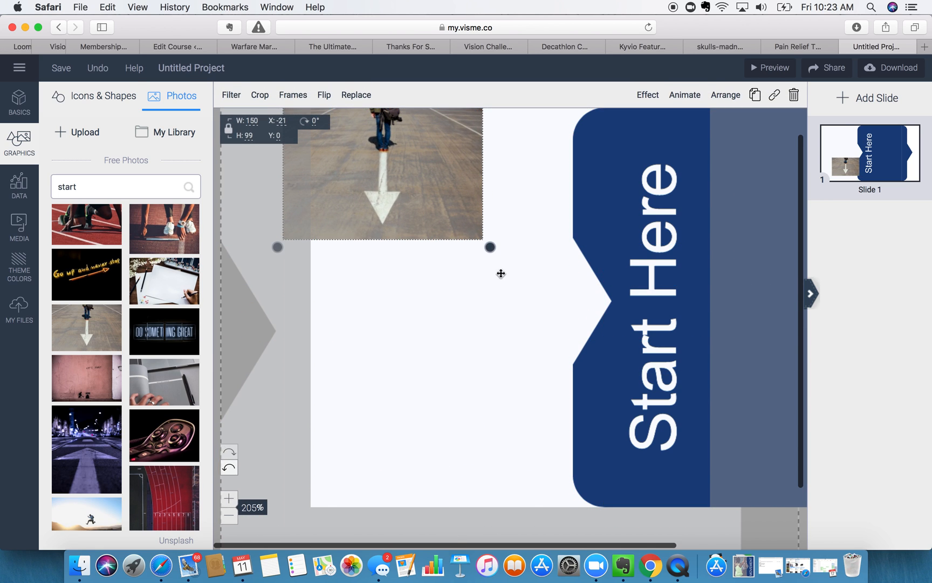
left_click_drag(489, 247, 789, 444)
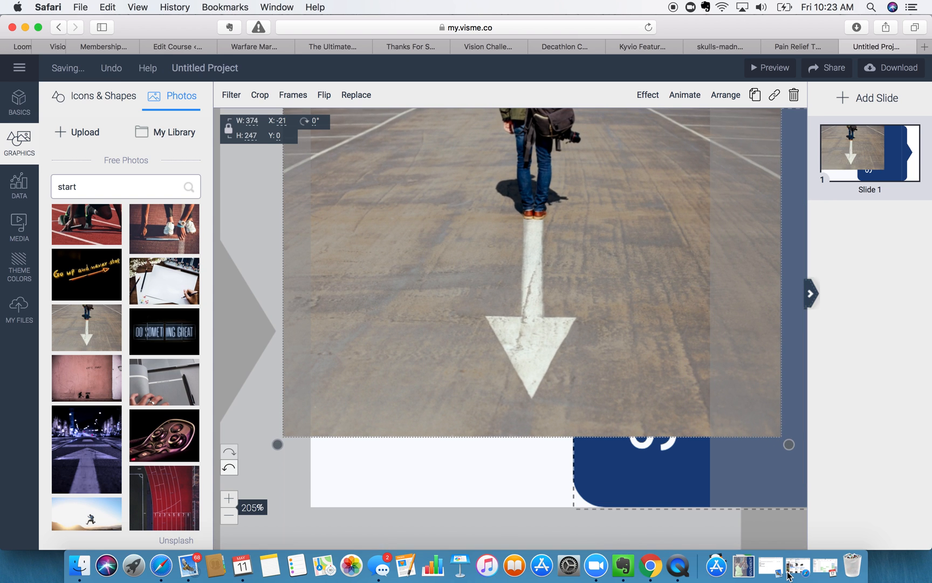
left_click_drag(278, 444, 262, 477)
left_click(229, 515)
left_click(228, 514)
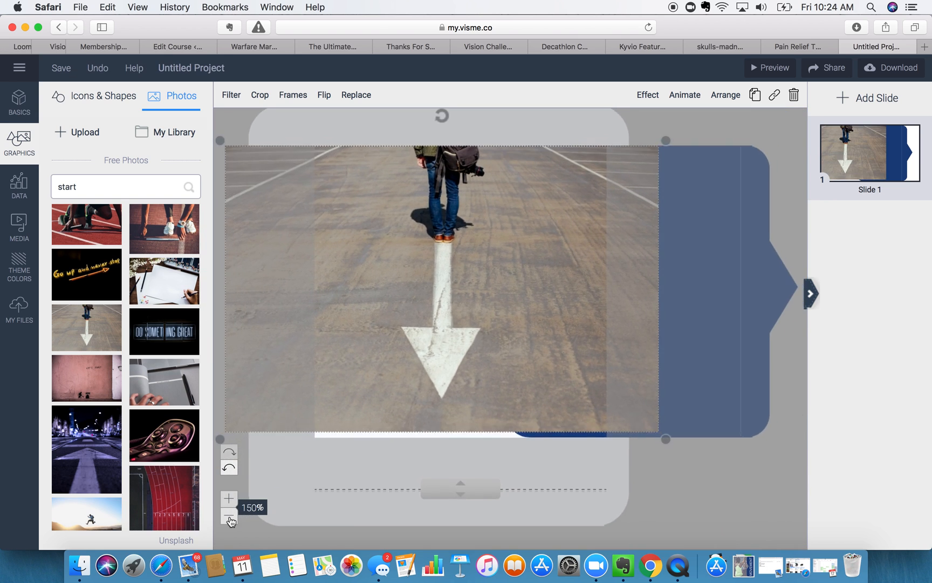
left_click(229, 515)
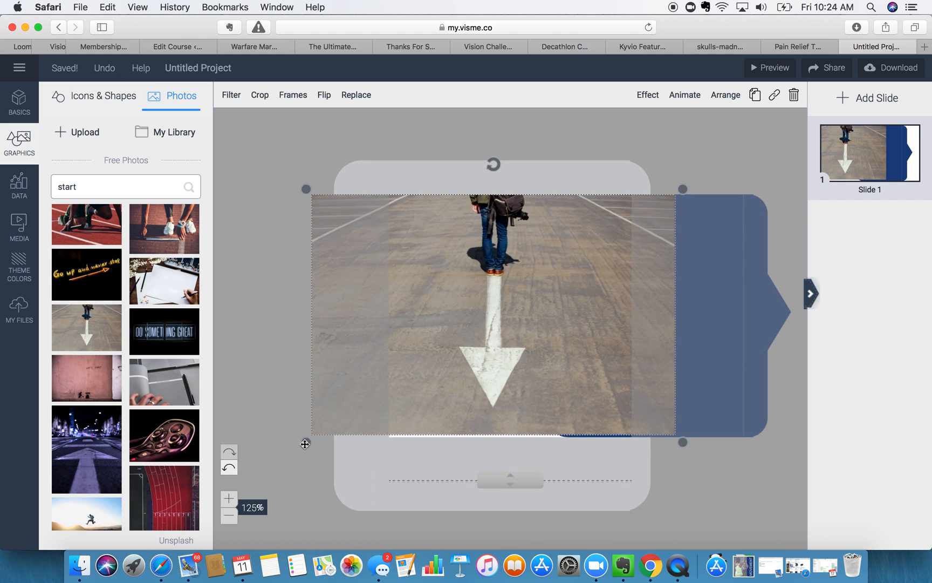
left_click_drag(300, 448, 299, 448)
- Send the road photo two layers back, behind the Start Here panel
left_click(300, 335)
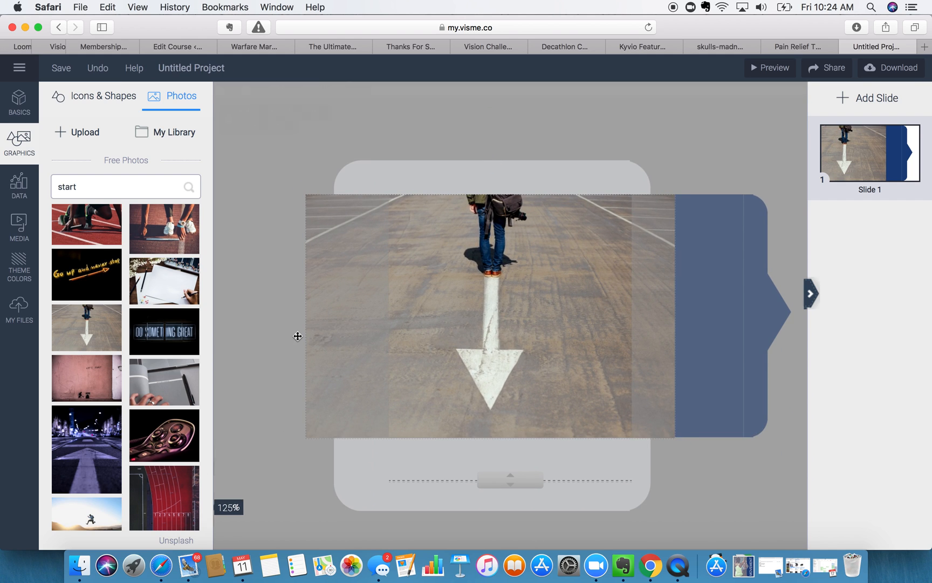
left_click(723, 99)
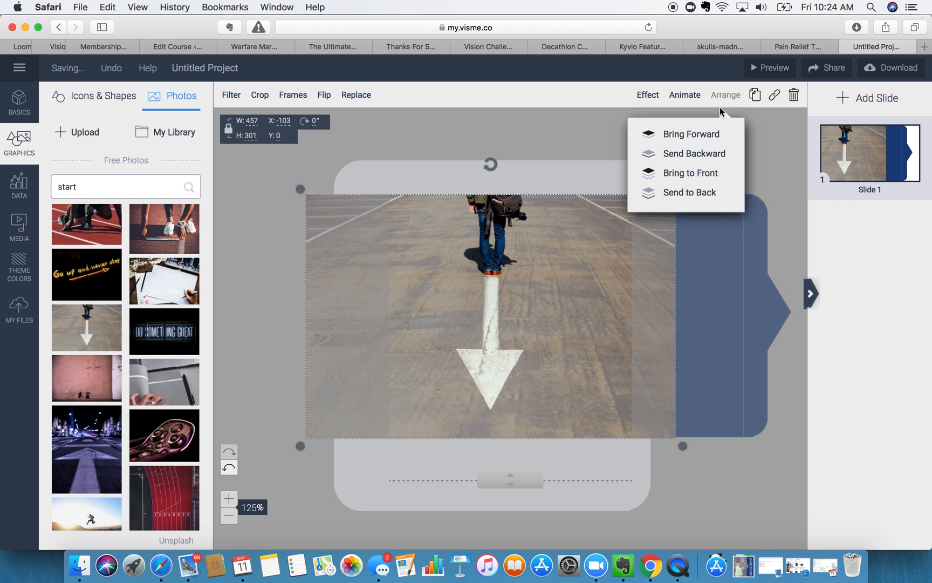
left_click(702, 155)
left_click(703, 154)
left_click(612, 155)
left_click_drag(484, 243, 474, 252)
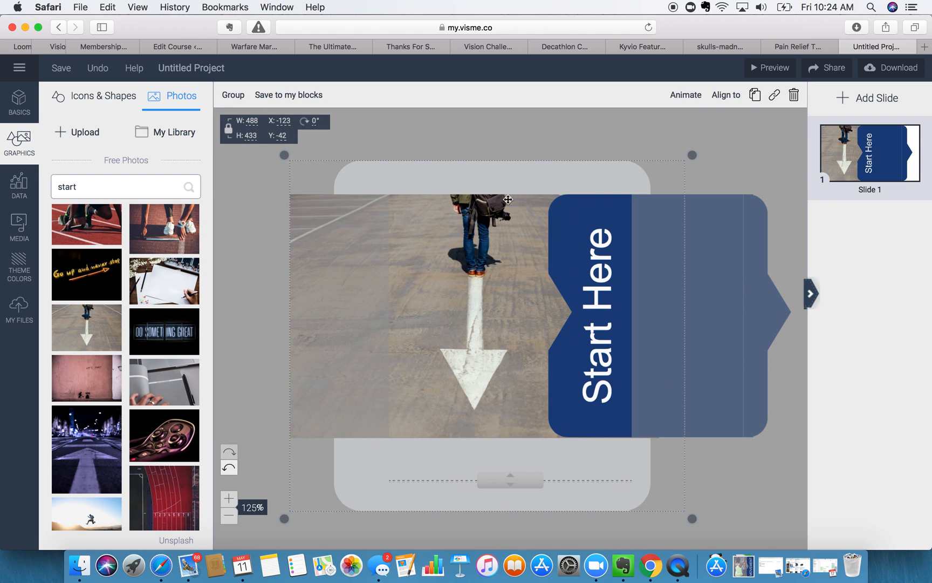
left_click(686, 96)
- Set the road photo's opacity to about 64%
left_click(457, 231)
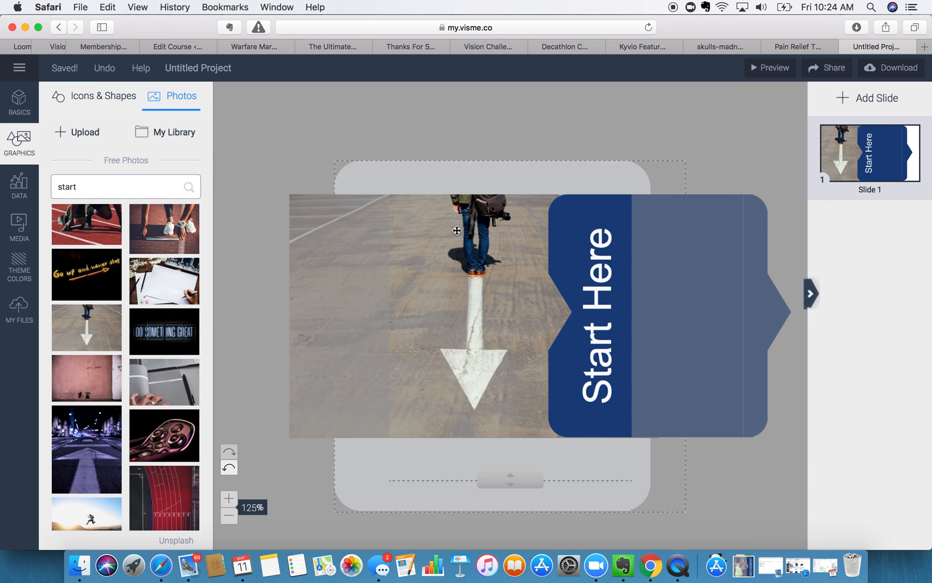
left_click(656, 96)
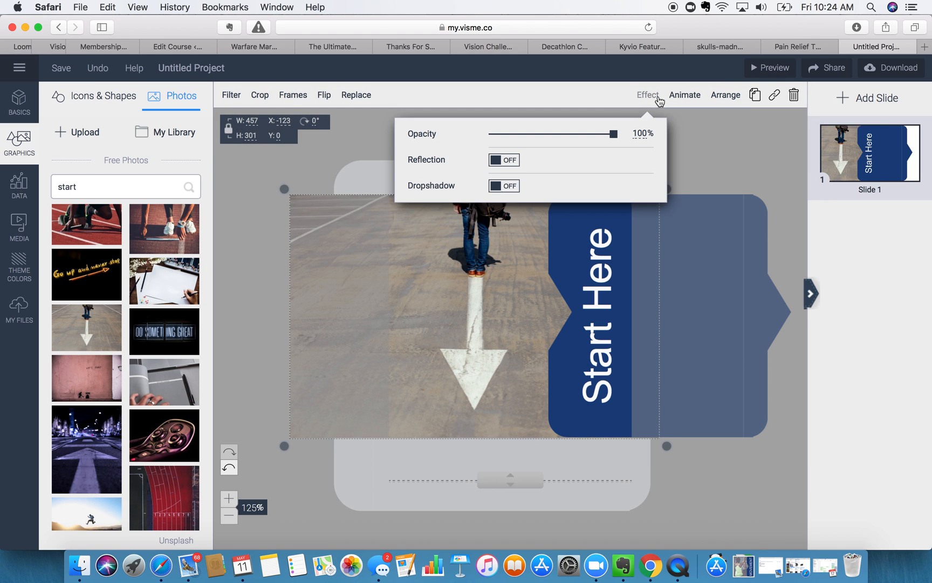
left_click_drag(596, 136, 570, 136)
left_click(761, 126)
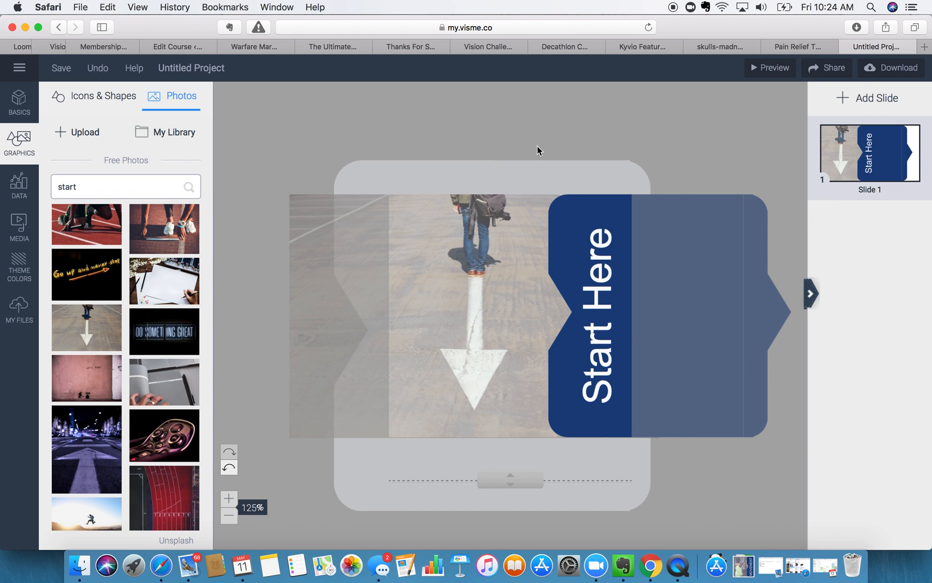
- Download the slide as an image and return to the Kyvio course tab
left_click(895, 68)
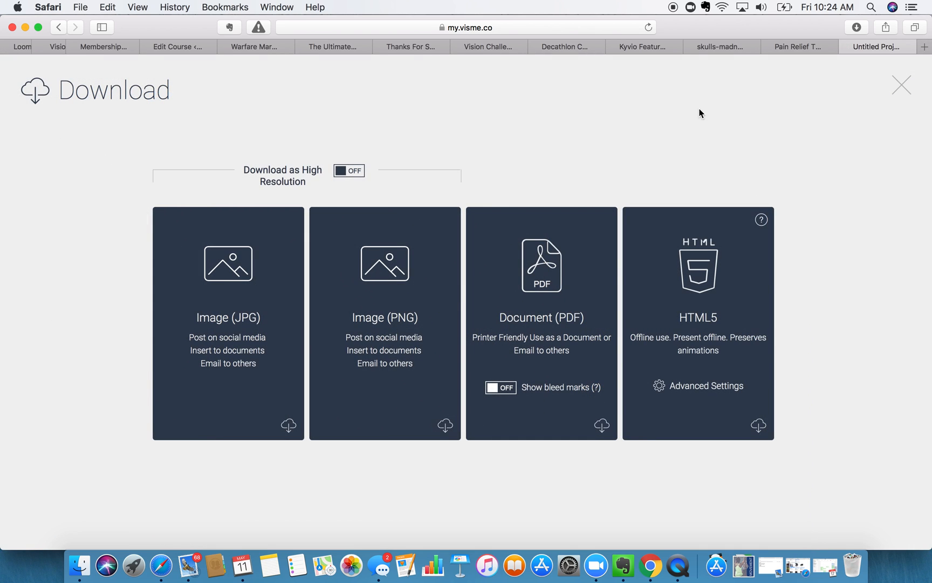
left_click(345, 233)
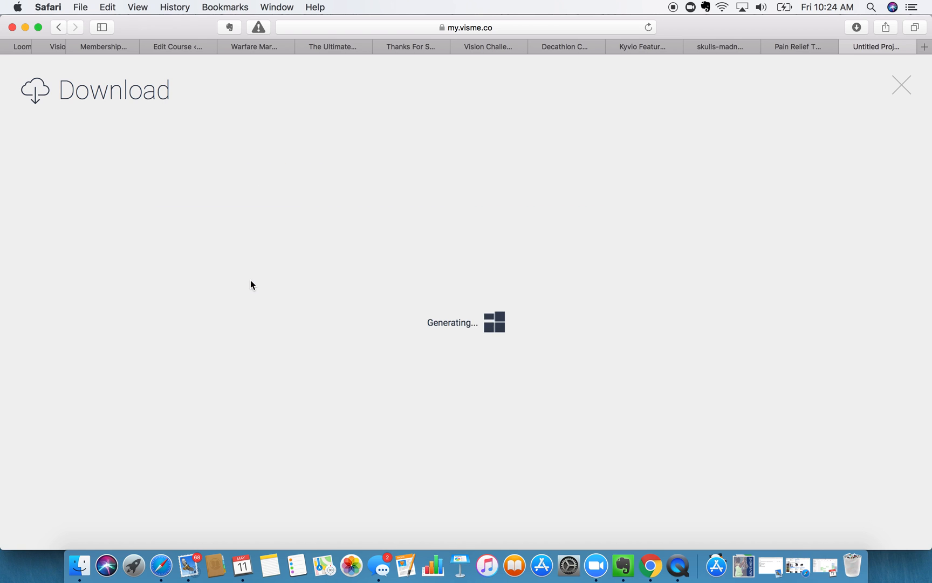
left_click(798, 48)
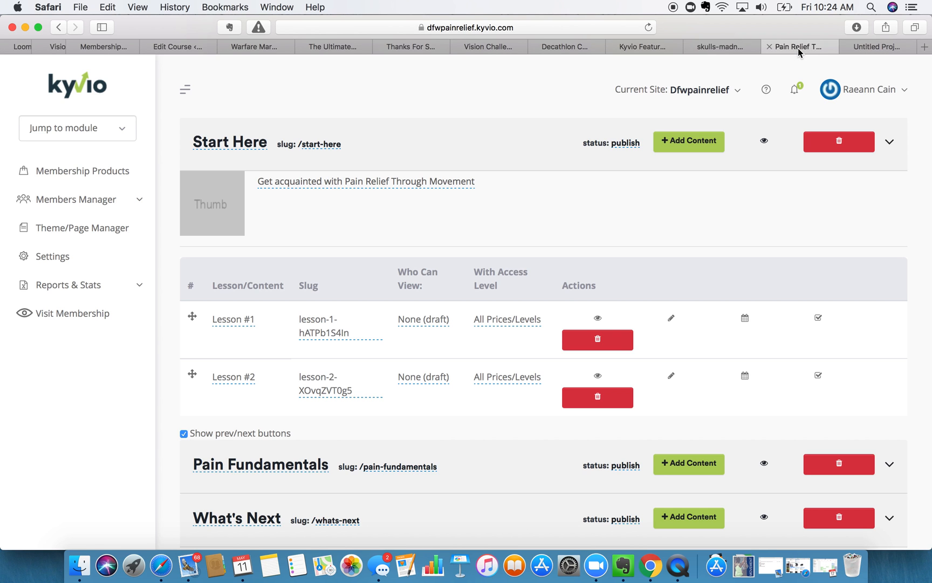
- Upload Untitled-Project-11.jpg to the movement folder and use it as Start Here's thumbnail
left_click(224, 203)
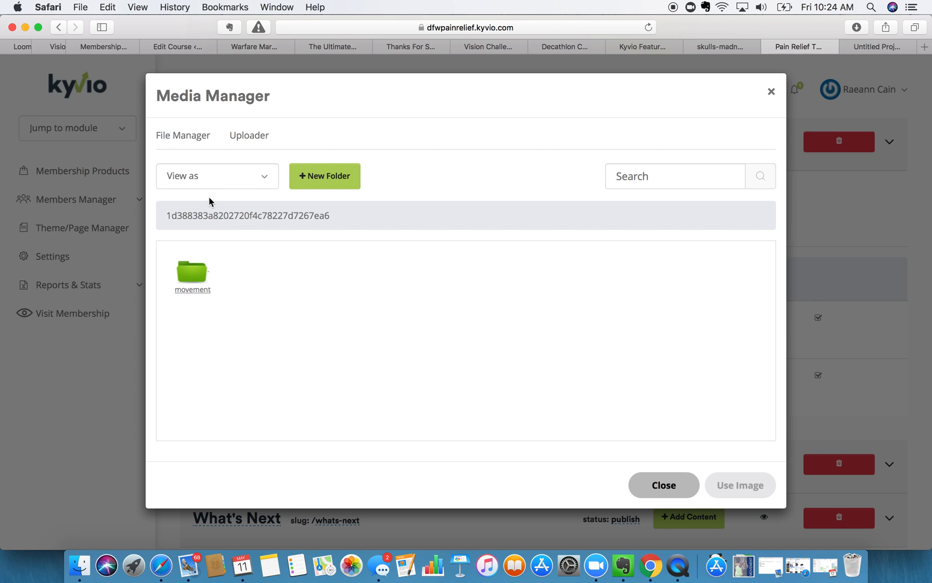
double_click(199, 272)
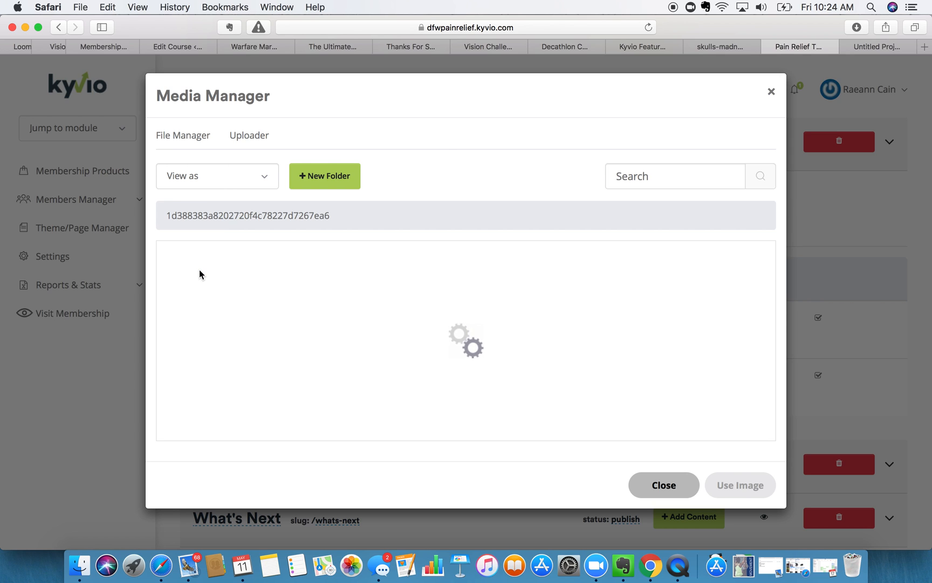
left_click(257, 135)
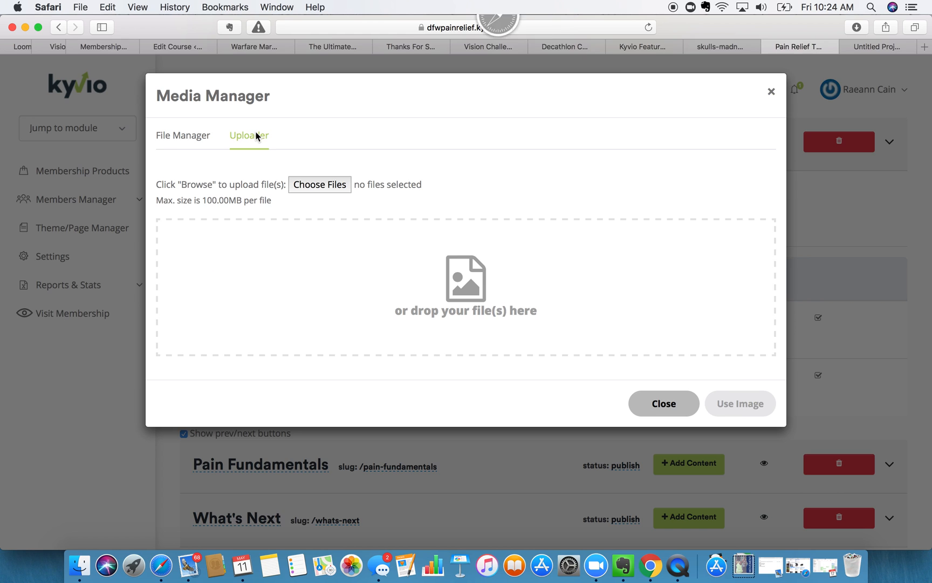
left_click(331, 185)
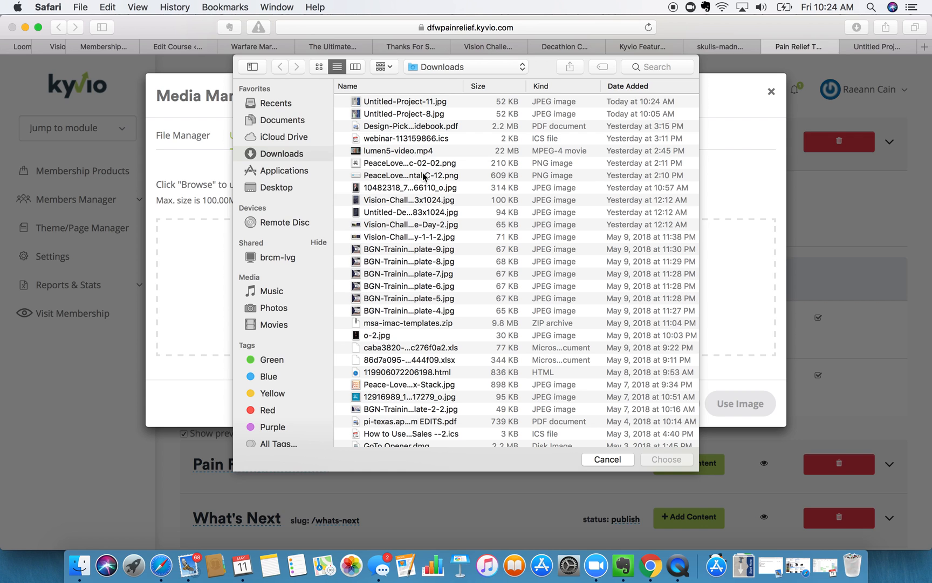
left_click(395, 103)
left_click(671, 459)
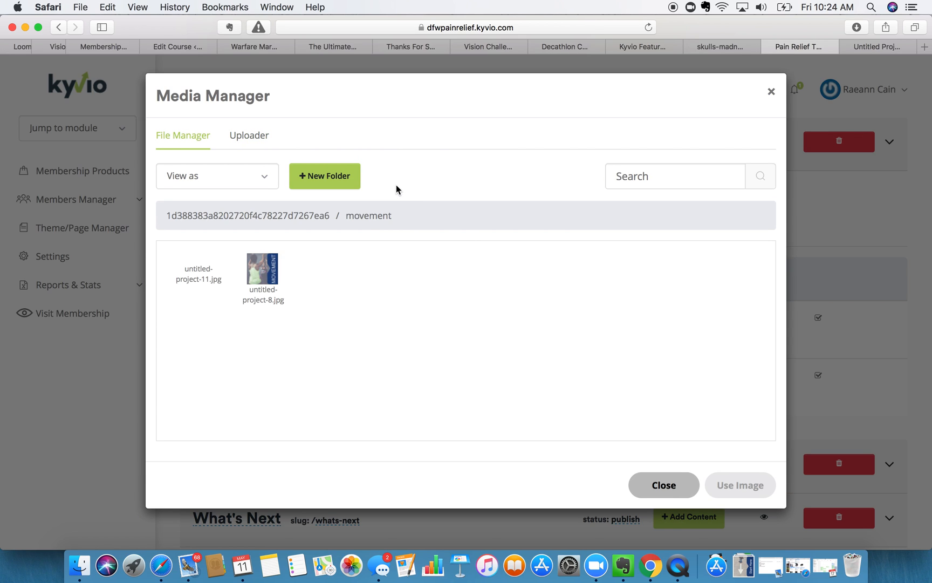
left_click(201, 270)
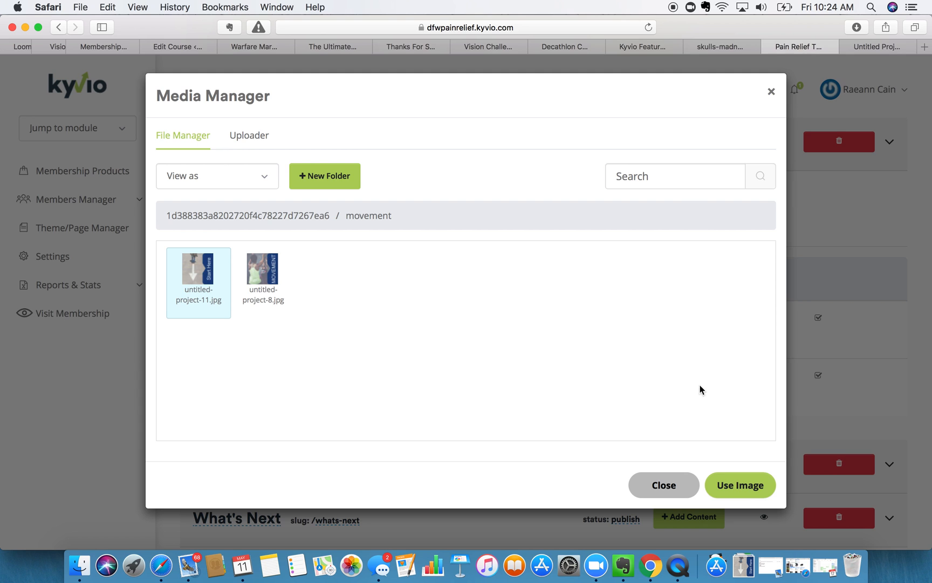
left_click(752, 486)
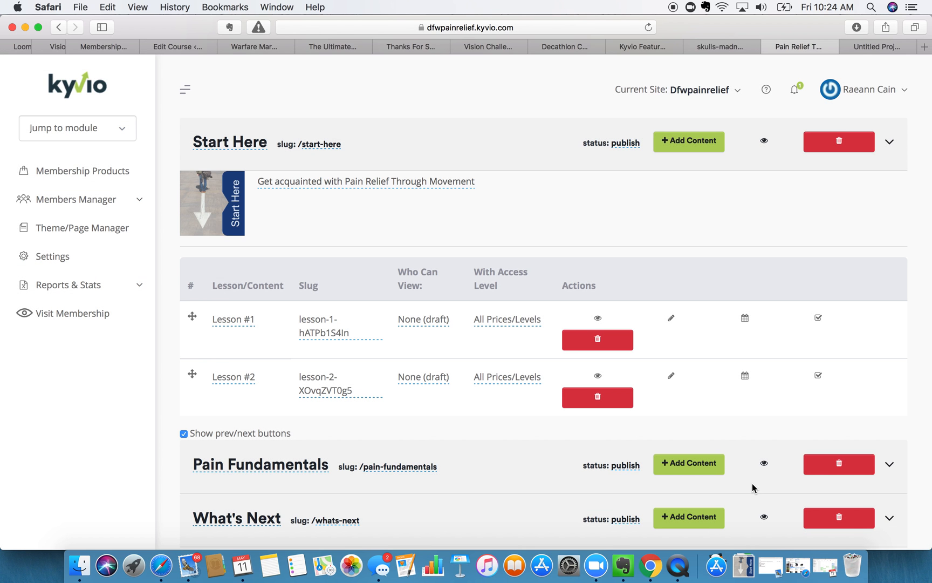
- Rename Lesson #1 to 'Welcome' and Lesson #2 to 'Meet Your Instructor'
scroll(422, 271, "down", 3)
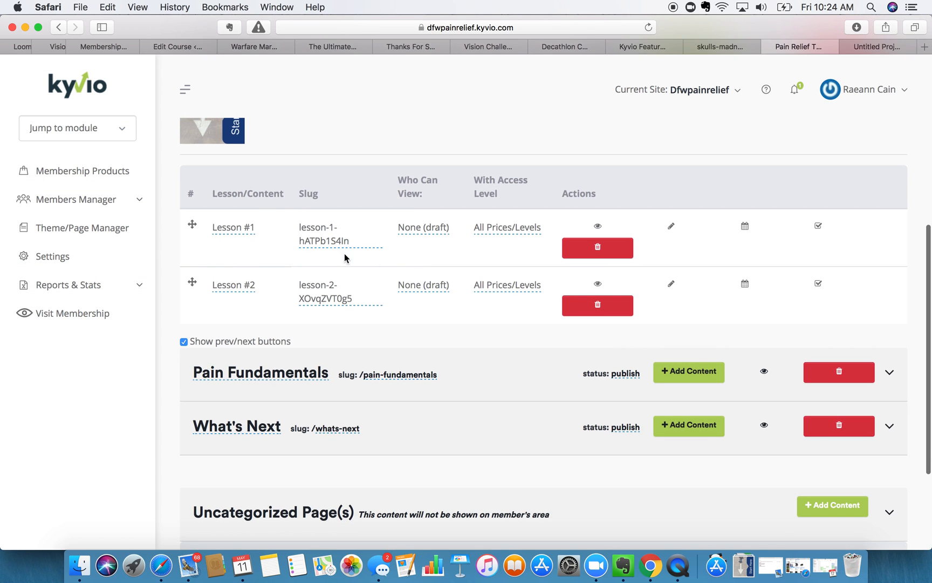
left_click(240, 231)
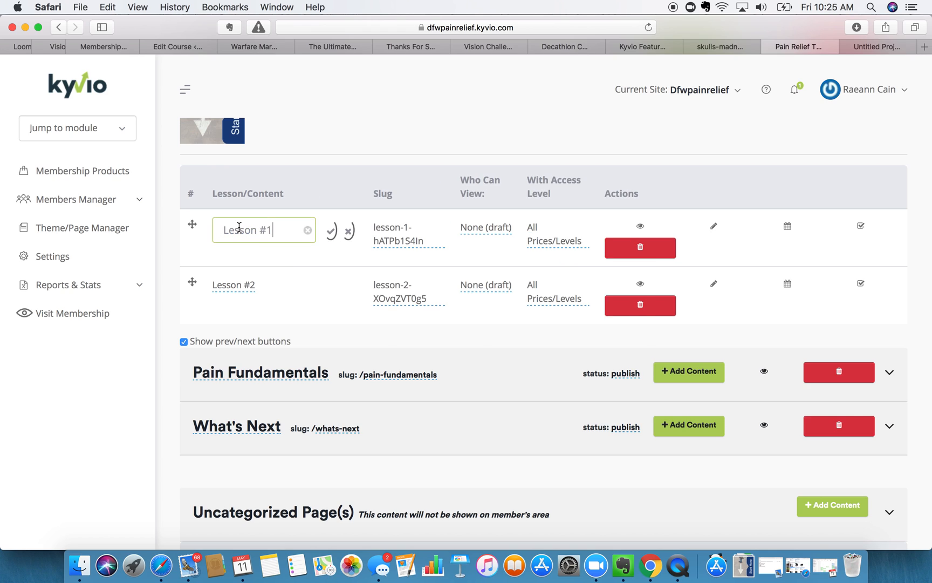
left_click_drag(264, 227, 222, 230)
type("Welcome")
left_click(330, 232)
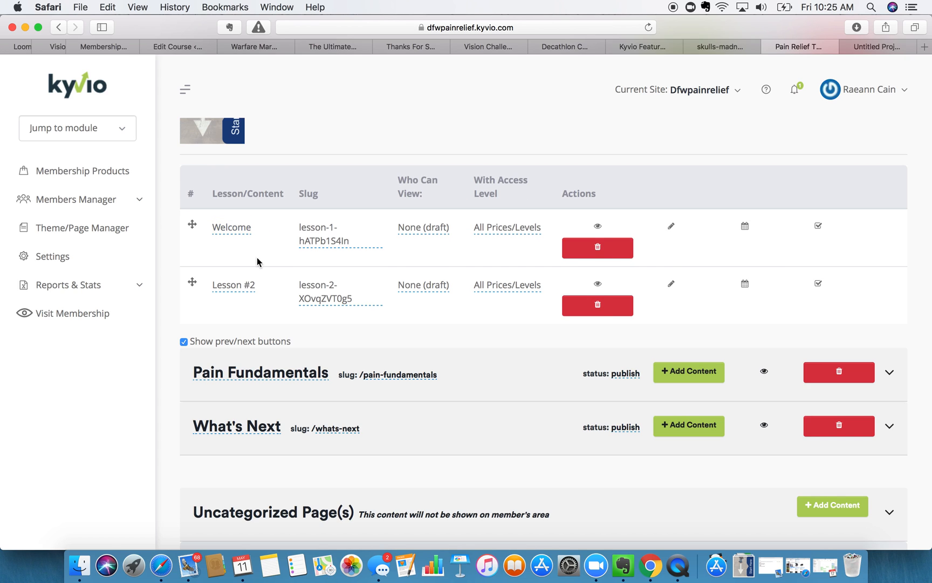
left_click(233, 285)
left_click_drag(223, 288, 272, 288)
type("Me")
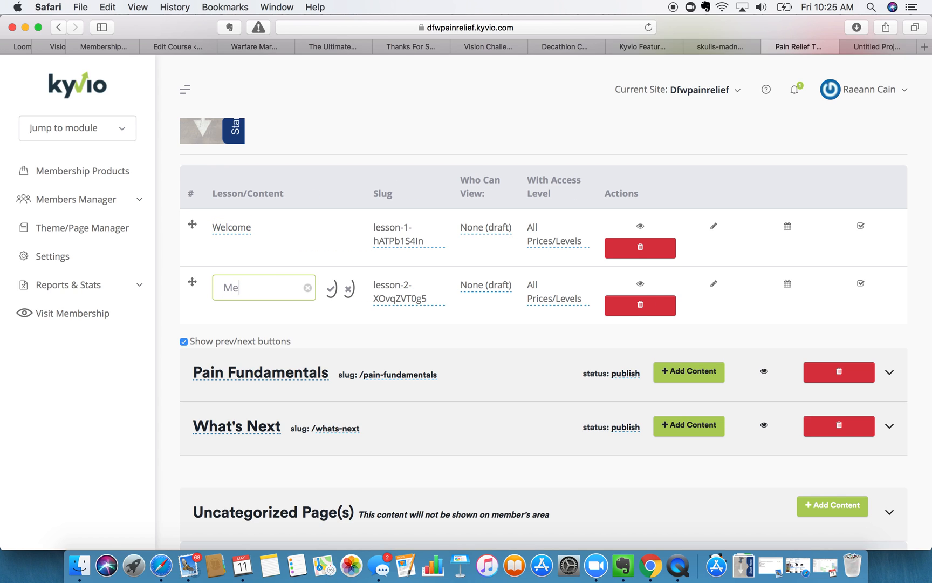
type("et Your Instructor")
left_click(337, 293)
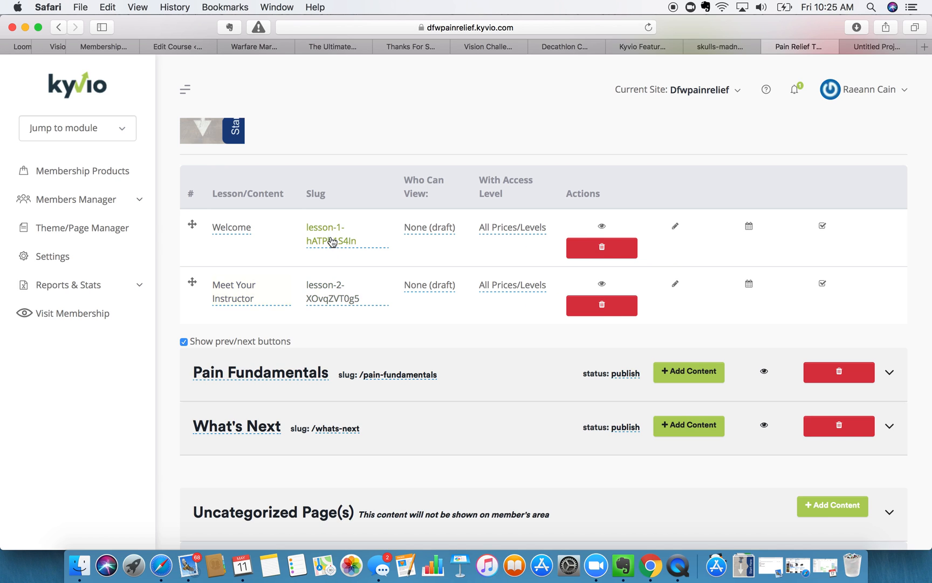
- Set the lesson slugs to welcome-to-movement and instructor-to-movement
left_click(333, 242)
triple_click(333, 227)
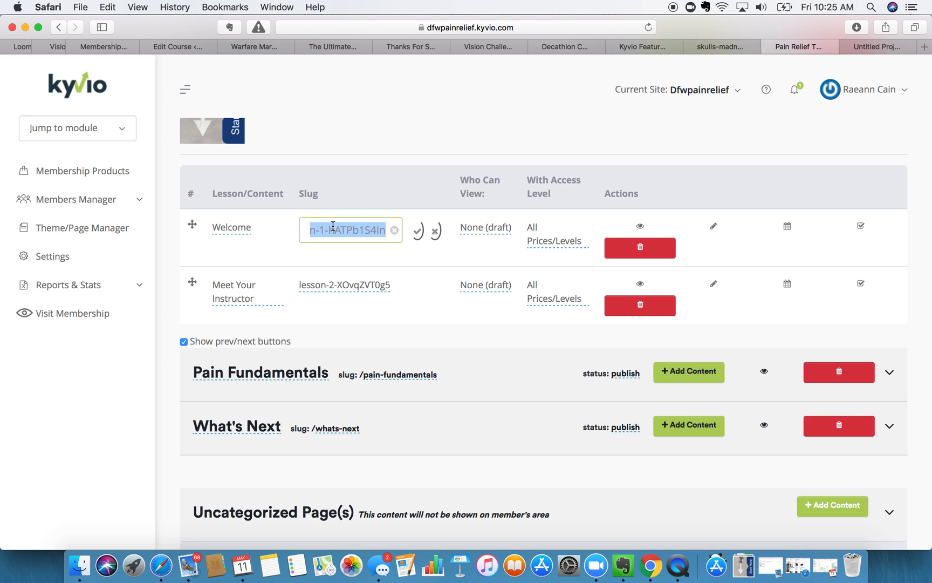
type("welcome")
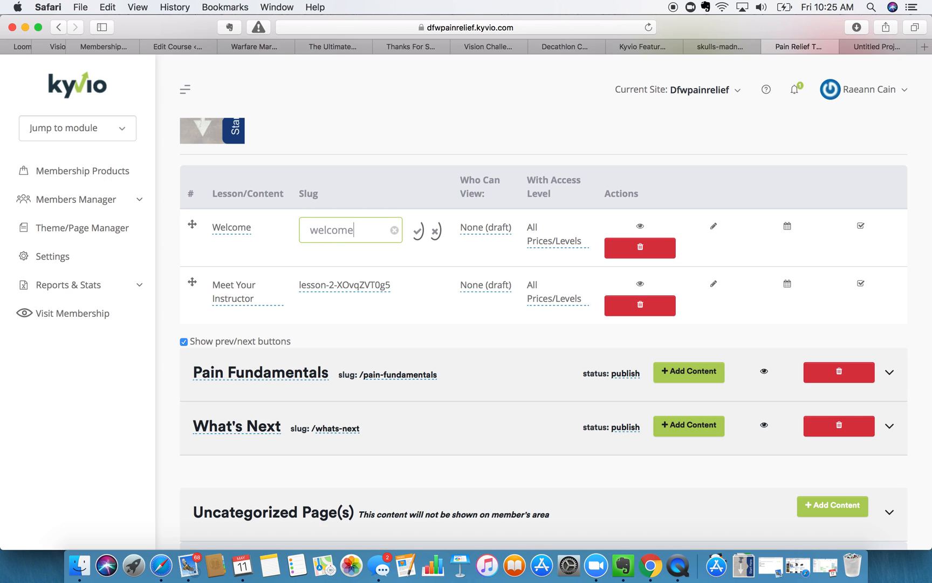
type("-to-movement")
left_click_drag(322, 229, 425, 236)
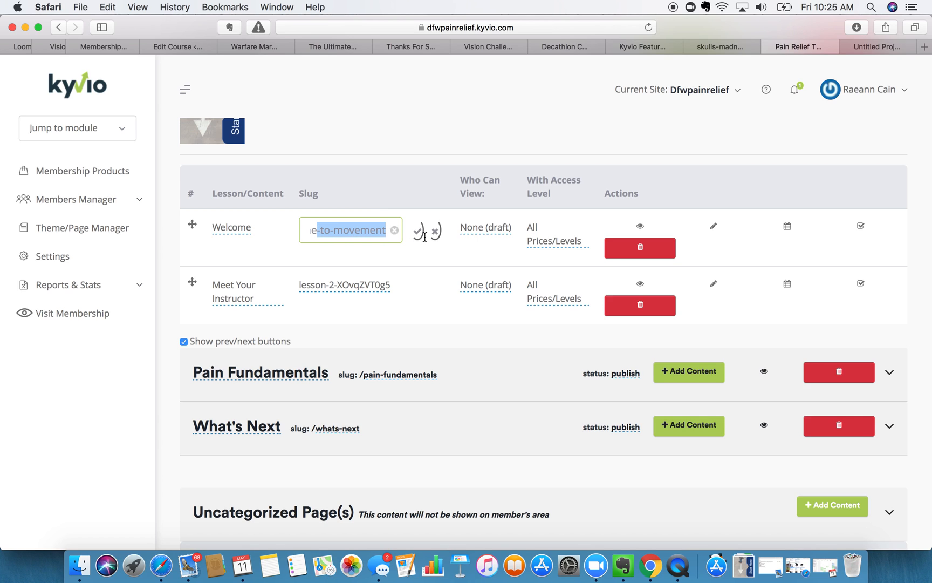
left_click(419, 232)
left_click(349, 286)
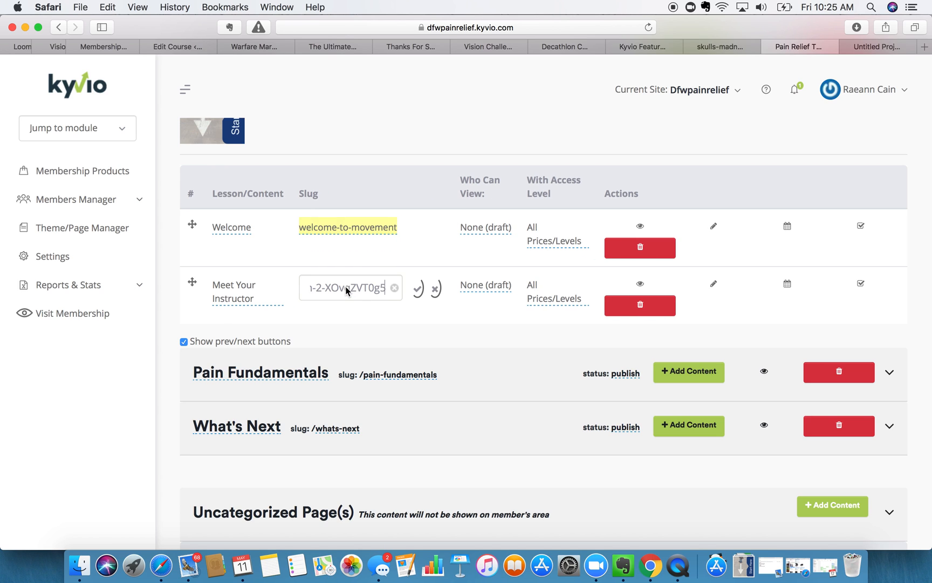
triple_click(346, 286)
type("in")
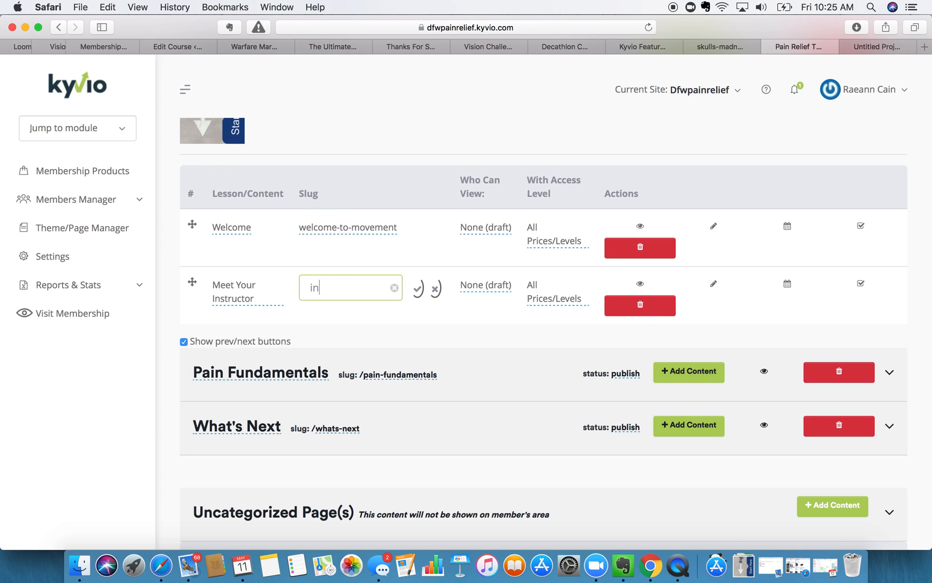
type("structor-to-movement")
left_click(419, 289)
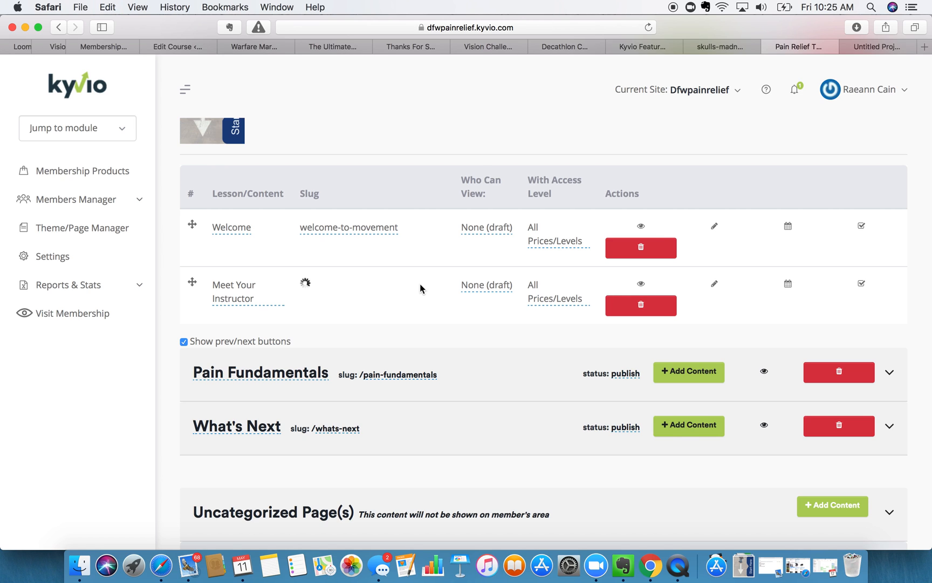
- Make the Welcome lesson viewable by Members
left_click(436, 228)
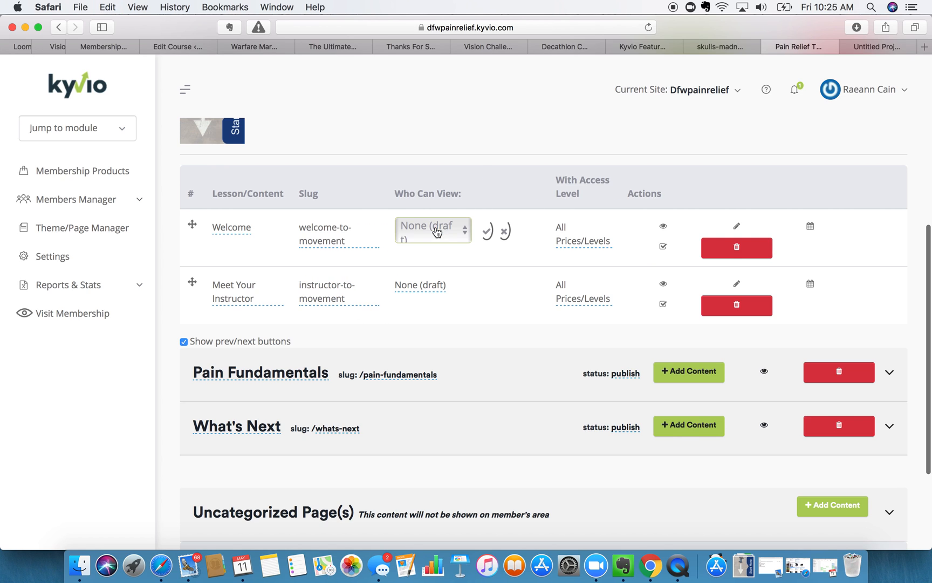
left_click(432, 230)
left_click(429, 242)
left_click(431, 285)
left_click(431, 286)
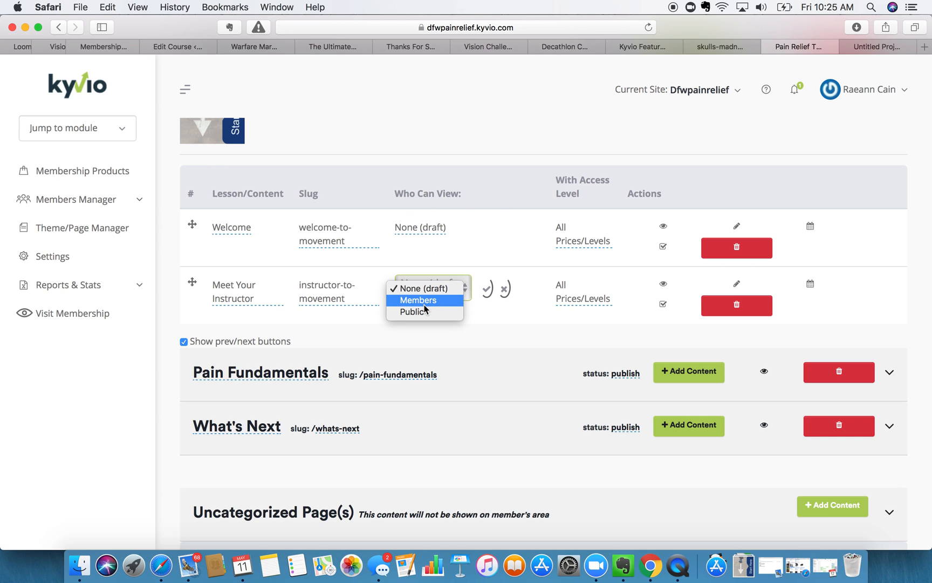
left_click(427, 236)
left_click(428, 232)
left_click(427, 229)
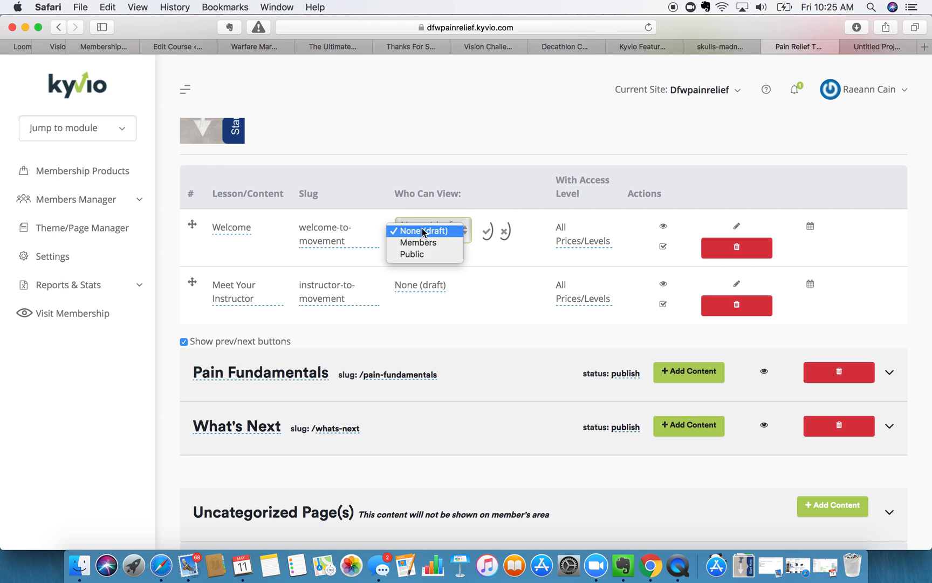
left_click(429, 242)
left_click(490, 233)
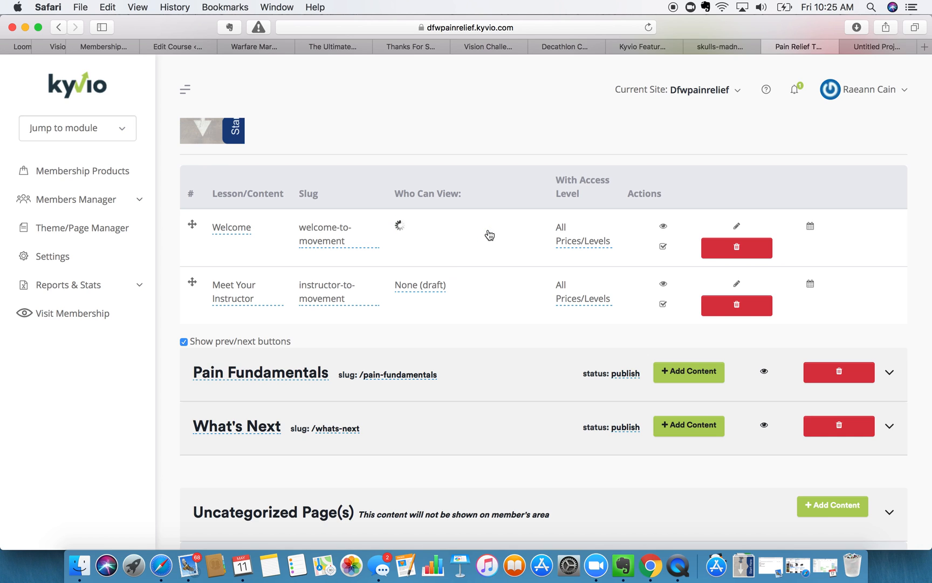
- Make Meet Your Instructor viewable by Members, leaving access levels unchanged
left_click(427, 289)
left_click(414, 305)
left_click(416, 289)
left_click(416, 288)
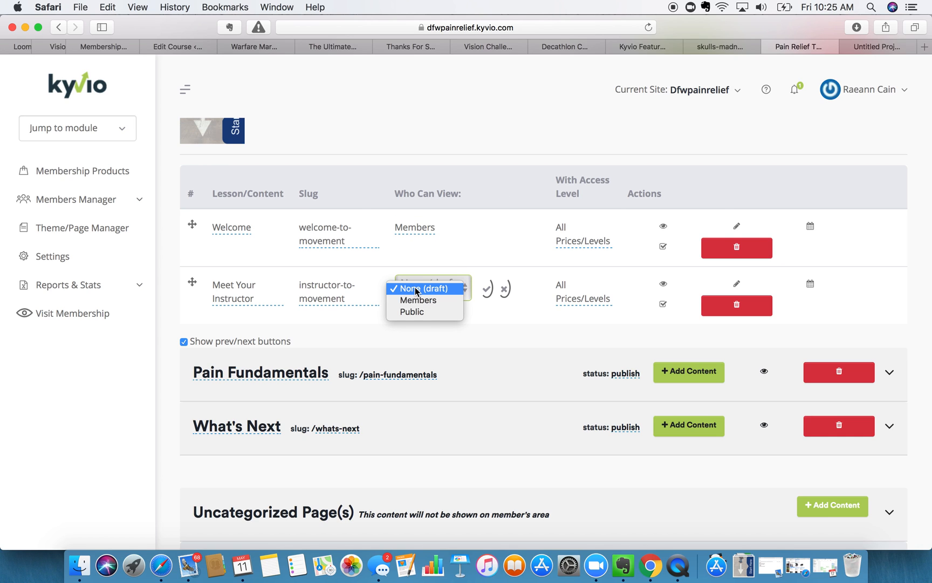
left_click(416, 302)
left_click(488, 290)
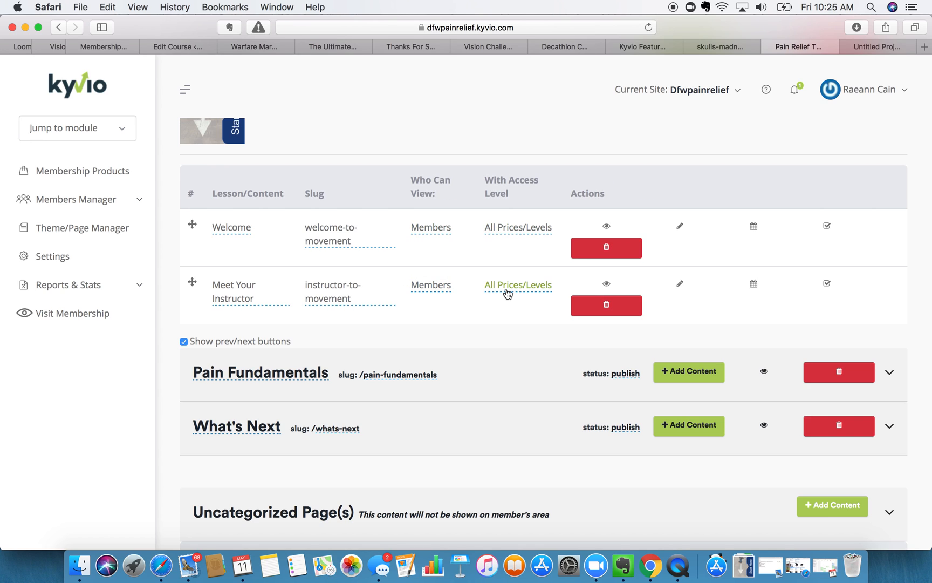
left_click(516, 227)
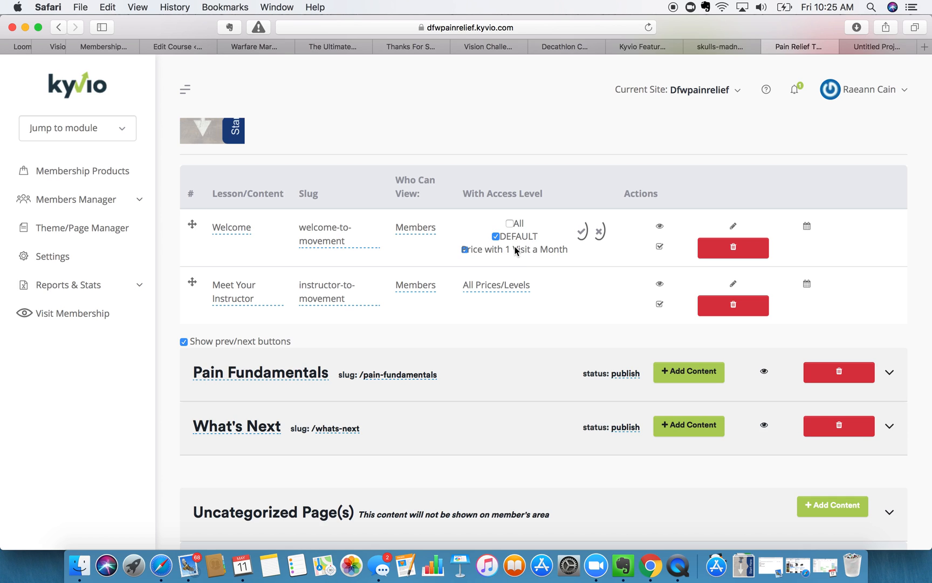
left_click(523, 207)
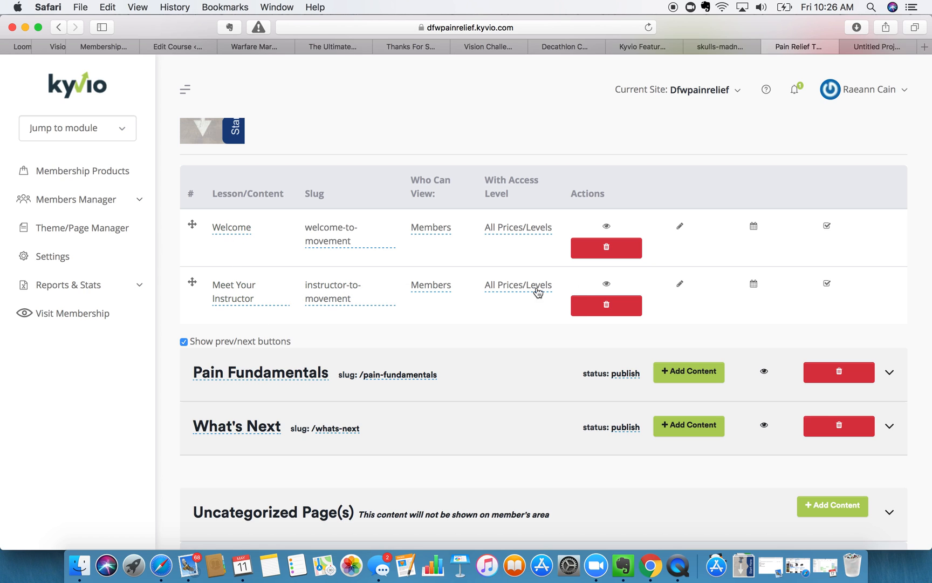
scroll(431, 151, "up", 5)
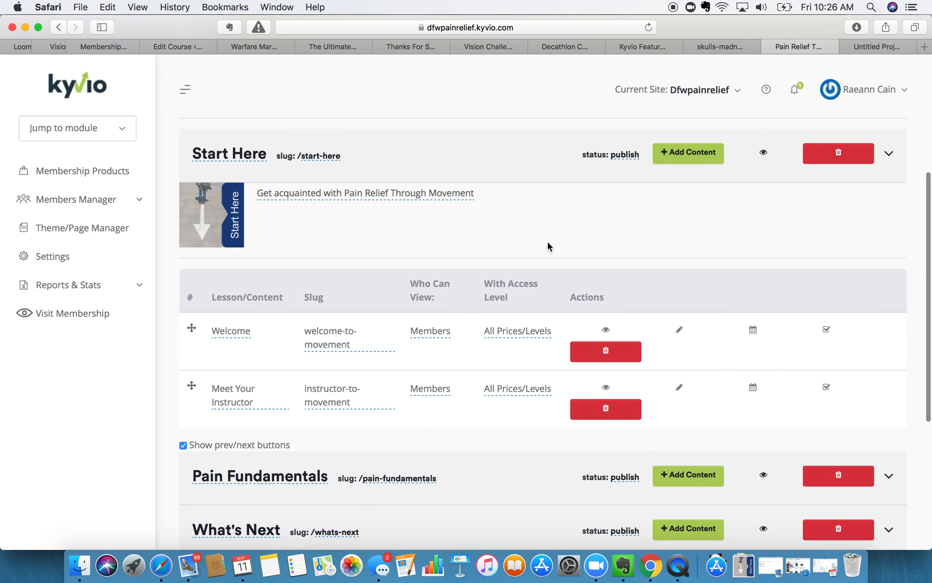
scroll(700, 160, "up", 3)
scroll(575, 291, "down", 3)
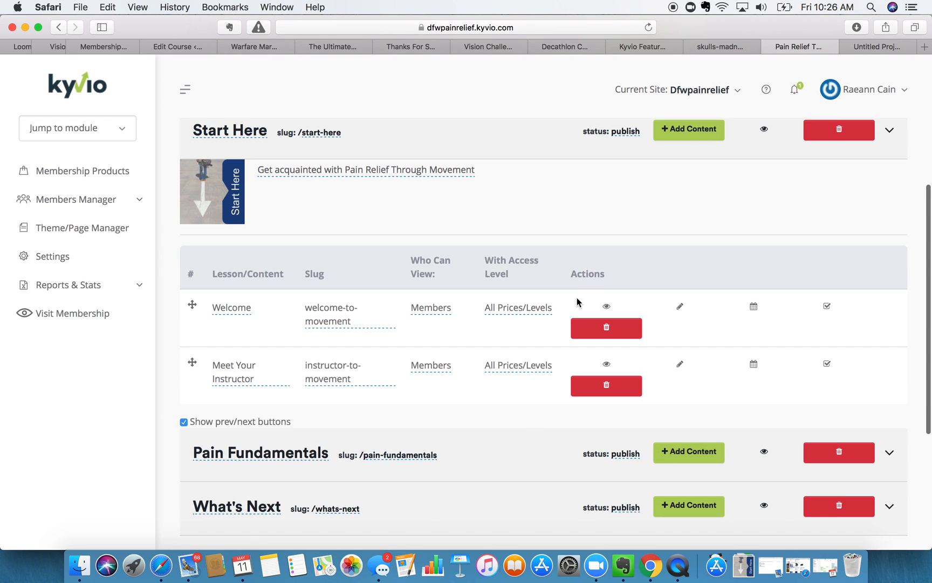
- Add a third lesson to Start Here and title it Resources
left_click(694, 166)
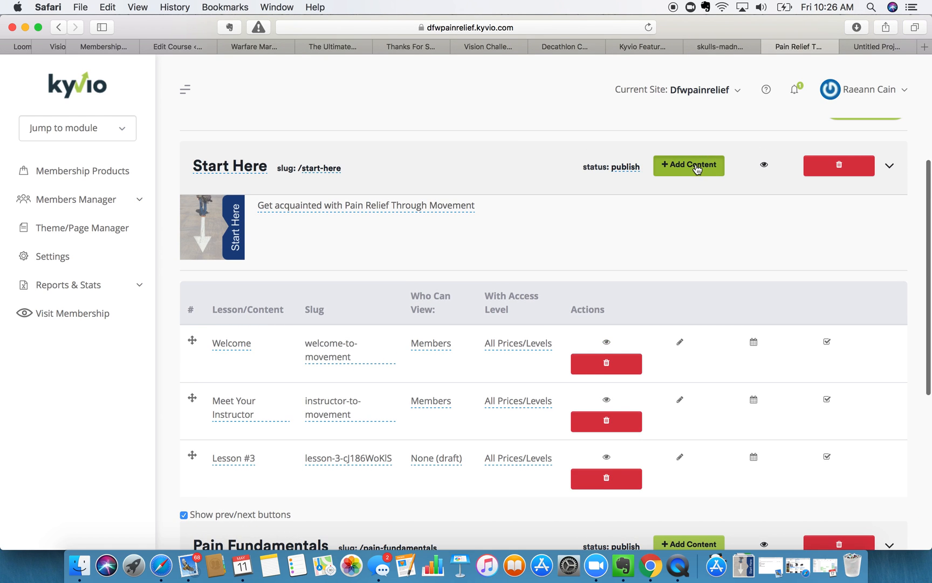
left_click(243, 458)
triple_click(268, 463)
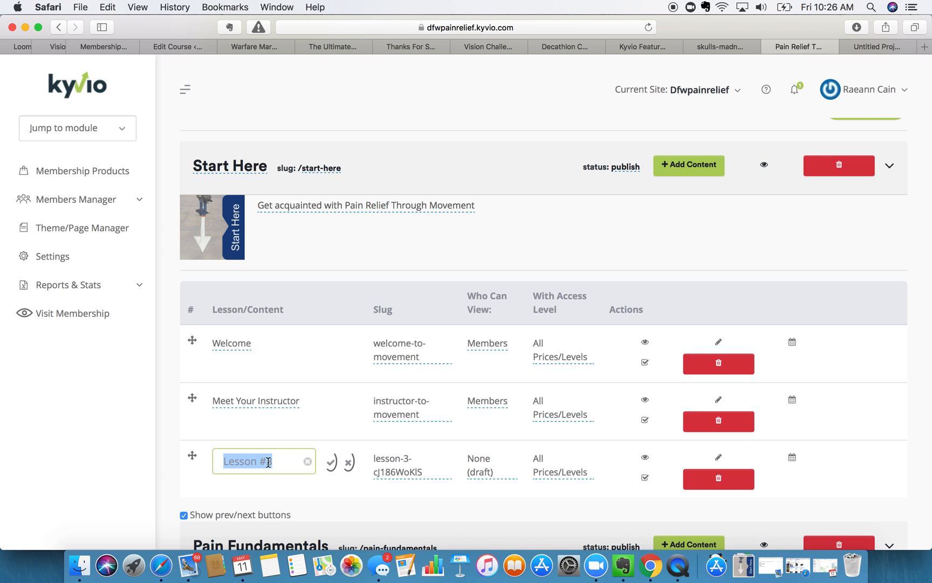
type("Resour")
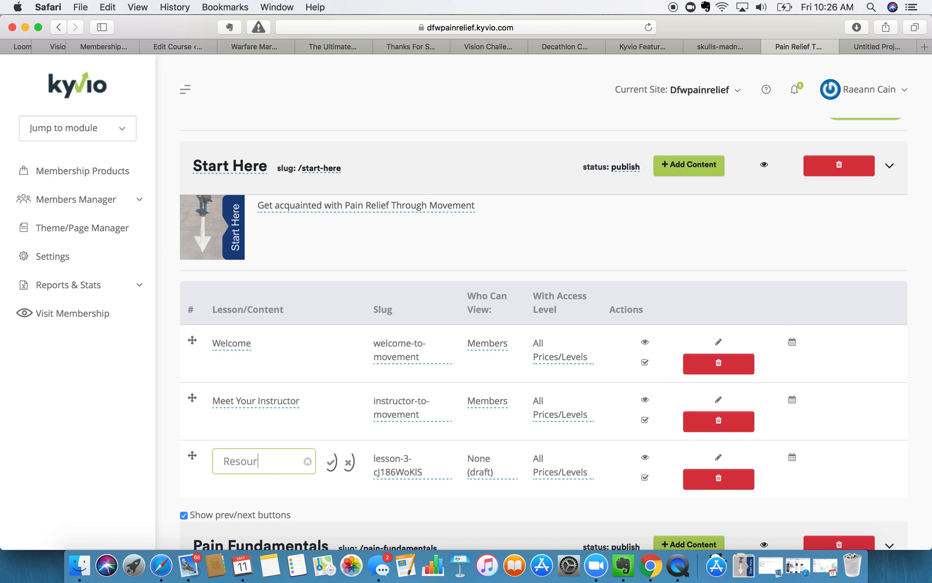
type("ces")
left_click(330, 463)
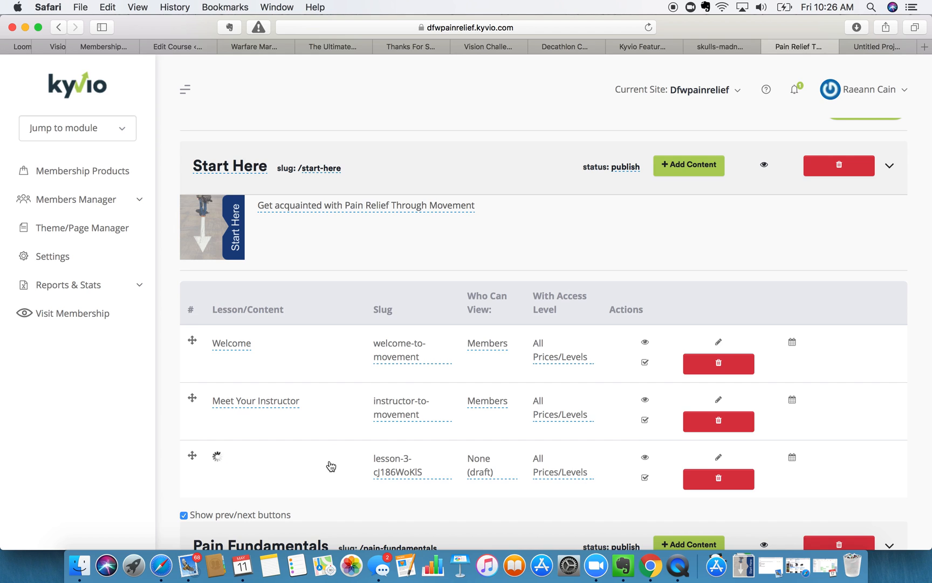
- Set the Resources lesson slug to resources-to-movement and make it viewable by Members
left_click(356, 460)
double_click(356, 460)
triple_click(357, 459)
type("resources-to-movement")
left_click(418, 462)
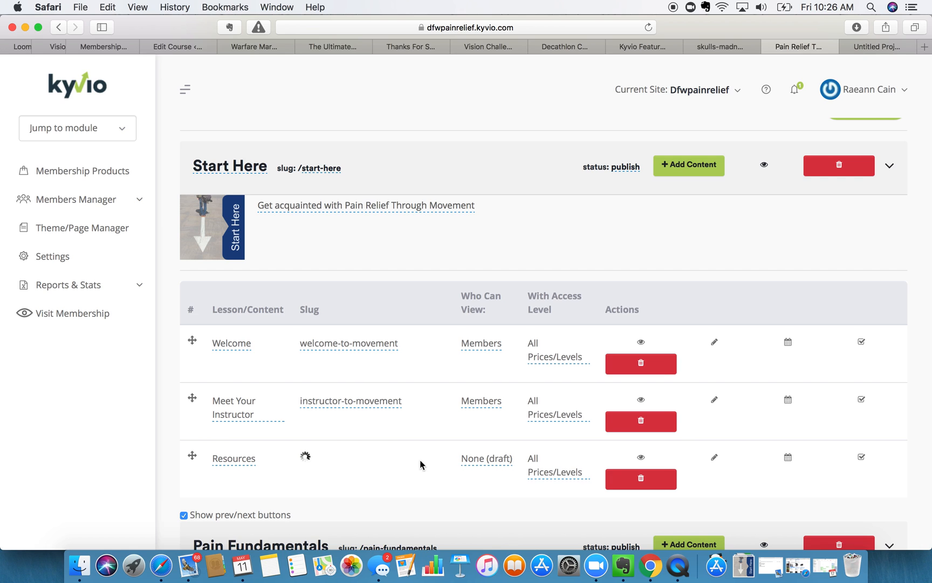
left_click(457, 460)
left_click(457, 460)
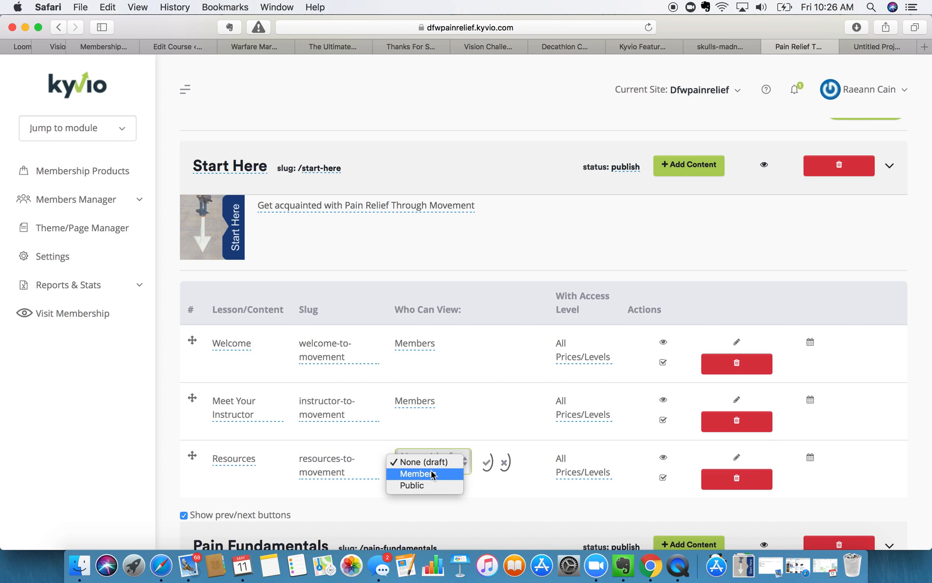
left_click(426, 473)
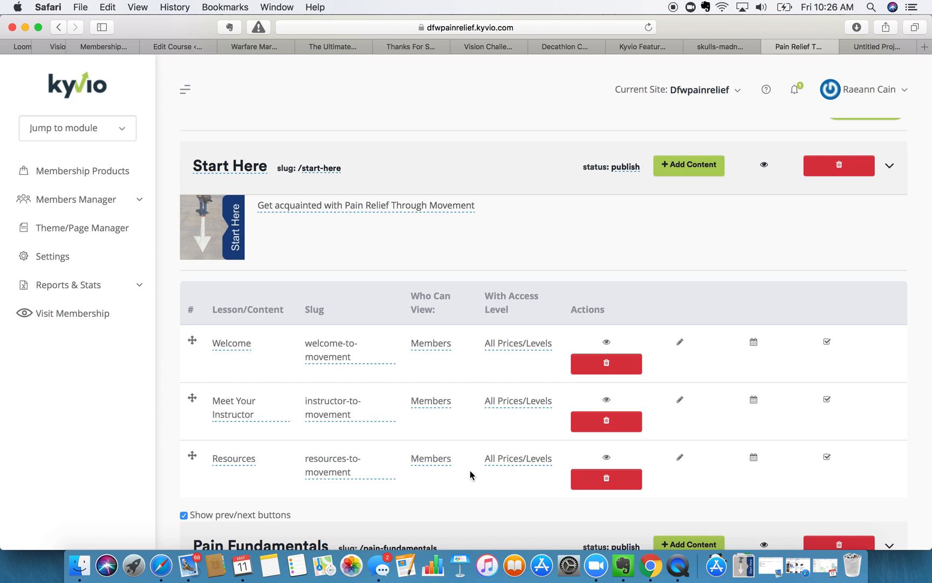
- Add a draft Lesson #1 to the Pain Fundamentals module
scroll(437, 476, "down", 4)
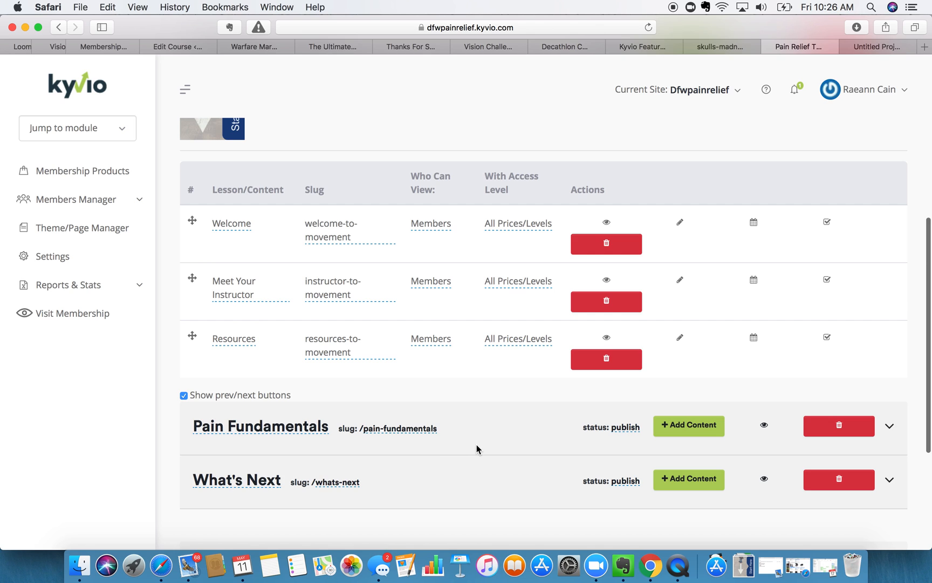
scroll(476, 445, "down", 1)
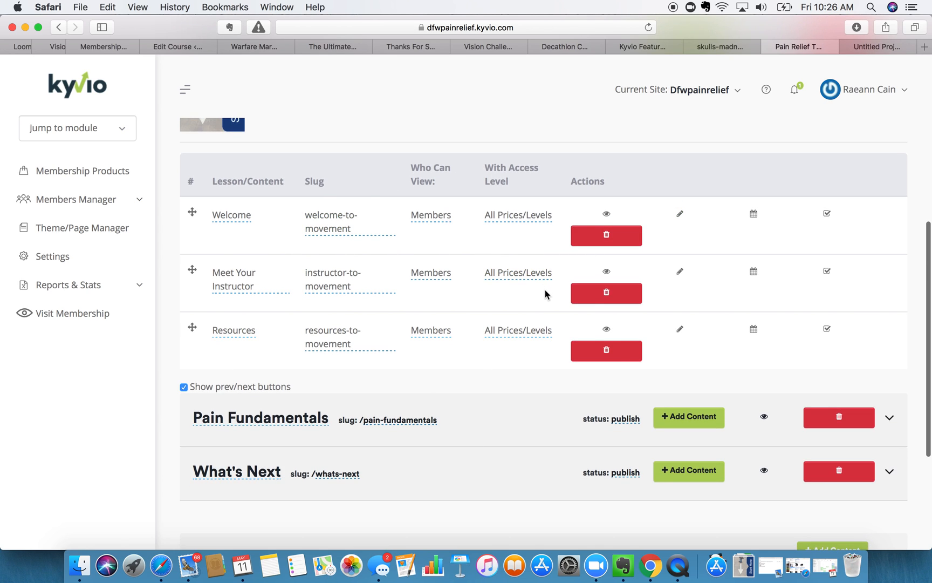
scroll(510, 315, "up", 4)
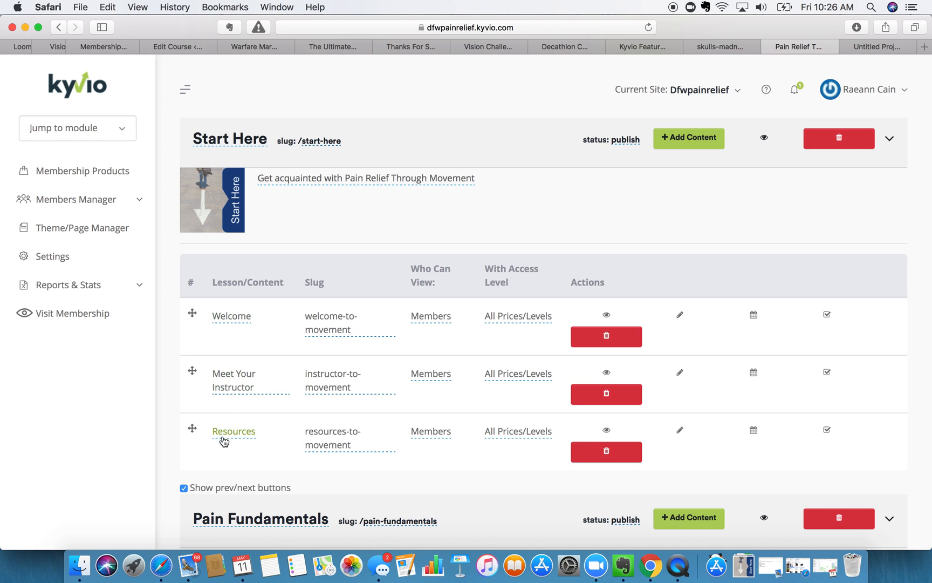
scroll(224, 443, "down", 4)
scroll(231, 448, "up", 2)
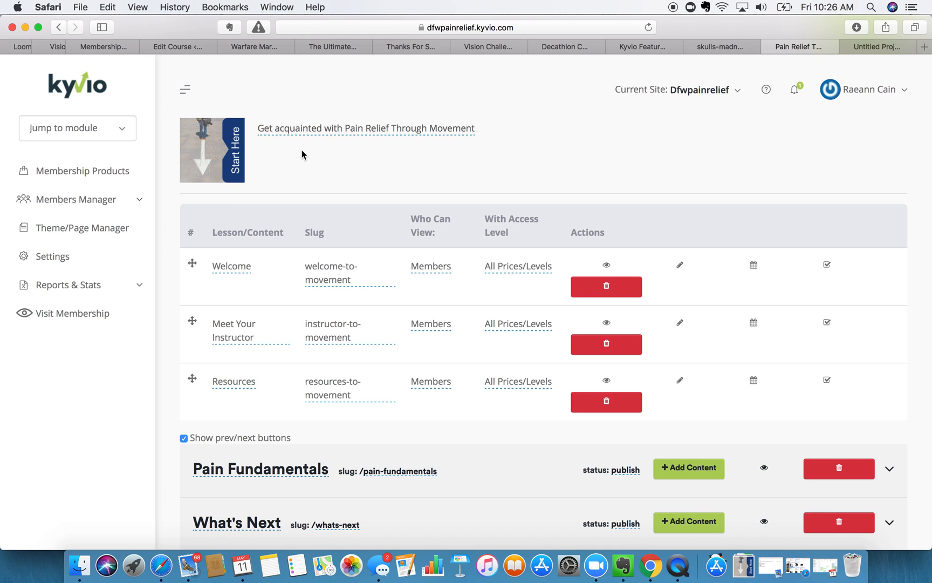
scroll(302, 162, "down", 5)
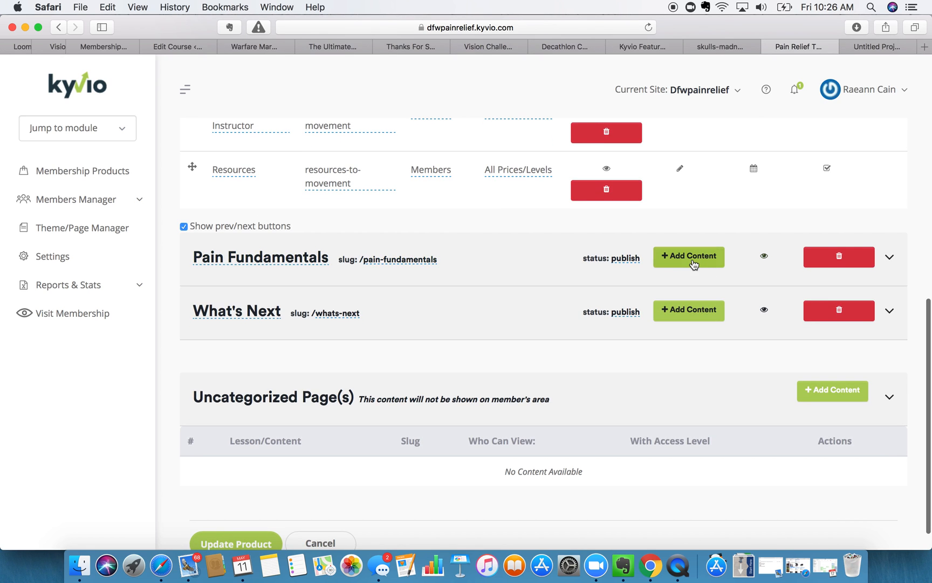
left_click(690, 259)
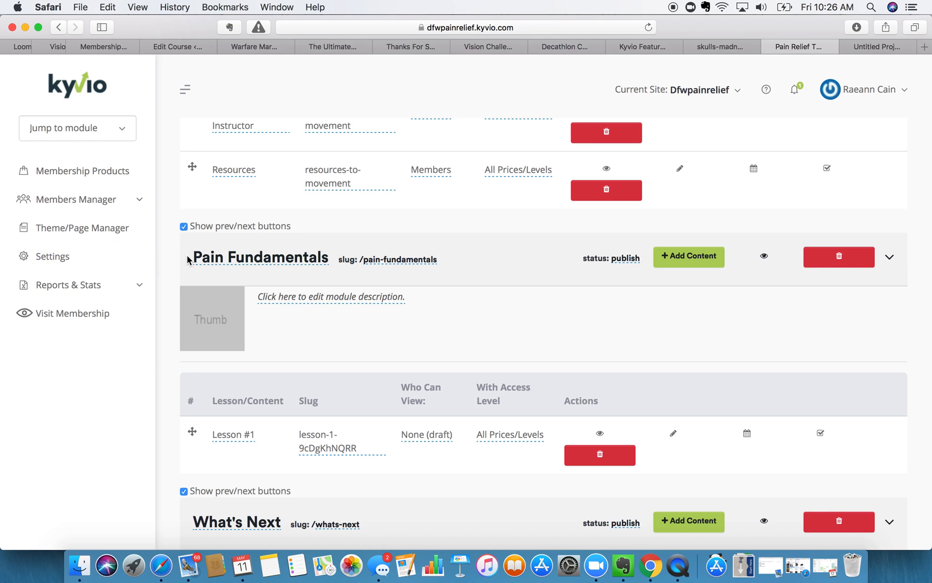
- Copy the Pain Fundamentals module title and return to the Visme editor
left_click(212, 258)
triple_click(211, 258)
key("super+c")
left_click(866, 46)
left_click(886, 82)
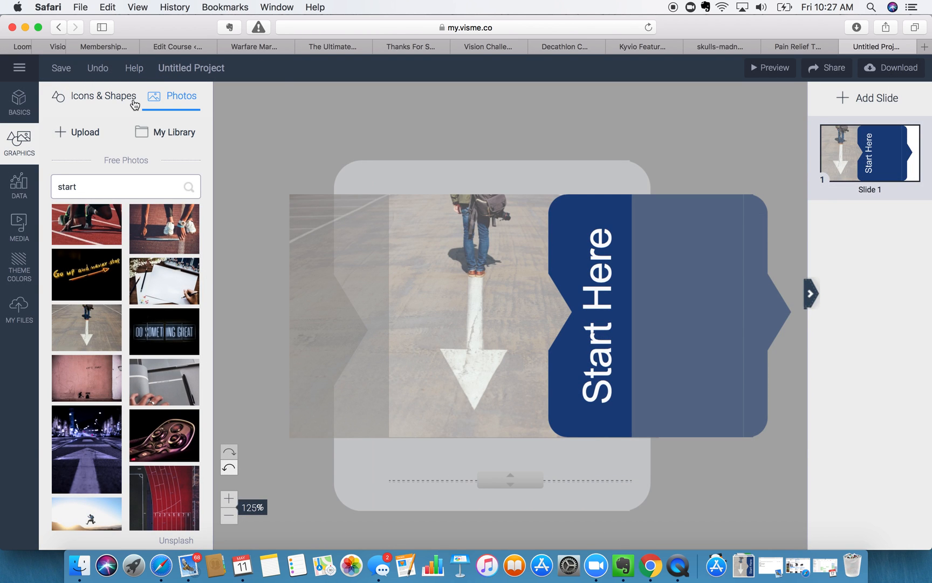
- Rename the Visme project to Movement
left_click(179, 71)
type("Move")
left_click(336, 130)
- Replace the vertical Start Here label text with Pain Fundamentals, undoing a stray paste
left_click(597, 280)
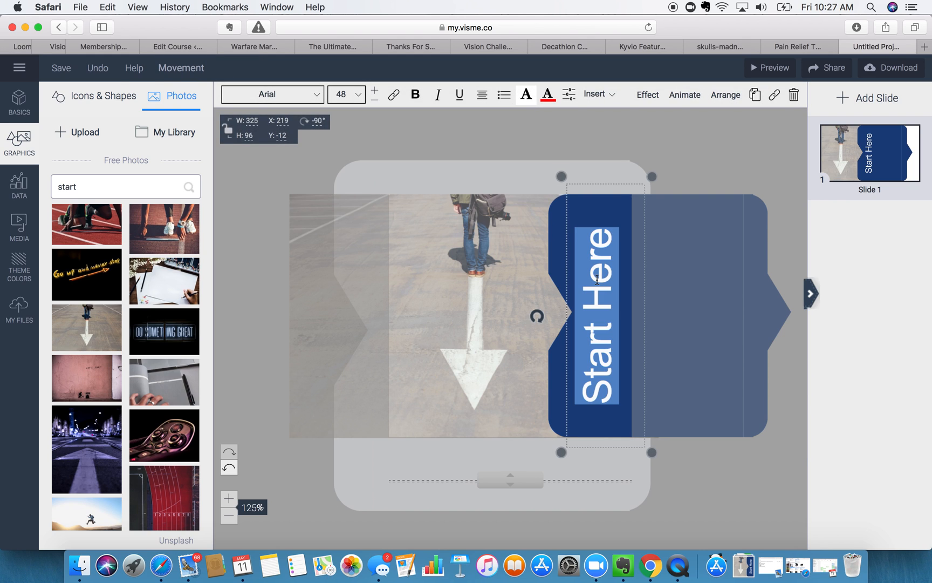
key("super+v")
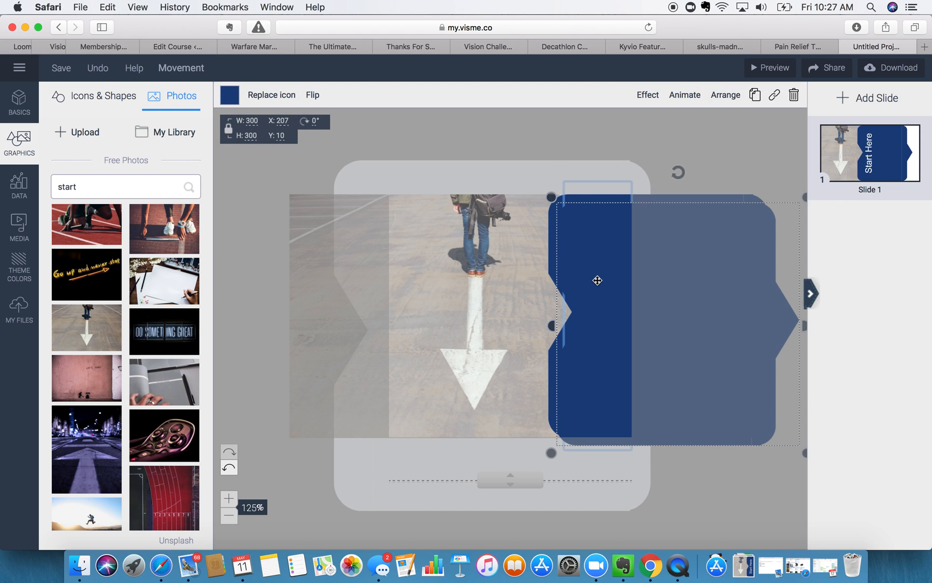
left_click(229, 468)
left_click(608, 320)
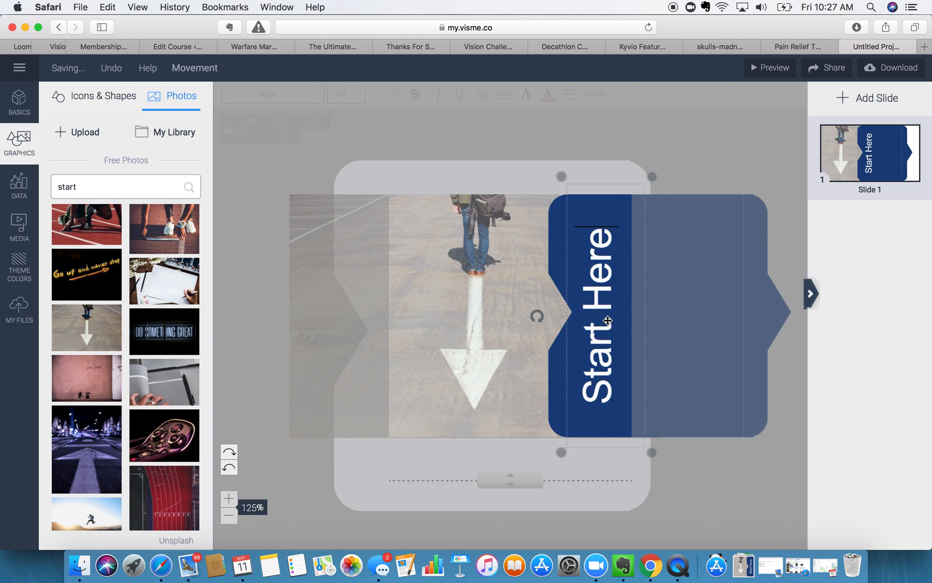
left_click(599, 334)
type("Pai")
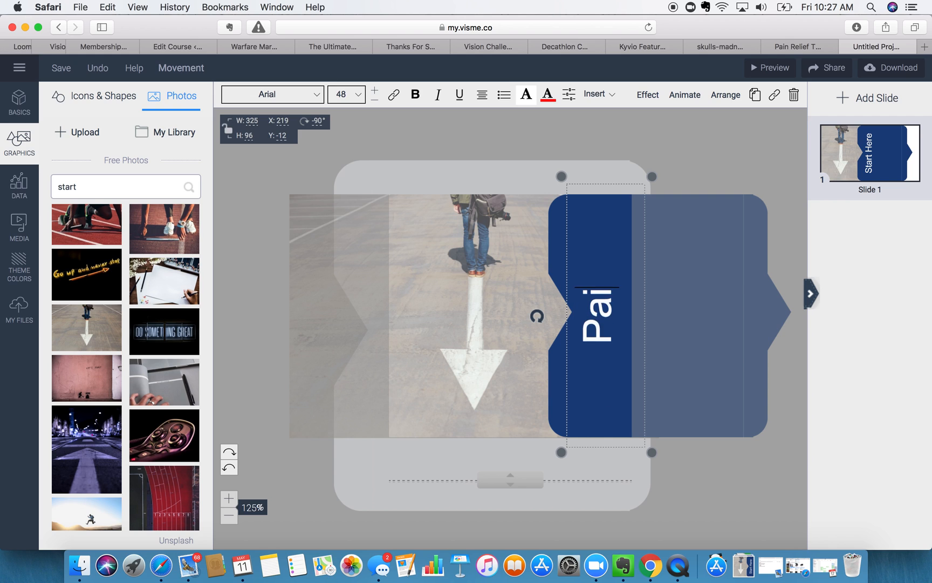
type("n Fundamentals")
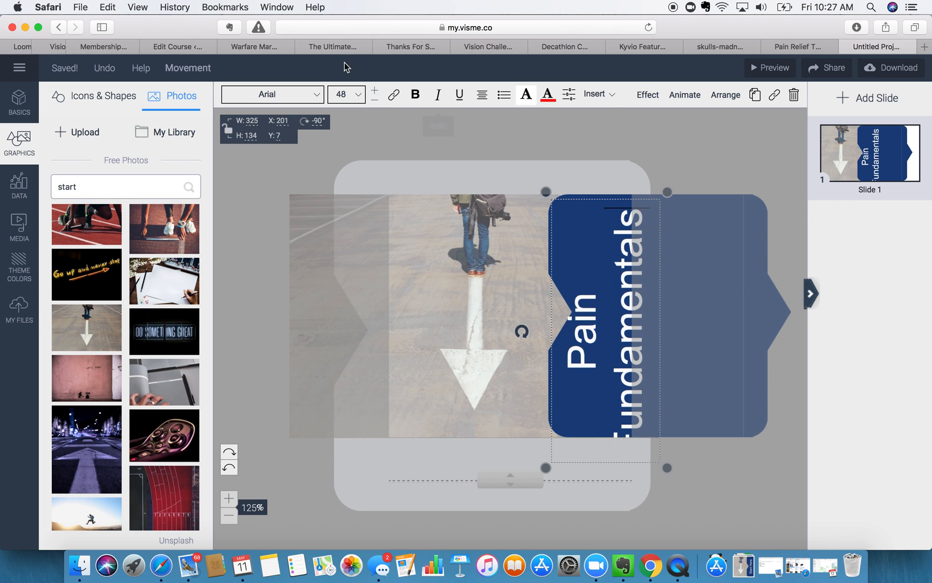
- Set the Pain Fundamentals label to font size 30 so it fits one line
left_click(375, 101)
left_click(375, 100)
left_click(375, 100)
left_click(376, 104)
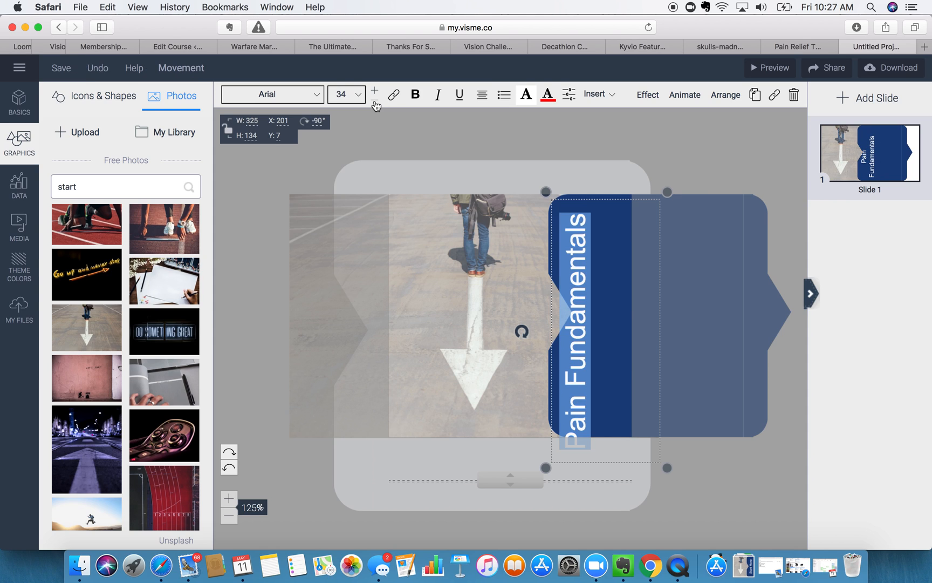
left_click(377, 94)
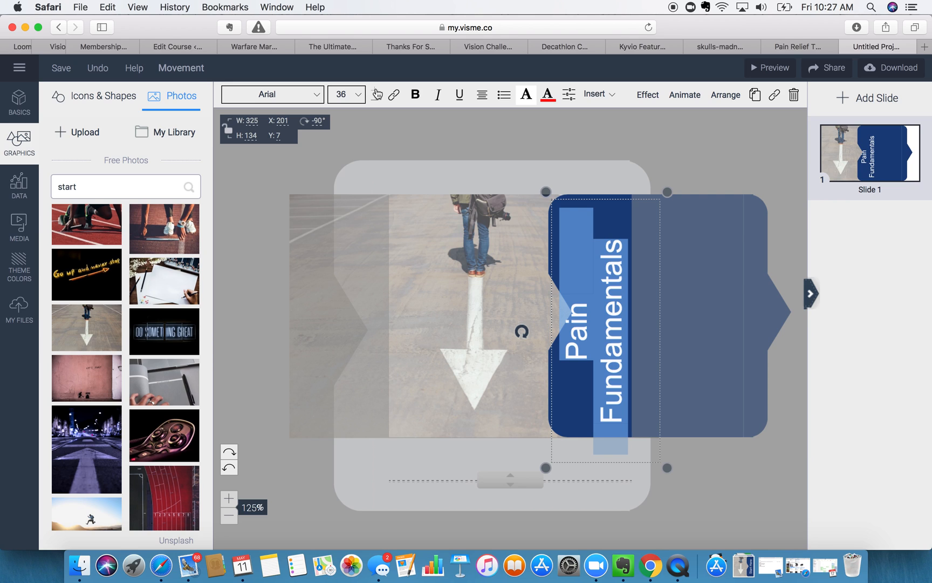
left_click(375, 102)
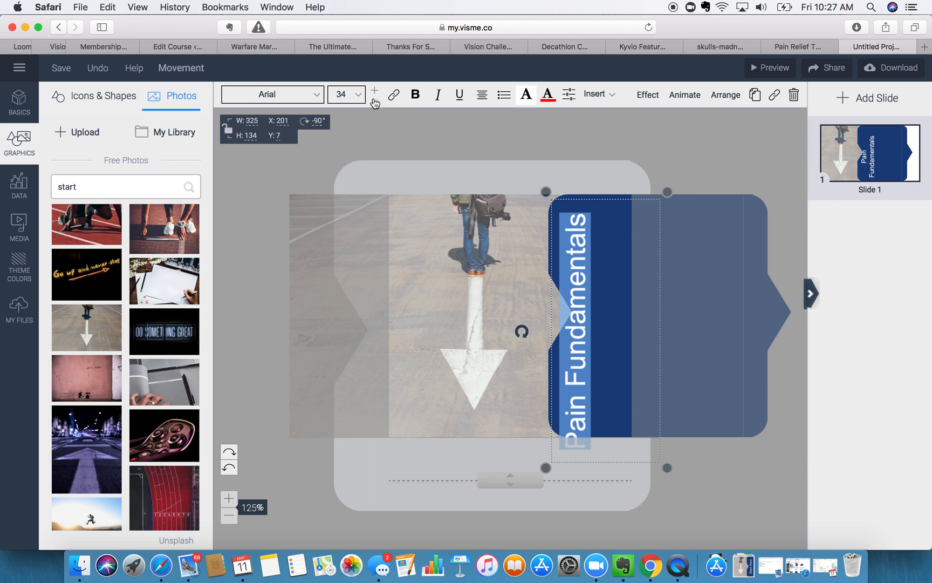
double_click(375, 103)
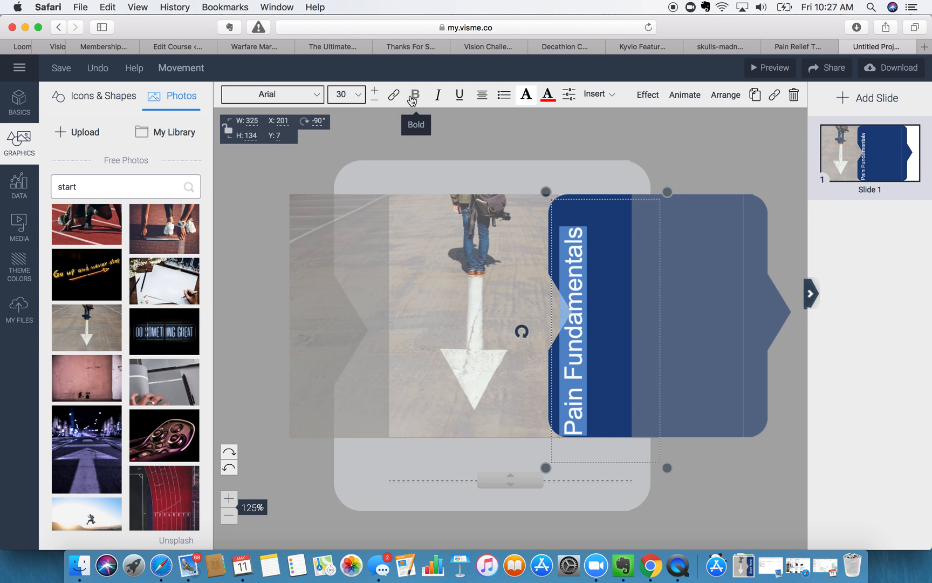
- Shrink the label's text box to fit and nudge it slightly right
left_click(587, 146)
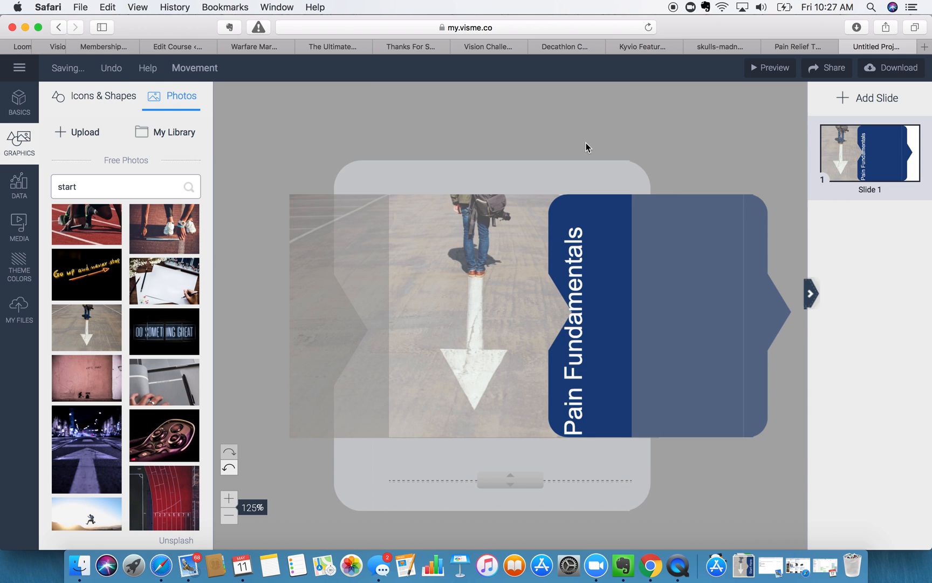
left_click(599, 348)
left_click_drag(667, 466, 666, 442)
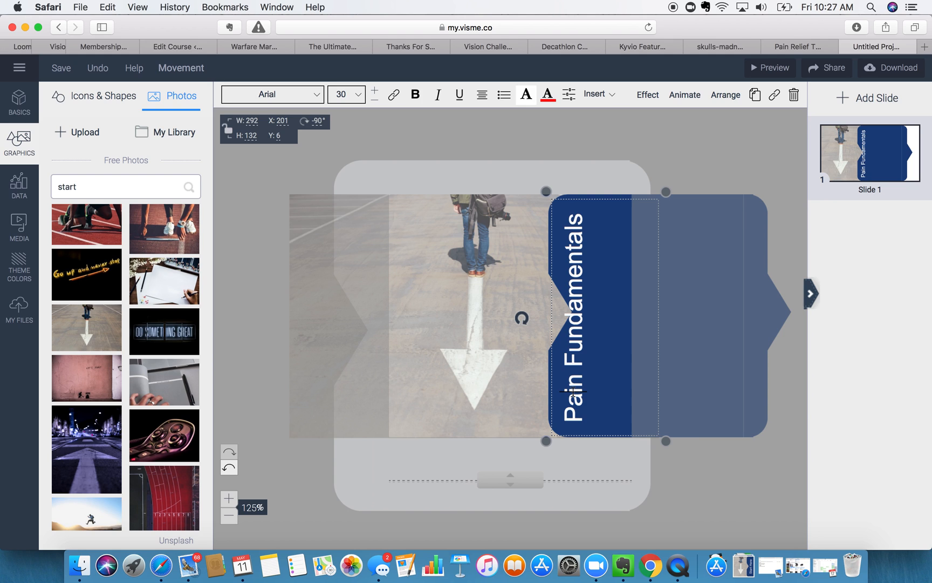
left_click(696, 465)
left_click_drag(577, 370, 596, 365)
left_click(684, 164)
left_click(662, 142)
- Delete the arrow photo and search My Library for 'pain' images
left_click(501, 227)
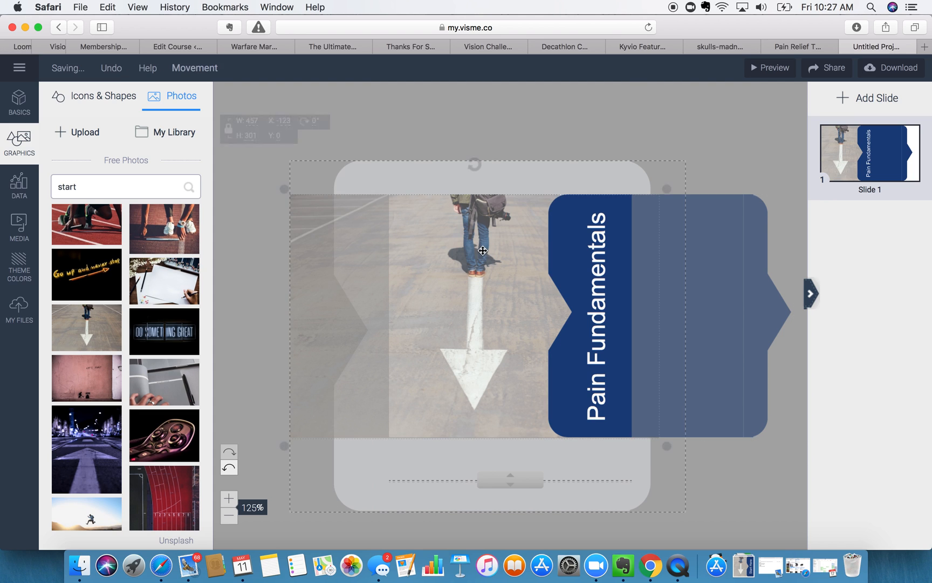
key("Delete")
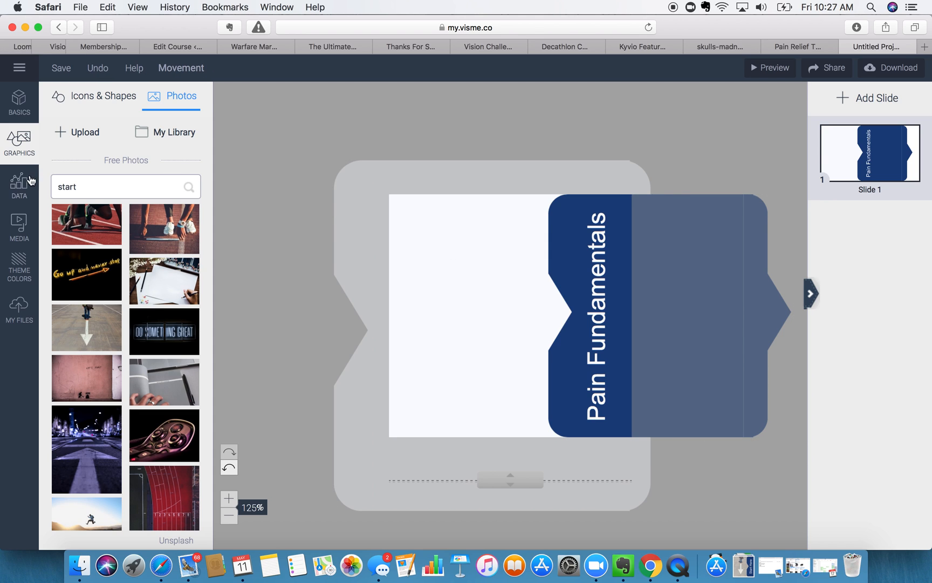
left_click(162, 132)
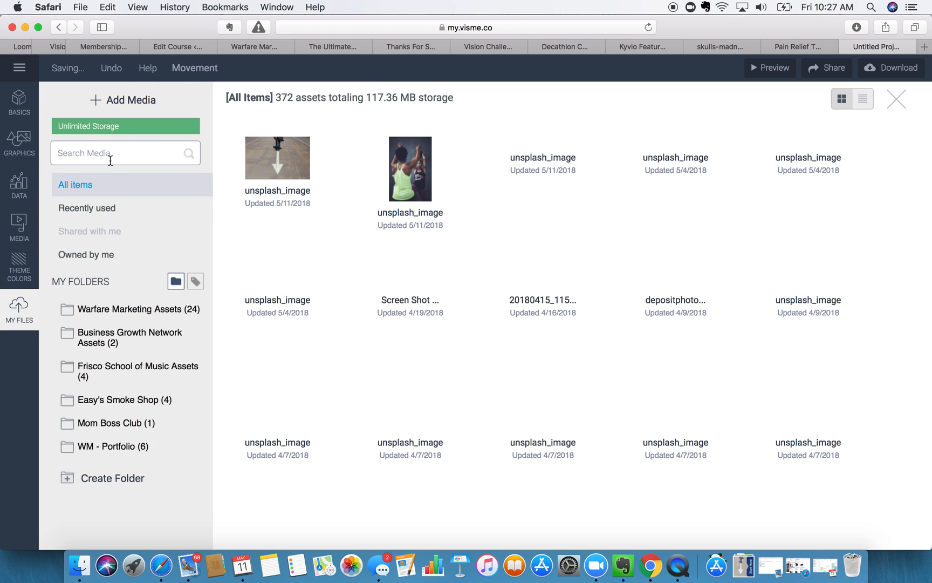
left_click(110, 161)
type("pain")
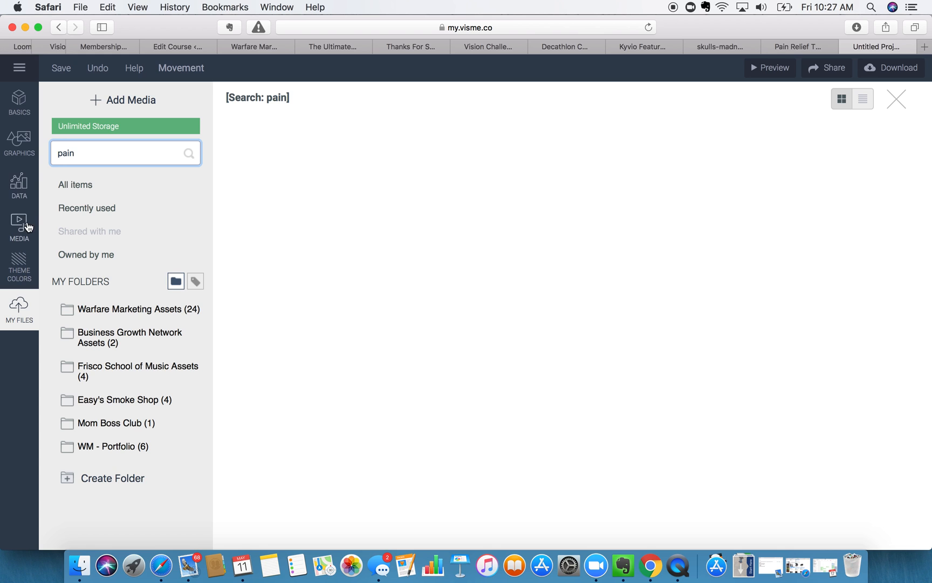
left_click(24, 191)
- Search free photos for 'pain' and place the massage photo at the slide's top-left
left_click(19, 223)
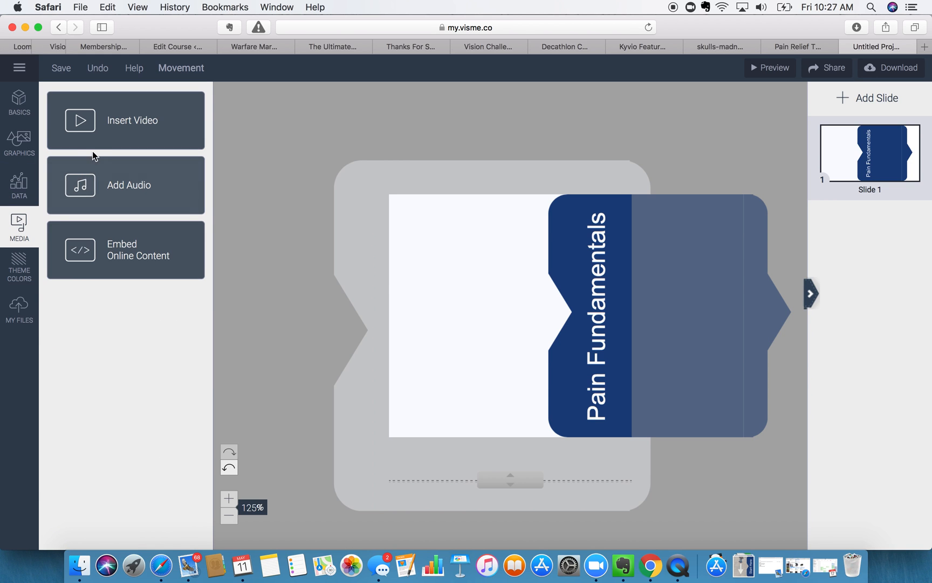
left_click(21, 141)
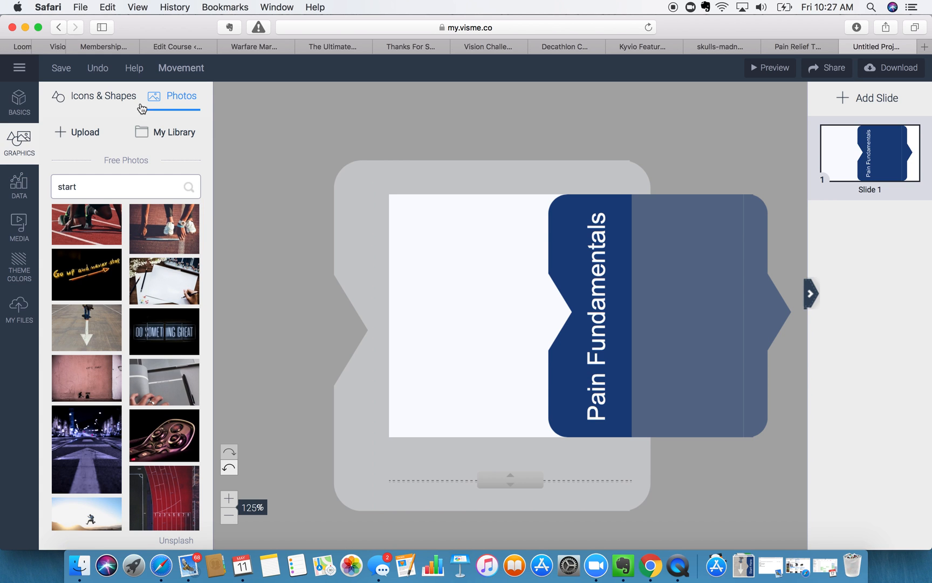
double_click(84, 187)
type("pain")
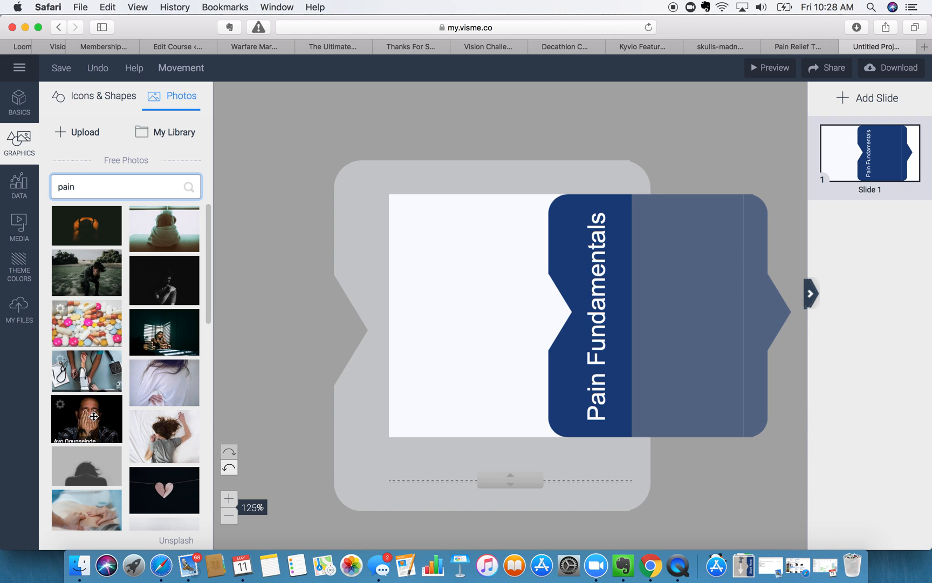
left_click_drag(76, 502, 442, 375)
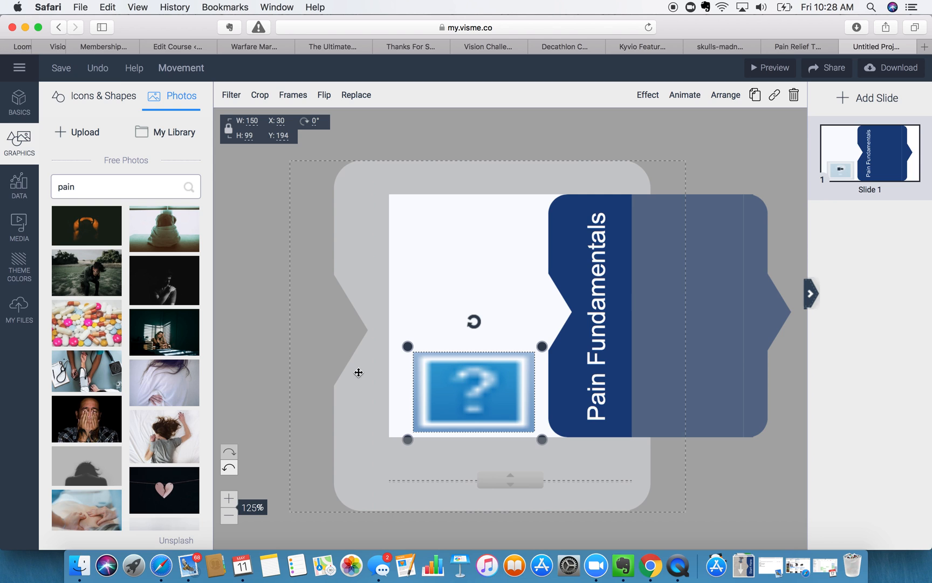
left_click_drag(470, 411, 438, 251)
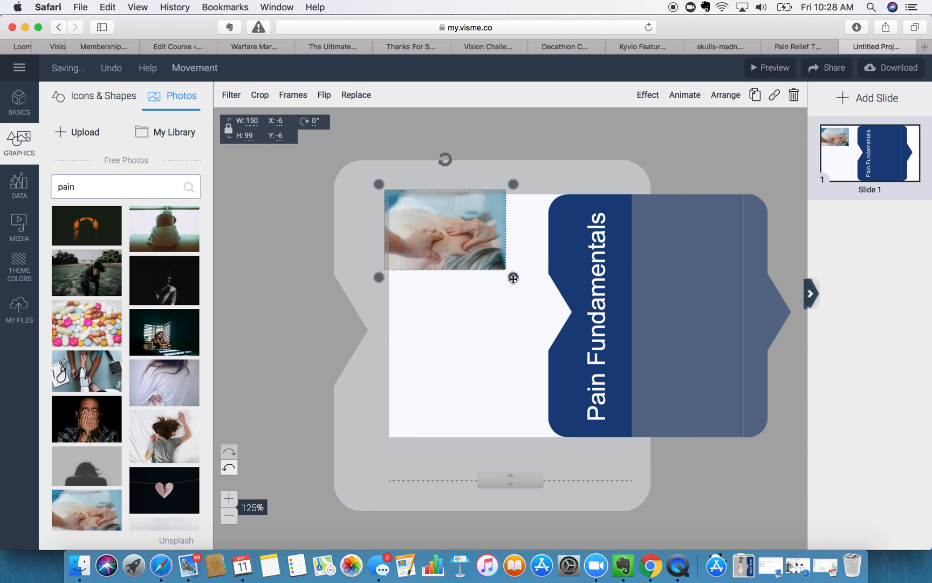
- Swap the massage photo for the hands-on-head woman photo, enlarged over the slide's left side
key("BackSpace")
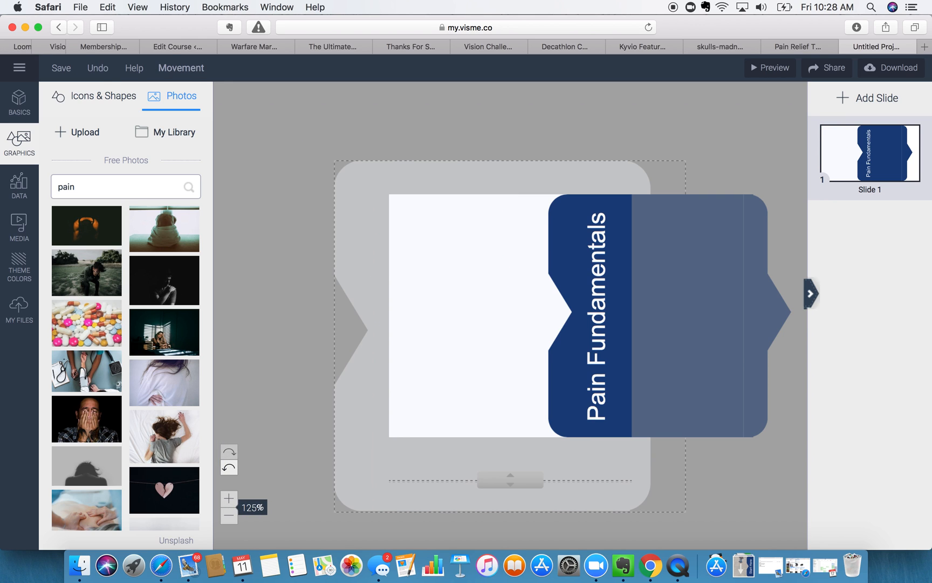
scroll(182, 382, "down", 2)
scroll(182, 382, "down", 3)
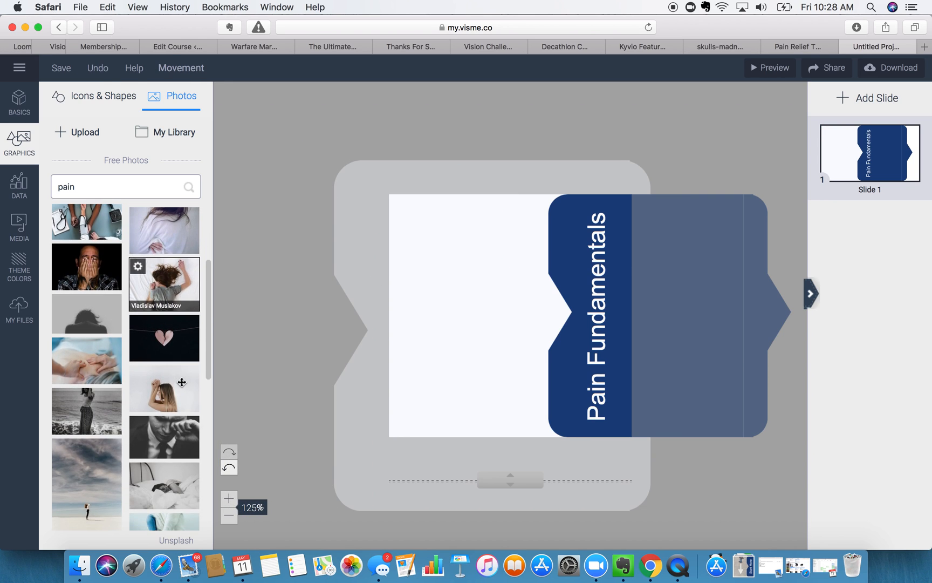
scroll(182, 382, "down", 4)
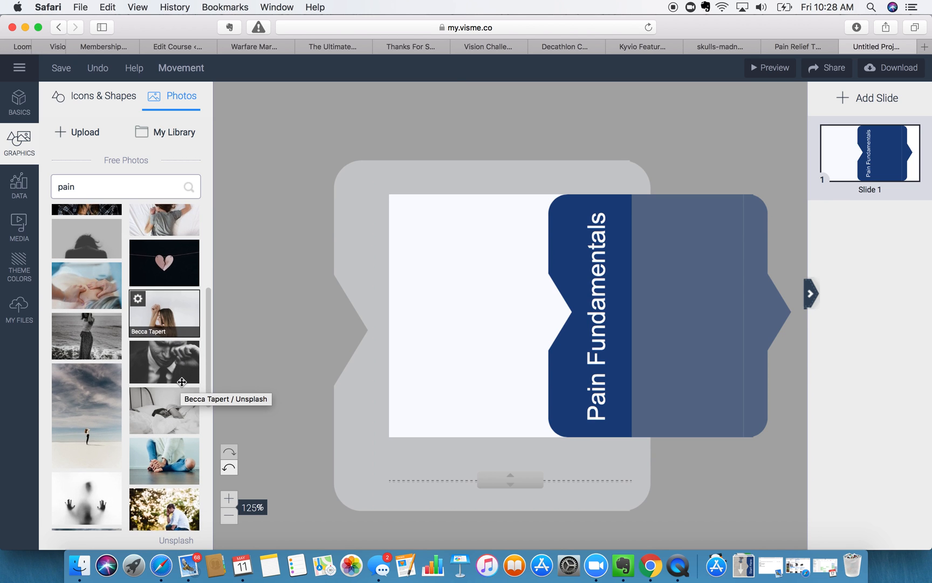
scroll(181, 382, "down", 4)
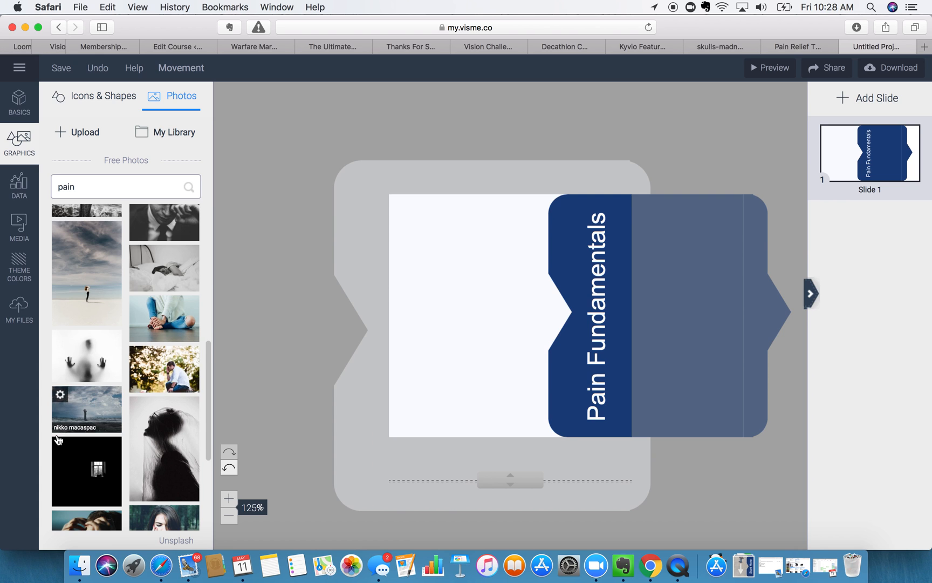
scroll(58, 439, "down", 4)
scroll(58, 439, "down", 5)
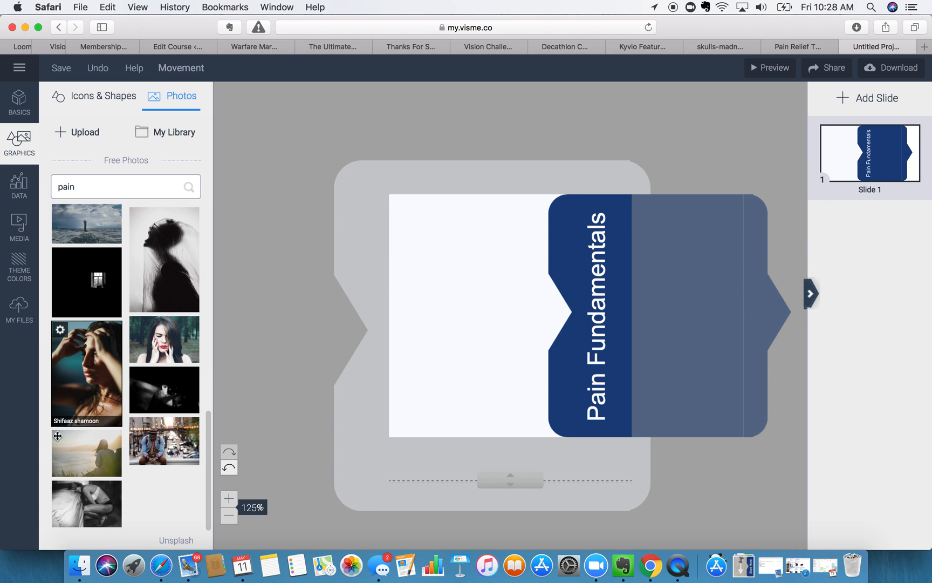
scroll(58, 440, "down", 2)
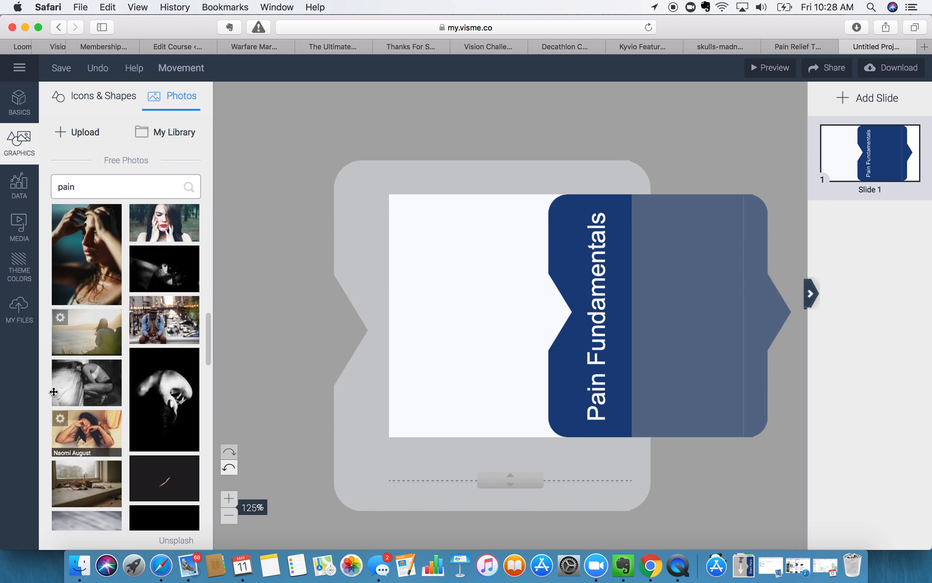
left_click_drag(86, 259, 451, 394)
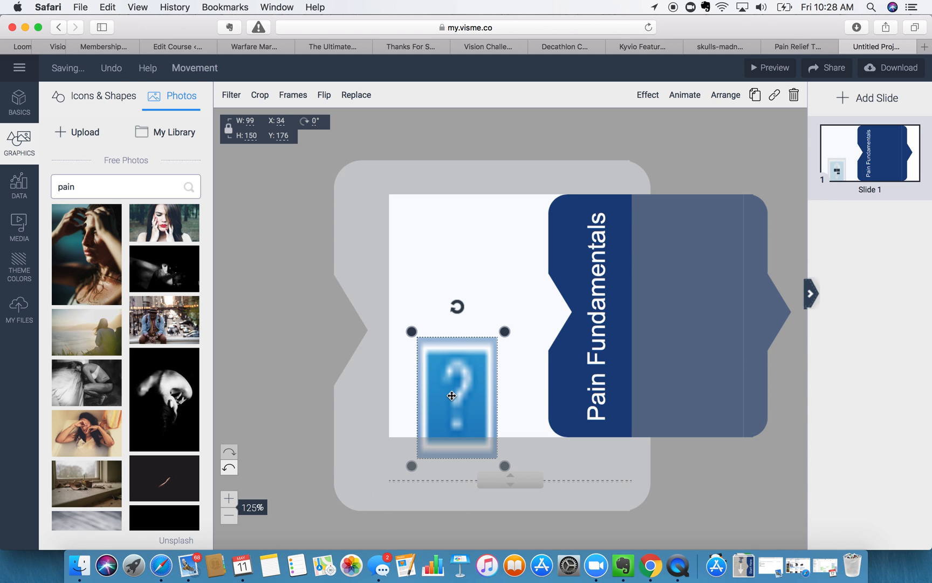
left_click_drag(451, 396, 438, 260)
left_click_drag(472, 320, 634, 484)
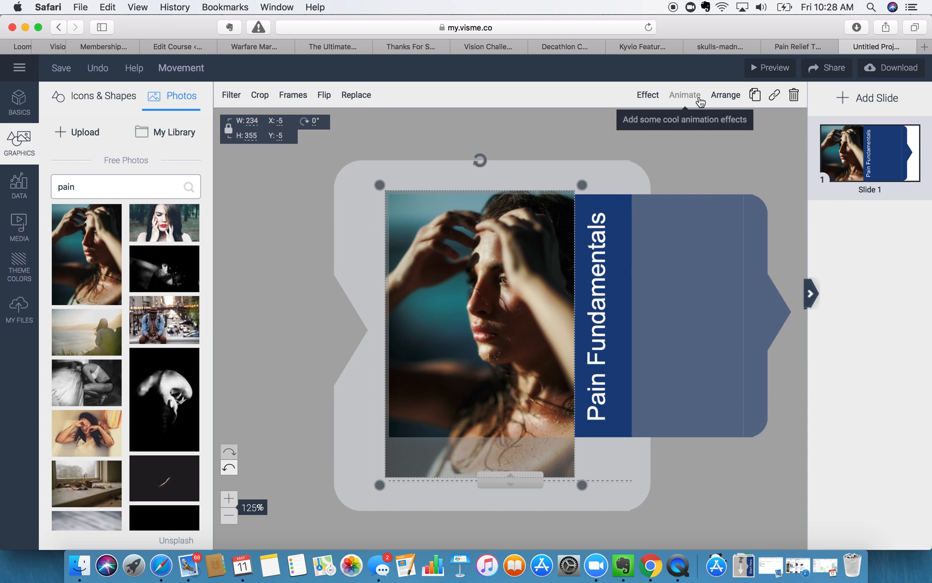
- Send the woman photo behind the blue panel at about 55% opacity, then download as JPG
left_click(725, 95)
left_click(726, 95)
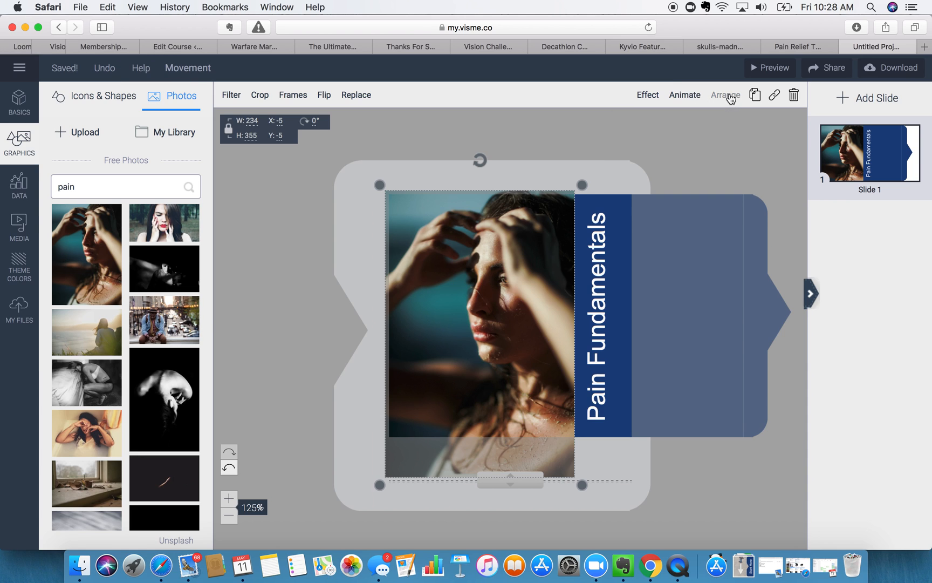
left_click(725, 95)
left_click(695, 154)
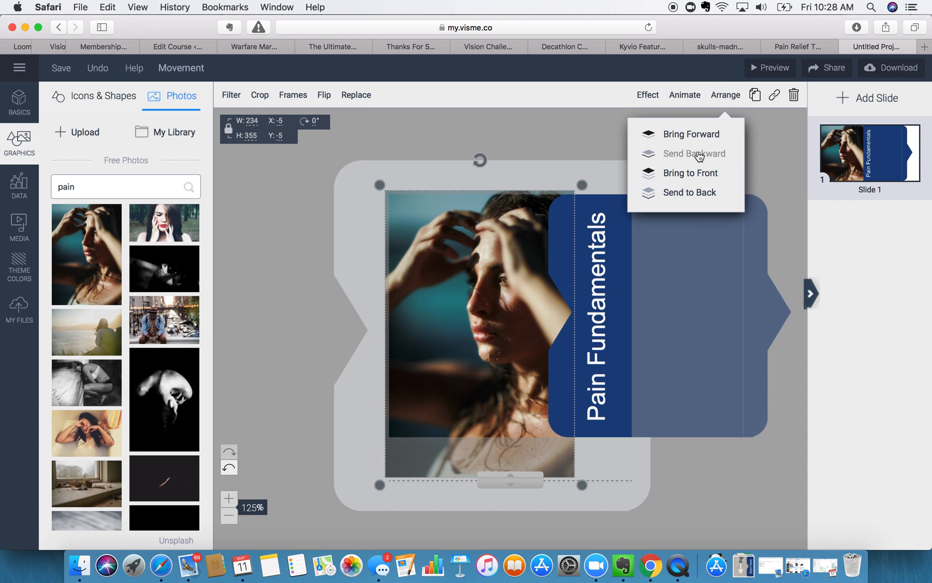
left_click(648, 95)
left_click_drag(614, 134, 558, 139)
left_click(708, 145)
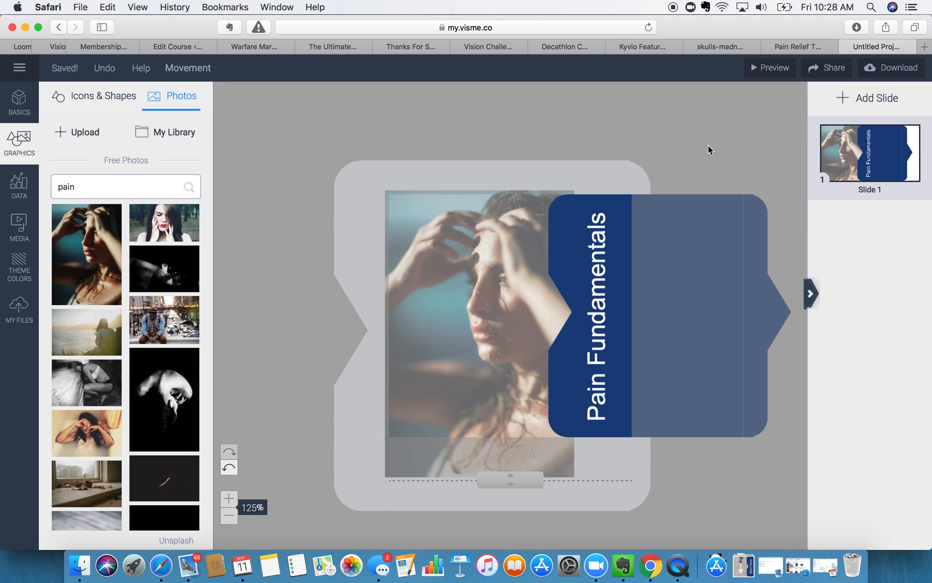
left_click(907, 73)
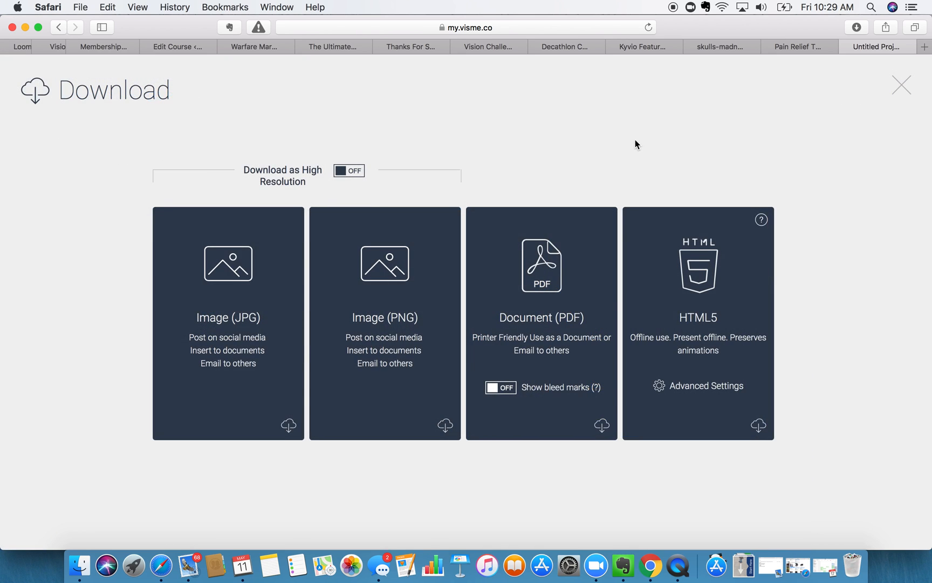
left_click(245, 273)
- Upload Movement.jpg from Downloads into Kyvio's media library
left_click(800, 47)
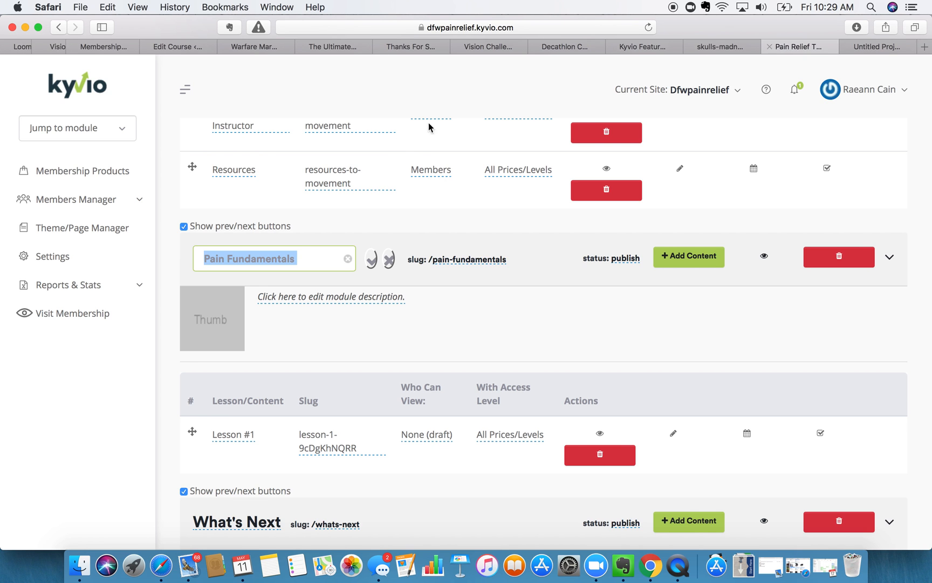
left_click(213, 320)
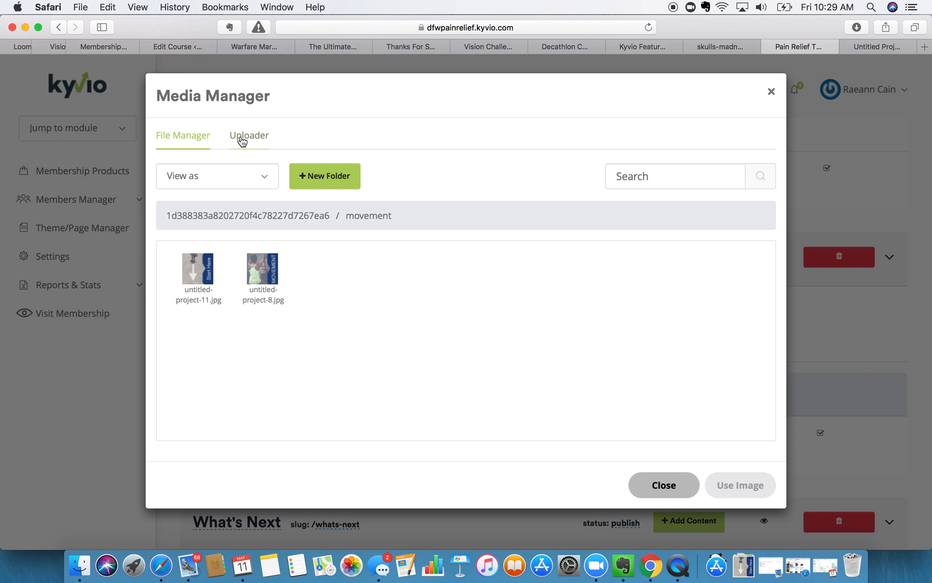
left_click(243, 141)
left_click(328, 183)
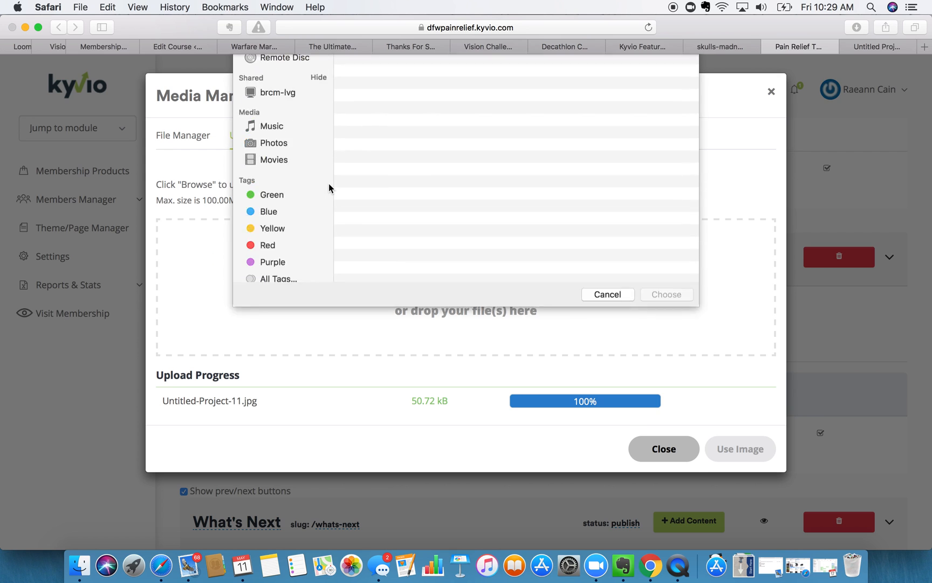
left_click(384, 102)
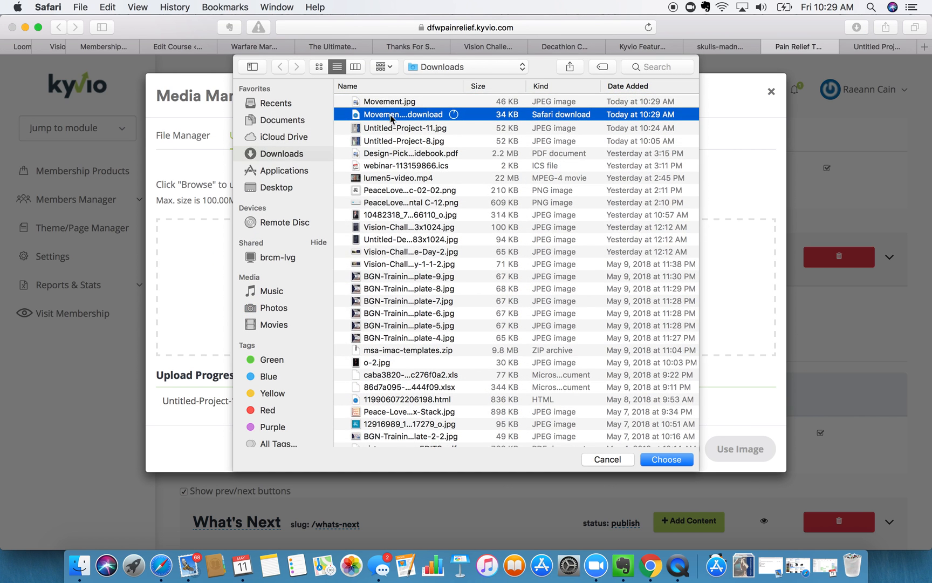
left_click(405, 103)
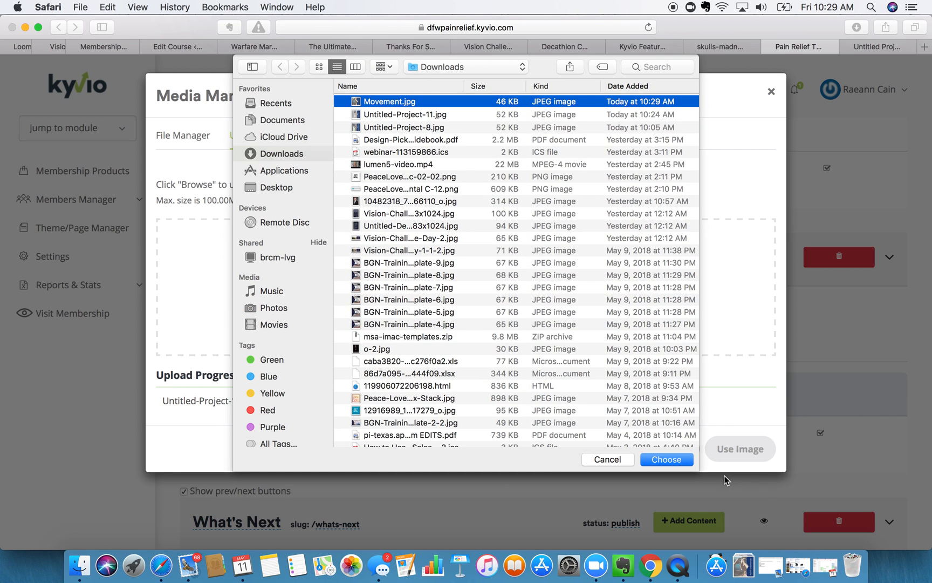
left_click(678, 463)
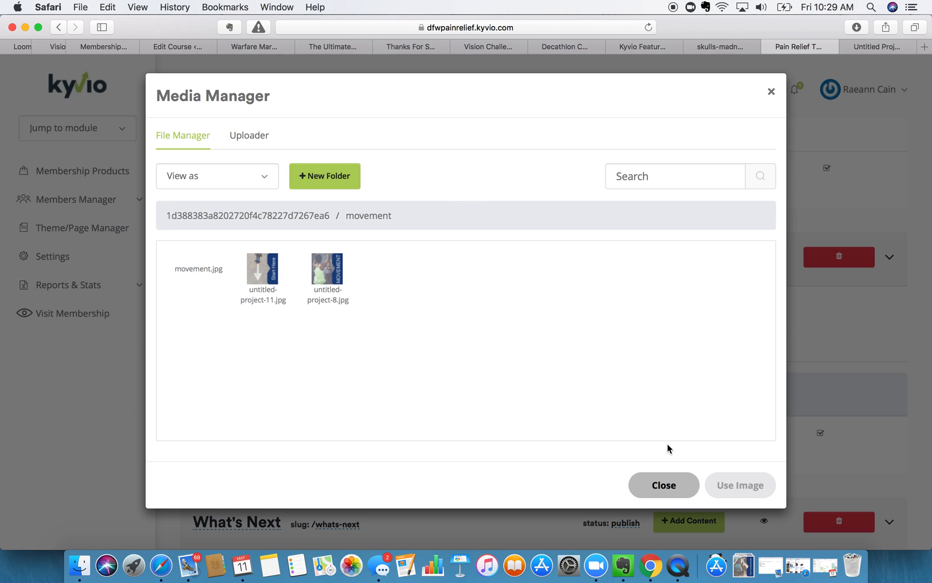
- Use the uploaded movement.jpg as the Pain Fundamentals module thumbnail
left_click(206, 271)
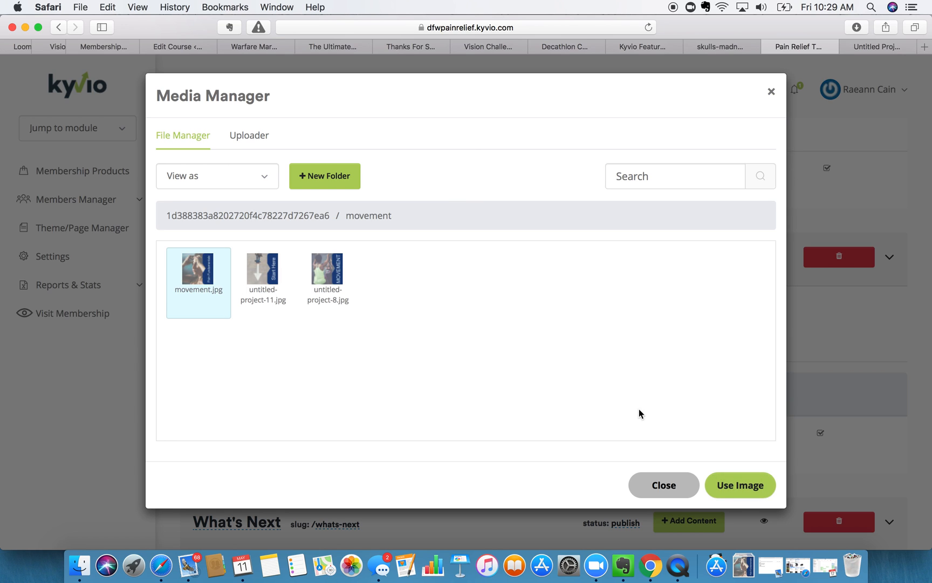
left_click(730, 485)
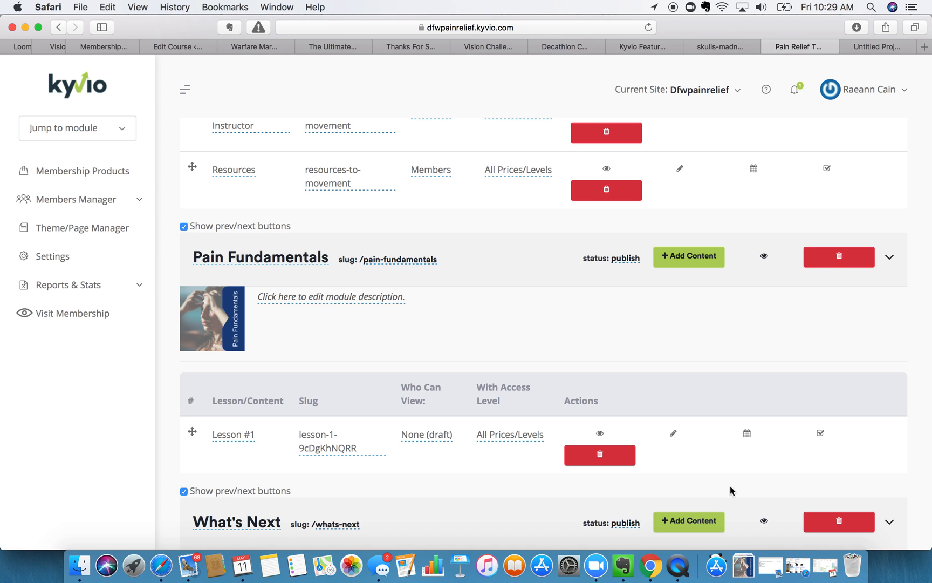
scroll(413, 295, "up", 6)
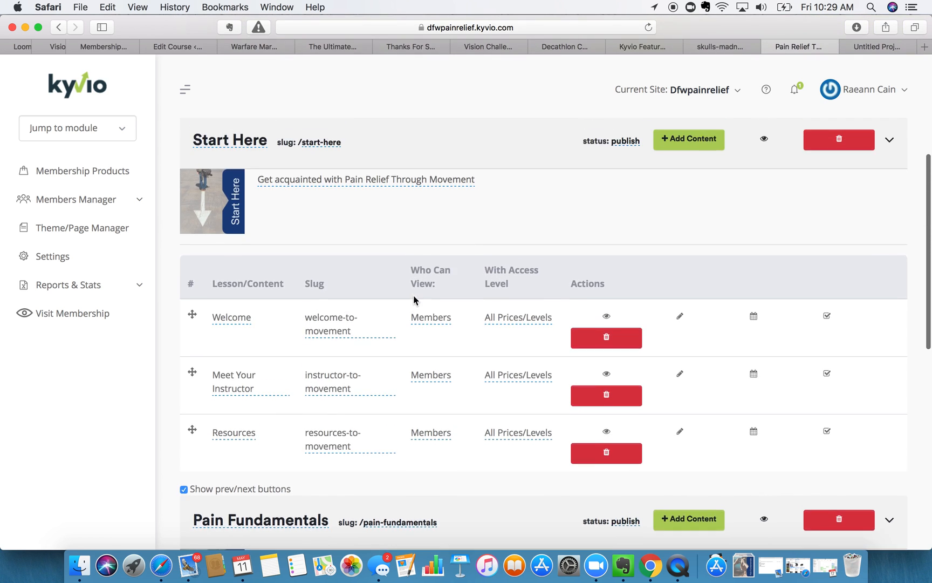
scroll(400, 244, "down", 7)
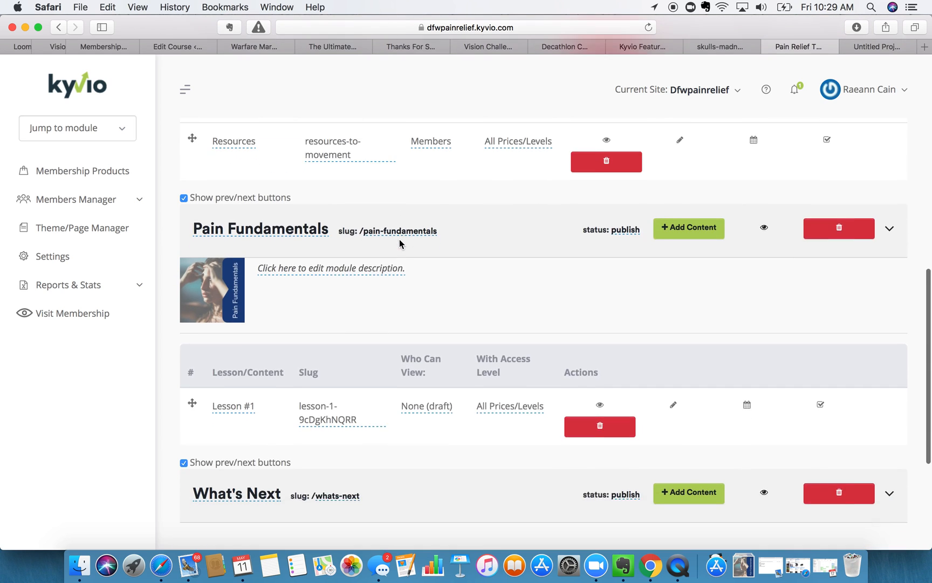
- Save the module description 'The 4 fundamental concepts on how the brain and pain works together in the body'
left_click(315, 250)
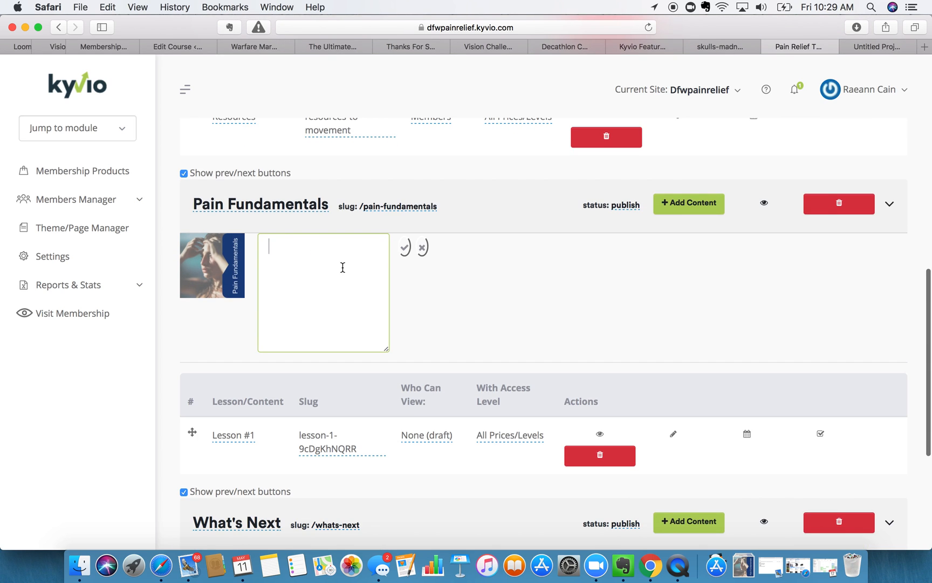
type("The 4")
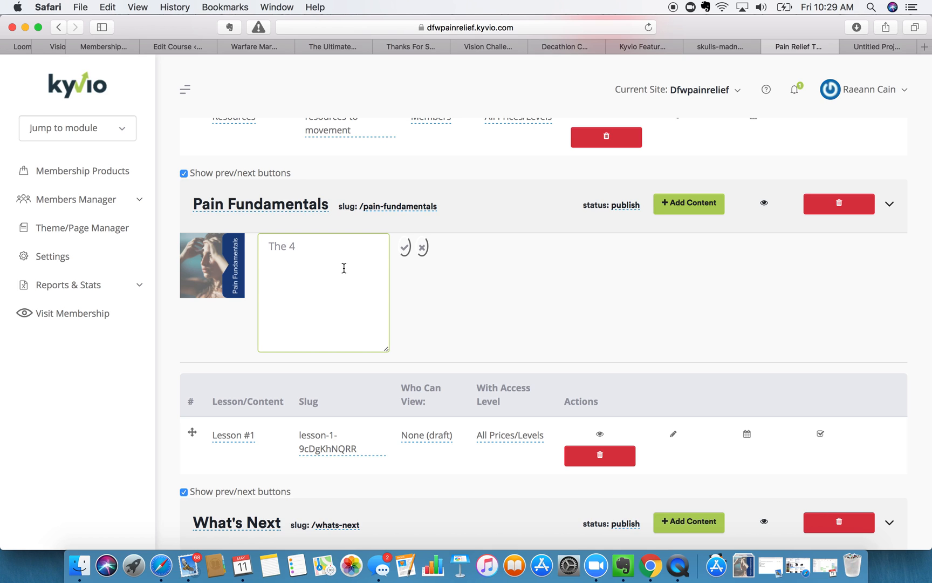
type("fundamental")
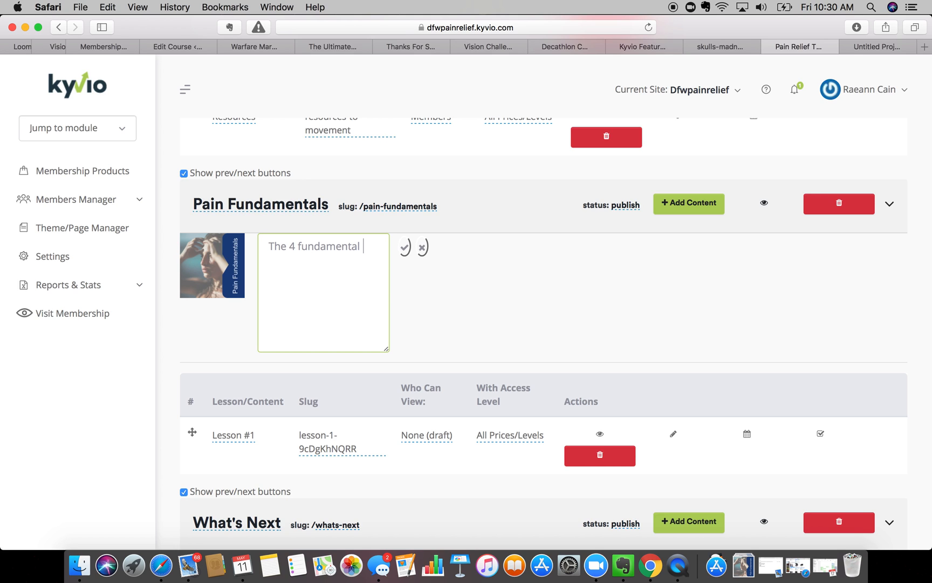
type("concepts on how the br")
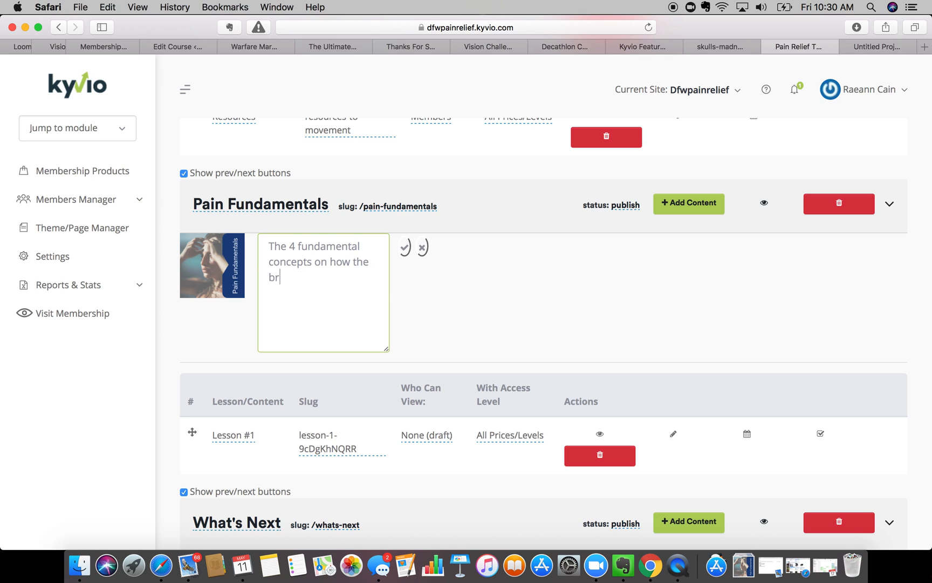
type("ain and pain works tog")
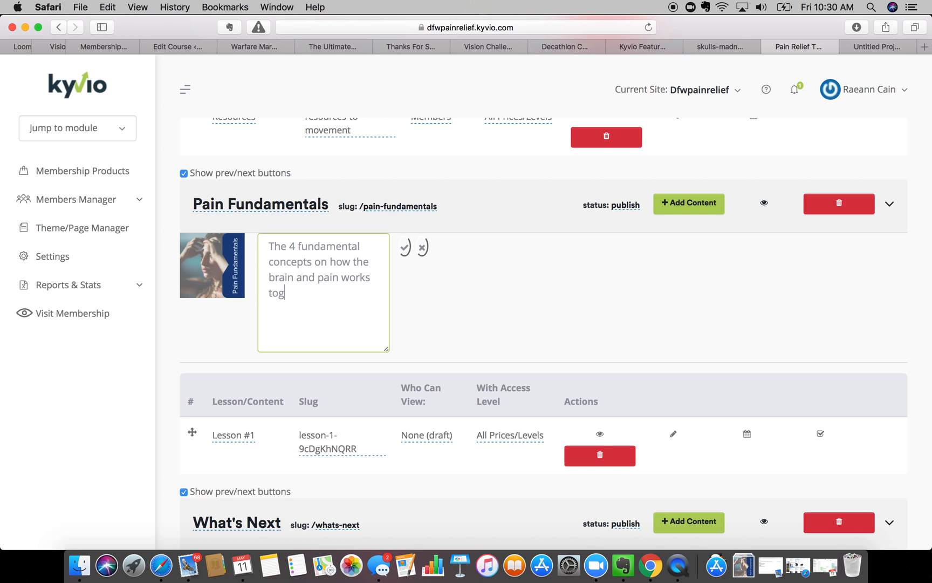
type("ether in the body.")
left_click(405, 246)
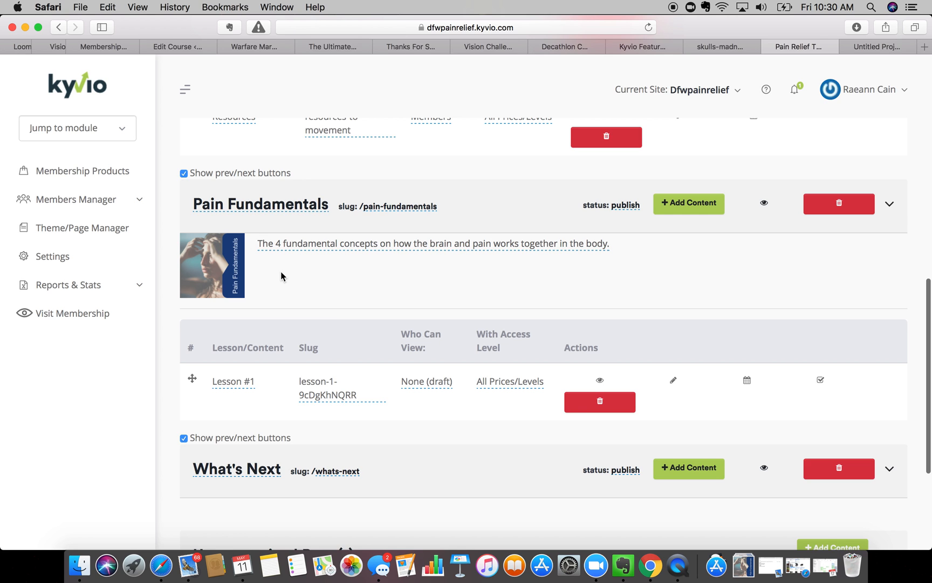
scroll(280, 272, "down", 2)
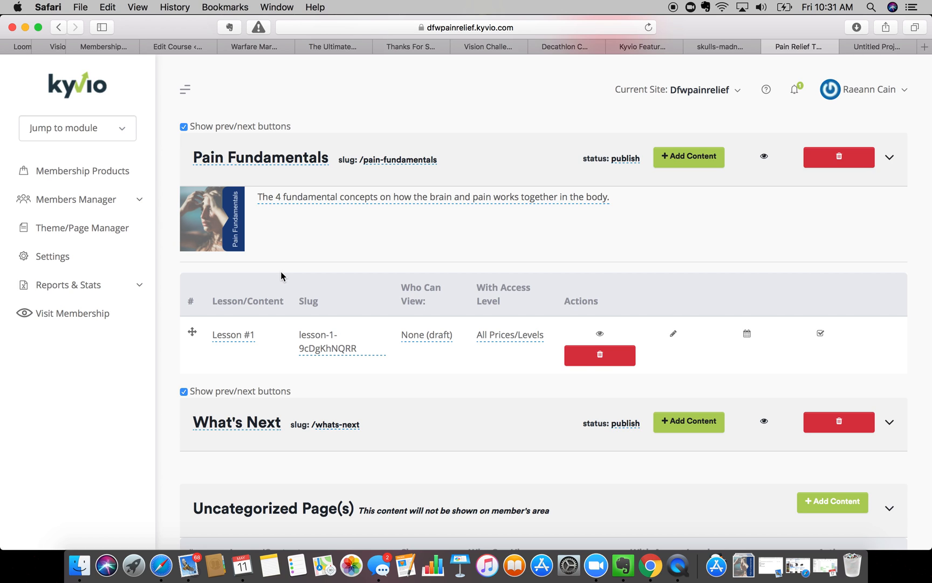
scroll(280, 272, "up", 5)
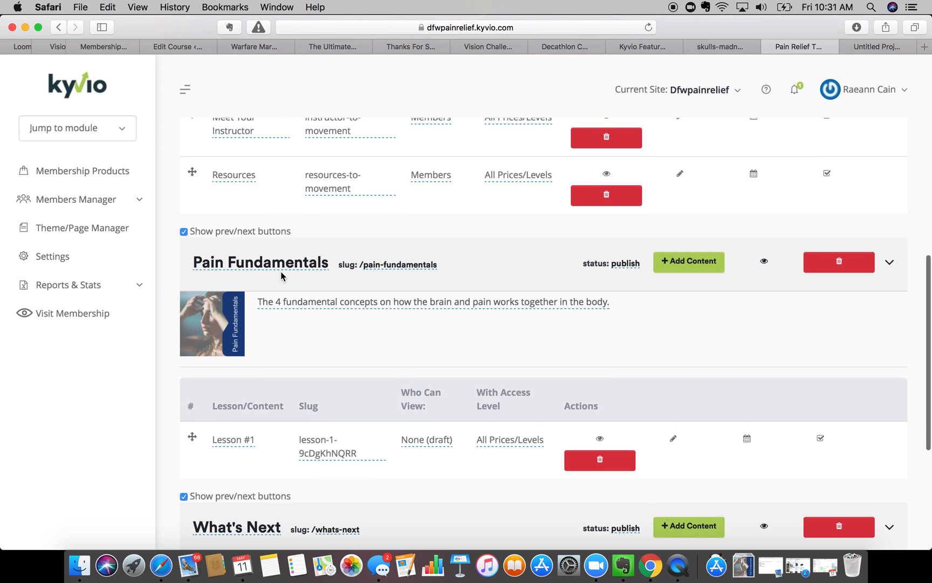
scroll(281, 271, "up", 1)
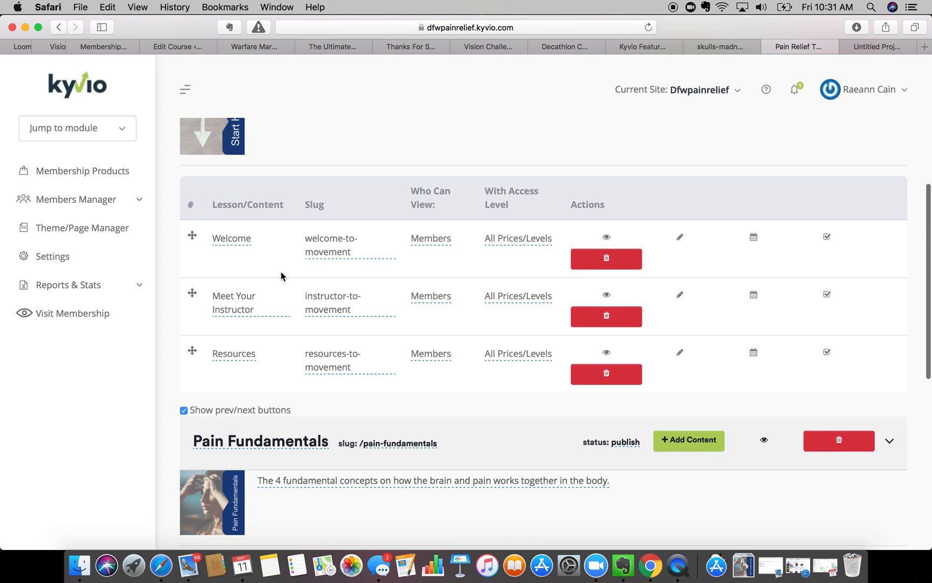
scroll(280, 271, "down", 1)
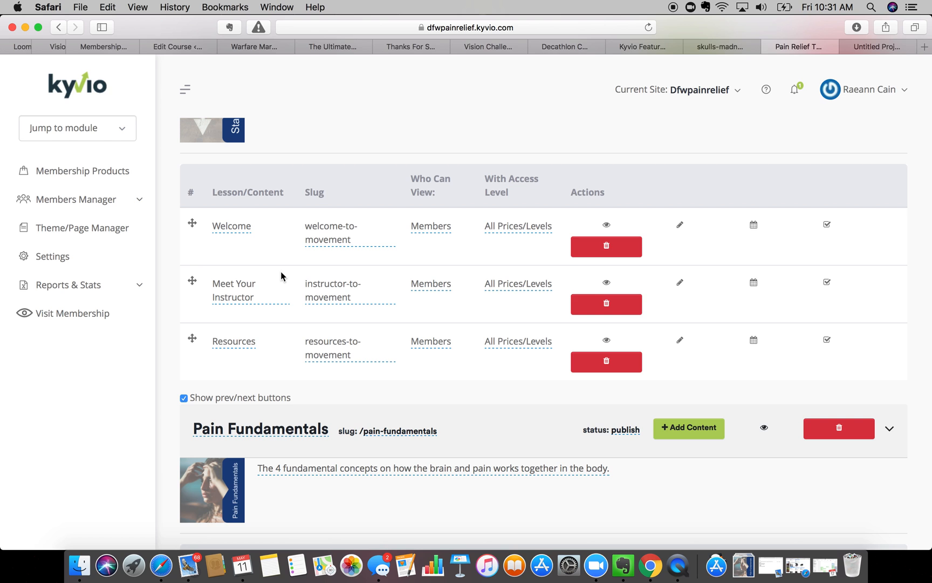
scroll(281, 272, "down", 10)
scroll(281, 272, "down", 6)
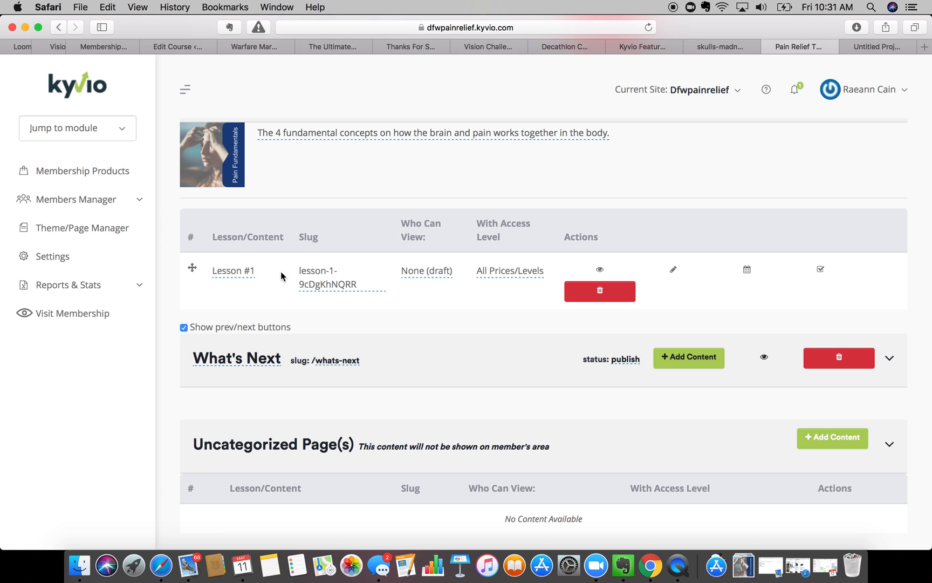
scroll(211, 361, "up", 5)
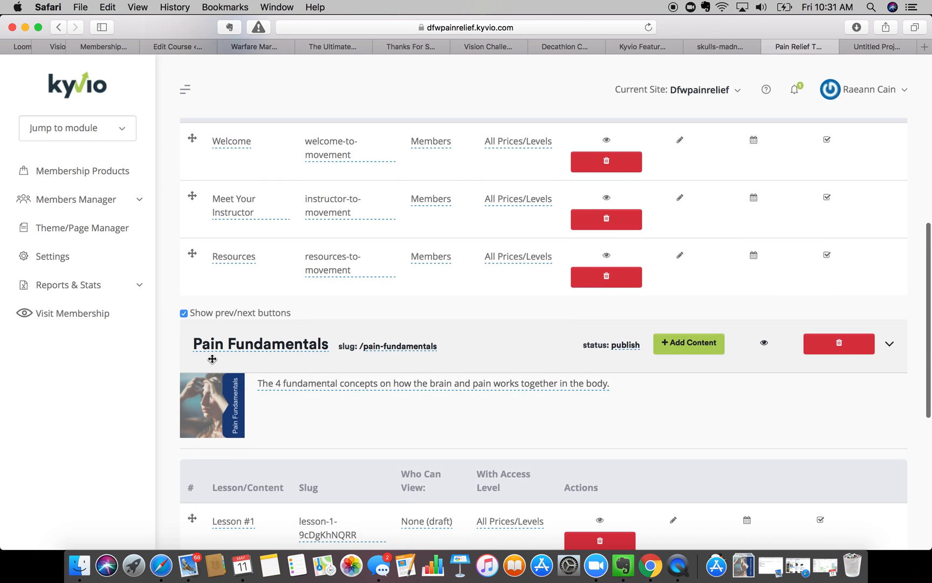
scroll(213, 360, "down", 1)
scroll(212, 359, "down", 3)
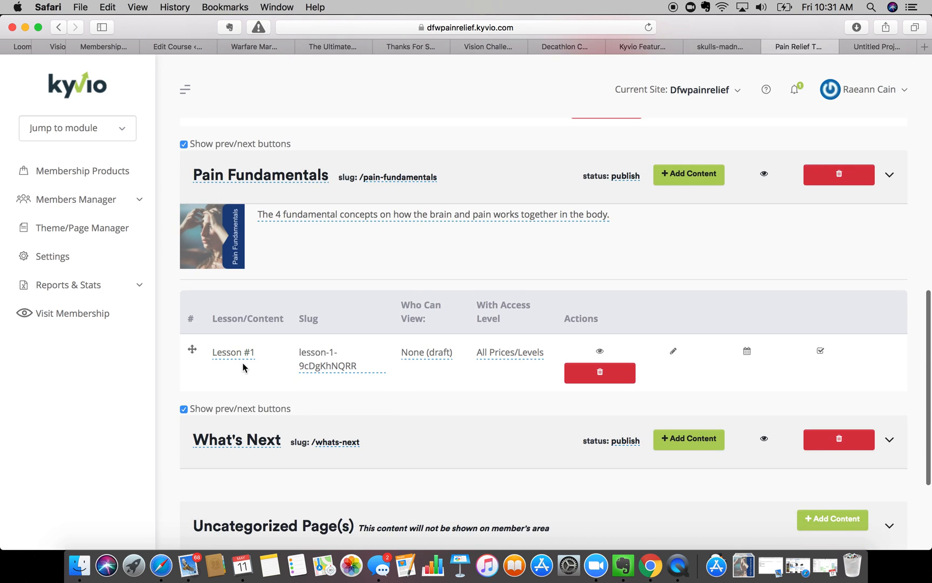
- Add Lessons #2, #3 and #4 to the Pain Fundamentals module
left_click(674, 186)
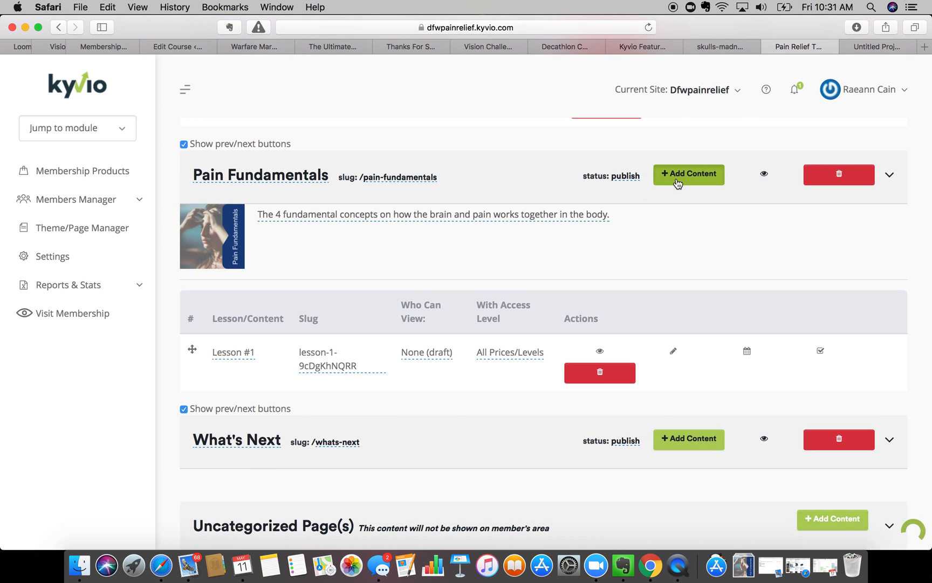
left_click(693, 182)
left_click(693, 182)
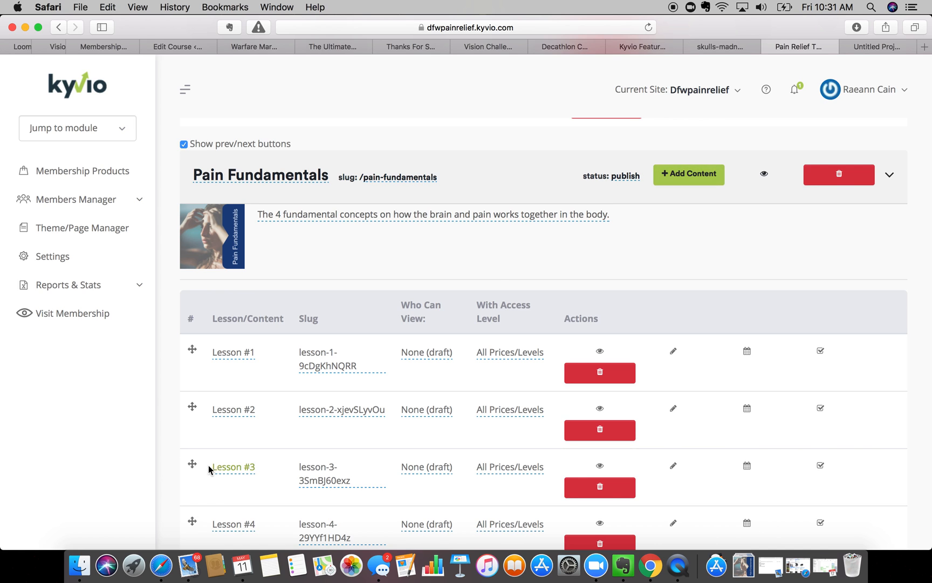
- Add a draft Lesson #1 to the What's Next module
scroll(213, 464, "down", 4)
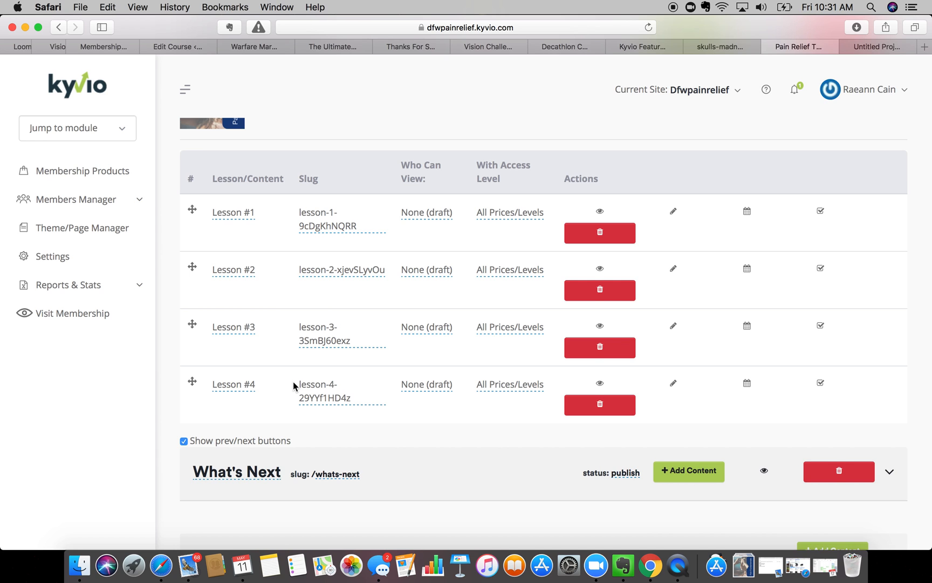
scroll(293, 382, "down", 5)
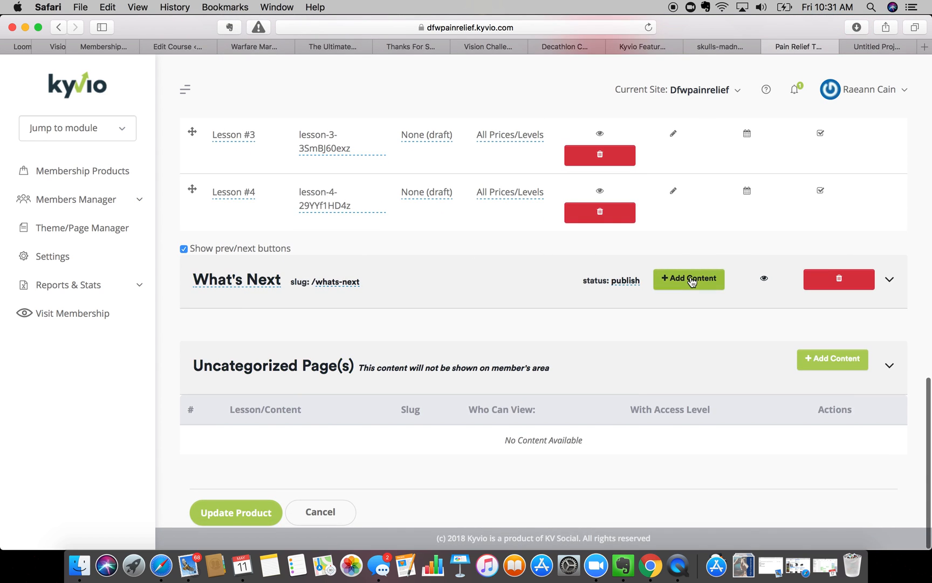
left_click(690, 277)
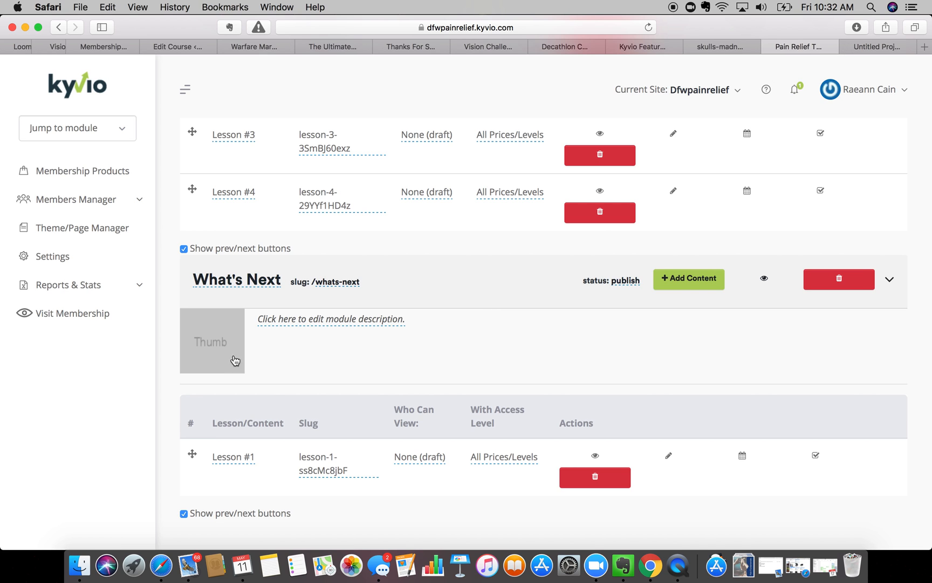
scroll(223, 308, "down", 2)
scroll(223, 306, "up", 2)
left_click_drag(291, 273, 284, 336)
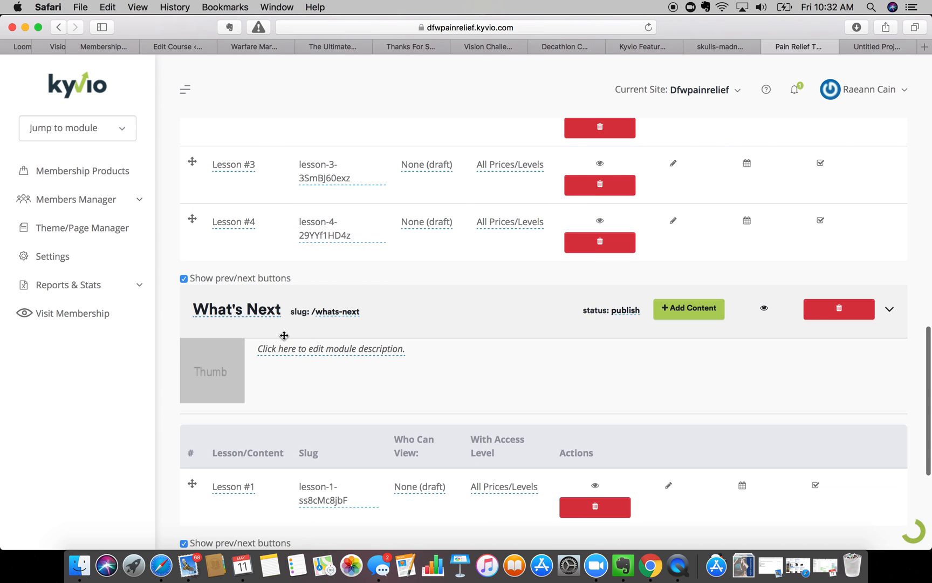
scroll(285, 336, "down", 5)
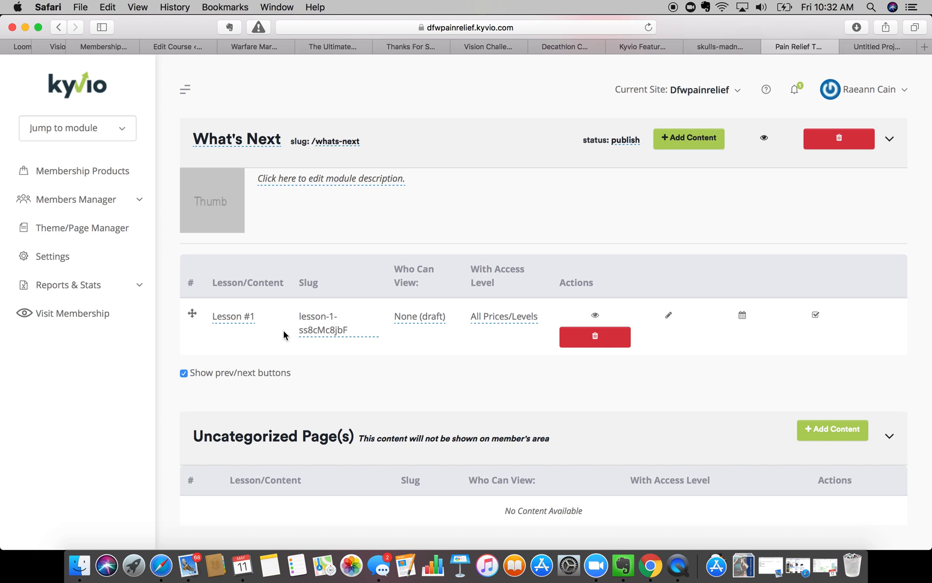
- Back in Visme, change the banner text from Pain Fundamentals to What's Next
left_click(861, 50)
left_click(903, 85)
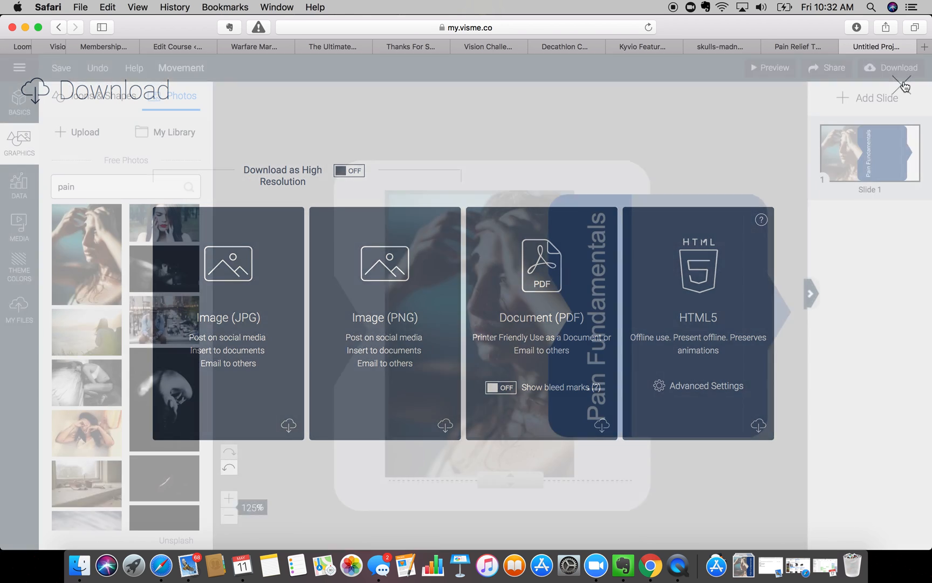
triple_click(610, 281)
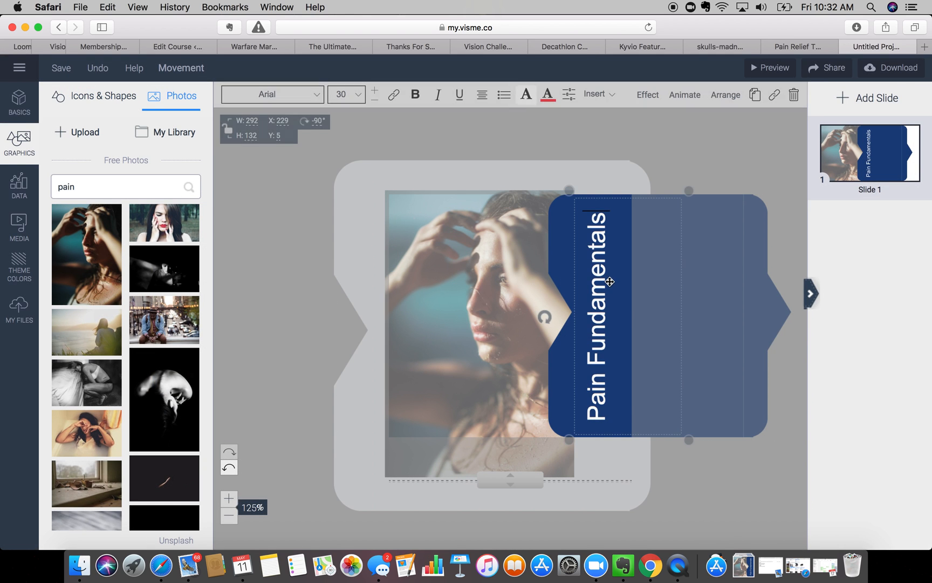
type("What's Next")
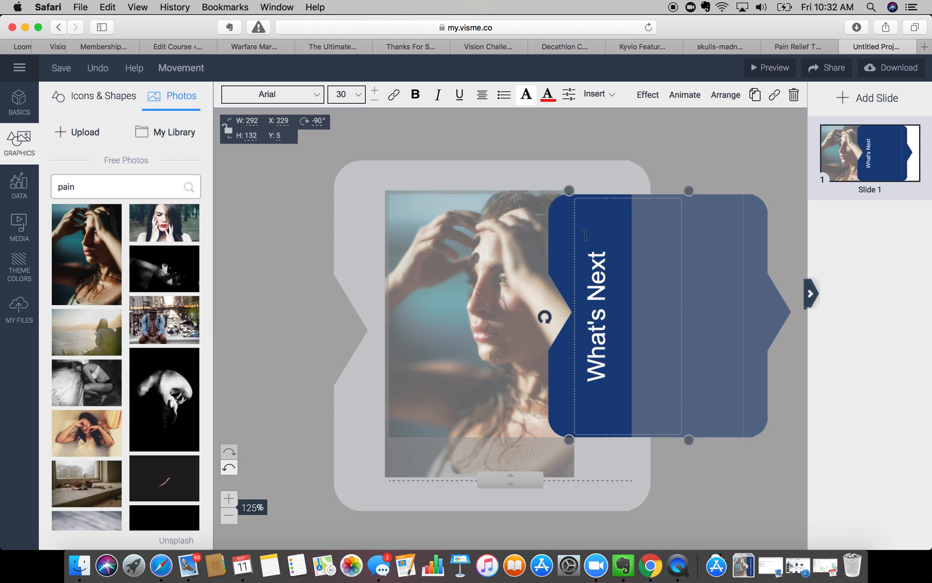
- Set the What's Next text to size 48 and move it up the banner
left_click(375, 92)
left_click(375, 93)
left_click(375, 94)
left_click(375, 94)
left_click(375, 91)
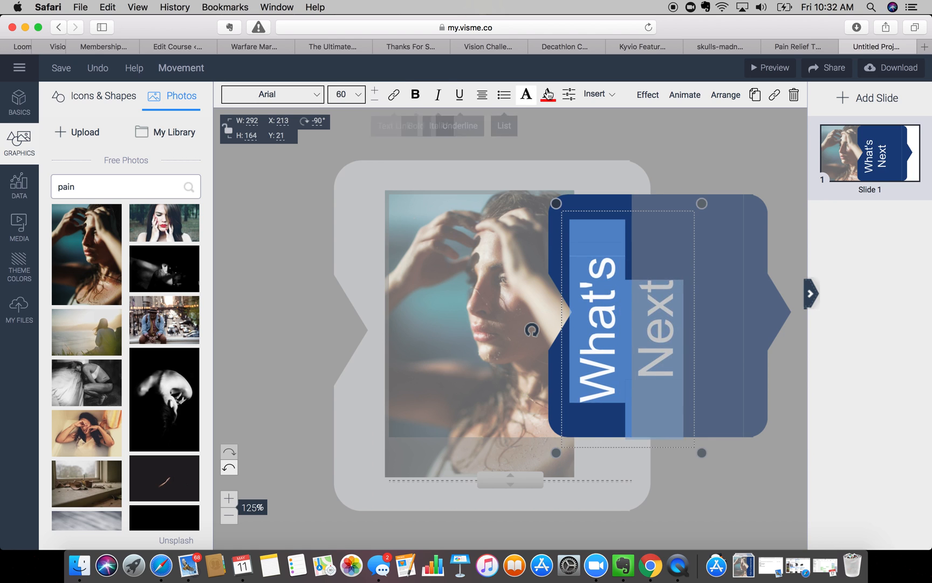
left_click(375, 100)
left_click_drag(600, 258, 608, 245)
- Delete the woman photo and search free photos for 'next'
key("super+a")
left_click(467, 253)
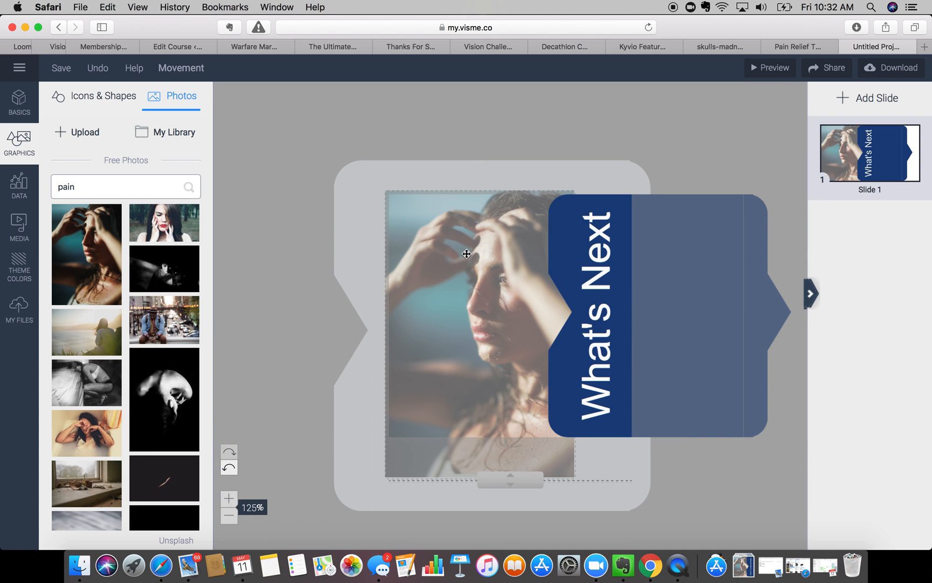
key("Delete")
double_click(63, 187)
type("next")
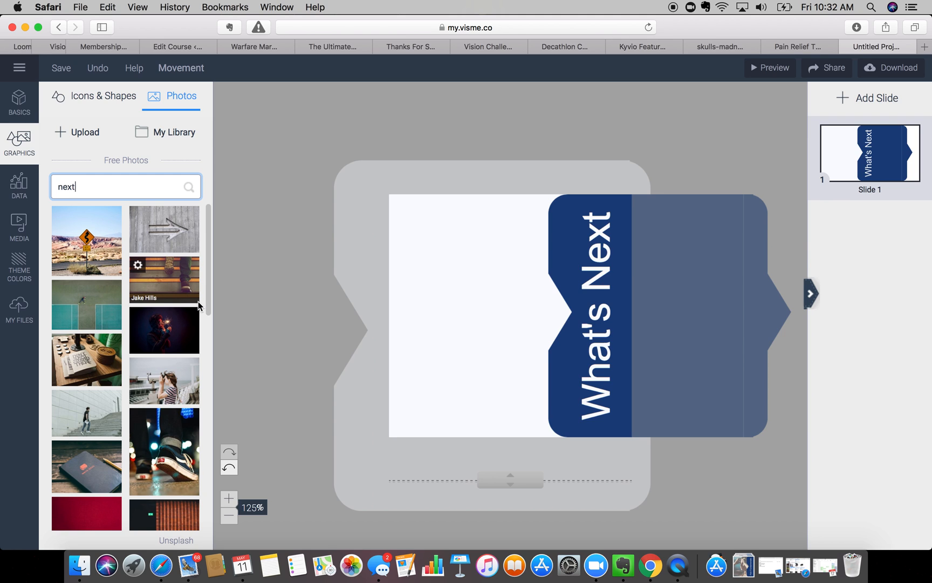
- Try placing the red sneakers photo on the slide, then remove it
scroll(164, 358, "down", 1)
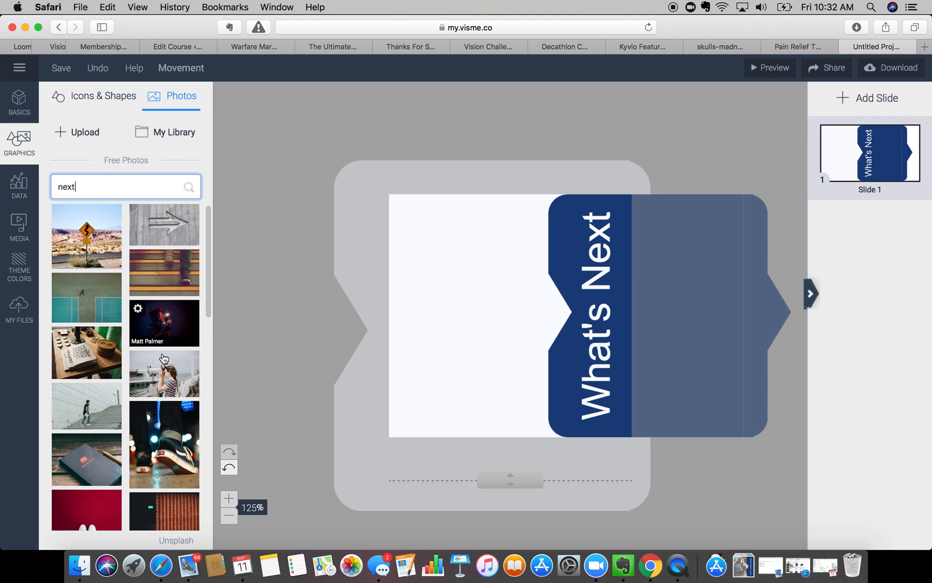
scroll(164, 359, "down", 3)
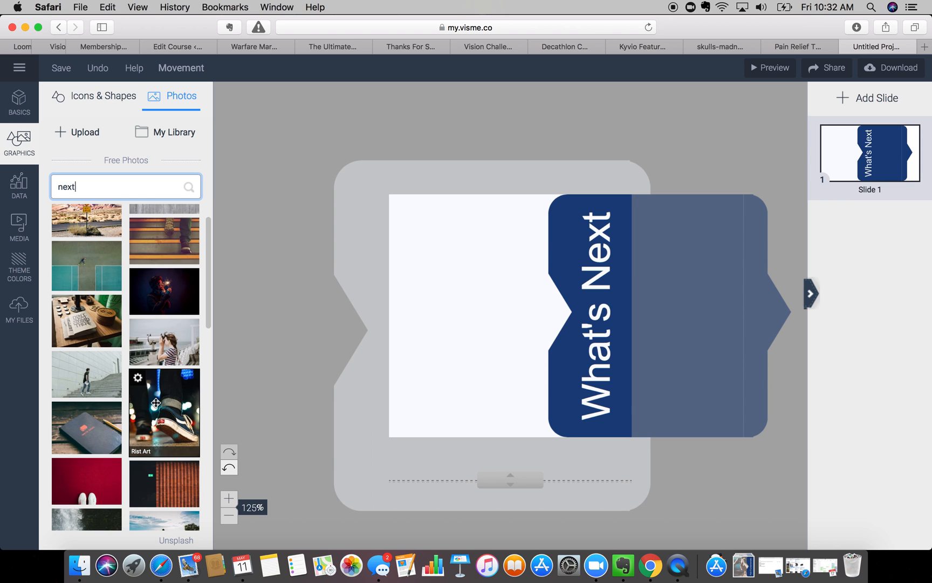
scroll(155, 403, "down", 3)
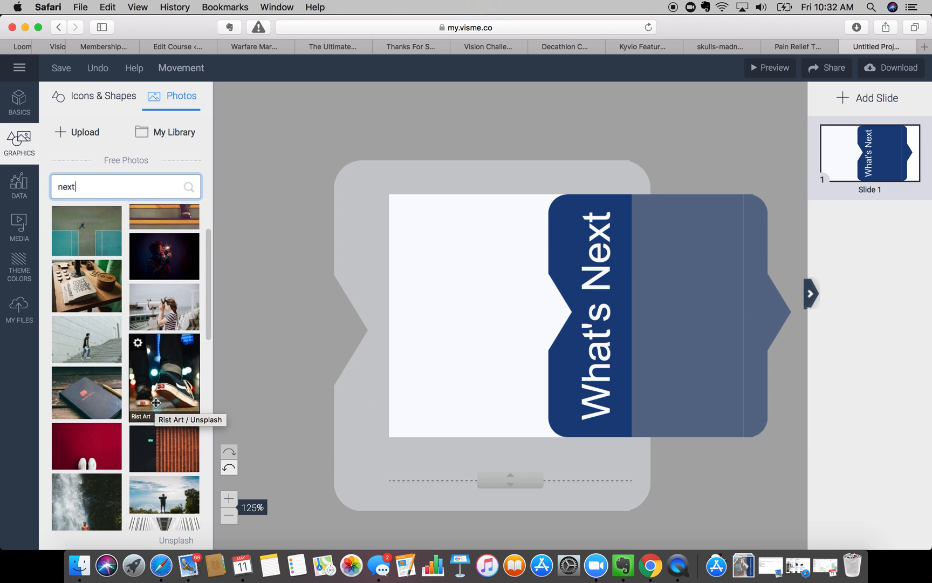
scroll(155, 402, "down", 10)
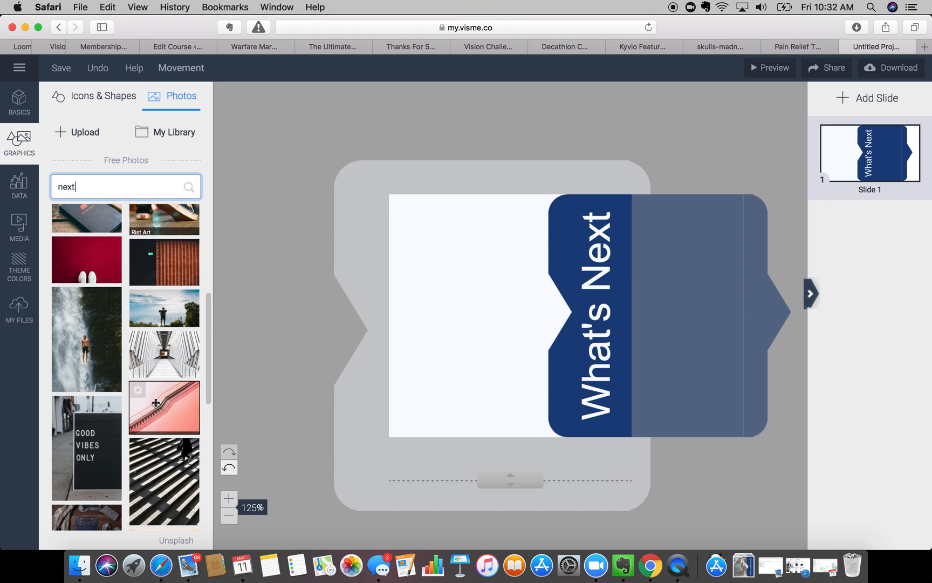
left_click_drag(72, 259, 459, 375)
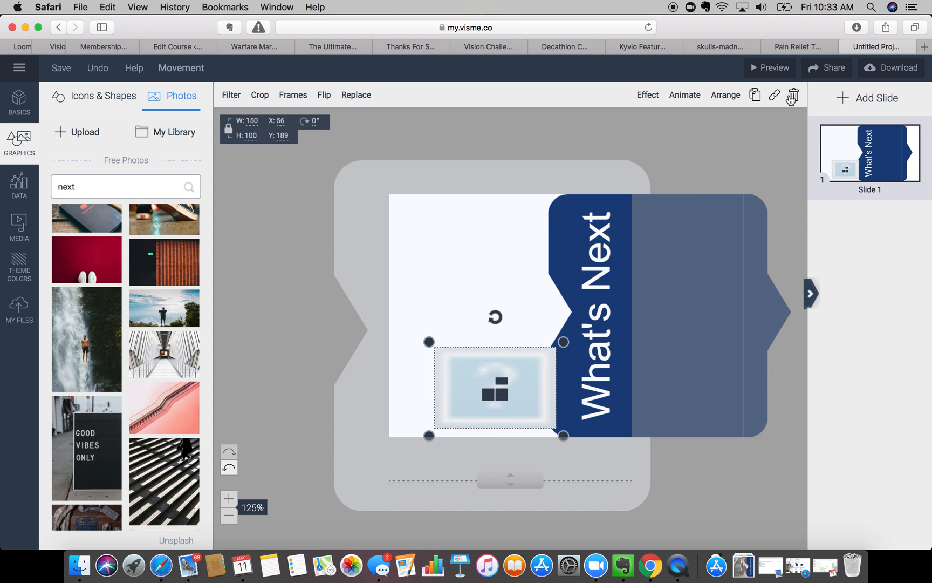
left_click(793, 95)
- Insert the Good Vibes Only photo and position it against the slide's left edge
scroll(130, 337, "down", 5)
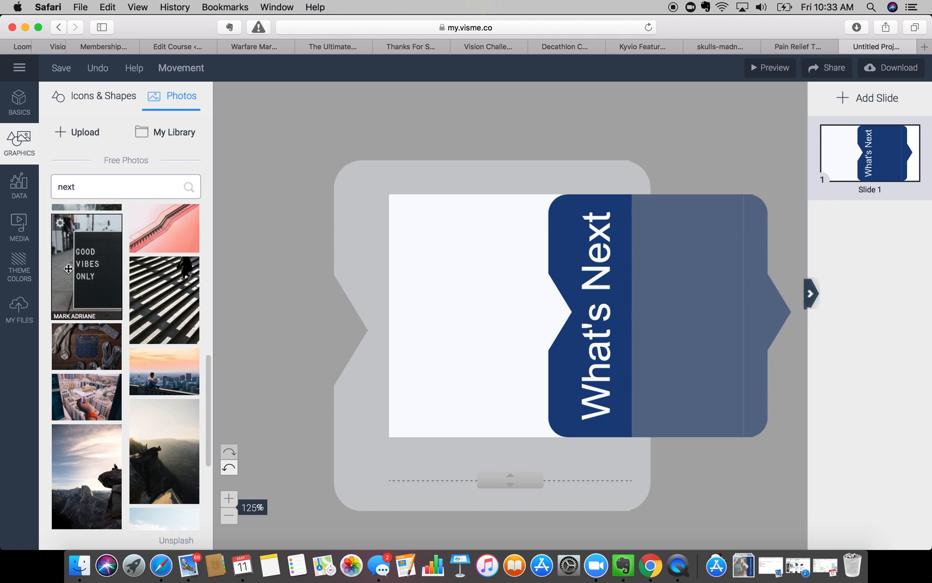
left_click(102, 288)
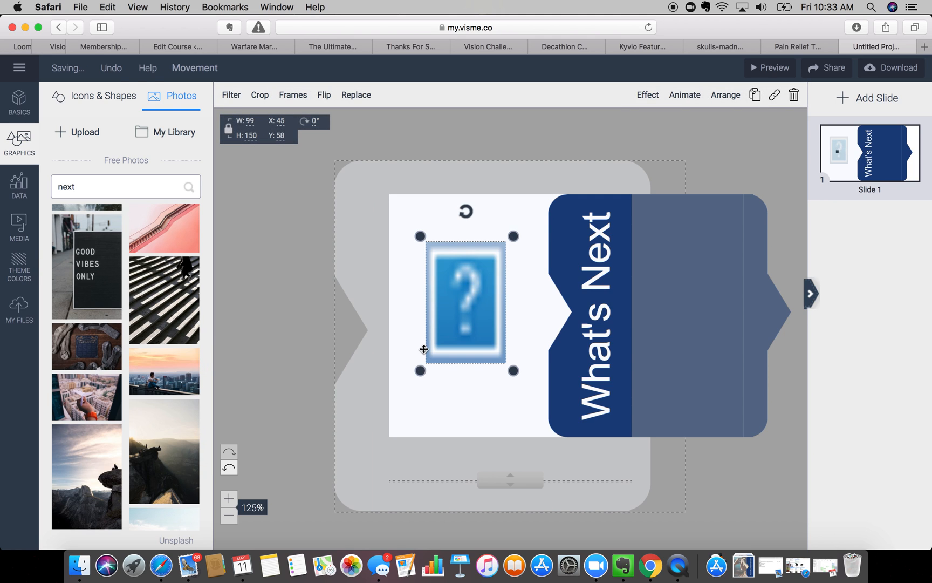
left_click_drag(482, 340, 609, 480)
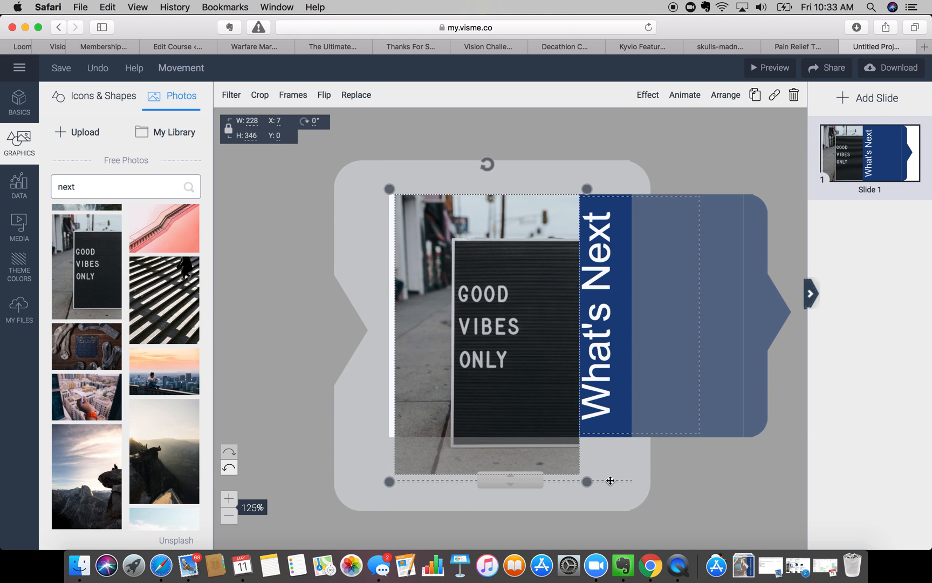
left_click_drag(532, 408, 532, 381)
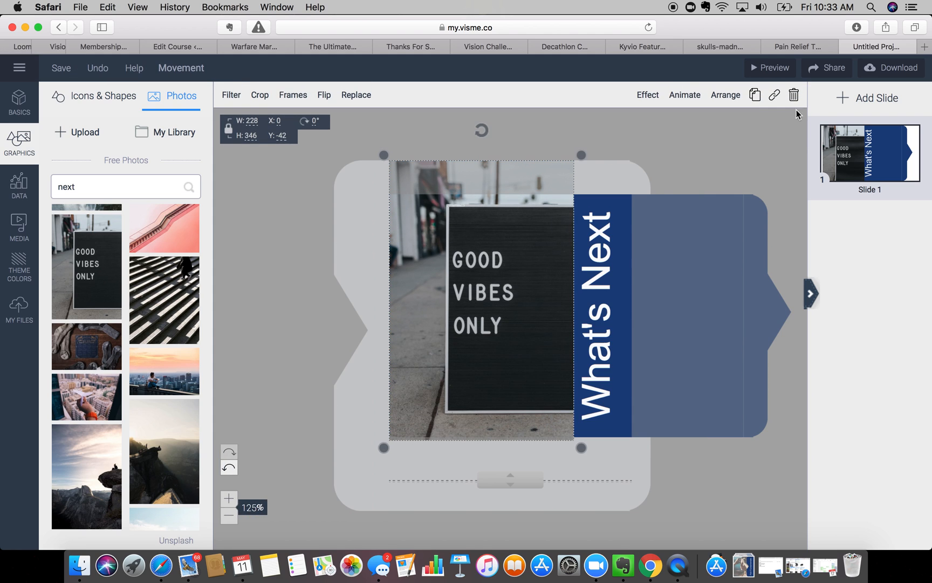
- Send the Good Vibes Only photo behind the banner at 58% opacity, then open Download
left_click(726, 95)
left_click(701, 160)
left_click(729, 100)
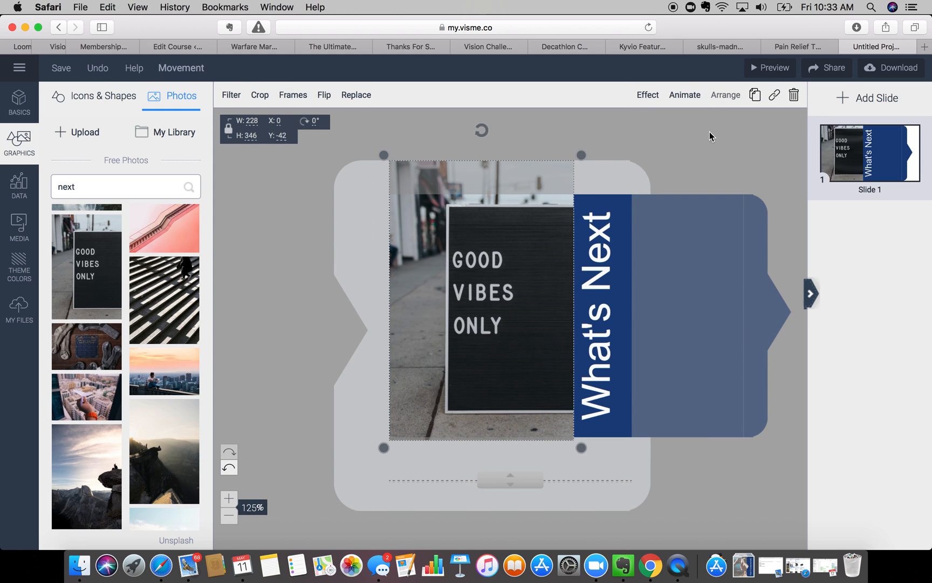
left_click(731, 96)
left_click(696, 155)
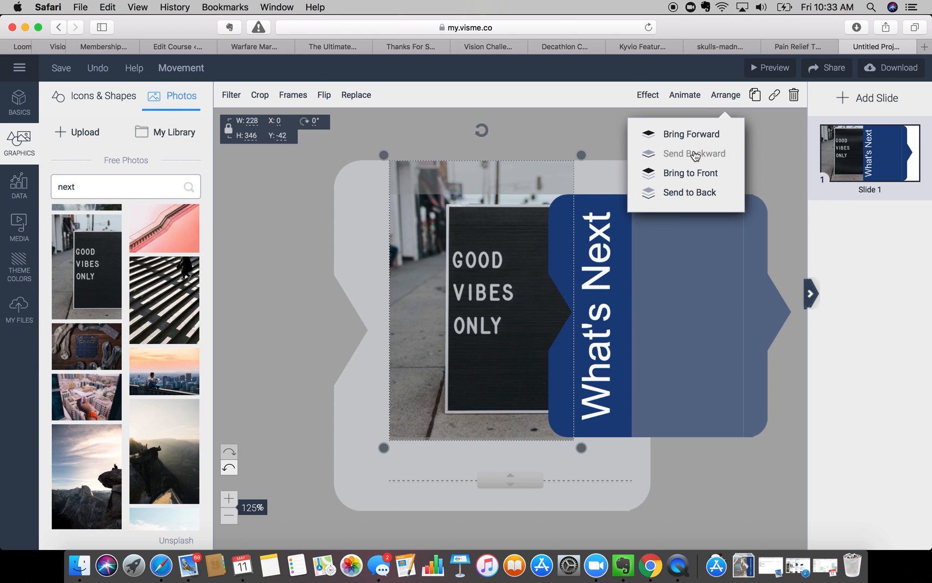
left_click(647, 95)
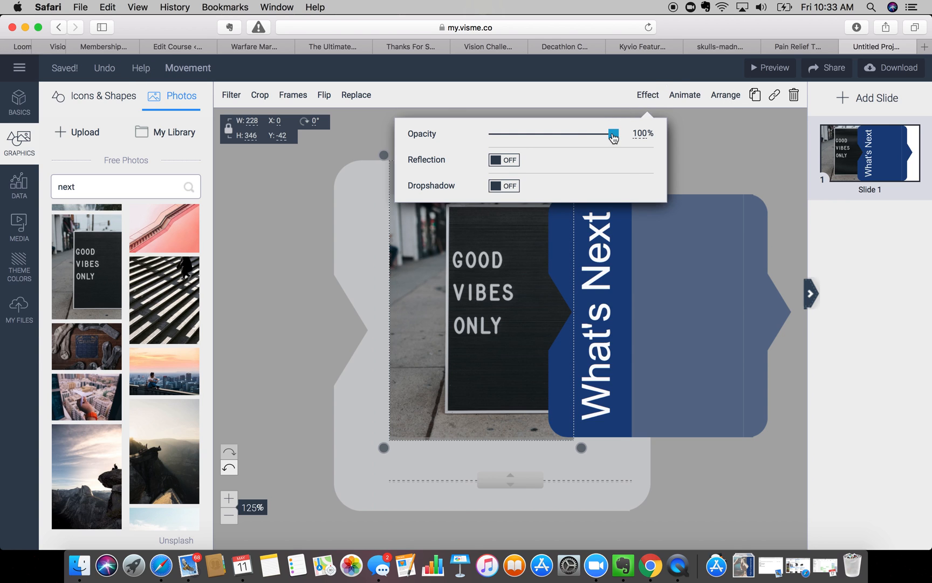
left_click_drag(616, 133, 559, 138)
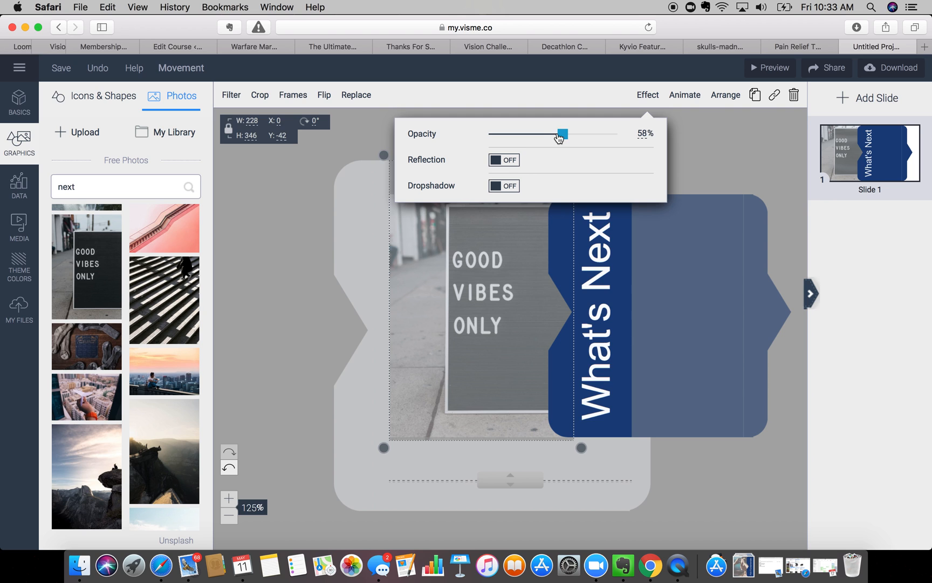
left_click(789, 128)
left_click(891, 67)
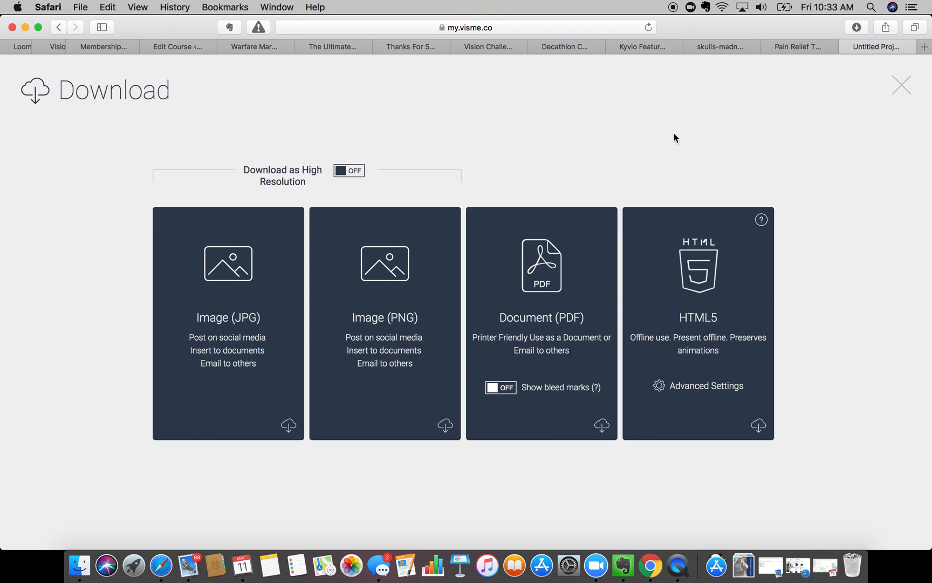
- Choose the Image (JPG) download for the What's Next slide and start generating it
left_click(219, 278)
left_click(163, 329)
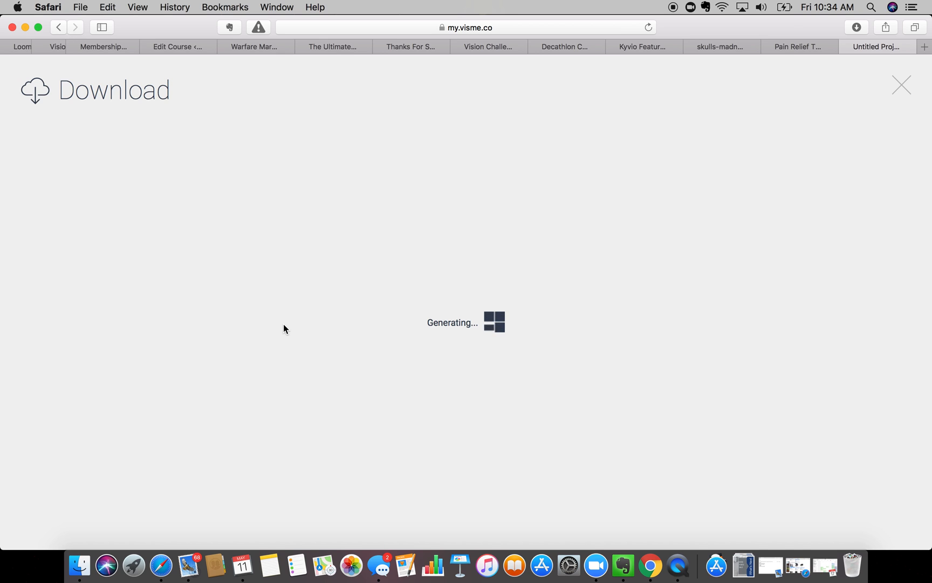
- Save the What's Next description 'Now that you have completed the Quick Start and fundamentals....What's Next?' and open its thumbnail picker
left_click(794, 46)
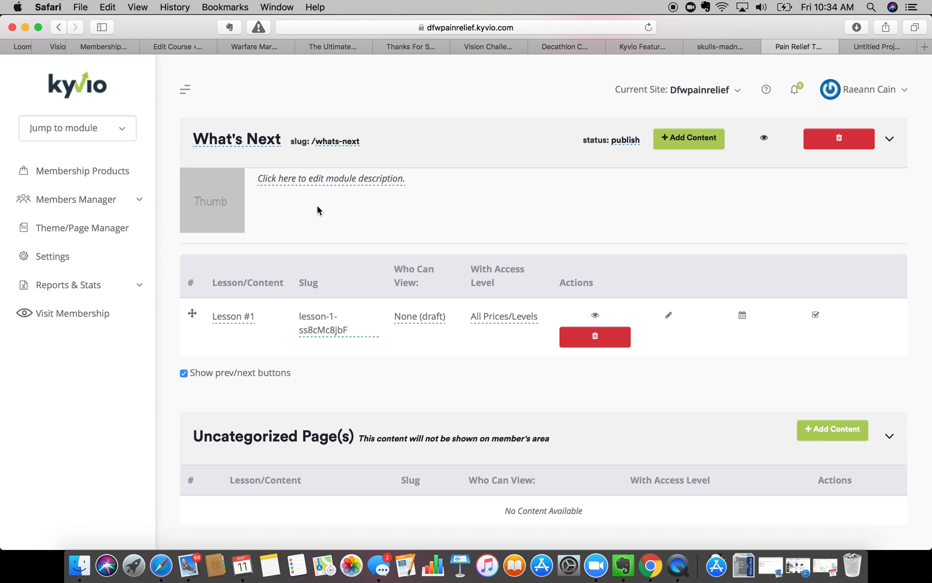
left_click(322, 182)
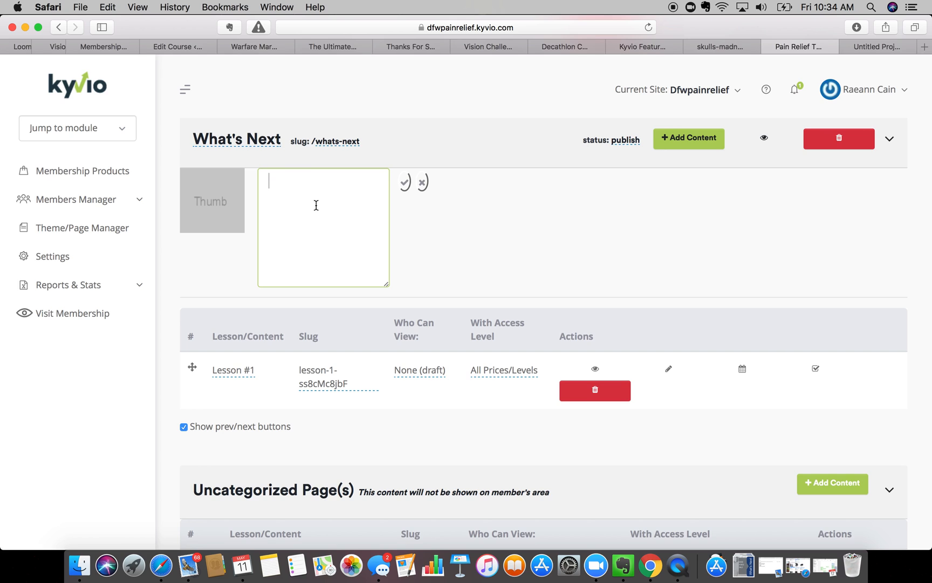
type("Now that you hav")
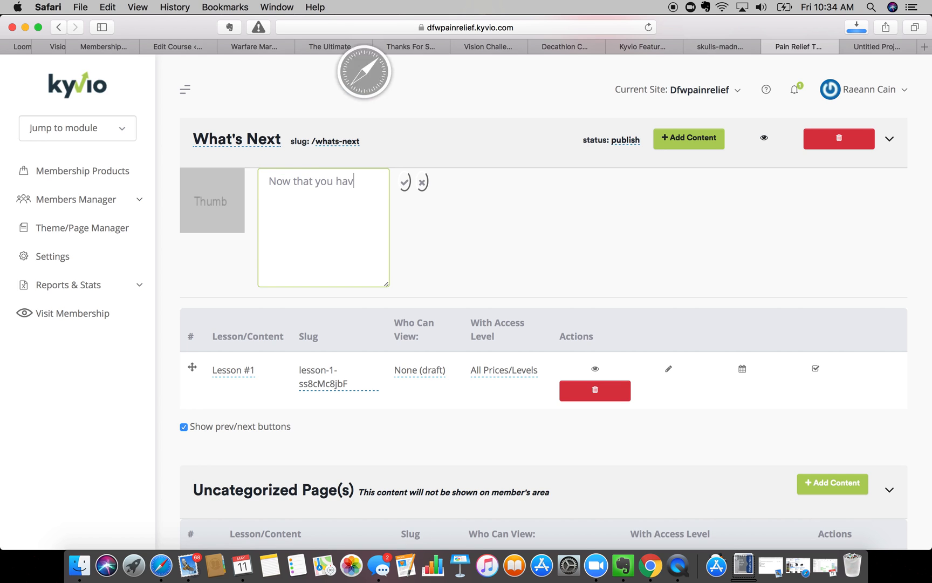
type("e completed ")
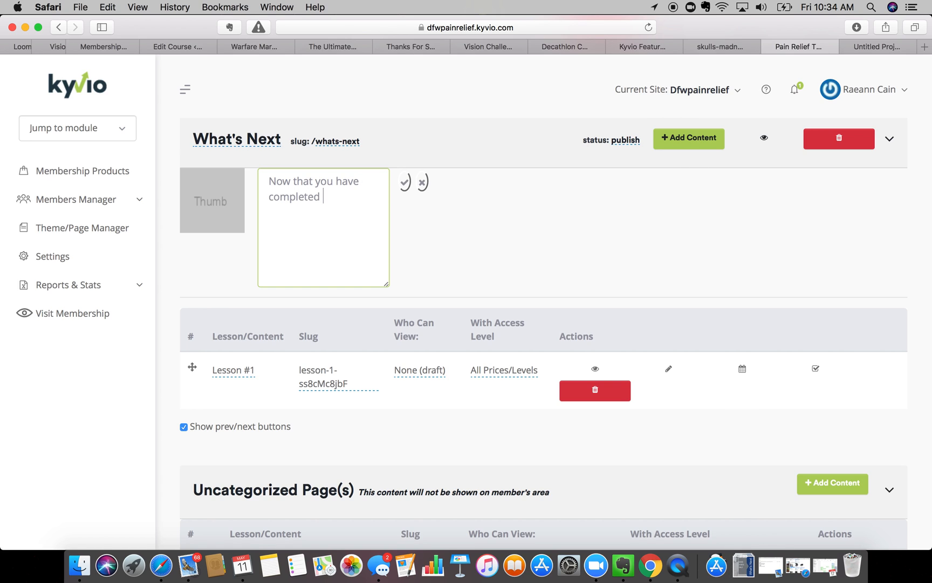
type("the Quick Start and fundamenta")
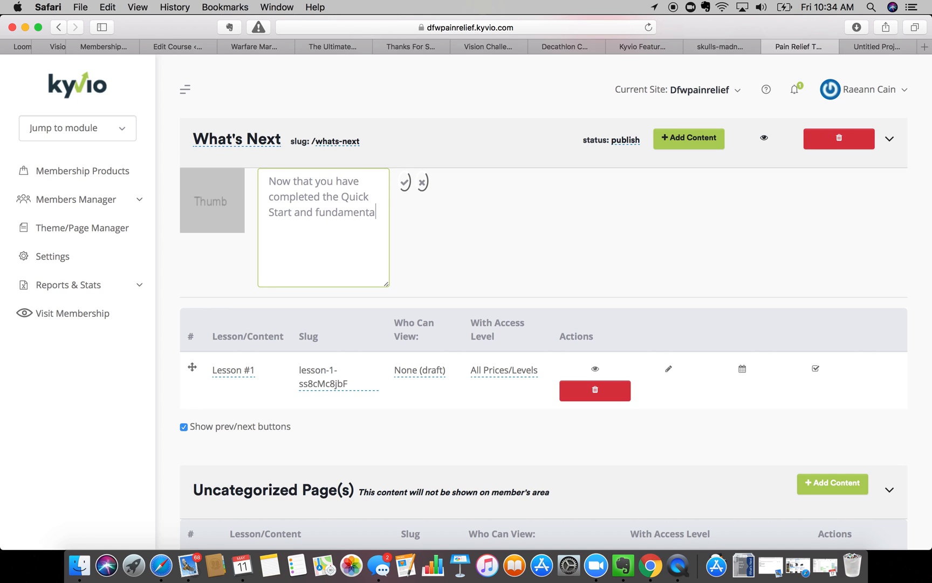
type("ls....Wh")
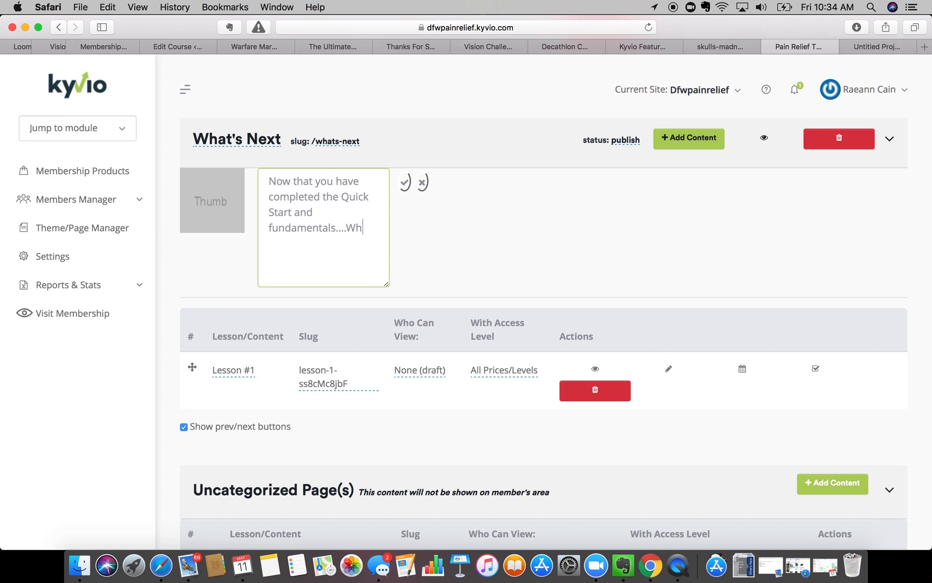
type("at's Next?")
left_click(405, 182)
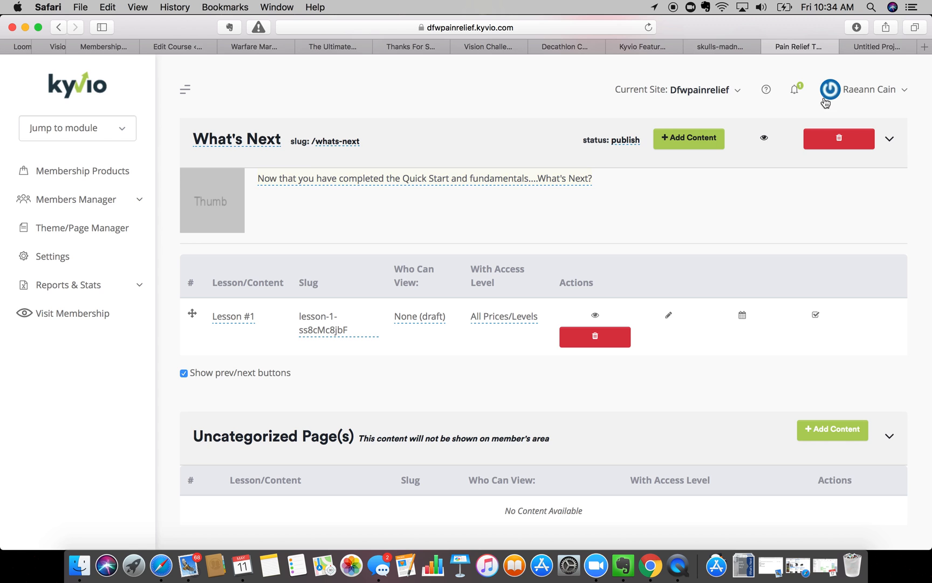
left_click(223, 190)
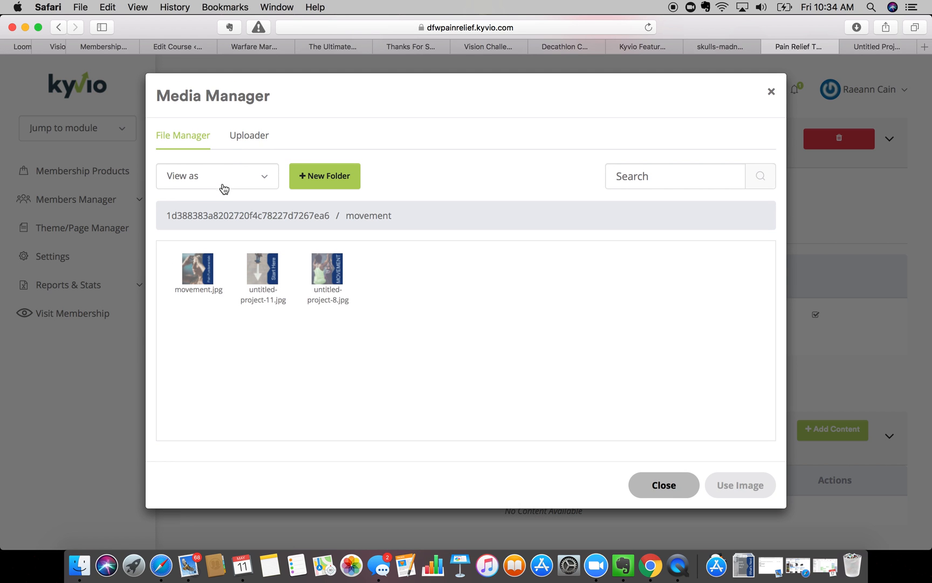
- Upload Movement-3.jpg and use it as the What's Next module thumbnail
left_click(241, 141)
left_click(330, 184)
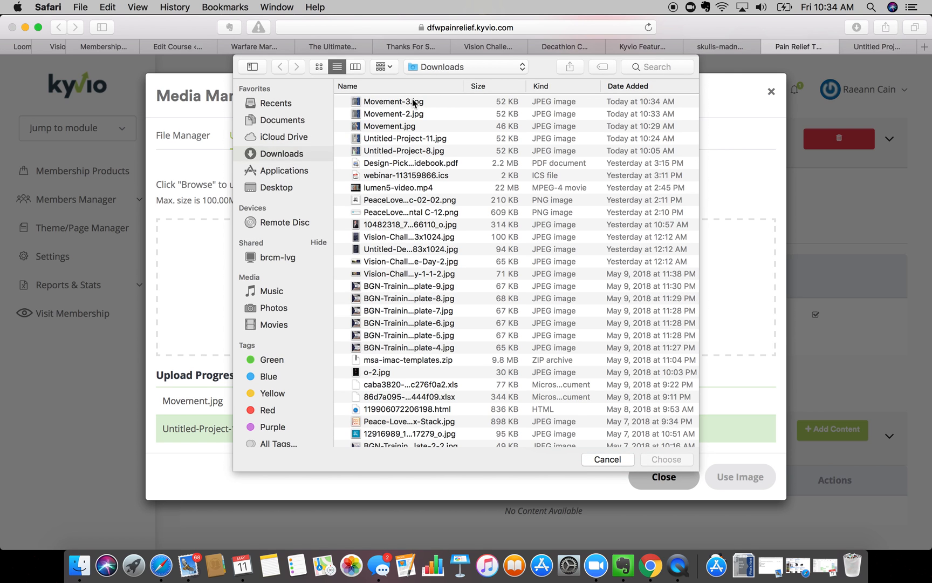
left_click(414, 102)
left_click(656, 459)
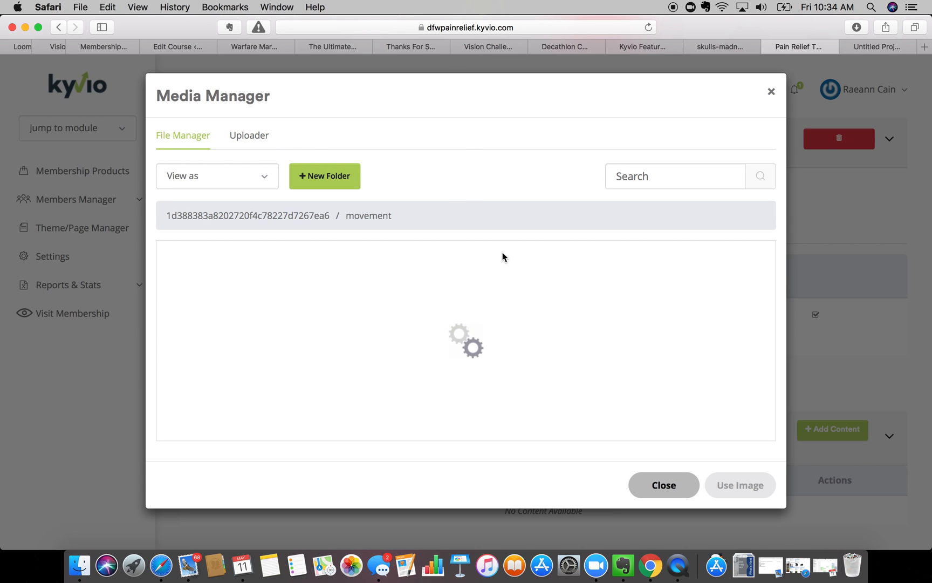
left_click(198, 272)
left_click(732, 487)
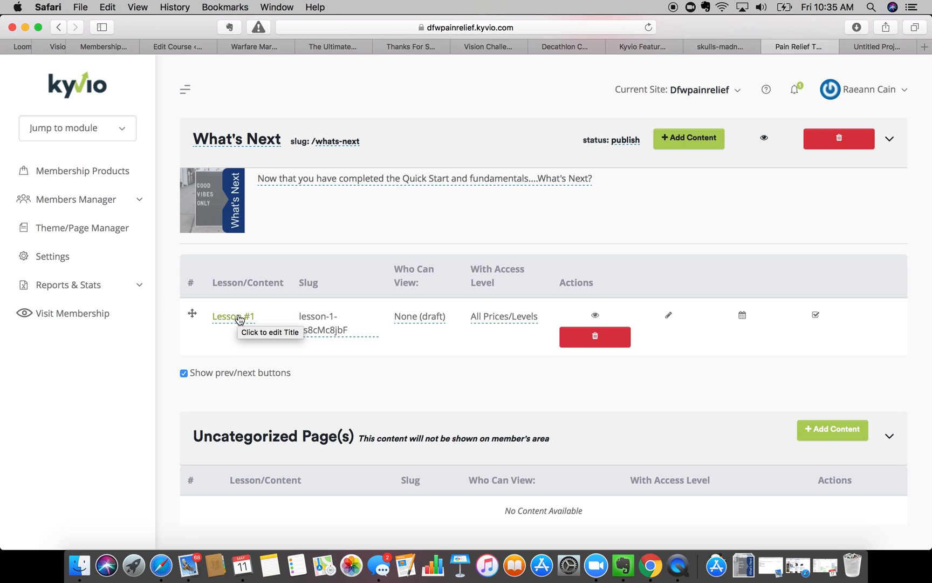
- Save the product with Update Product
scroll(238, 318, "down", 3)
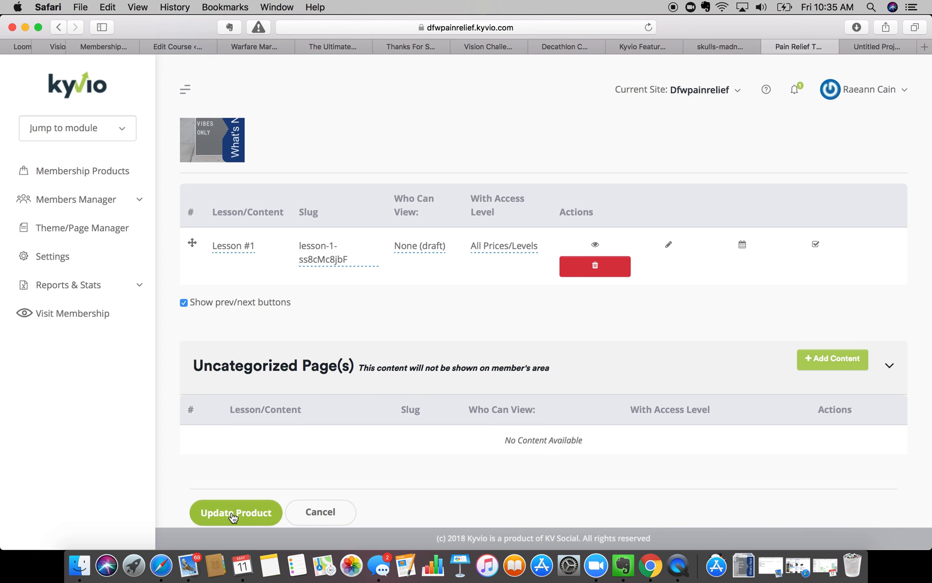
scroll(233, 517, "up", 6)
scroll(233, 516, "down", 6)
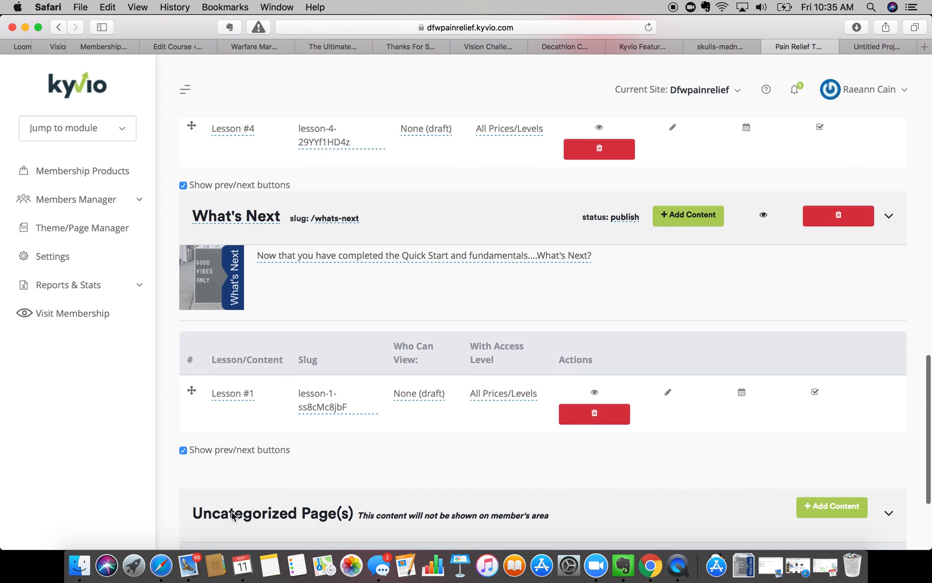
left_click(233, 516)
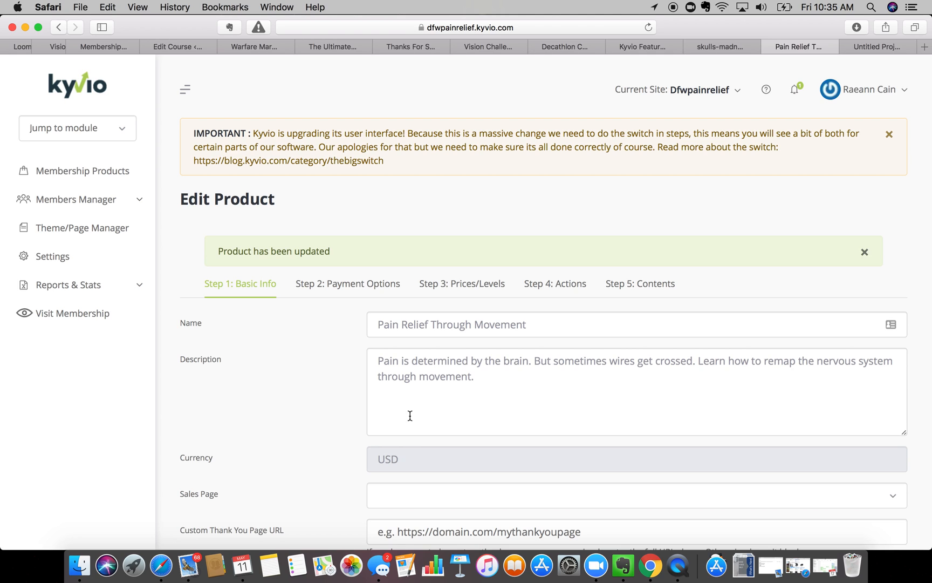
- Show the course contents and preview the Start Here module as a member
left_click(668, 290)
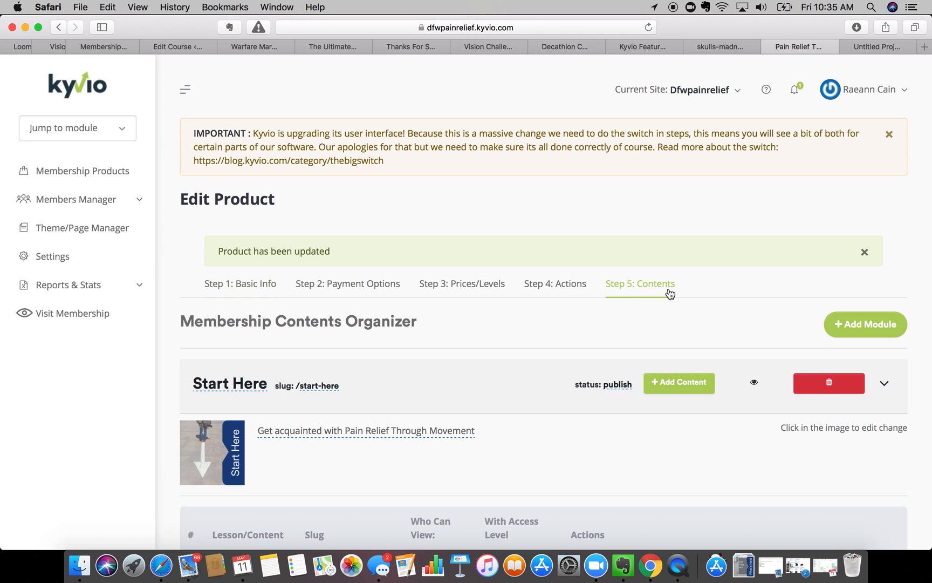
scroll(669, 293, "down", 4)
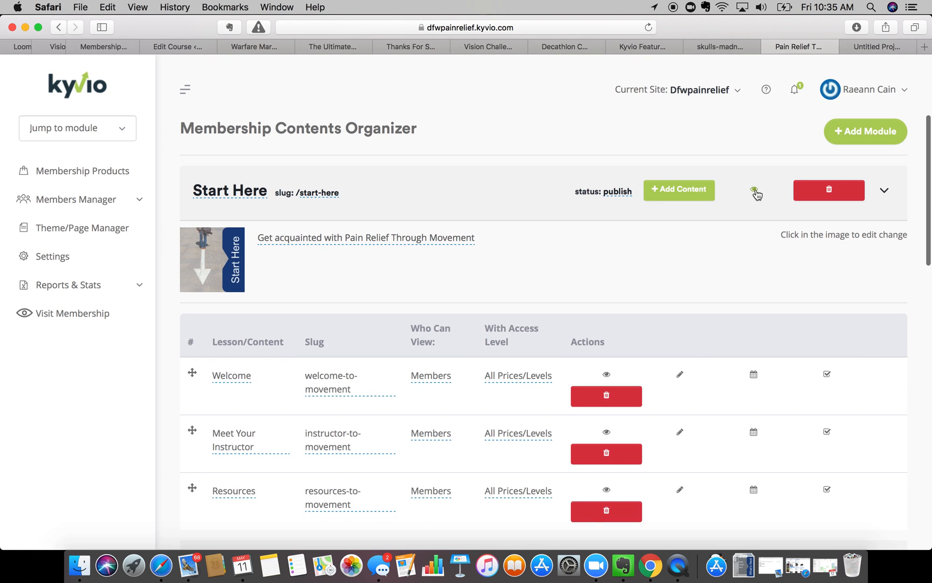
left_click(754, 190)
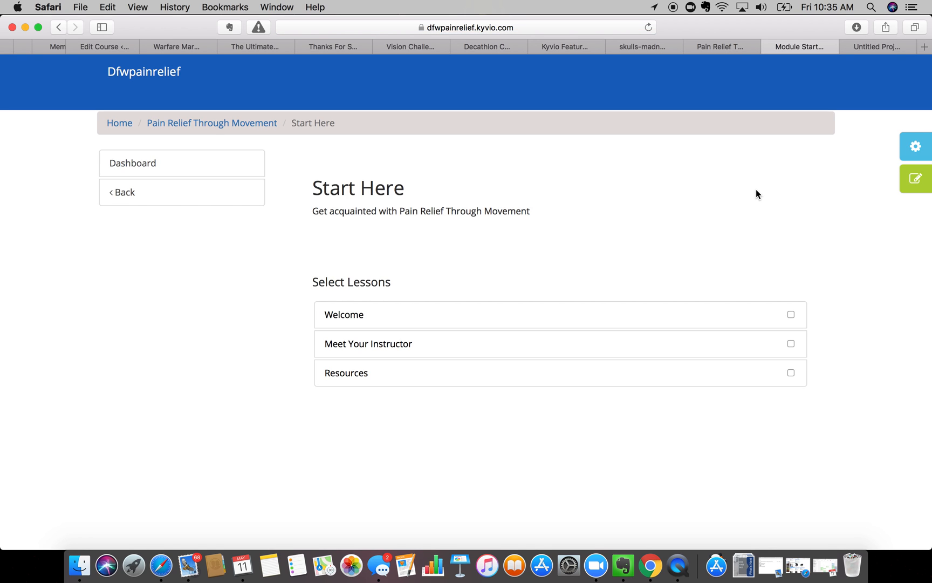
- From the member home page, expand Pain Relief Through Movement to reveal its three module cards
left_click(120, 123)
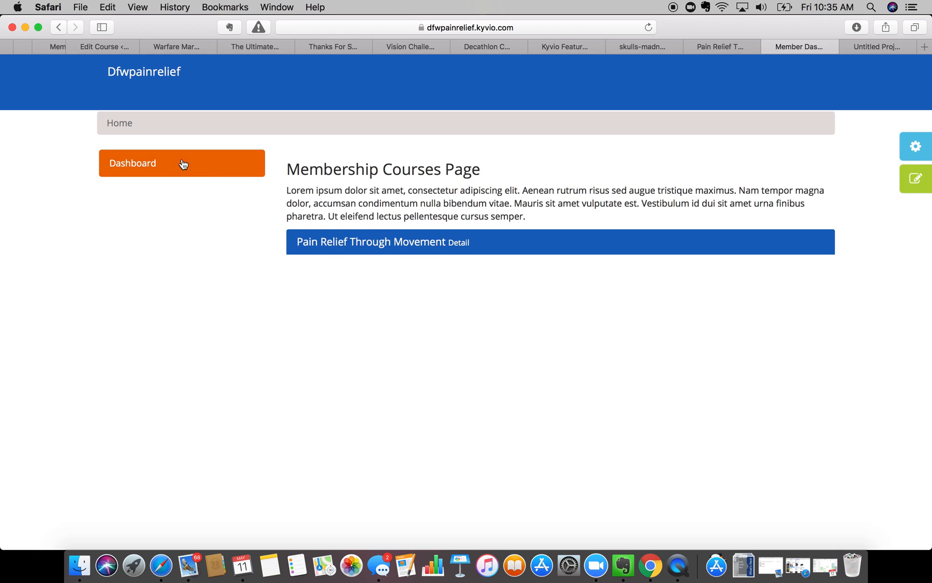
left_click(164, 162)
left_click(306, 243)
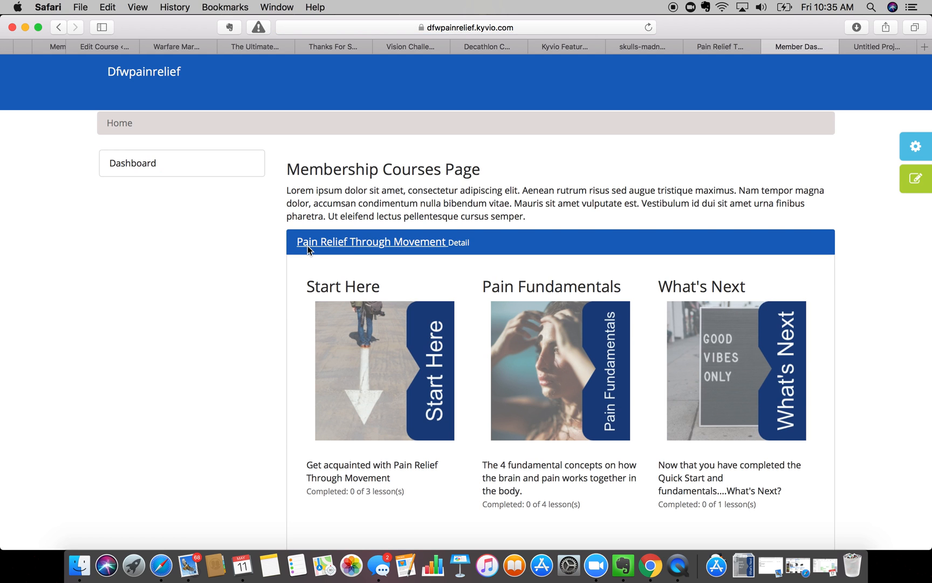
scroll(226, 272, "down", 5)
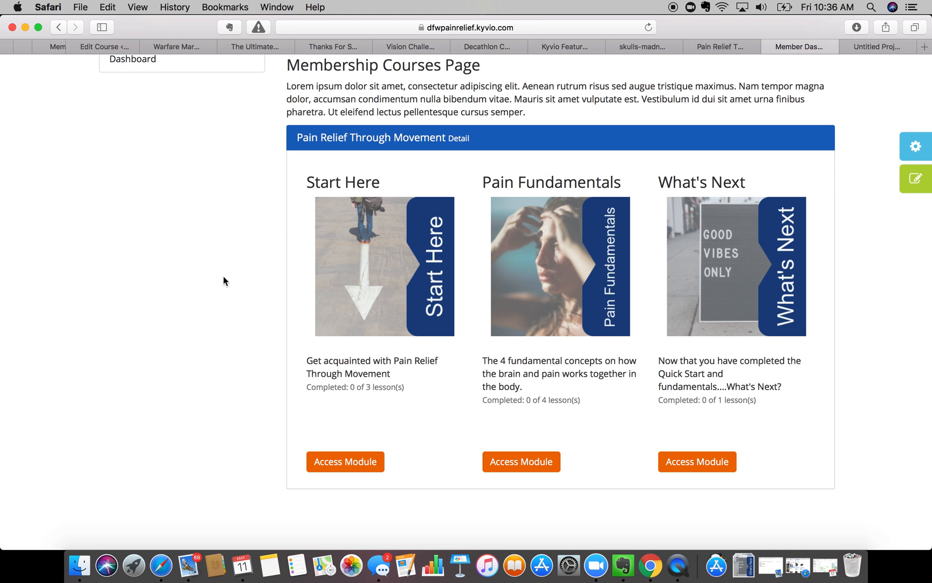
scroll(239, 319, "up", 3)
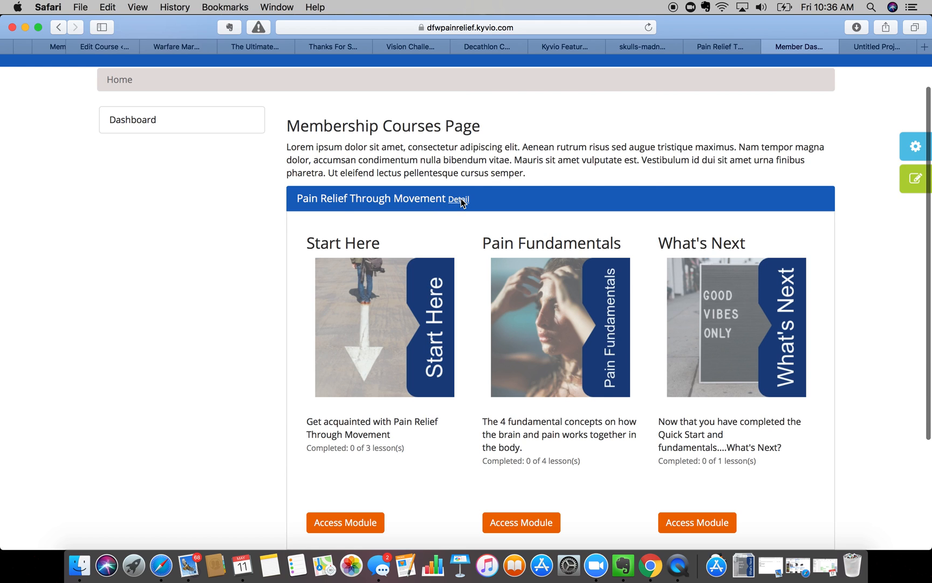
- View and close the course details card, then open the Start Here module
left_click(461, 201)
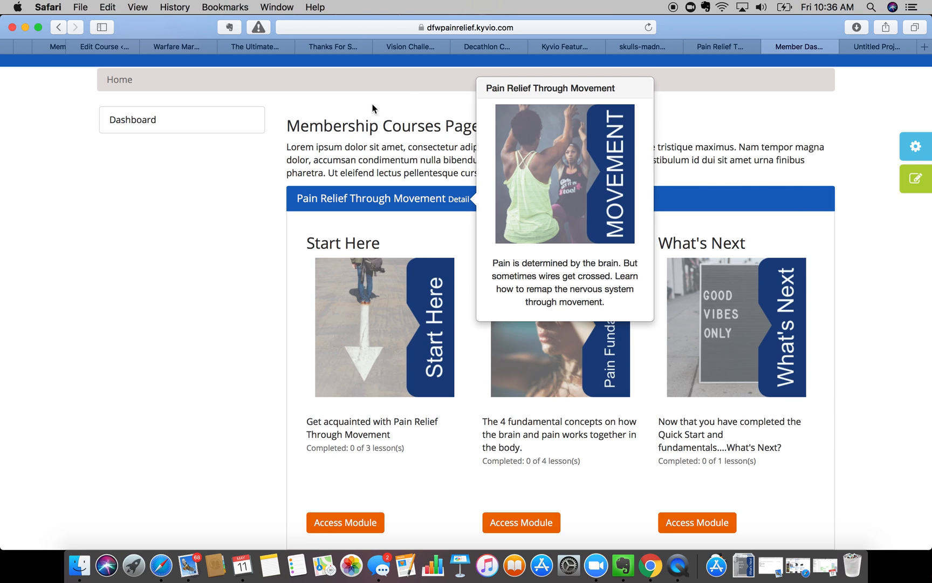
left_click(458, 198)
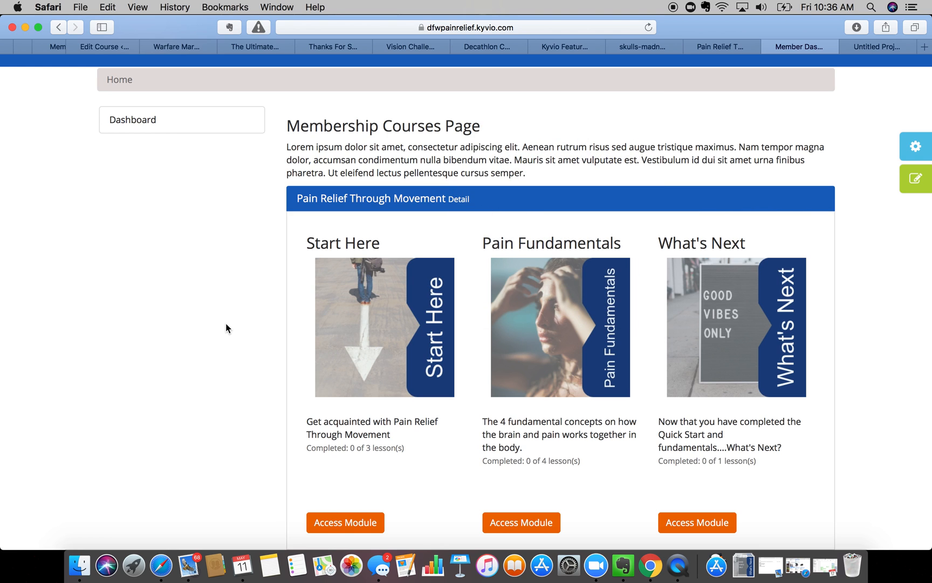
scroll(228, 321, "down", 2)
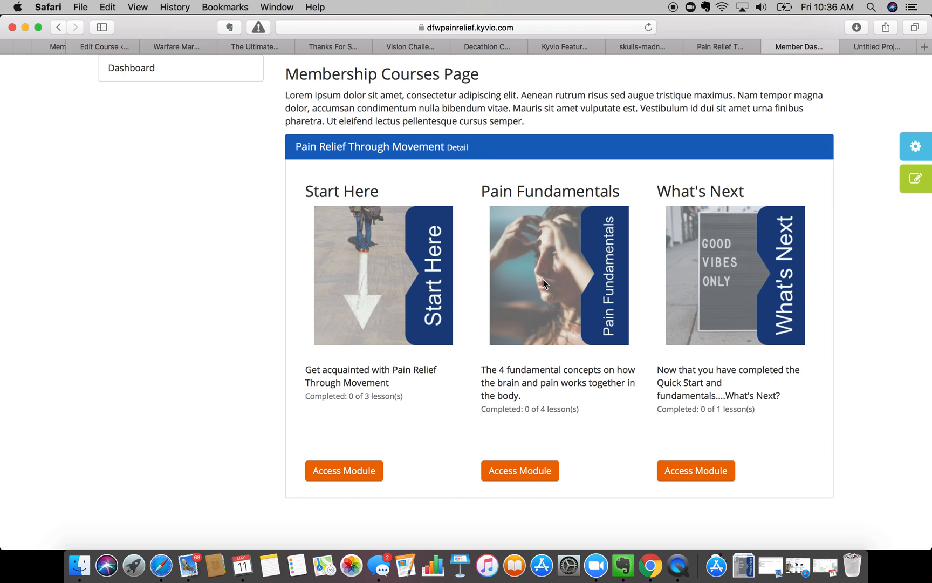
left_click(366, 473)
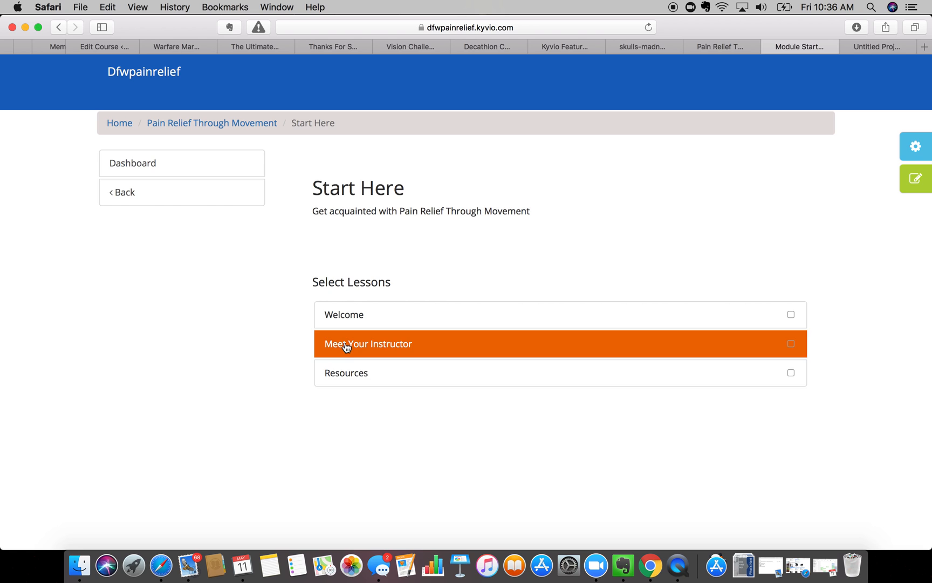
- Look through the Welcome, Meet Your Instructor and Resources lessons
left_click(350, 317)
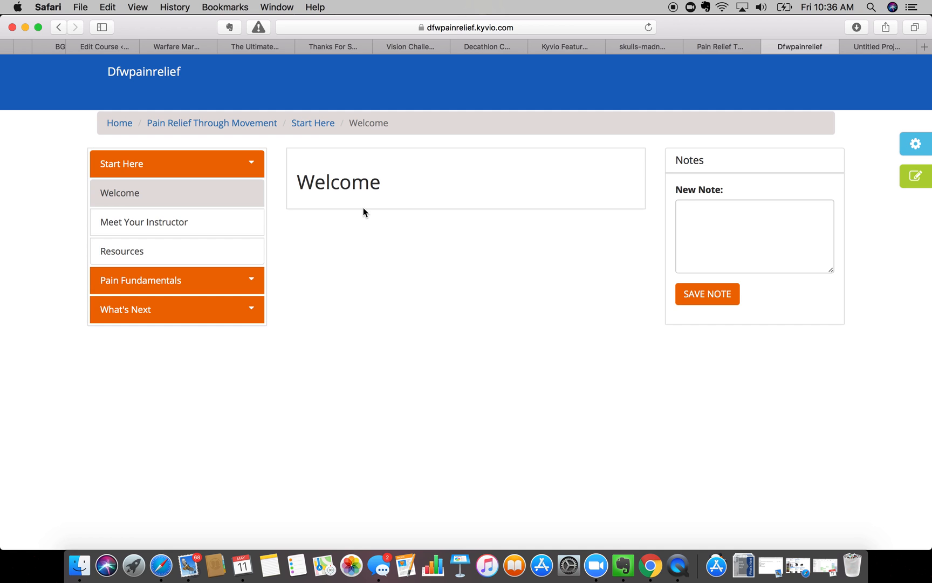
left_click(187, 225)
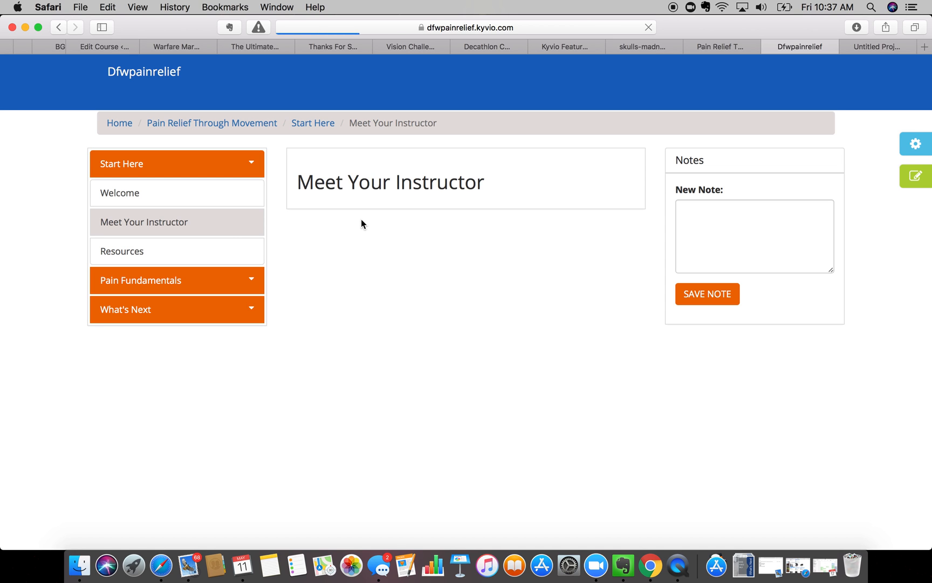
left_click(164, 258)
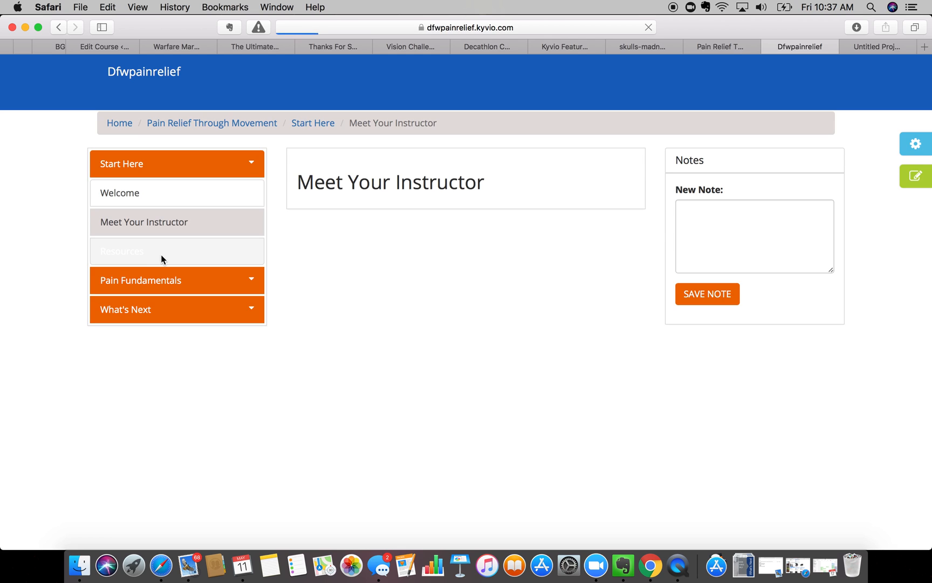
- Set the page settings to Content type with the Welcome lesson, then enter edit mode
left_click(913, 146)
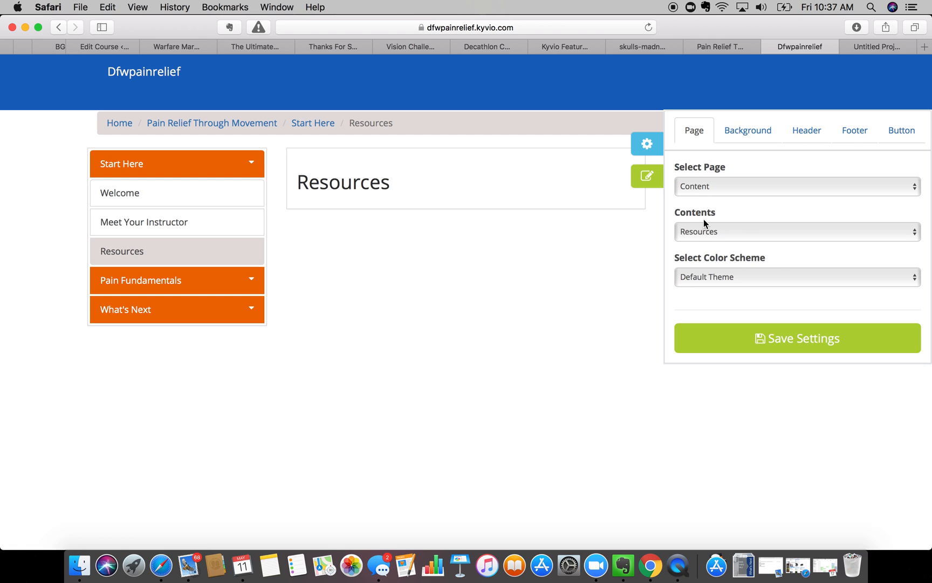
left_click(719, 183)
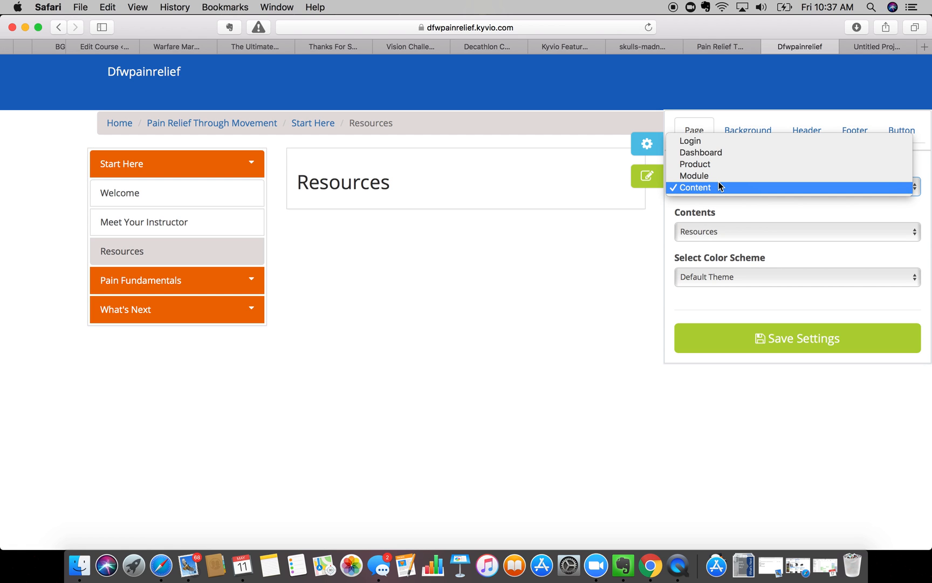
left_click(719, 187)
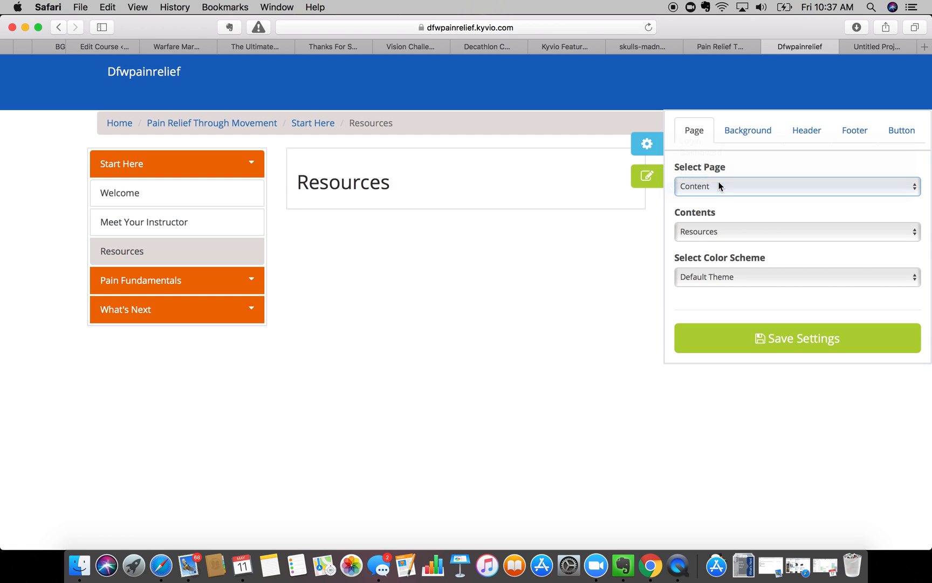
left_click(707, 230)
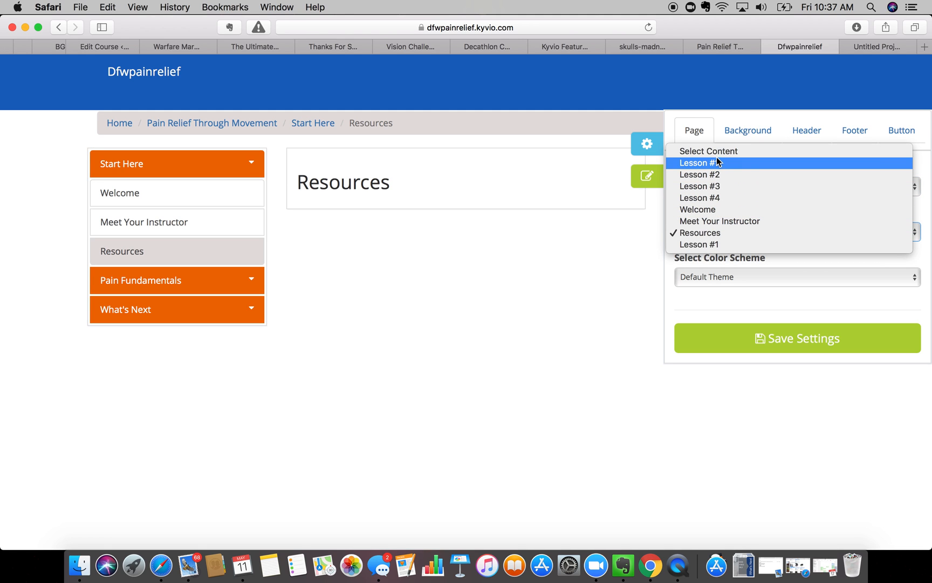
left_click(714, 210)
left_click(536, 198)
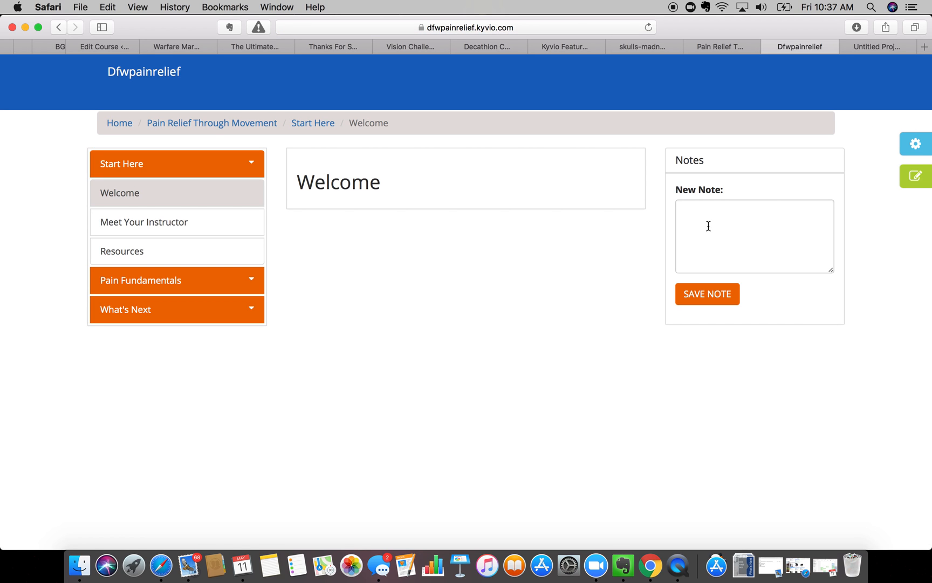
left_click(917, 183)
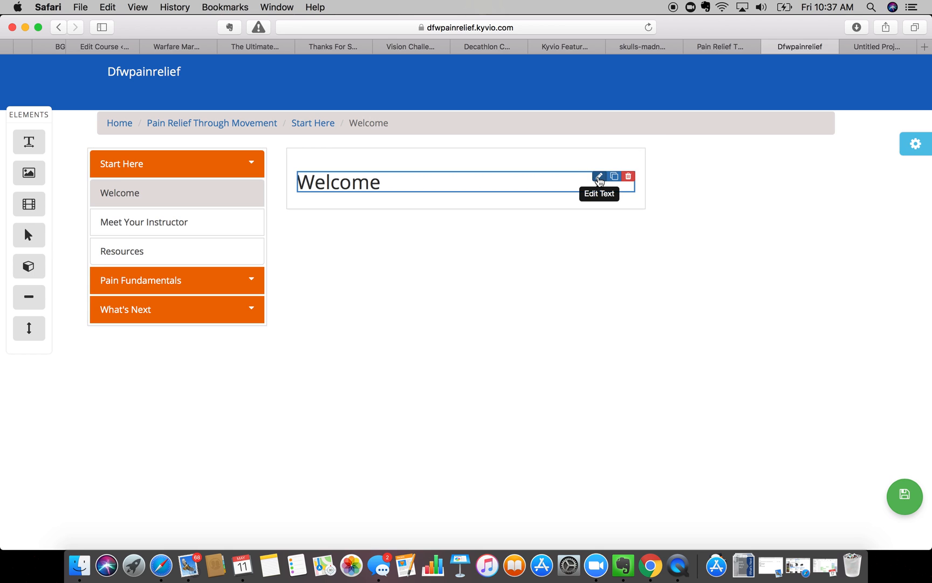
- Change the heading to 'Welcome to Pain Relief Therapy', removing the extra word Online
left_click(599, 177)
left_click(391, 277)
type("to ")
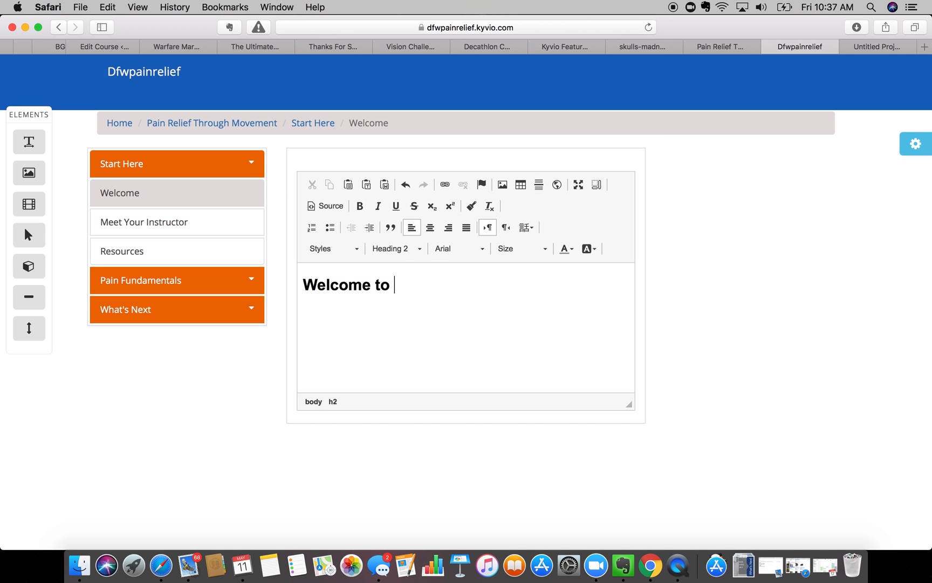
type("Pain Relie")
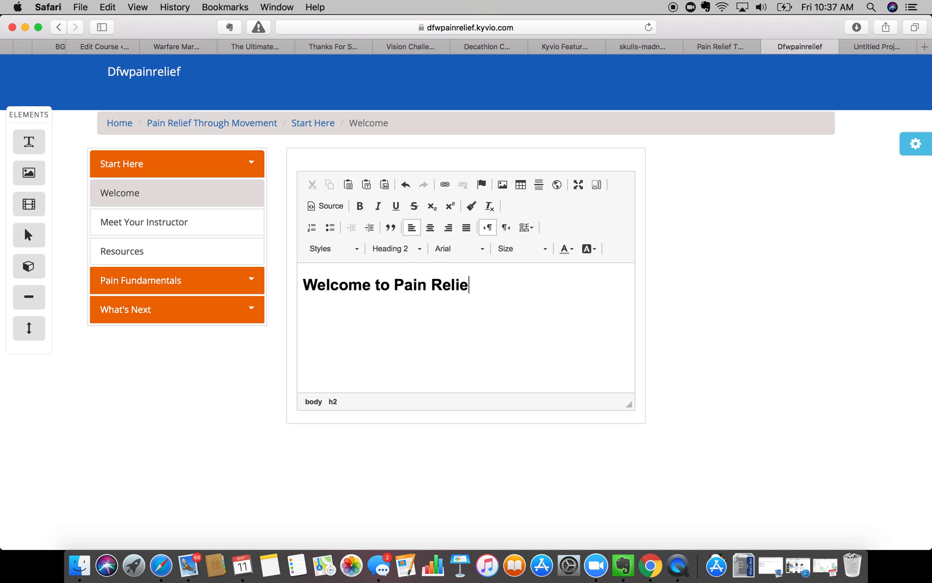
type("f Therapy ")
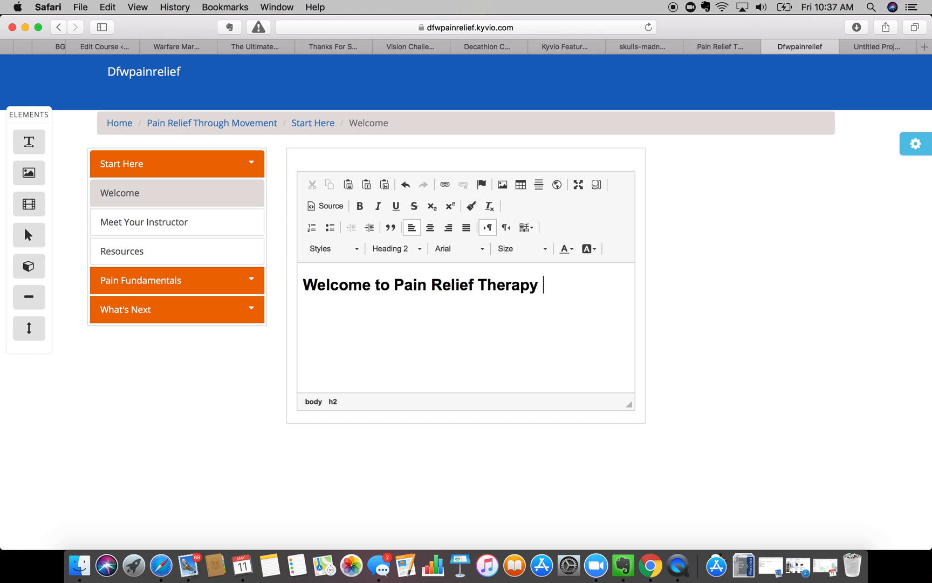
type("Online")
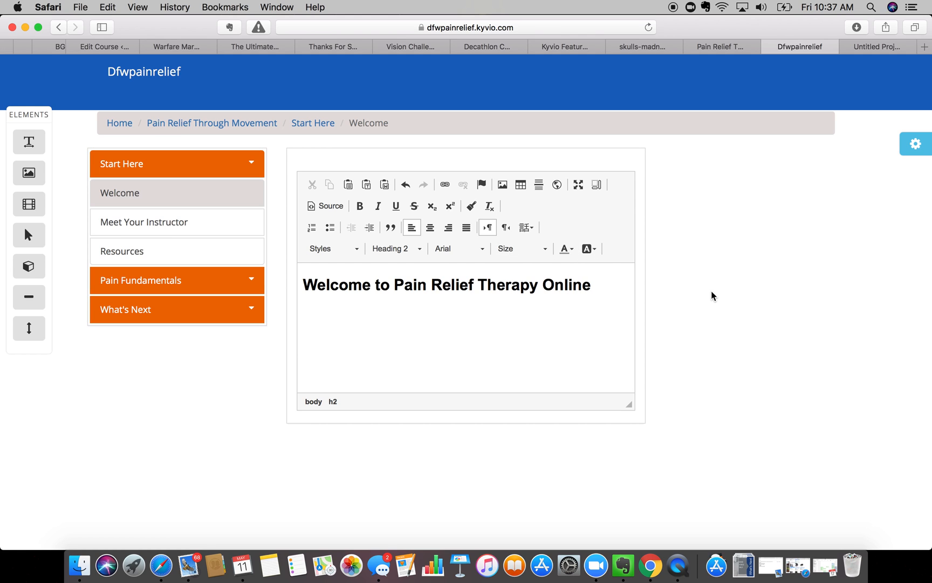
left_click(725, 296)
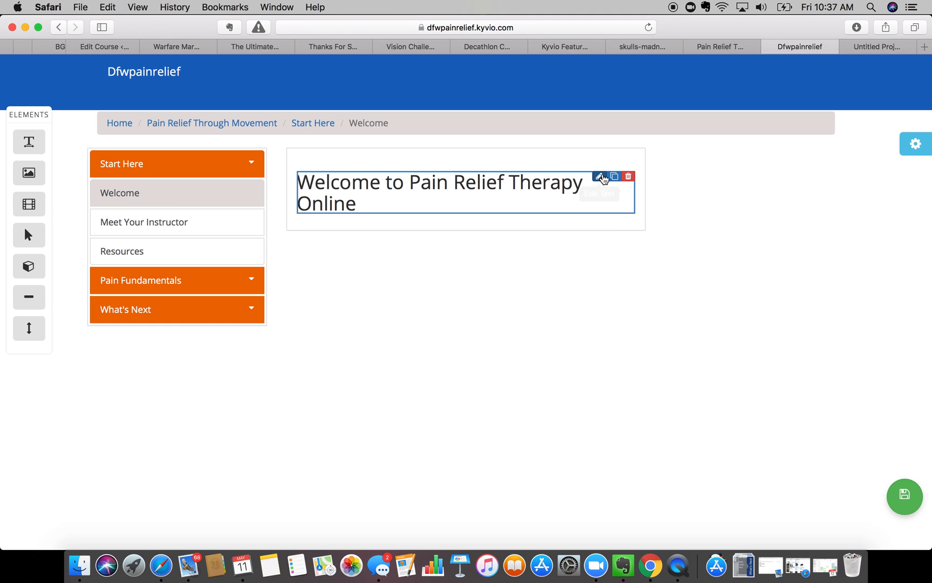
left_click(600, 176)
left_click_drag(536, 284, 682, 287)
key("BackSpace")
left_click(721, 343)
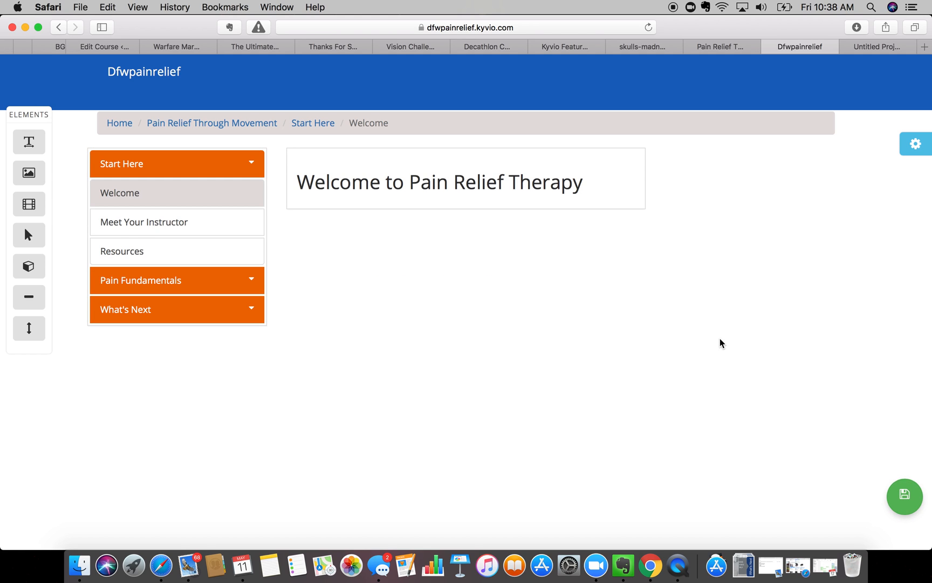
- Add a text block reading 'Edit me away with an introduction' and an image placeholder below it
left_click_drag(29, 147, 271, 228)
left_click_drag(29, 142, 354, 217)
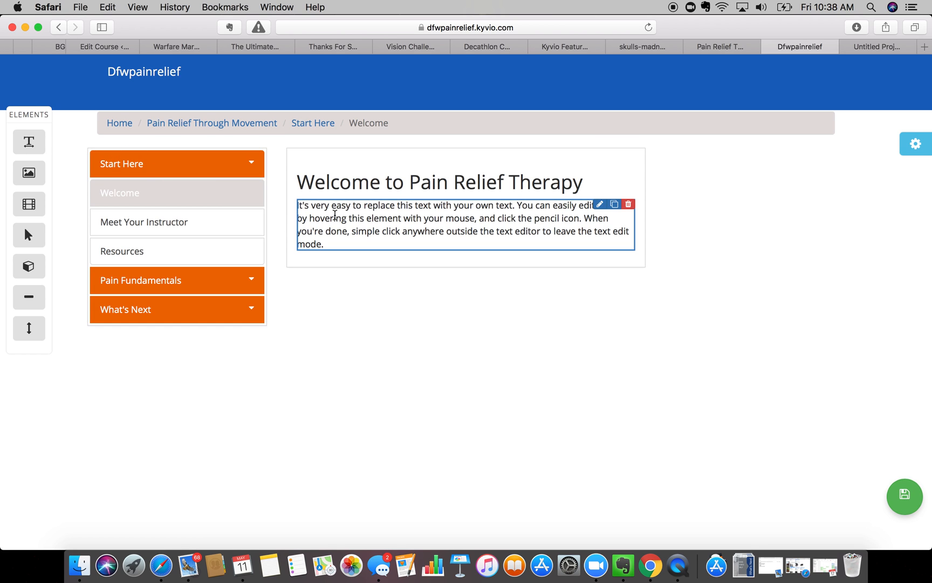
left_click_drag(24, 174, 318, 262)
scroll(367, 325, "down", 3)
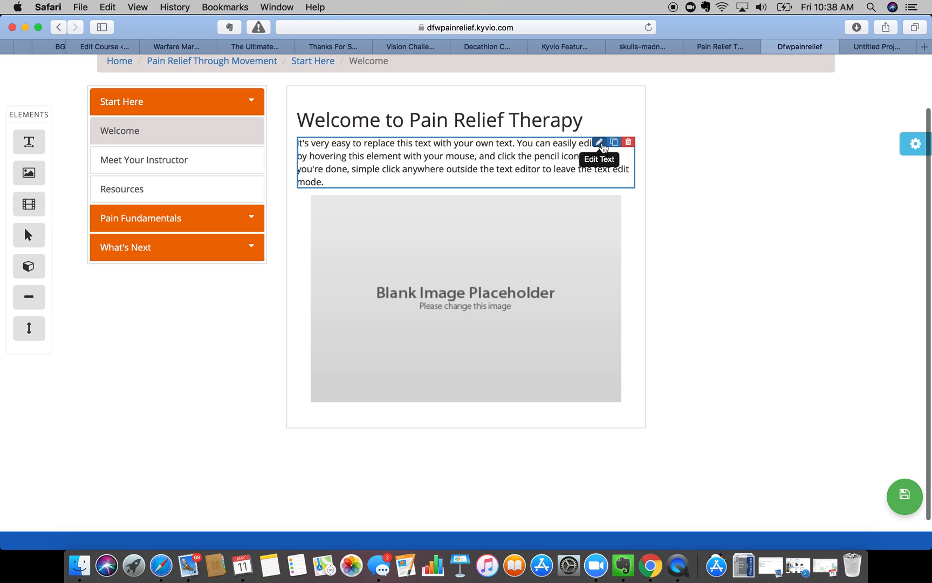
left_click(599, 142)
triple_click(458, 268)
type("Edit me away with an introduction")
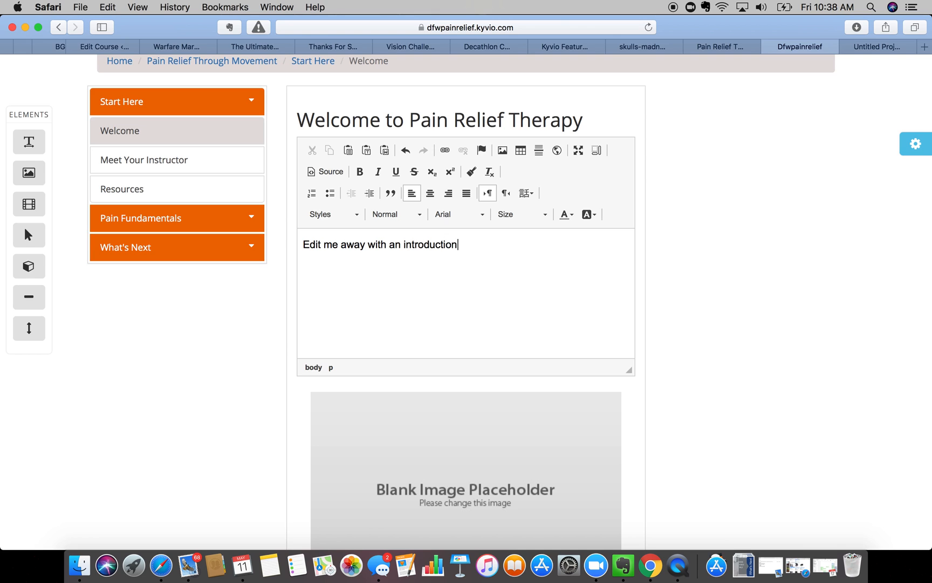
left_click(771, 292)
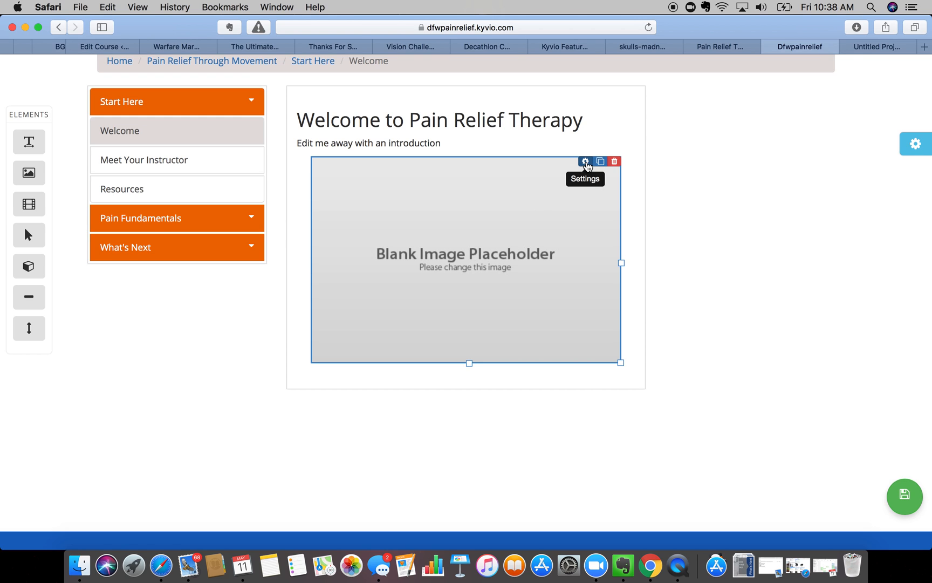
- Open the image placeholder's Media Manager and search Pixabay for 'bo'
left_click(586, 162)
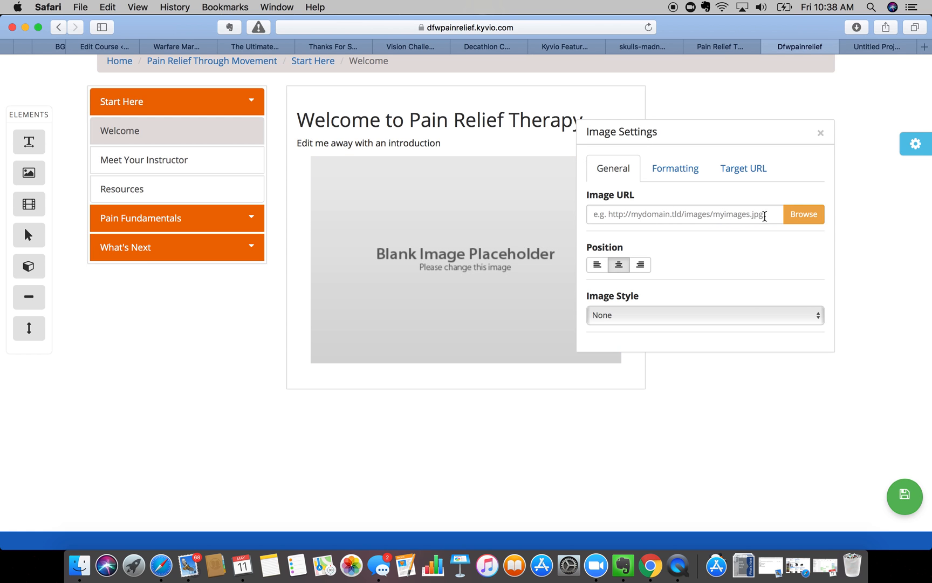
left_click(803, 215)
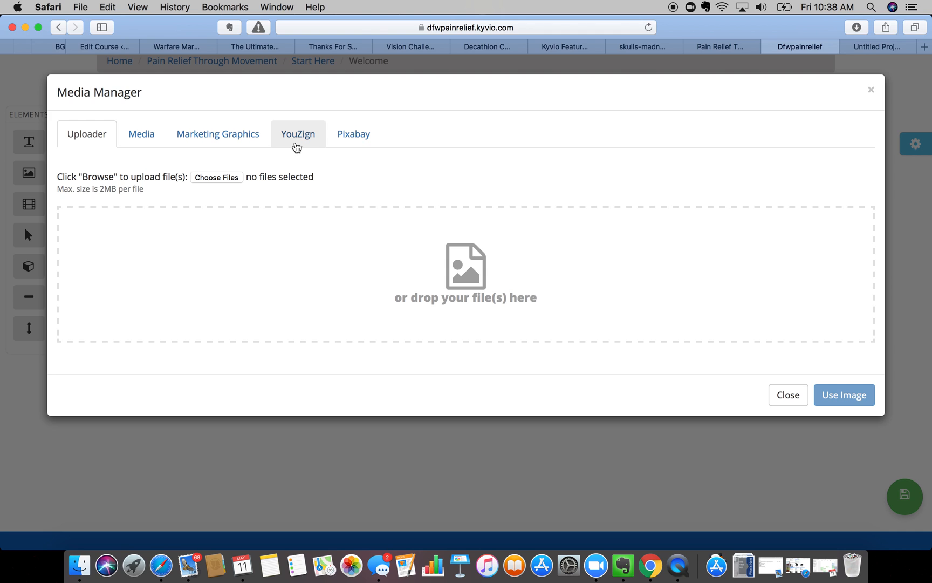
left_click(355, 135)
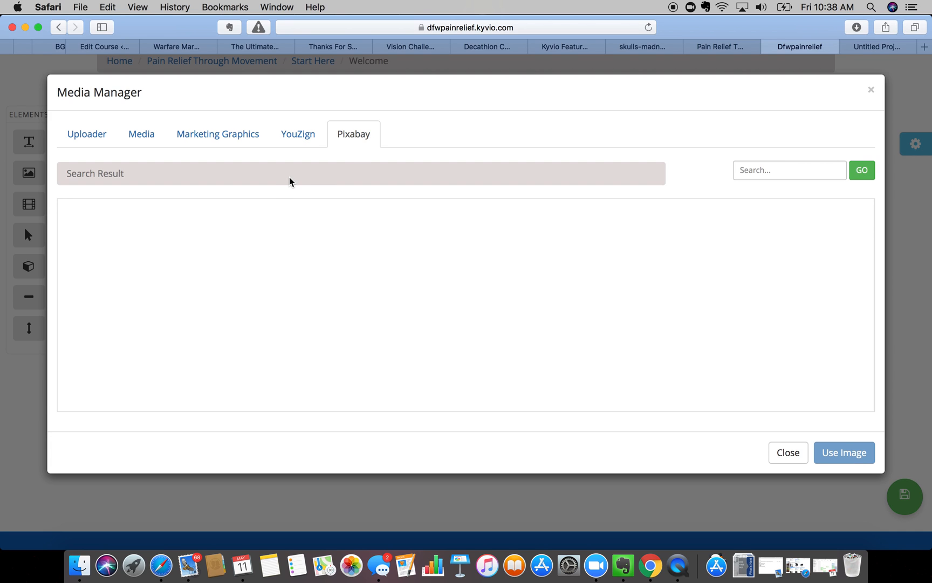
double_click(102, 171)
triple_click(102, 170)
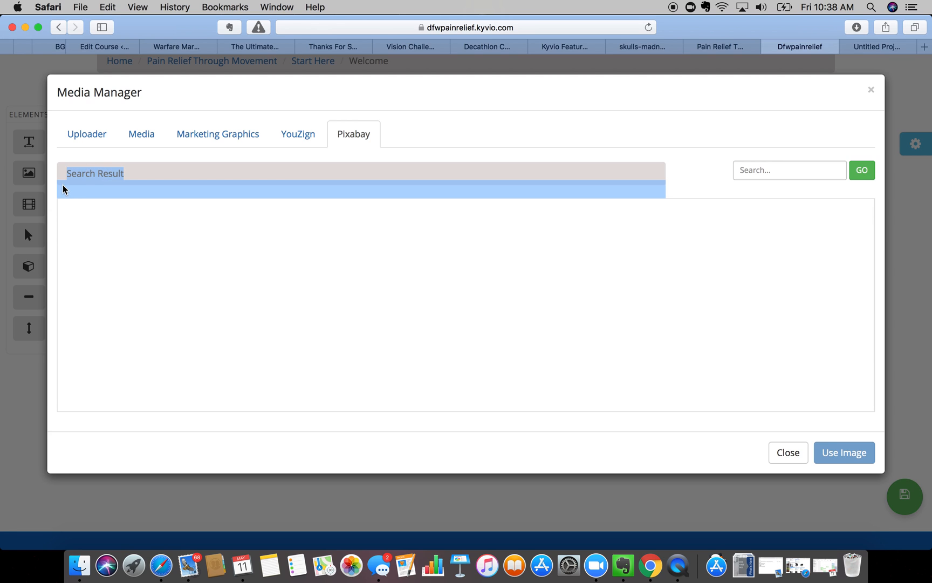
left_click(89, 176)
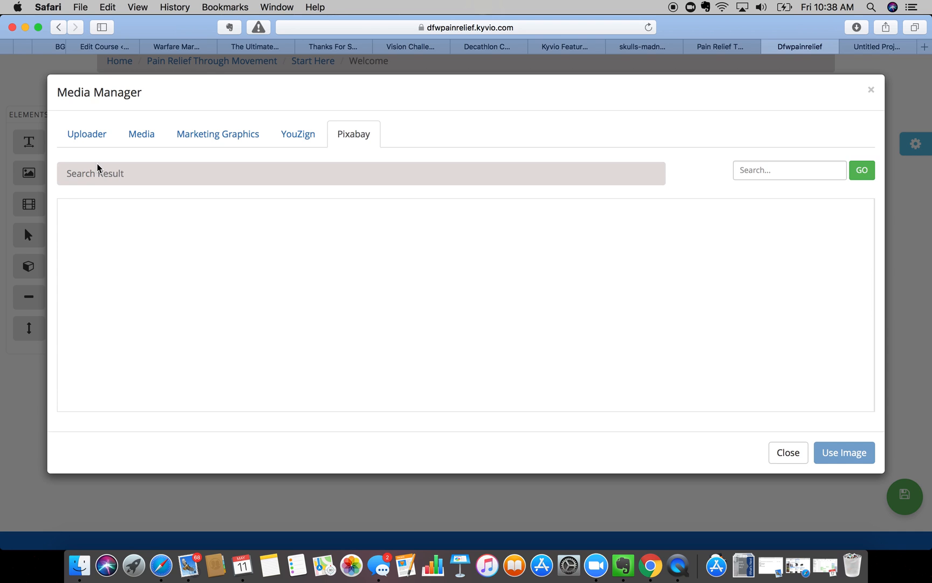
left_click(779, 166)
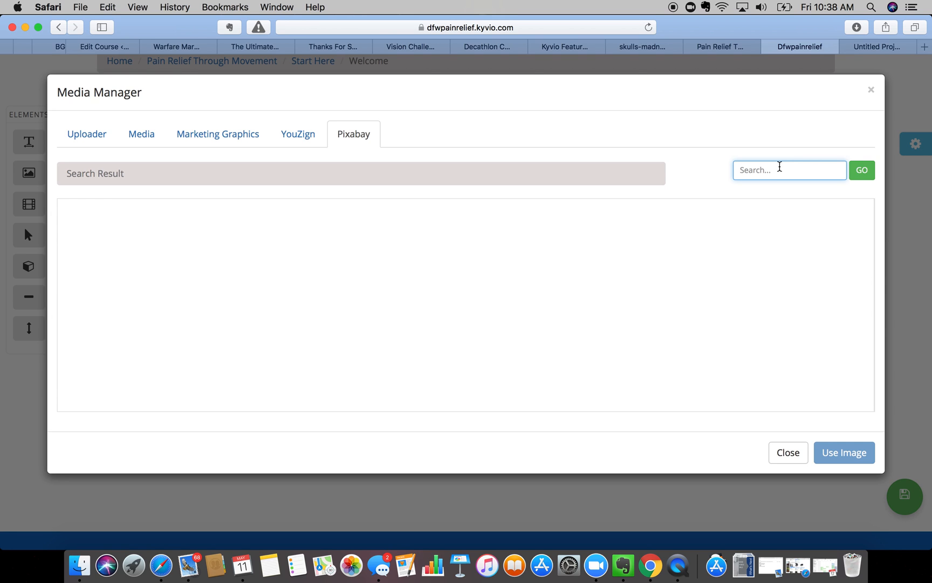
type("bo")
left_click(863, 171)
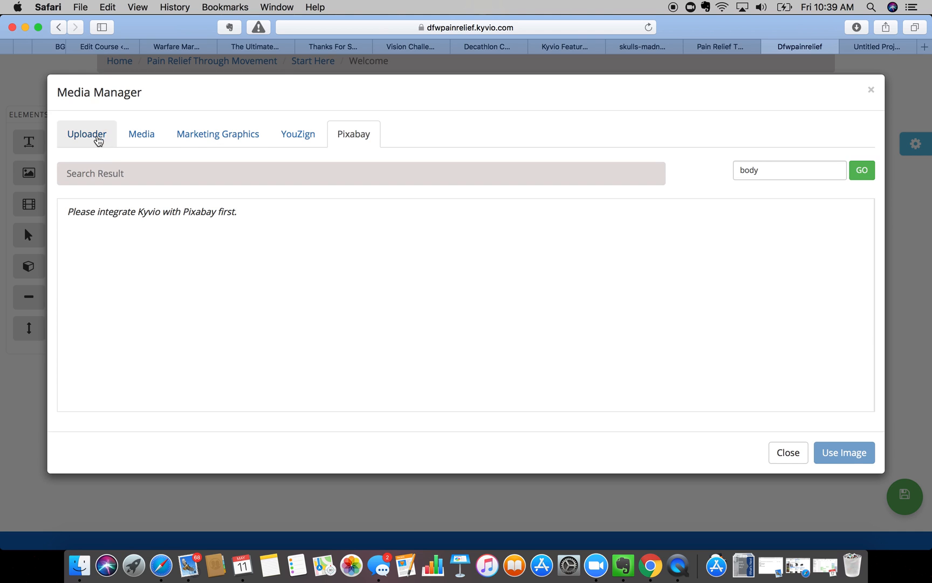
- Check the uploaded movement folder and the recent downloads for a usable image
left_click(97, 138)
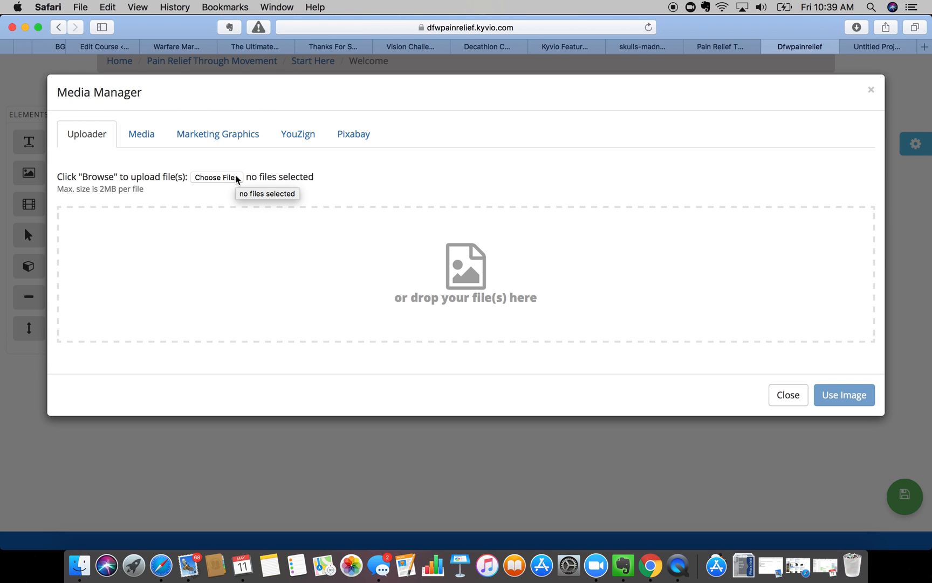
left_click(142, 136)
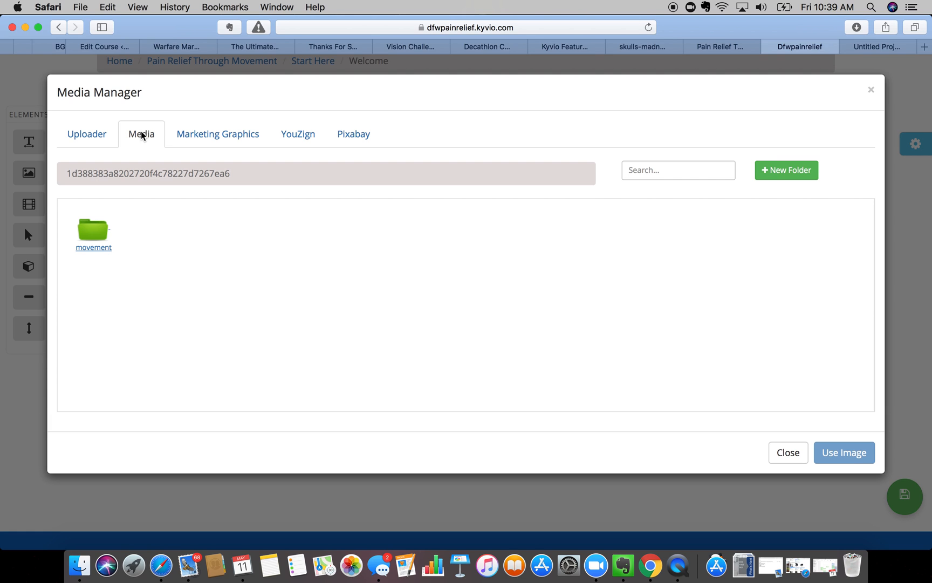
left_click(108, 233)
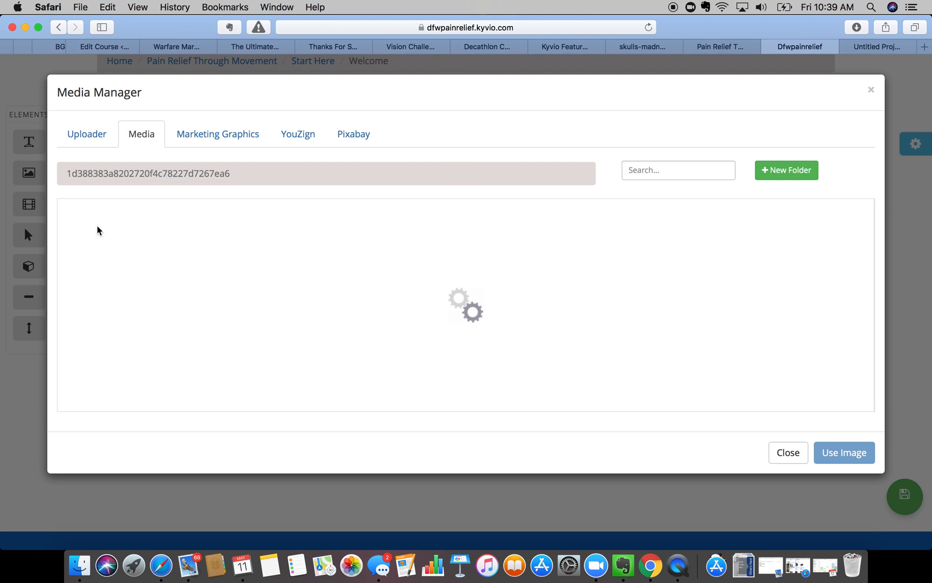
left_click(82, 137)
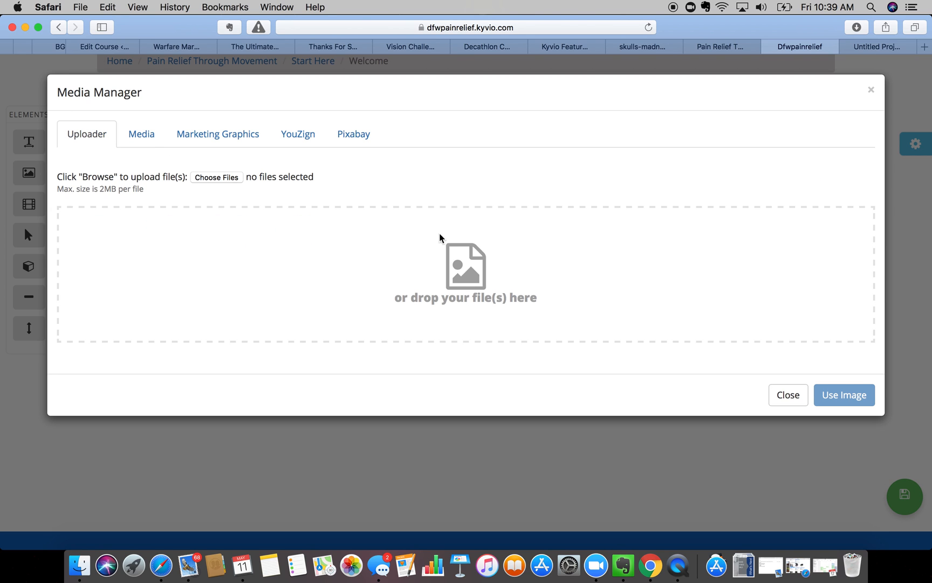
left_click(743, 564)
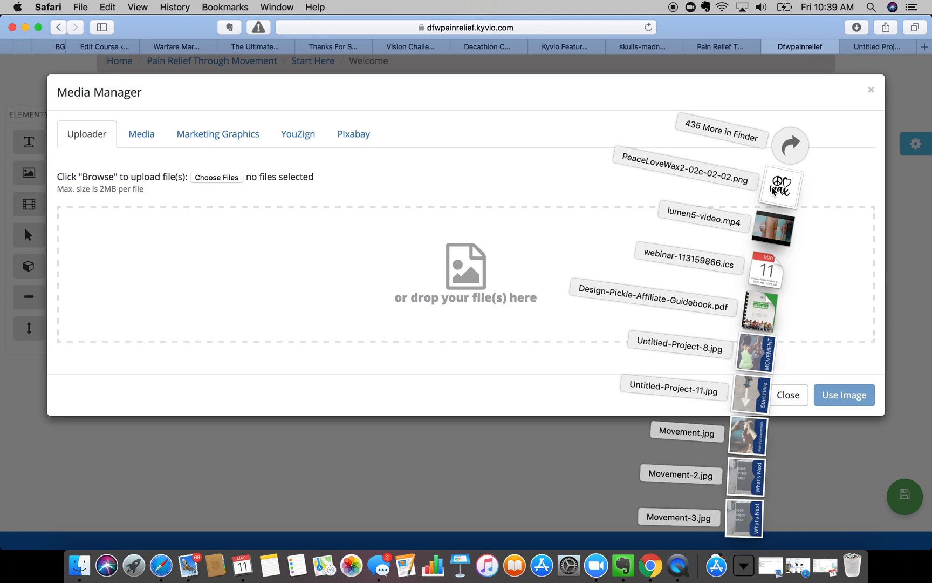
left_click(801, 100)
- Leave the What's Next design and return to the Visme dashboard
left_click(885, 46)
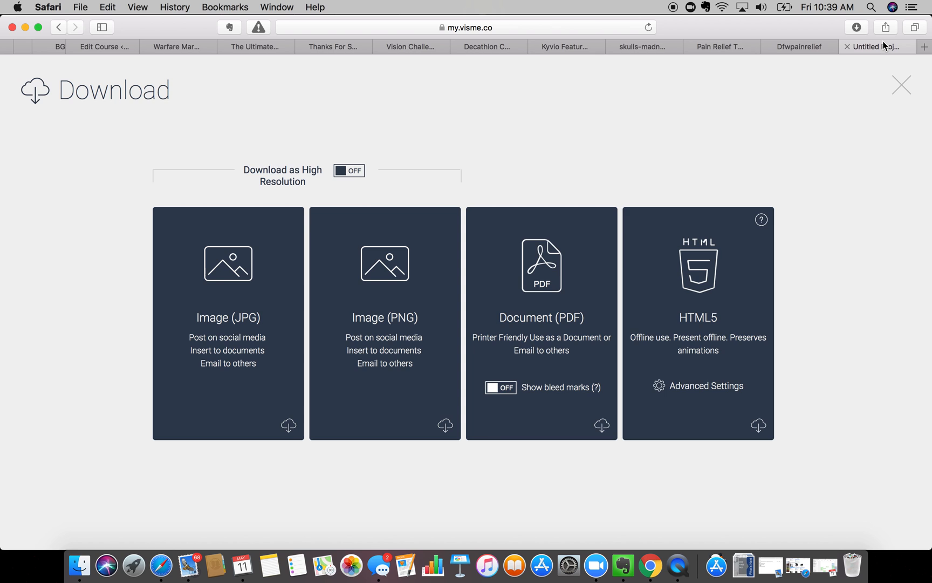
left_click(902, 86)
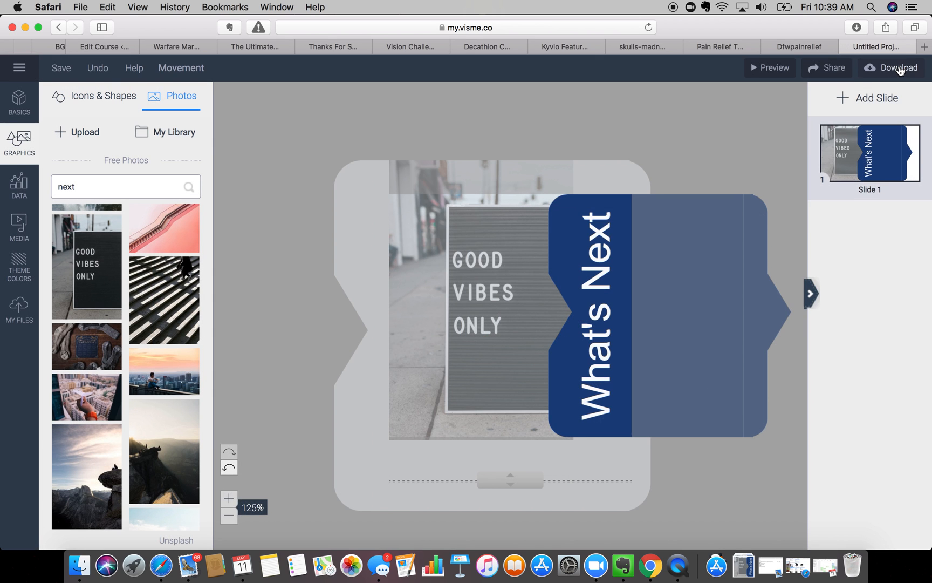
left_click(18, 68)
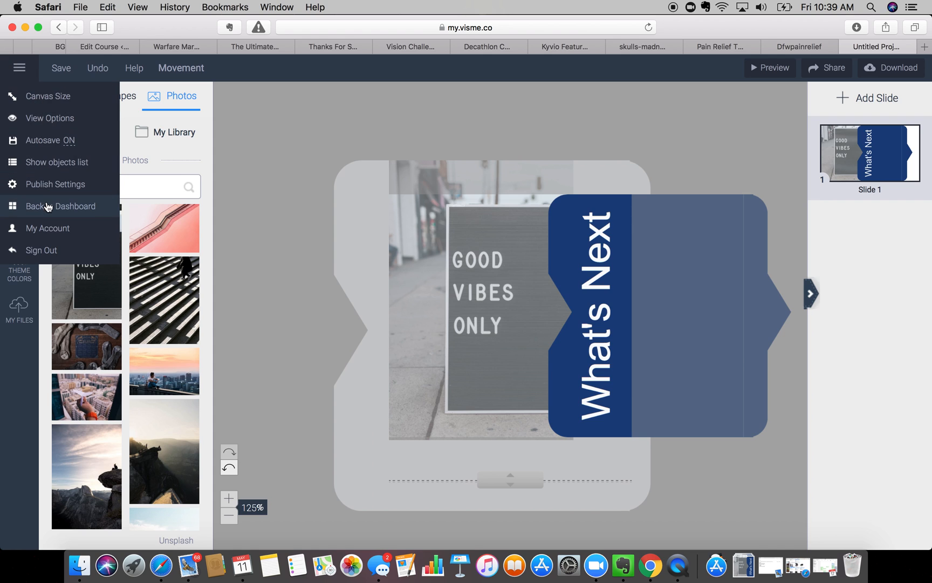
left_click(48, 208)
left_click(568, 205)
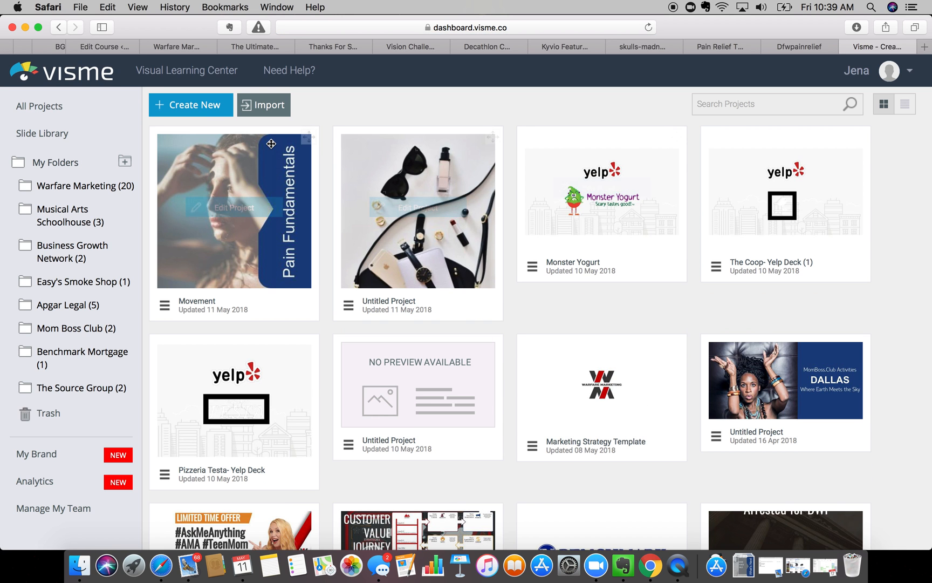
- Start a new project from the Amazing Facts about the Human Body infographic template
left_click(205, 104)
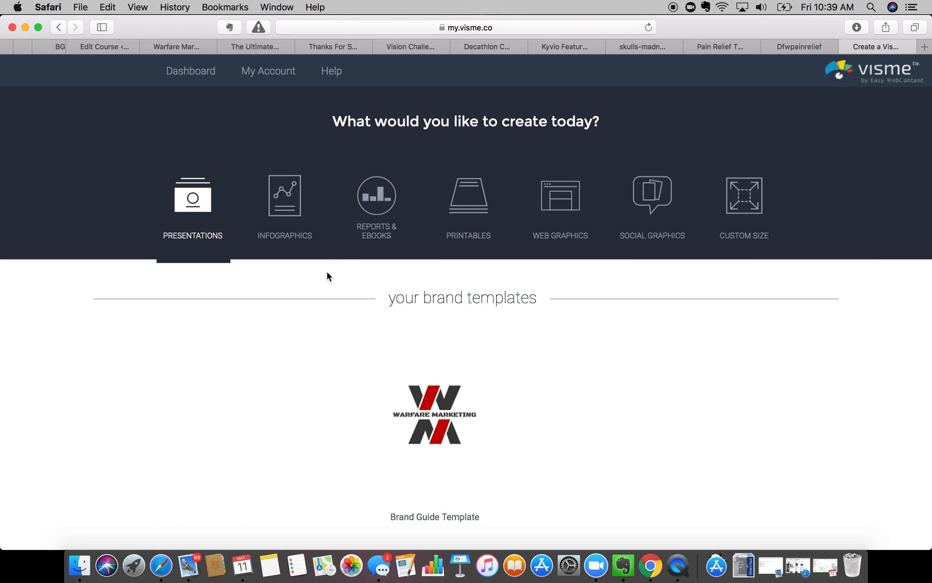
left_click(288, 199)
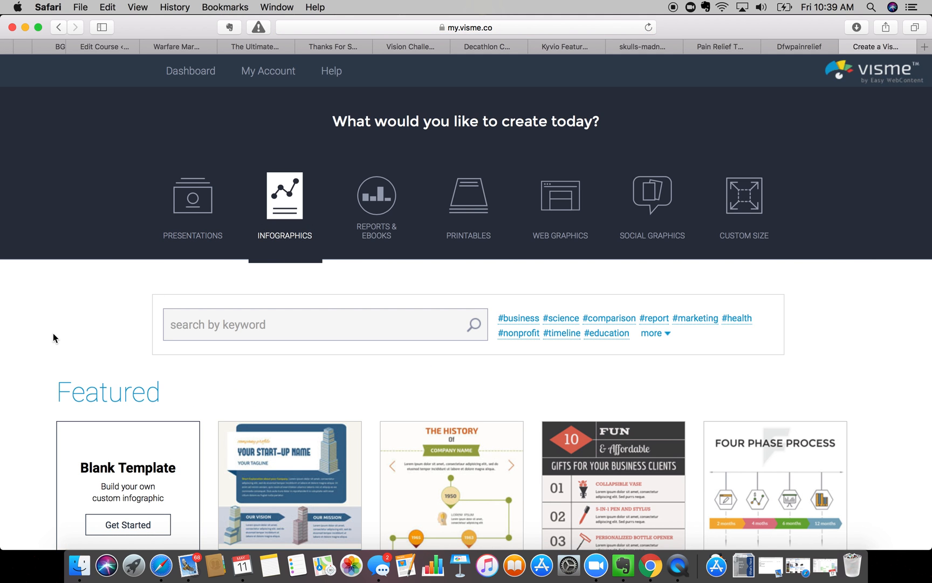
scroll(54, 335, "down", 5)
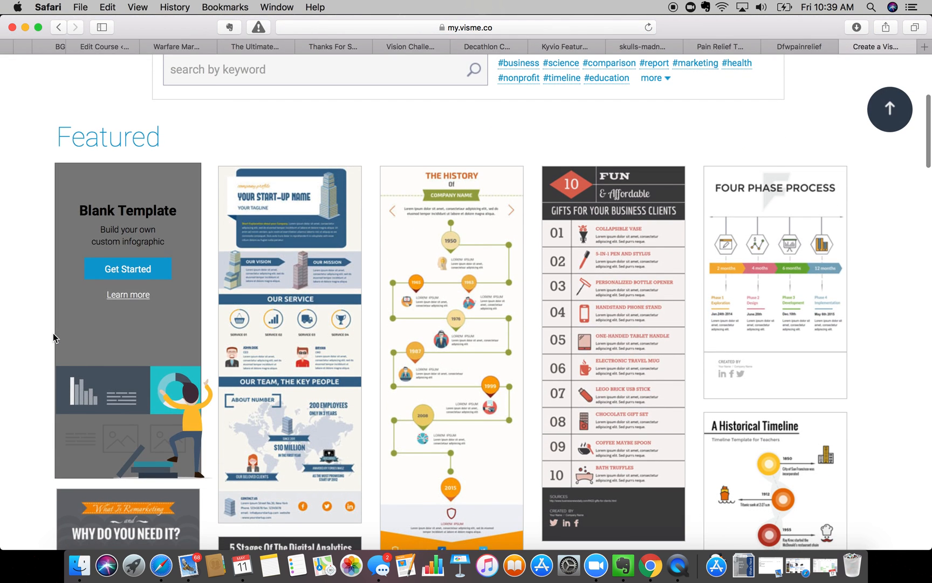
scroll(54, 337, "down", 10)
scroll(25, 373, "down", 10)
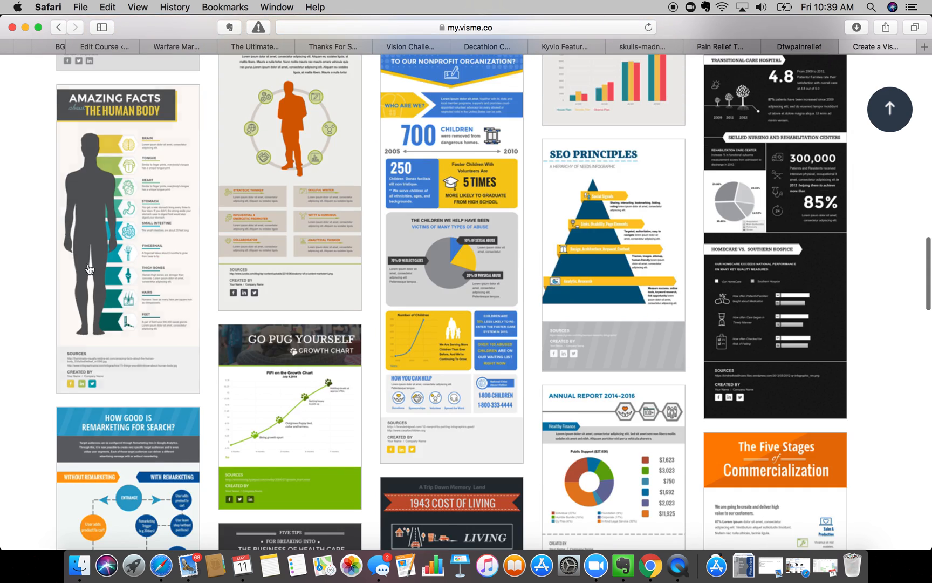
mouse_move(140, 175)
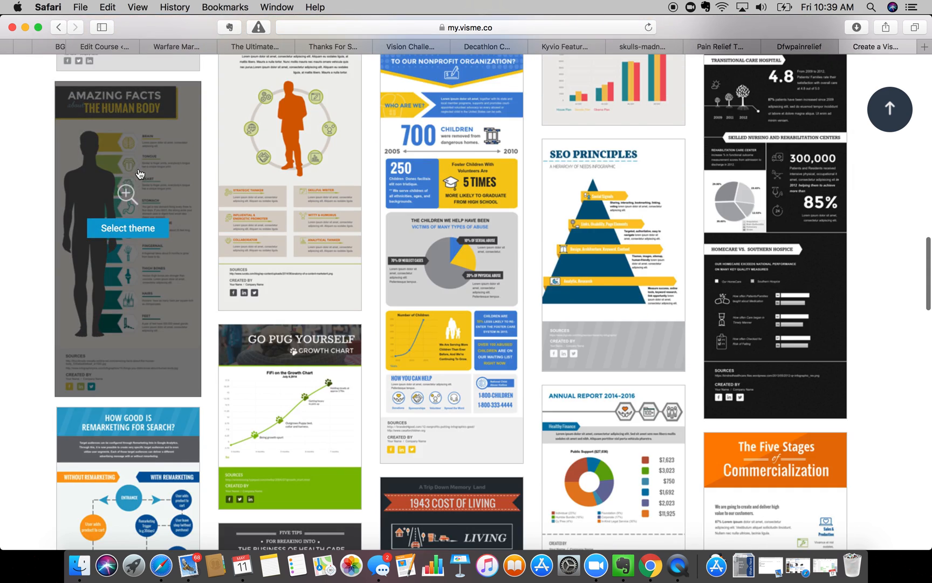
left_click(128, 230)
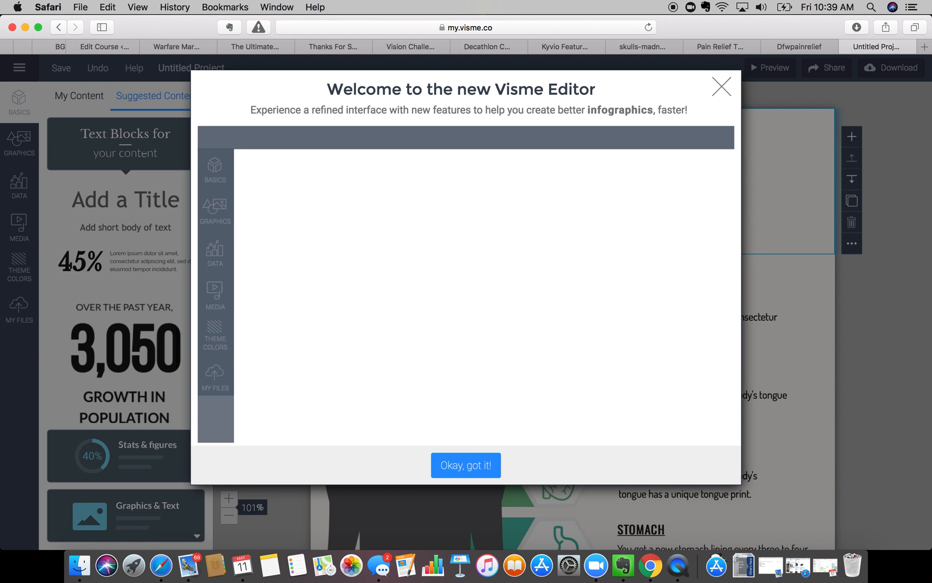
- Download the infographic as an Image (JPG) and return to Kyvio
left_click(742, 85)
left_click(899, 67)
left_click(260, 284)
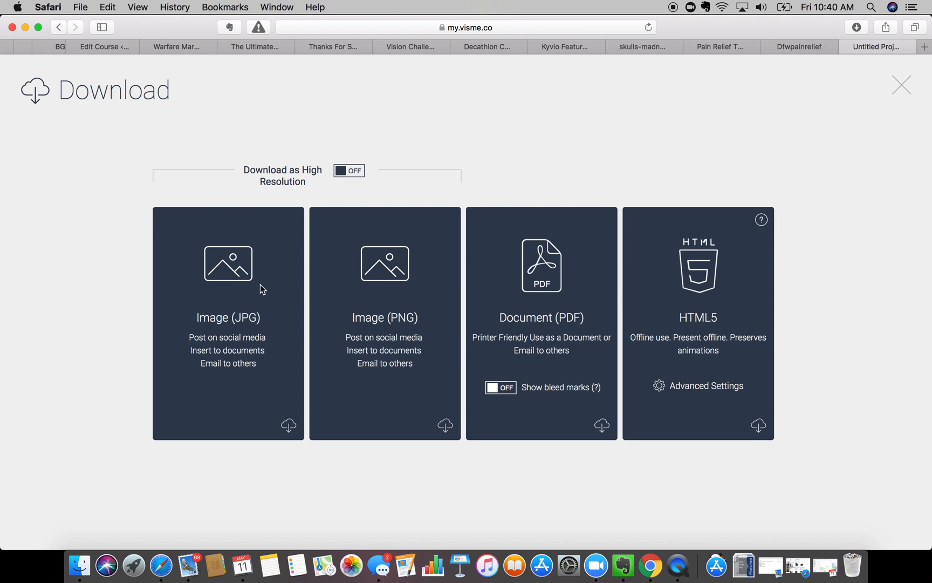
left_click(260, 256)
left_click(811, 45)
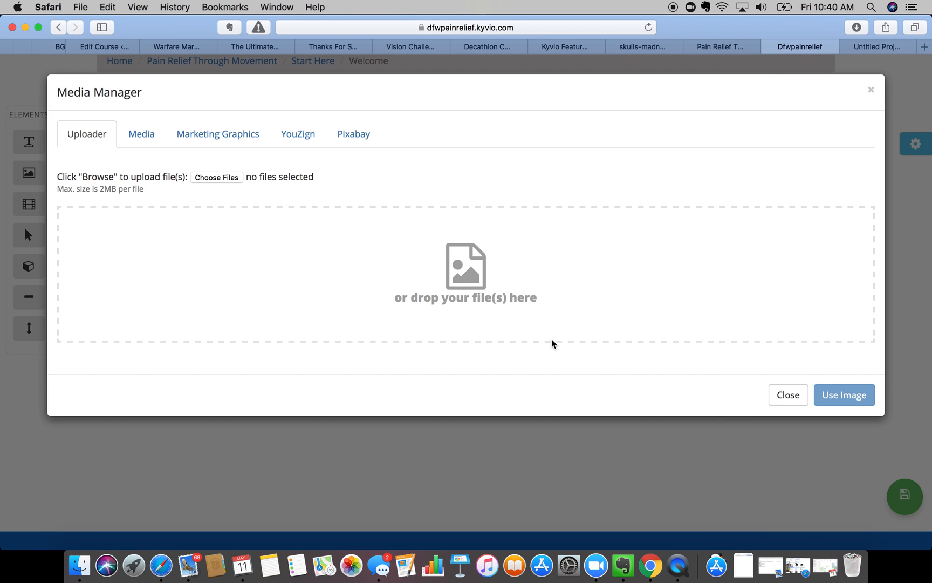
- Check recent downloads, cancel the file picker, and go to the Pain Relief course's Contents Organizer
left_click(743, 565)
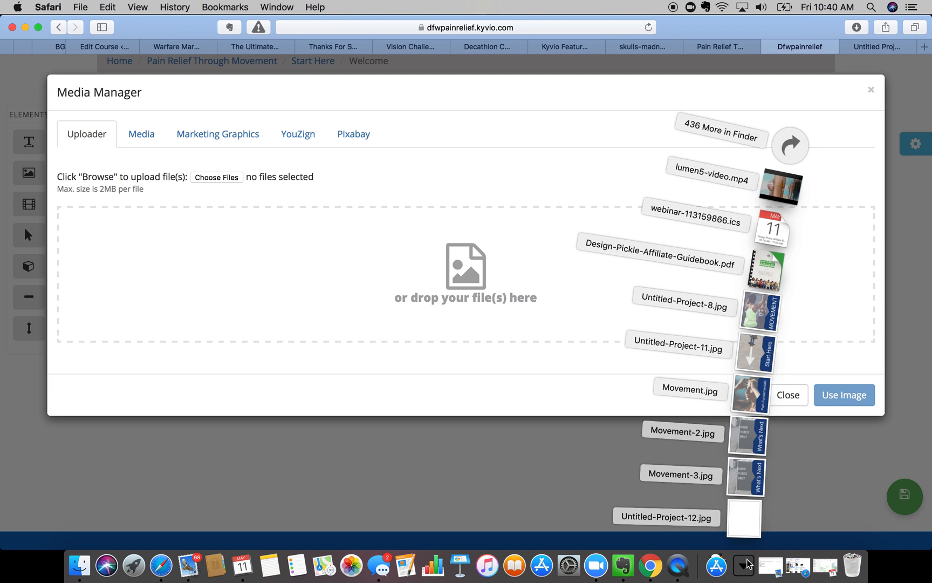
left_click(595, 443)
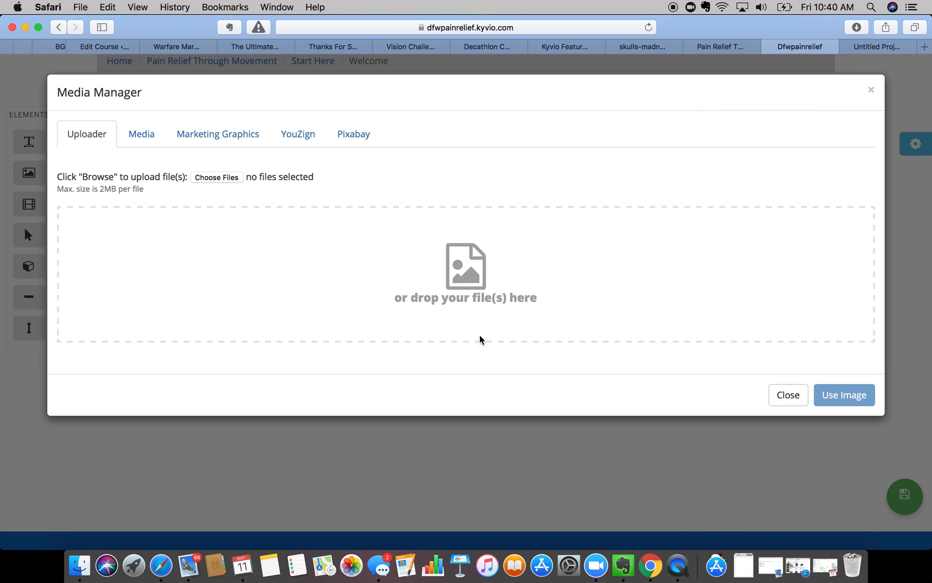
left_click(231, 178)
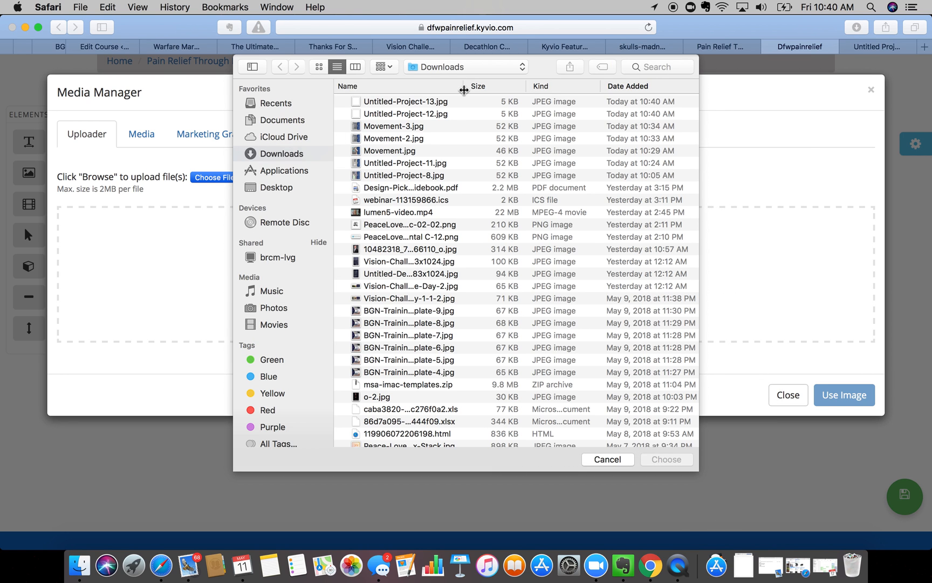
left_click(594, 459)
left_click(732, 46)
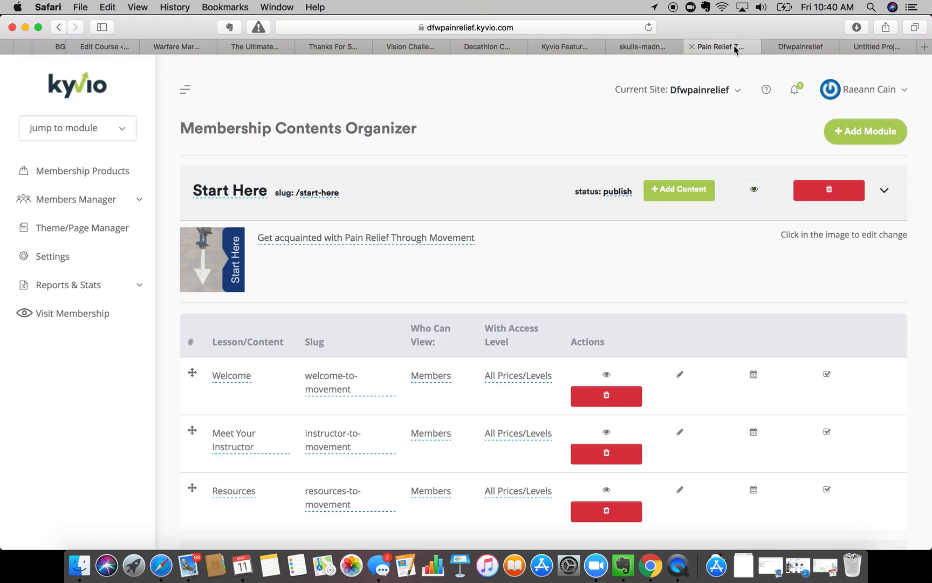
- Open the downloaded Untitled-Project-13.jpg to check it, then close the viewer
left_click(864, 46)
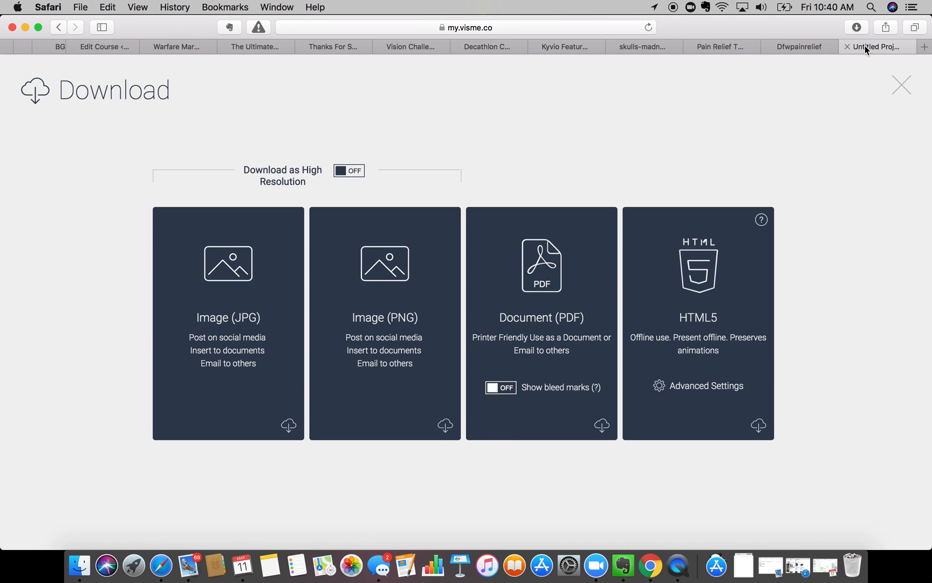
left_click(901, 86)
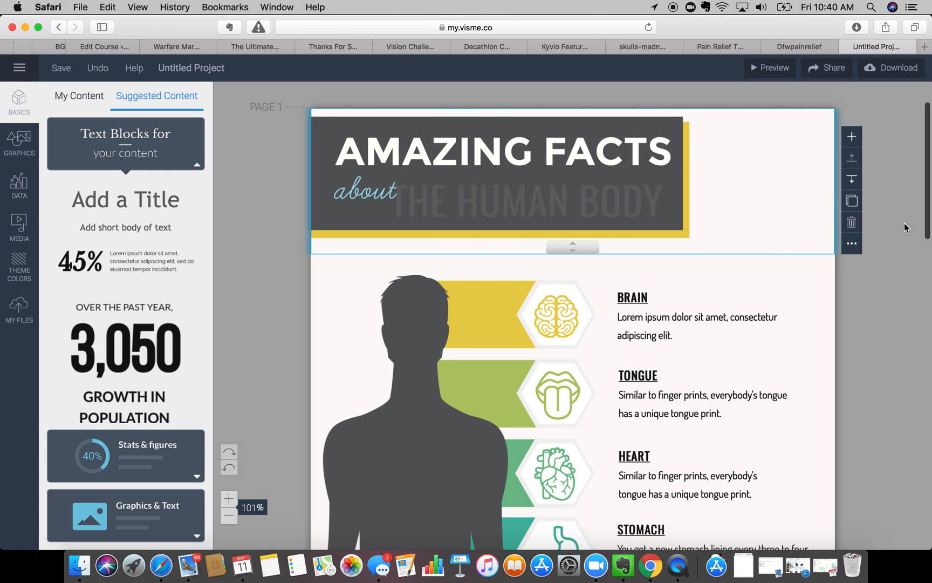
left_click(749, 566)
left_click(750, 526)
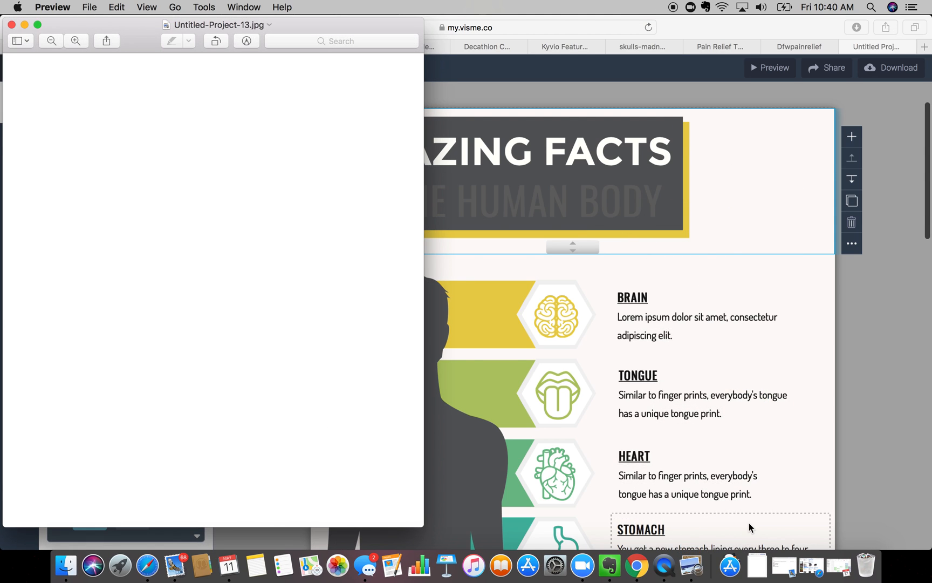
left_click(11, 25)
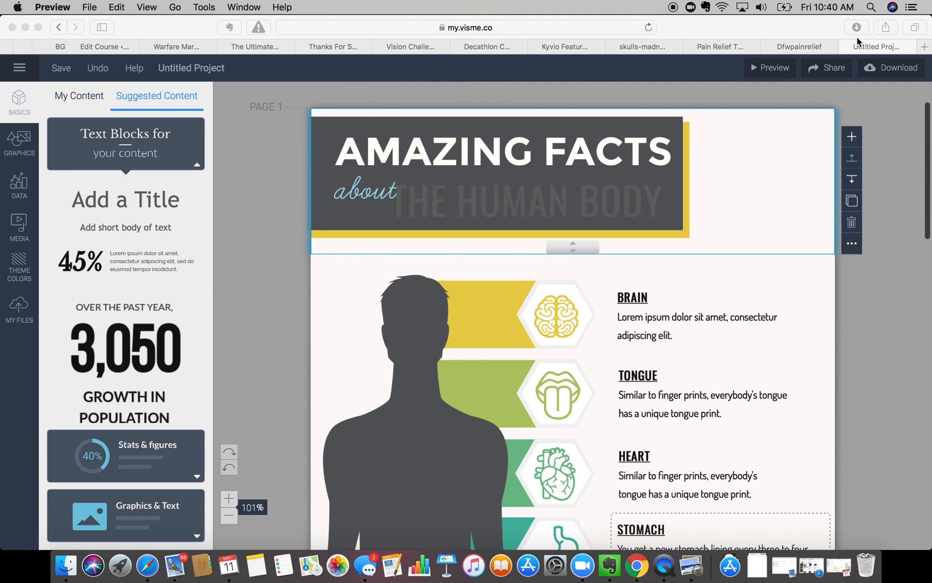
- Preview the infographic full screen, then download it as a JPG again
left_click(775, 67)
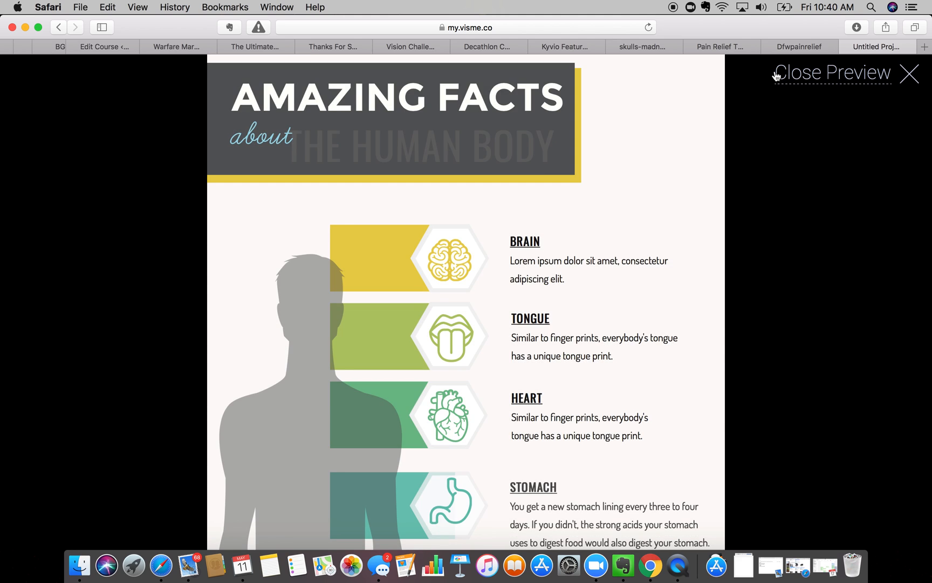
left_click(909, 75)
left_click(742, 564)
left_click(862, 156)
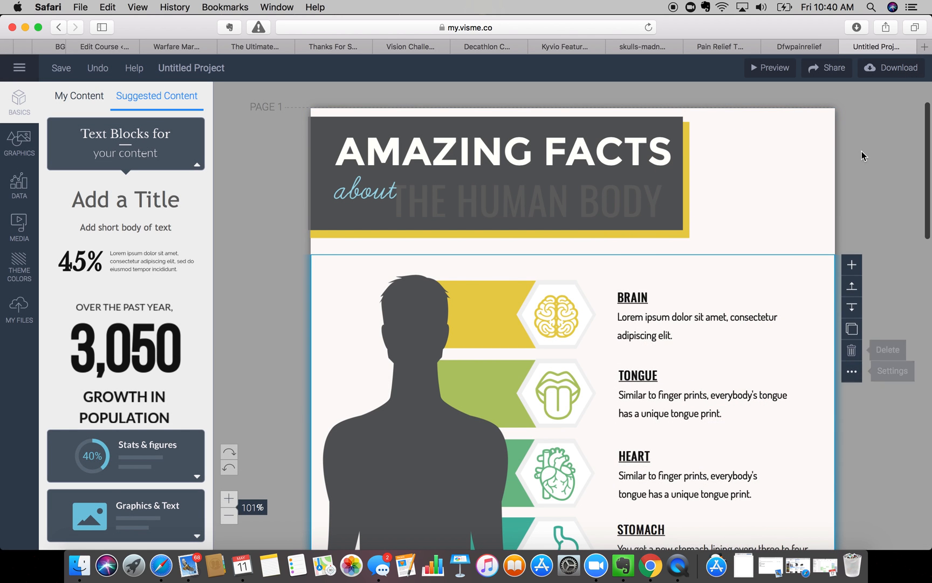
left_click(896, 68)
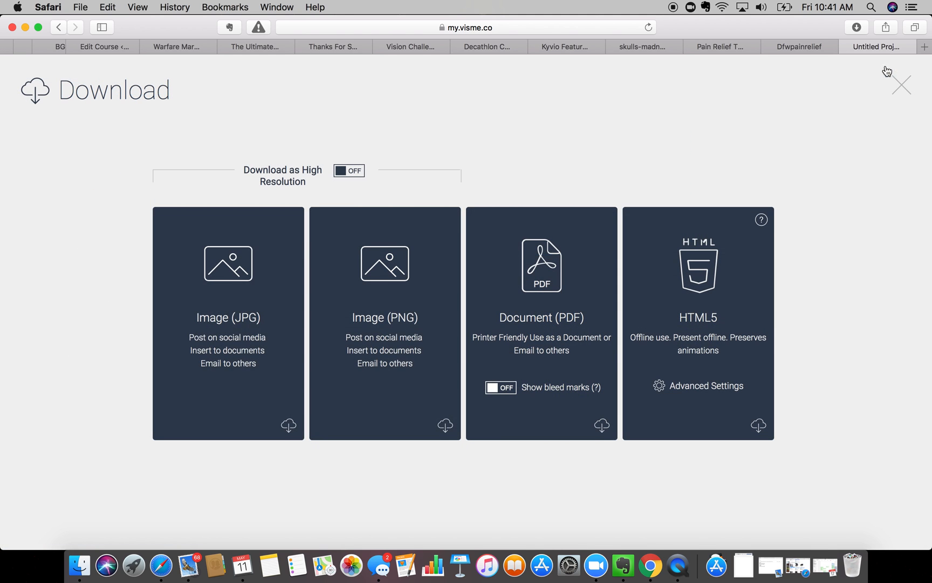
left_click(251, 312)
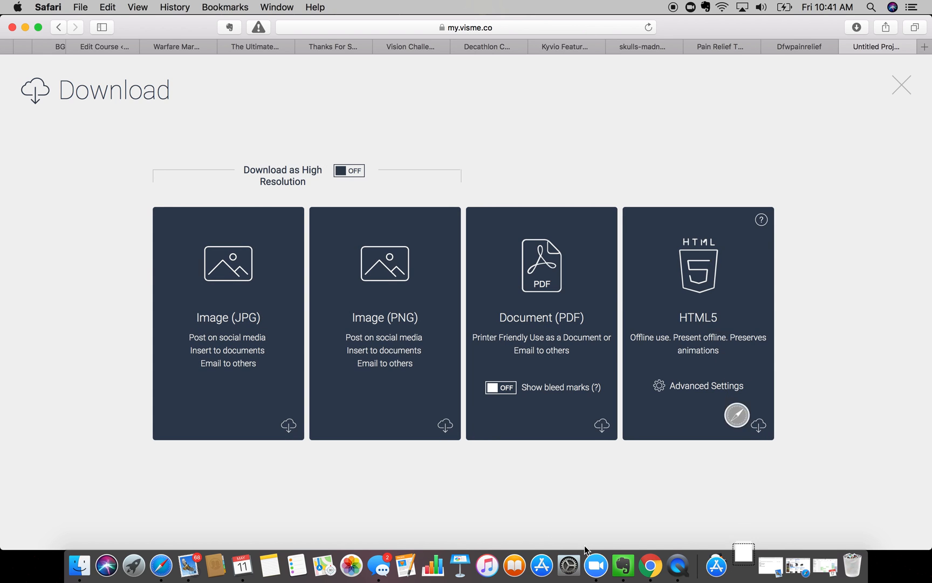
left_click(790, 47)
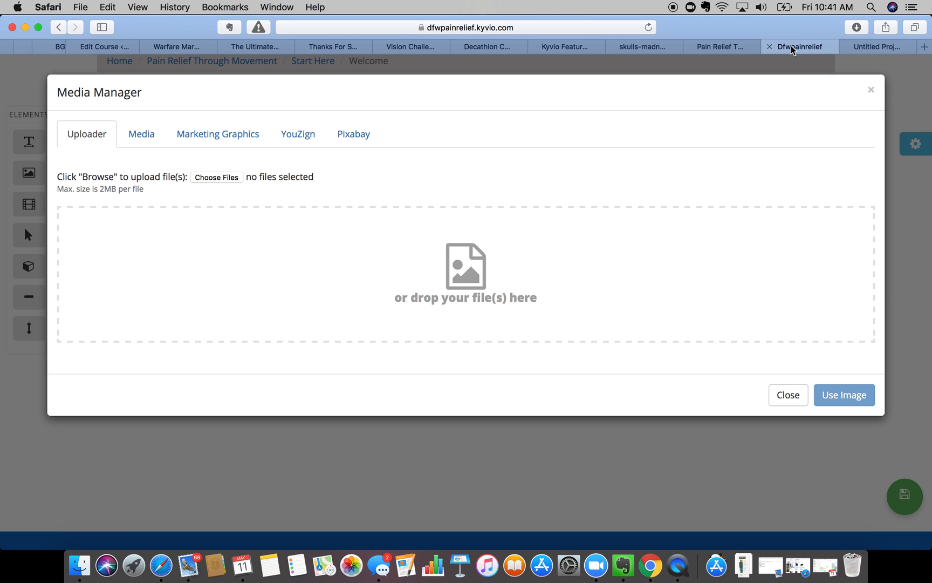
- Upload Untitled-Project-14.jpg from Downloads and insert it as the Welcome lesson image
left_click(743, 566)
left_click_drag(748, 532, 504, 292)
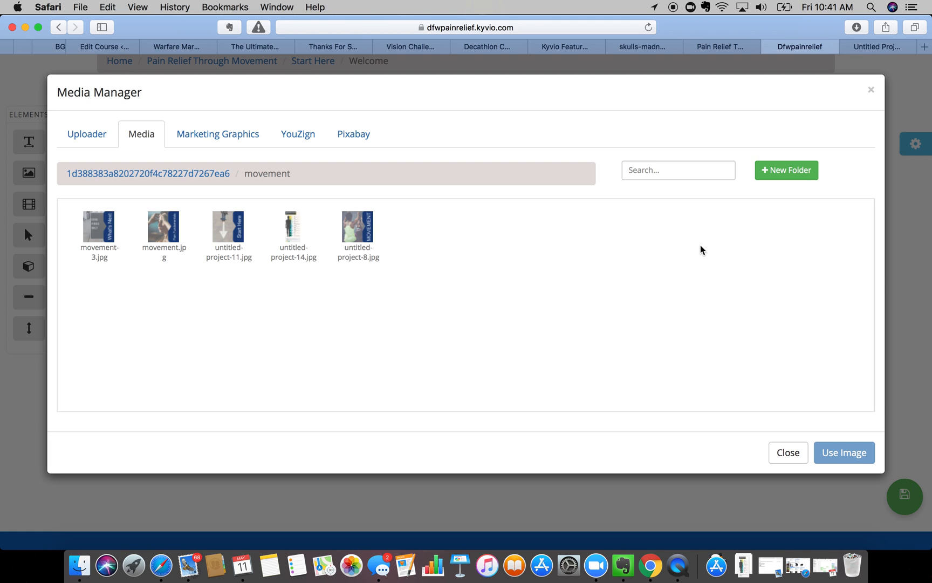
left_click(302, 223)
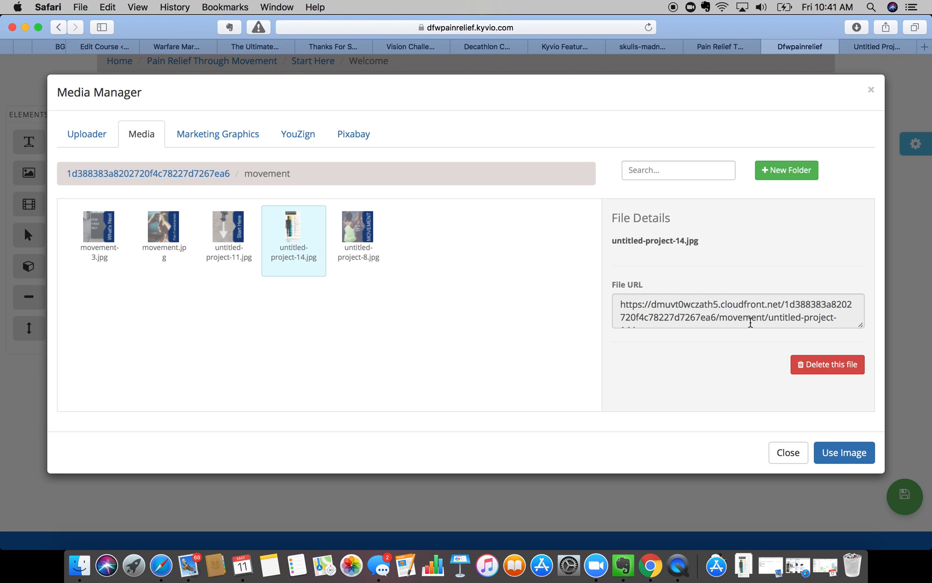
left_click(836, 455)
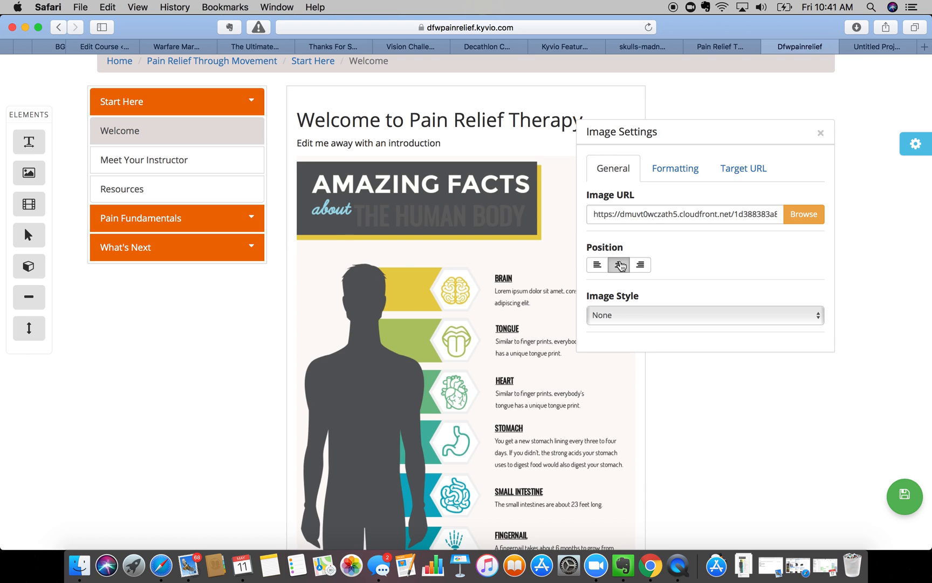
- Try the Rounded image style on the infographic, then set it back to None
left_click(623, 311)
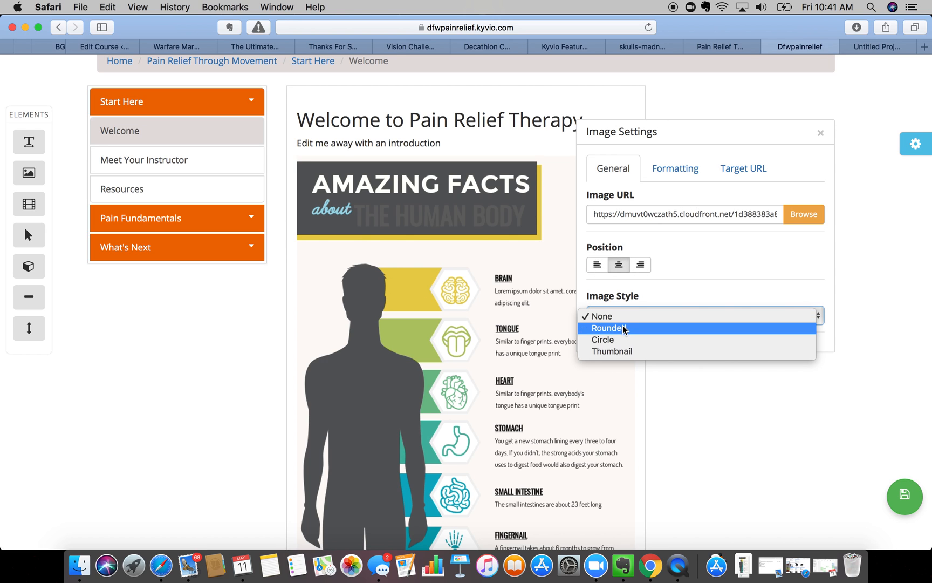
left_click(621, 327)
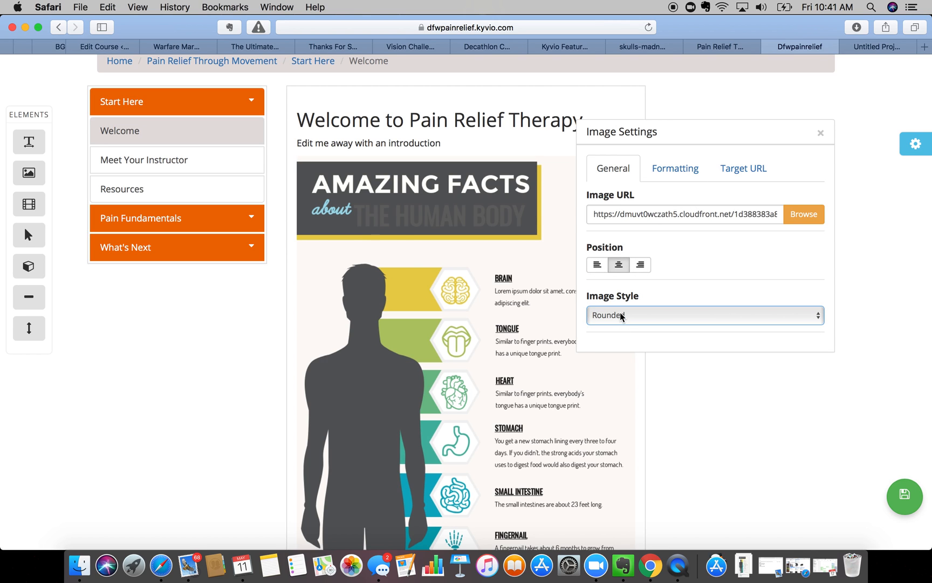
left_click(620, 315)
left_click(616, 301)
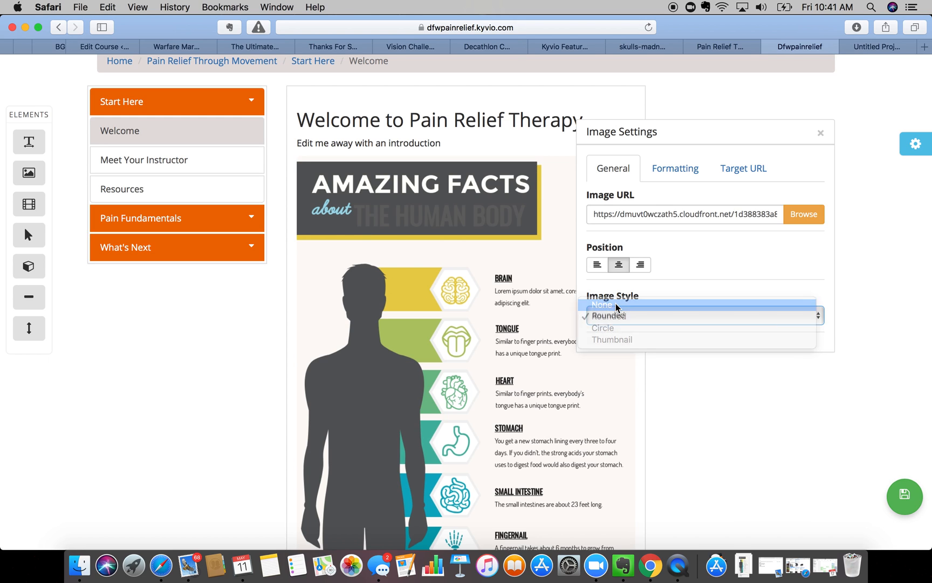
- Set the infographic's top margin to 10 and show its Target URL settings
left_click(670, 171)
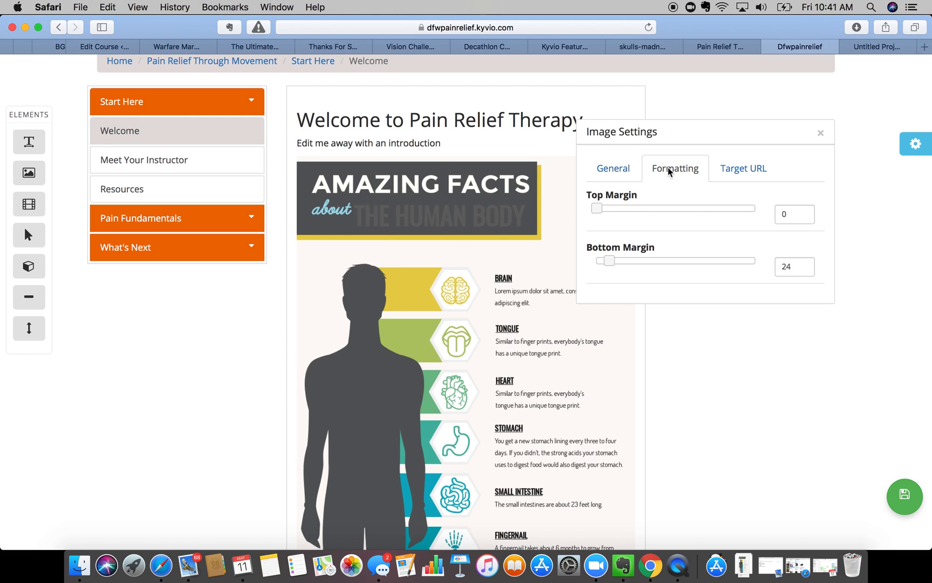
mouse_move(598, 208)
left_mouse_down()
mouse_move(686, 208)
mouse_move(603, 208)
left_mouse_up()
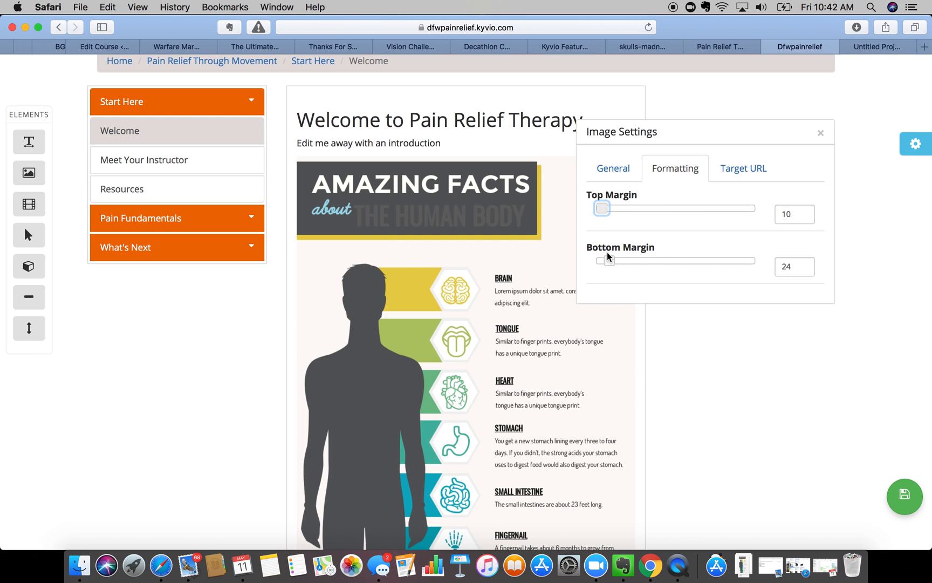
left_click(753, 167)
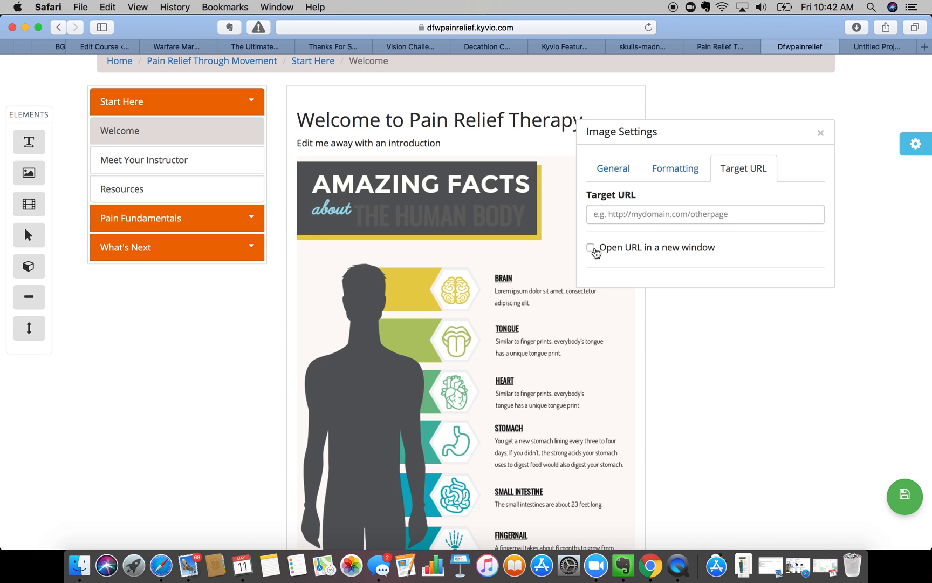
- Close the image settings and scroll through the full 'Amazing Facts about the Human Body' infographic
left_click(822, 135)
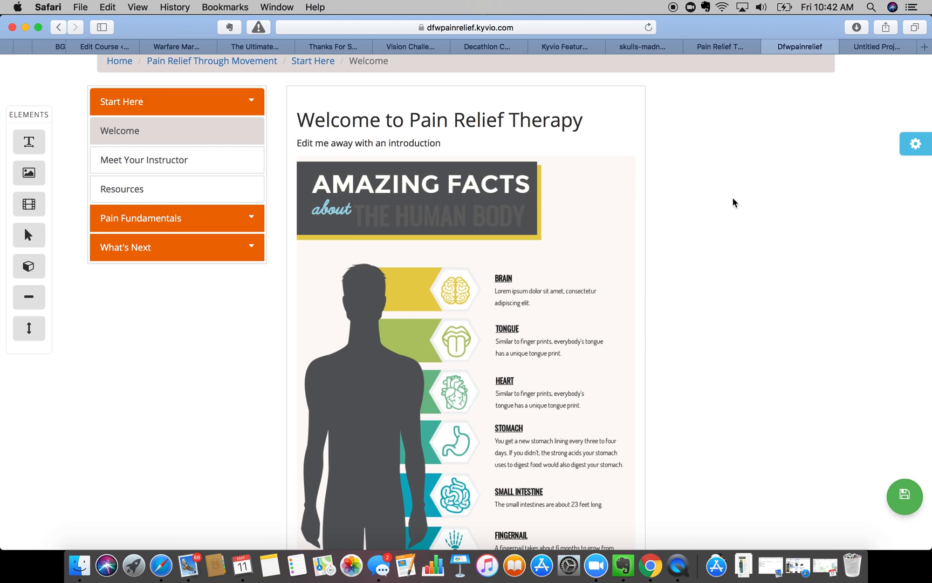
scroll(733, 200, "up", 3)
scroll(703, 261, "down", 1)
scroll(704, 258, "down", 5)
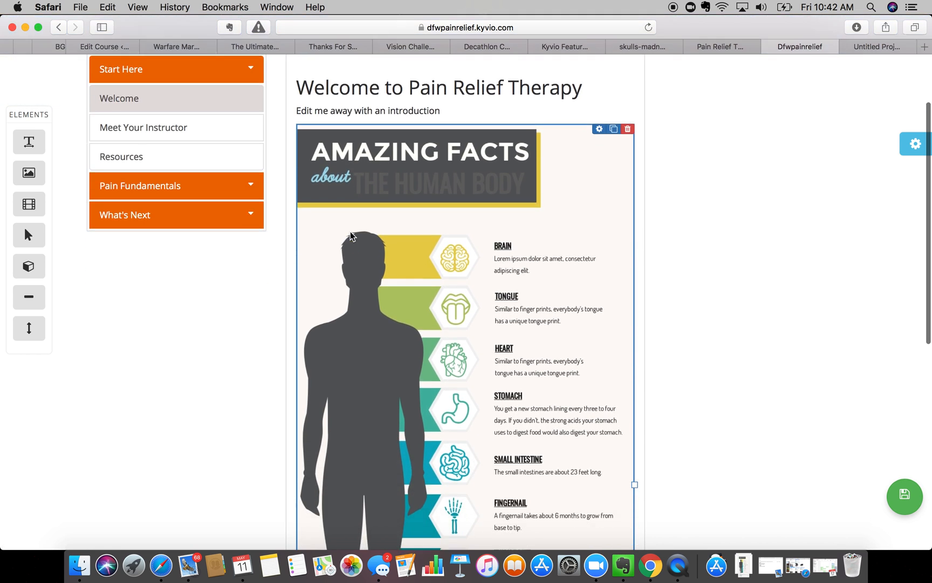
scroll(272, 355, "down", 10)
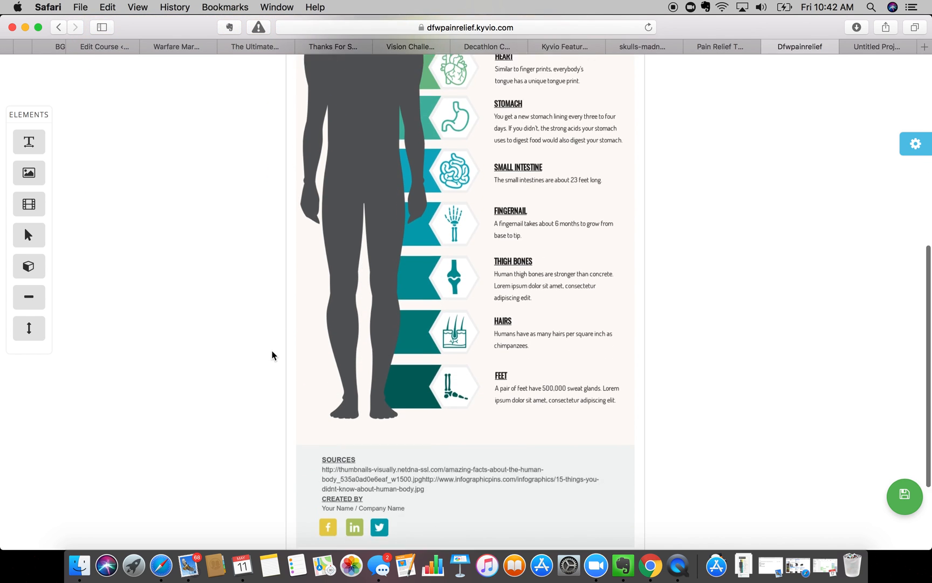
scroll(273, 355, "down", 4)
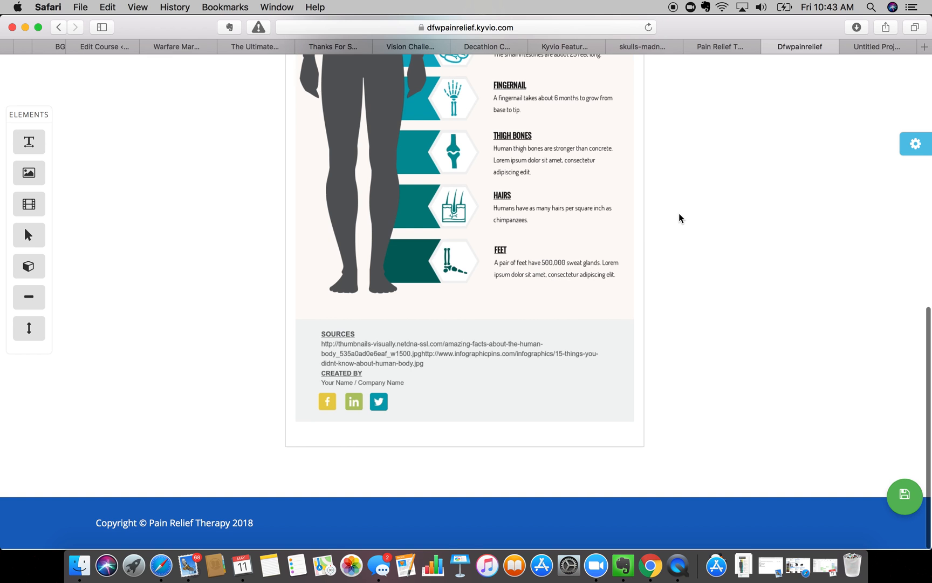
scroll(720, 235, "up", 15)
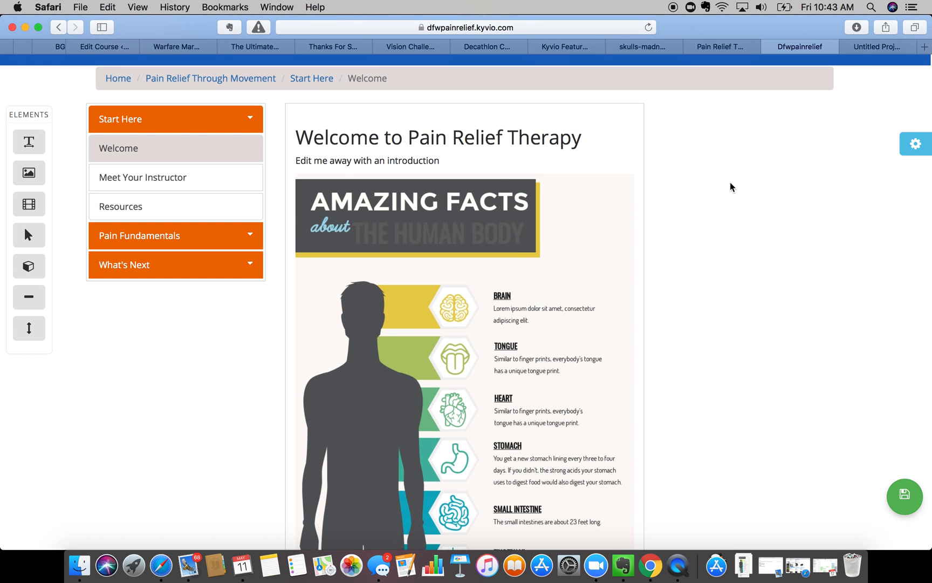
- Leave the untitled Visme project through Back to Dashboard and choose Create New
left_click(878, 42)
left_click(899, 84)
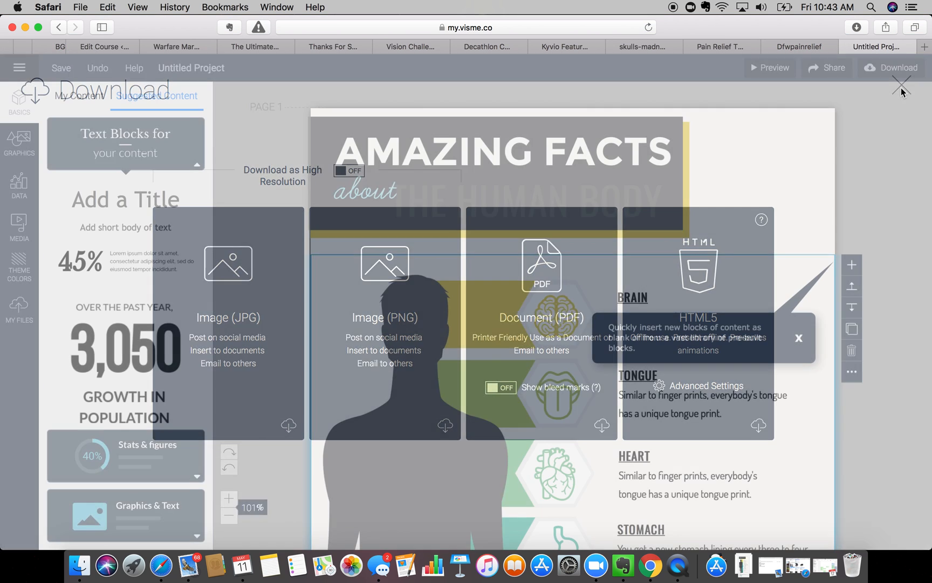
left_click(32, 157)
left_click(19, 102)
scroll(112, 211, "down", 5)
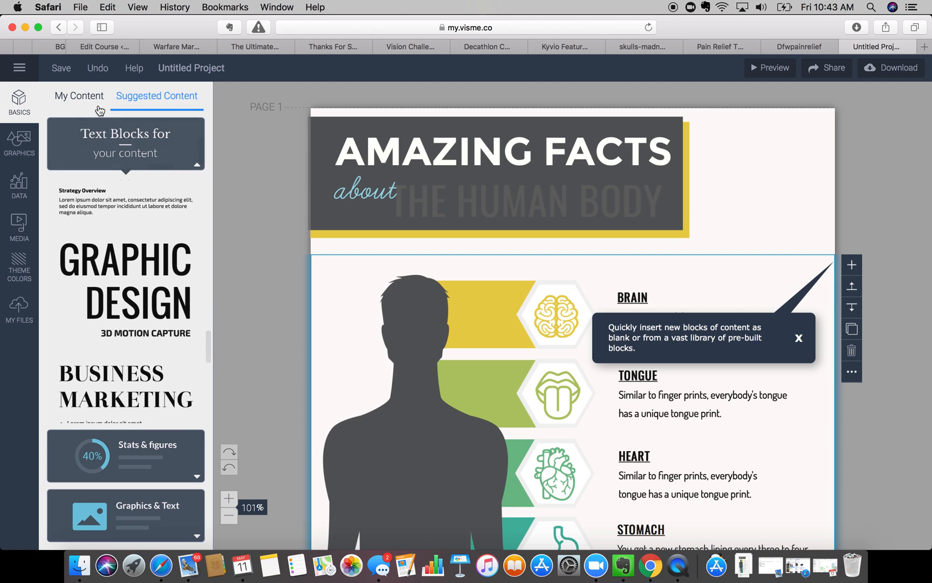
left_click(19, 68)
left_click(38, 209)
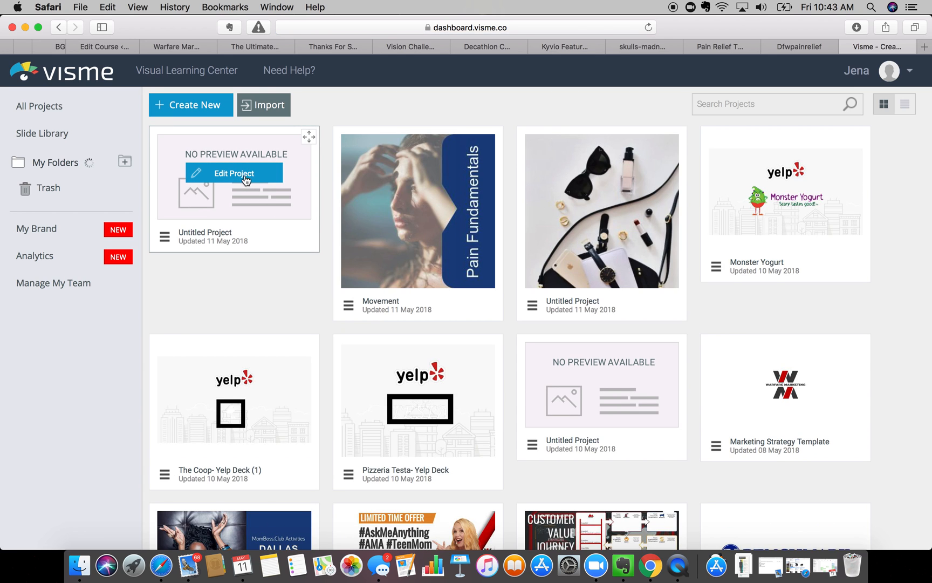
left_click(201, 109)
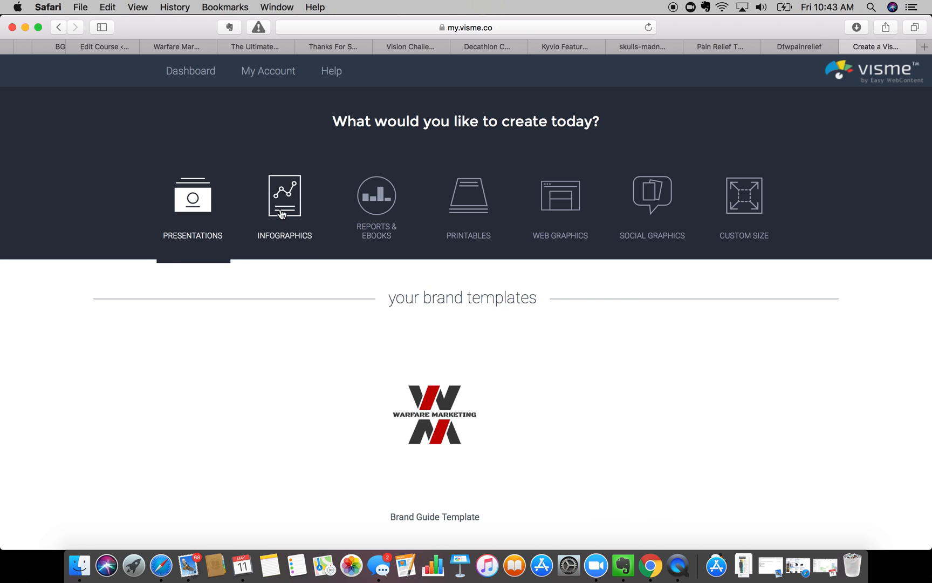
- Choose Infographics and search the templates for 'body'
left_click(281, 214)
scroll(56, 376, "down", 5)
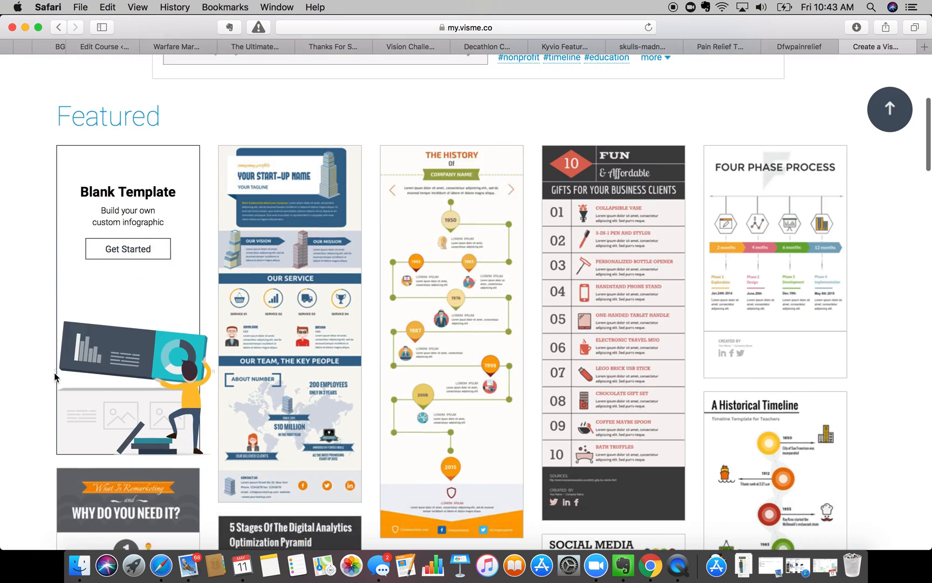
scroll(55, 376, "down", 3)
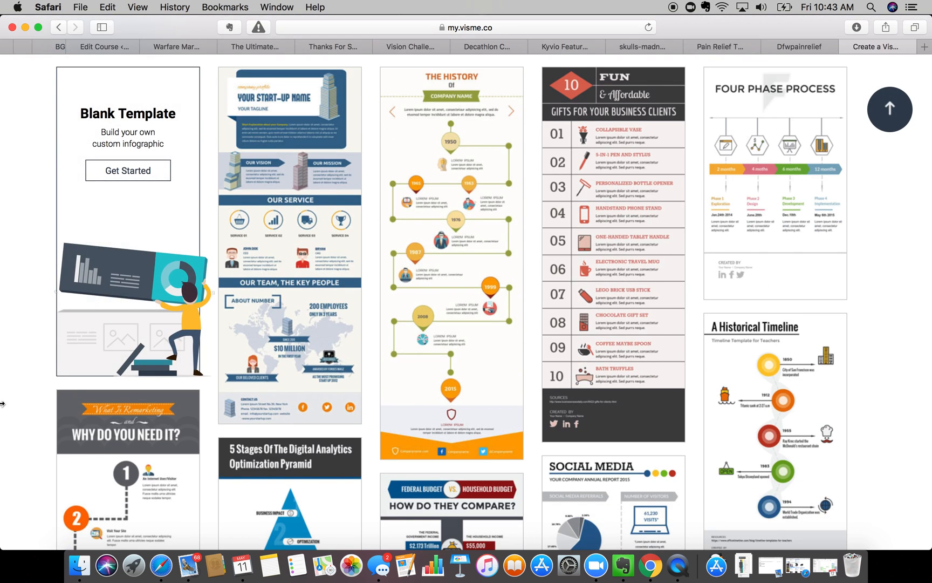
scroll(2, 403, "up", 7)
left_click(223, 160)
type("bod")
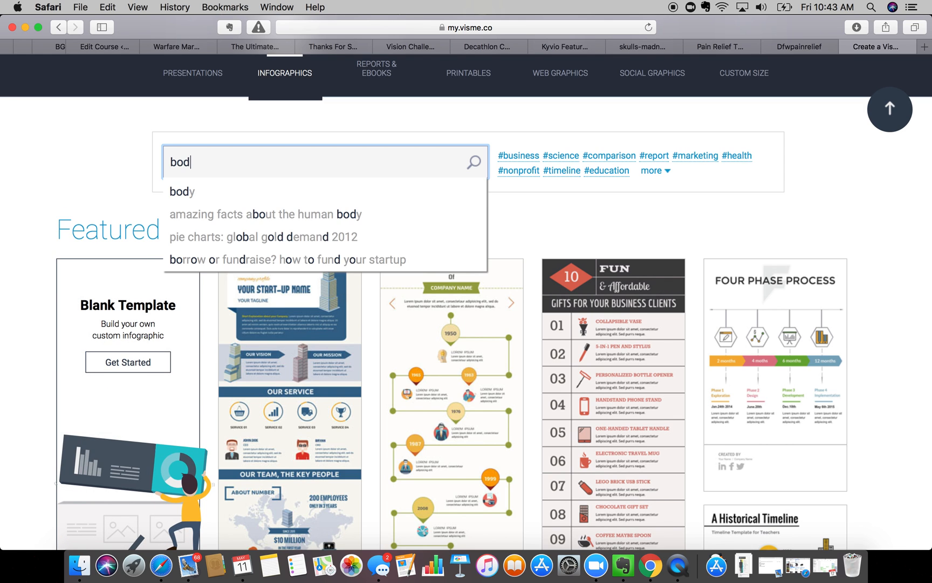
type("y")
key("Return")
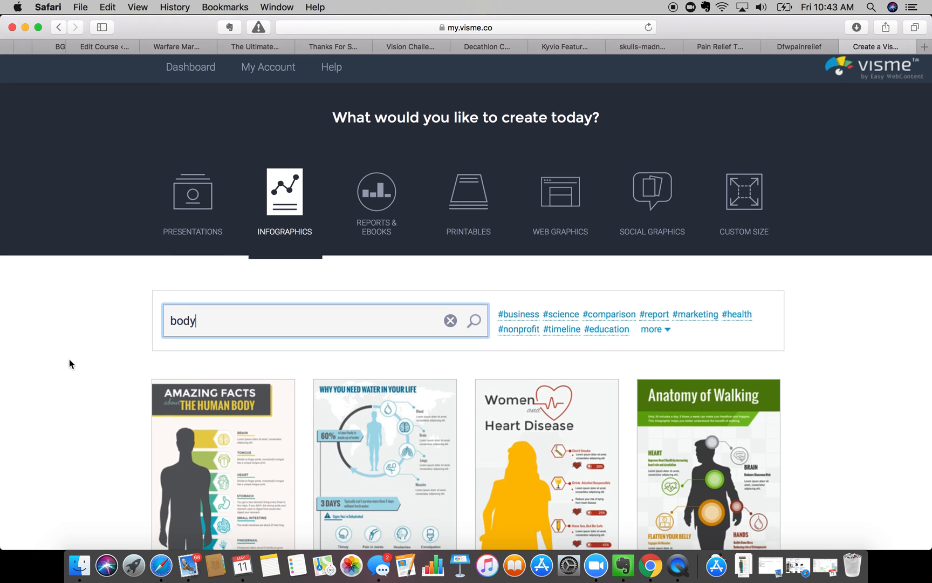
scroll(69, 360, "down", 6)
scroll(69, 360, "down", 1)
scroll(69, 359, "down", 3)
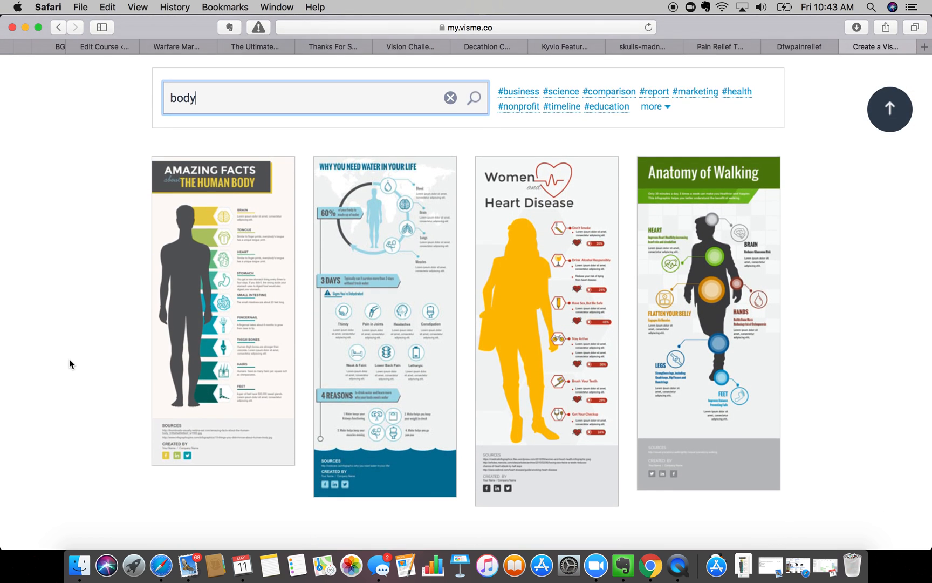
scroll(76, 313, "down", 1)
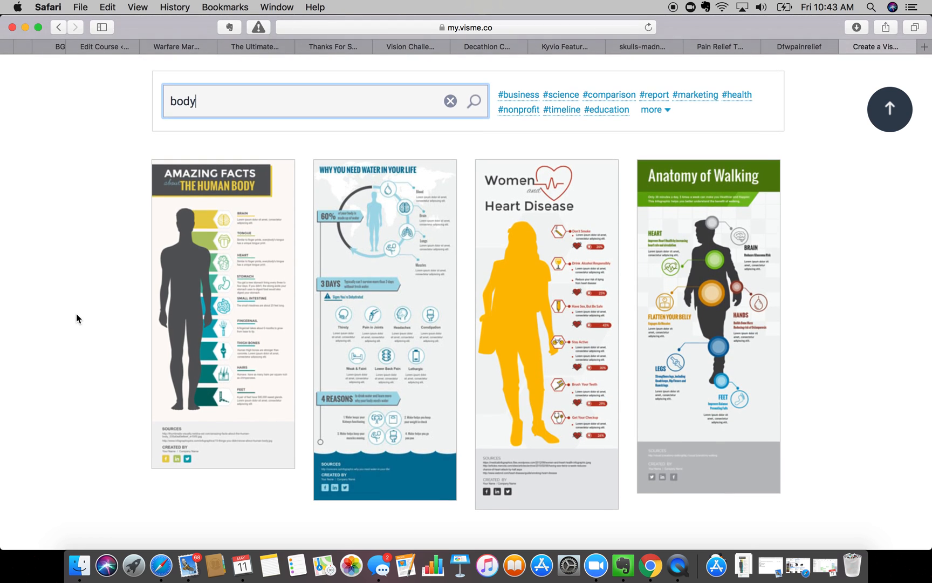
right_click(76, 316)
- Replace the search with 'resume' and browse the resume template results
left_click(207, 102)
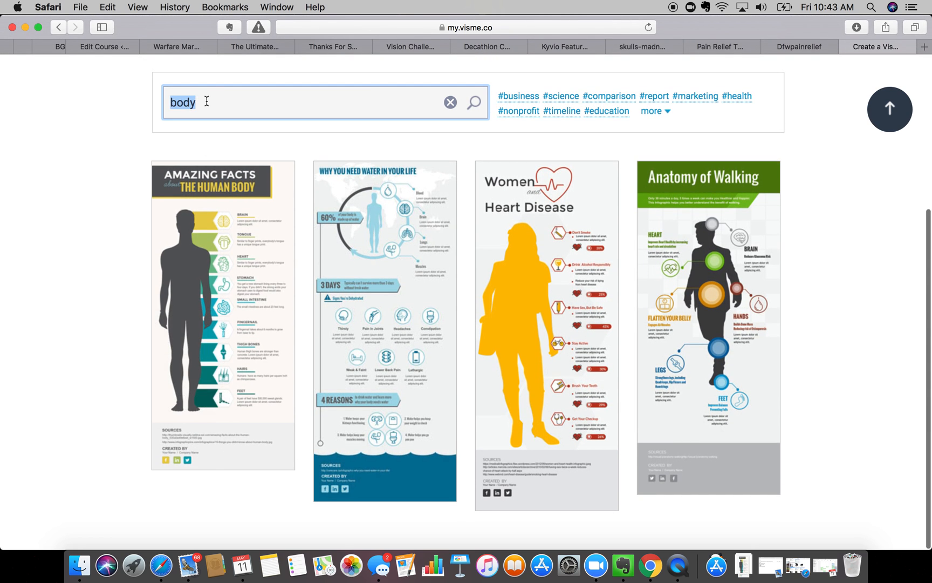
type("resume")
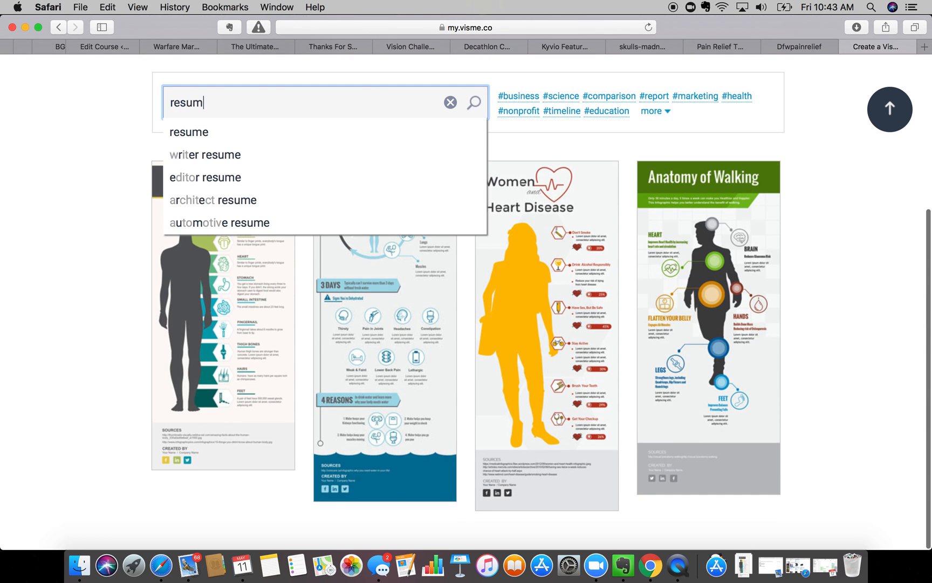
key("Return")
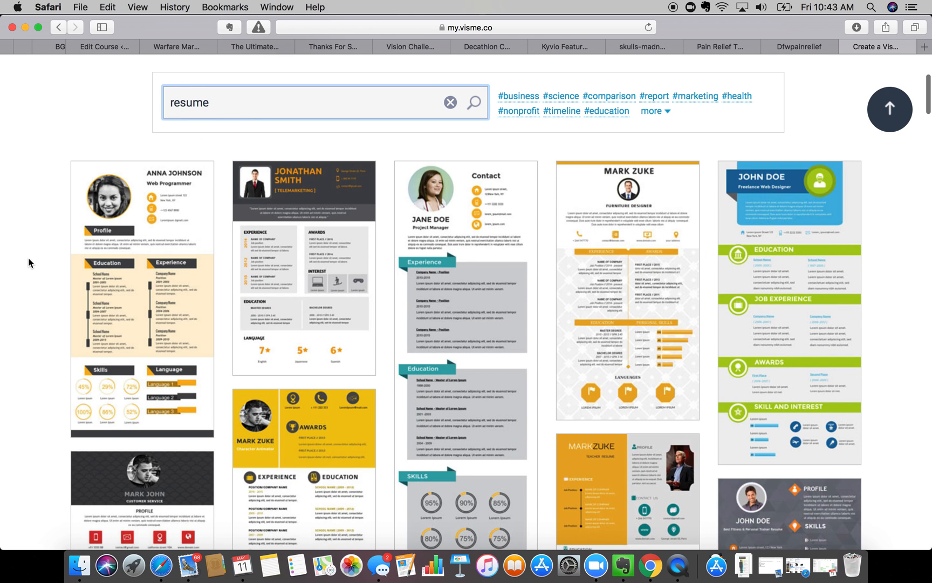
scroll(28, 257, "down", 10)
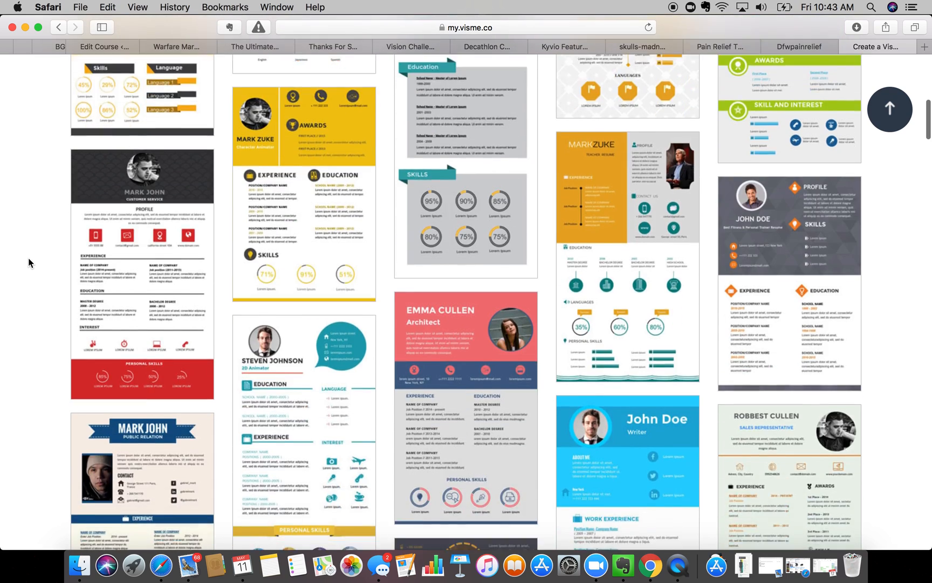
scroll(28, 257, "down", 20)
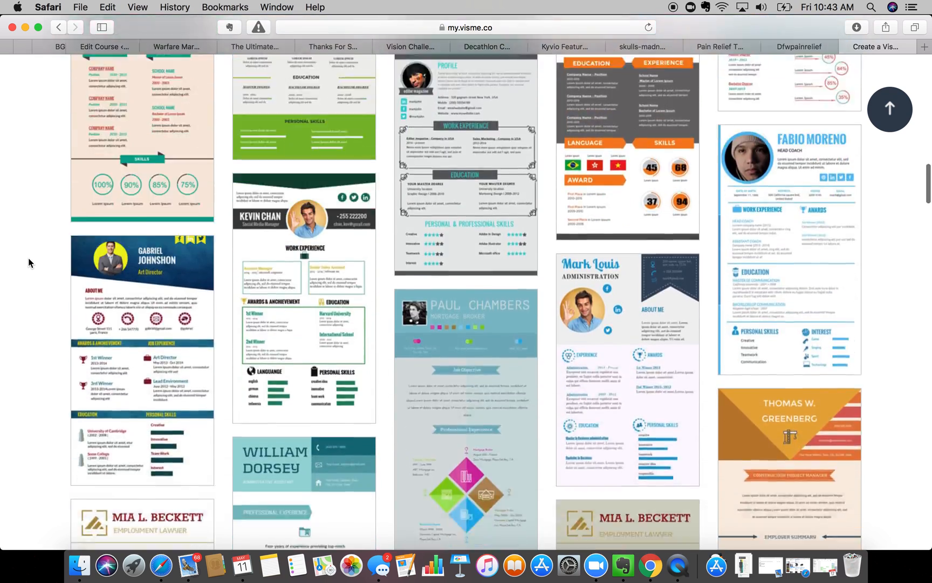
scroll(28, 259, "down", 15)
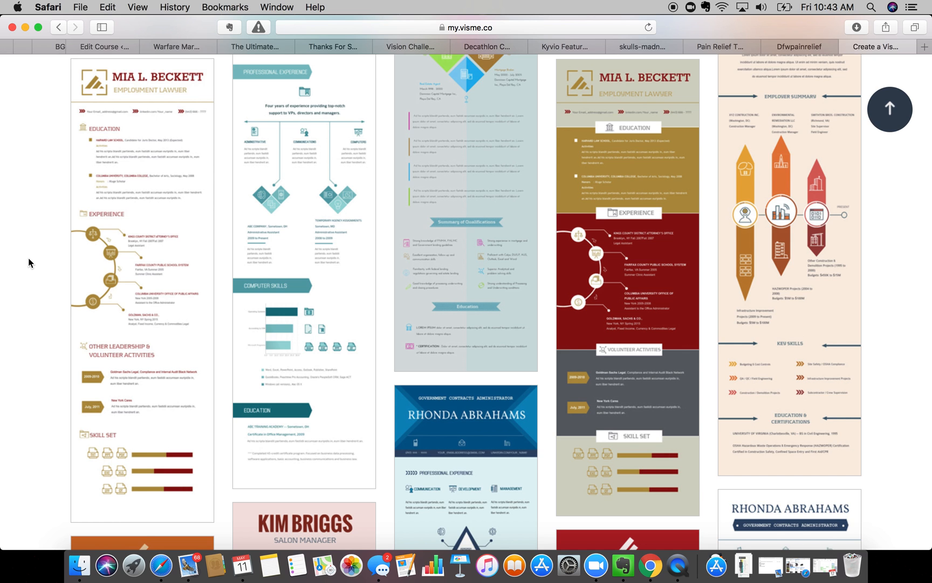
scroll(28, 257, "down", 20)
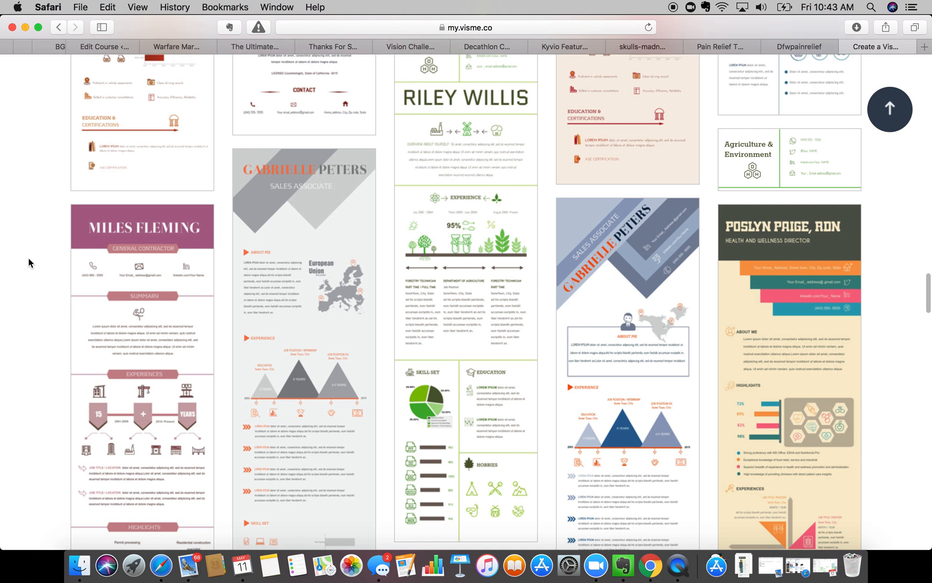
scroll(28, 263, "up", 20)
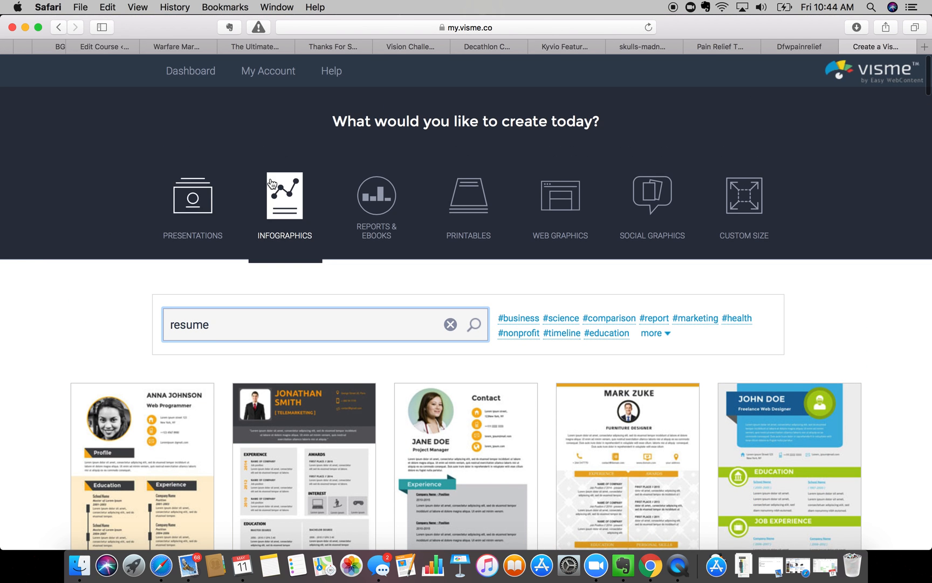
- Search the infographic templates for 'social' and browse results like Social Media Marketer
double_click(238, 326)
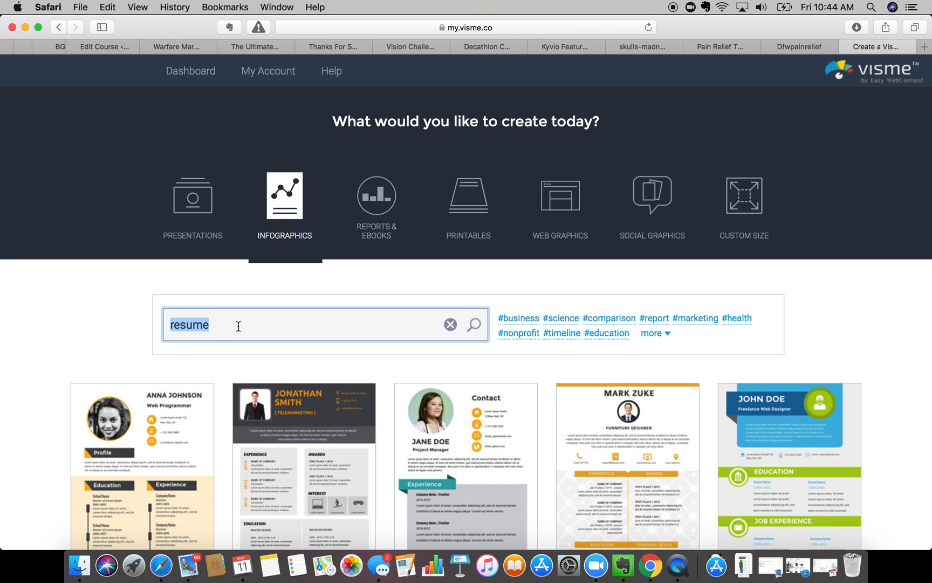
type("social")
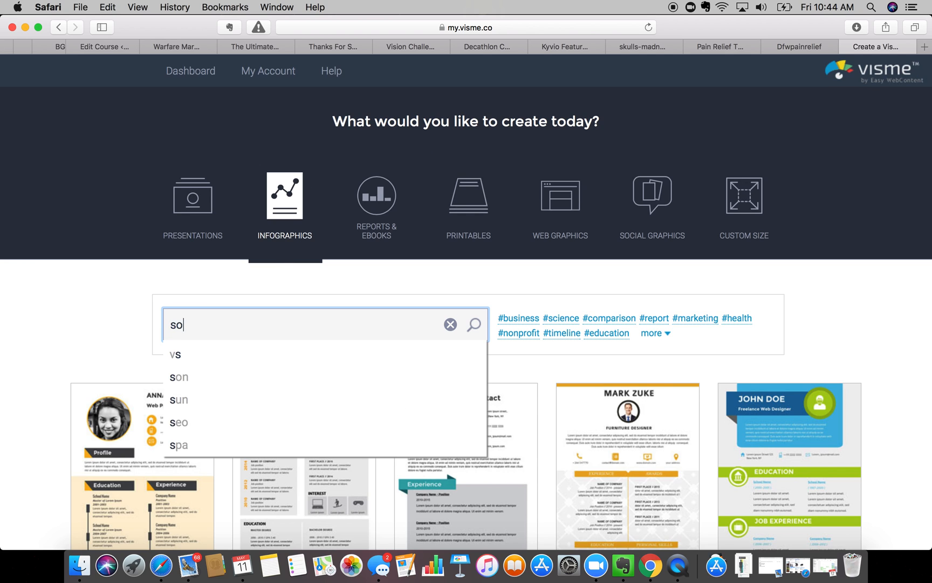
key("Return")
scroll(29, 391, "down", 10)
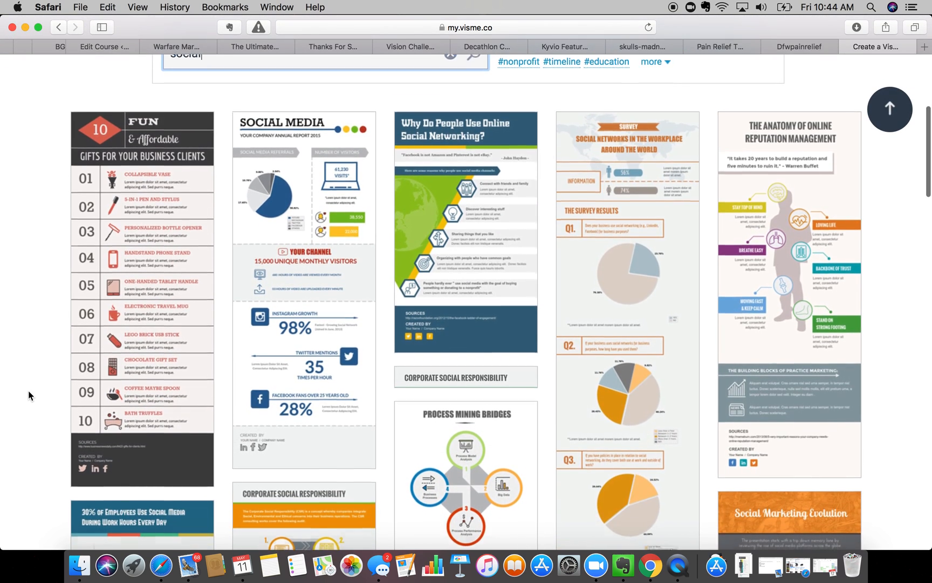
scroll(28, 391, "down", 15)
scroll(28, 391, "down", 5)
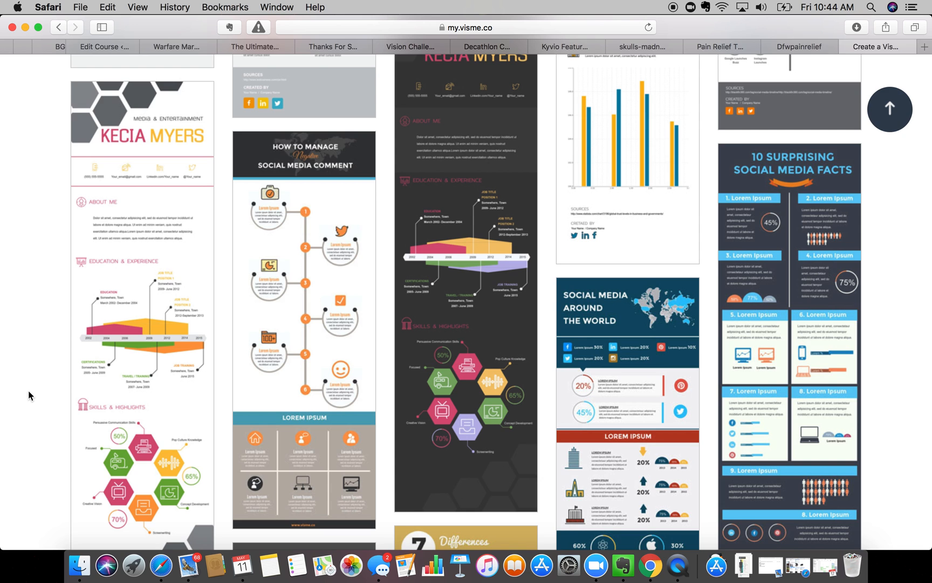
scroll(29, 391, "down", 18)
scroll(28, 391, "up", 6)
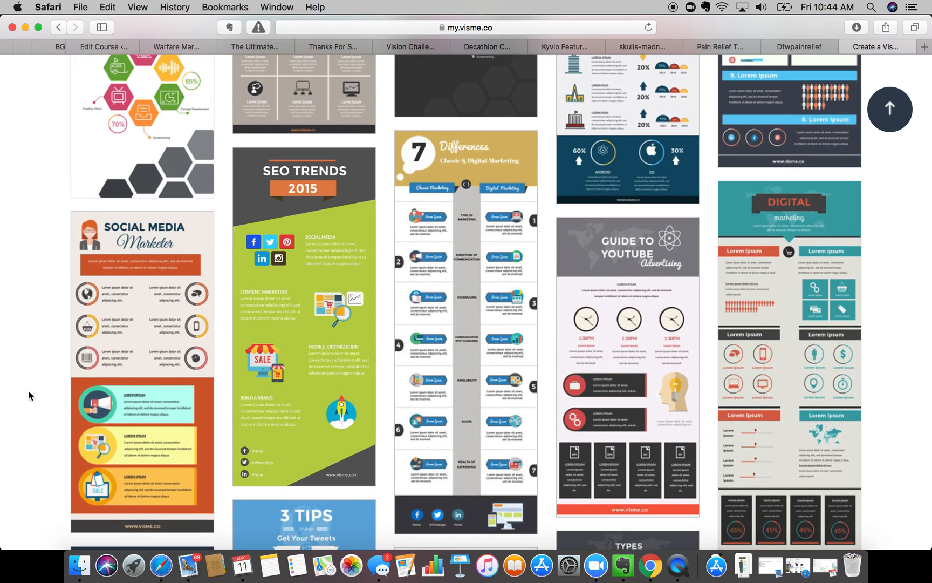
scroll(141, 345, "down", 3)
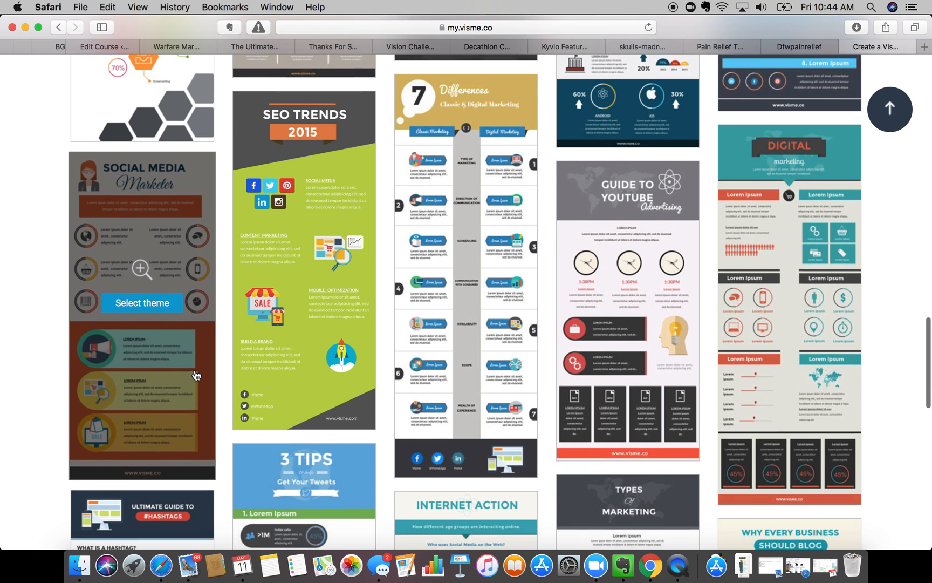
left_click(801, 46)
- Save the Welcome page and add a video block below the infographic's sources
scroll(708, 184, "up", 2)
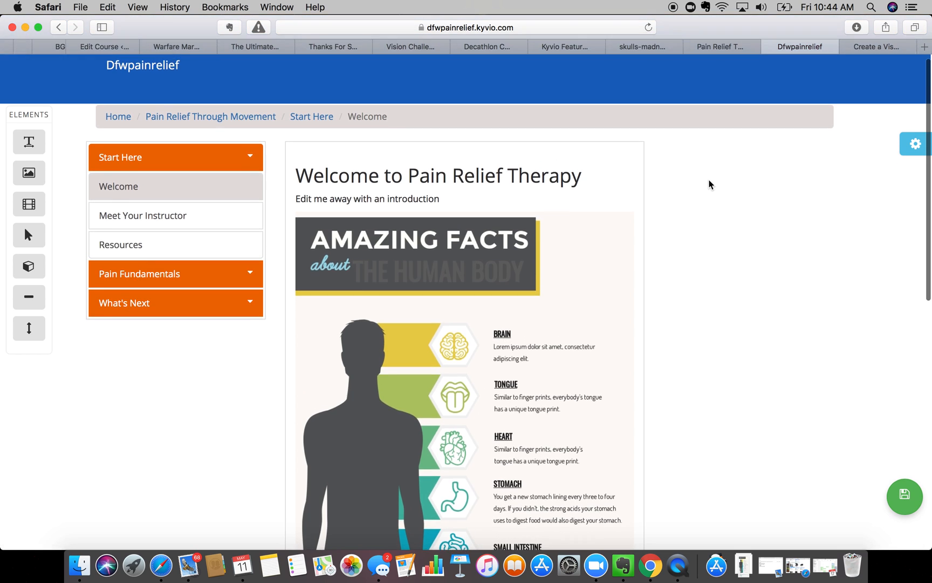
left_click(909, 503)
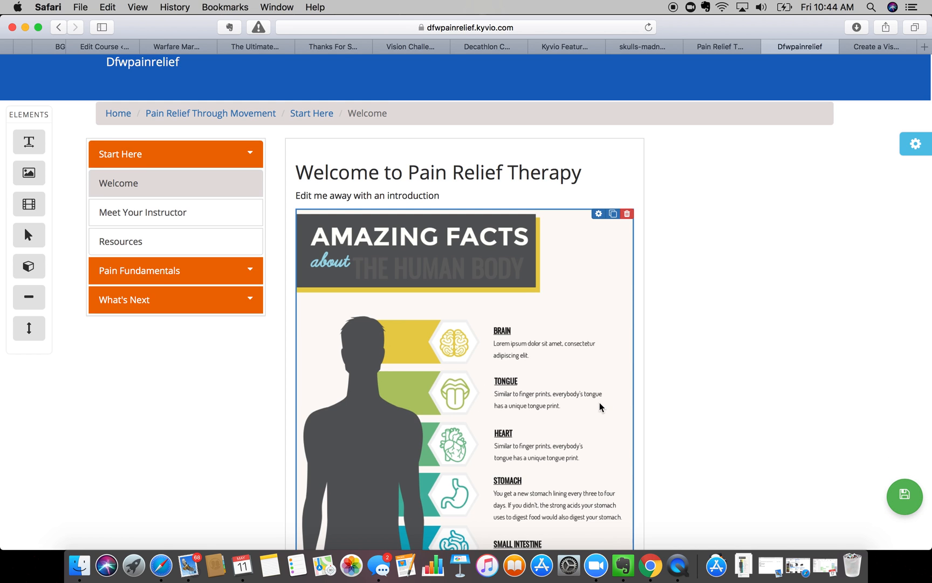
scroll(540, 400, "down", 10)
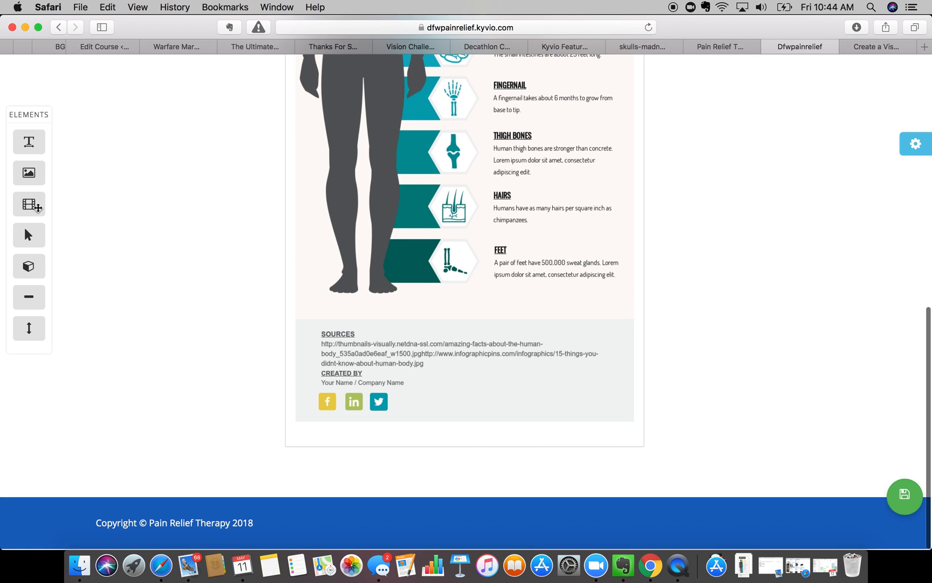
left_click_drag(29, 204, 348, 435)
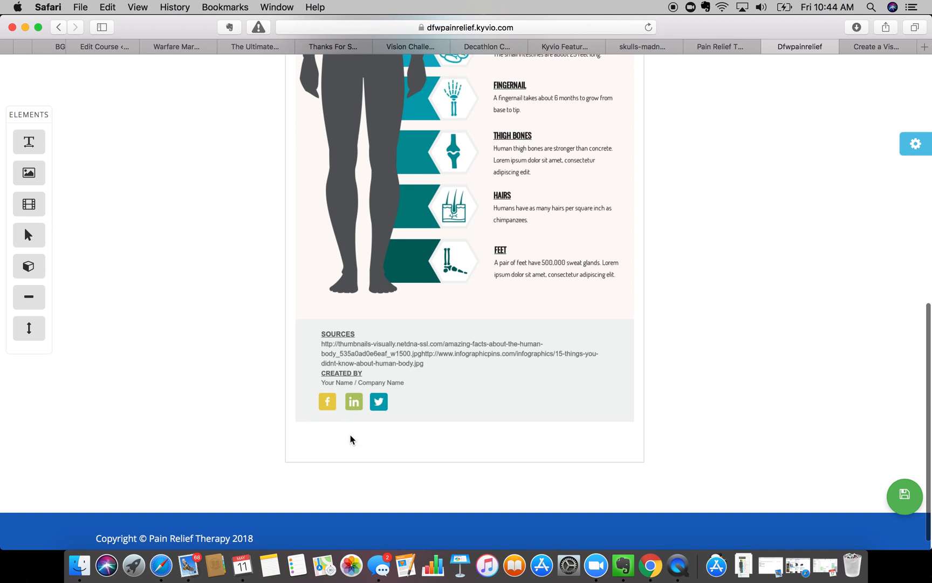
- Load YouTube in the other browser tab
left_click(885, 48)
left_click(575, 31)
key("BackSpace")
type("youtube")
key("Return")
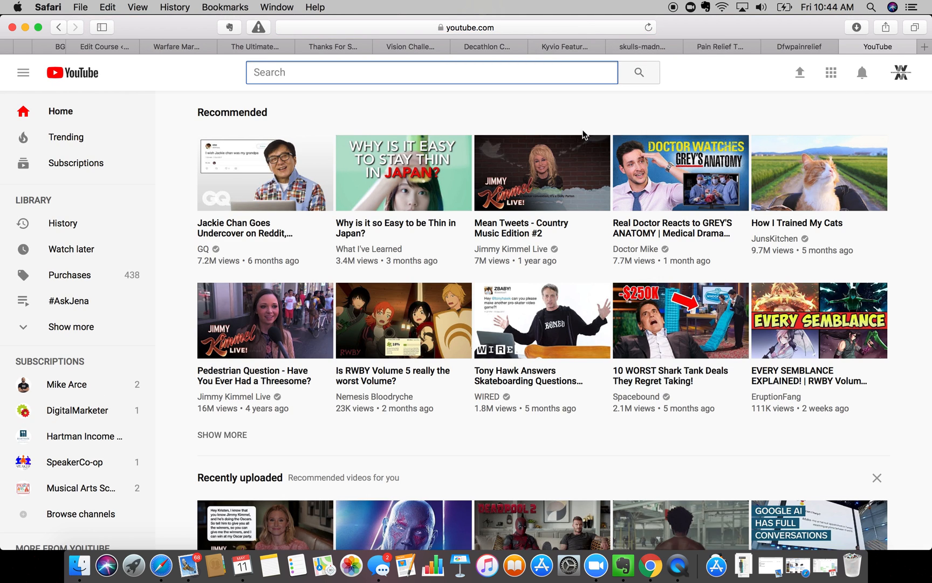
- Open the channel's 'Rocketium Review and Tutorial' video, pause it, and copy its link
left_click(904, 76)
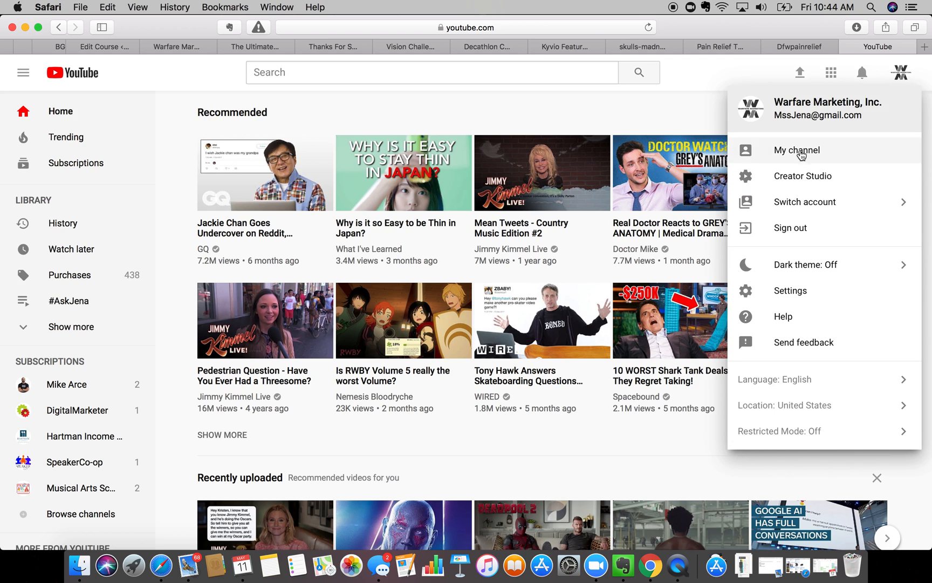
left_click(801, 152)
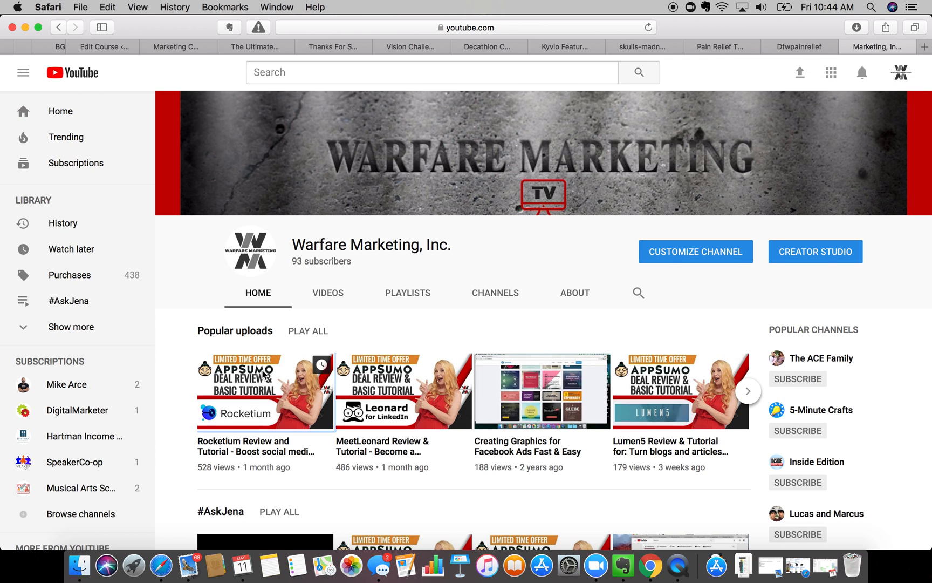
left_click(263, 374)
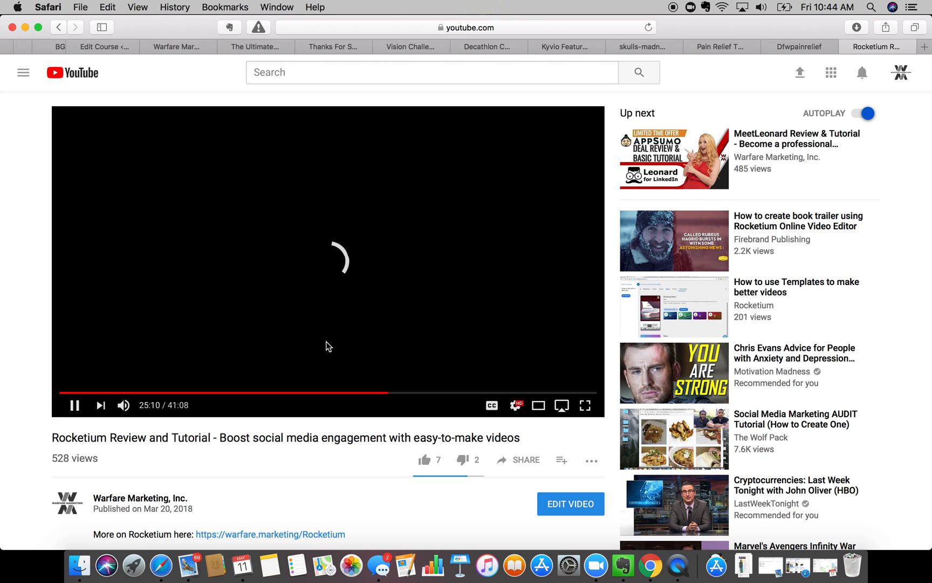
left_click(97, 386)
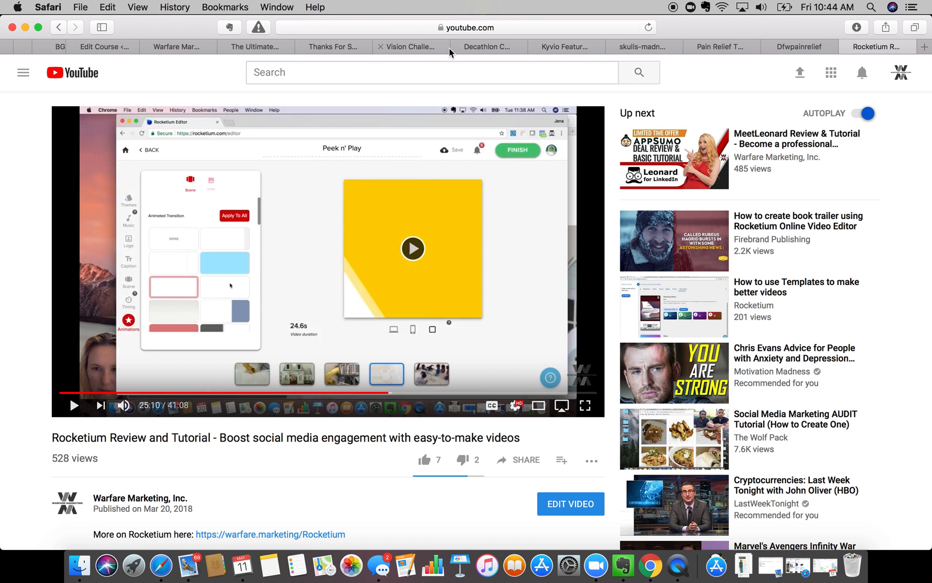
left_click(427, 27)
key("super+c")
- Set the video block to YouTube with the copied Rocketium link, keeping width 720
left_click(797, 47)
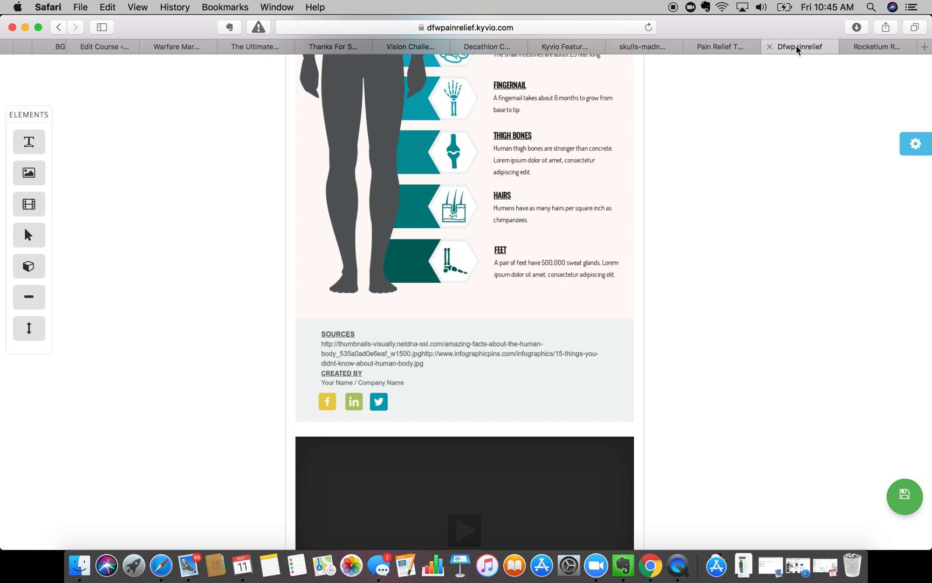
scroll(445, 305, "down", 5)
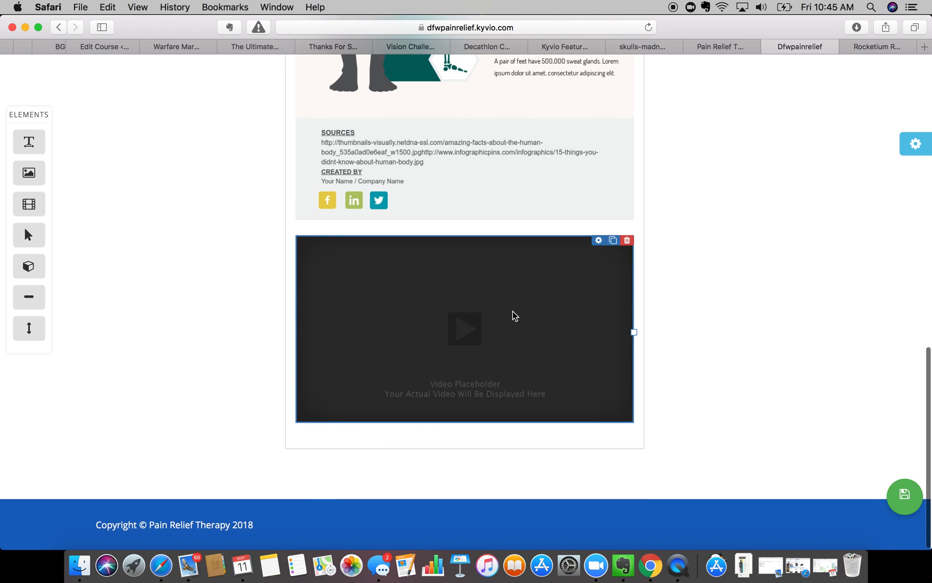
left_click(598, 240)
left_click(626, 219)
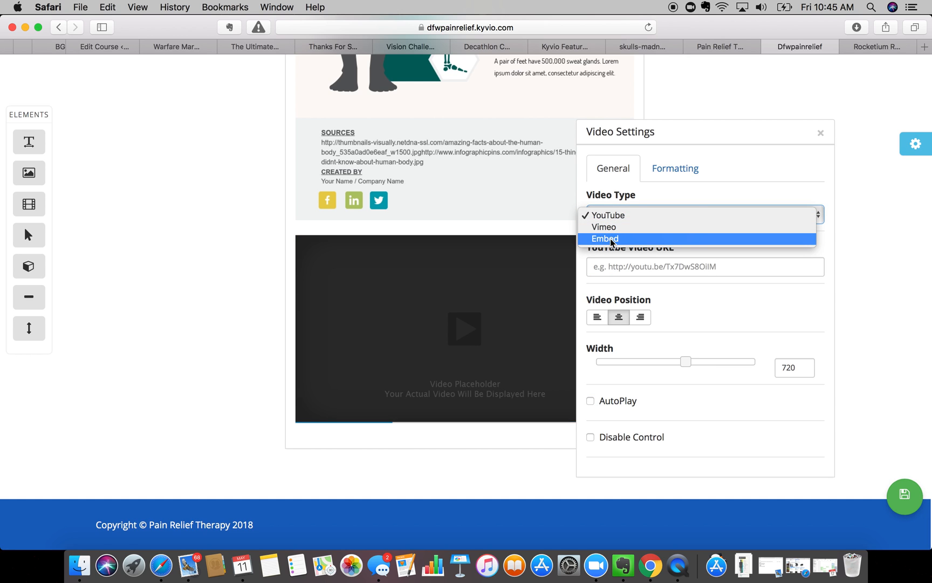
left_click(626, 214)
left_click(614, 274)
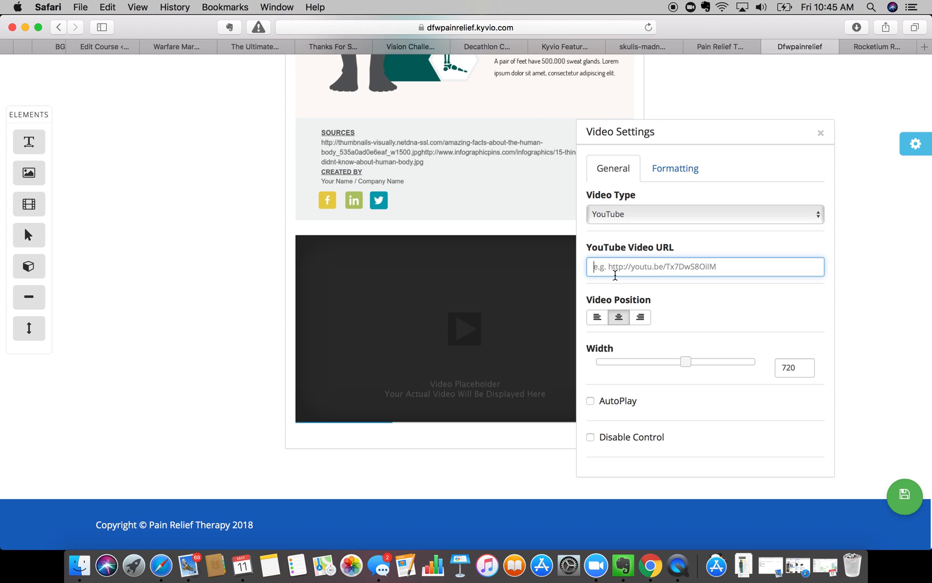
key("super+v")
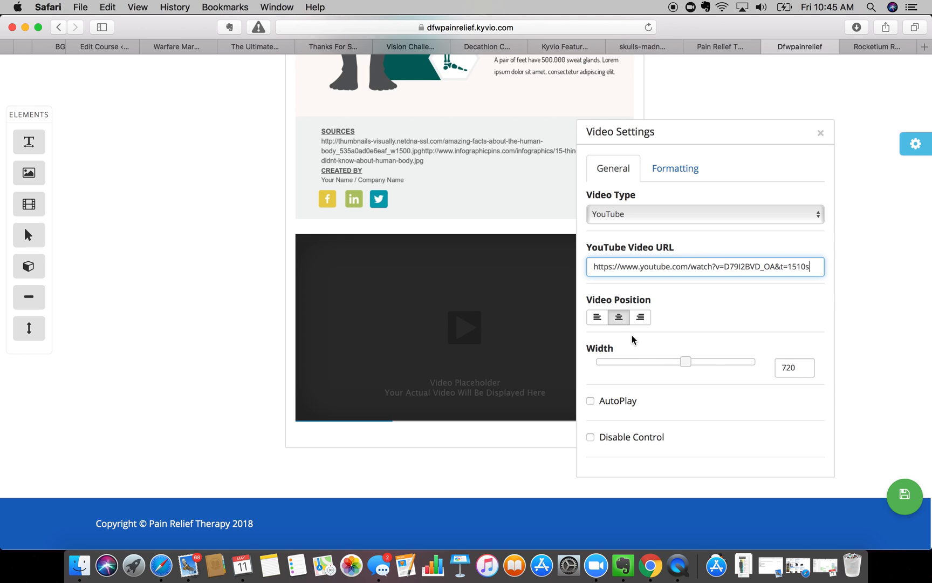
left_click(686, 360)
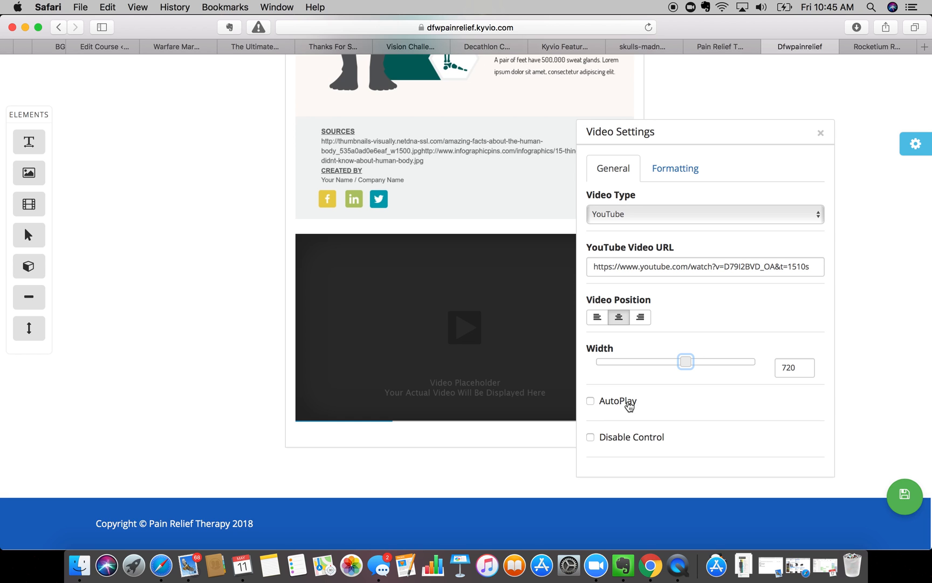
- Review the video's controls and margin settings, then save the page
scroll(629, 406, "up", 15)
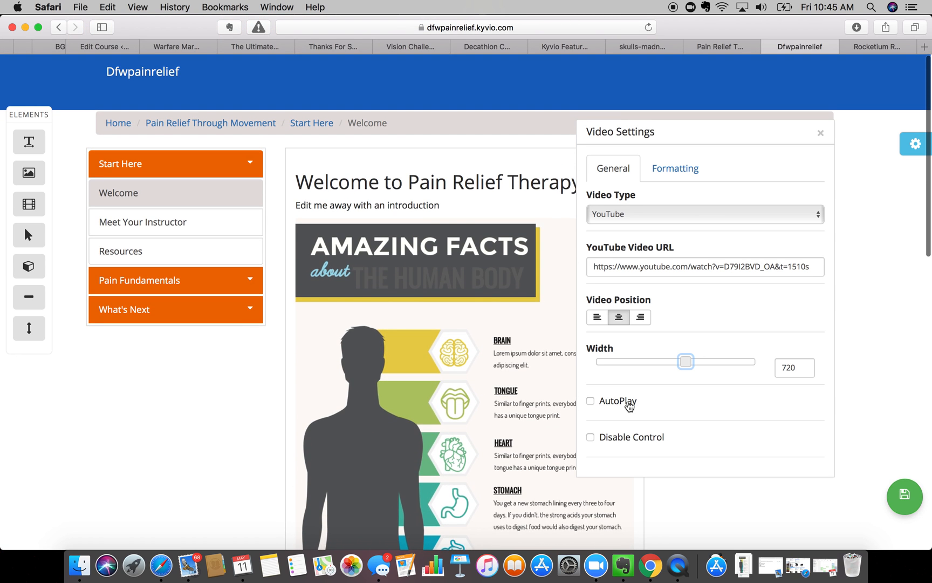
scroll(628, 405, "down", 10)
left_click(590, 438)
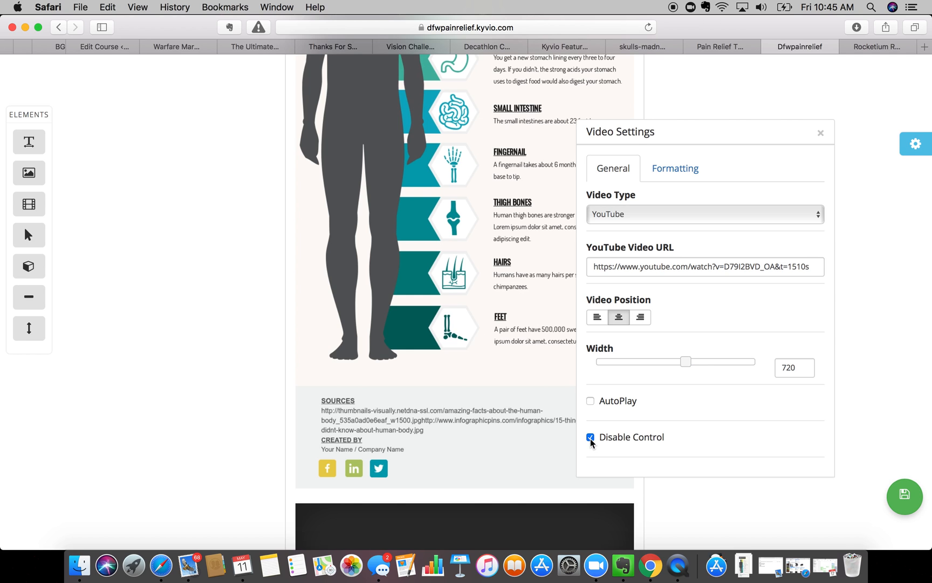
scroll(641, 410, "up", 2)
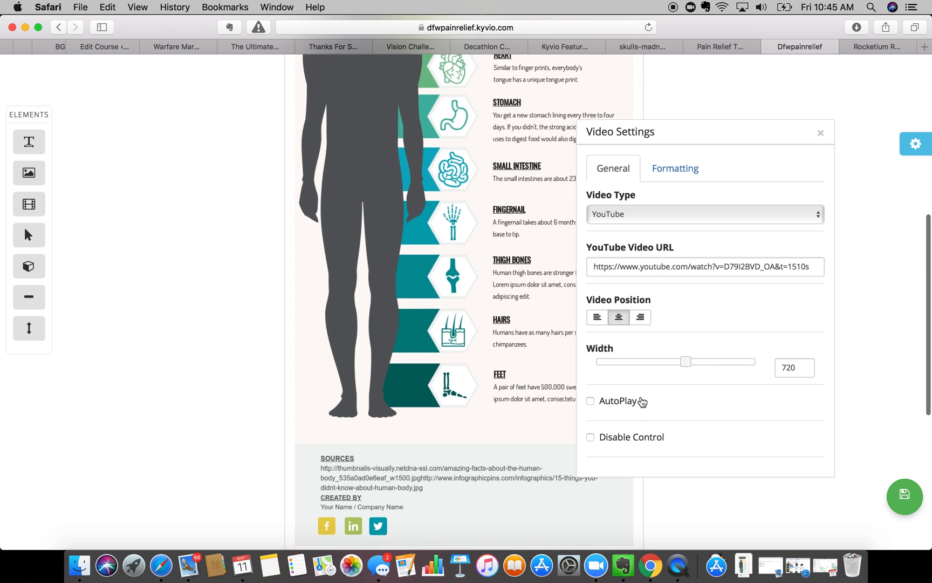
left_click(676, 168)
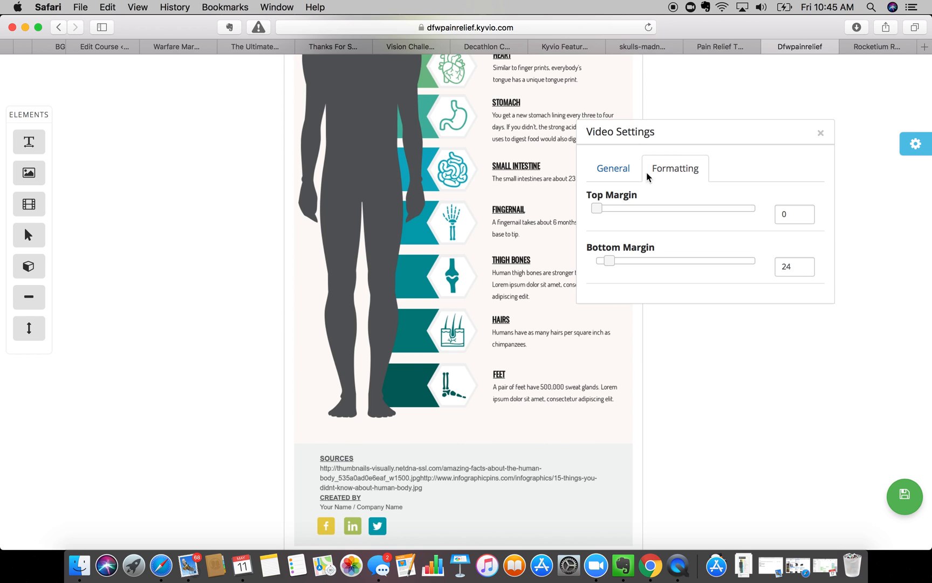
left_click(613, 169)
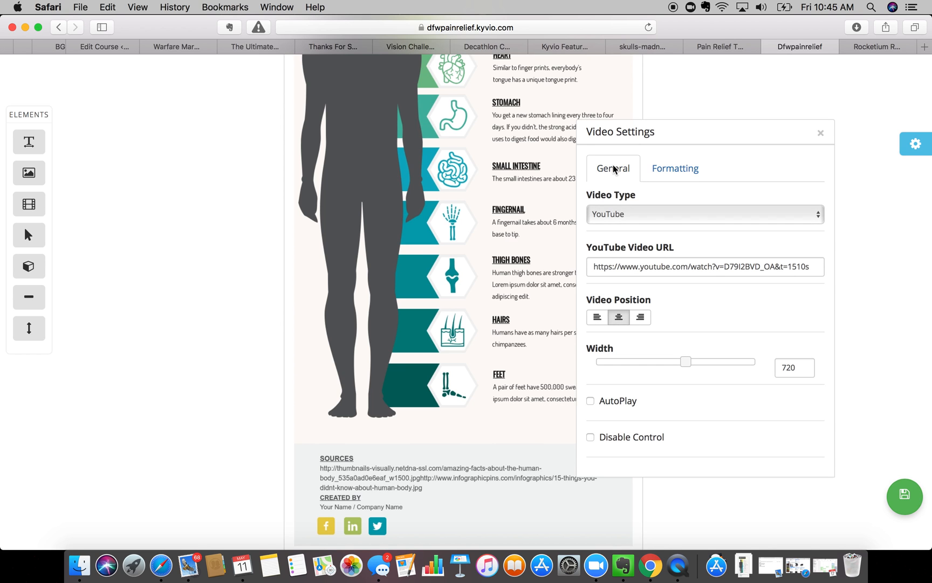
scroll(613, 251, "down", 6)
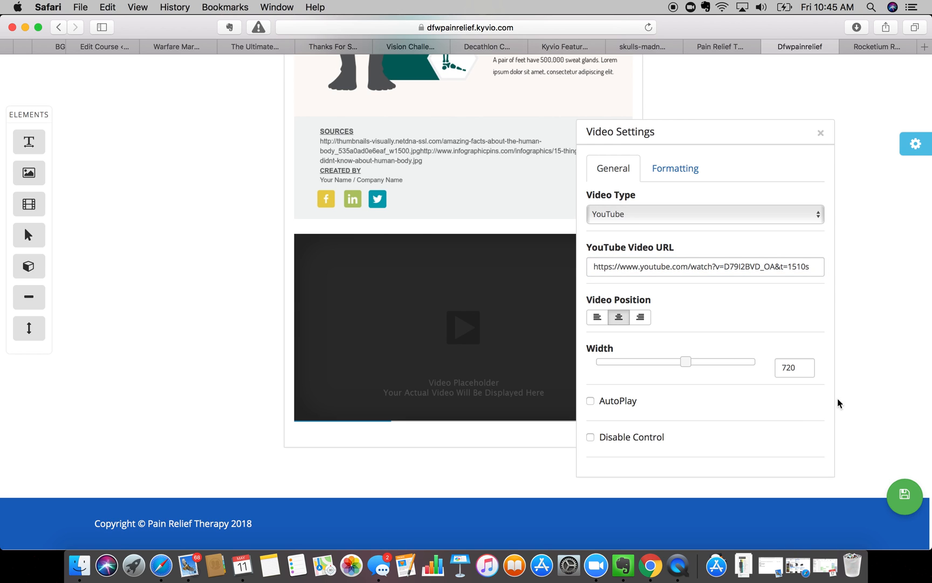
left_click(902, 498)
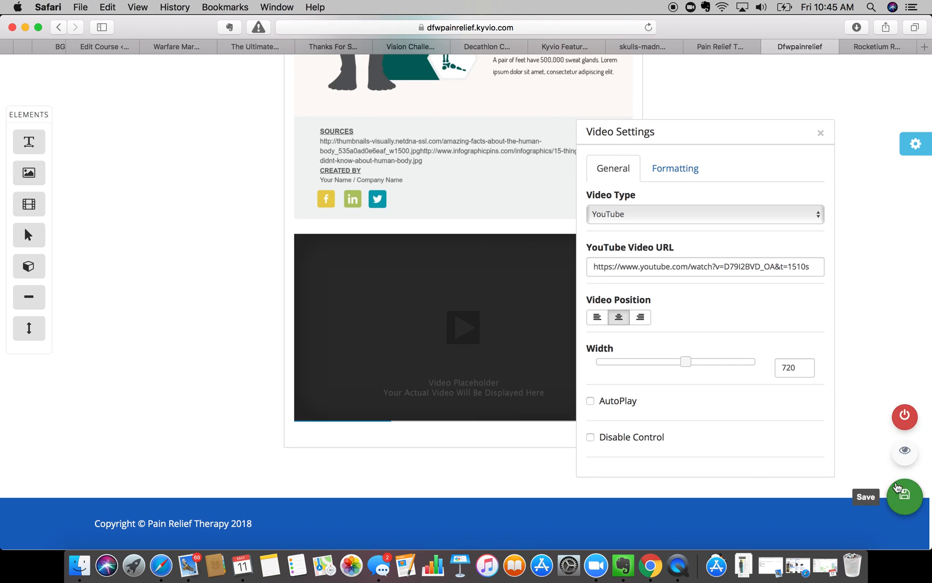
left_click(820, 132)
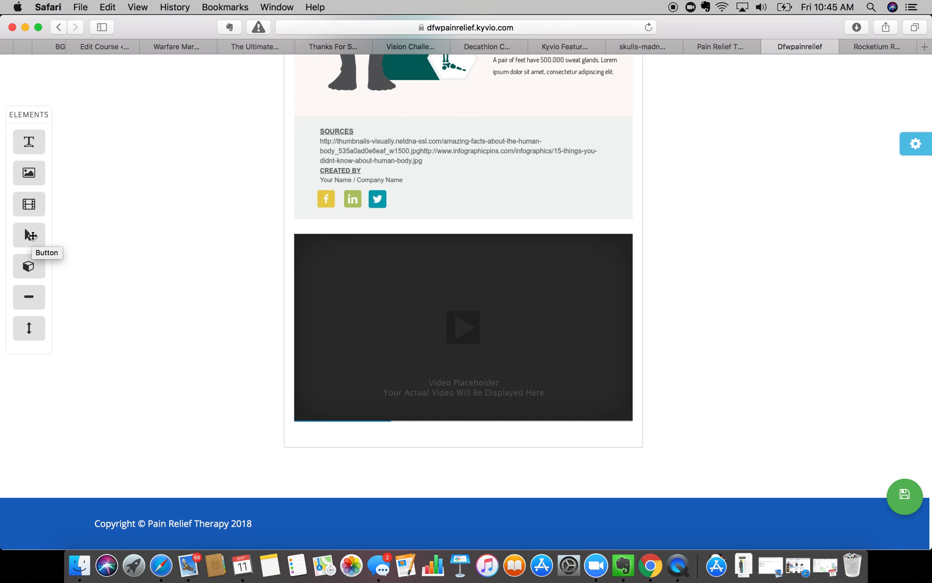
- Add a Click Me button below the video and try C70000 red for its text
left_click_drag(30, 235, 458, 459)
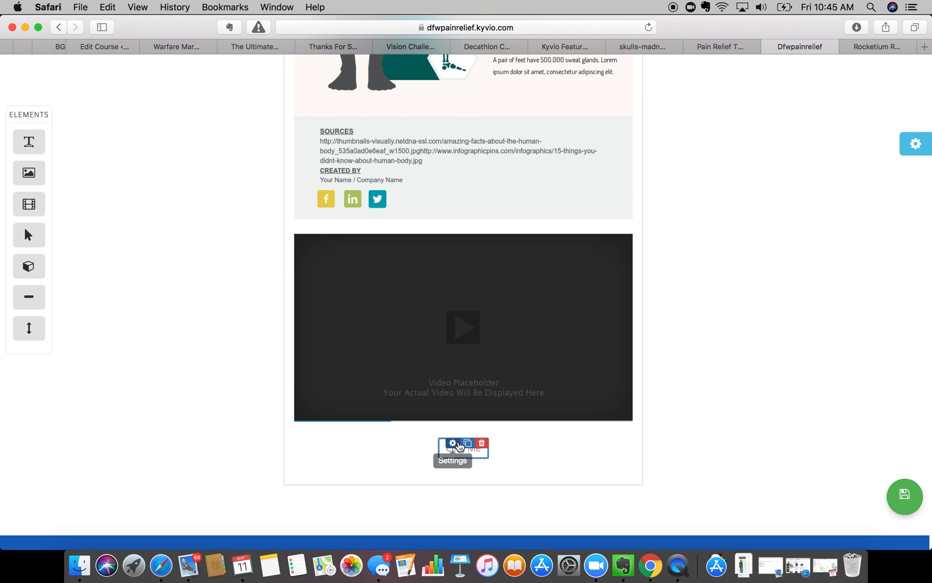
left_click(453, 443)
left_click(659, 172)
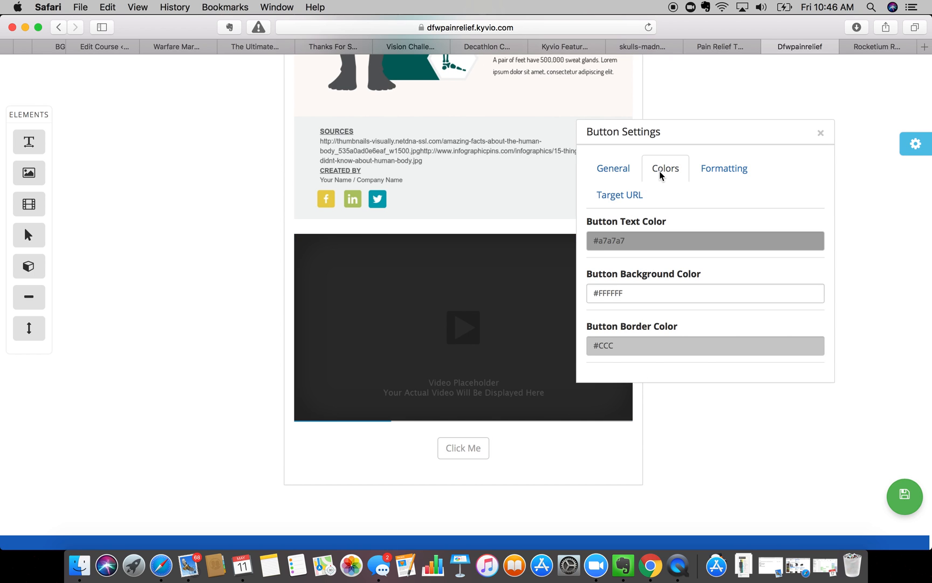
left_click(627, 240)
type("c70")
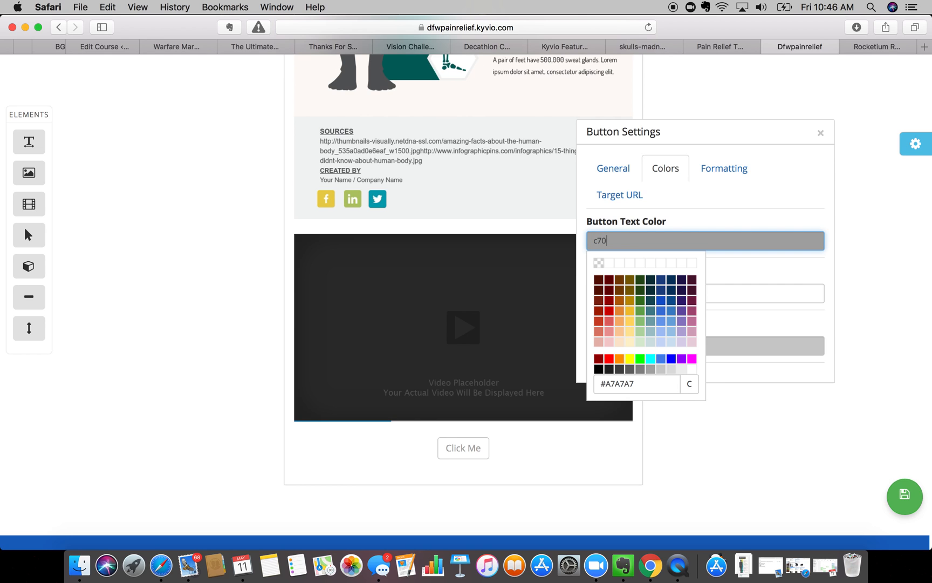
type("000")
left_click(609, 280)
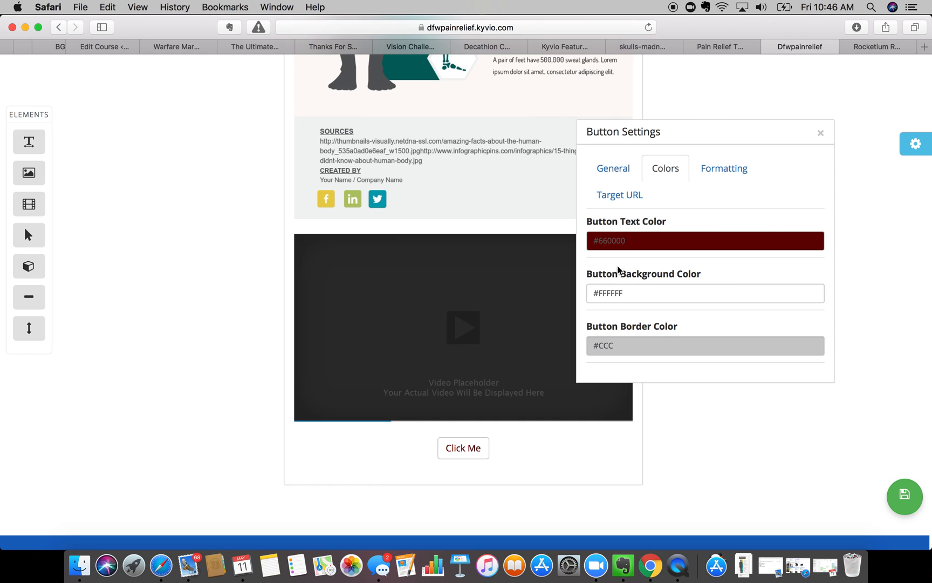
double_click(630, 236)
type("c7")
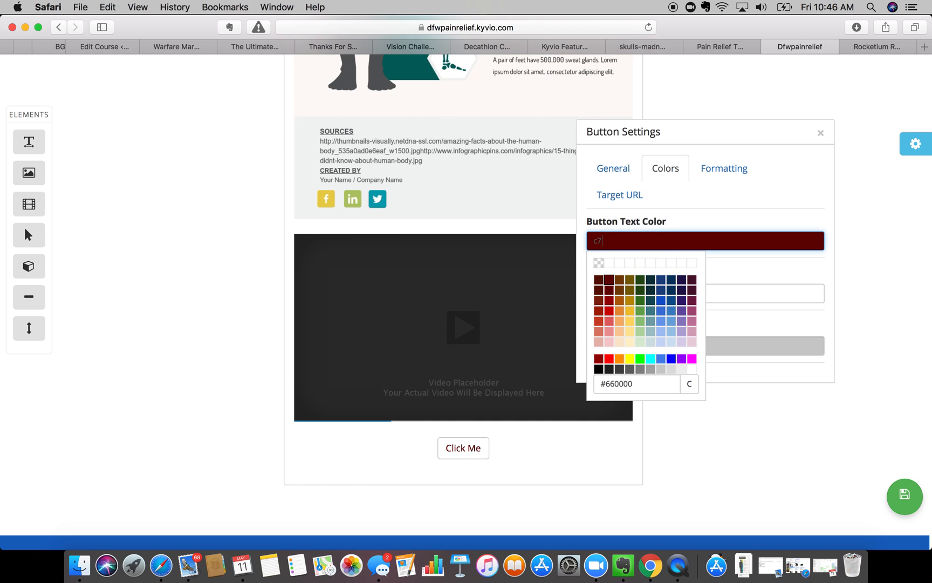
left_click(754, 268)
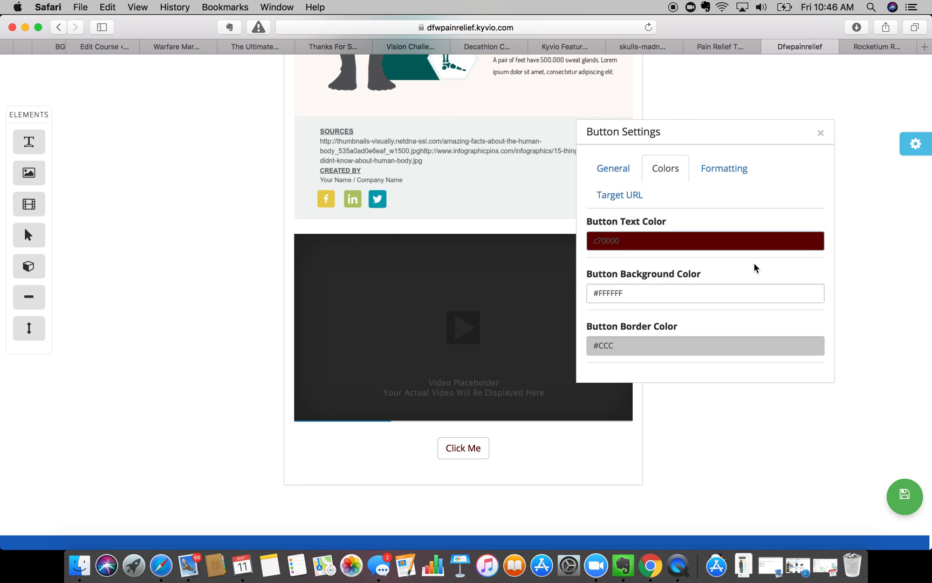
left_click(662, 241)
left_click(633, 383)
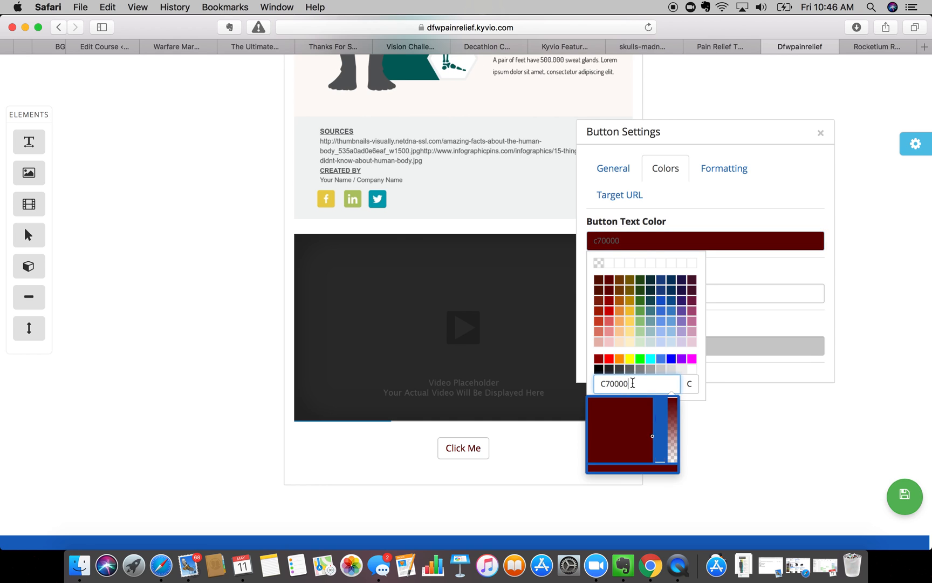
- Make the button text white, the background #a61c00 and the border #85200c
left_click(710, 202)
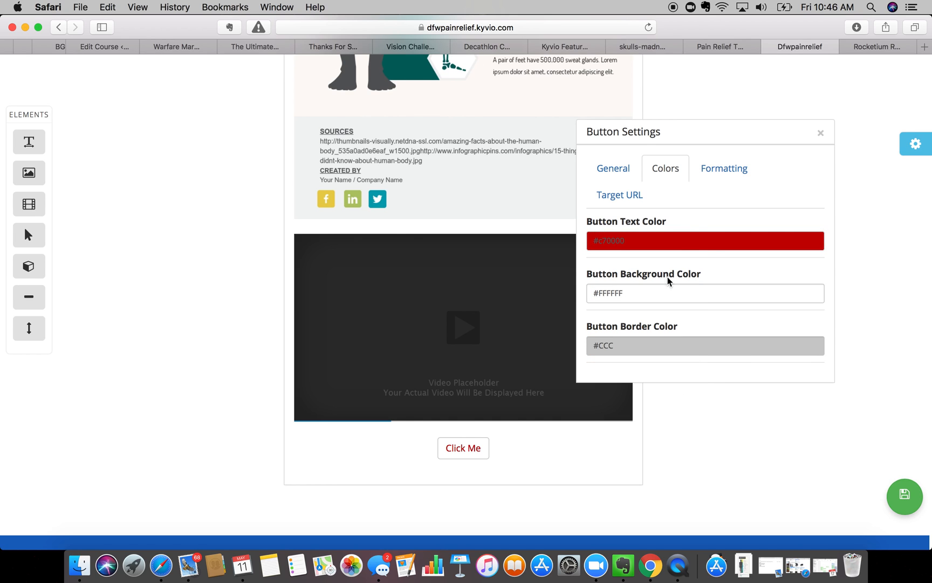
left_click(651, 288)
double_click(651, 288)
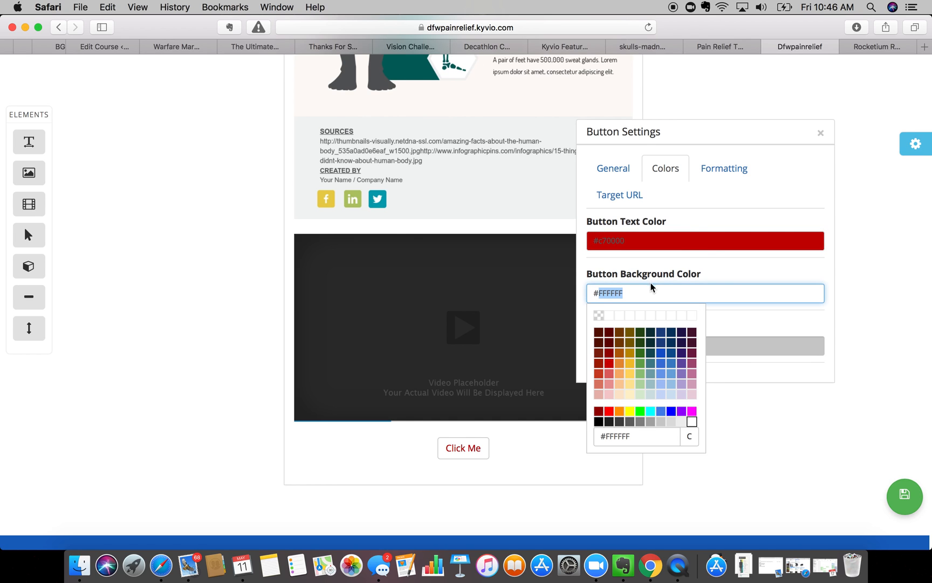
triple_click(634, 233)
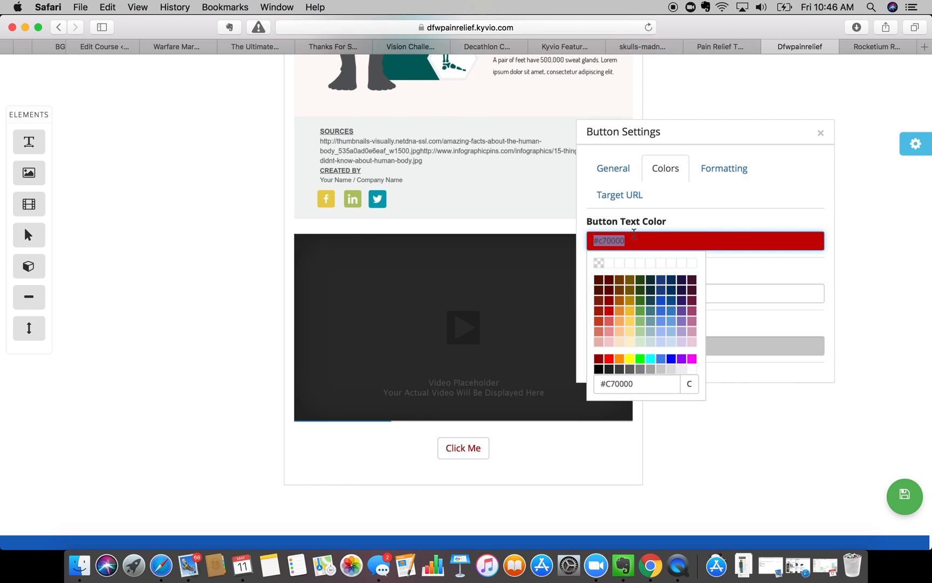
type("ff")
left_click(692, 370)
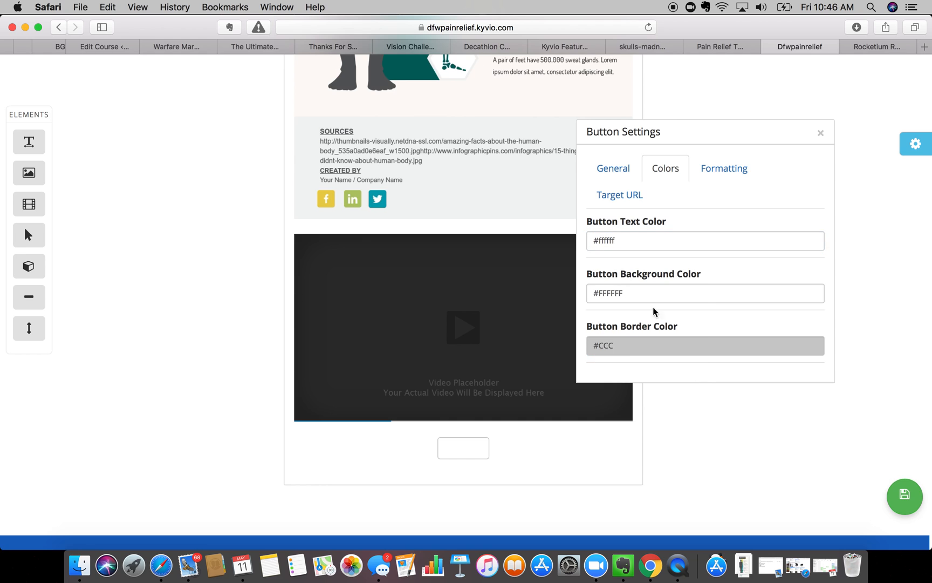
left_click(626, 293)
left_click(598, 373)
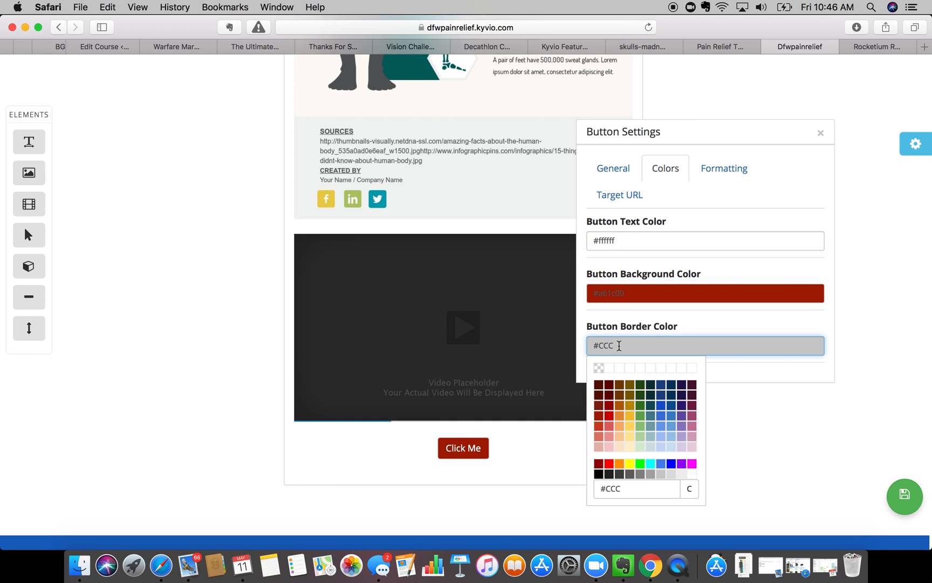
left_click(598, 395)
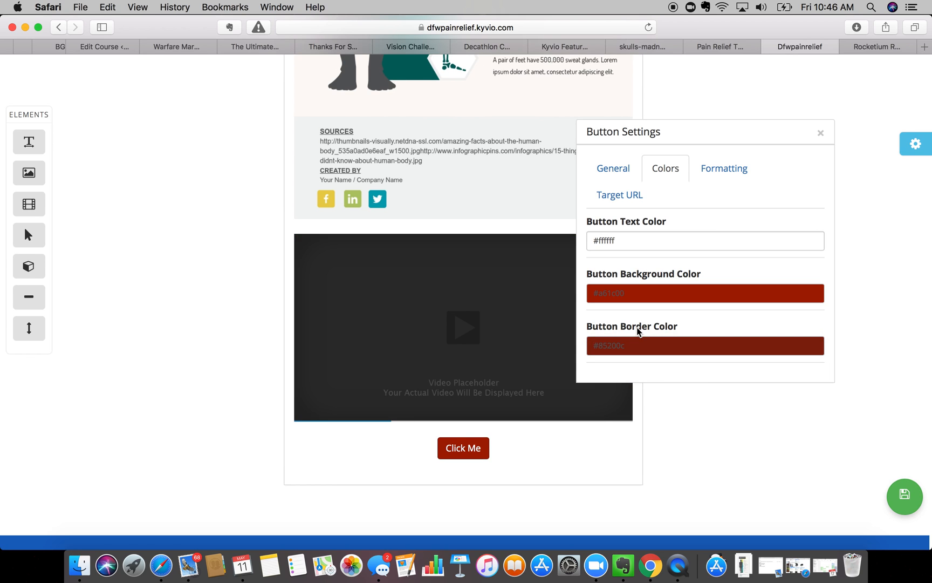
left_click(639, 327)
left_click(666, 209)
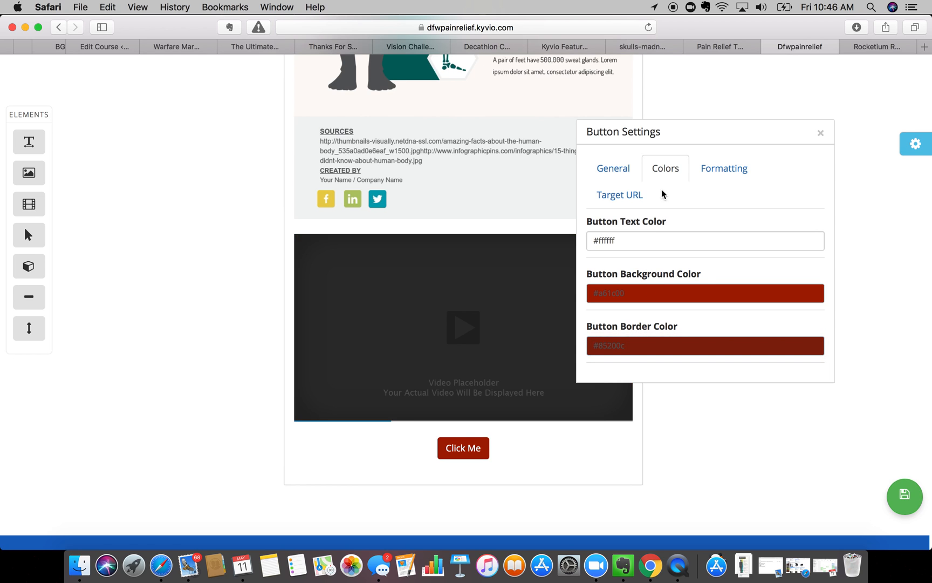
- Test a larger top margin on the button and show its link settings
left_click(718, 167)
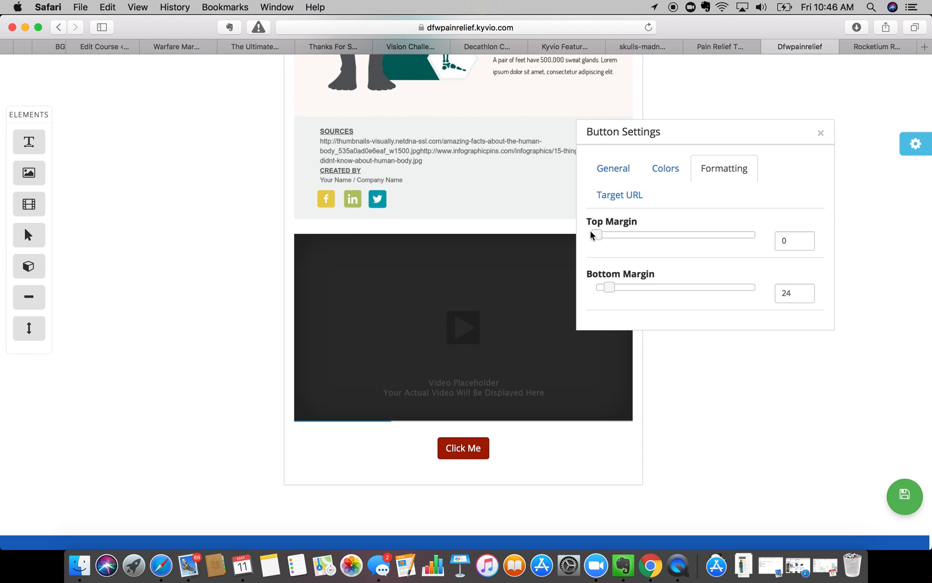
mouse_move(596, 234)
left_mouse_down()
mouse_move(645, 237)
mouse_move(605, 236)
left_mouse_up()
left_click(675, 169)
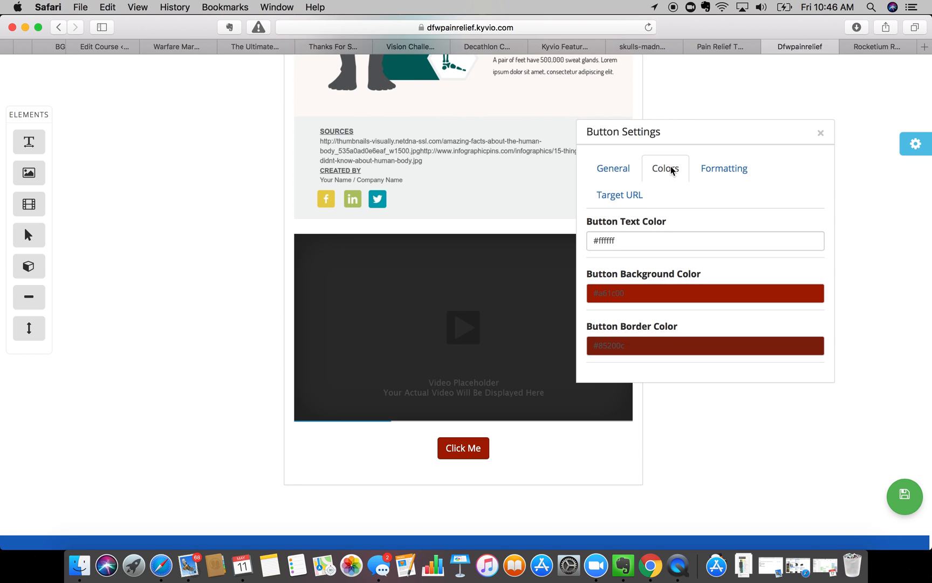
left_click(619, 194)
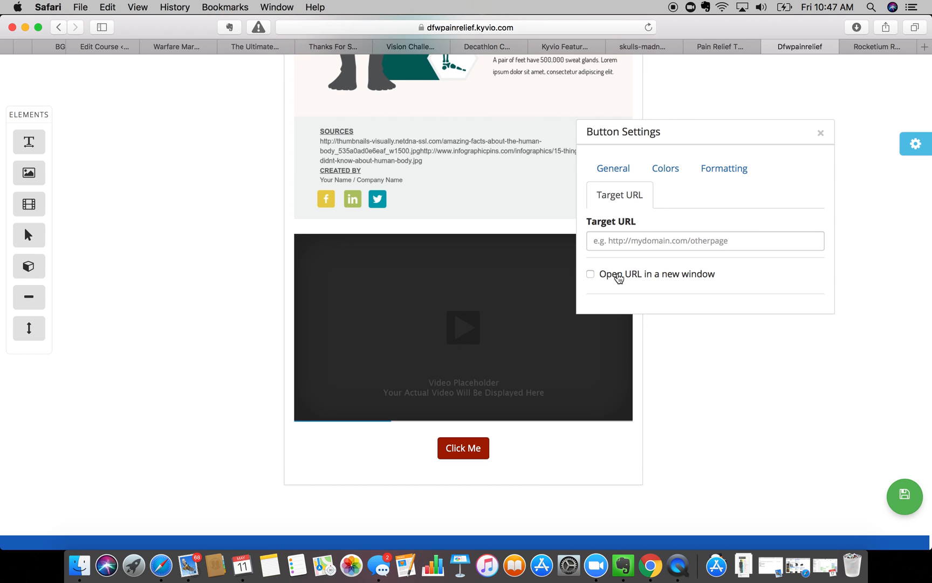
- Change the button label from Click Me to 'Schedule Online Now'
left_click(618, 177)
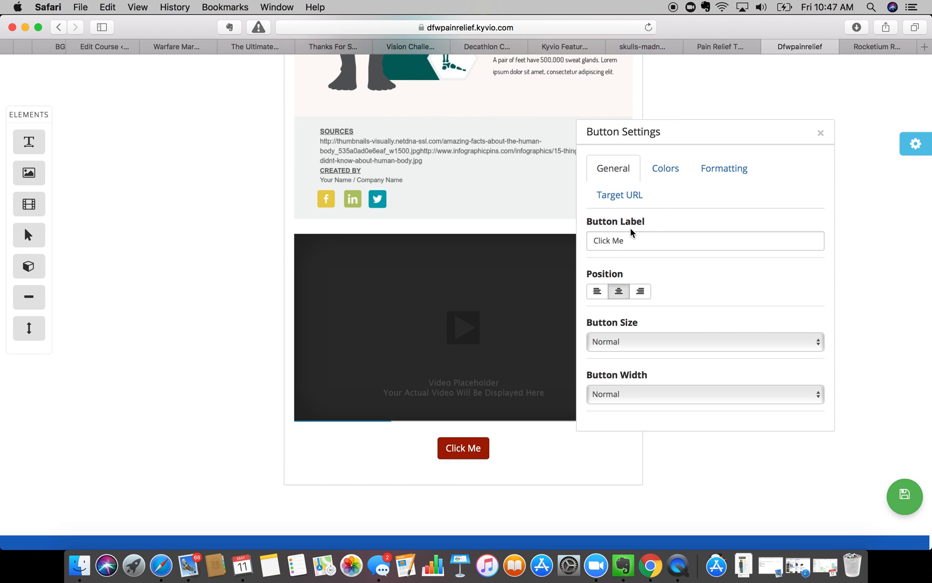
triple_click(635, 236)
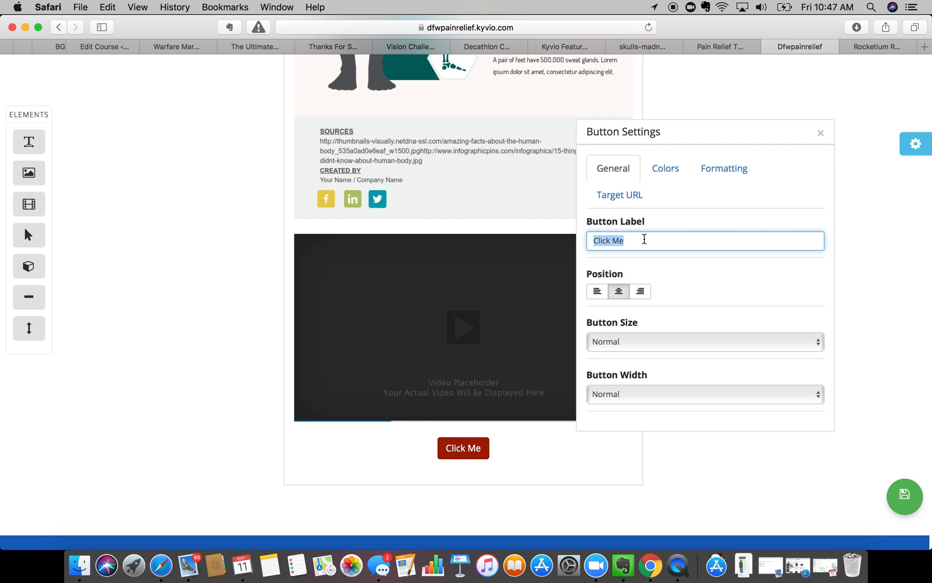
type("Buy Now")
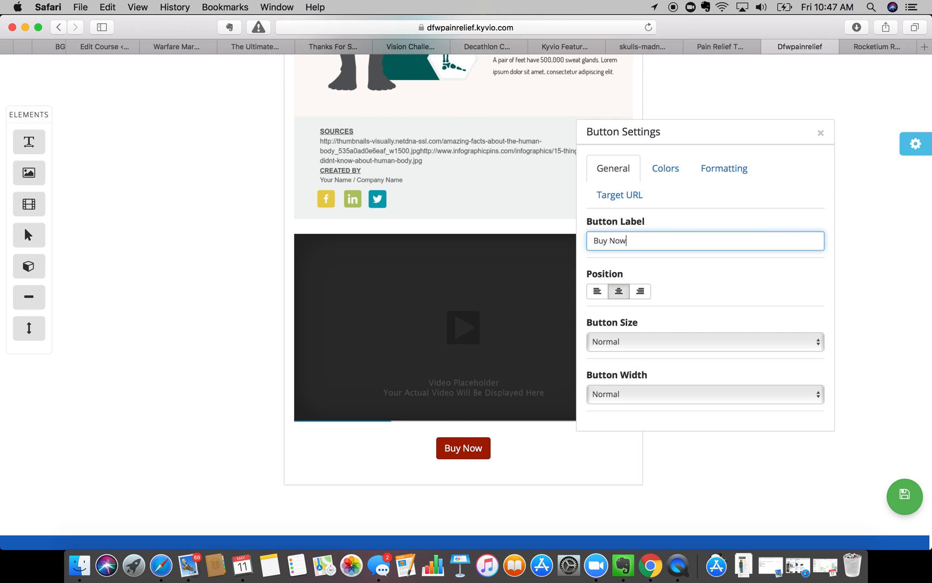
type("!")
key("BackSpace")
key("BackSpace")
key("BackSpace")
key("BackSpace")
key("BackSpace")
key("BackSpace")
key("BackSpace")
key("BackSpace")
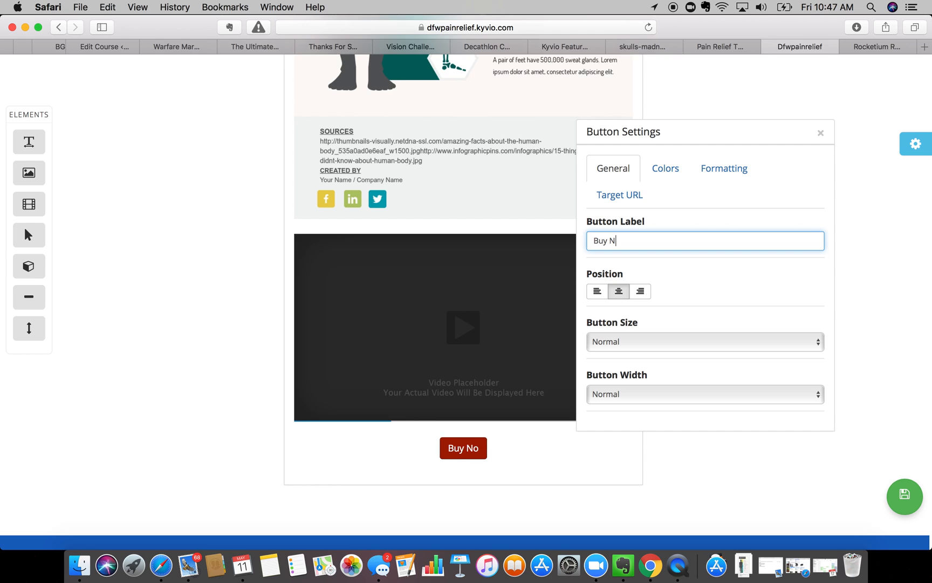
type("Learn More")
key("BackSpace")
key("BackSpace")
key("BackSpace")
key("BackSpace")
key("BackSpace")
key("BackSpace")
key("BackSpace")
key("BackSpace")
key("BackSpace")
key("BackSpace")
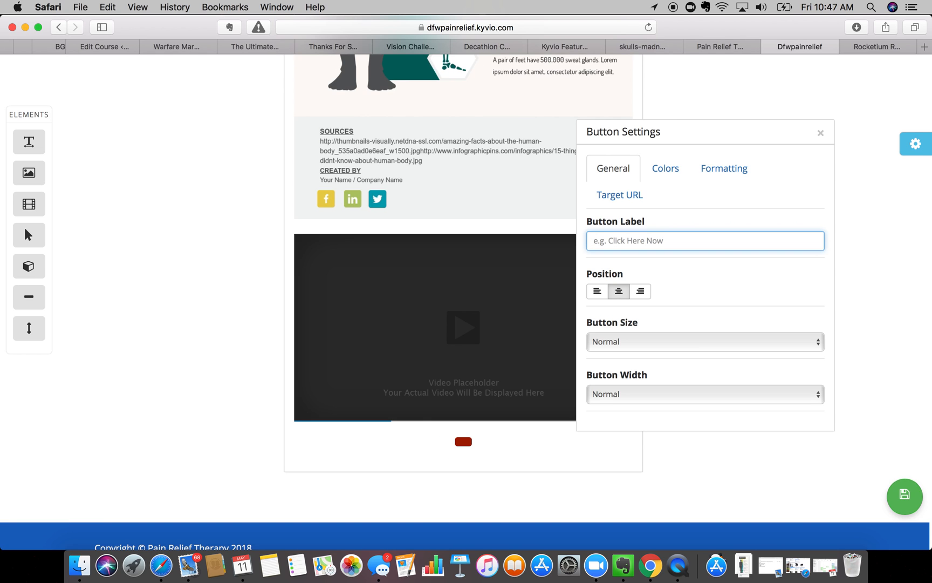
type("Schedule Online ")
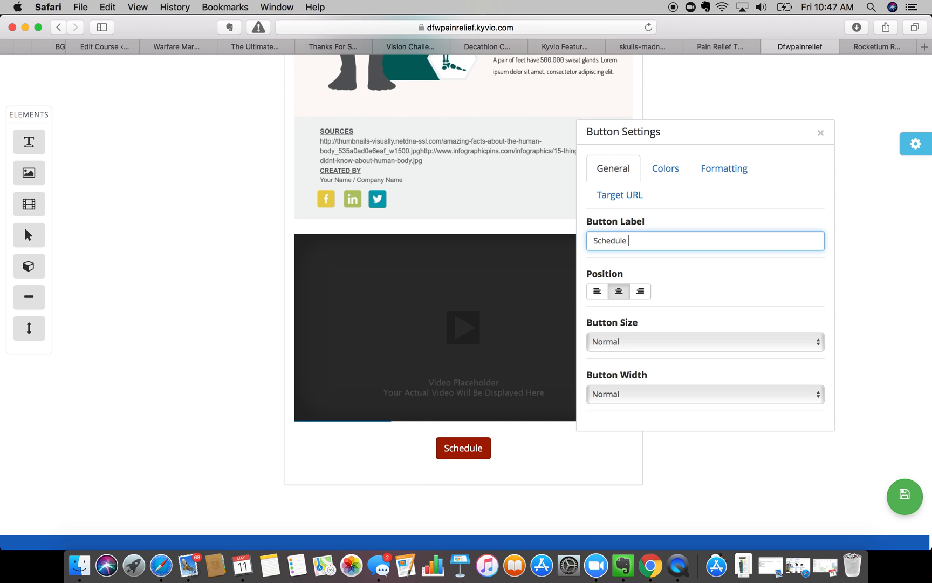
type("Now")
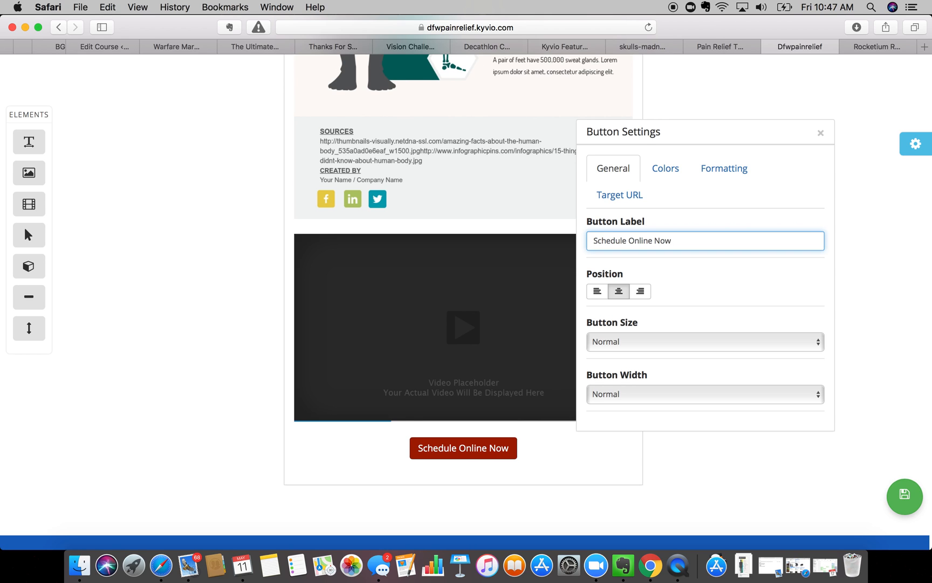
- Set the button size to Large after trying Small and Very Small
left_click(630, 339)
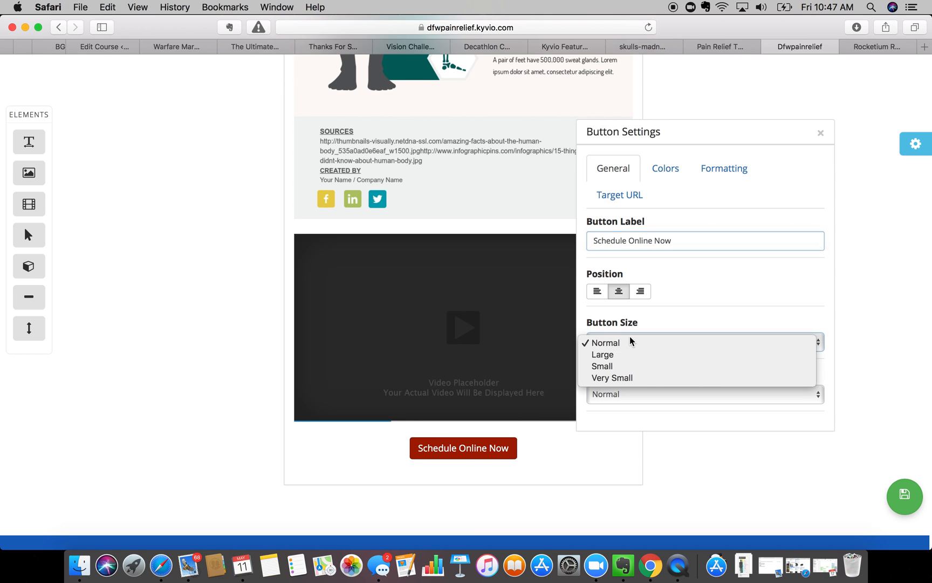
left_click(624, 354)
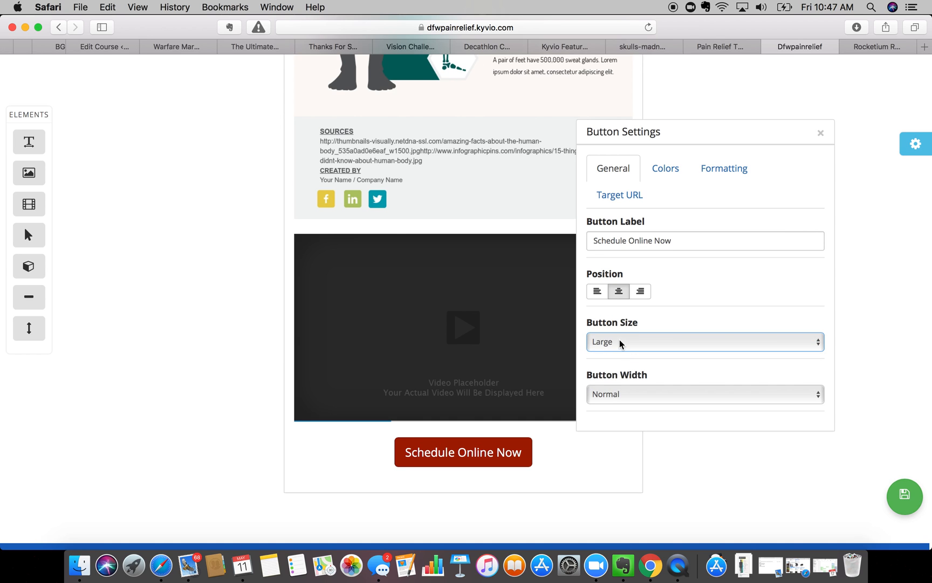
left_click(619, 340)
left_click(619, 354)
left_click(620, 340)
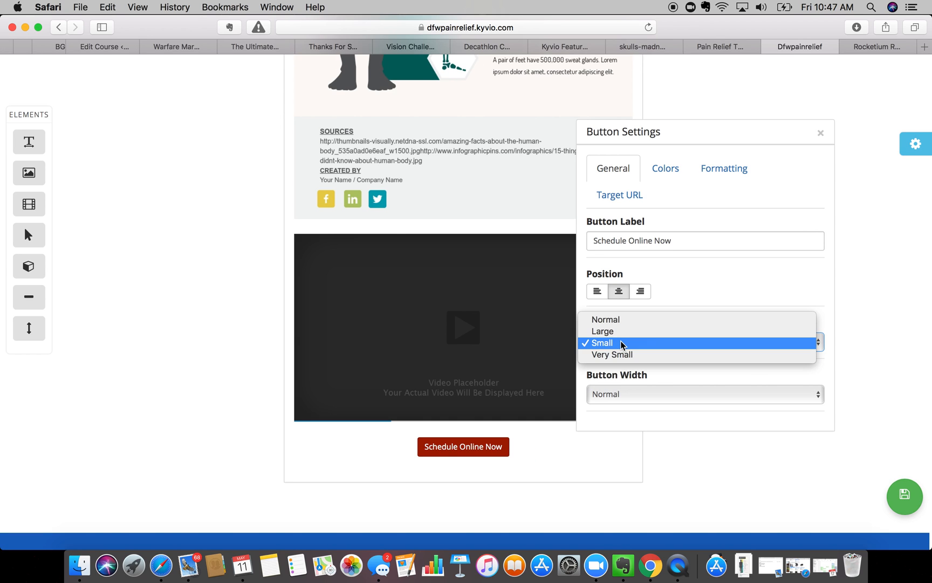
left_click(619, 356)
left_click(619, 342)
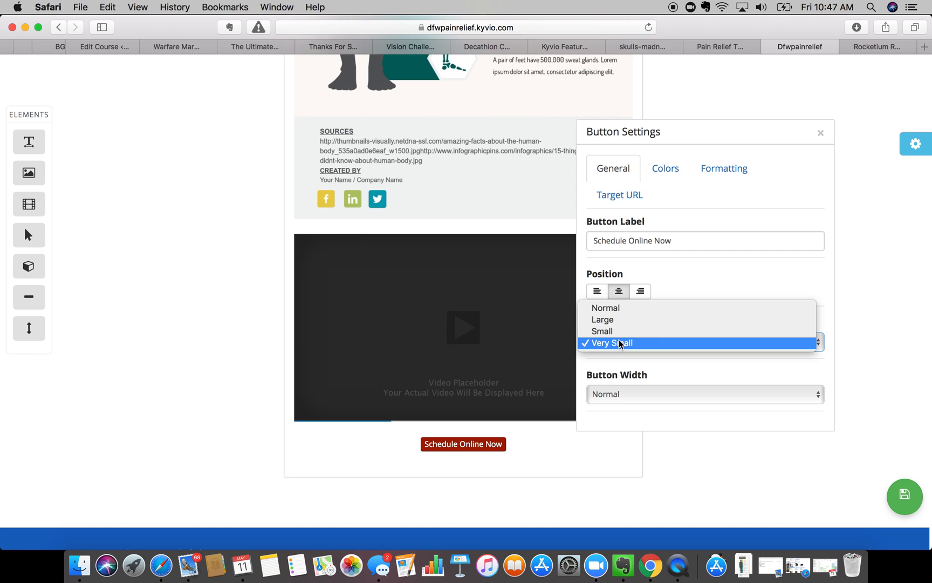
left_click(617, 319)
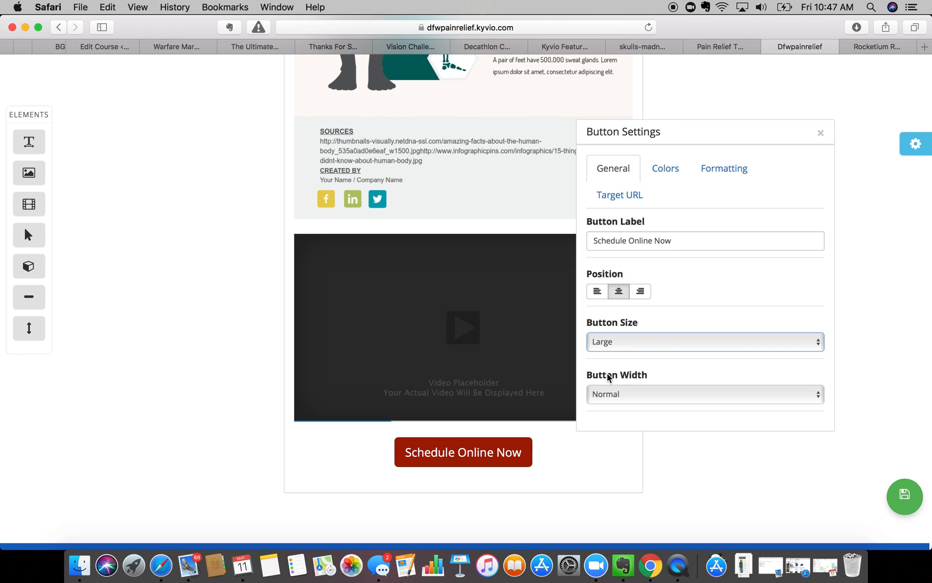
- Keep the button at Normal width after trying Full width, and close its settings
left_click(618, 393)
left_click(613, 407)
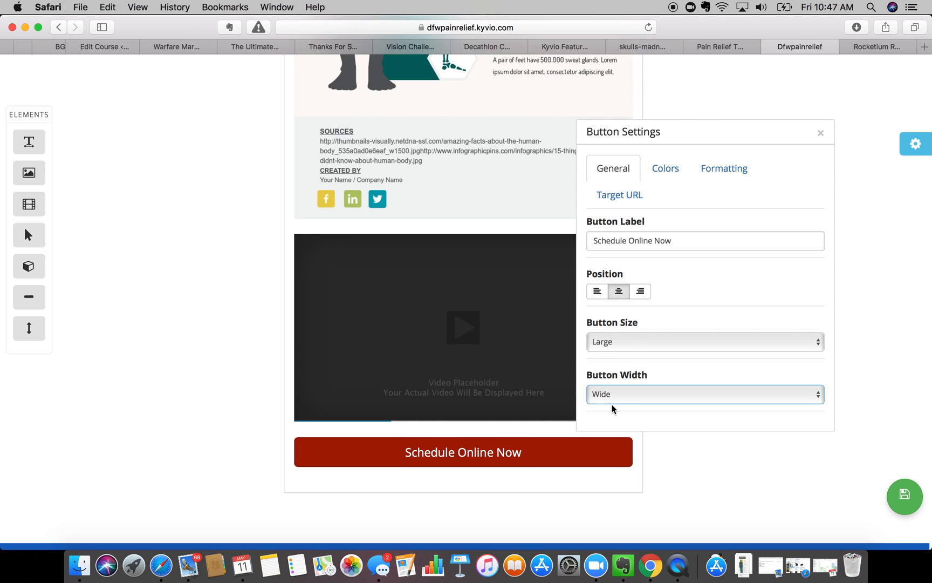
left_click(617, 394)
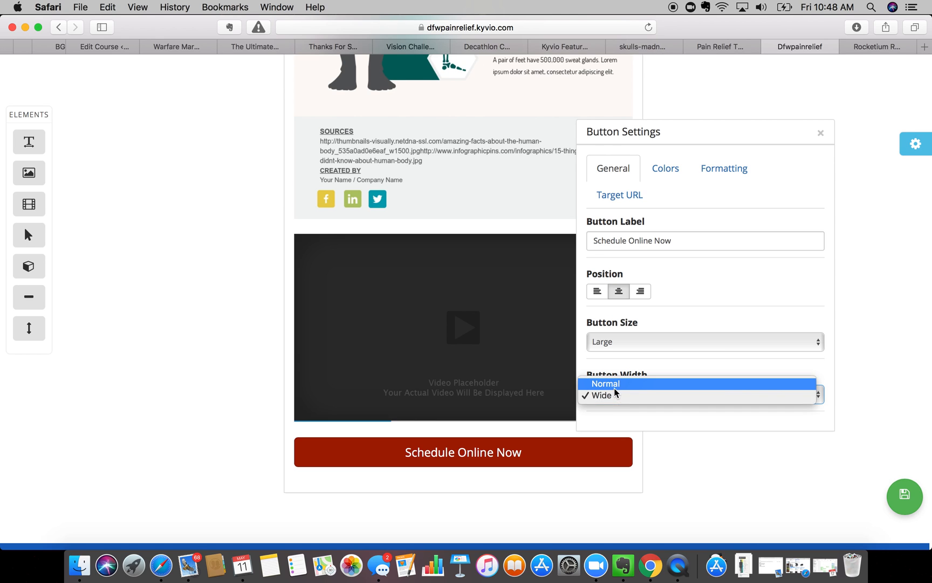
left_click(612, 384)
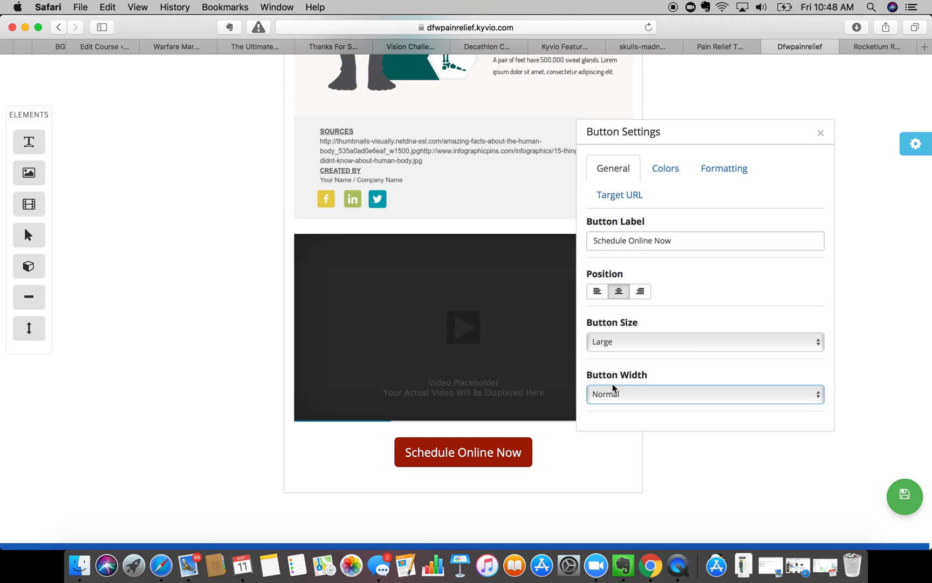
left_click(615, 390)
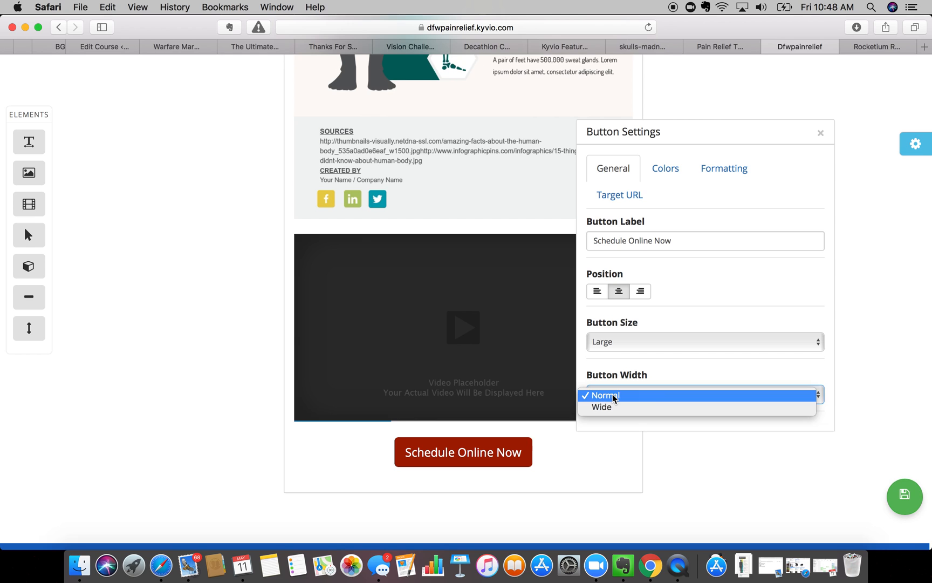
left_click(612, 394)
left_click(603, 396)
left_click(604, 408)
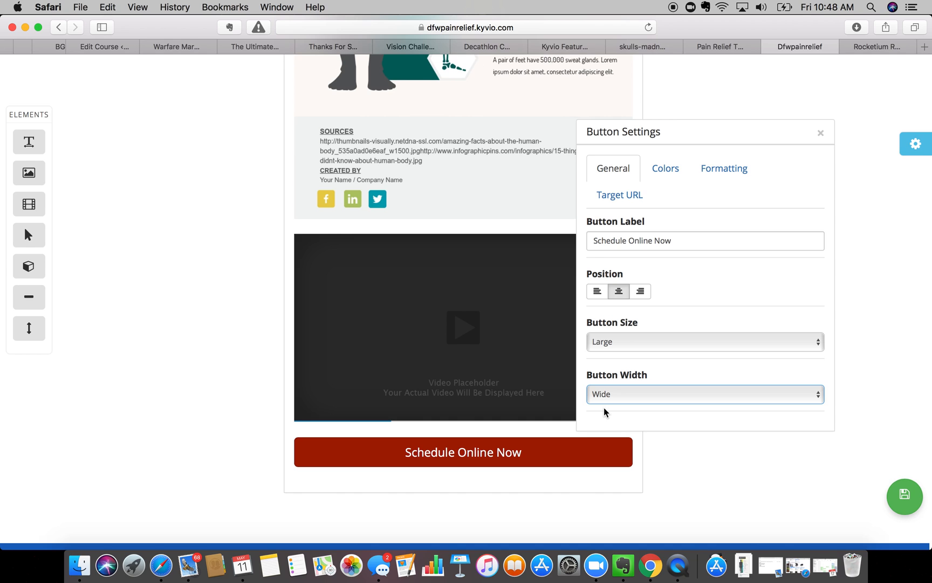
left_click(616, 393)
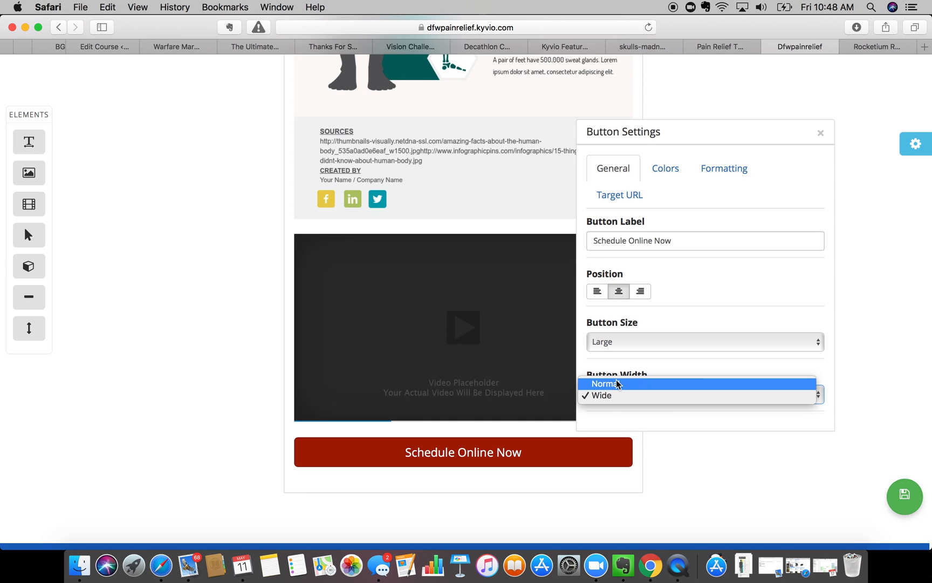
left_click(616, 379)
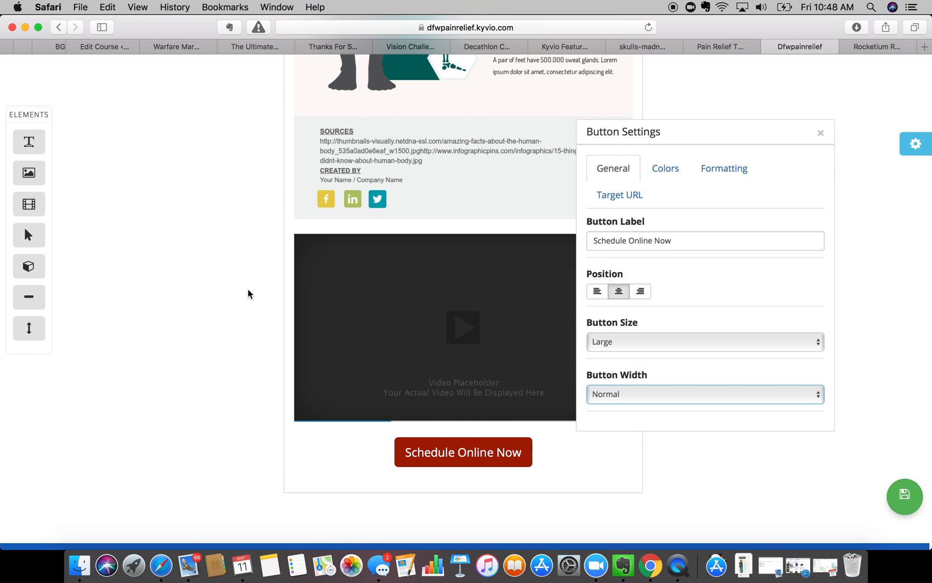
left_click(822, 133)
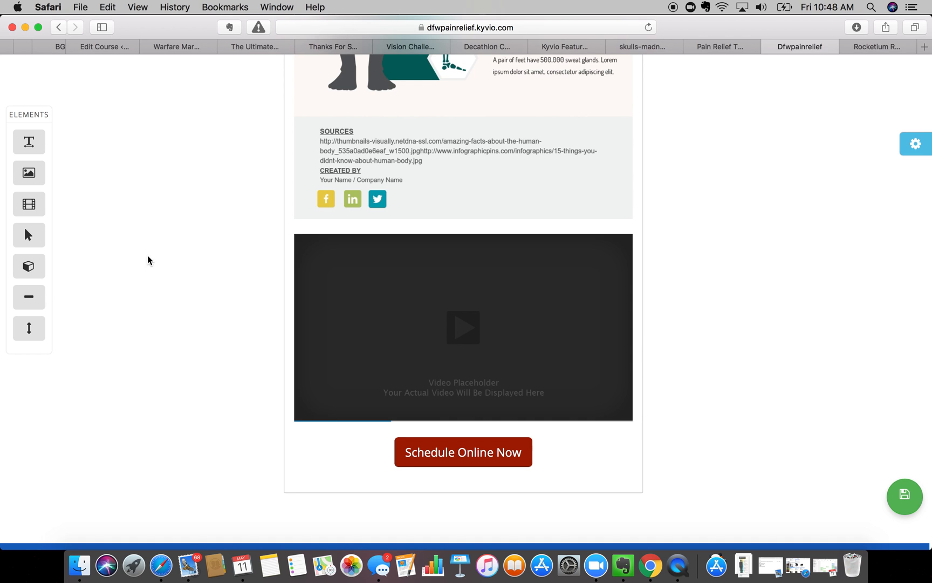
scroll(150, 255, "down", 3)
- Drop a box element below the Schedule Online Now button and open its Box Settings
left_click_drag(27, 265, 416, 443)
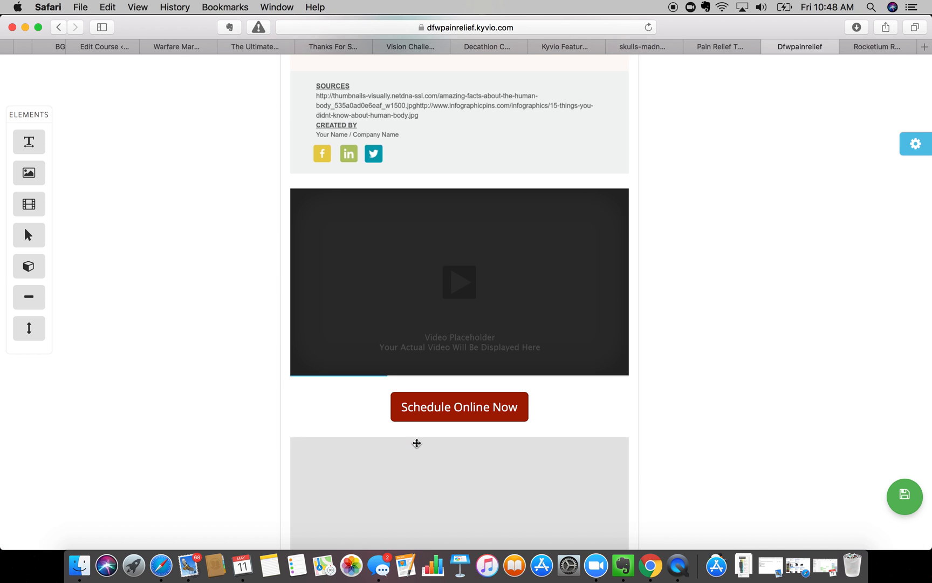
scroll(416, 443, "down", 5)
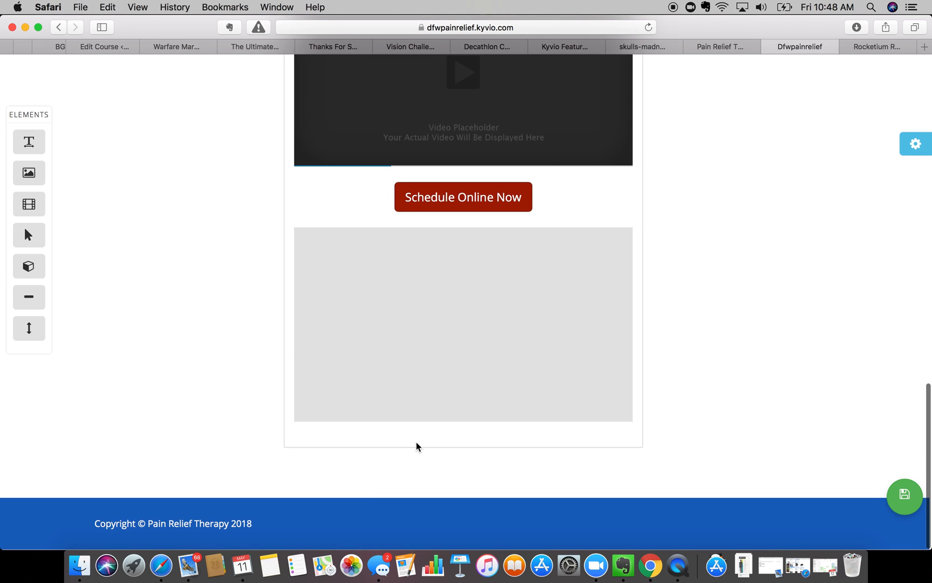
mouse_move(549, 274)
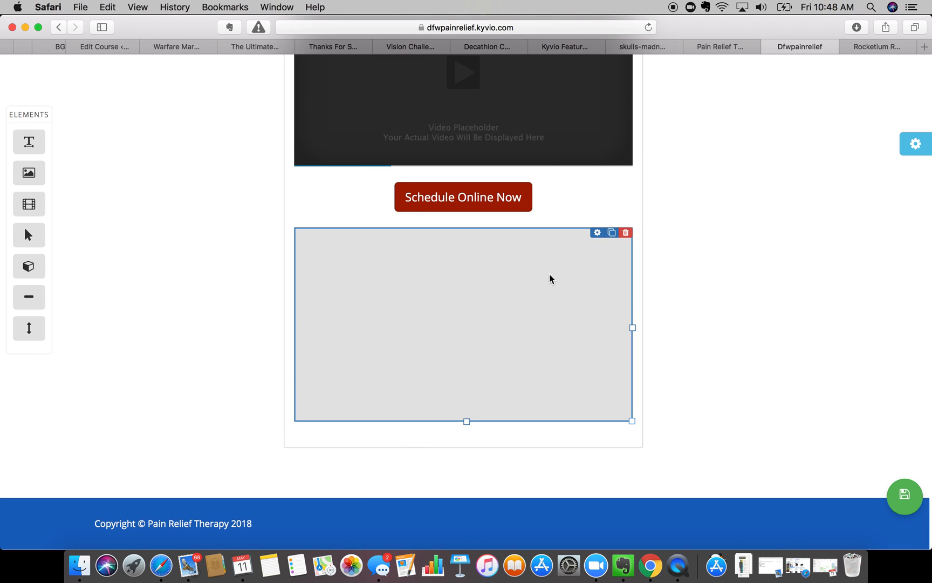
left_click(597, 234)
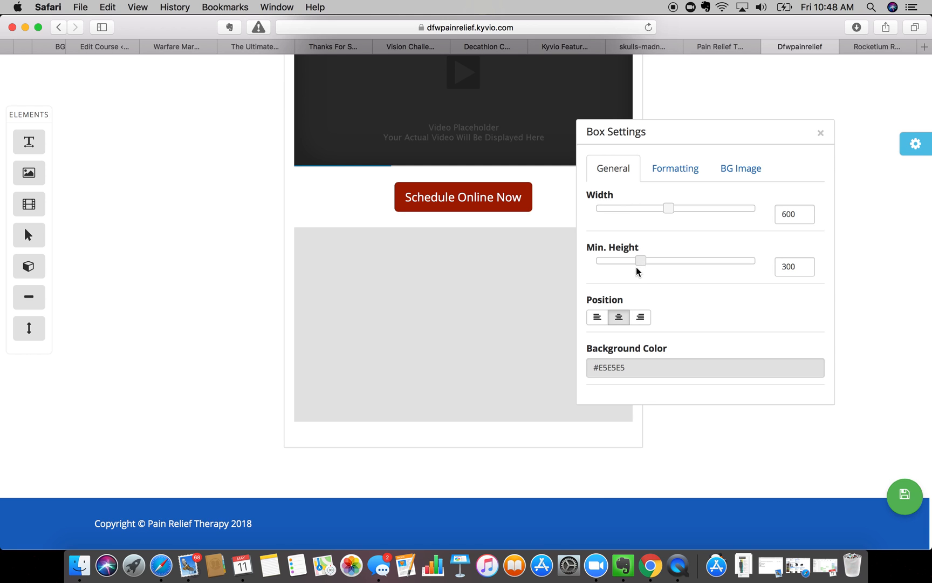
- Try entering a dark red hex value, c70000, as the box's background colour
left_click(609, 369)
type("c70000")
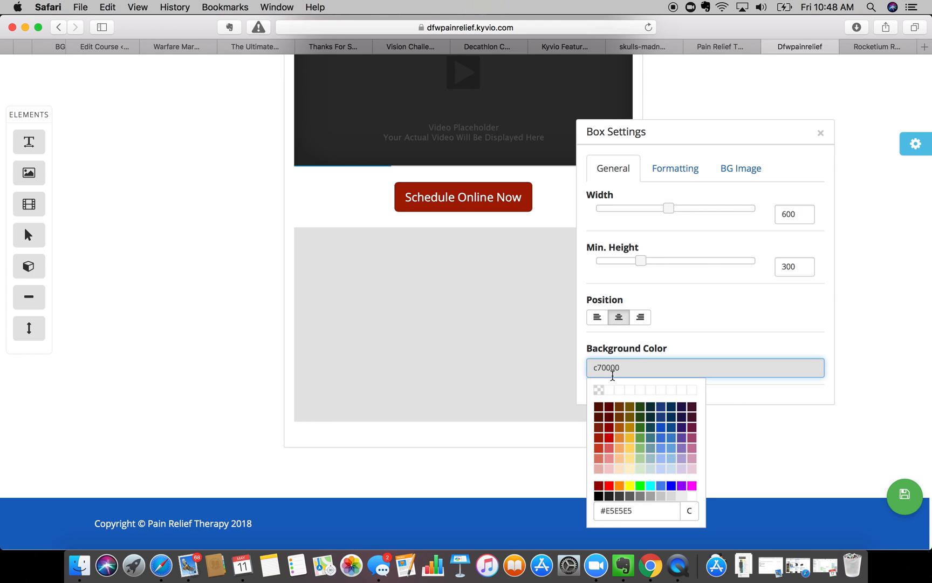
left_click(623, 509)
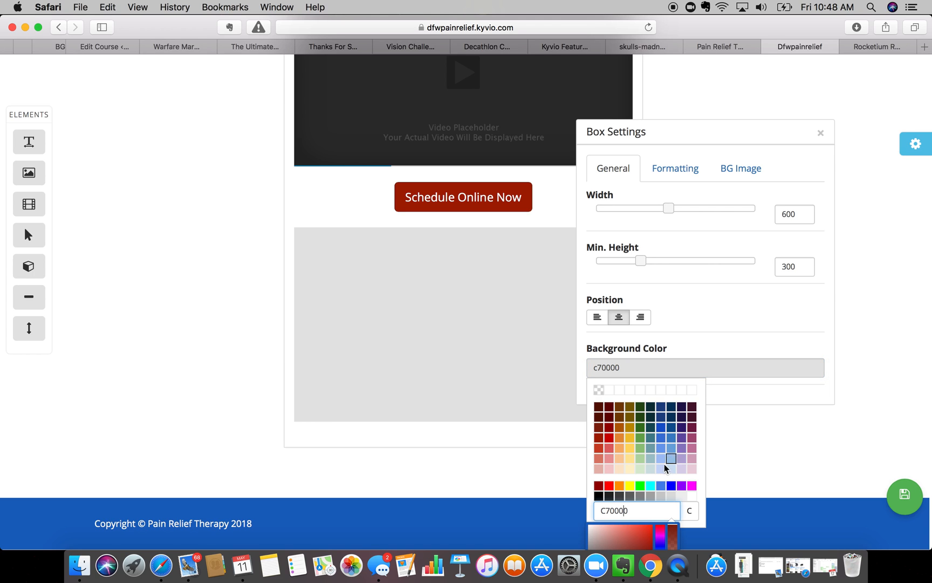
key("Return")
key("Return")
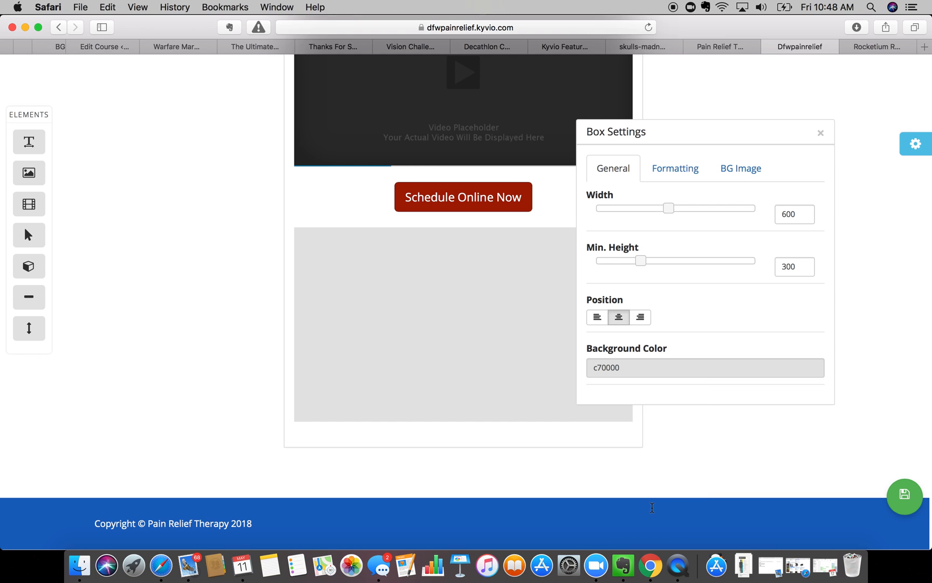
left_click(626, 367)
double_click(621, 513)
type("#85200C")
triple_click(631, 513)
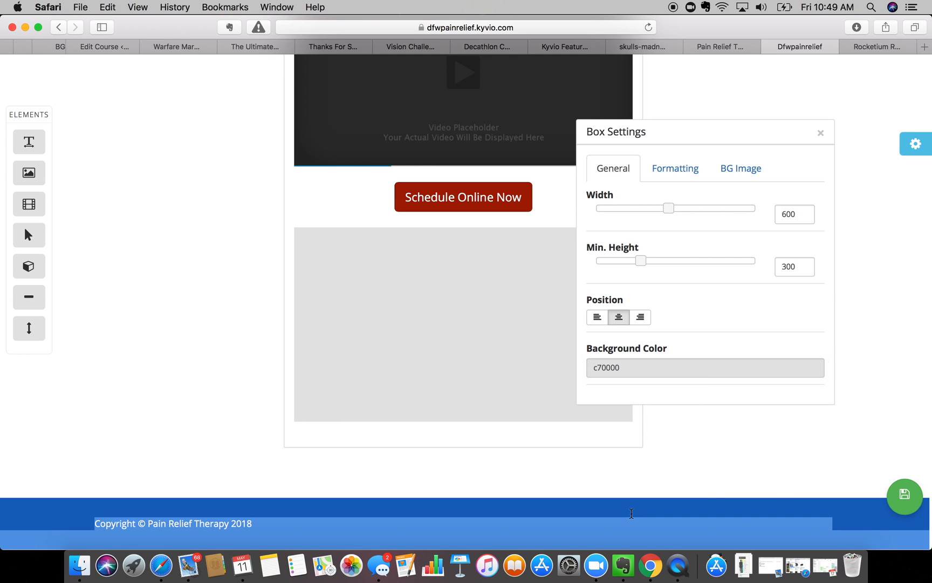
- Try the red #cc4125 swatch, then settle on dark red #a61c00 for the box background
left_click(625, 366)
left_click(605, 510)
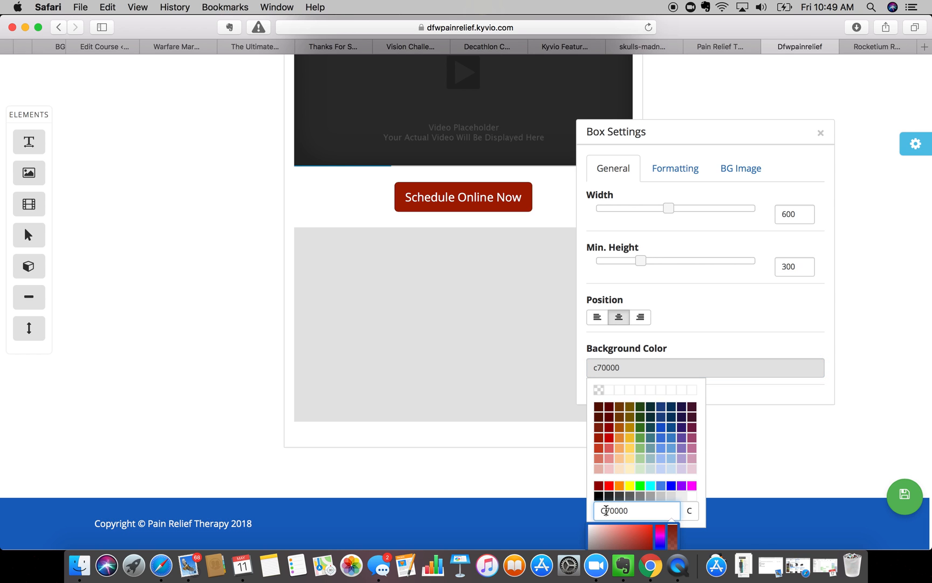
left_click(605, 510)
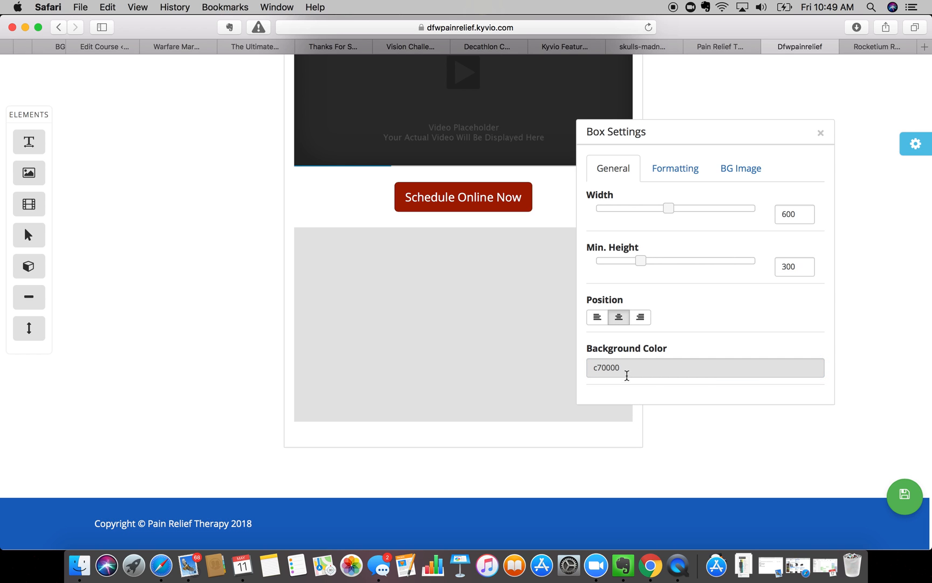
left_click(626, 376)
left_click(597, 451)
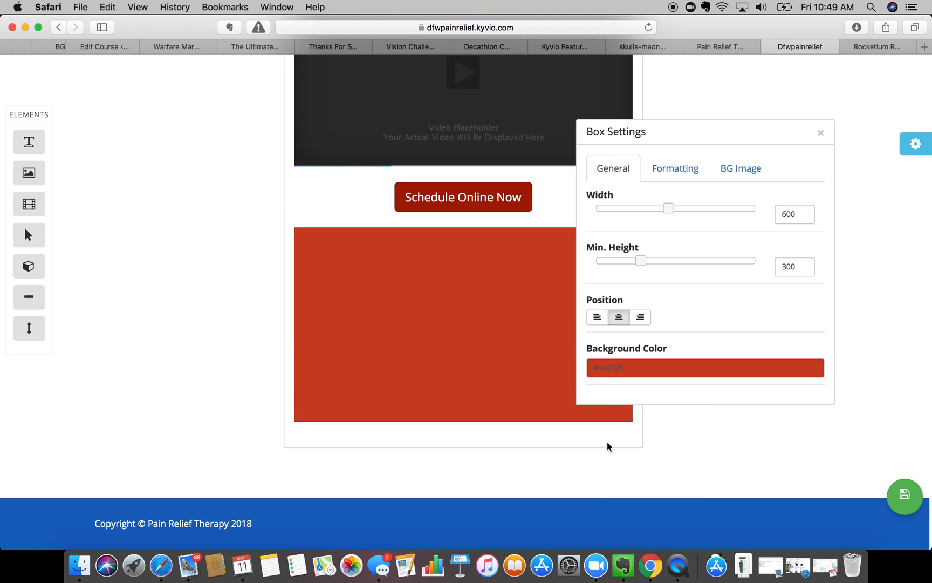
left_click(616, 360)
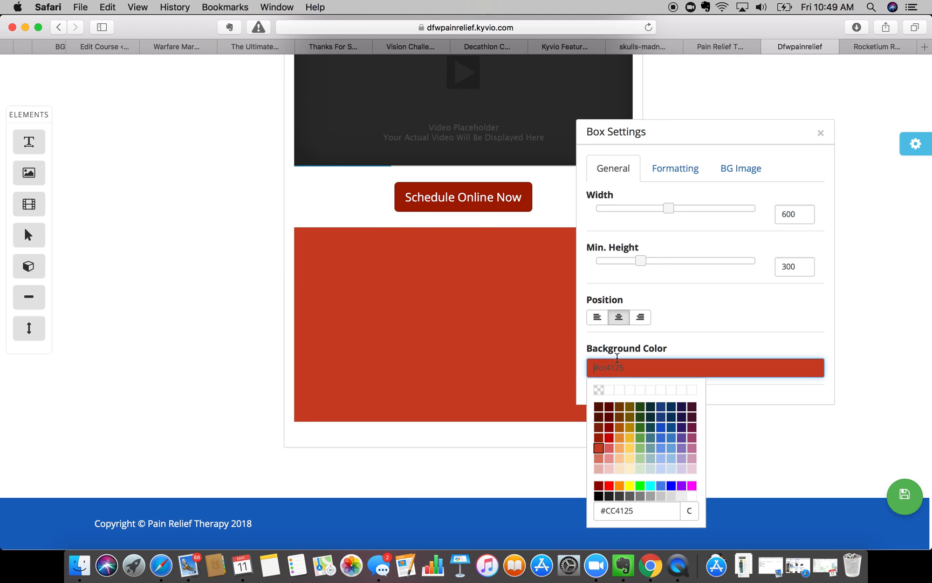
left_click(598, 439)
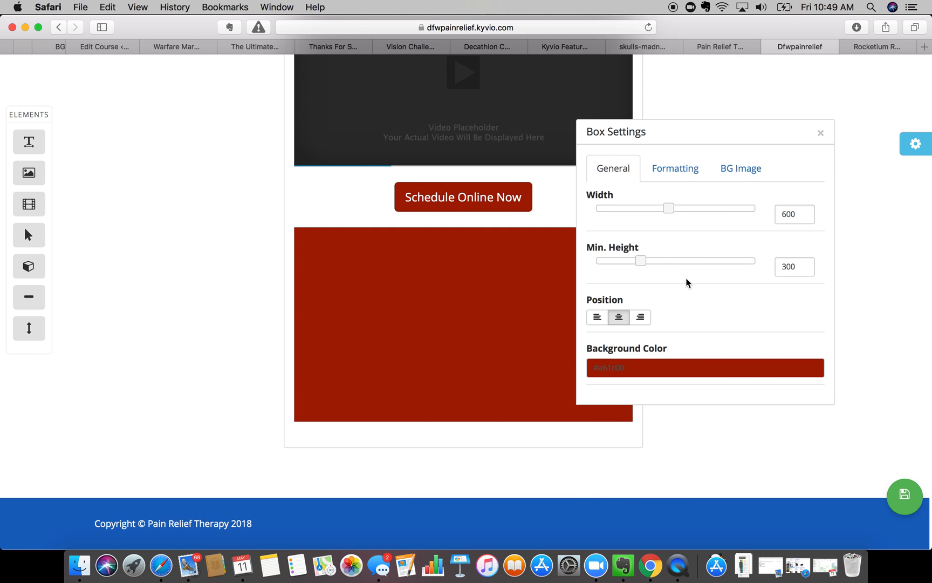
- Set the box's top margin to 39, bottom margin to 59 and padding to 17
left_click(680, 170)
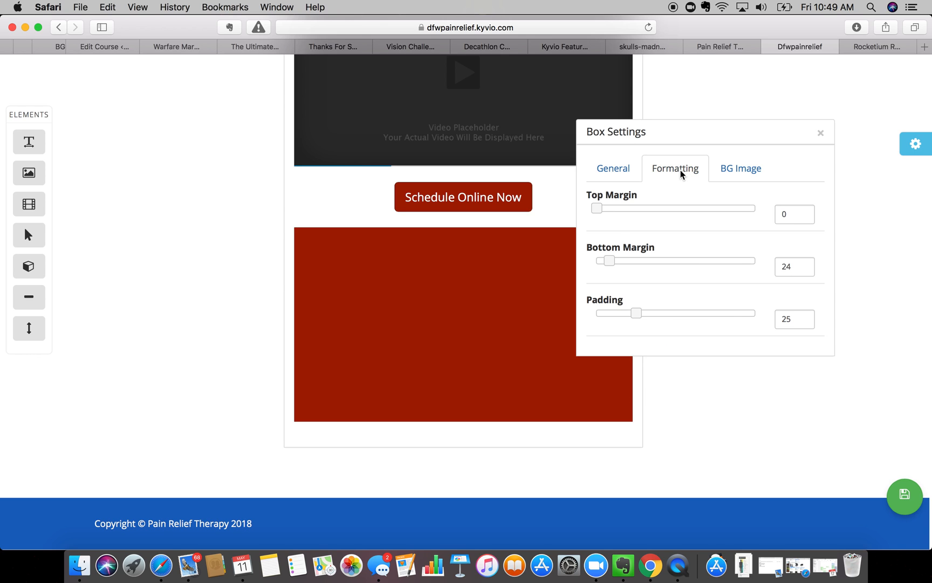
left_click_drag(636, 314, 622, 317)
left_click_drag(597, 208, 617, 208)
left_click_drag(609, 261, 629, 263)
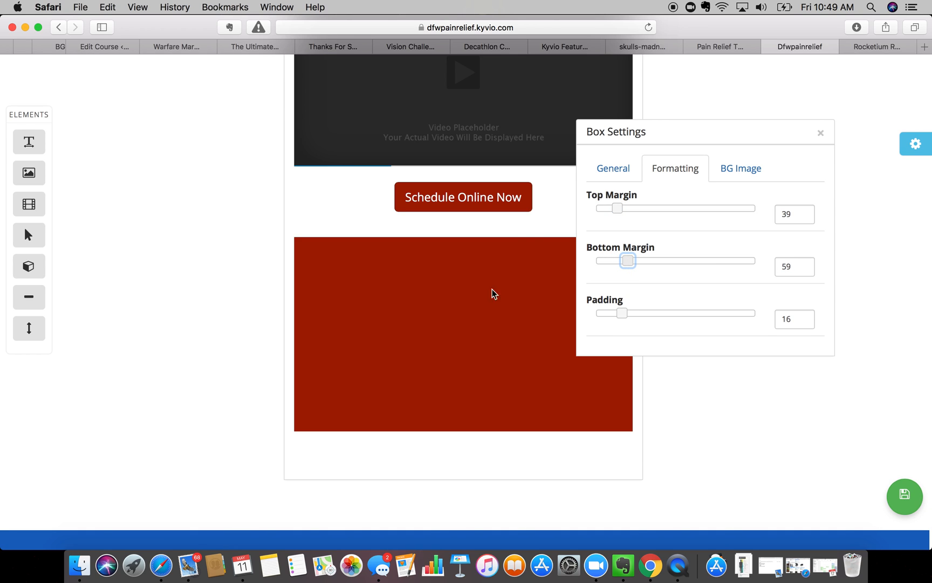
left_click_drag(624, 313, 624, 313)
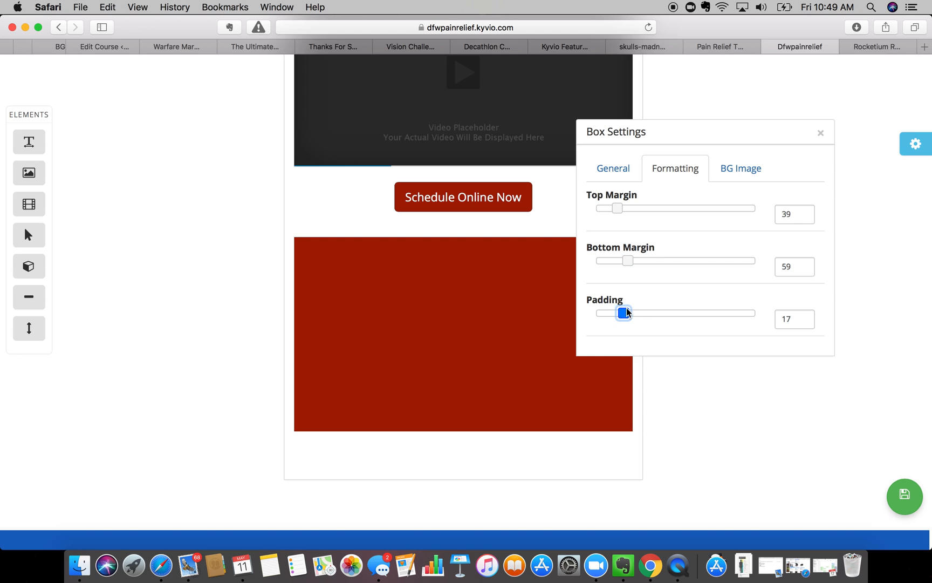
- Check the BG Image options, keep the scrolling effect as None, and close Box Settings
left_click(725, 168)
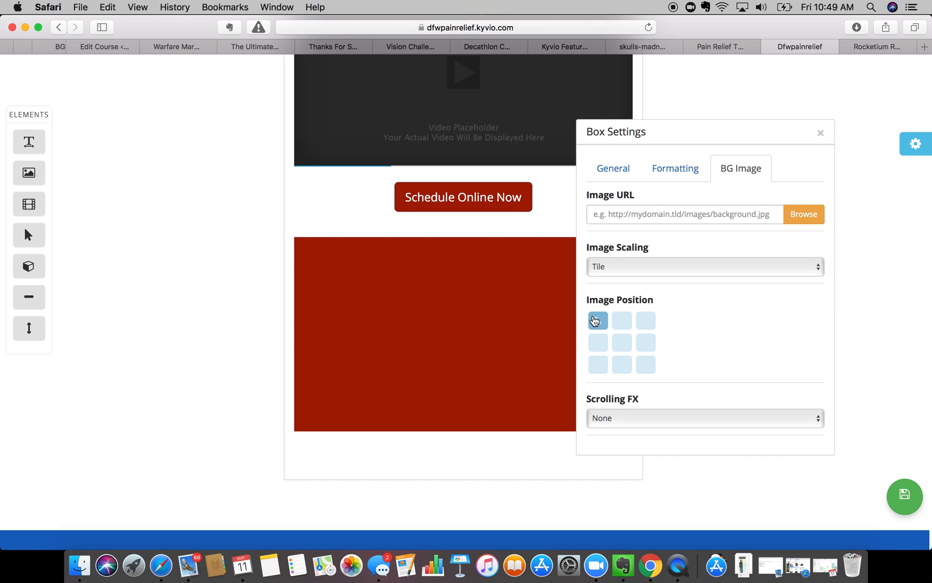
scroll(620, 342, "down", 2)
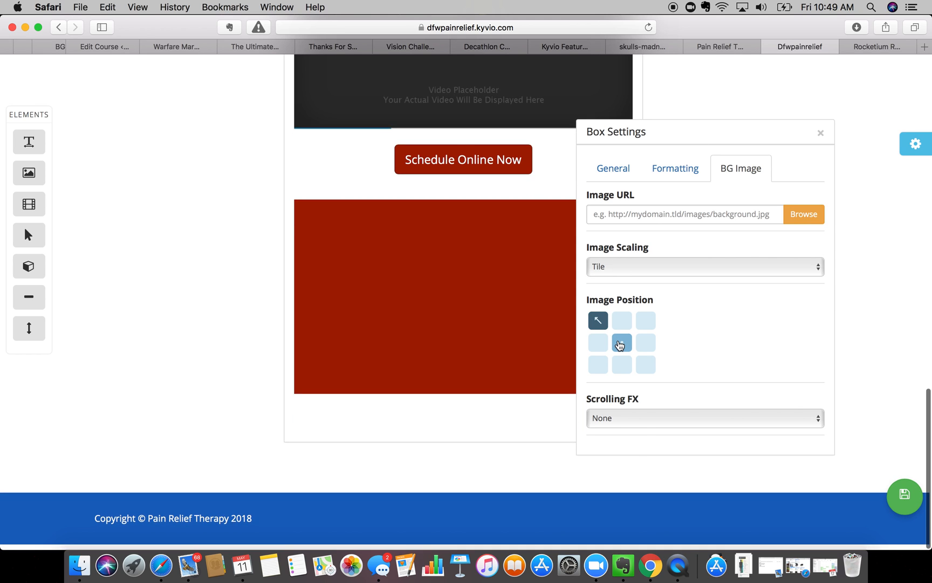
left_click(639, 425)
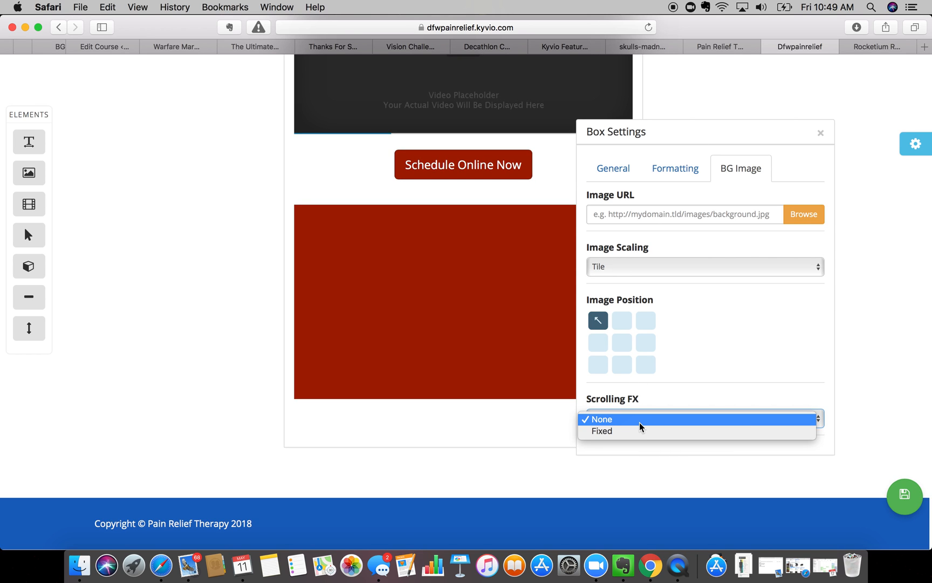
left_click(639, 423)
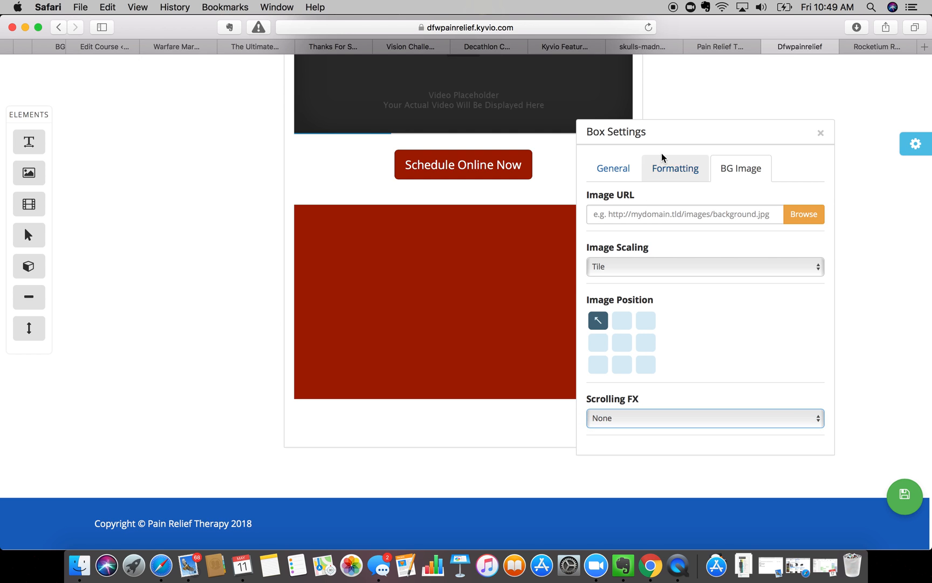
left_click(630, 170)
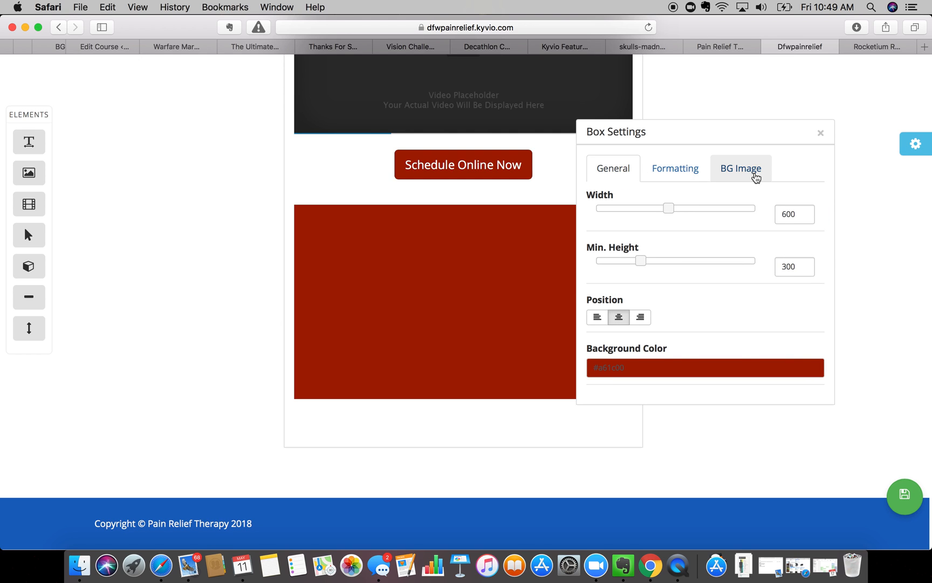
left_click(822, 134)
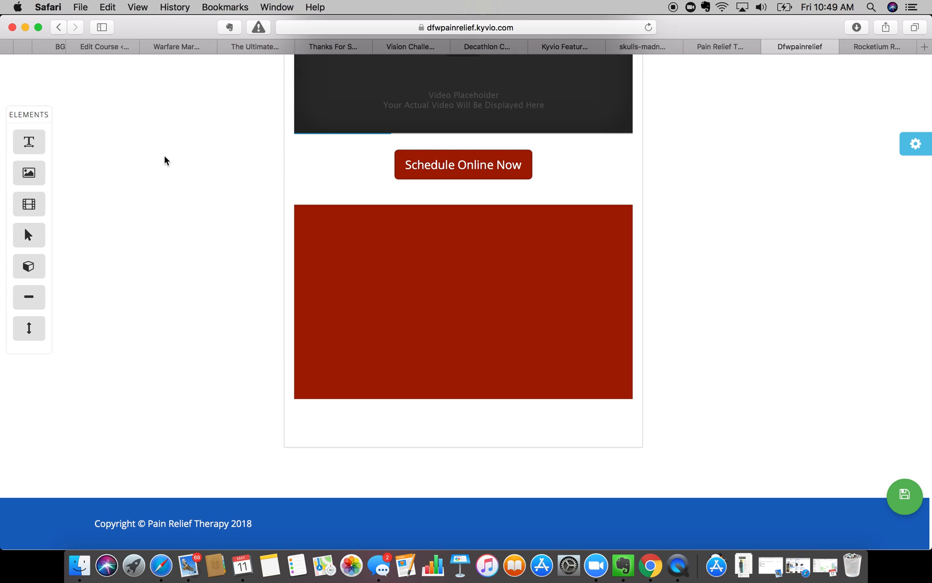
- Add a text block, an image placeholder and a divider line into the red box
left_click_drag(27, 143, 352, 245)
left_click_drag(29, 174, 368, 293)
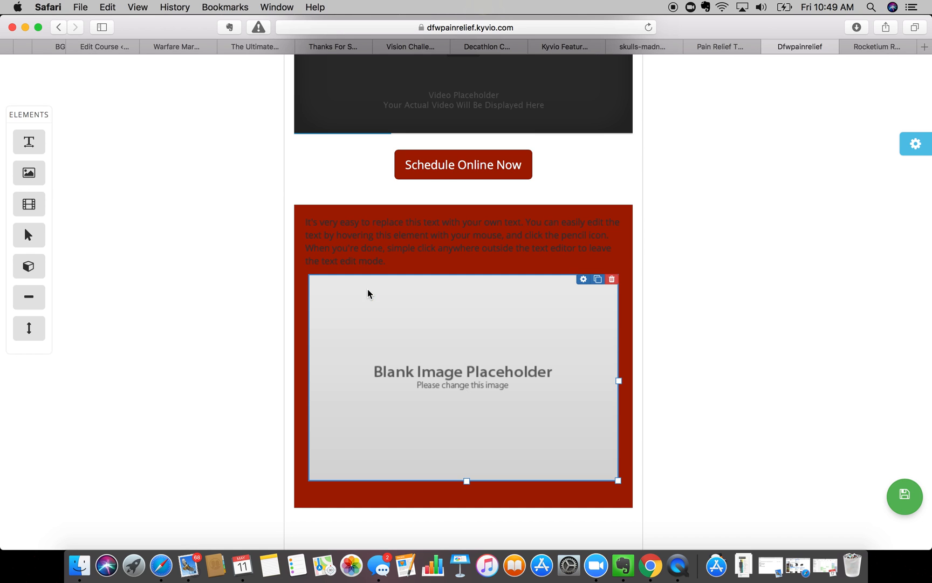
left_click_drag(29, 295, 358, 271)
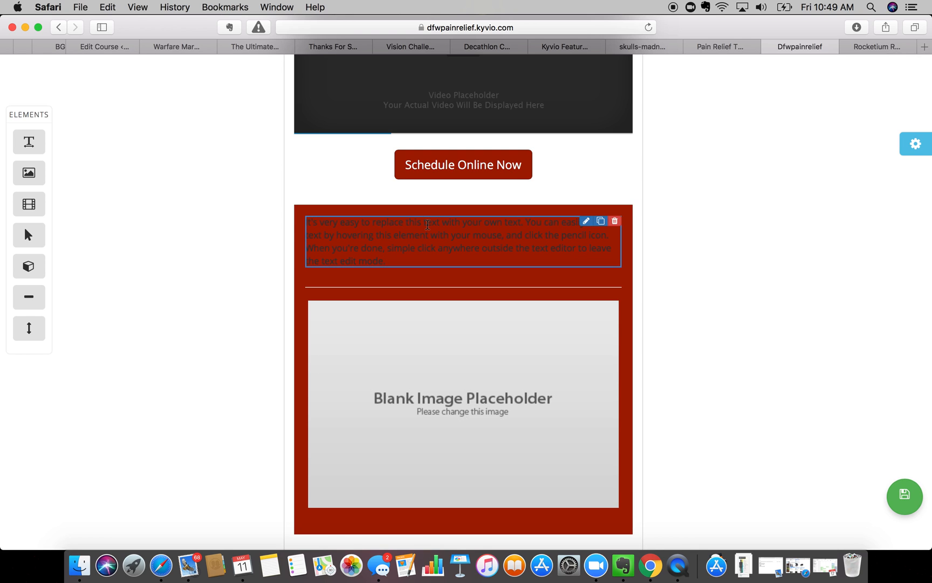
- Make the paragraph text bold and white, then bring up the divider's settings
left_click(586, 221)
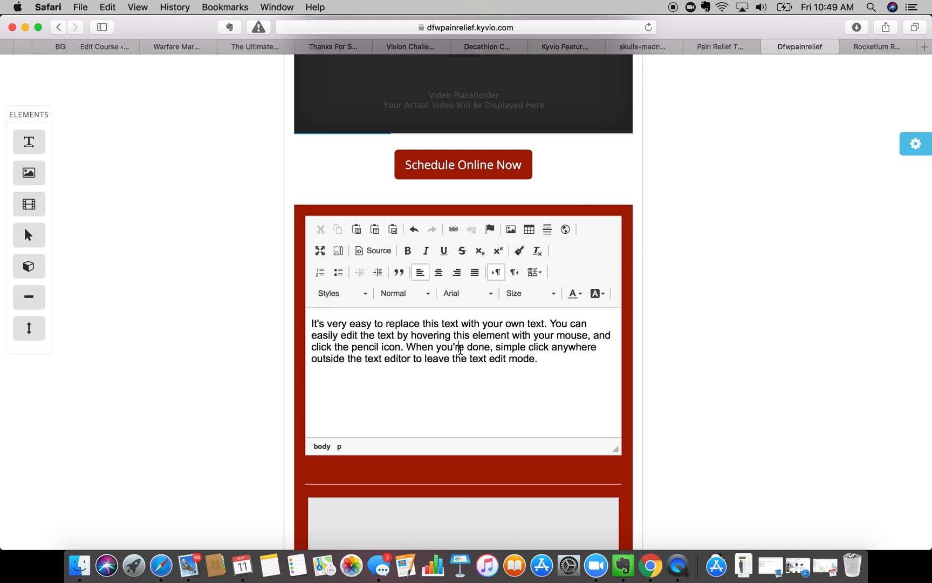
triple_click(426, 357)
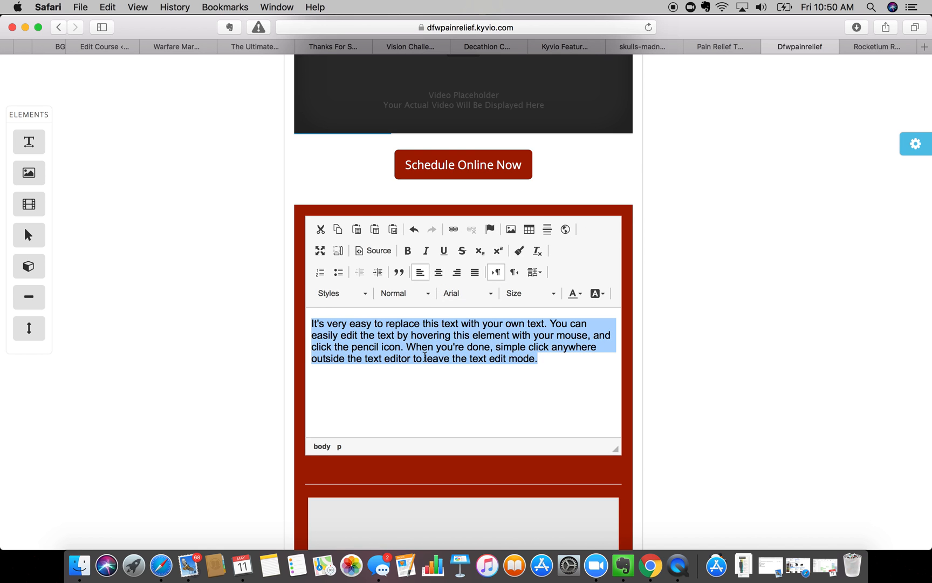
left_click(407, 253)
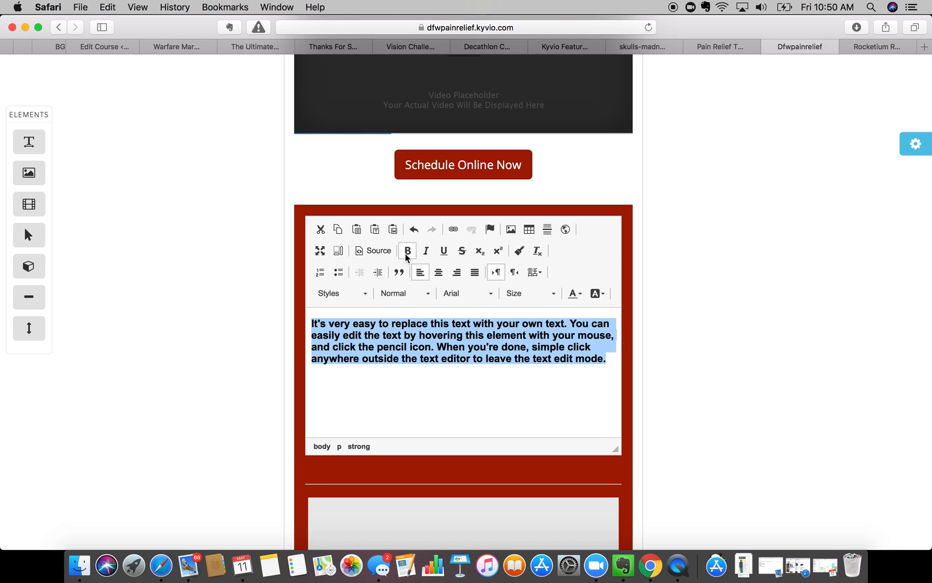
left_click(581, 294)
left_click(658, 372)
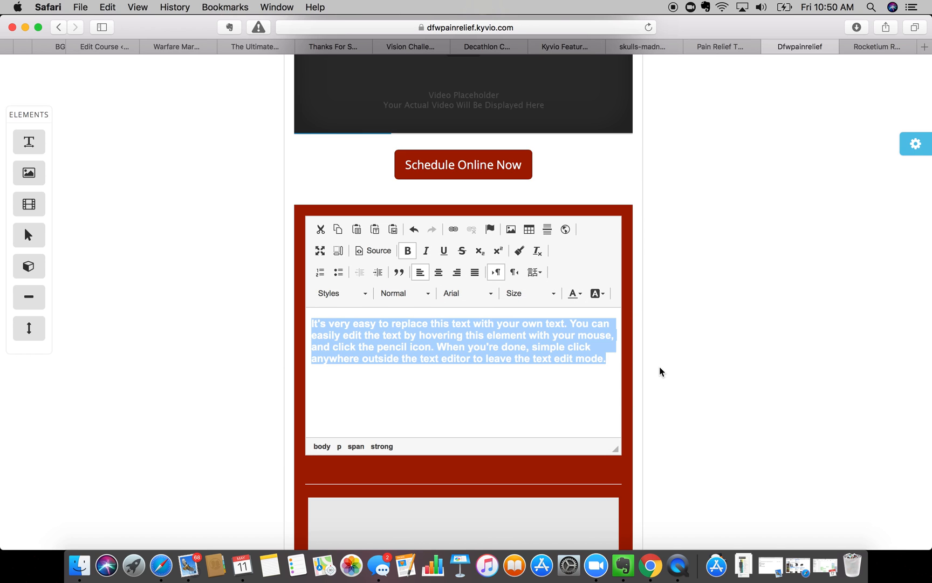
left_click(661, 372)
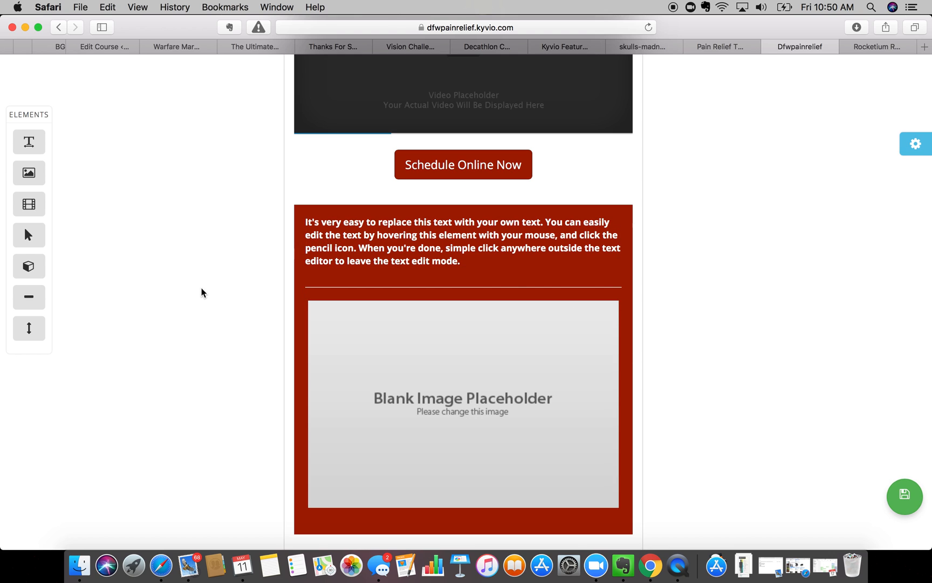
mouse_move(596, 267)
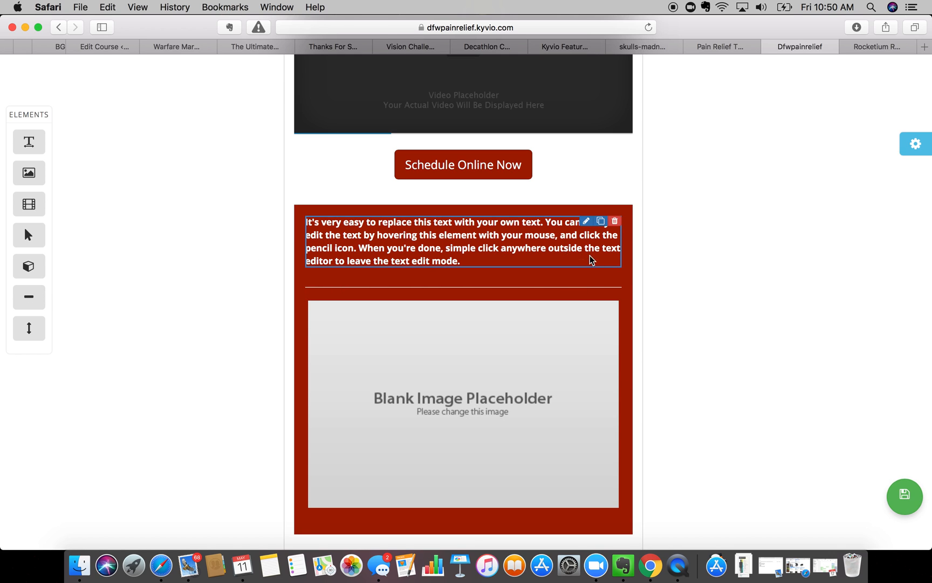
left_click(587, 280)
- Give the divider thickness 8, light yellow colour #ffe599 and a solid style
left_click_drag(596, 262, 659, 263)
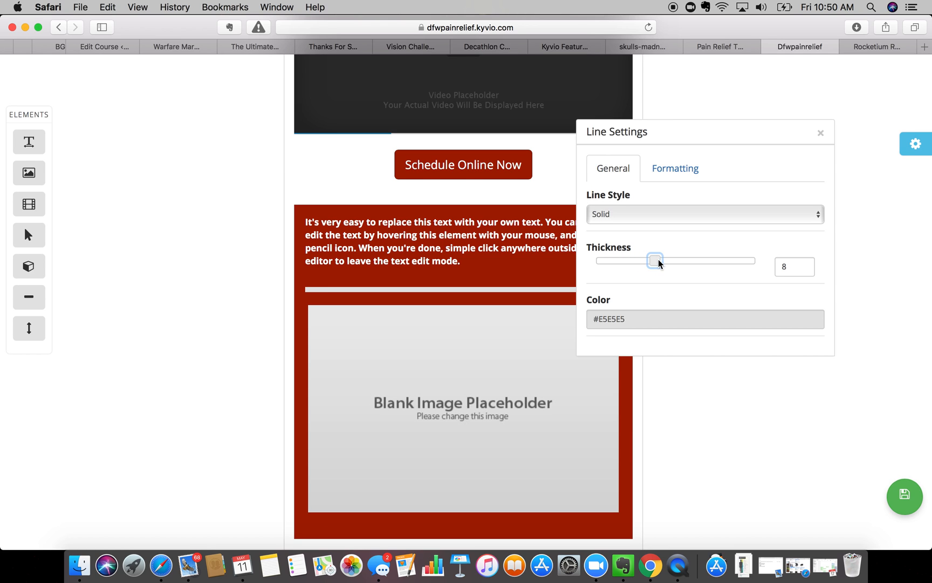
left_click(632, 315)
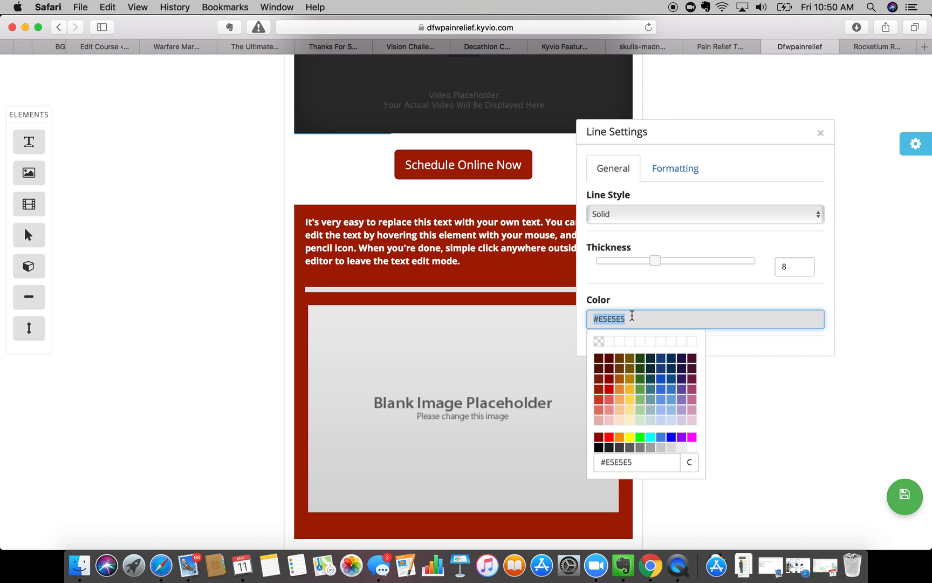
left_click(632, 411)
left_click(636, 216)
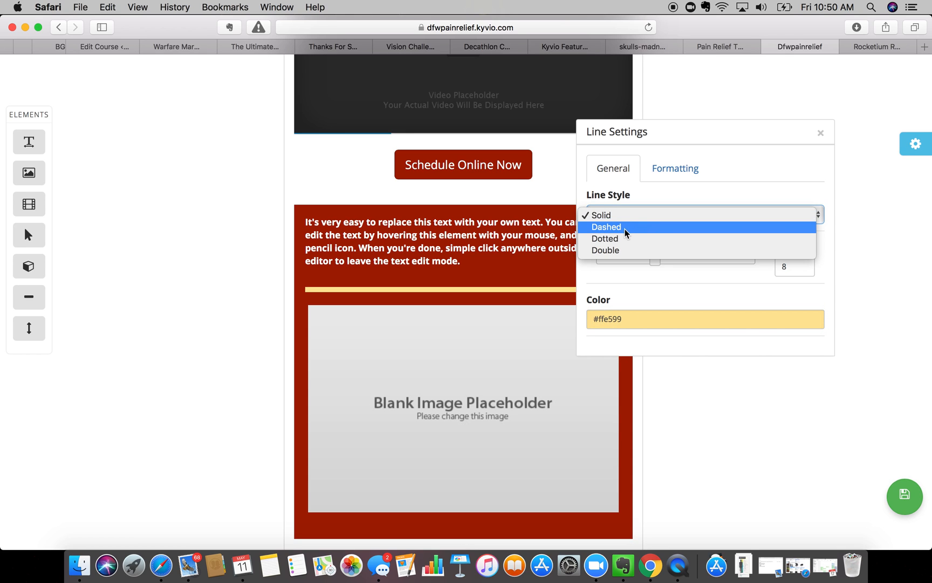
left_click(678, 167)
left_click(679, 168)
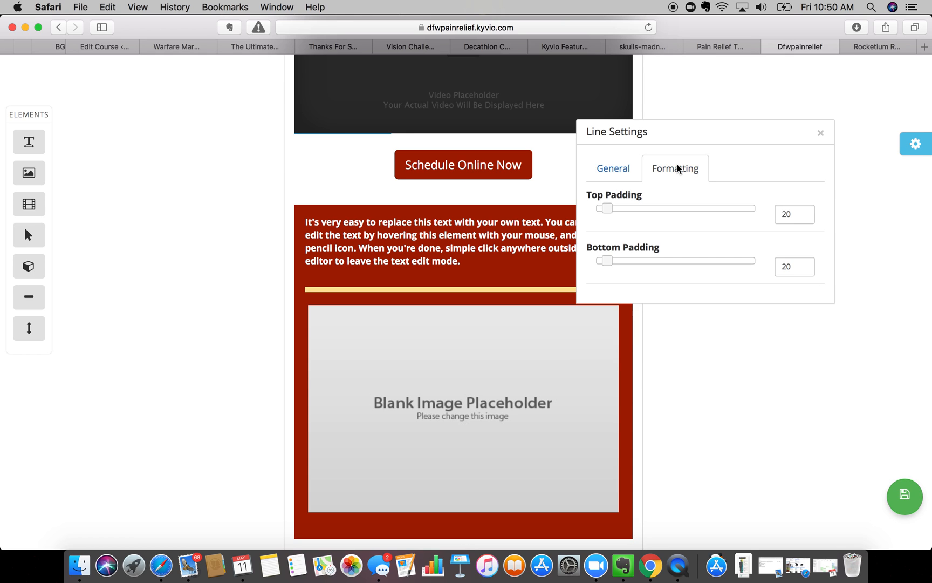
left_click(820, 132)
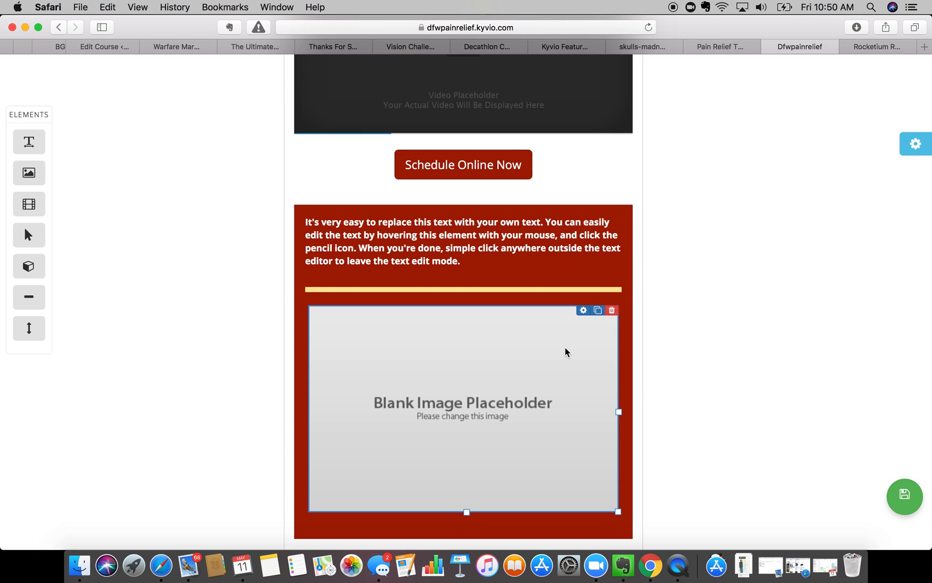
- Fill the image placeholder with untitled-project-11.jpg from the Media Manager
scroll(566, 352, "down", 5)
left_click(583, 180)
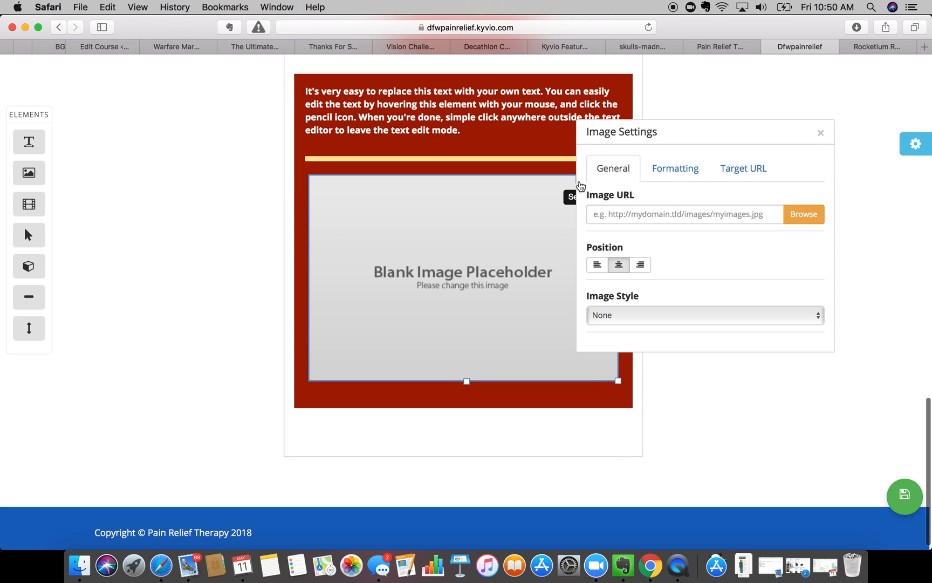
left_click(800, 220)
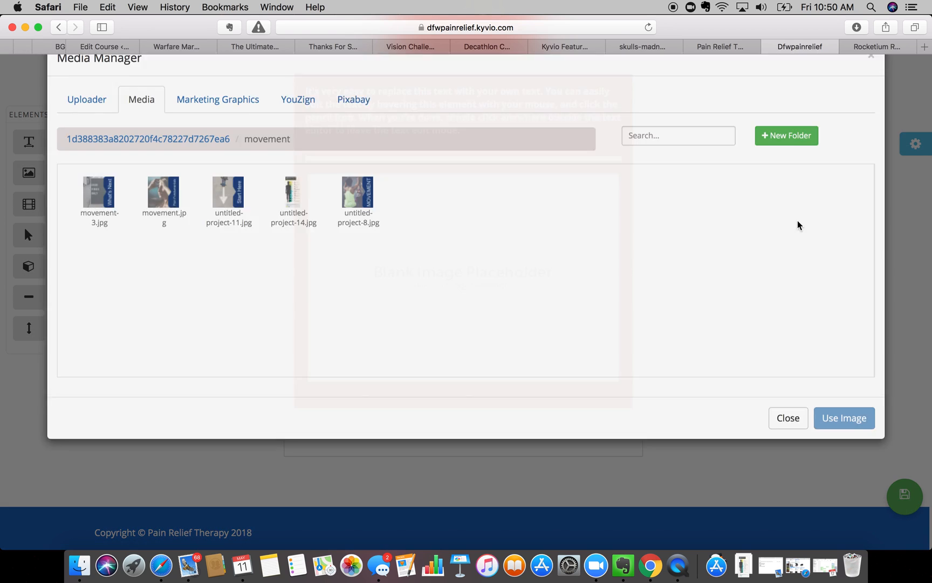
left_click(228, 235)
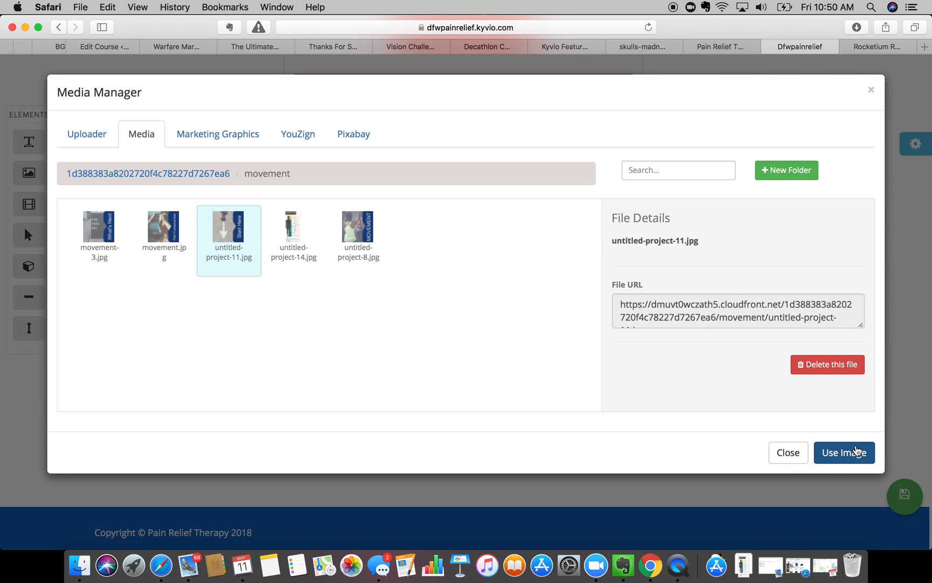
left_click(845, 452)
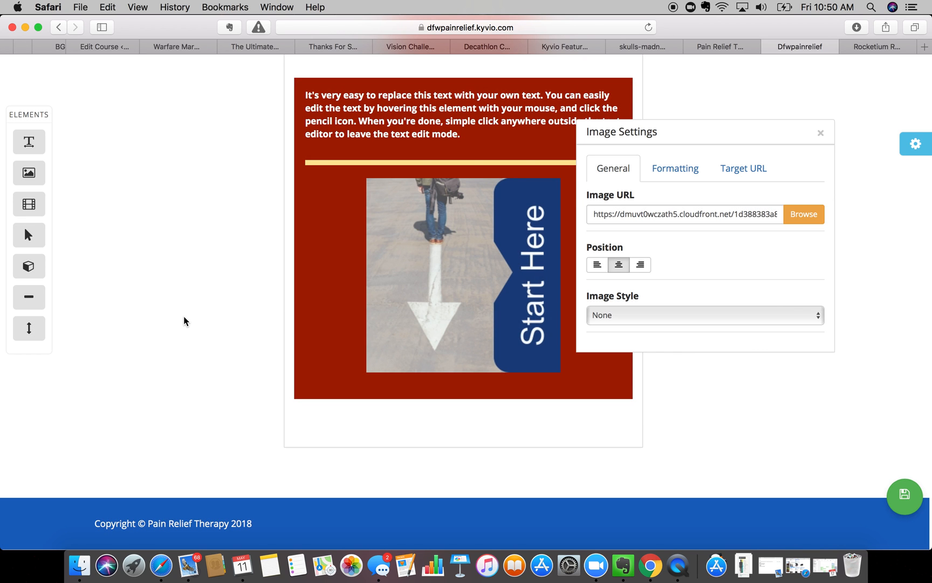
left_click(820, 132)
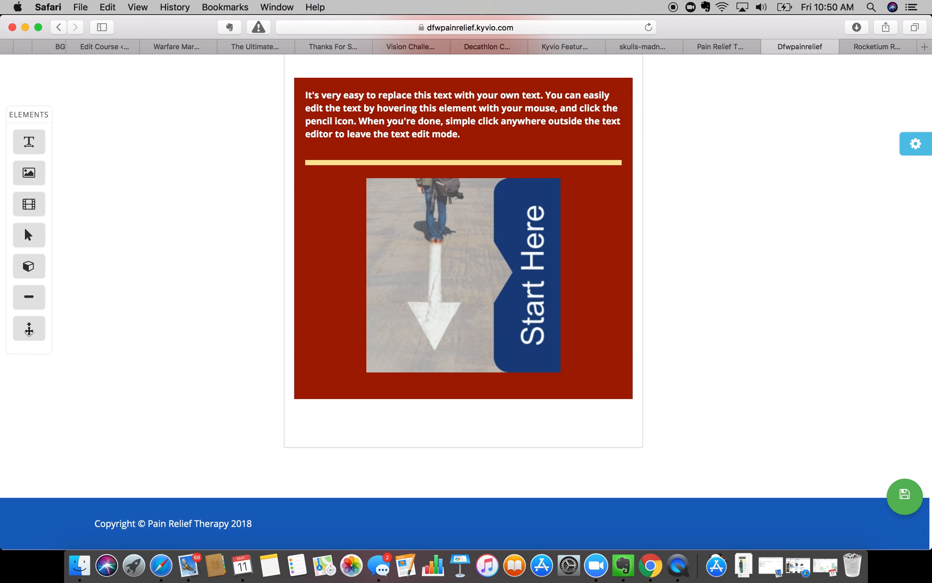
- Drop a Spacer above the video block, set its height to about 91, and save the lesson
scroll(138, 308, "up", 5)
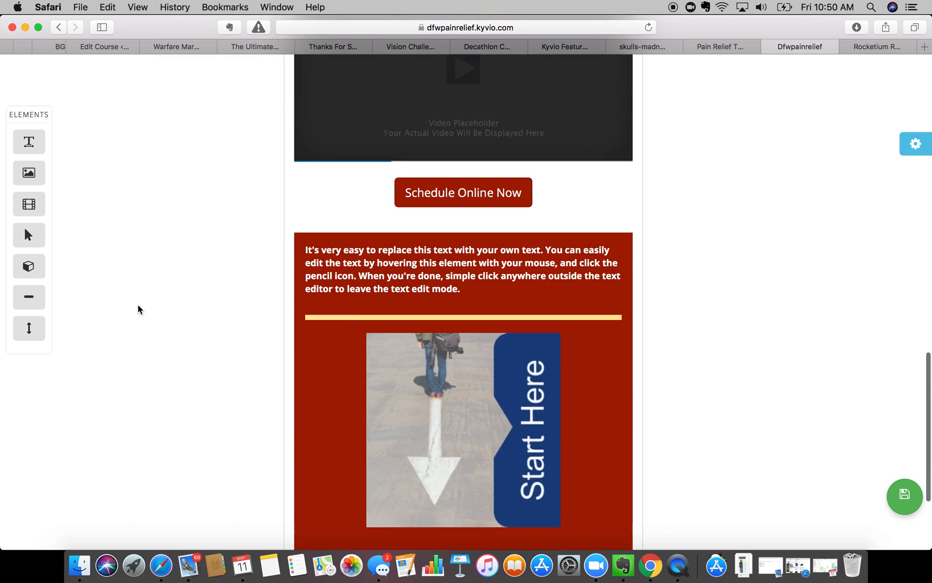
scroll(138, 309, "up", 5)
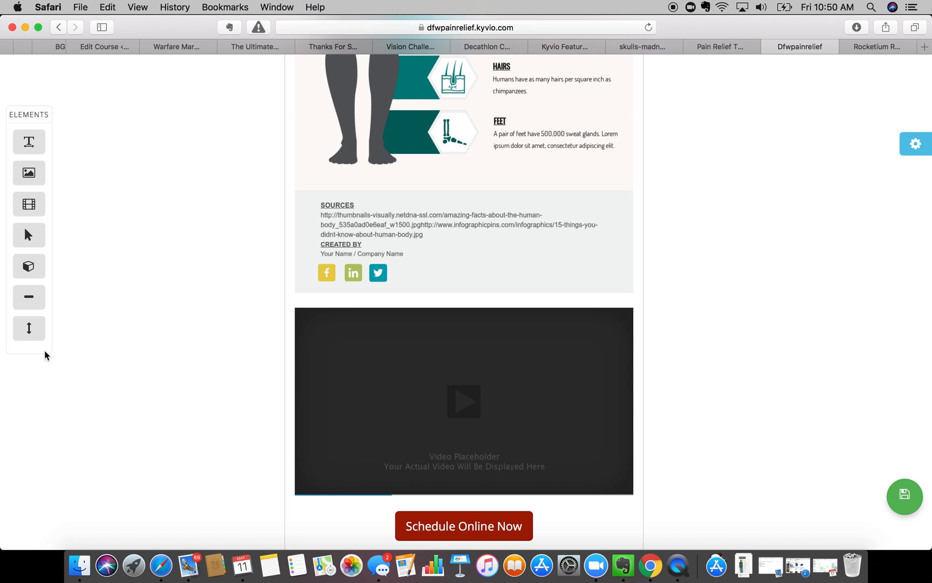
left_click_drag(26, 332, 458, 303)
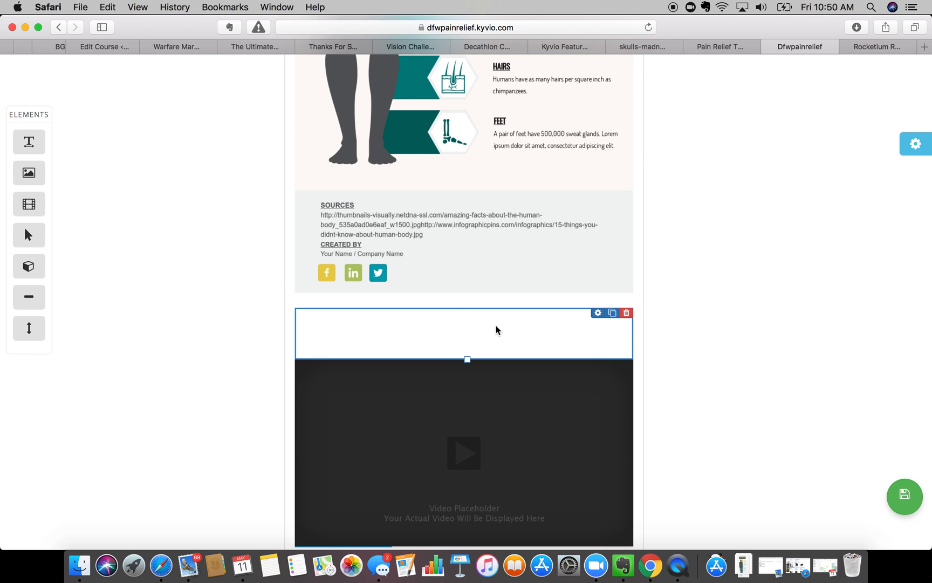
left_click(598, 312)
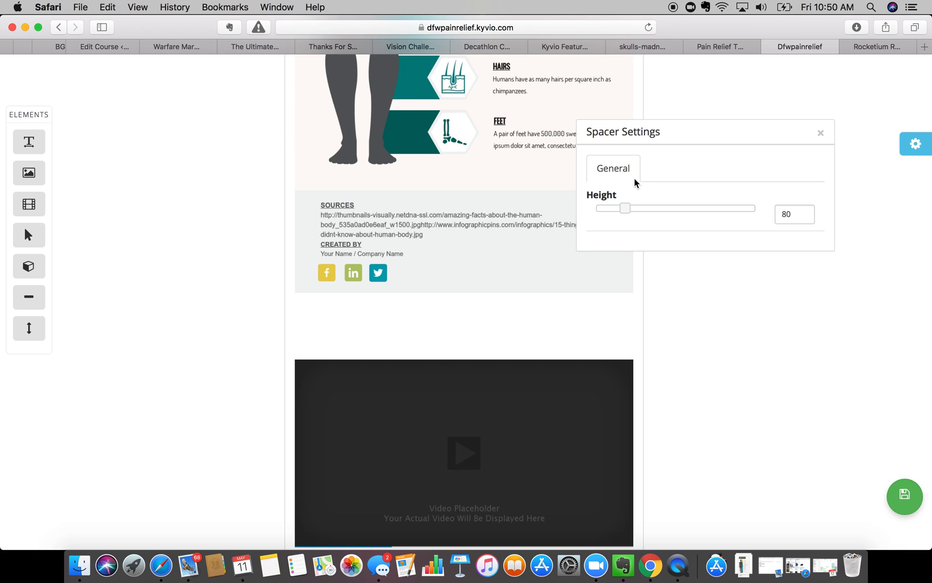
mouse_move(625, 209)
left_mouse_down()
mouse_move(691, 209)
mouse_move(611, 209)
mouse_move(627, 209)
left_mouse_up()
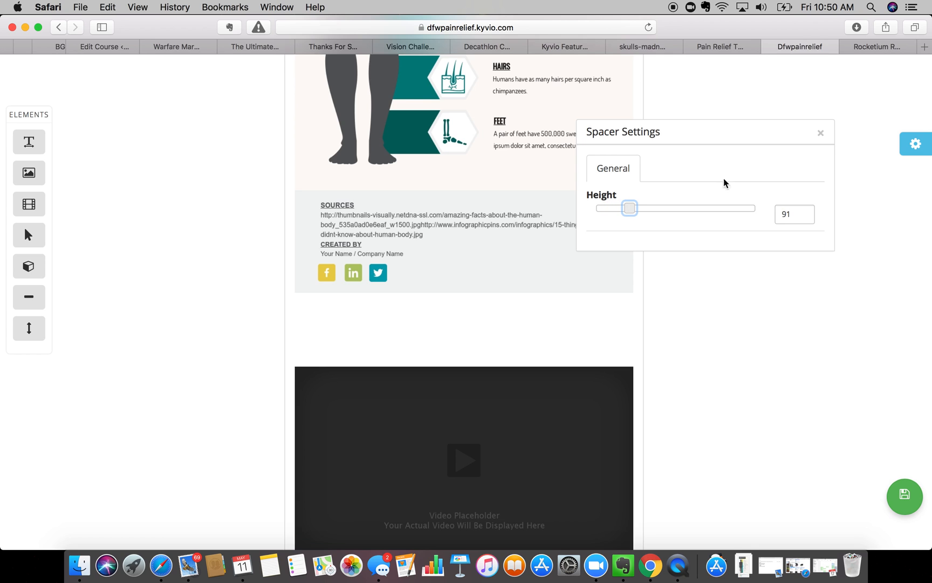
left_click(821, 134)
scroll(774, 227, "up", 20)
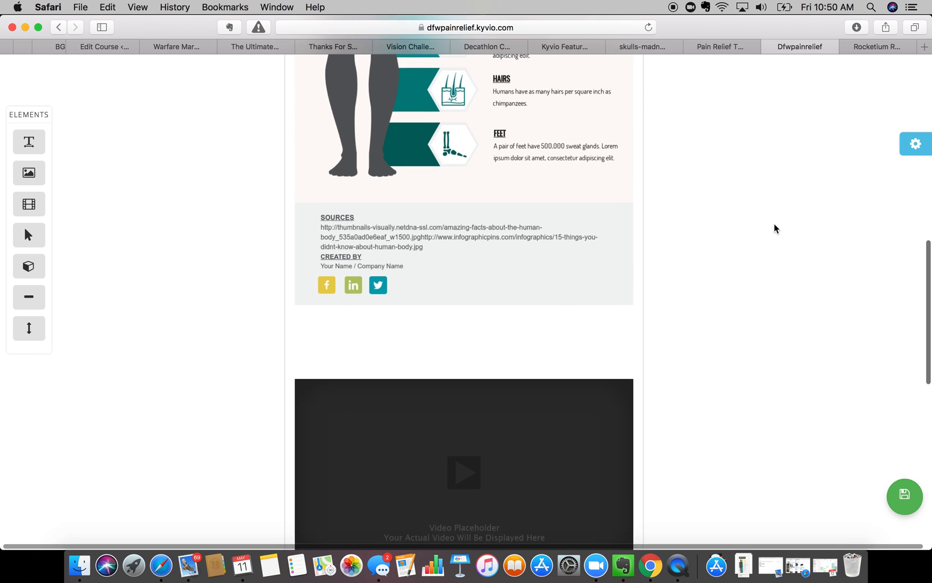
left_click(904, 495)
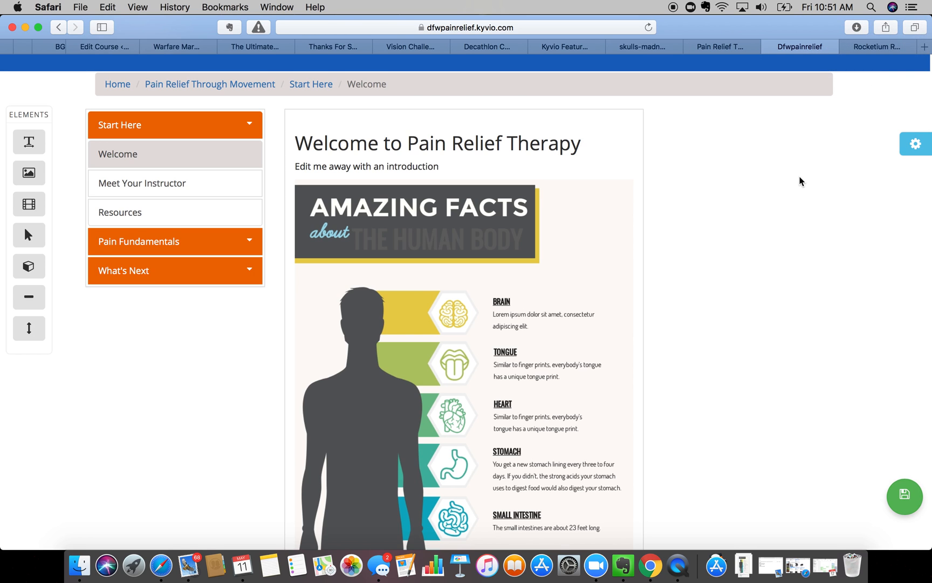
scroll(801, 181, "up", 2)
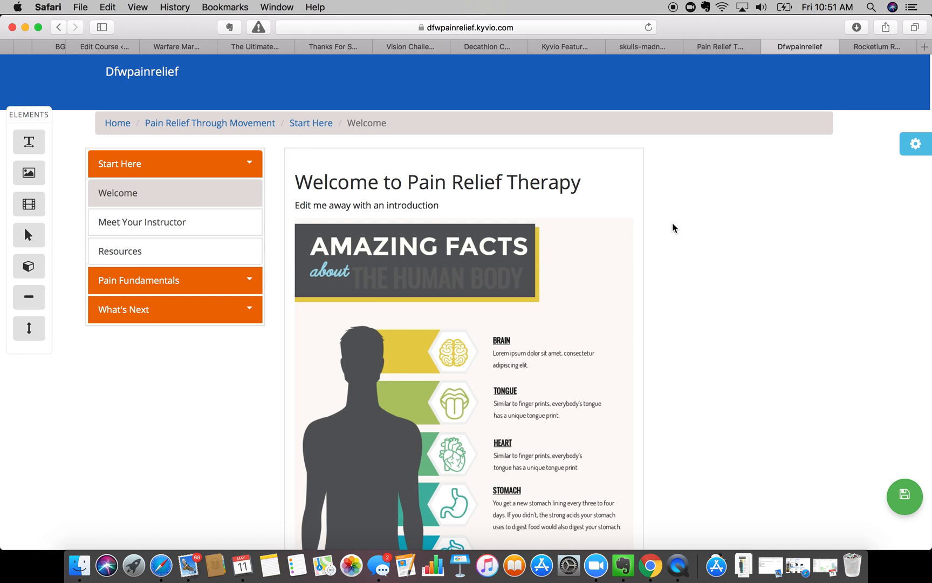
scroll(673, 228, "down", 5)
scroll(674, 228, "down", 10)
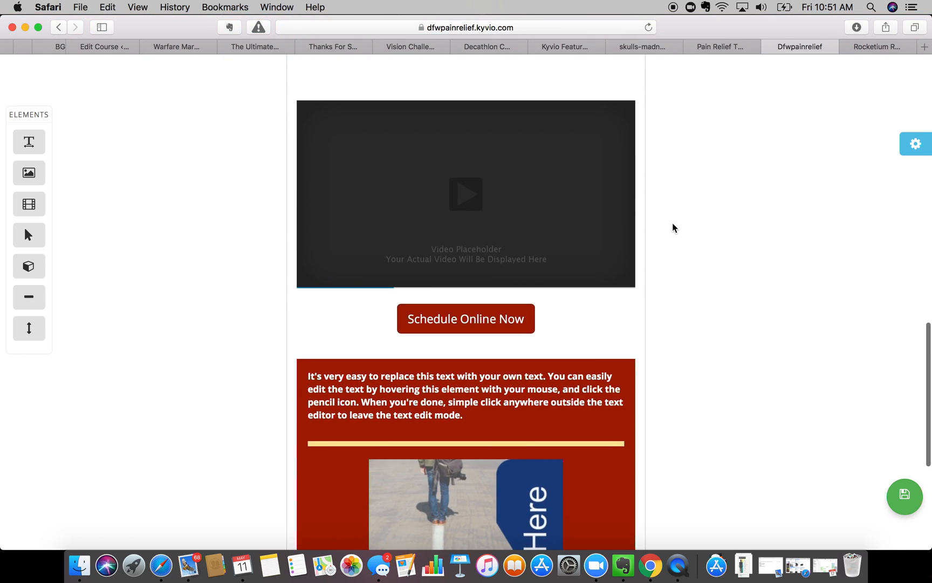
scroll(673, 228, "down", 5)
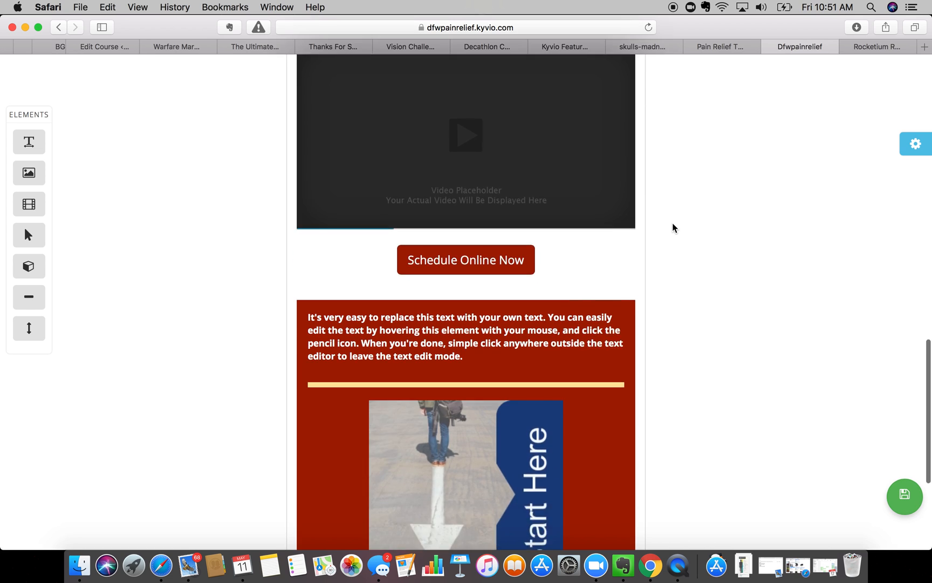
scroll(673, 228, "up", 3)
scroll(674, 228, "up", 3)
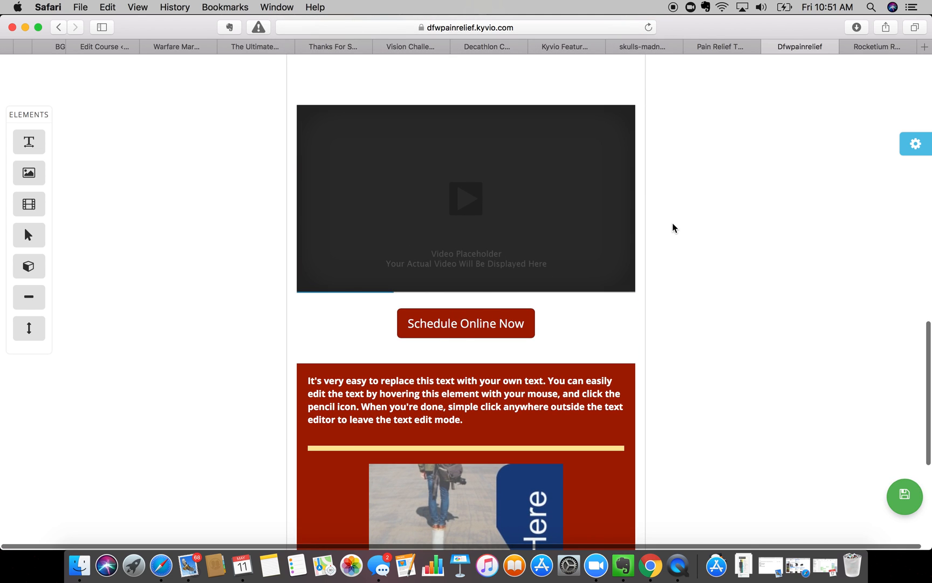
scroll(673, 228, "up", 2)
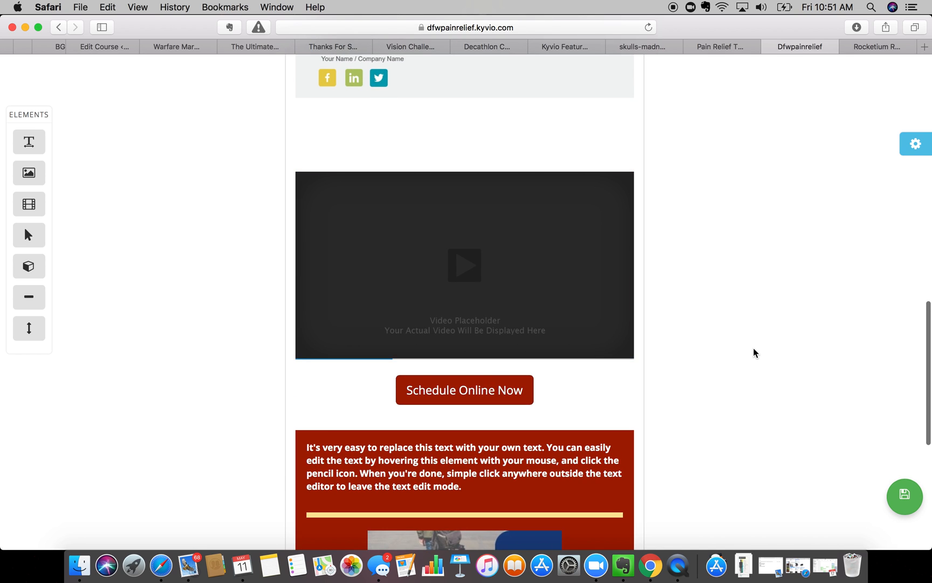
scroll(753, 352, "up", 7)
scroll(754, 352, "up", 10)
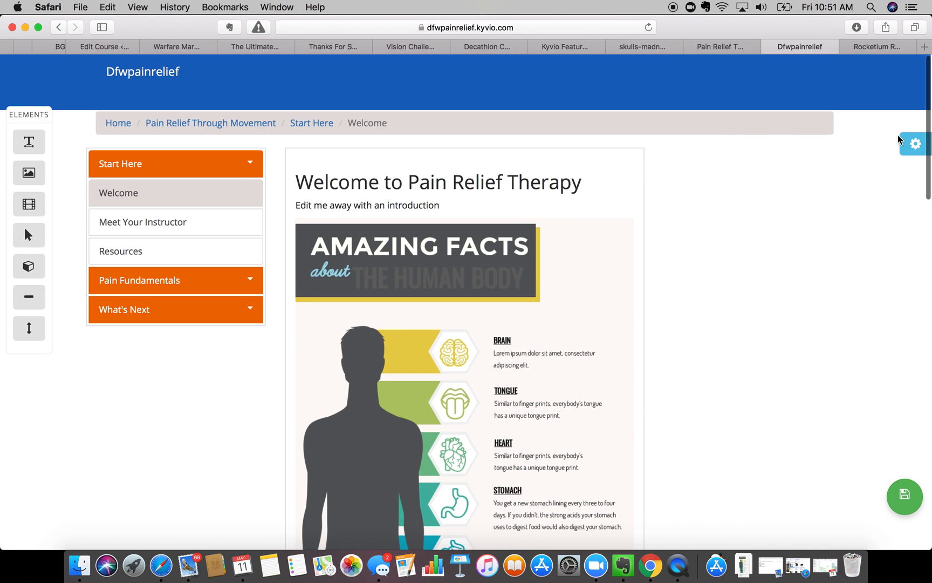
- Save the lesson page and preview the Welcome lesson in a new tab
left_click(914, 144)
left_click(907, 510)
left_click(907, 455)
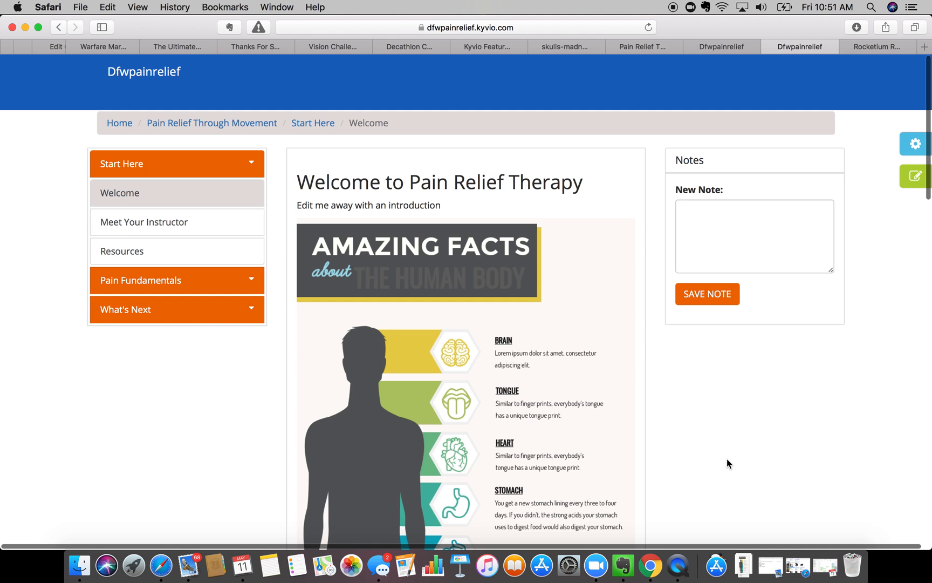
- Post the note 'I love dogs', which is refused for the owner
scroll(726, 459, "down", 5)
scroll(726, 458, "up", 5)
left_click(701, 219)
type("I love dog")
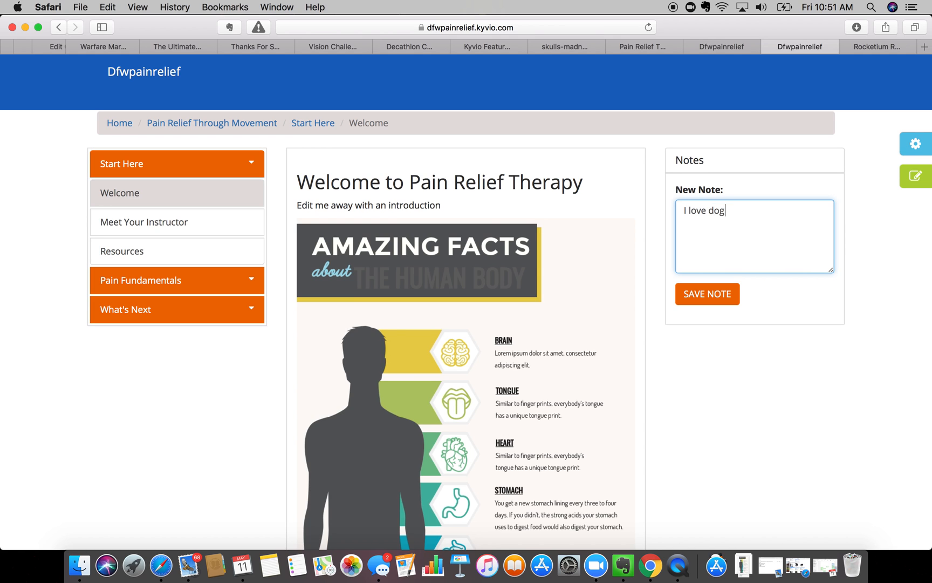
type("s")
left_click(701, 293)
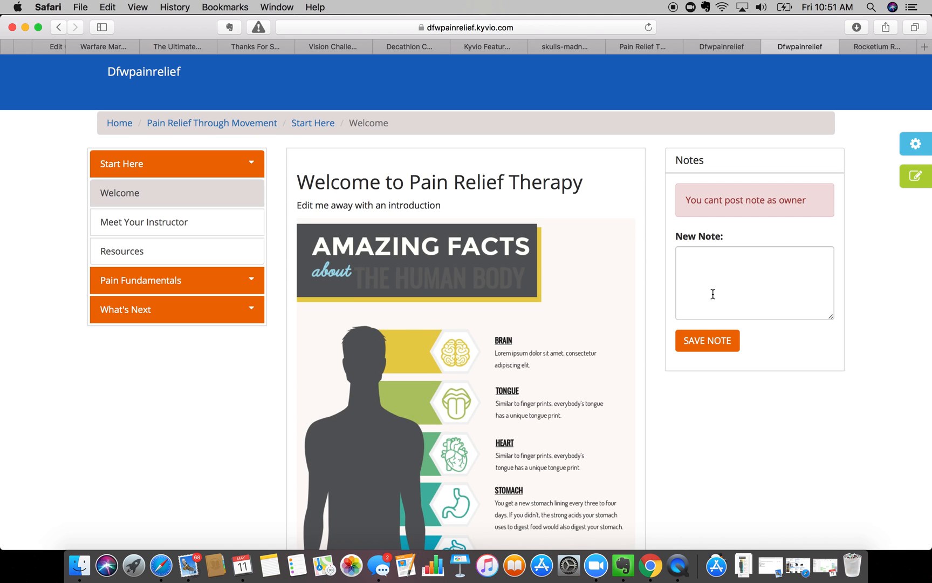
scroll(712, 293, "down", 15)
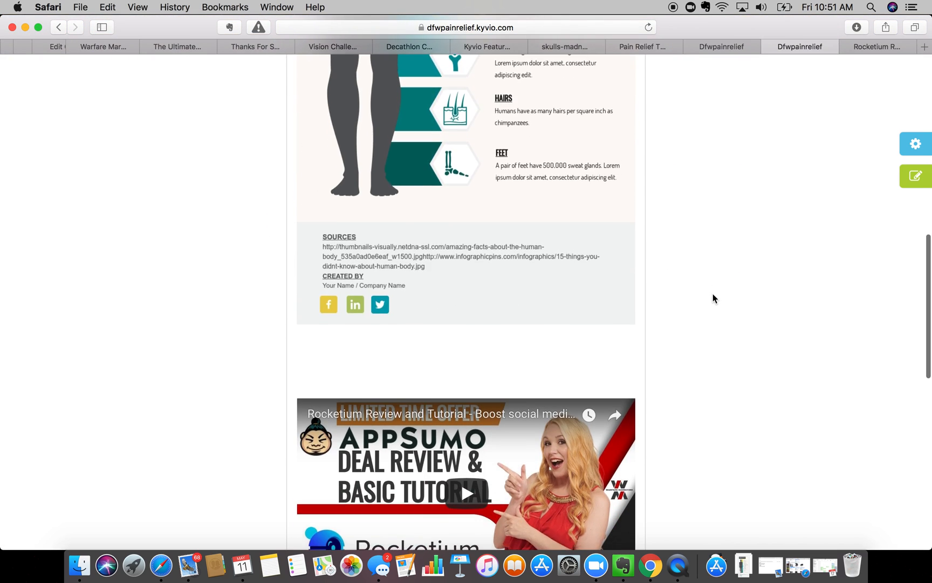
- Collapse and re-expand Start Here in the sidebar, then reload the Welcome lesson
scroll(713, 295, "down", 5)
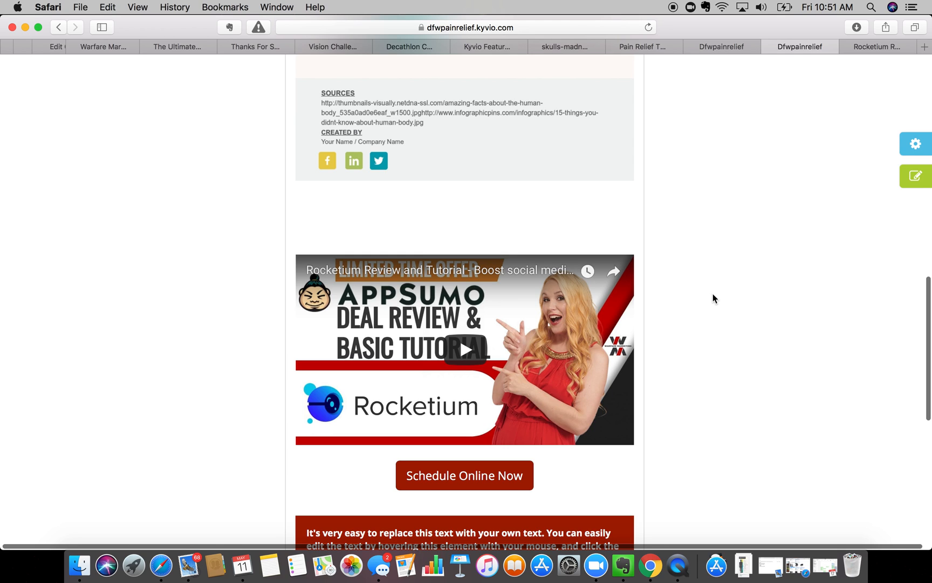
scroll(713, 294, "up", 20)
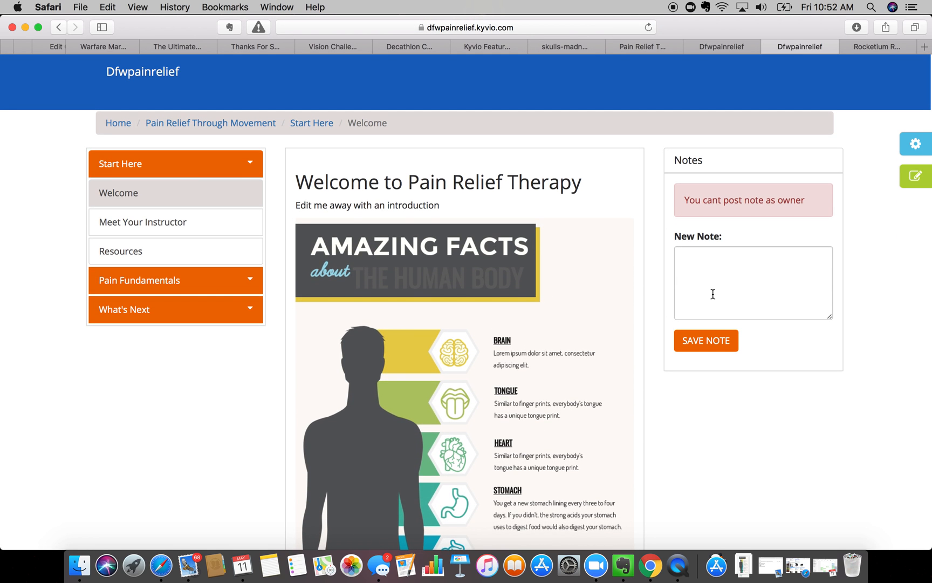
scroll(713, 294, "down", 20)
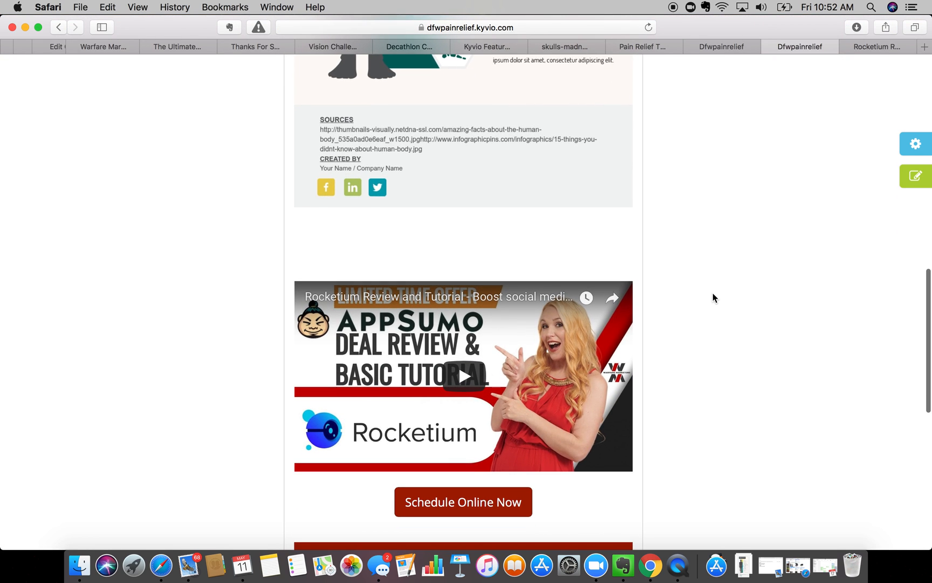
scroll(713, 298, "up", 20)
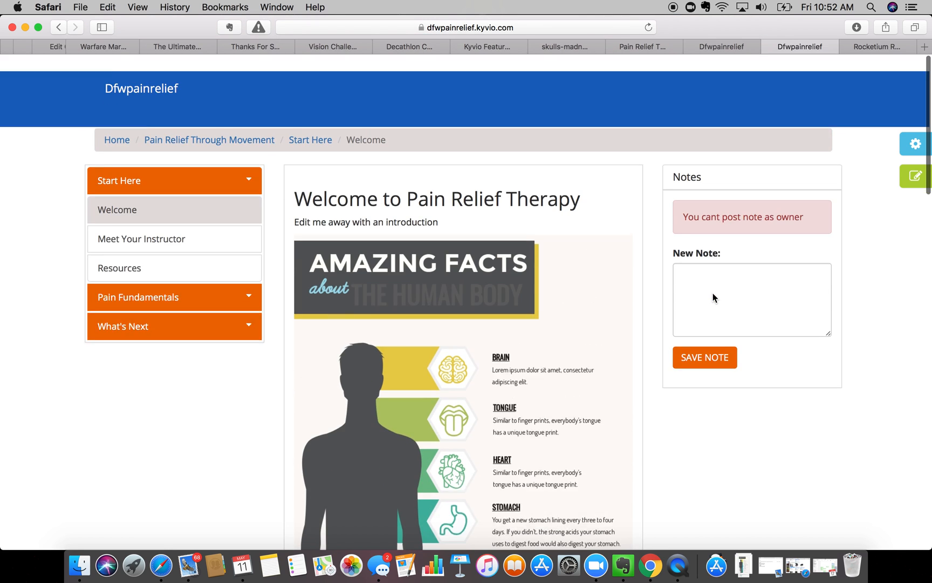
left_click(198, 164)
left_click(198, 164)
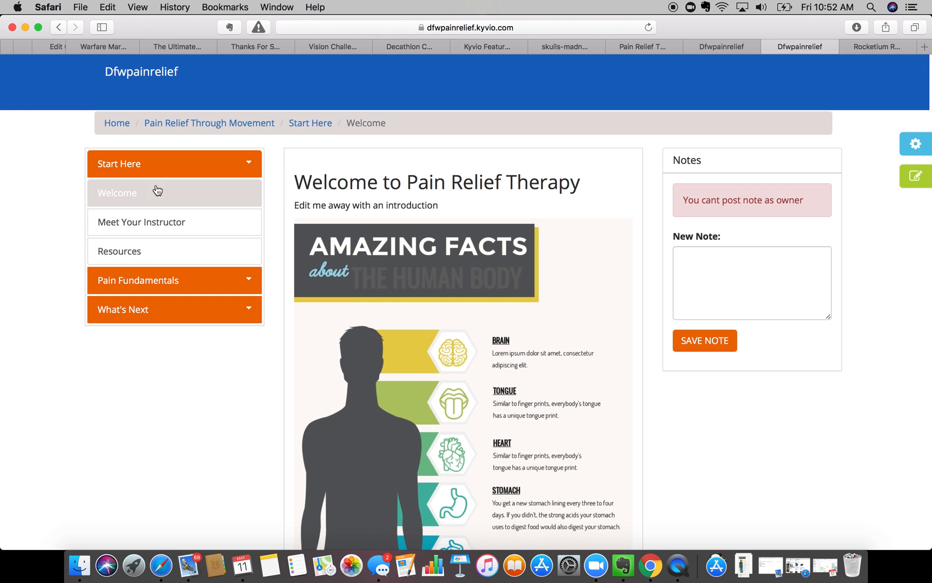
left_click(146, 199)
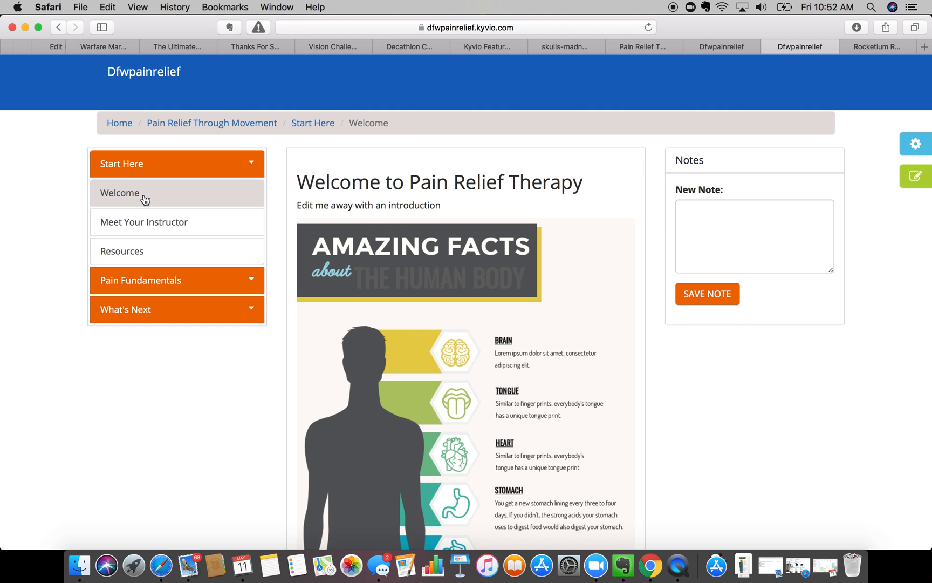
scroll(448, 314, "down", 2)
scroll(448, 315, "up", 2)
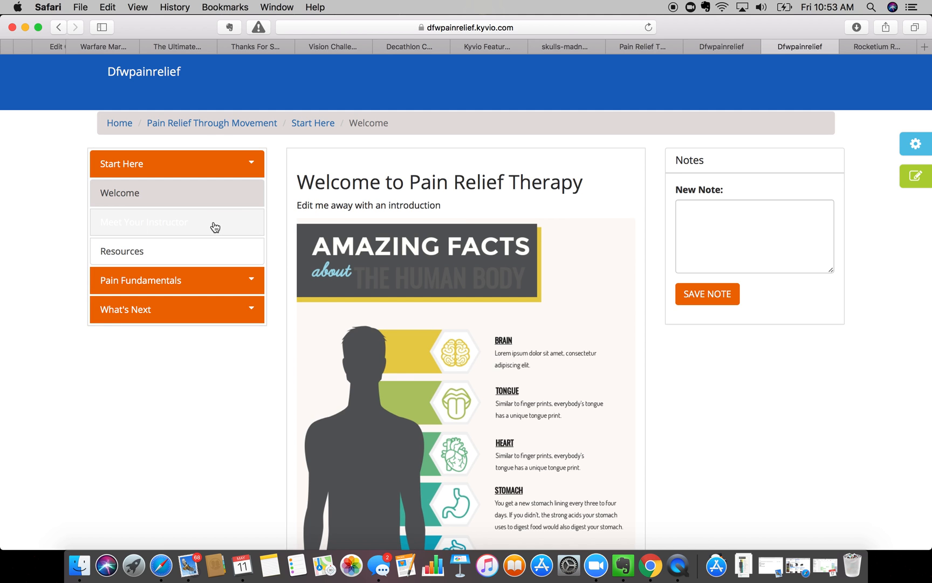
- Play and pause the embedded Rocketium review video, then collapse the Start Here module
scroll(356, 295, "down", 15)
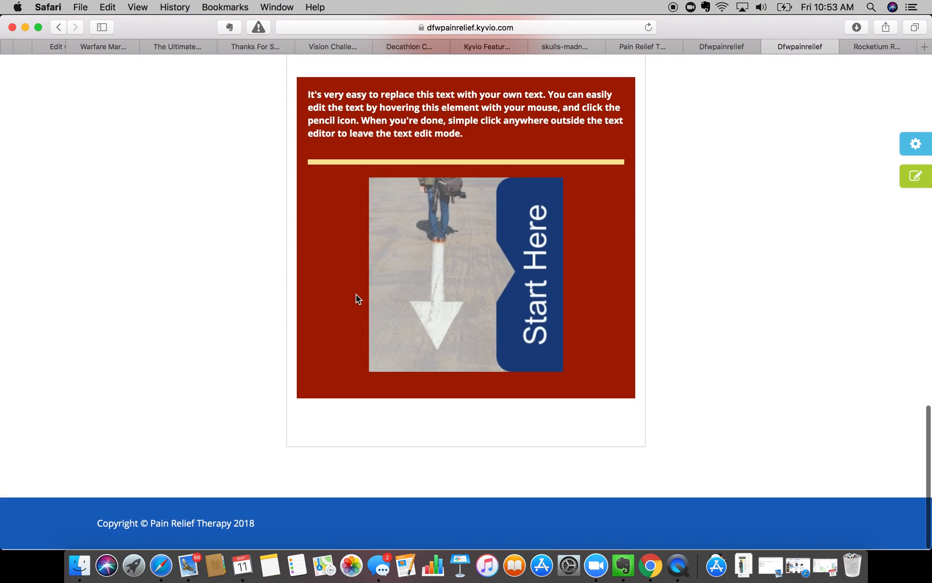
scroll(356, 296, "up", 5)
scroll(356, 298, "up", 4)
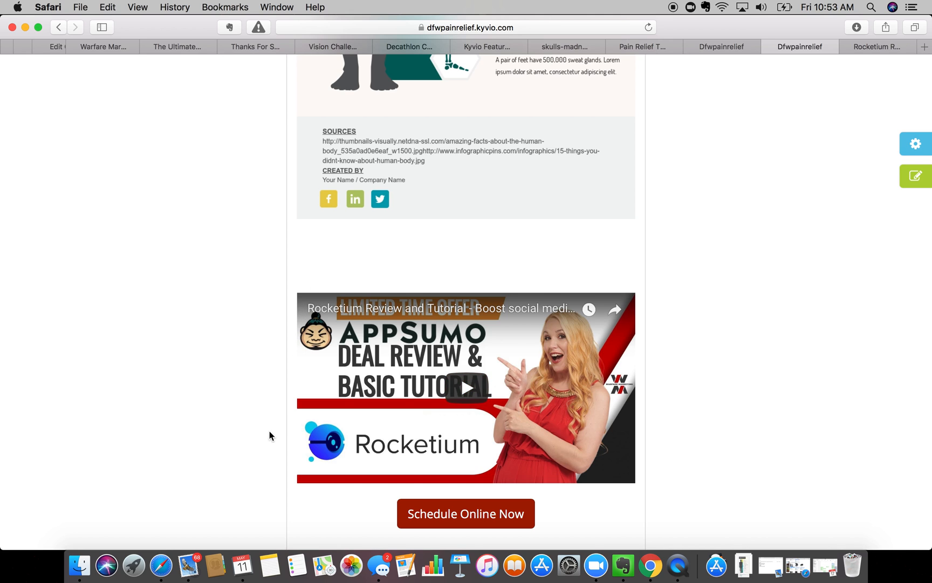
left_click(468, 401)
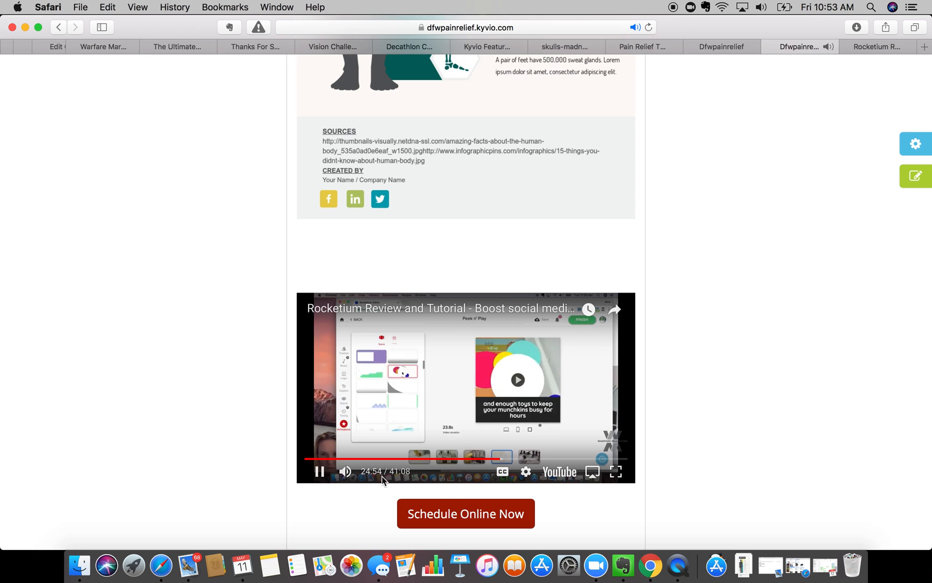
left_click(320, 475)
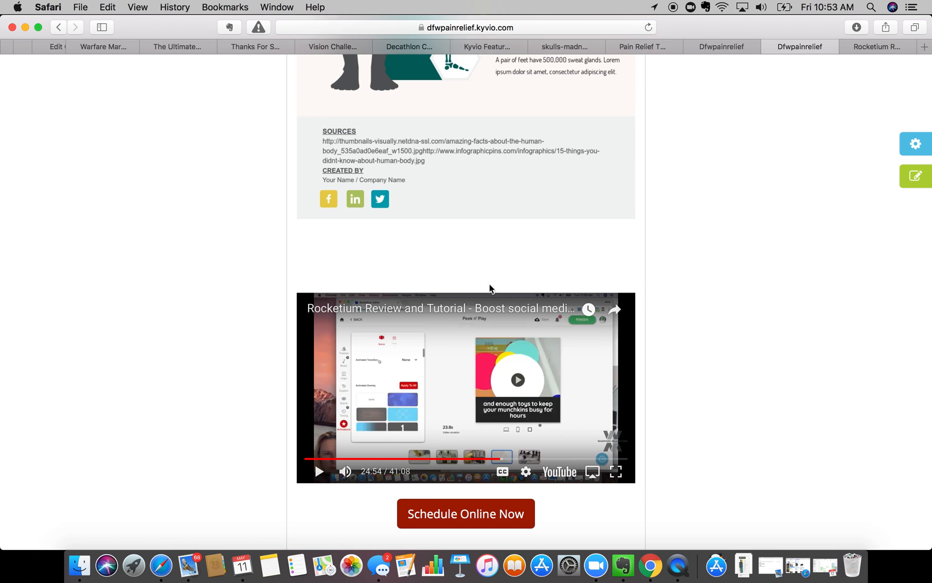
scroll(488, 286, "up", 15)
left_click(178, 163)
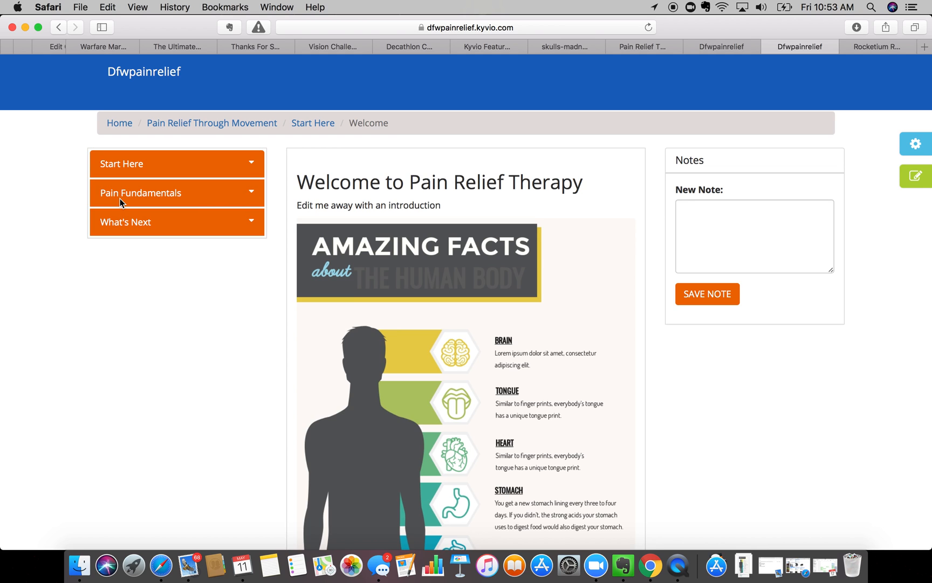
- Expand Start Here, view the Resources lesson, then return Home to the Membership Courses Page
left_click(119, 166)
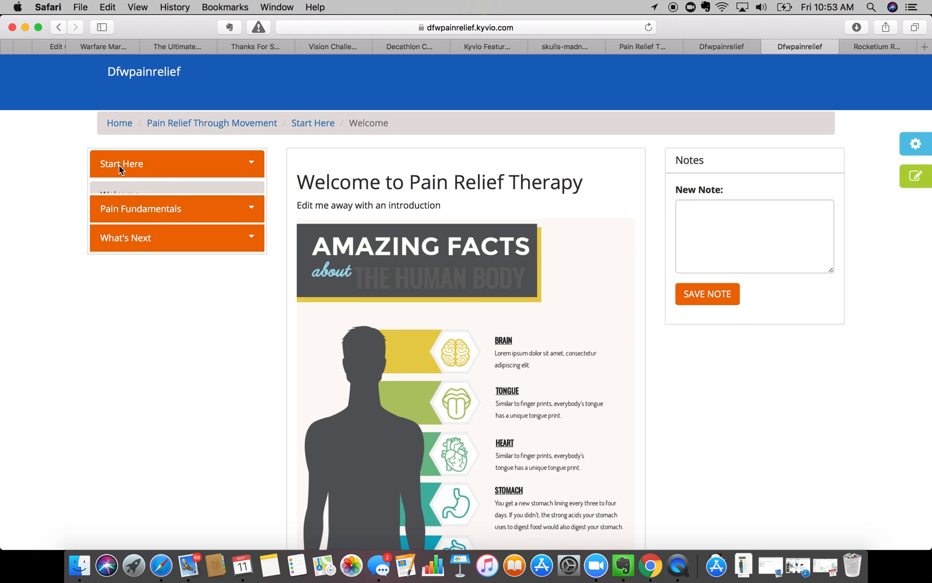
left_click(120, 250)
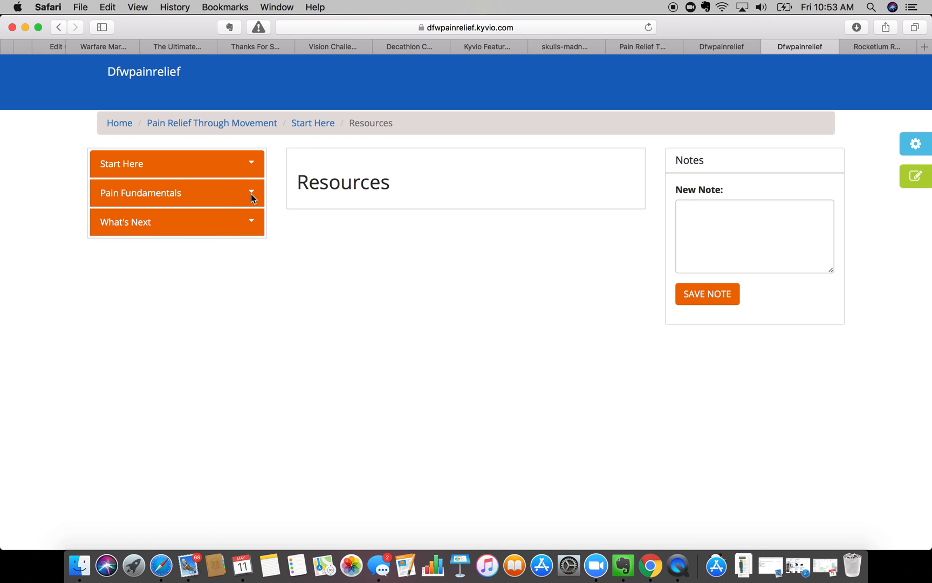
left_click(117, 125)
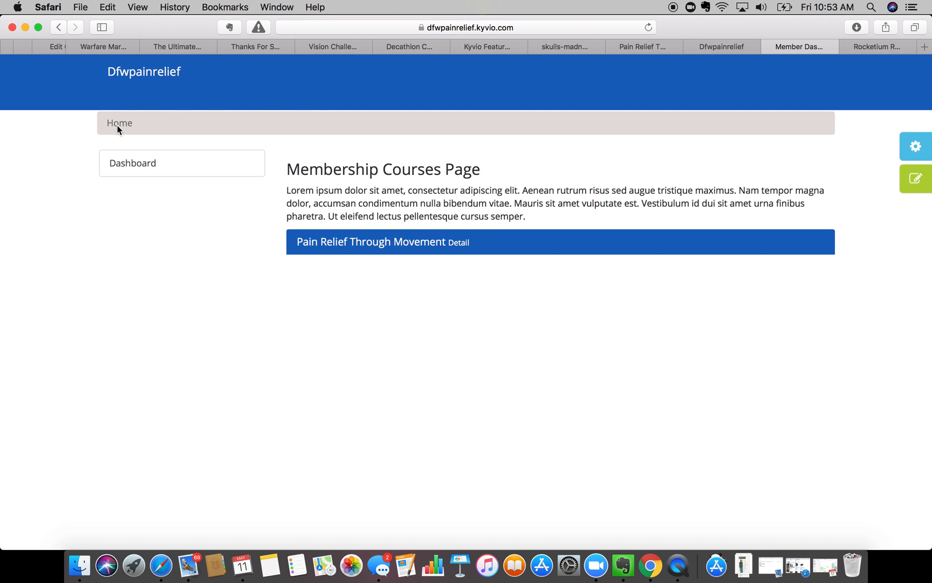
- Preview the Red Wine, Pastel Blue, Army Green and Bright Green schemes, returning to Army Green
left_click(916, 149)
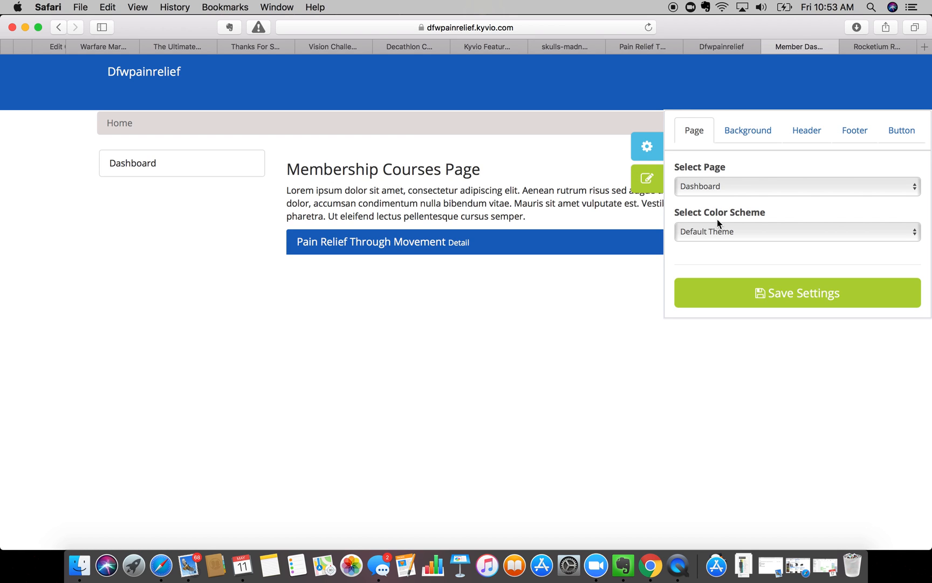
left_click(740, 231)
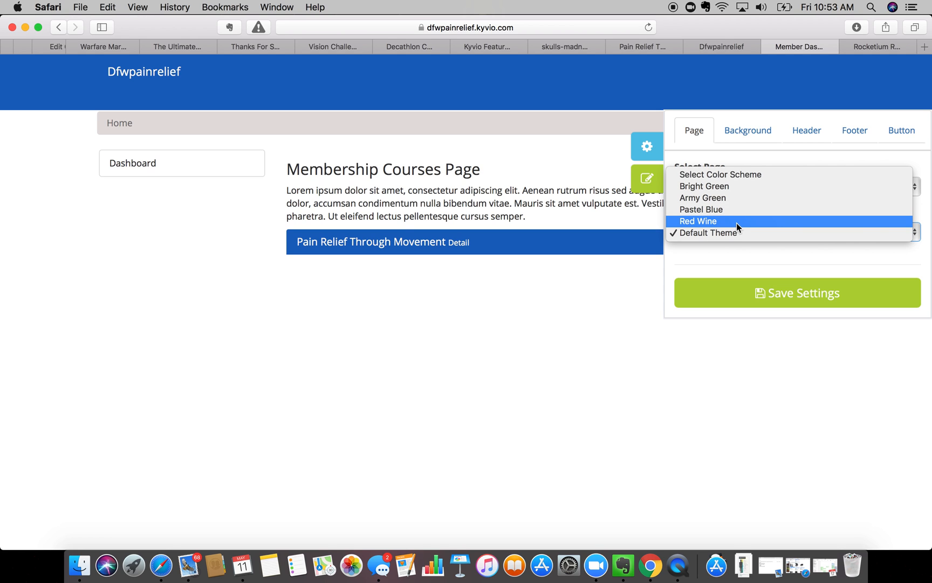
left_click(736, 221)
left_click(724, 233)
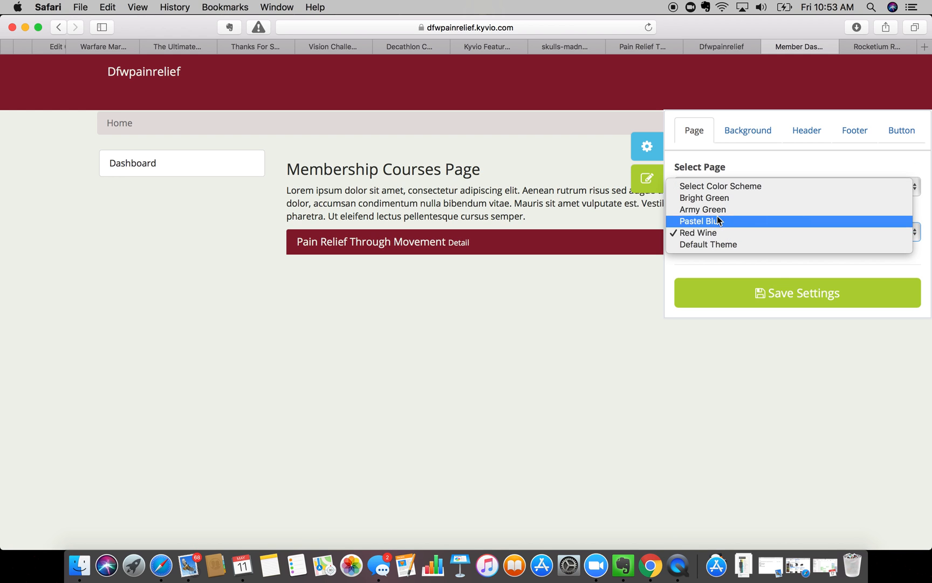
left_click(716, 221)
left_click(713, 229)
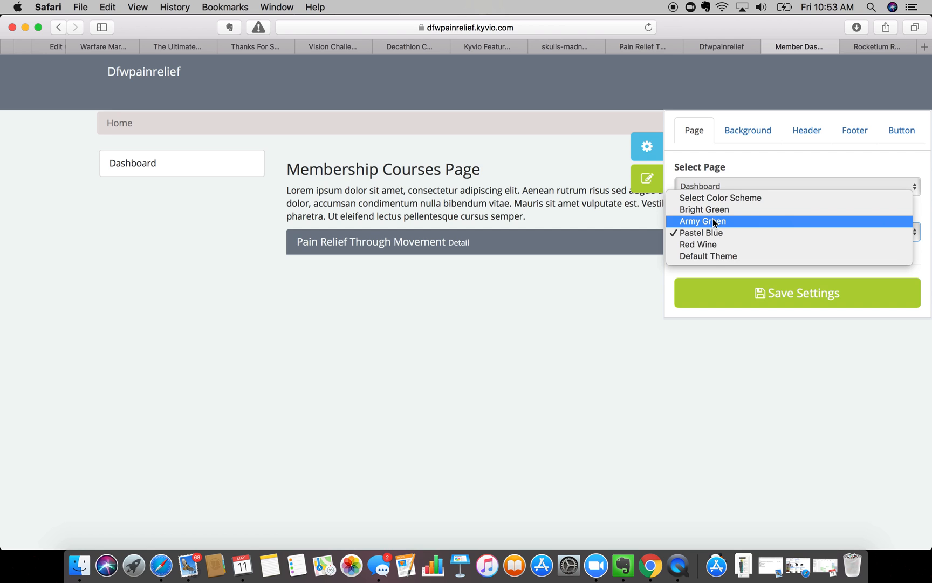
left_click(714, 221)
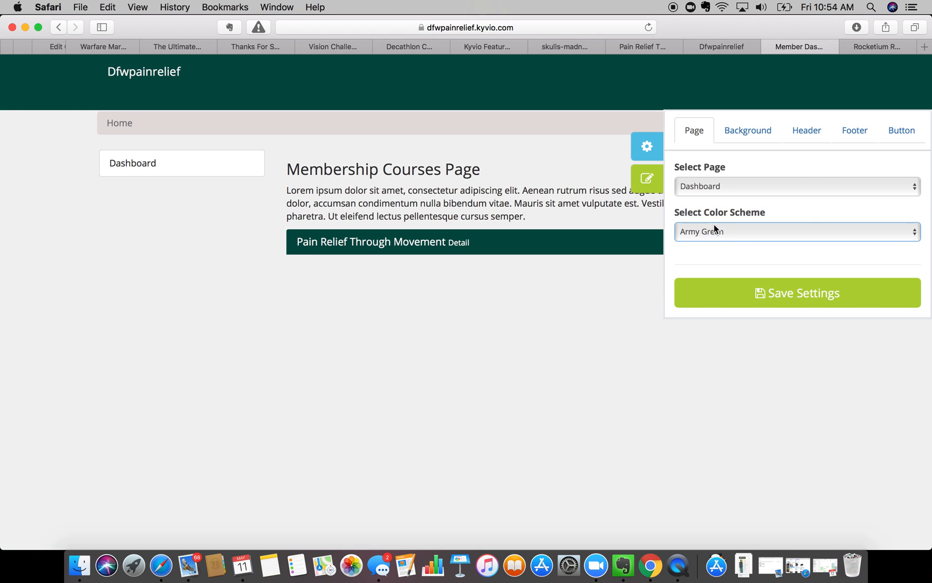
left_click(711, 235)
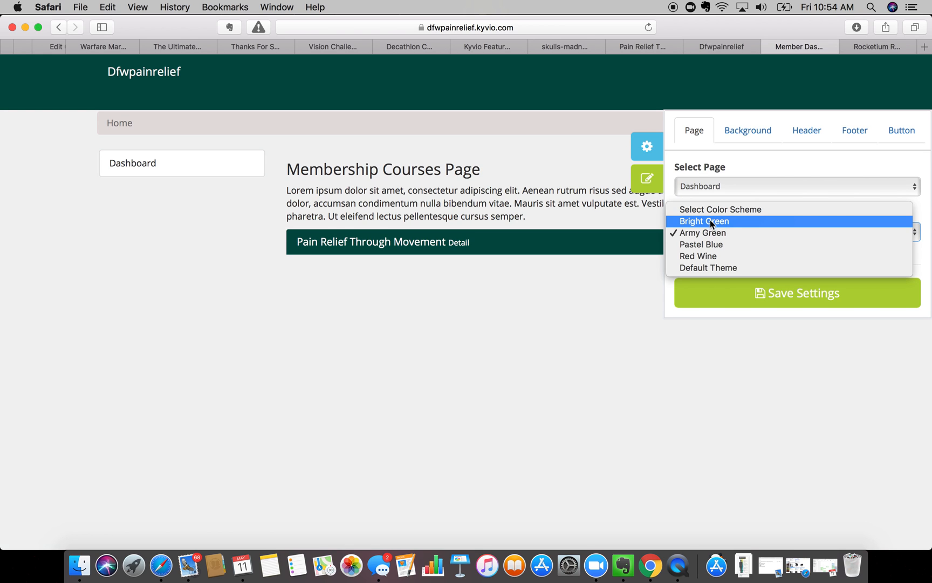
left_click(710, 221)
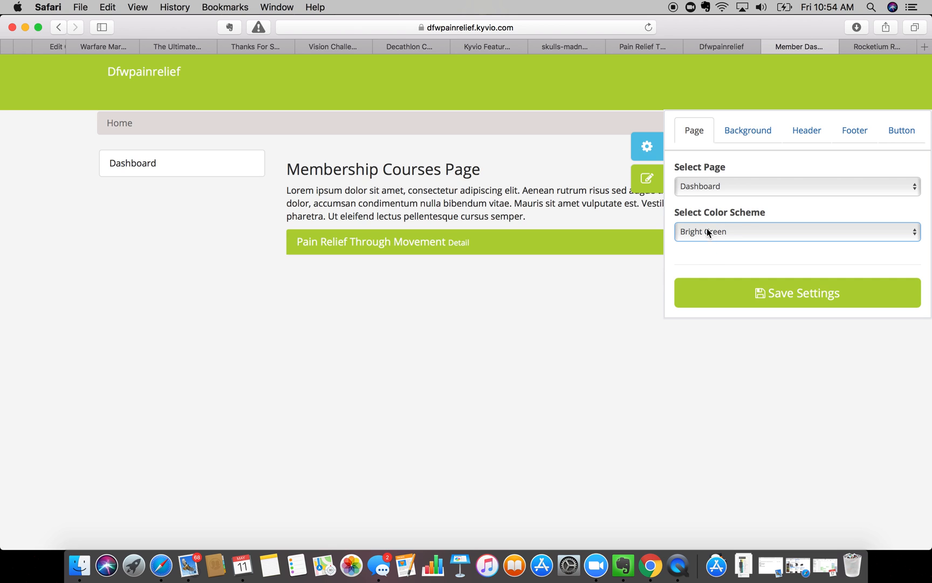
left_click(707, 228)
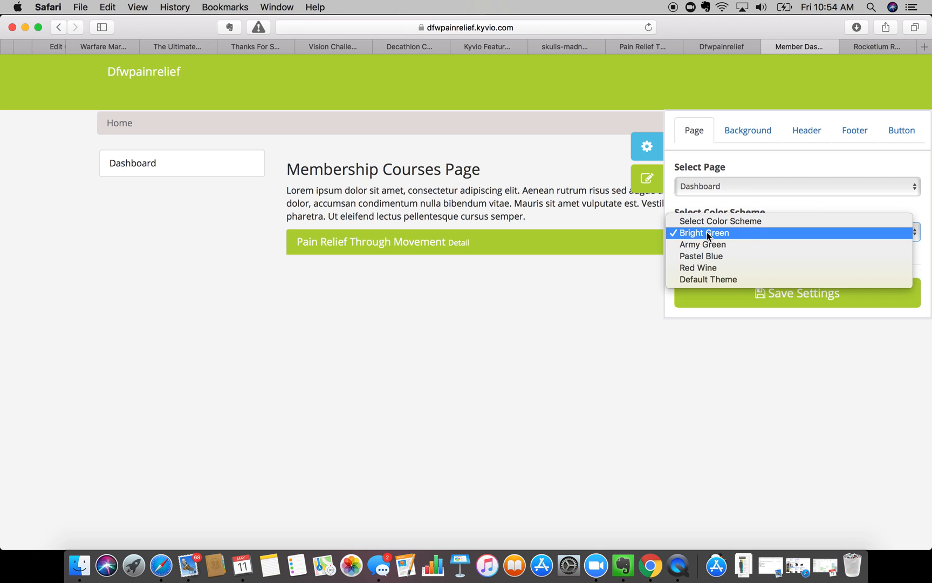
left_click(704, 244)
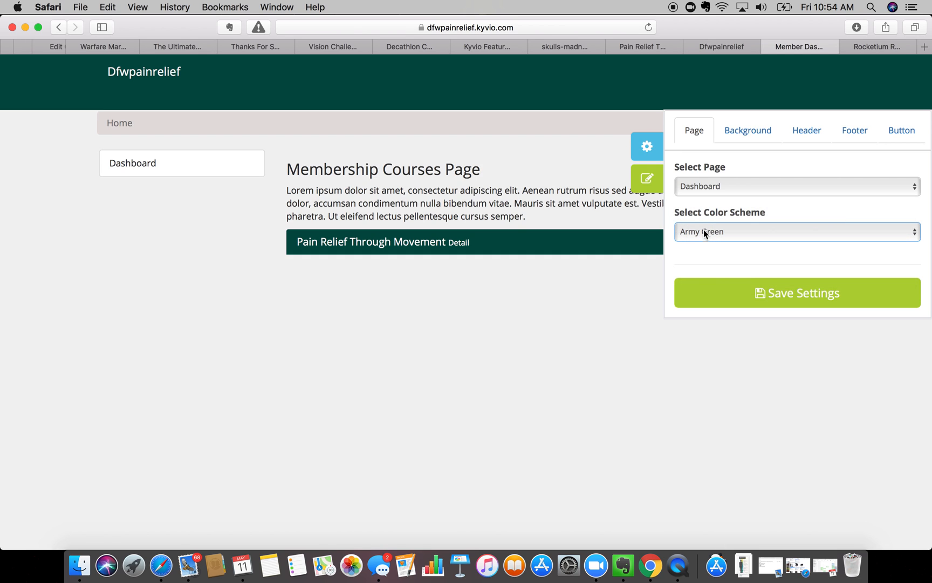
left_click(704, 231)
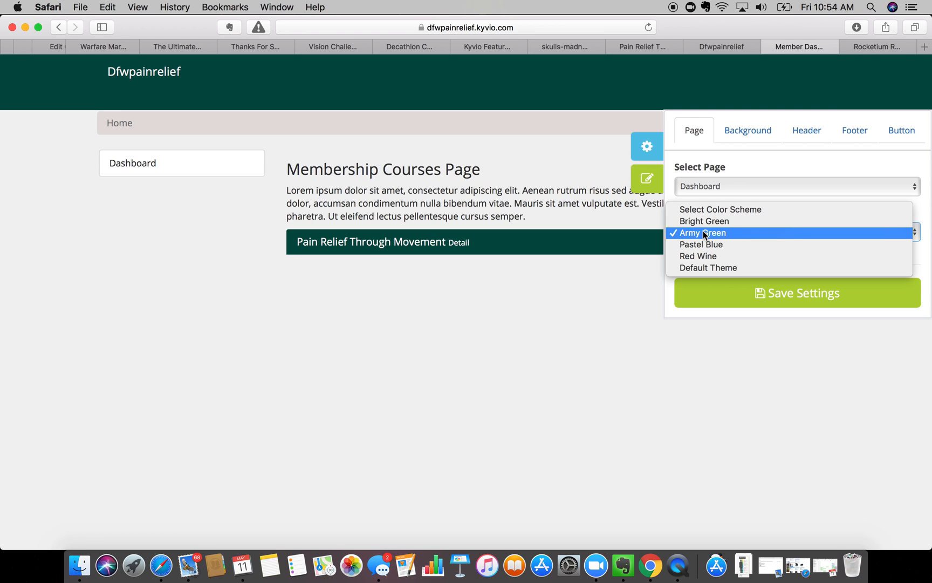
left_click(703, 233)
- Keeping Dashboard targeted, switch the scheme to Default Theme and show the background settings
left_click(703, 185)
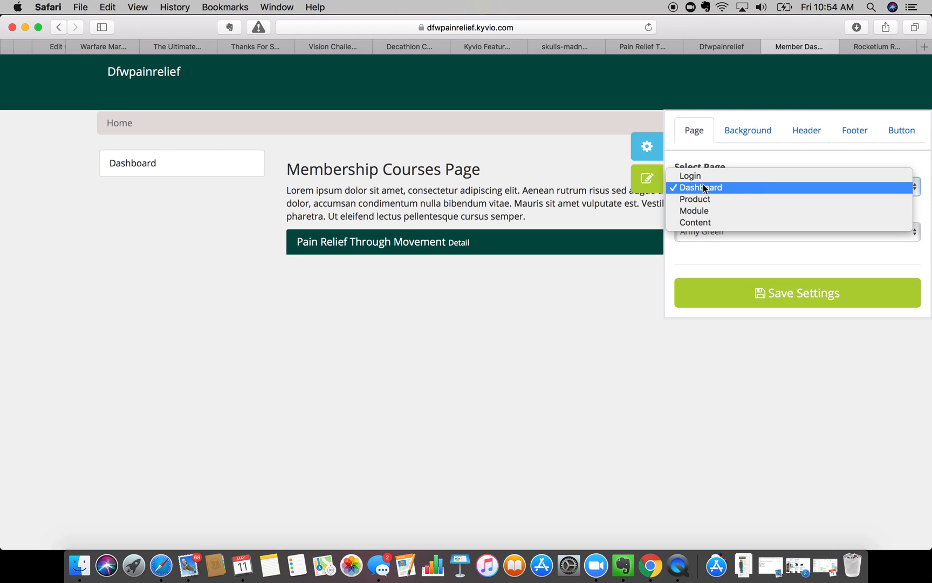
left_click(701, 253)
left_click(700, 237)
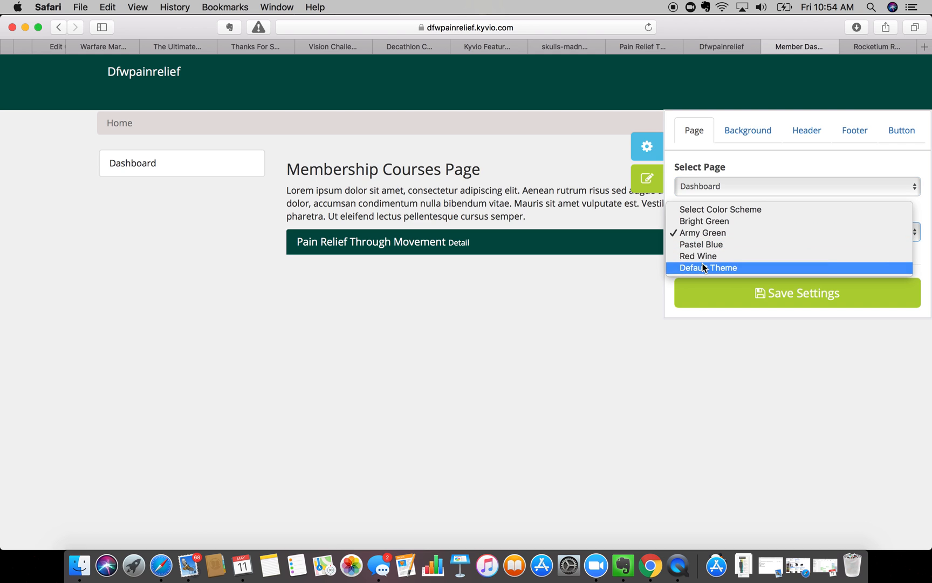
left_click(702, 244)
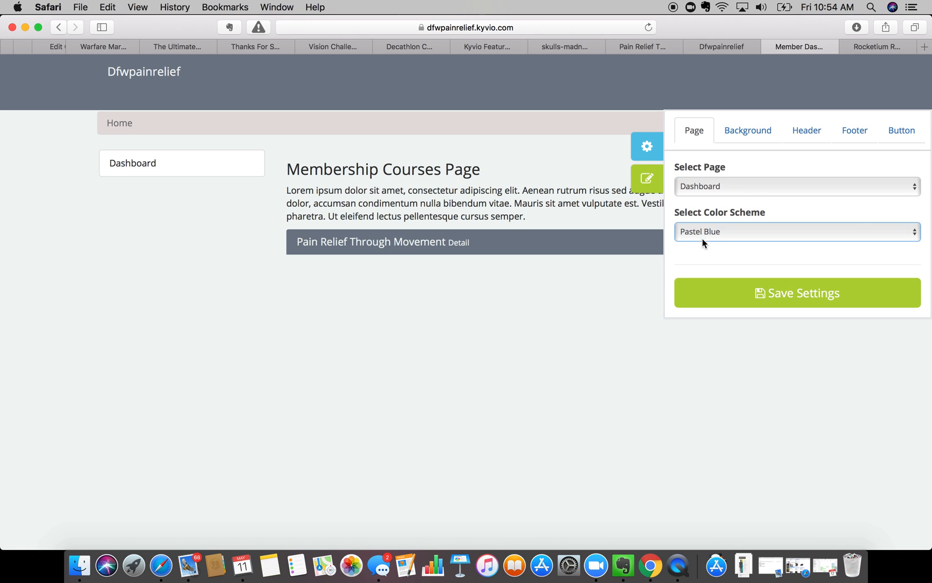
left_click(700, 232)
left_click(701, 251)
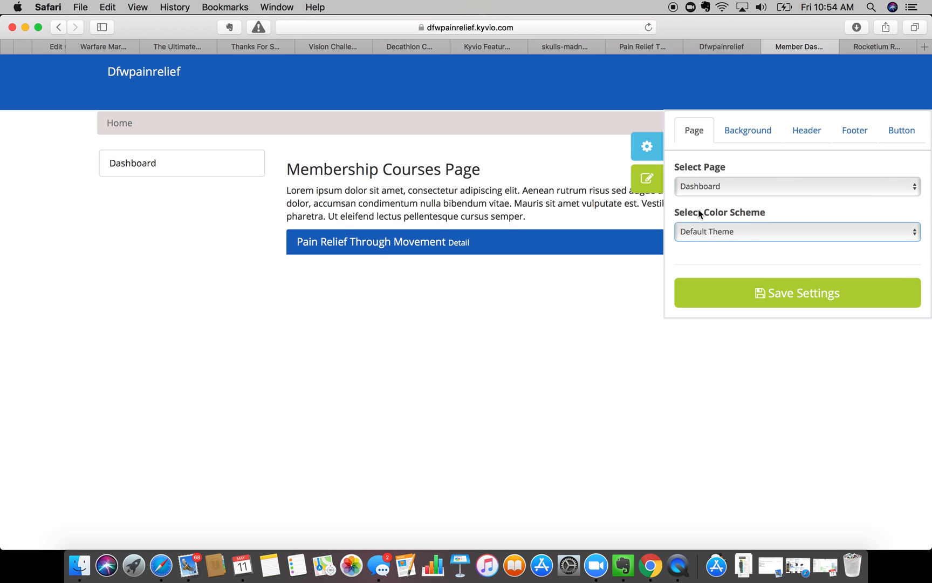
left_click(698, 187)
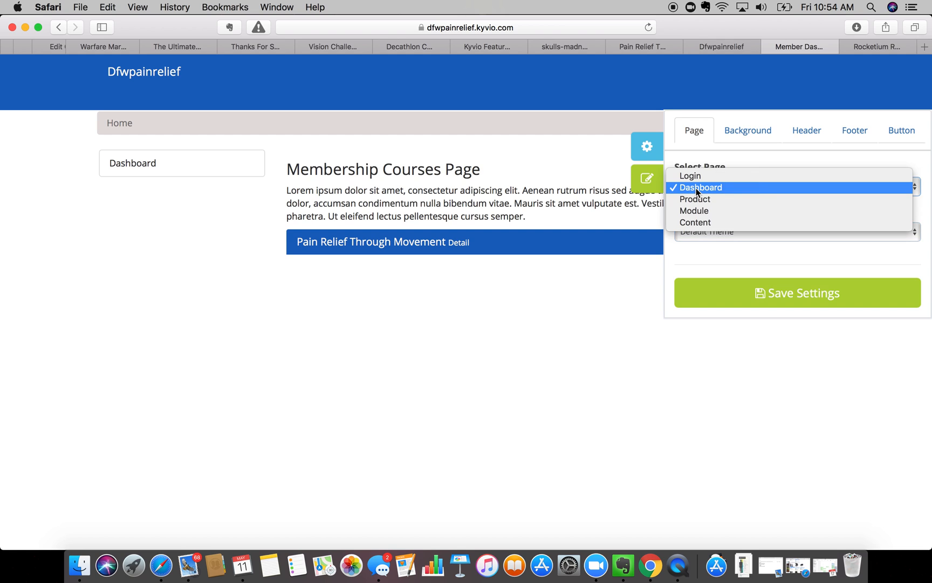
left_click(750, 135)
left_click(756, 129)
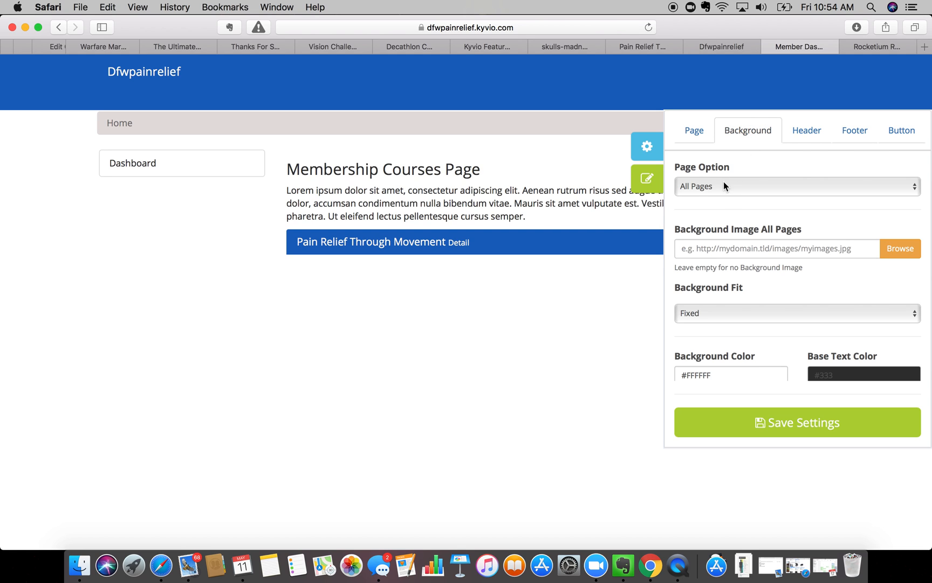
- Keep the page background on All Pages and return it to white after trying grey and magenta
left_click(724, 186)
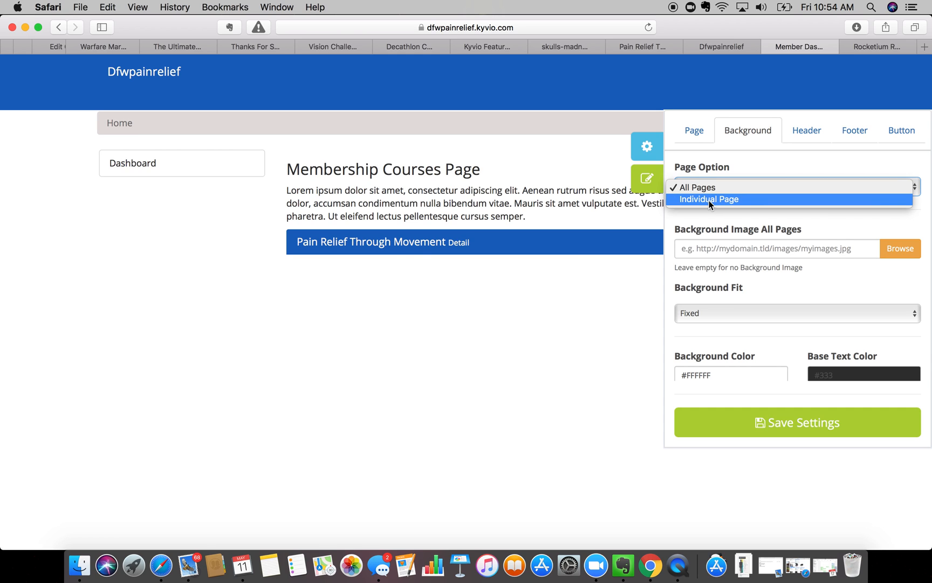
left_click(702, 217)
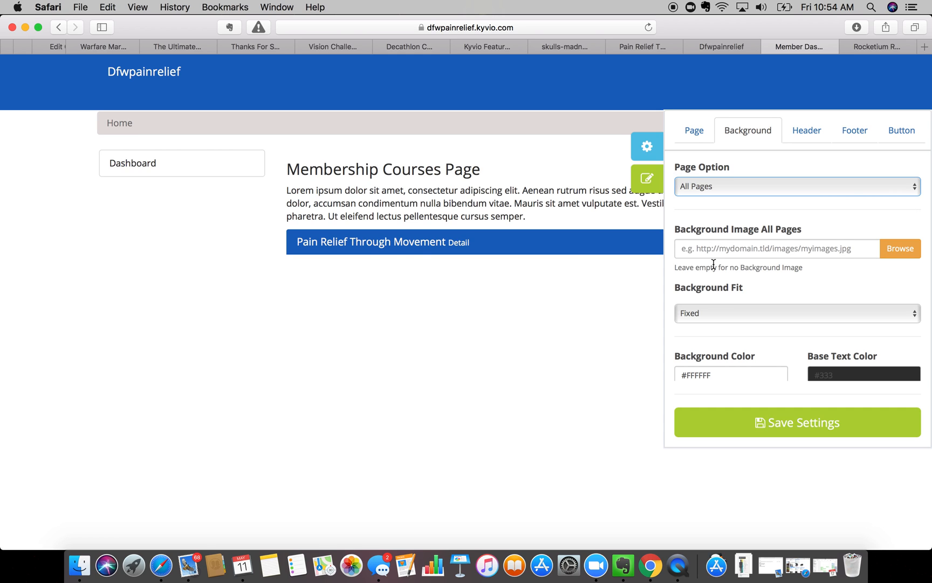
scroll(700, 290, "down", 1)
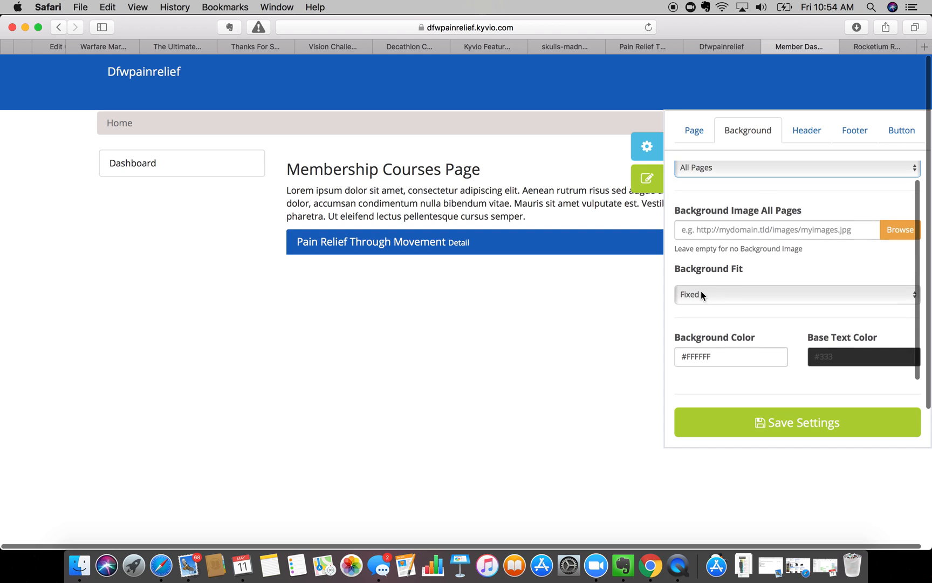
left_click(709, 365)
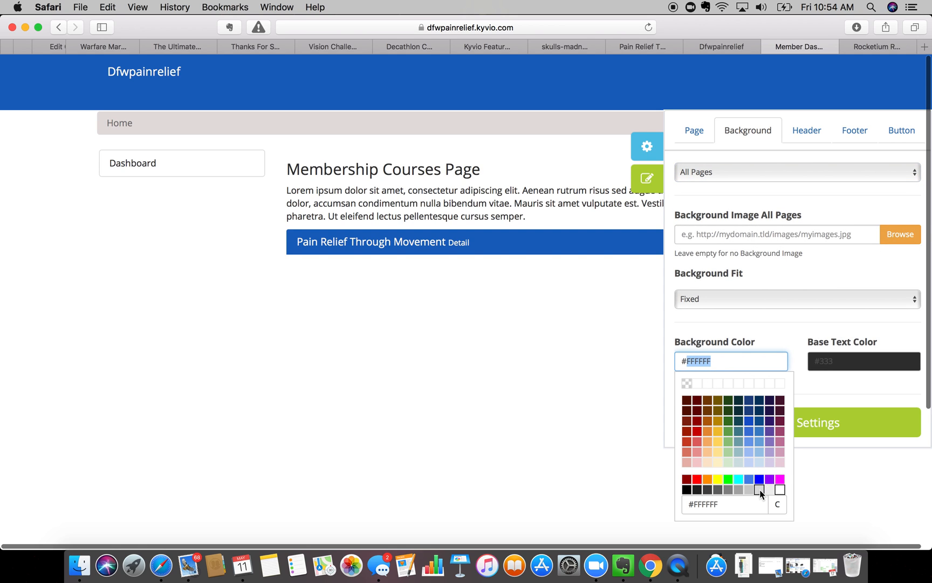
left_click(759, 490)
left_click(735, 367)
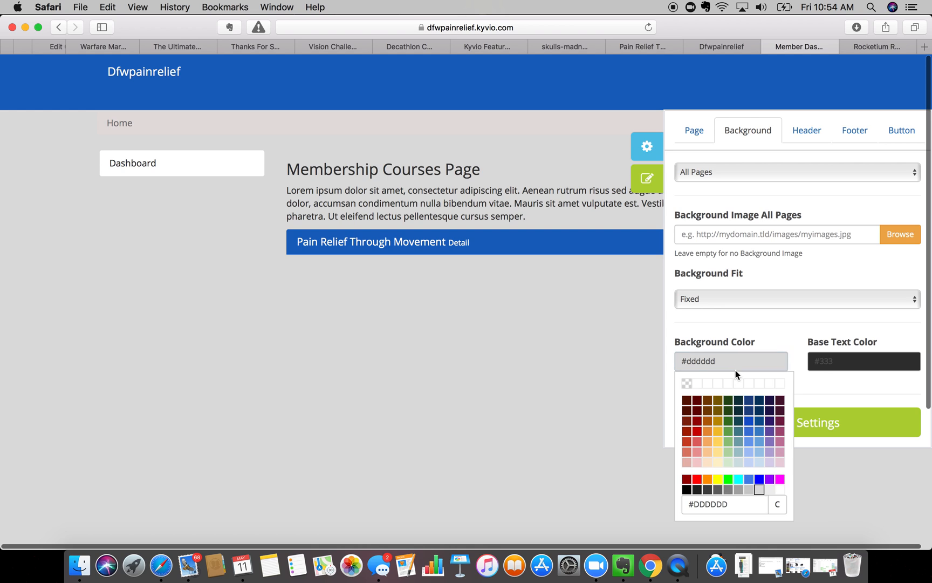
left_click(779, 479)
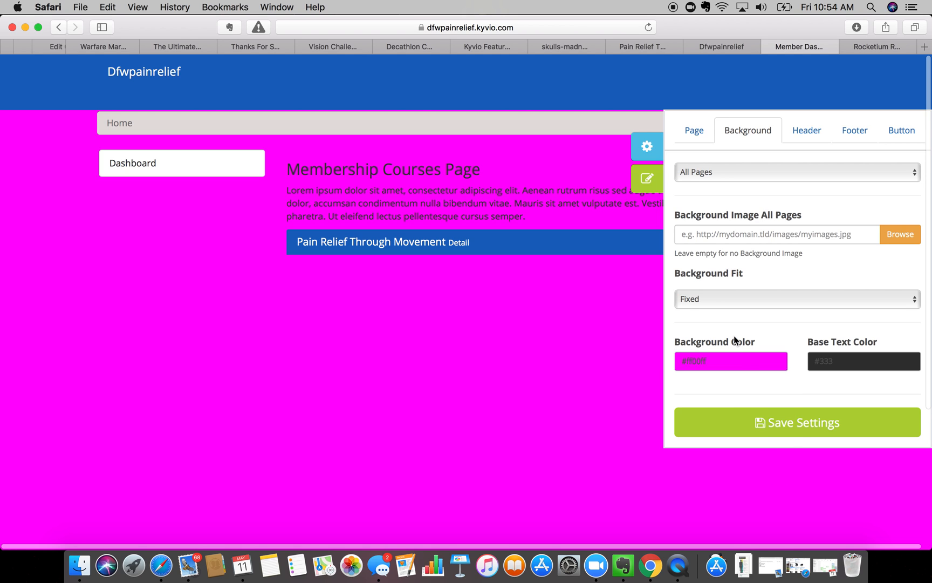
left_click(737, 360)
left_click(779, 489)
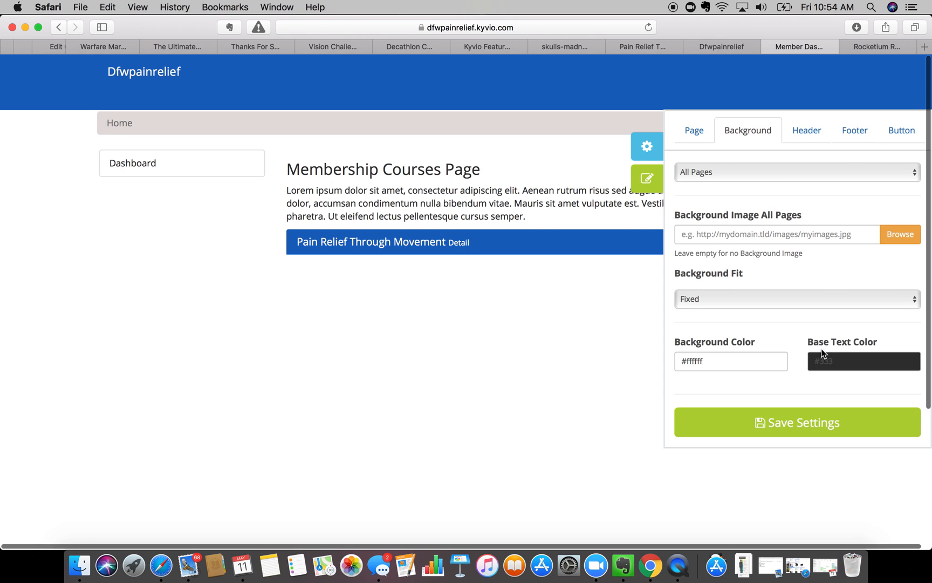
- Change the base text colour from #333 to #212121 and show the header colour settings
left_click(827, 361)
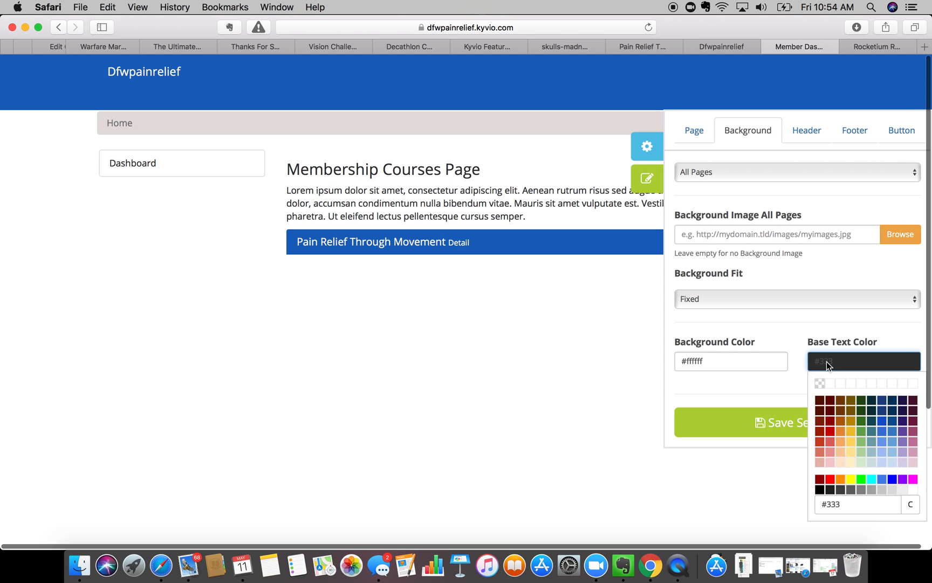
left_click(845, 507)
key("BackSpace")
key("BackSpace")
key("BackSpace")
key("BackSpace")
type("212121")
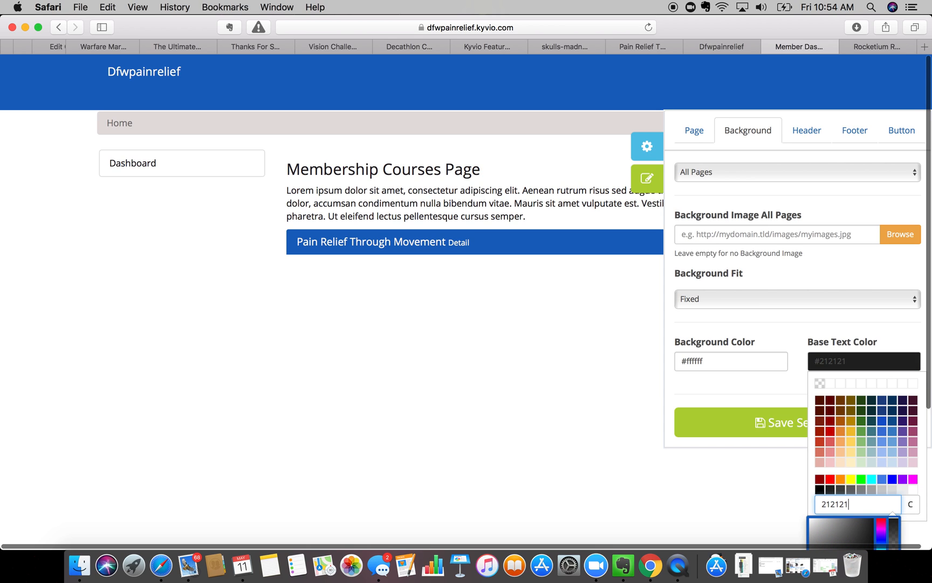
key("Return")
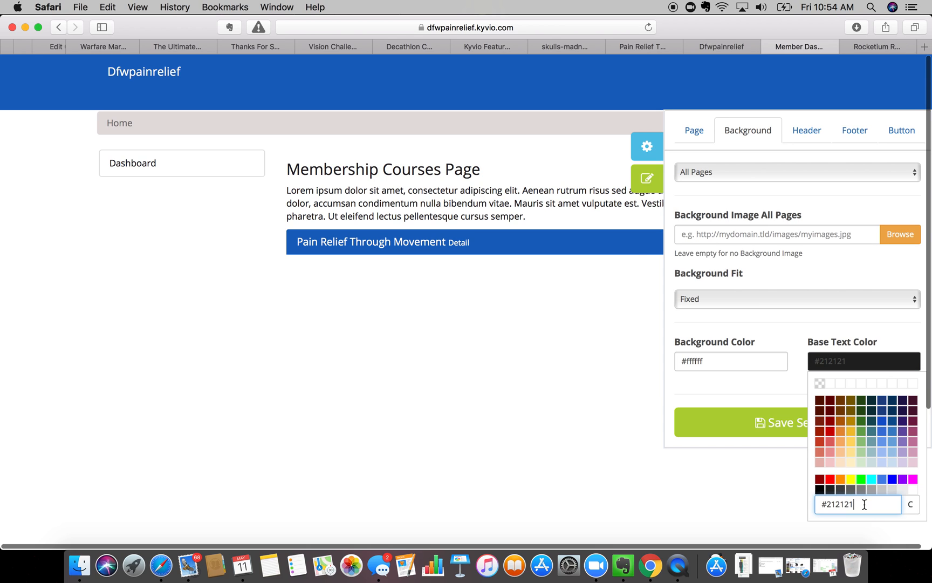
left_click(742, 211)
left_click(806, 131)
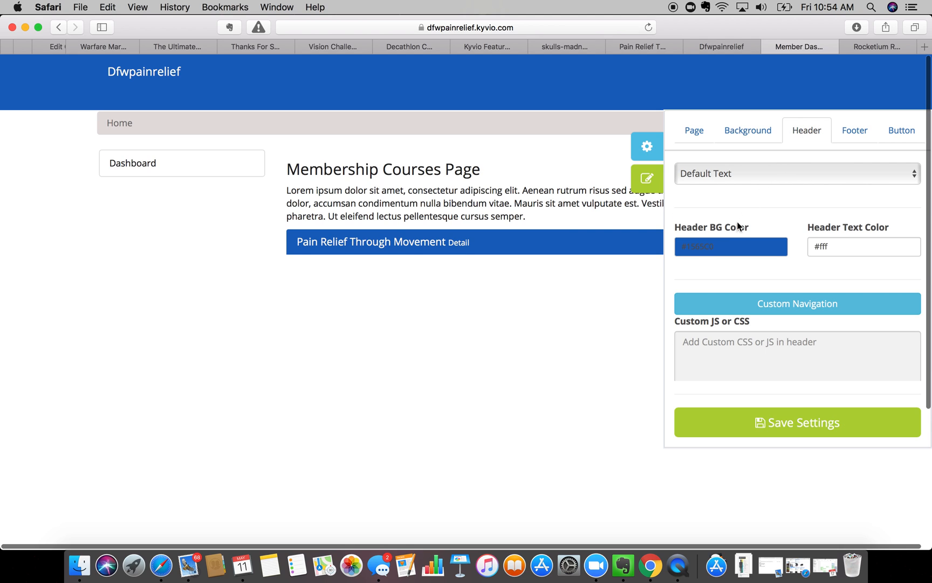
- Set the header background to light blue #6d9eeb, reloading the page and reopening the design settings first
left_click(716, 245)
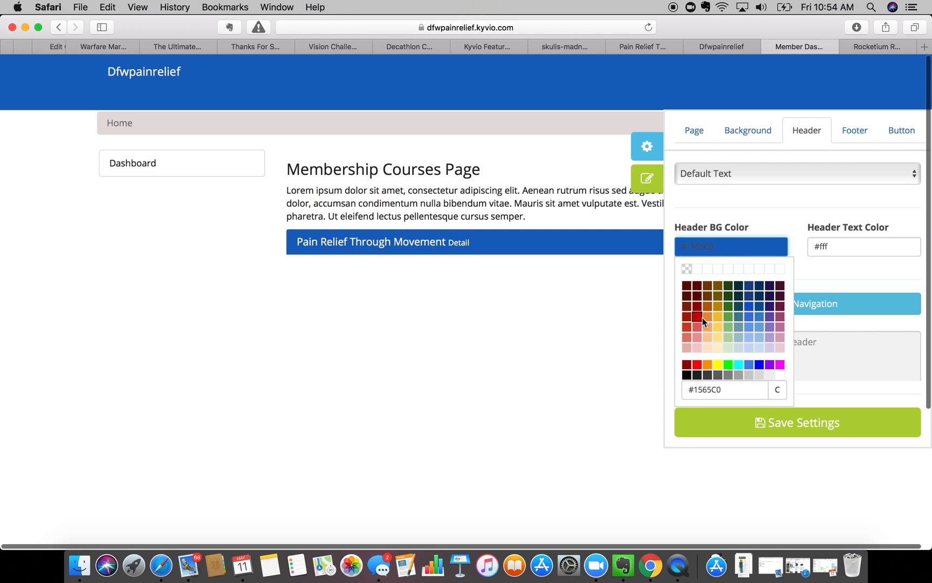
left_click(749, 319)
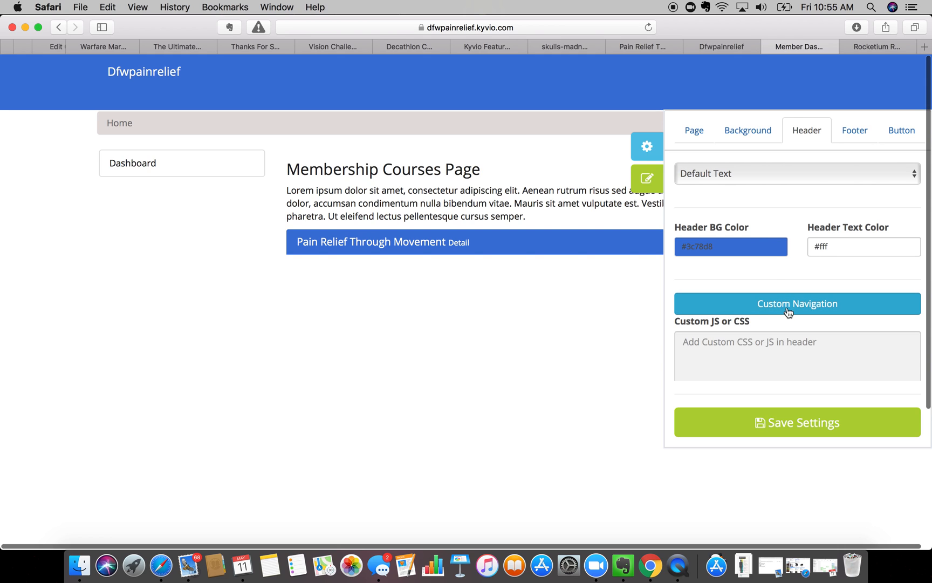
key("super+r")
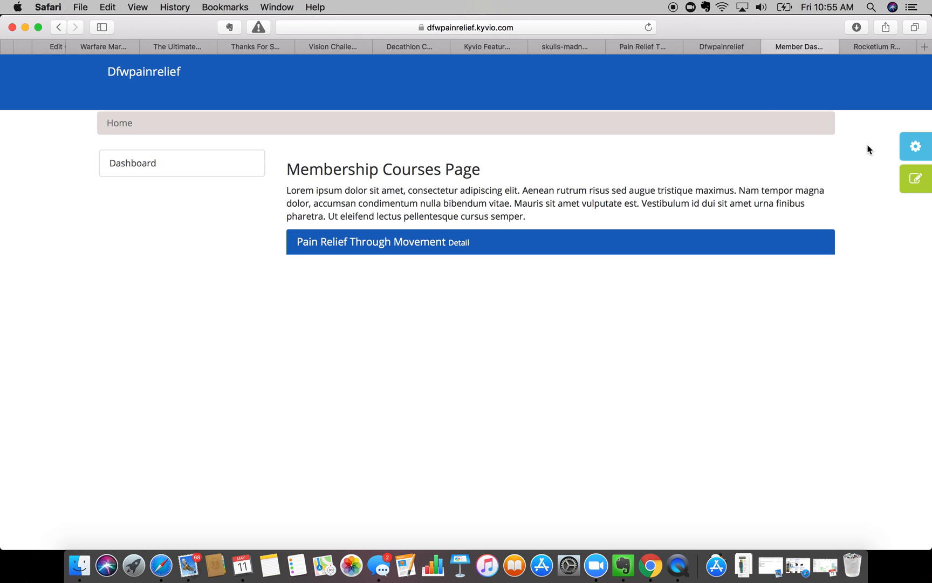
left_click(920, 147)
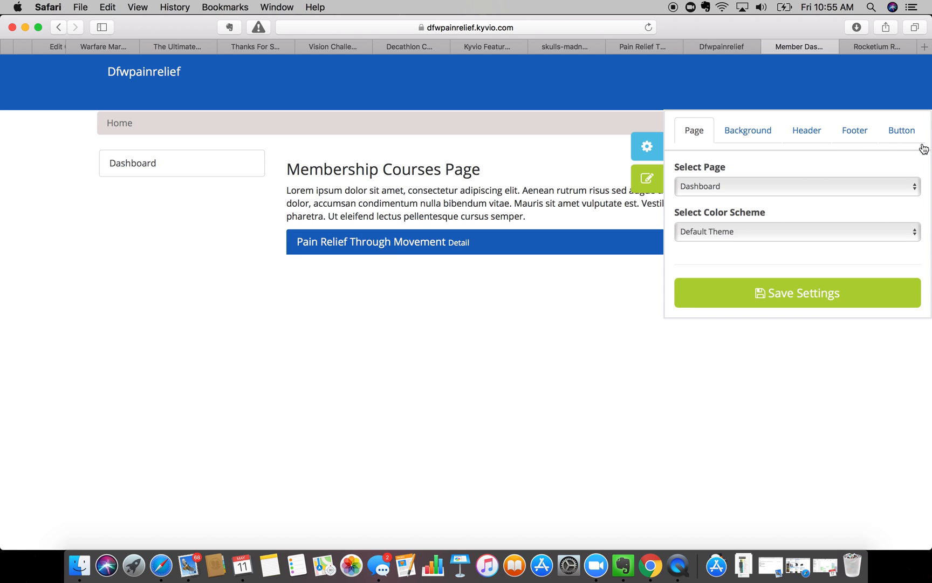
left_click(770, 131)
left_click(804, 131)
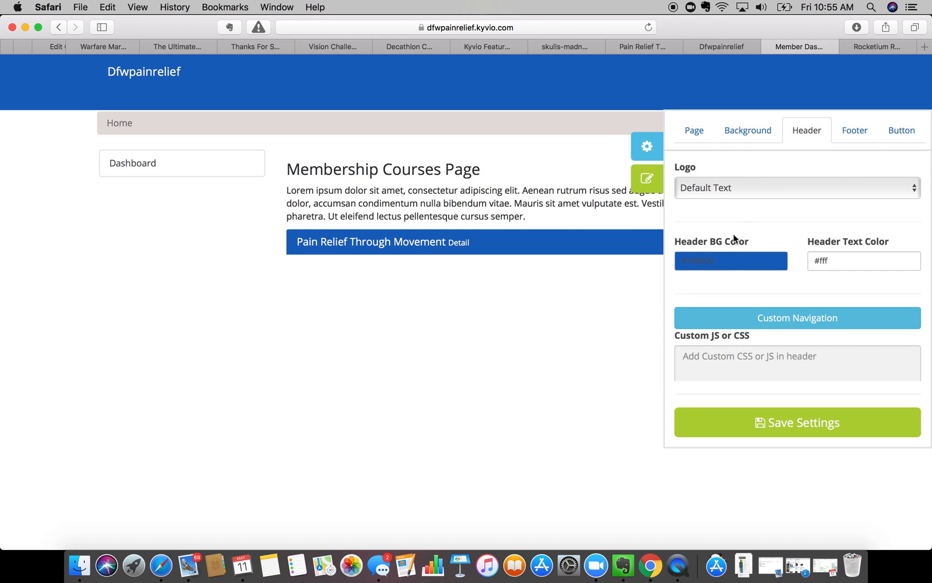
left_click(723, 260)
left_click(749, 338)
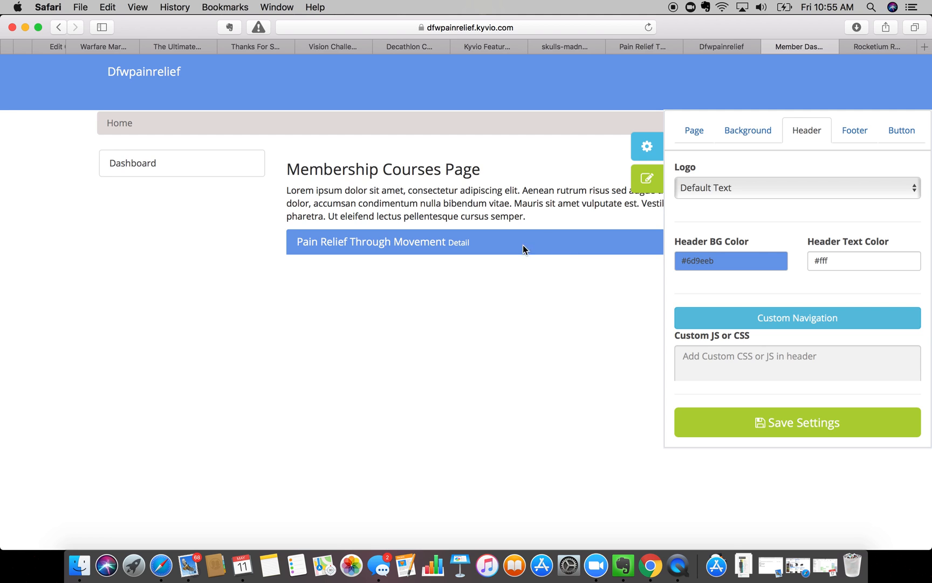
left_click(717, 361)
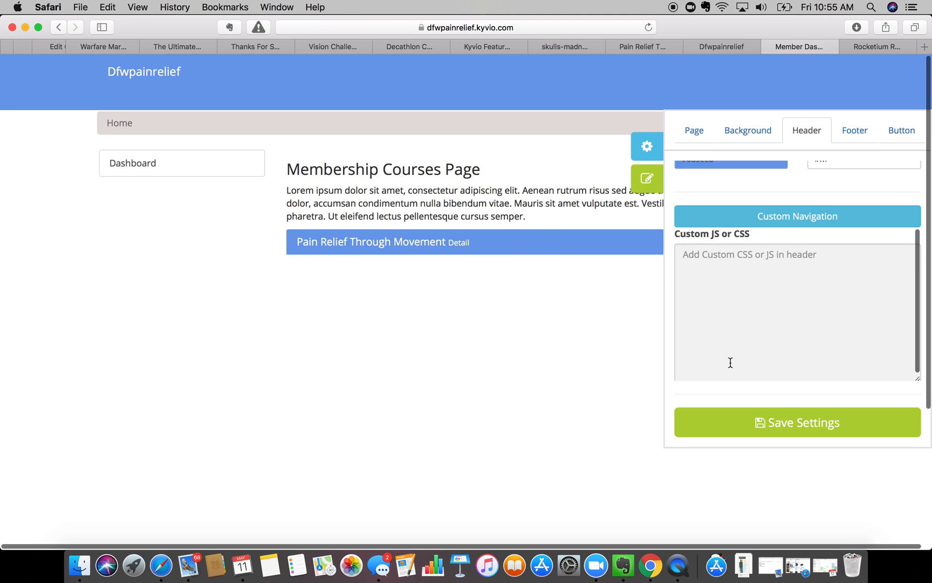
scroll(730, 361, "down", 2)
scroll(734, 259, "up", 4)
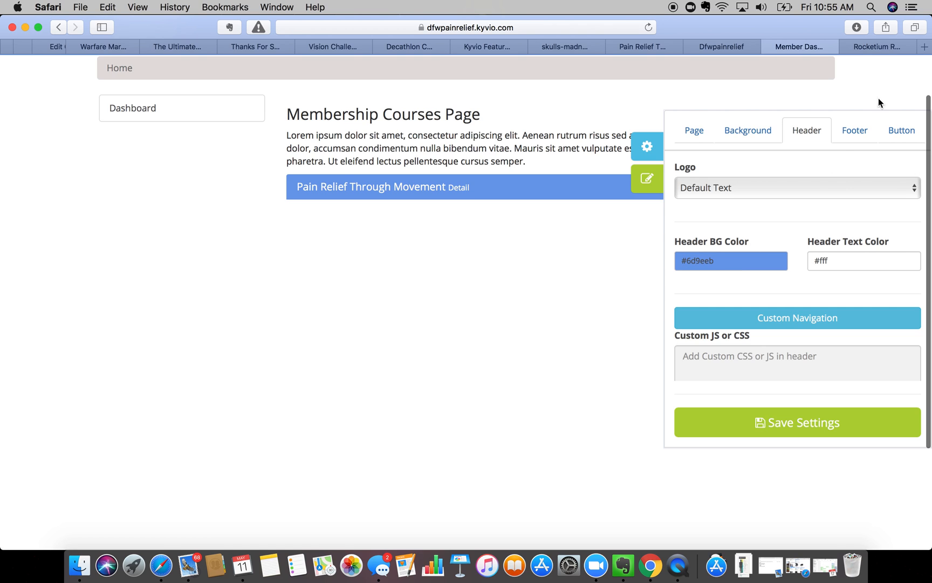
left_click(846, 133)
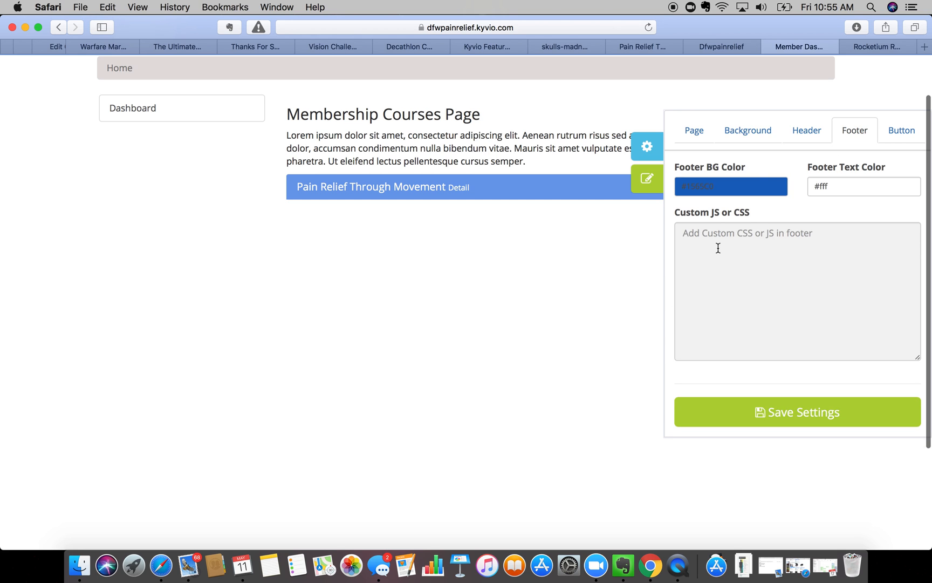
- Look over the footer and button colour settings, then go back to the Page settings
scroll(718, 248, "down", 2)
scroll(525, 381, "down", 3)
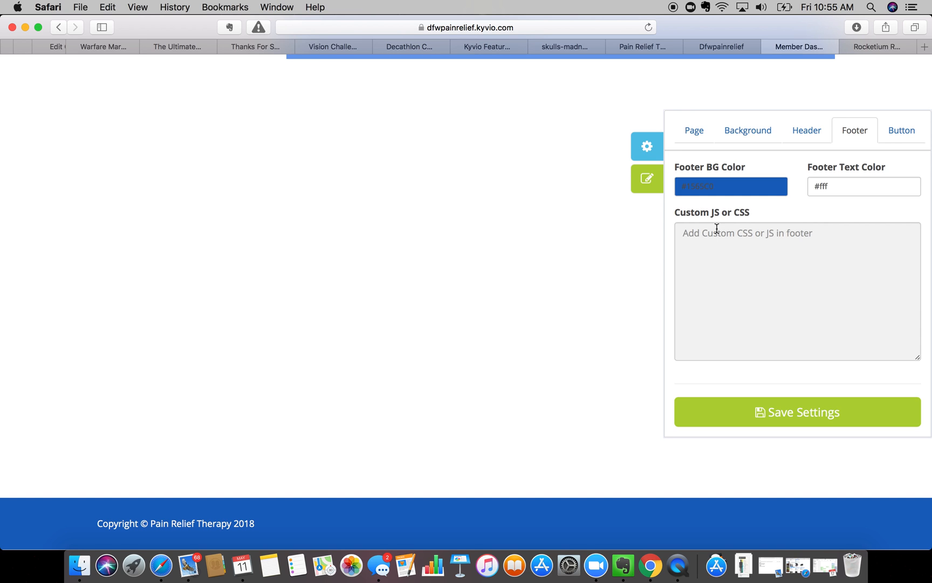
scroll(717, 228, "up", 5)
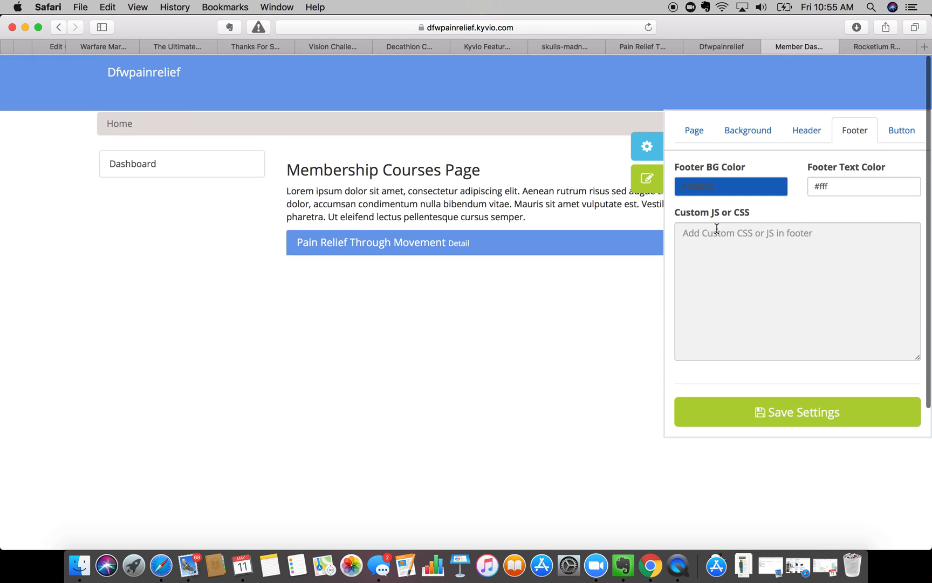
left_click(910, 130)
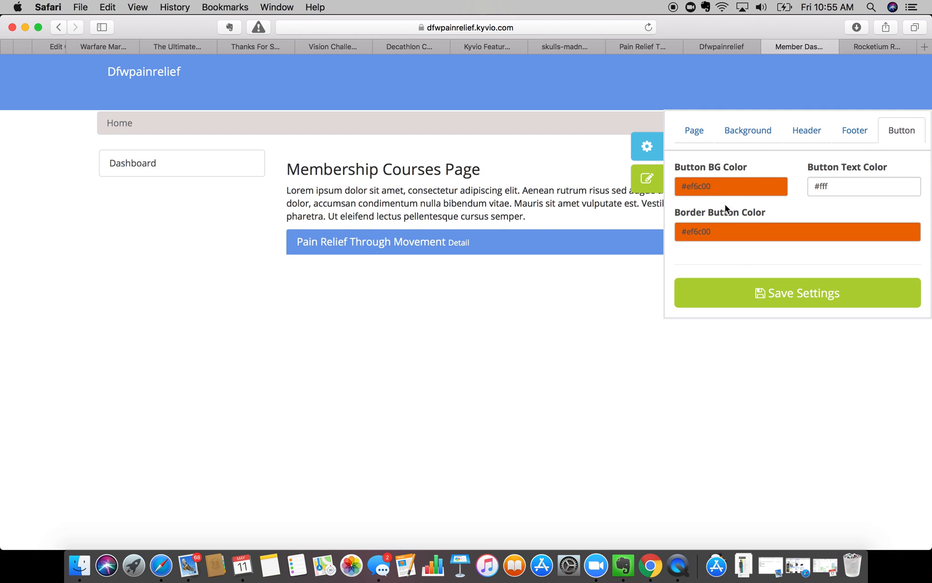
left_click(695, 133)
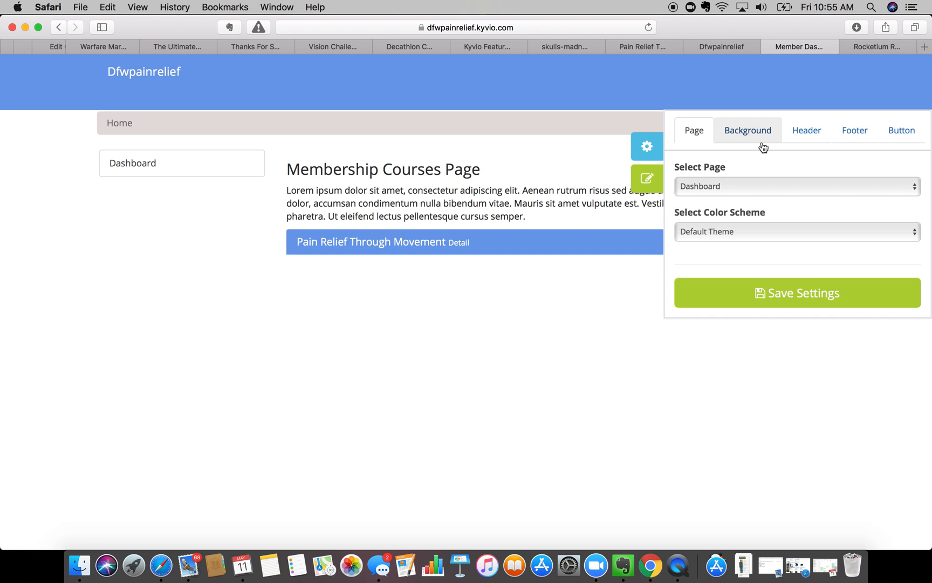
- Open the member dashboard in the page builder
left_click(643, 188)
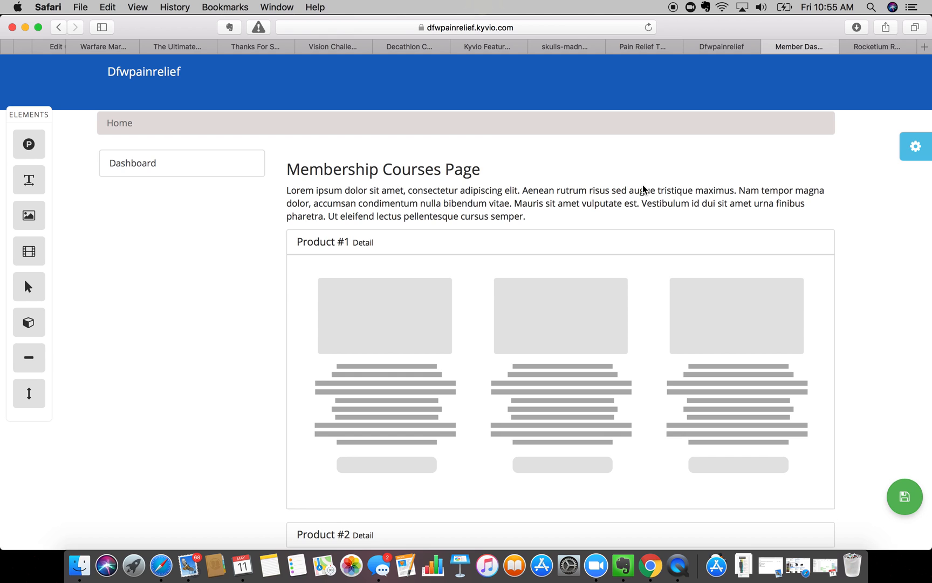
mouse_move(554, 201)
left_click_drag(28, 216, 2, 238)
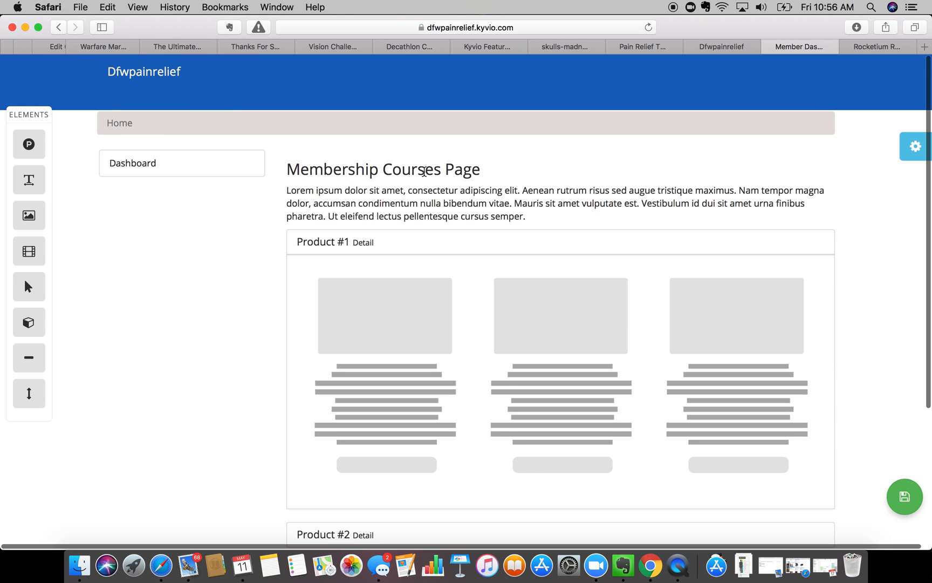
scroll(423, 171, "down", 5)
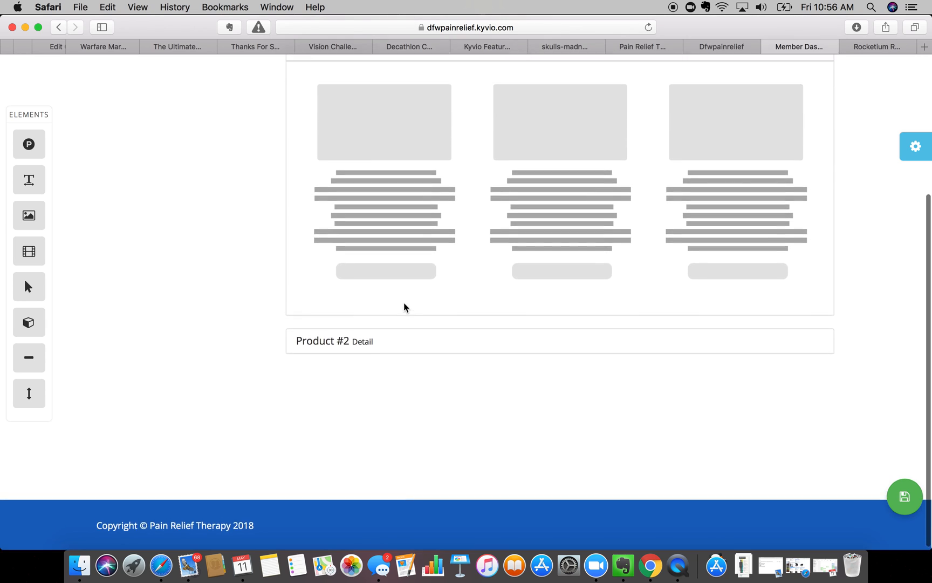
scroll(405, 306, "up", 5)
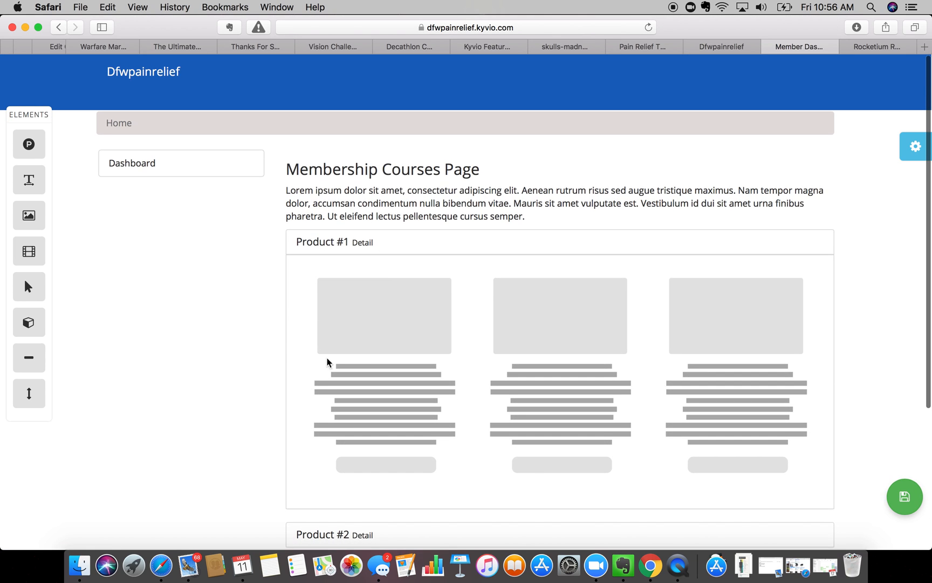
scroll(326, 364, "down", 5)
scroll(651, 349, "up", 3)
scroll(651, 349, "up", 2)
- Replace an image placeholder above the page heading with a video placeholder
left_click_drag(33, 213, 335, 156)
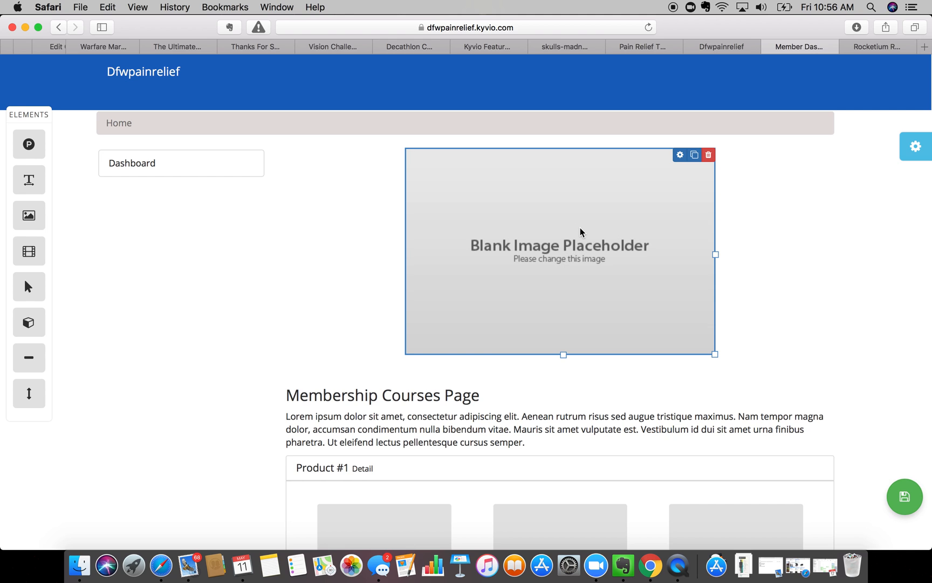
left_click(709, 155)
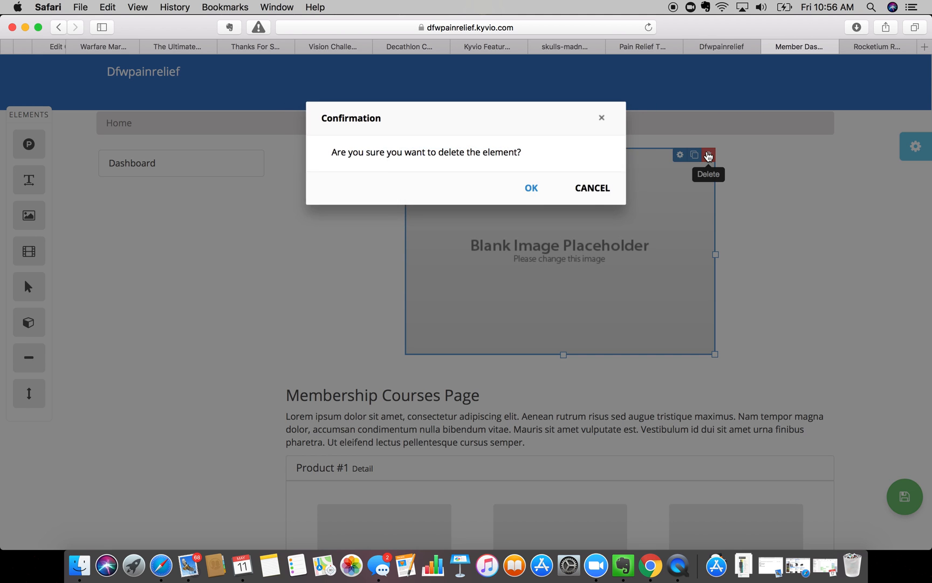
left_click(533, 189)
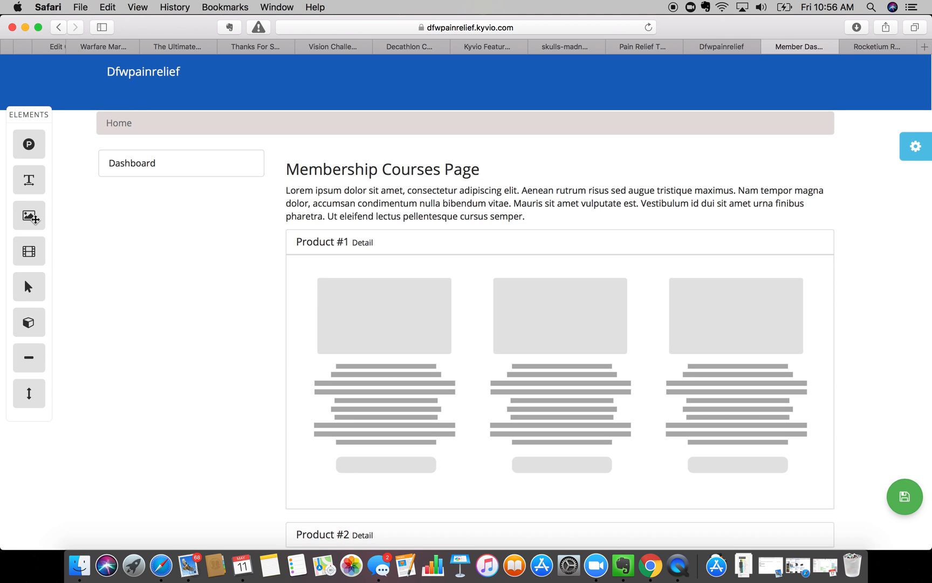
left_click_drag(30, 311, 454, 164)
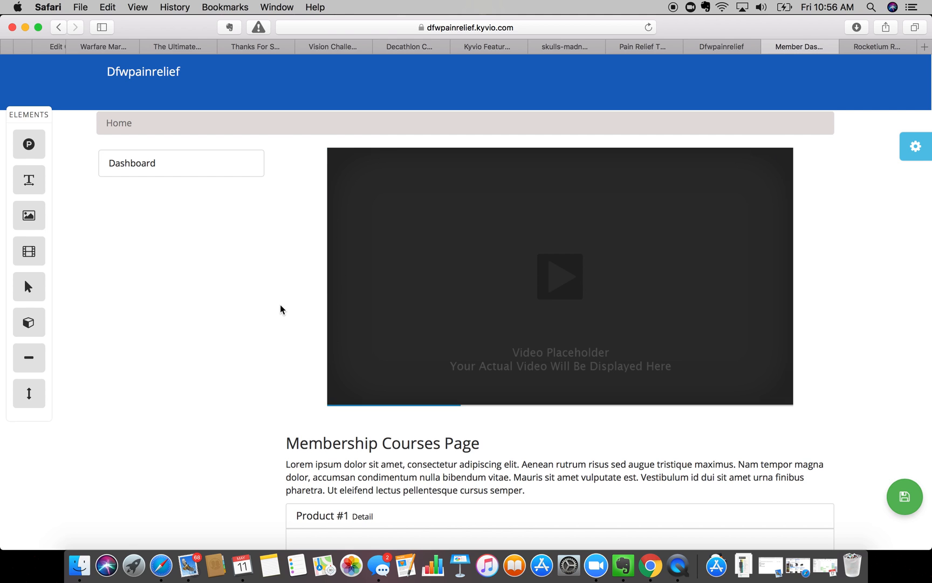
- Delete the video block above the Membership Courses Page heading and reopen the page settings
left_click(787, 156)
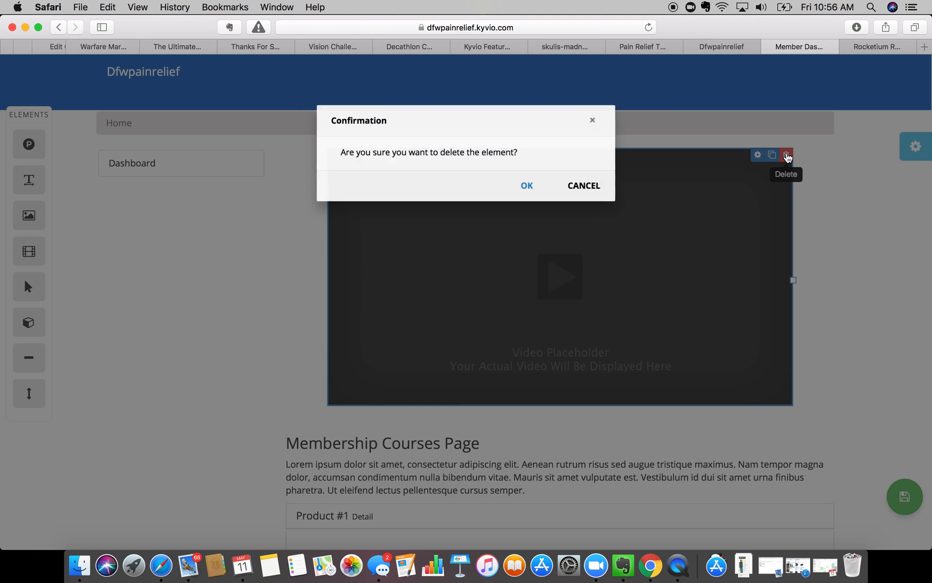
left_click(546, 192)
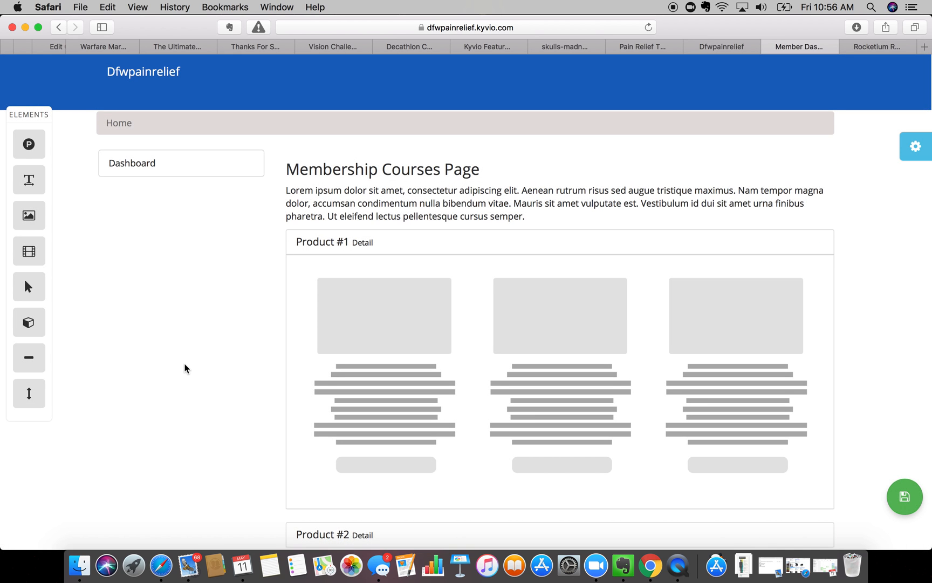
scroll(185, 368, "down", 5)
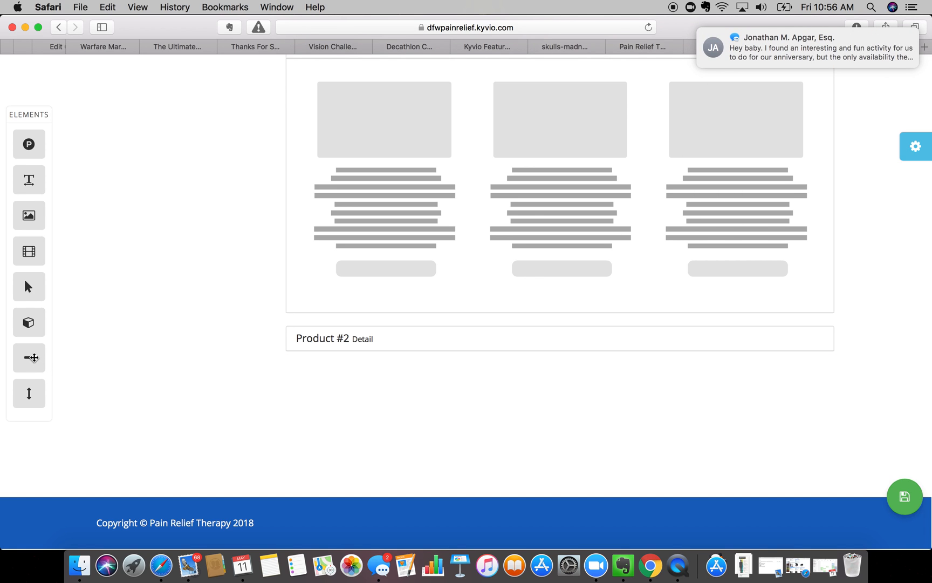
scroll(261, 221, "up", 5)
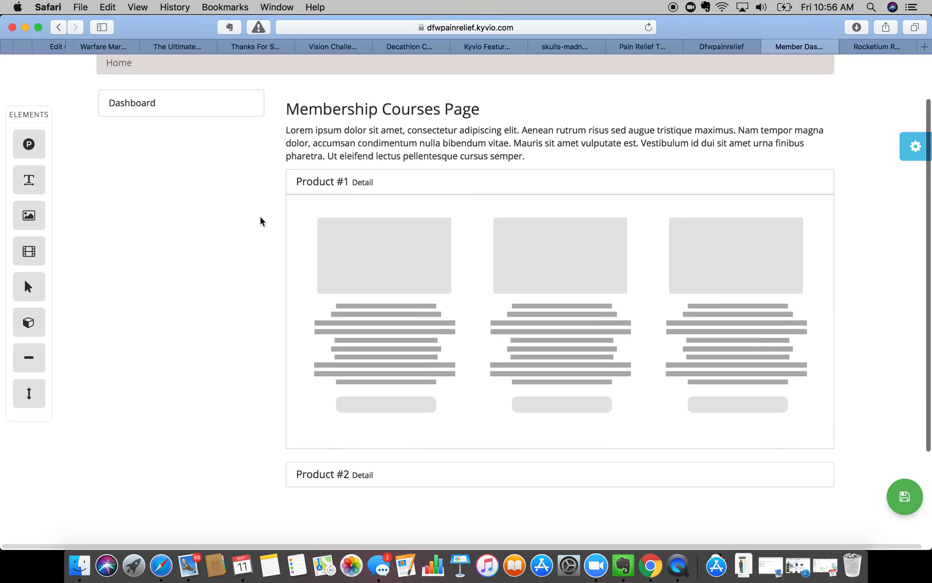
scroll(261, 221, "up", 3)
mouse_move(509, 161)
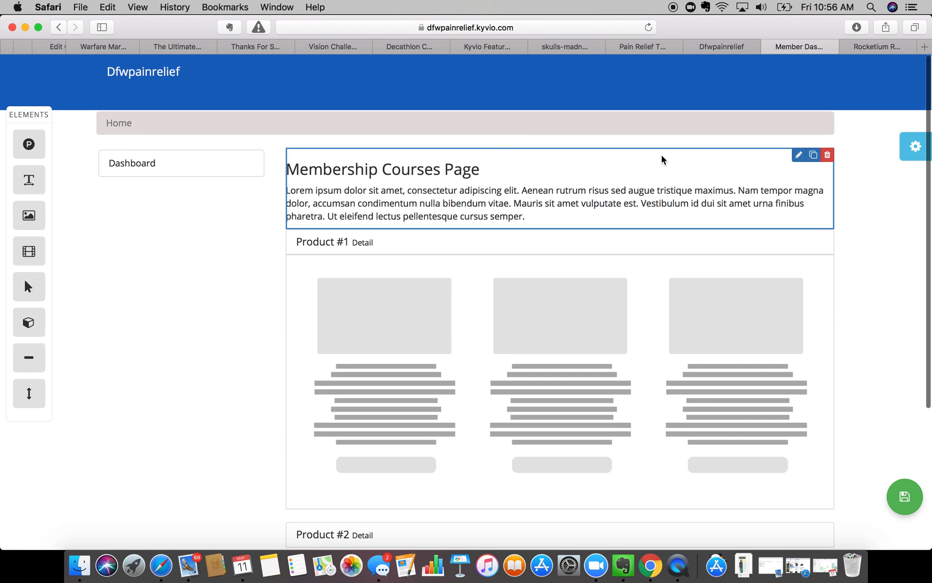
left_click(911, 151)
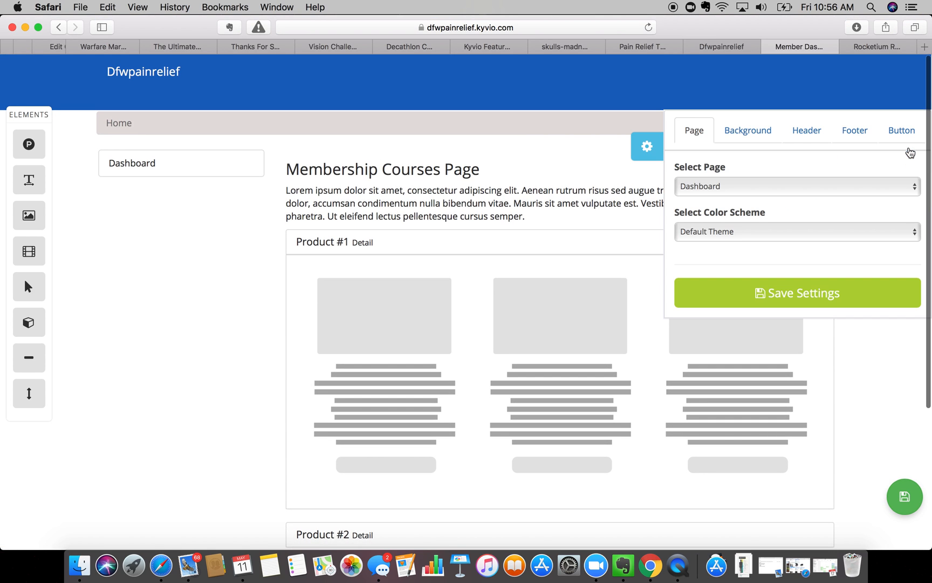
- Switch the selected page to Login and open it in the page builder
left_click(740, 188)
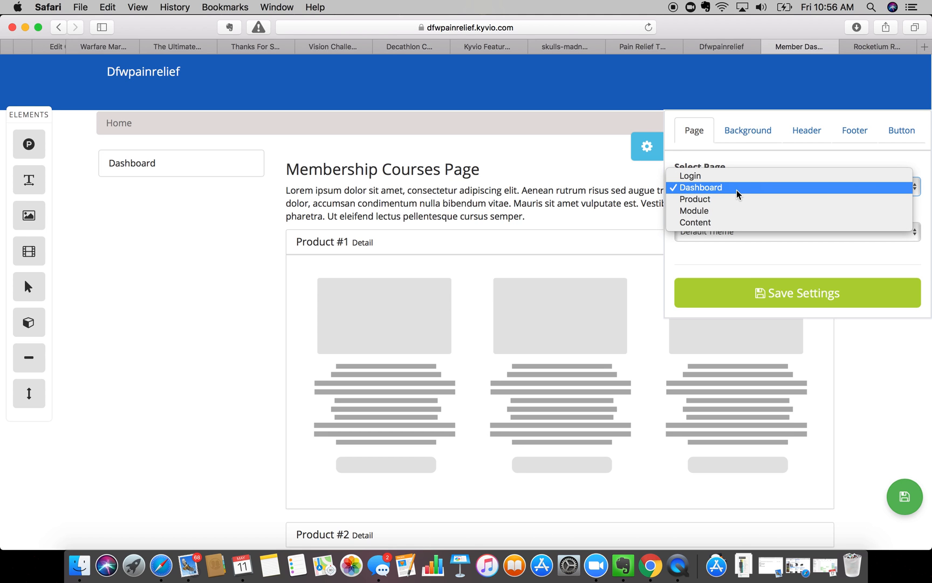
left_click(733, 176)
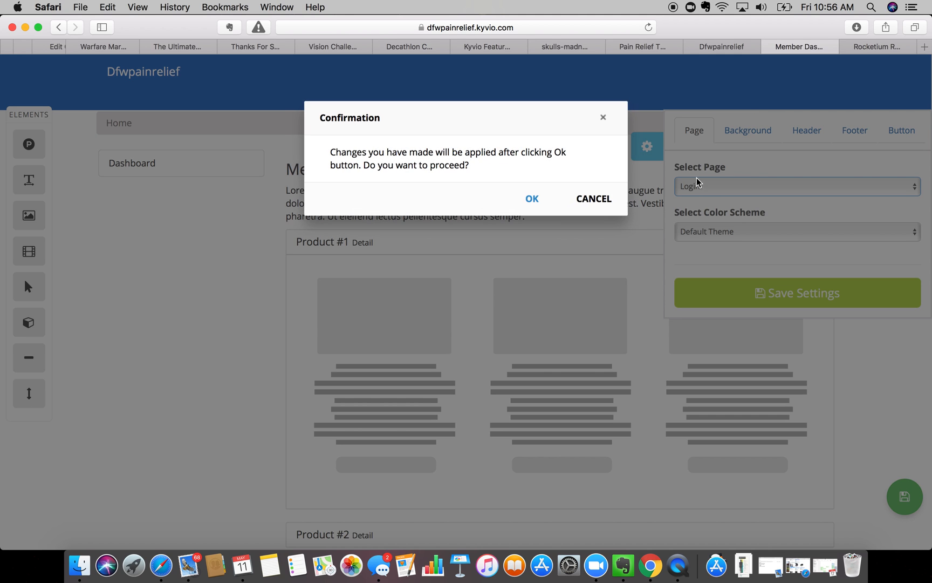
left_click(532, 199)
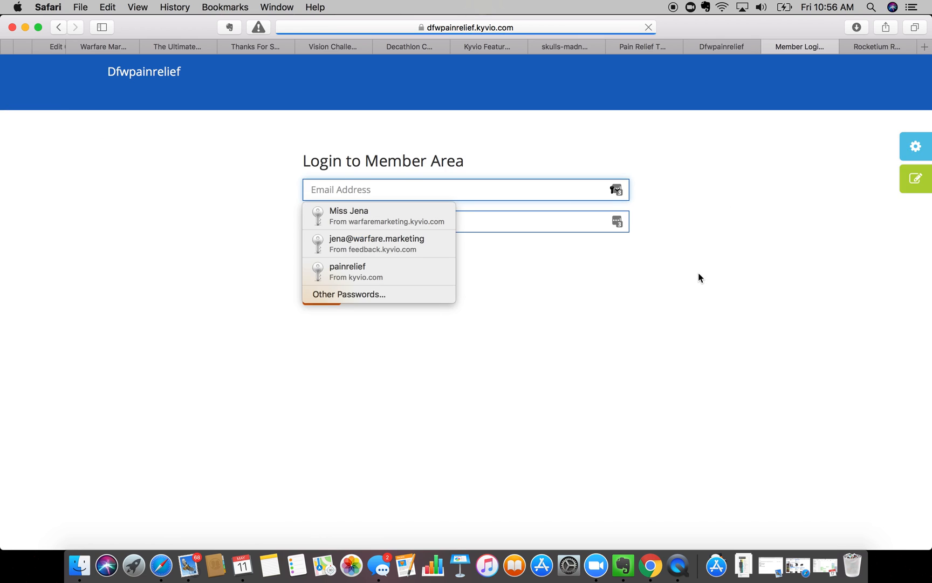
left_click(909, 184)
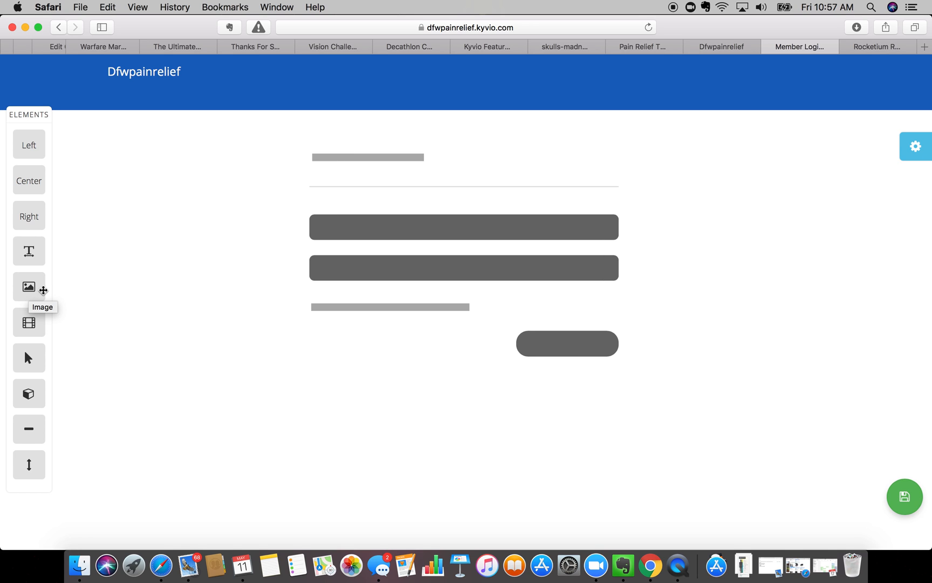
- Add two image blocks to the login page and delete both, leaving the form unchanged
left_click_drag(29, 288, 252, 147)
left_click(614, 118)
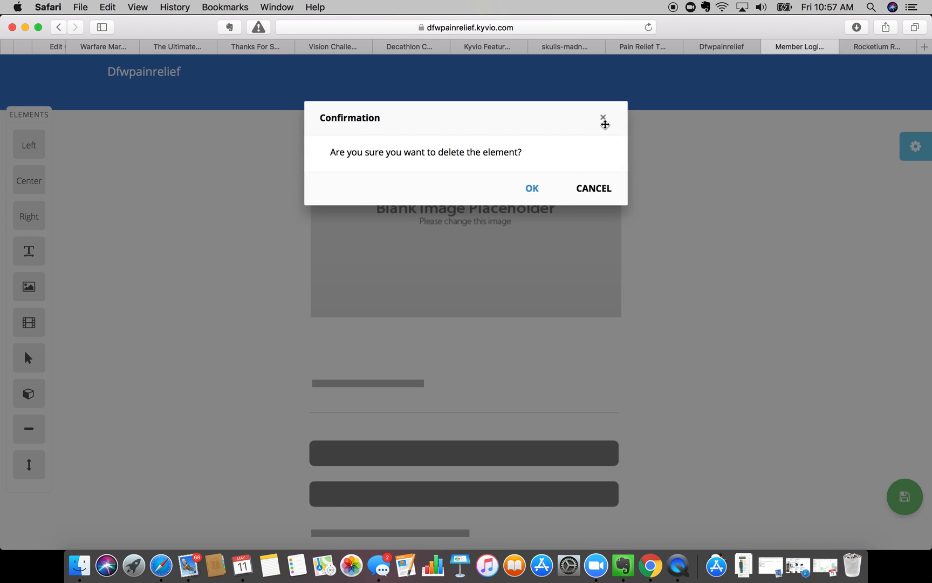
left_click(532, 189)
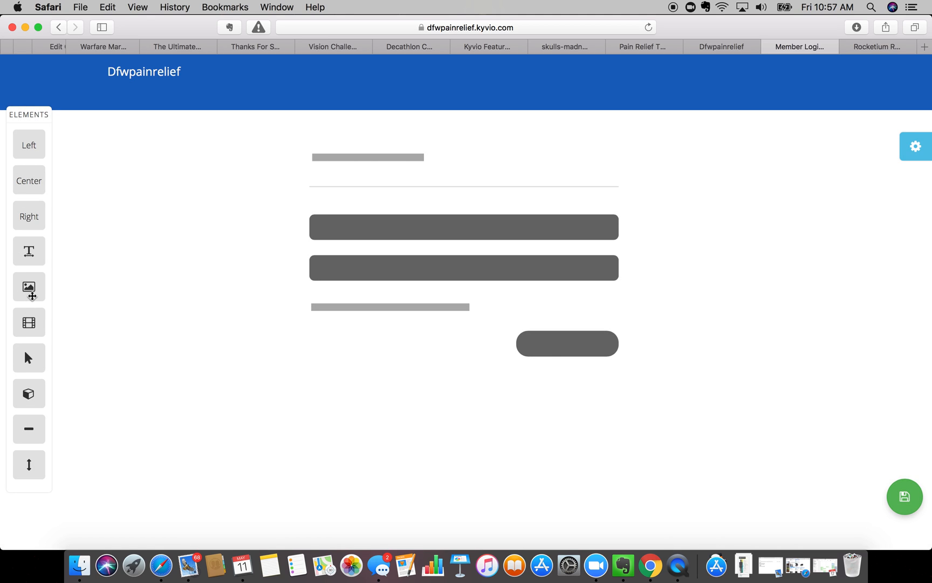
left_click_drag(29, 287, 480, 392)
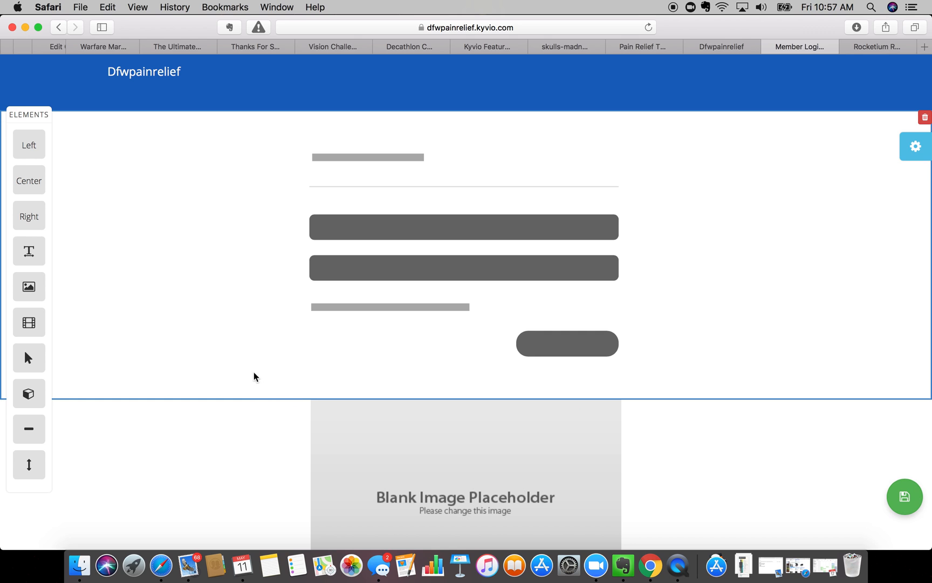
left_click(614, 406)
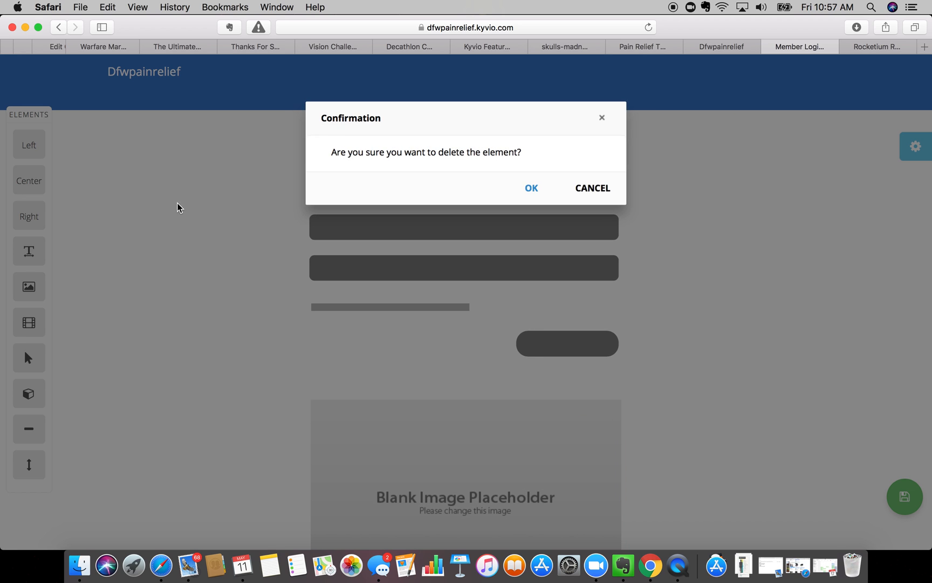
left_click(557, 193)
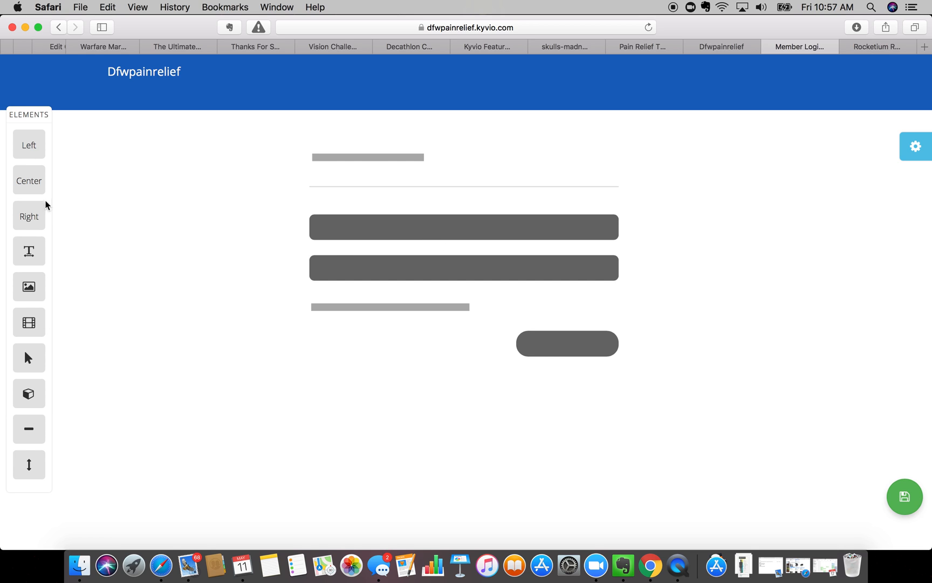
left_click_drag(25, 212, 4, 169)
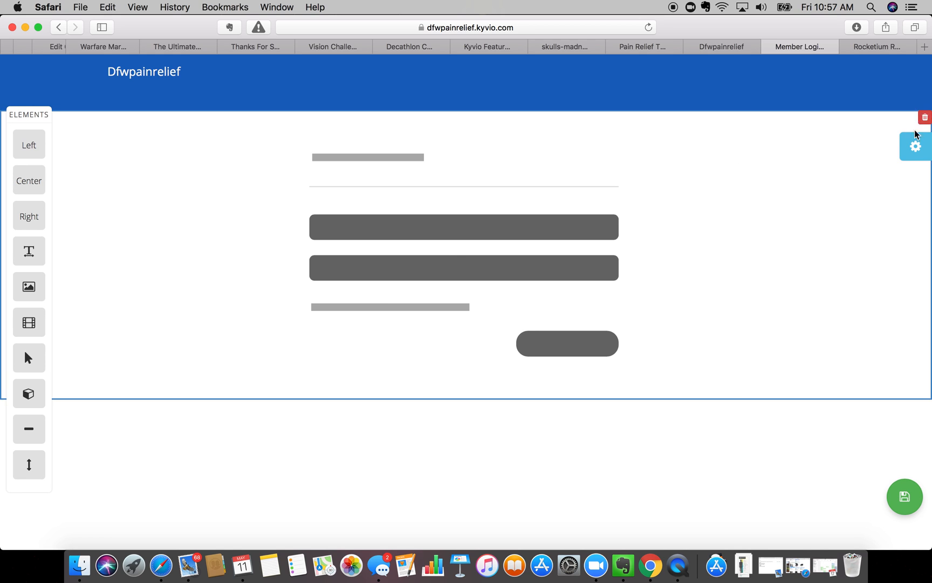
left_click(916, 145)
- Link the Product page to the Pain Relief Through Movement course
left_click(717, 187)
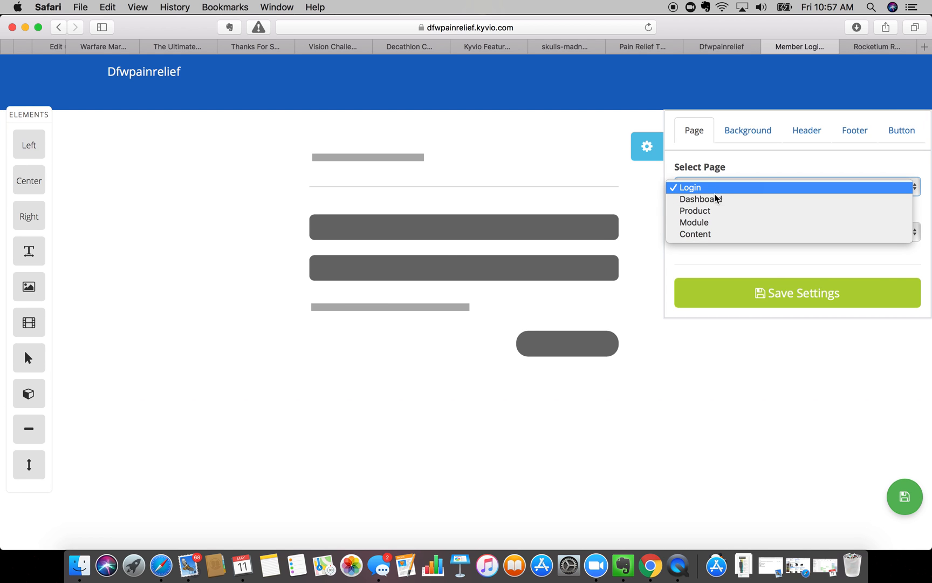
left_click(709, 214)
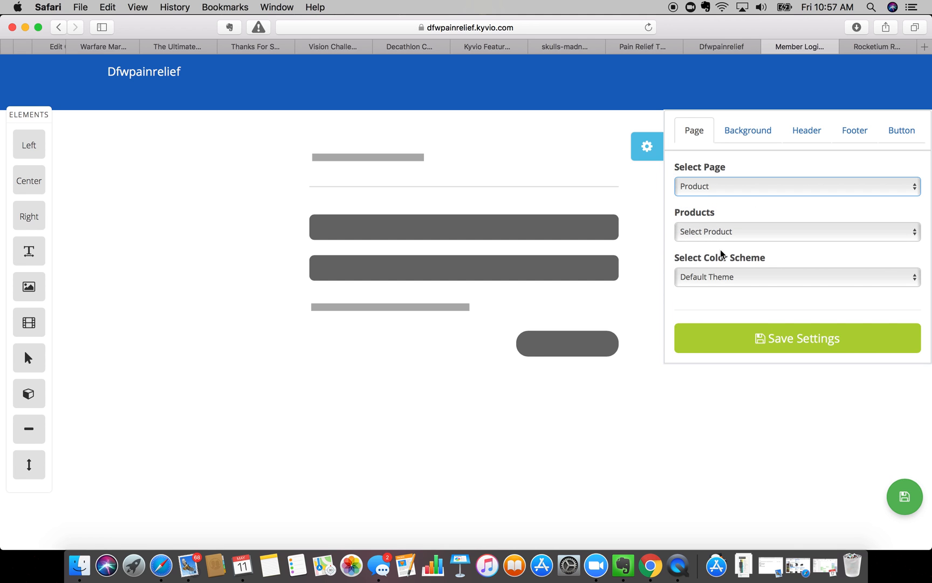
left_click(718, 237)
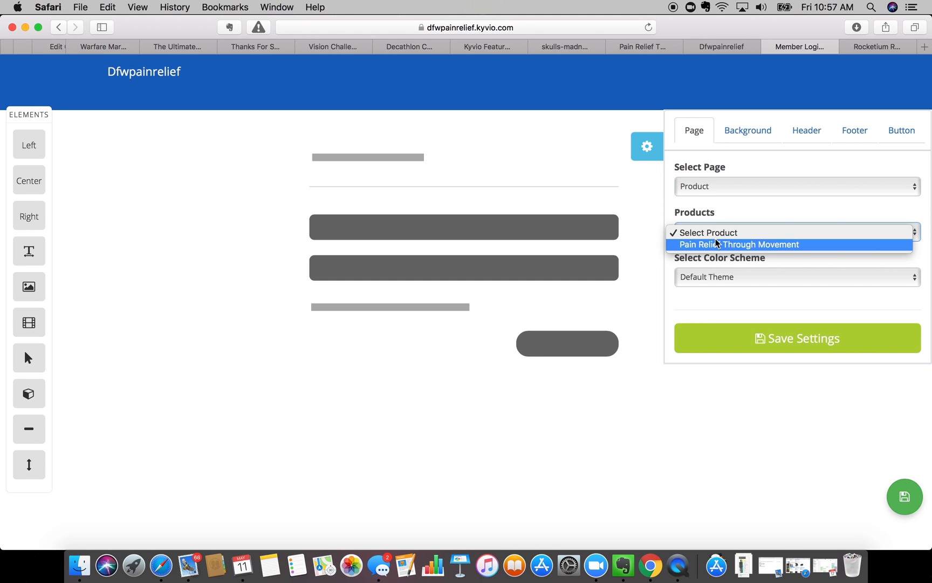
left_click(718, 244)
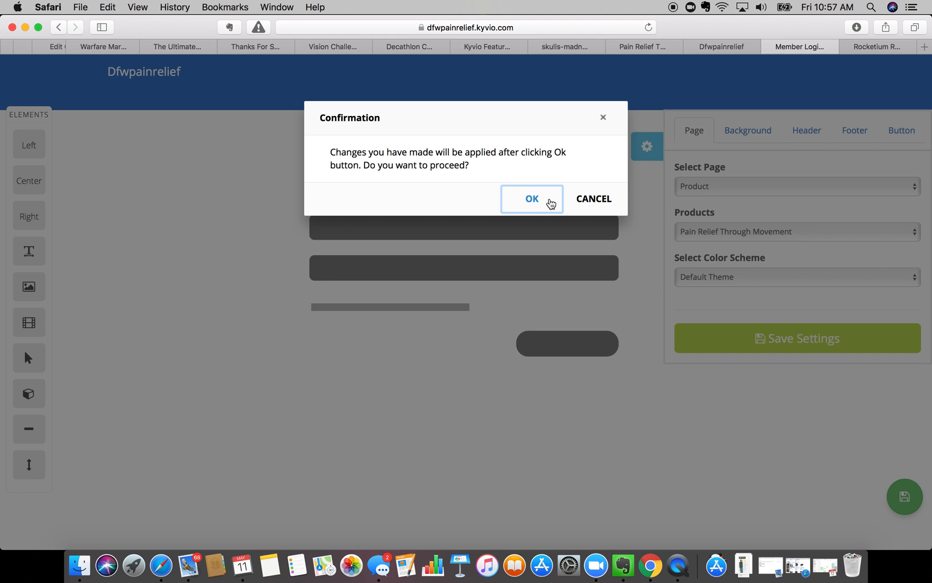
left_click(546, 202)
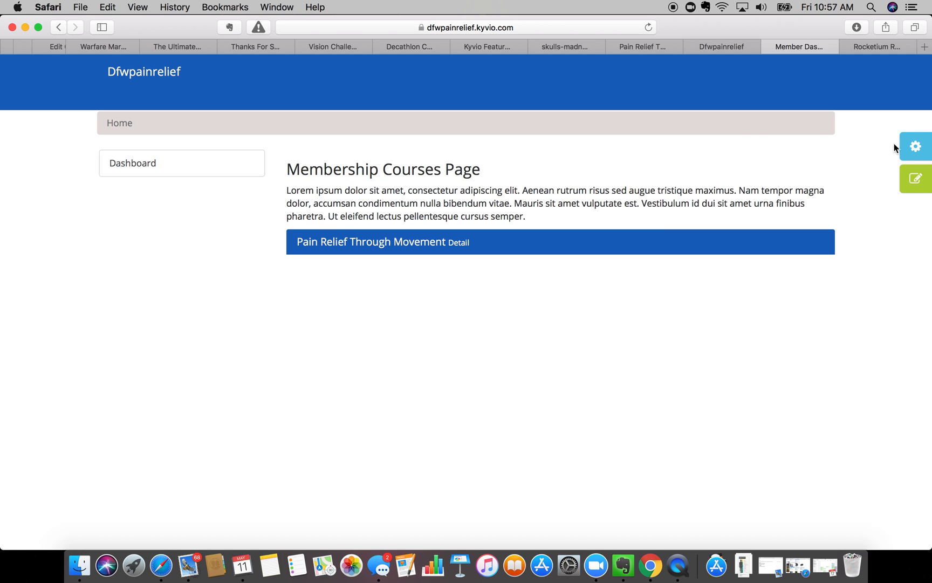
- Save the settings with Default Theme and Dashboard, then open the Dashboard for editing
left_click(916, 146)
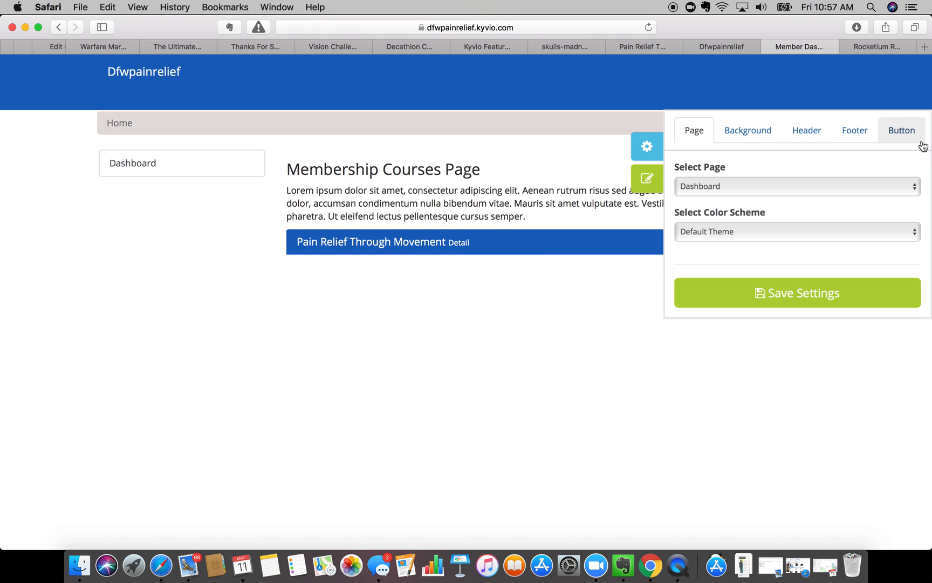
left_click(727, 235)
left_click(726, 236)
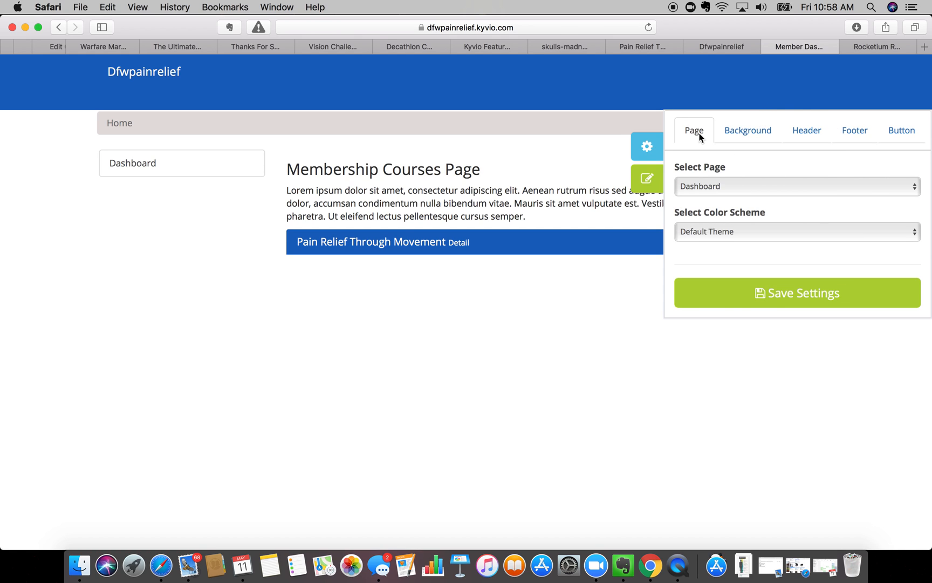
left_click(705, 184)
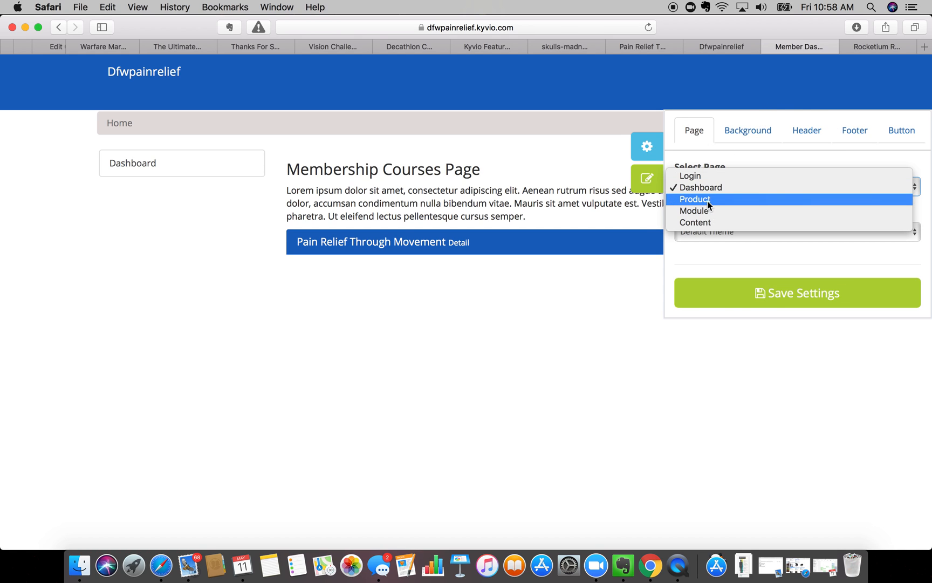
left_click(708, 346)
left_click(751, 294)
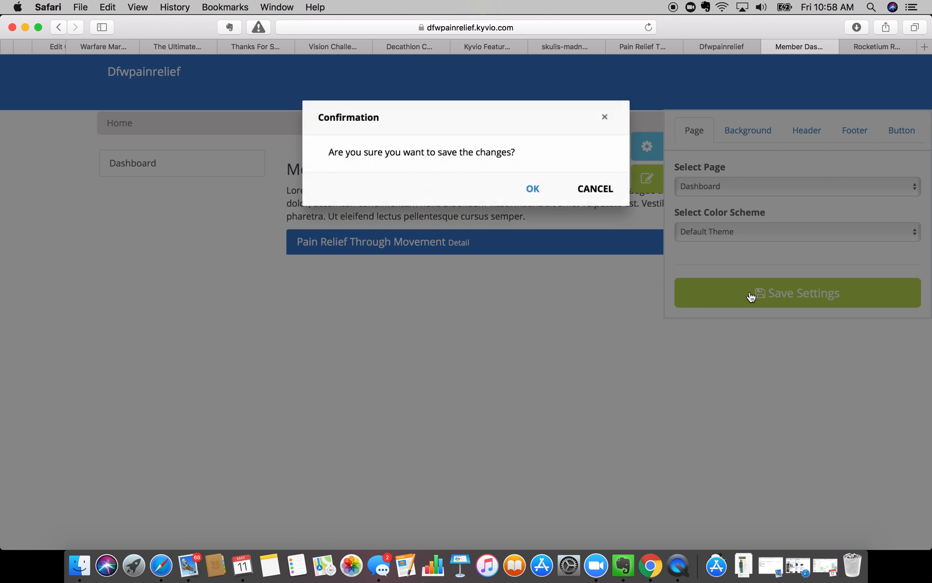
left_click(528, 186)
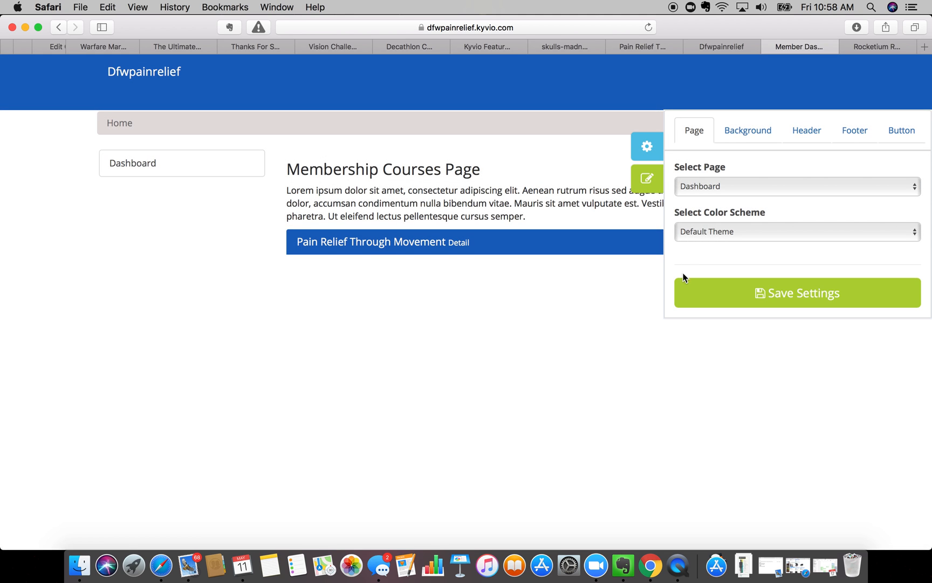
left_click(640, 150)
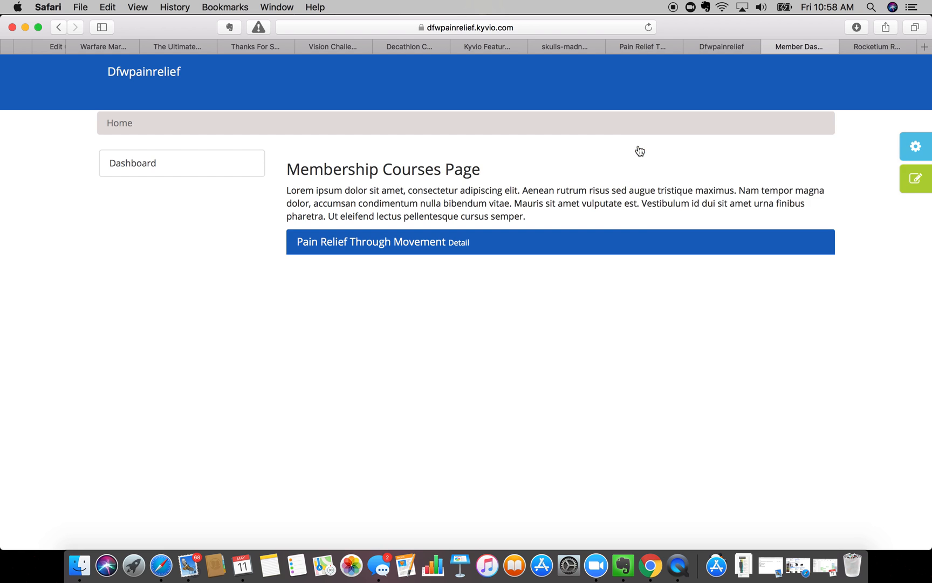
left_click(915, 179)
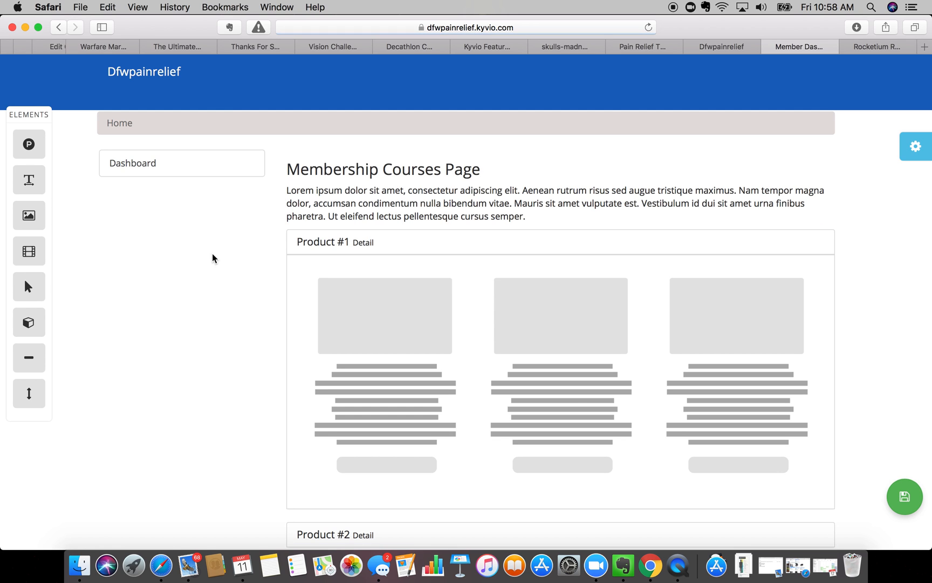
- Switch the page to the Pain Fundamentals module and open it for editing
left_click(915, 148)
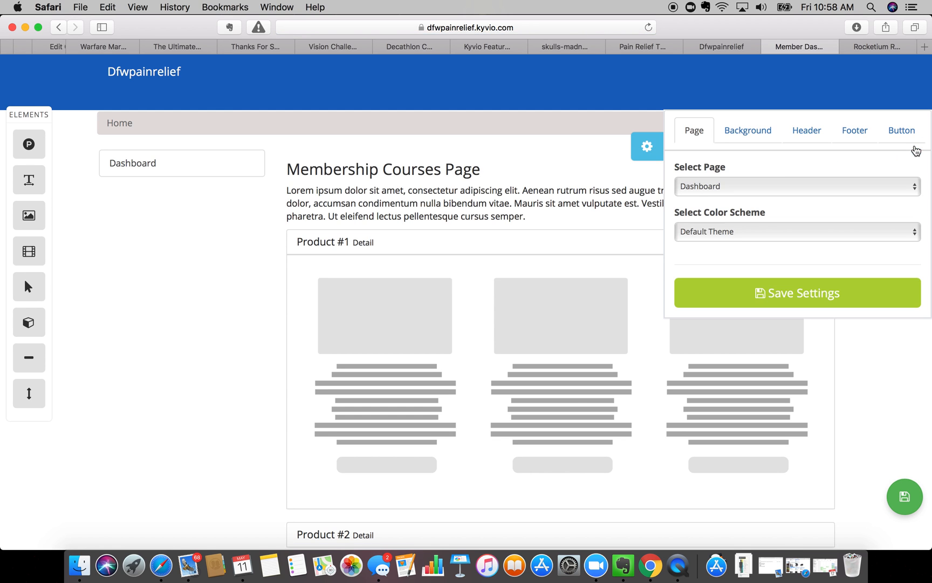
left_click(724, 186)
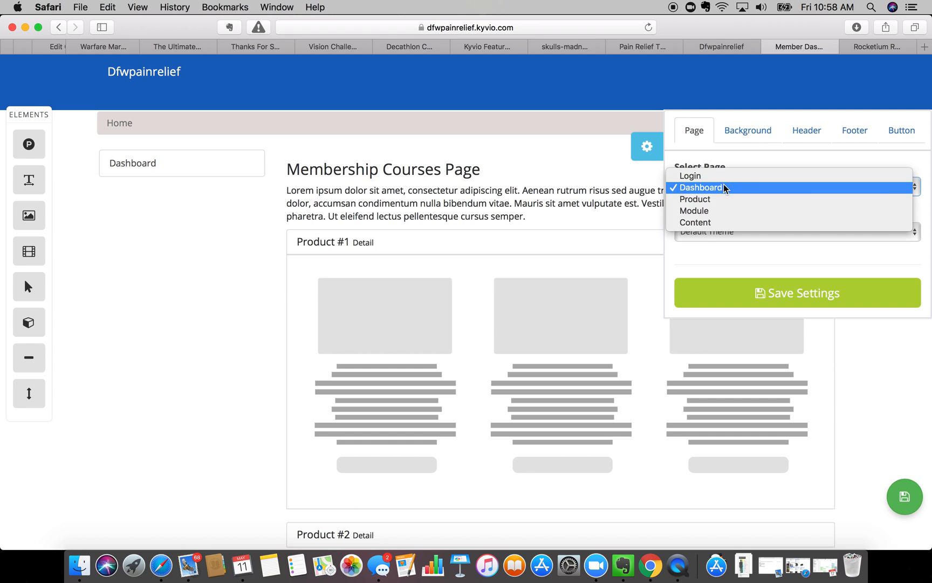
left_click(712, 212)
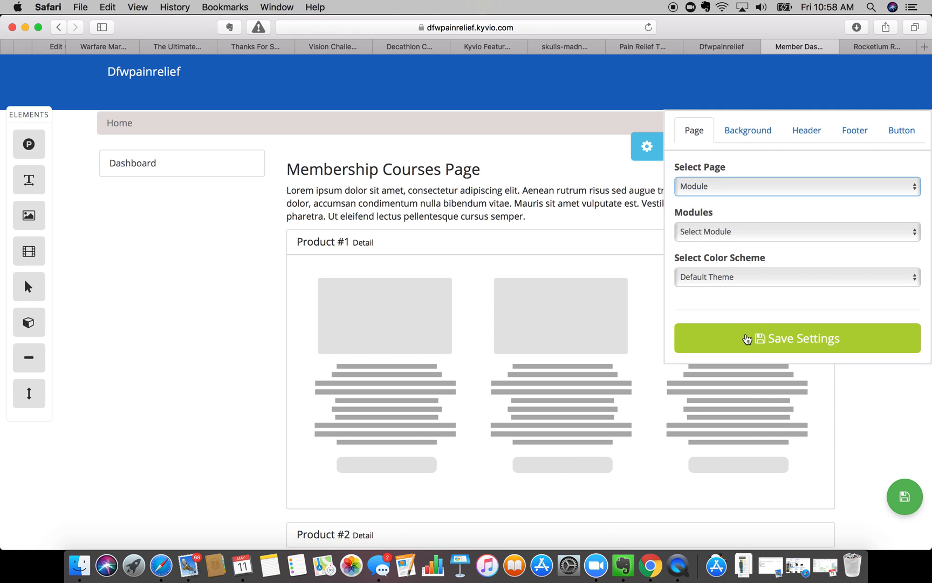
left_click(705, 227)
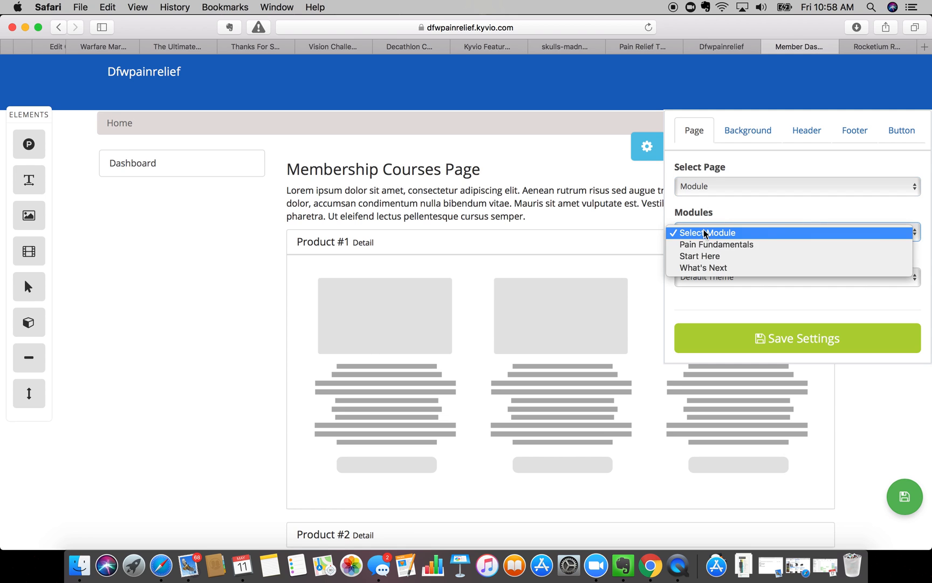
left_click(709, 245)
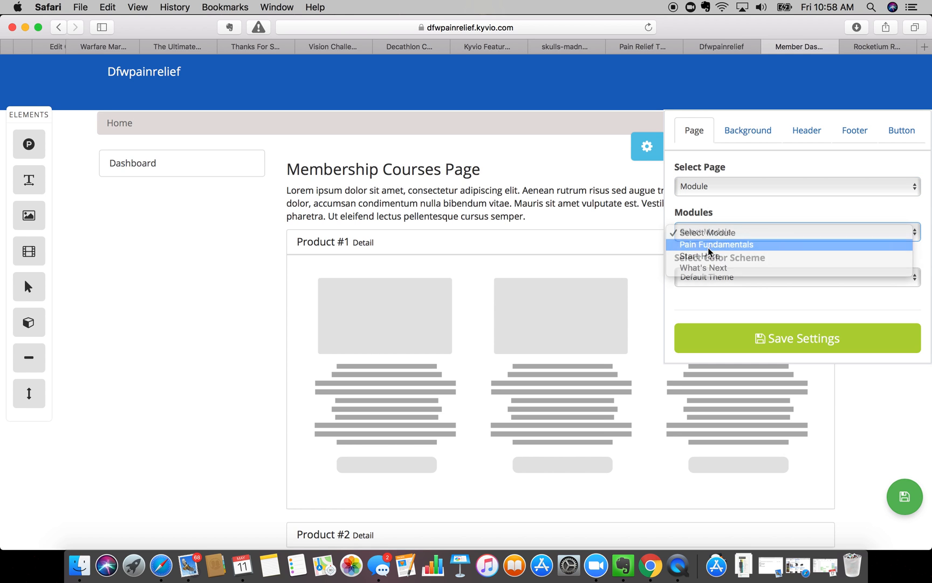
left_click(530, 198)
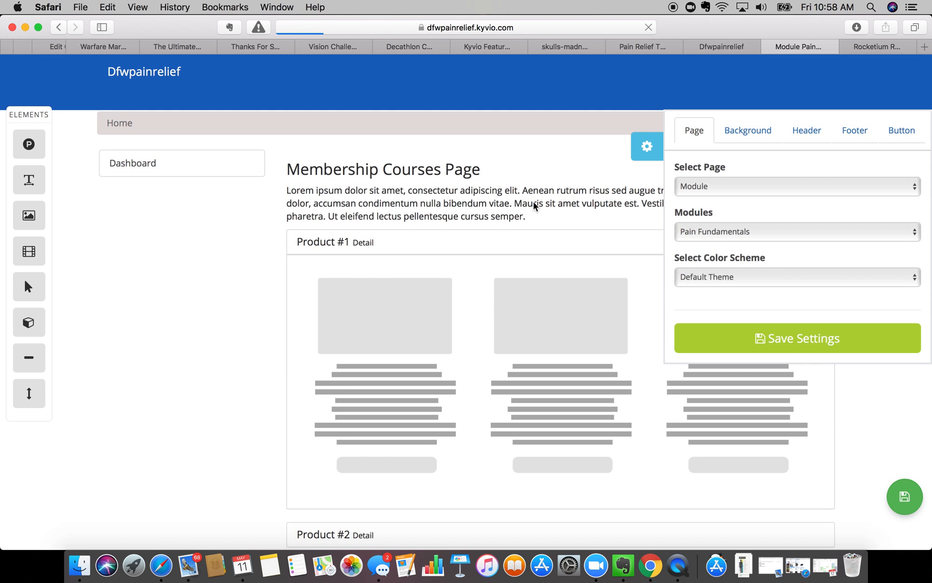
left_click(927, 179)
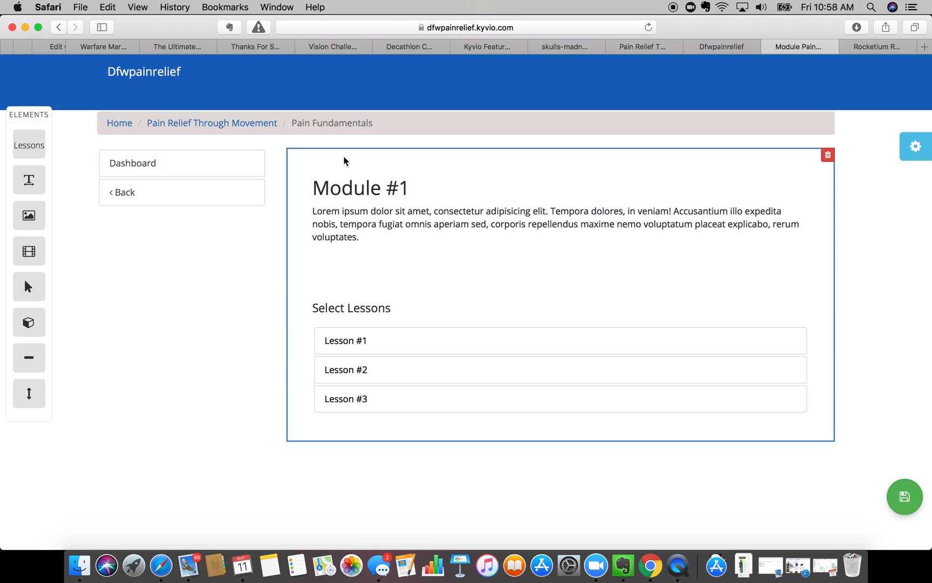
- Add an image placeholder above Module #1, then delete it
left_click_drag(24, 215, 470, 160)
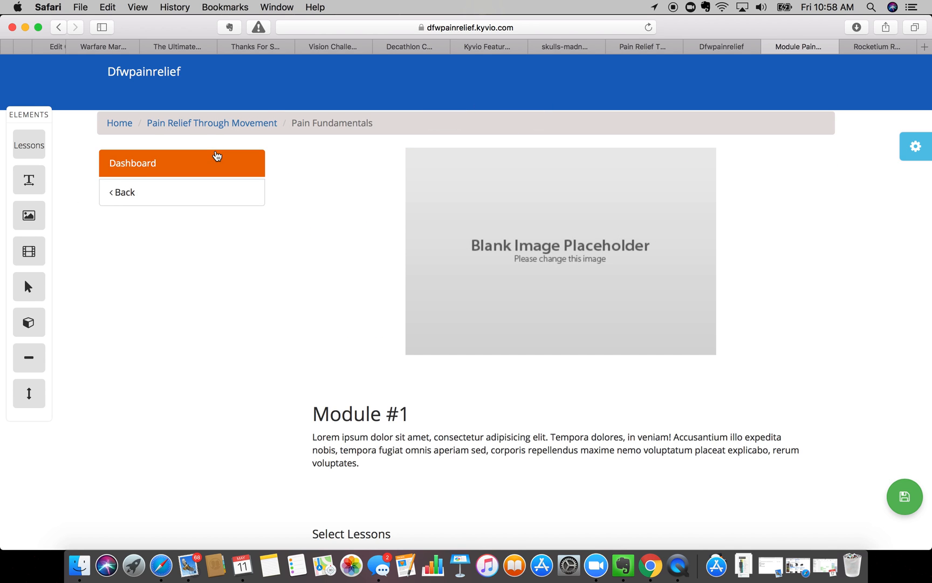
left_click(615, 202)
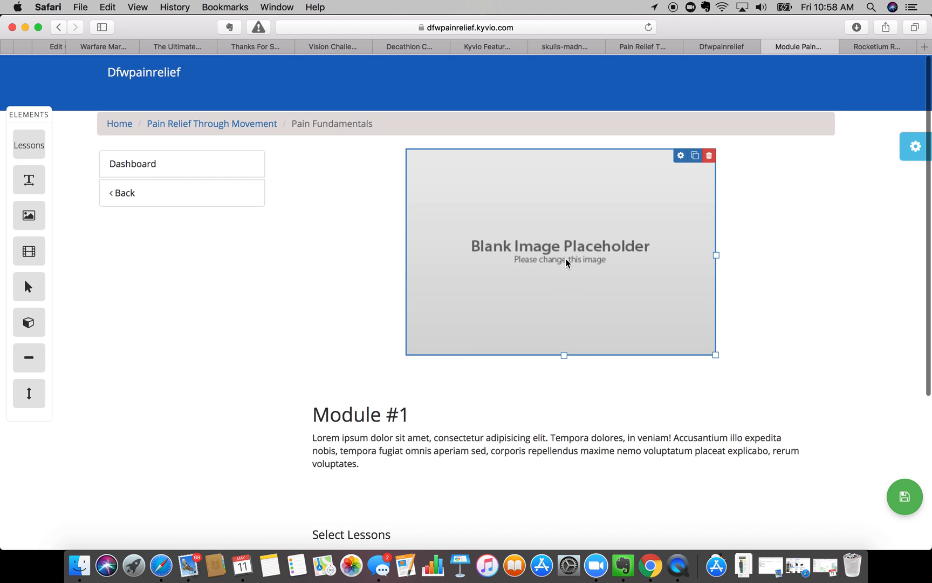
scroll(566, 261, "down", 4)
scroll(567, 263, "down", 1)
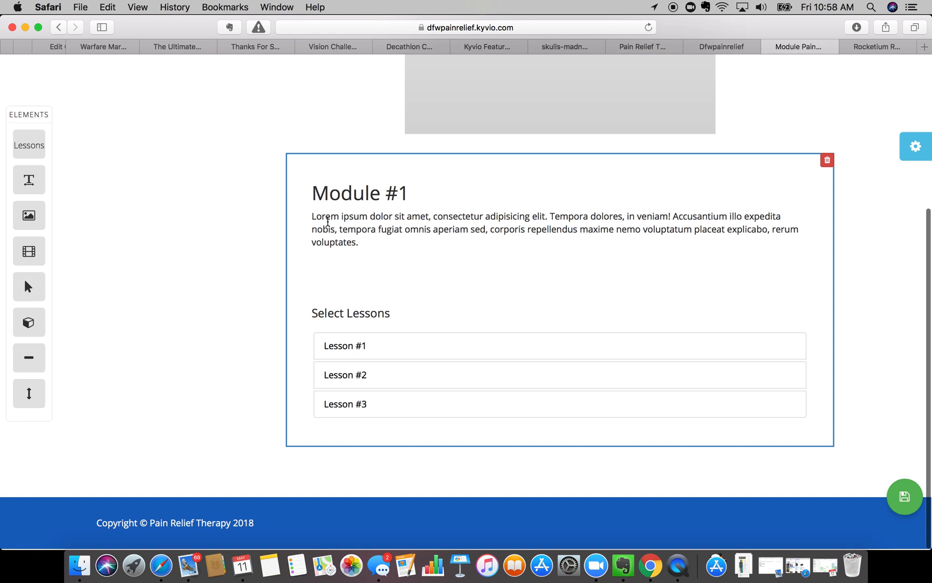
scroll(323, 345, "up", 5)
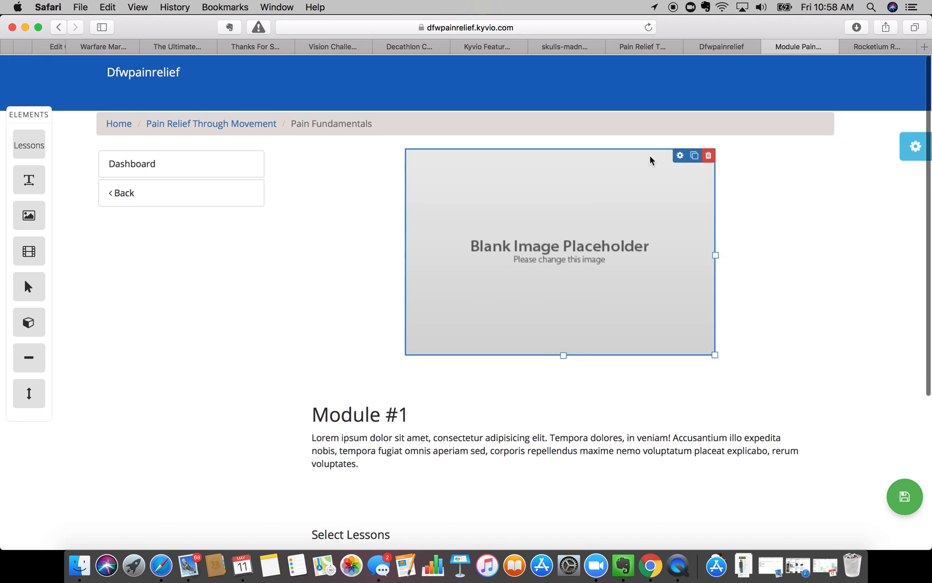
mouse_move(710, 155)
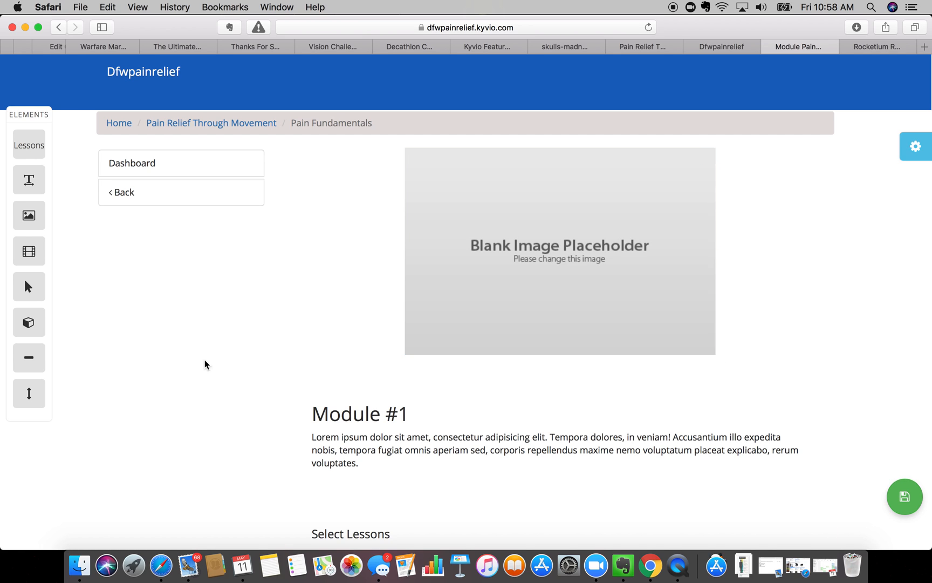
left_click(708, 154)
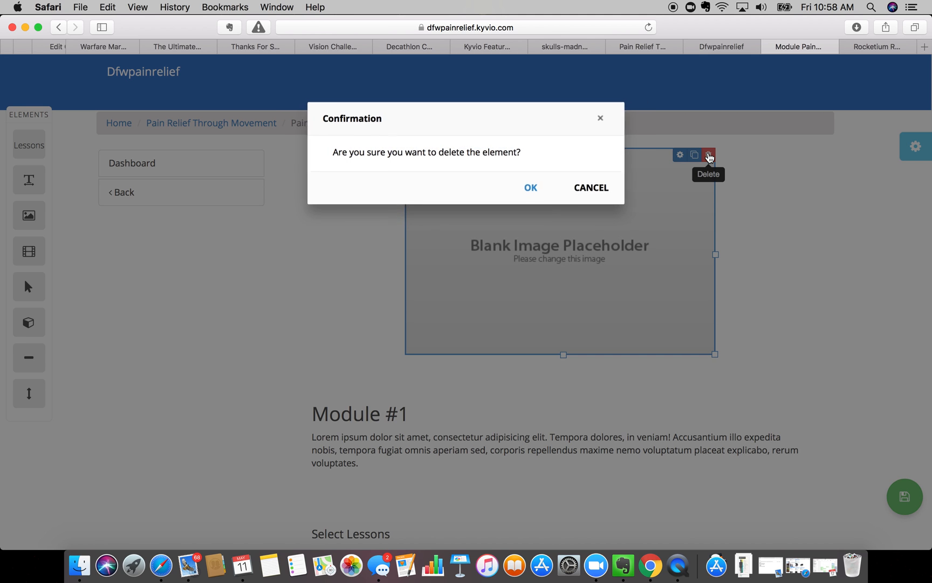
left_click(532, 189)
- Save the module page settings and go back to the Membership Contents Organizer
left_click(915, 145)
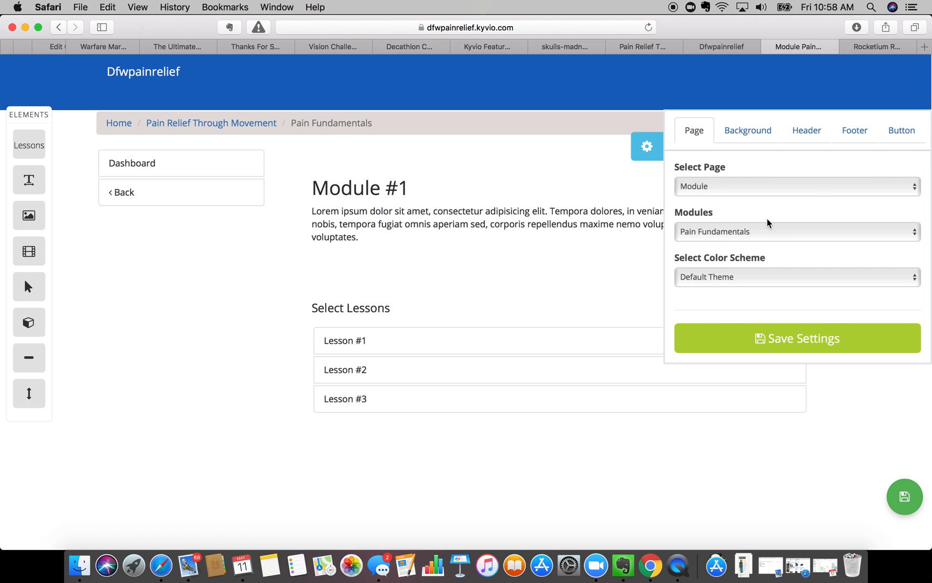
left_click(730, 187)
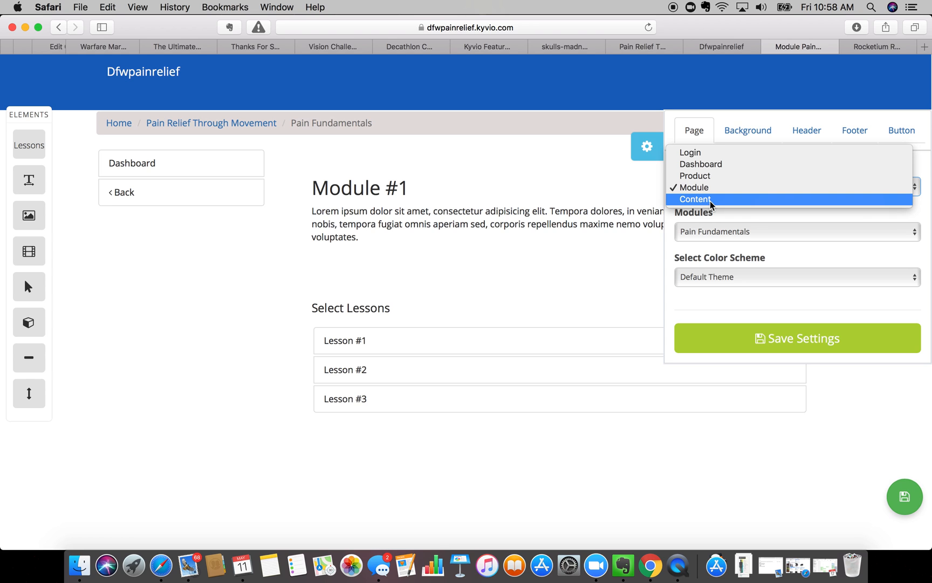
left_click(199, 348)
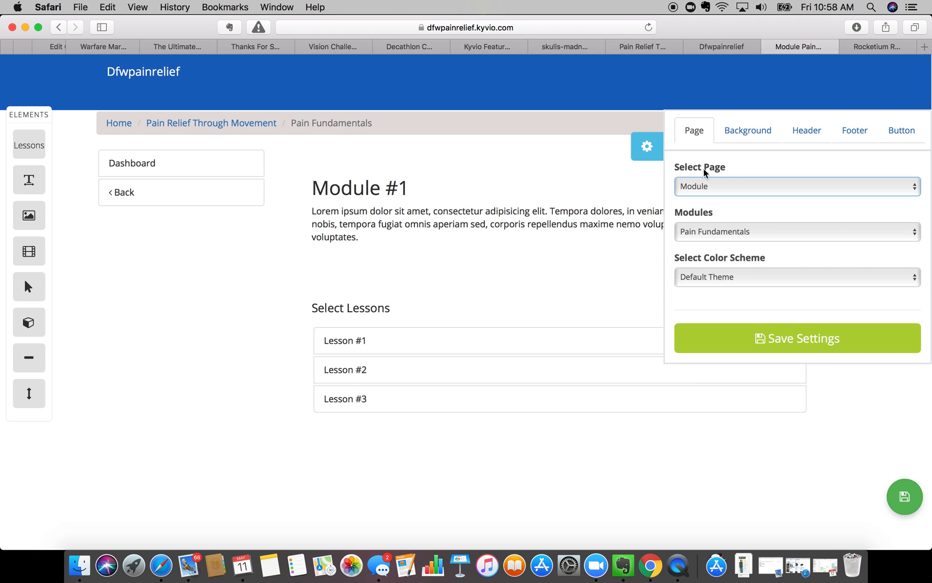
left_click(708, 337)
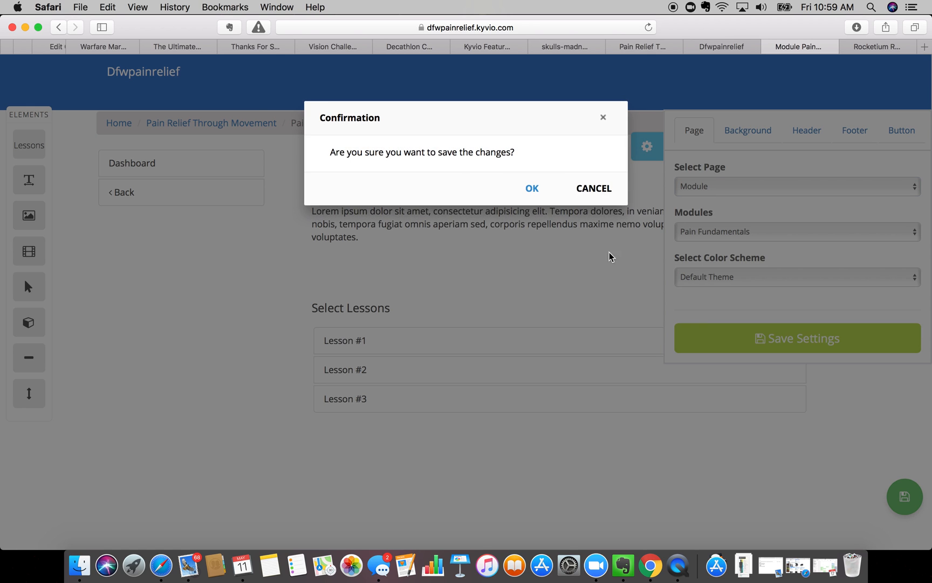
left_click(530, 189)
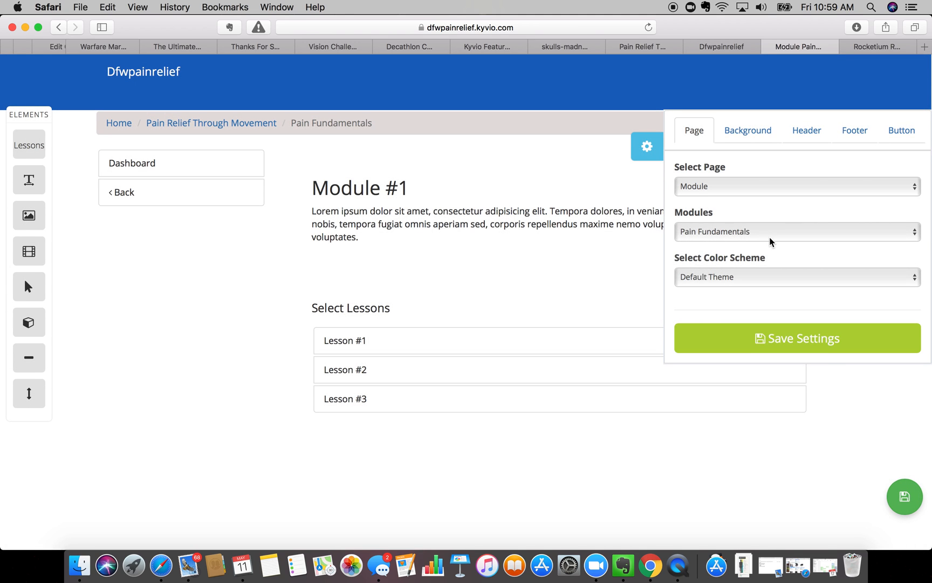
left_click(723, 46)
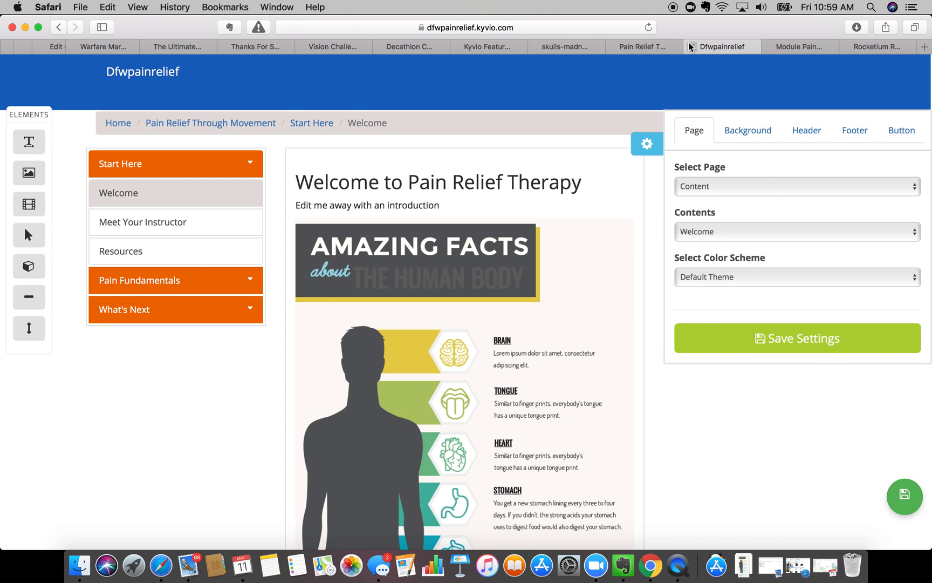
left_click(636, 48)
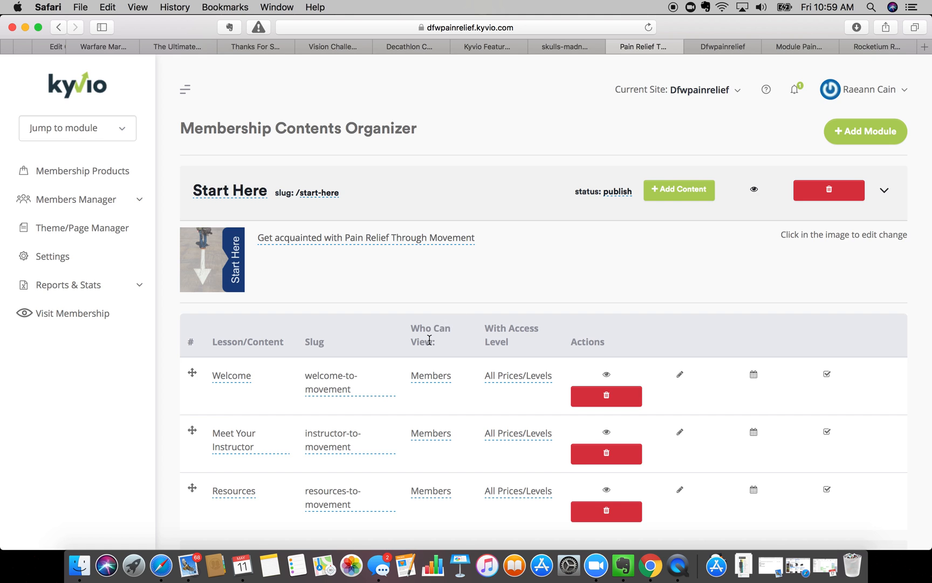
- Change Pain Fundamentals Lesson #1's visibility from draft to Members
scroll(430, 340, "down", 2)
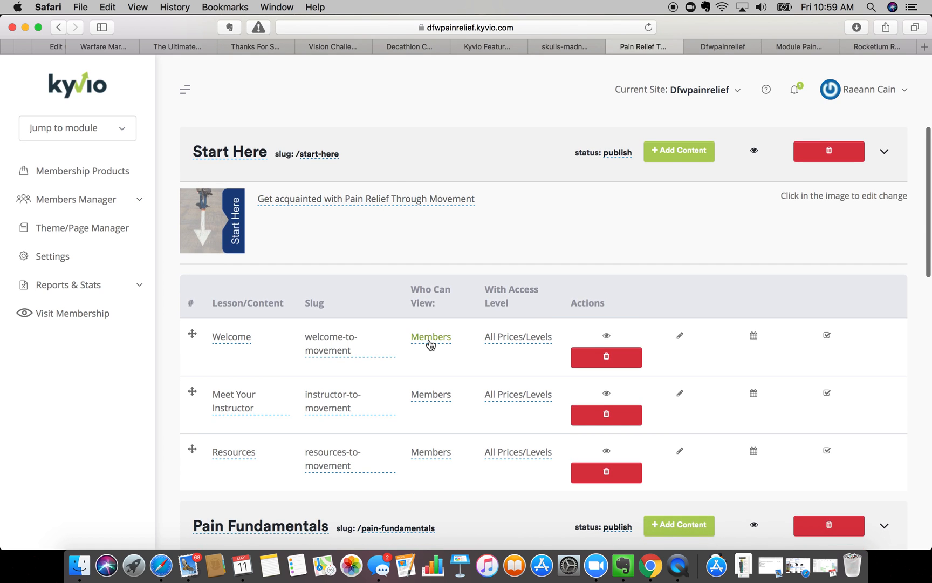
scroll(406, 218, "down", 4)
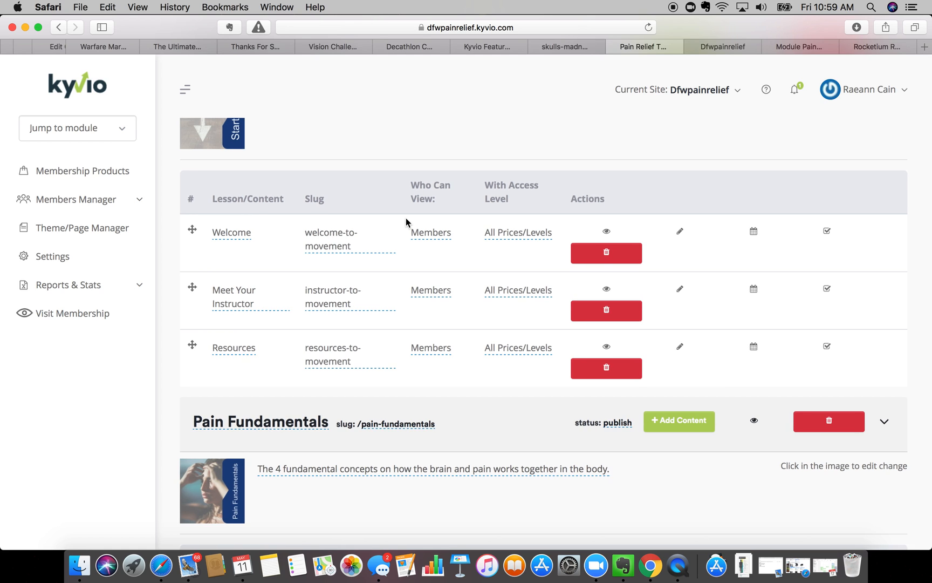
scroll(406, 218, "down", 8)
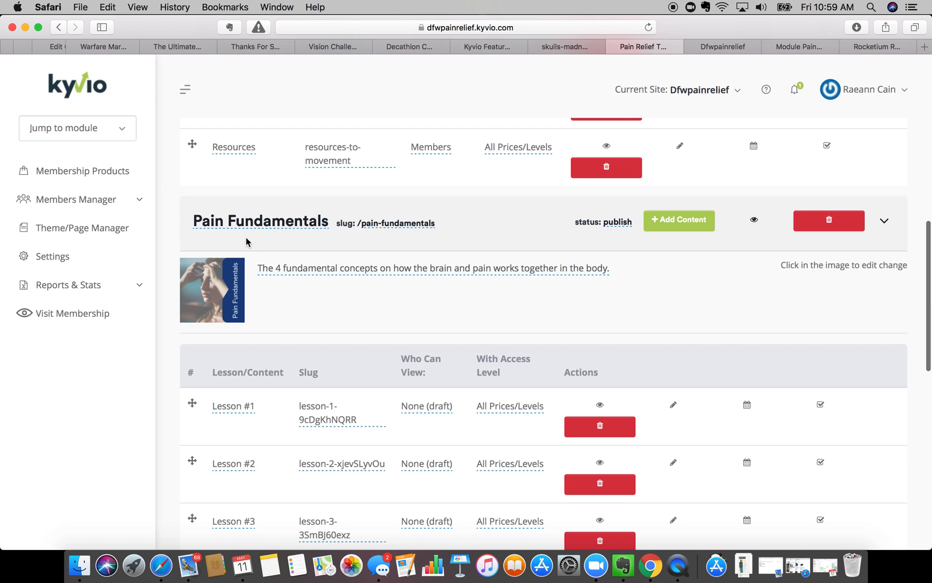
scroll(246, 241, "down", 2)
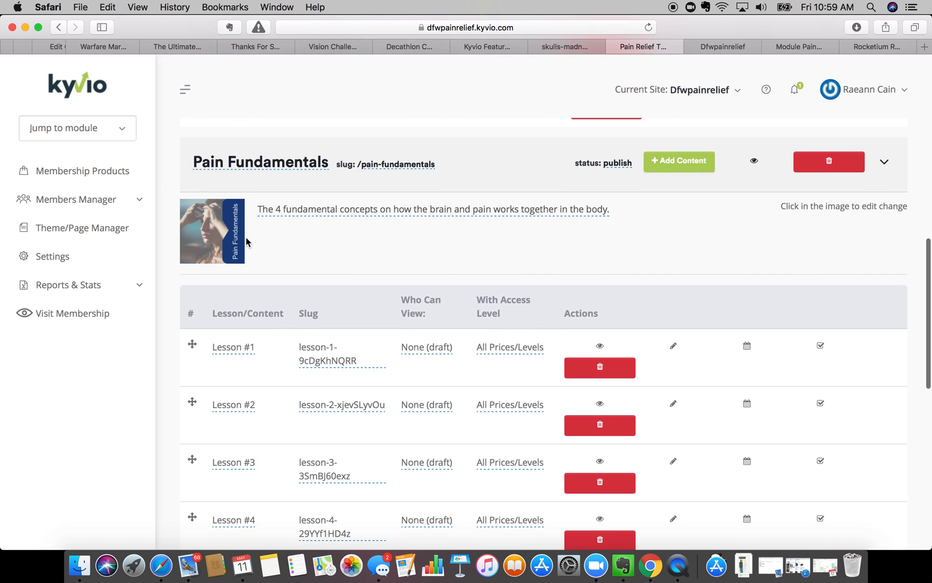
scroll(246, 241, "down", 3)
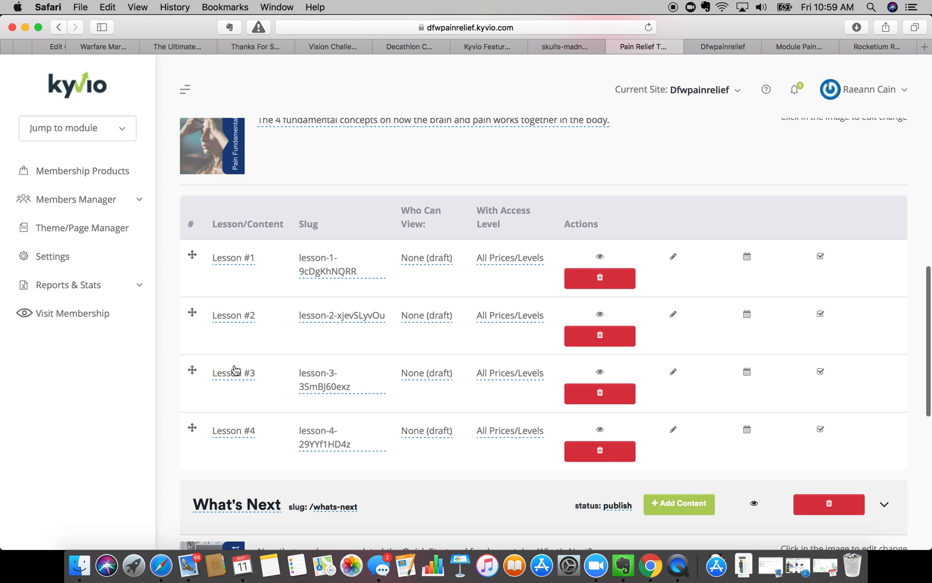
left_click(426, 258)
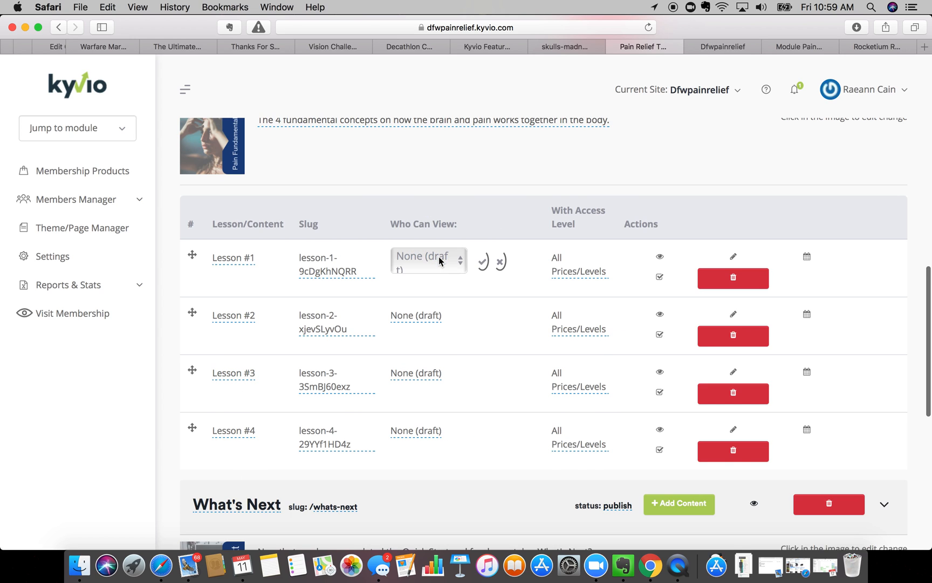
left_click(422, 261)
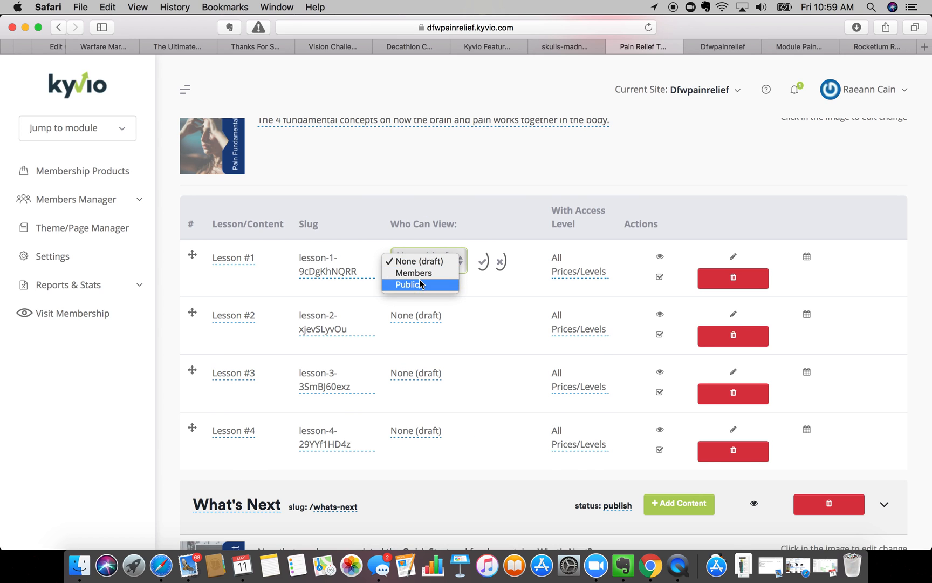
left_click(420, 283)
left_click(419, 262)
left_click(417, 251)
left_click(483, 261)
- Set Lessons #2, #3 and #4 to Members visibility as well
left_click(417, 319)
left_click(417, 321)
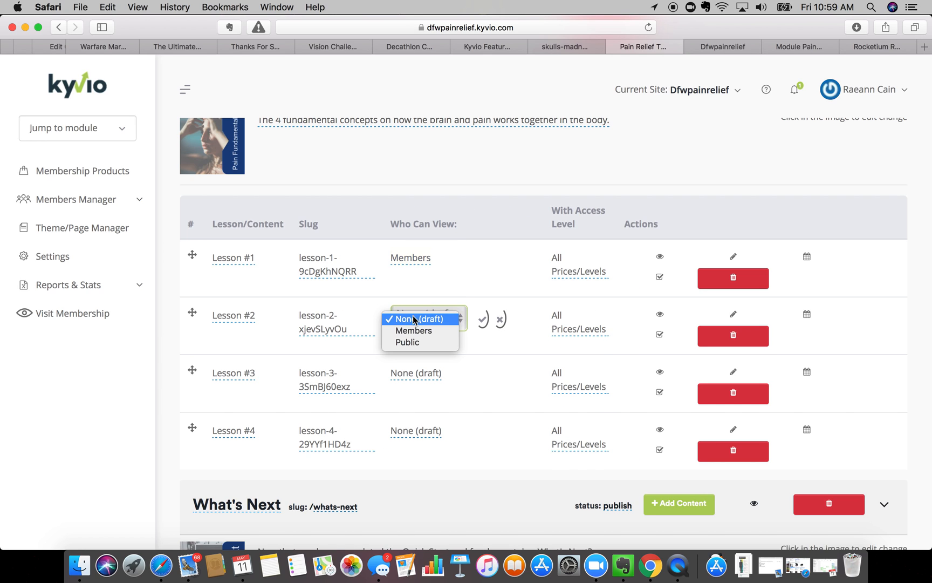
left_click(435, 329)
left_click(483, 319)
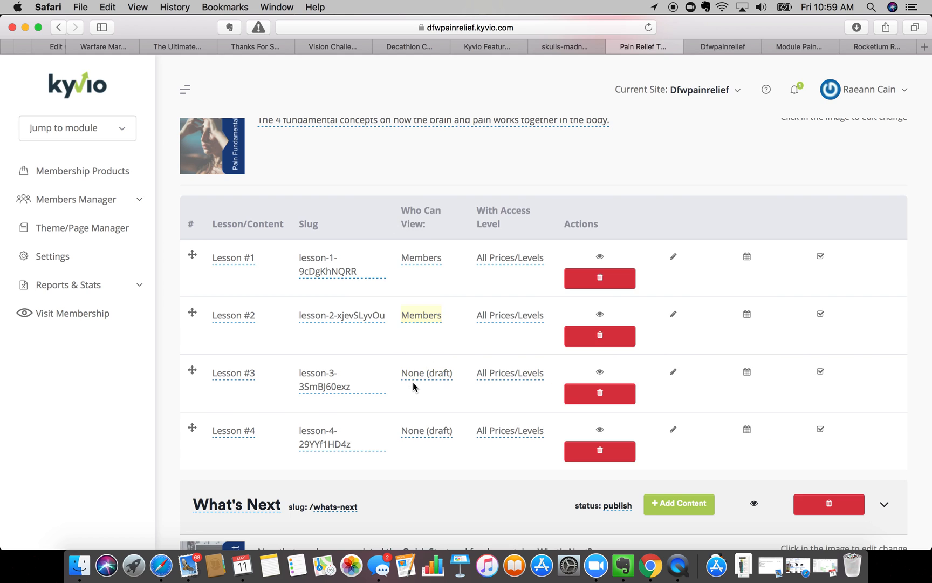
left_click(413, 384)
left_click(416, 375)
left_click(424, 387)
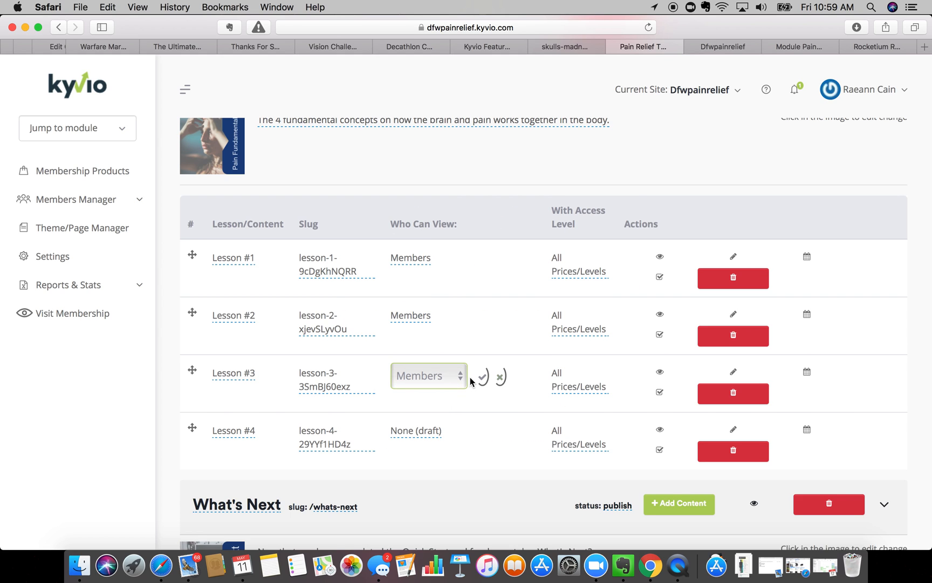
left_click(483, 377)
left_click(416, 431)
left_click(417, 434)
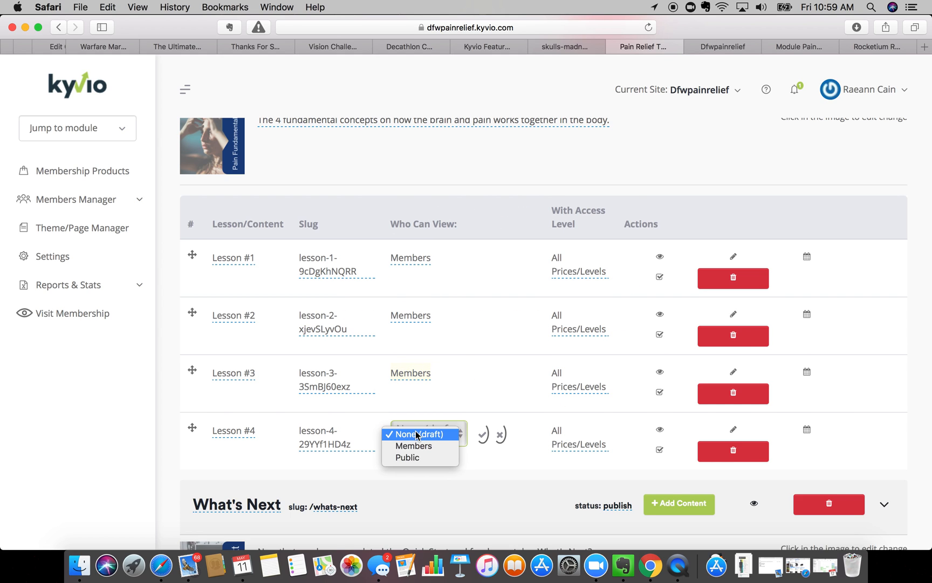
left_click(419, 446)
left_click(483, 435)
- Close the extra Dfwpainrelief and module preview browser tabs
scroll(483, 437, "down", 5)
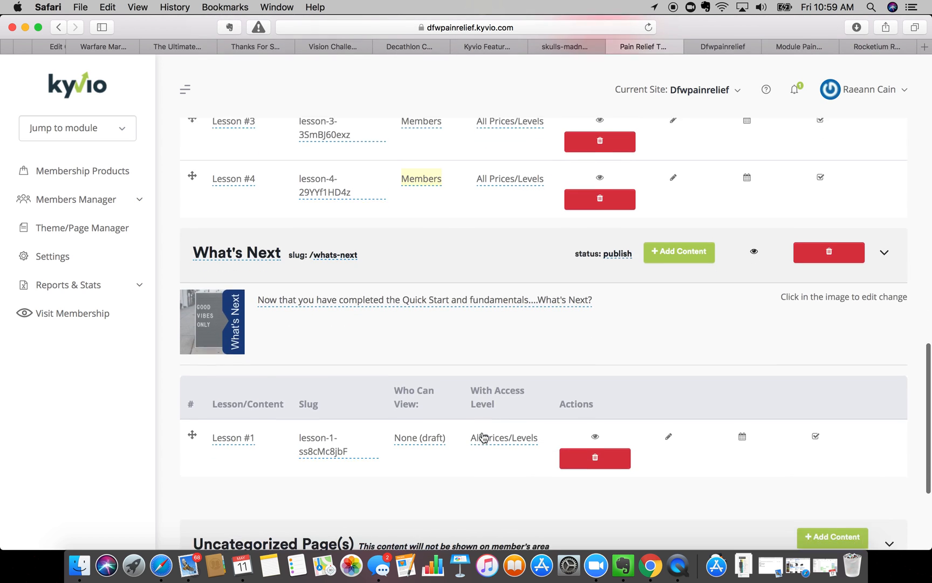
scroll(438, 429, "up", 10)
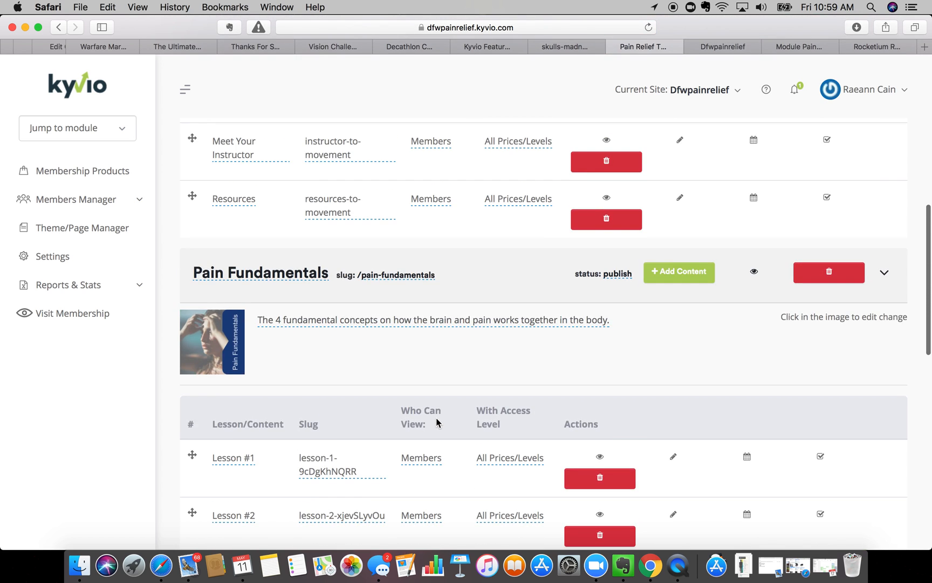
scroll(341, 434, "down", 3)
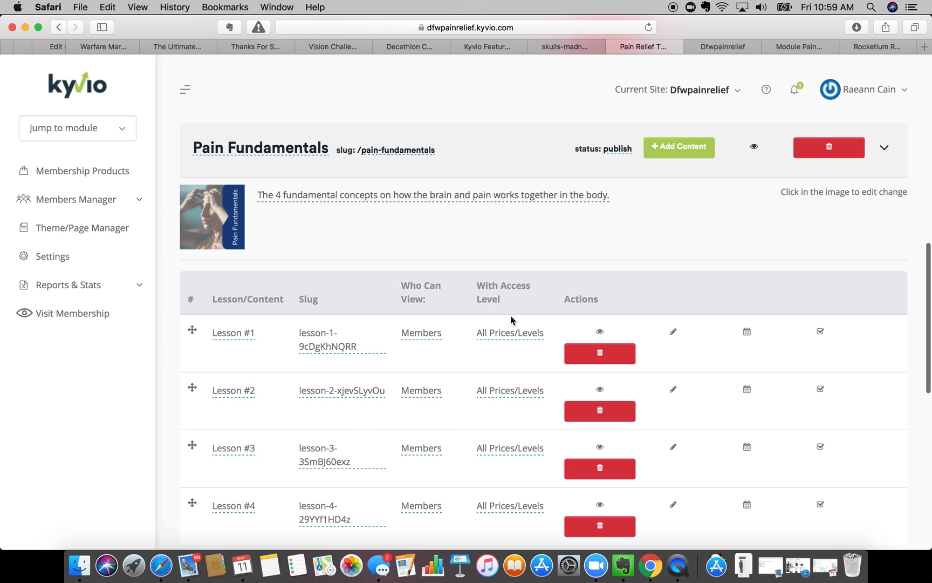
scroll(781, 180, "up", 1)
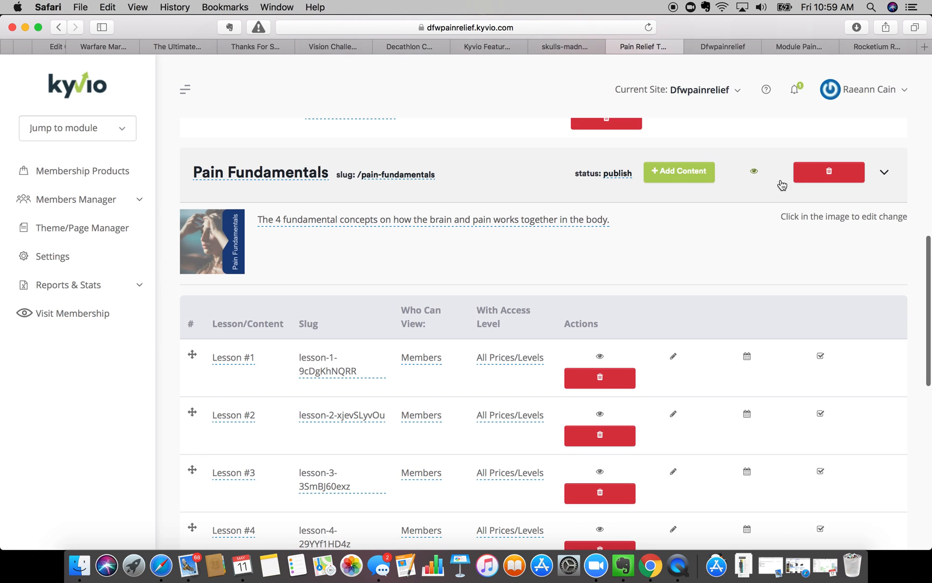
left_click(692, 47)
left_click(691, 48)
left_click(690, 48)
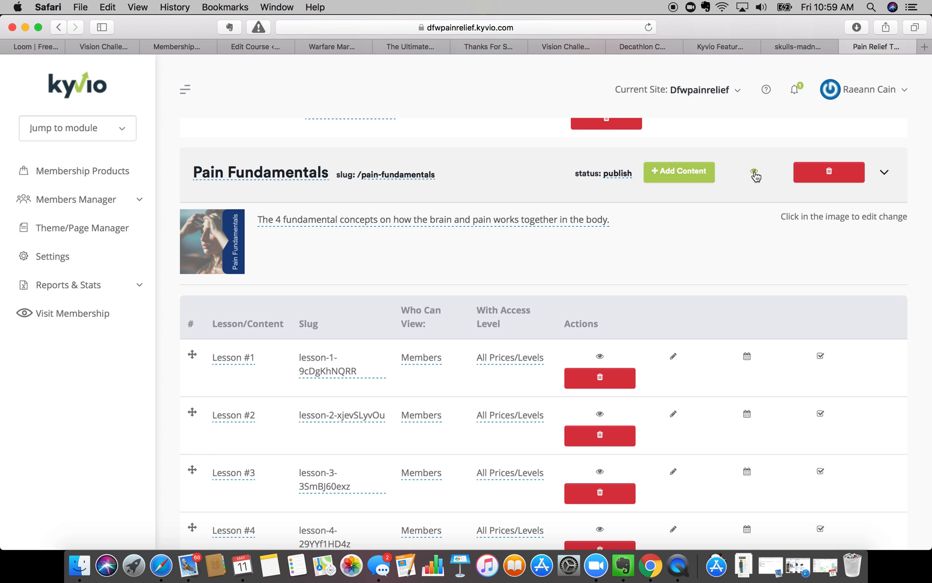
- Update the product and return to its Contents list of Pain Fundamentals lessons
scroll(422, 427, "down", 20)
left_click(210, 514)
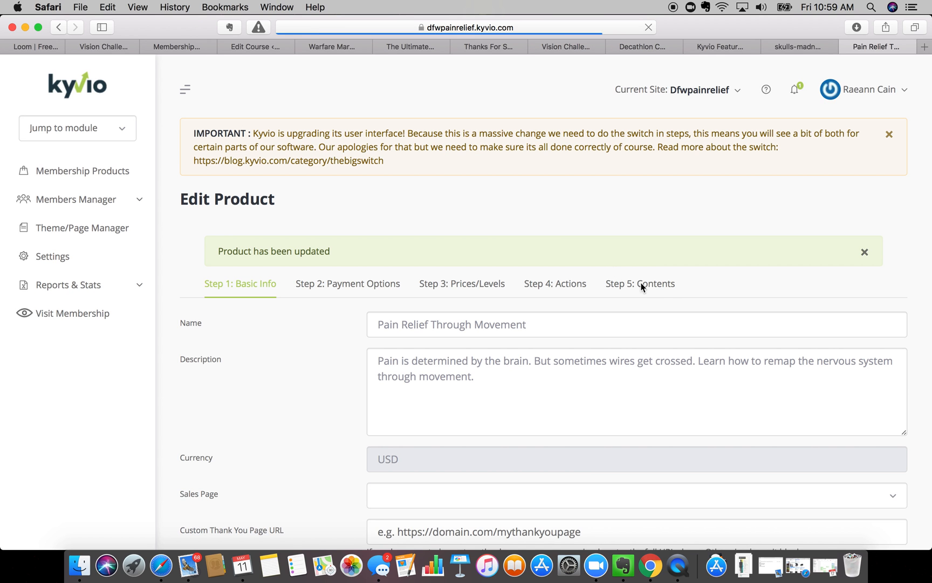
left_click(642, 285)
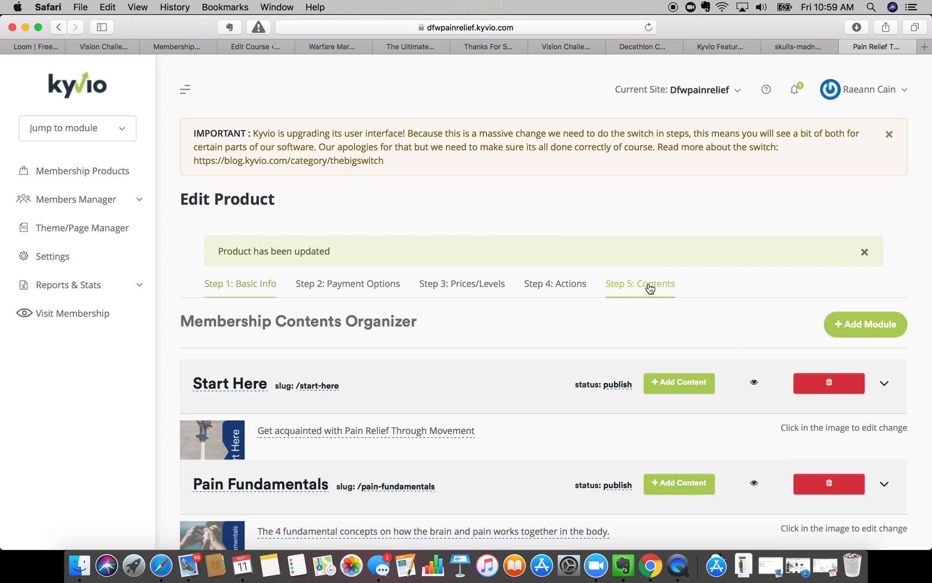
scroll(527, 358, "down", 10)
scroll(527, 364, "down", 5)
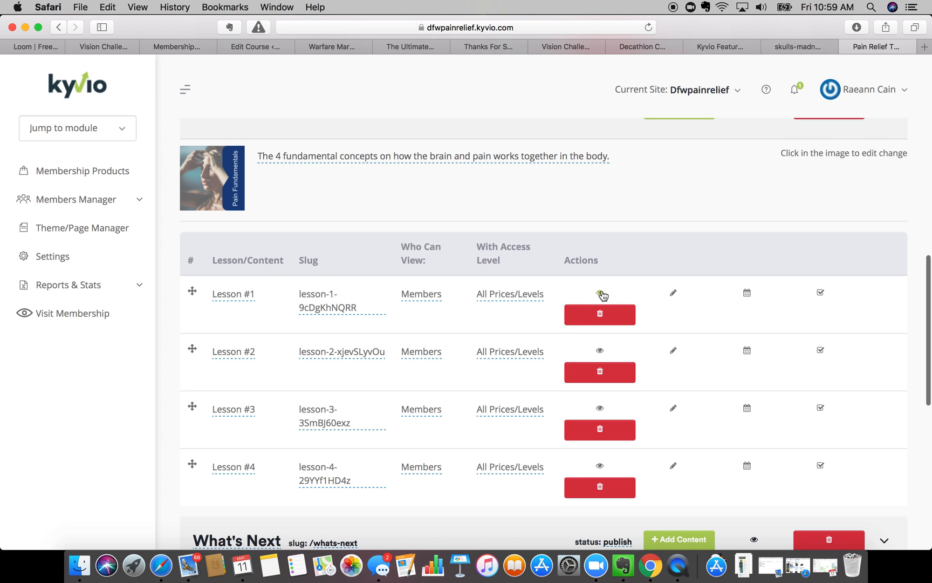
scroll(692, 183, "up", 3)
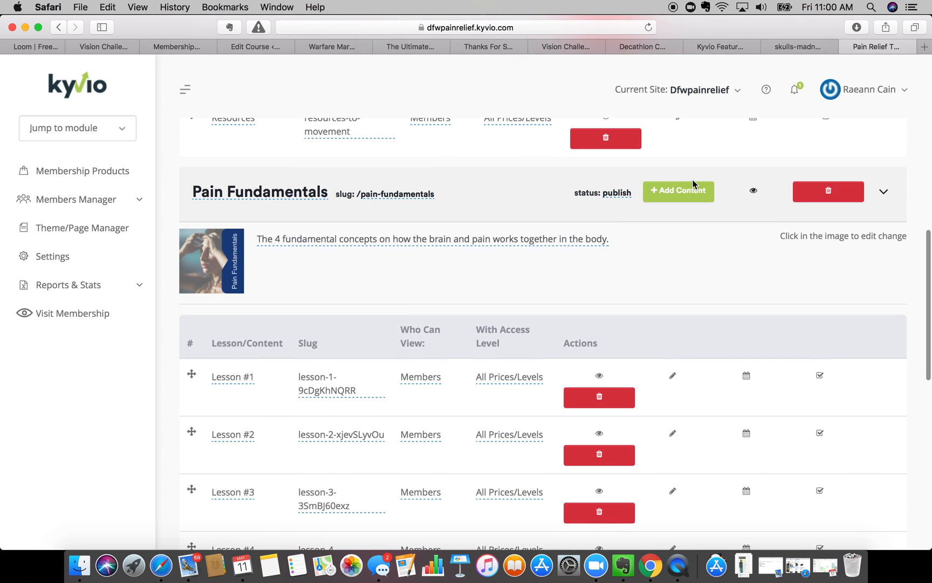
- View the Pain Fundamentals module from its eye icon, then switch it into edit mode
left_click(754, 190)
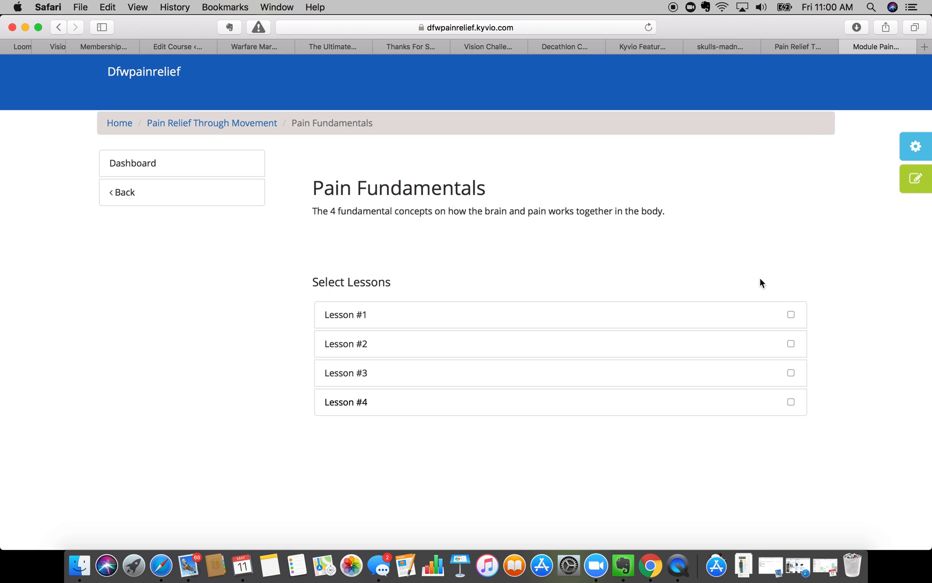
left_click(915, 180)
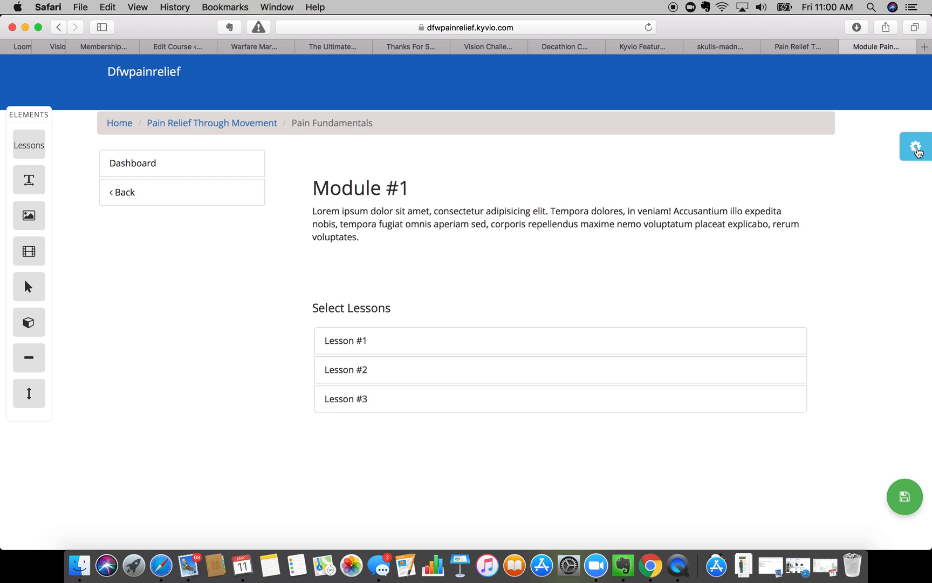
- Switch the page editor to the Pain Fundamentals Lesson #1 content page, then close the member area
left_click(917, 152)
left_click(777, 187)
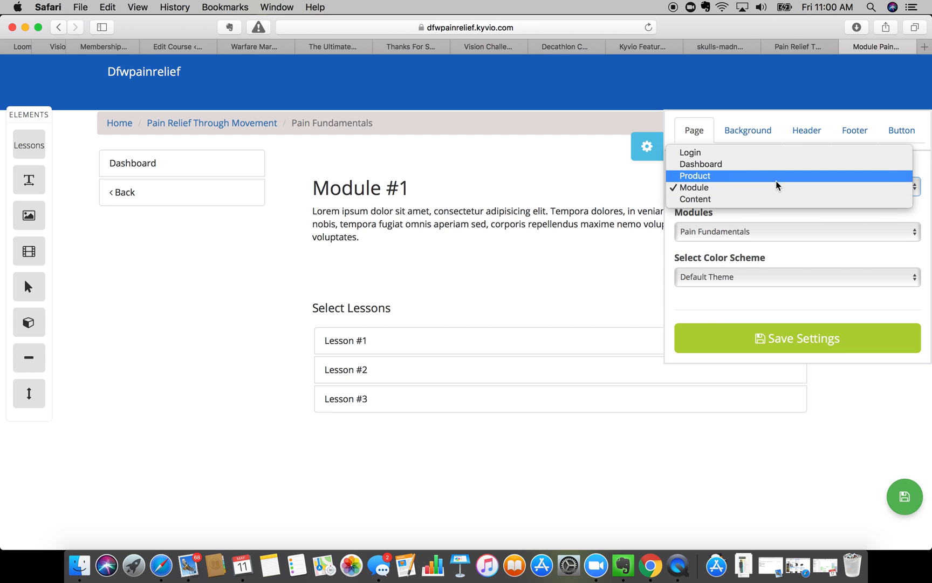
left_click(750, 203)
left_click(724, 234)
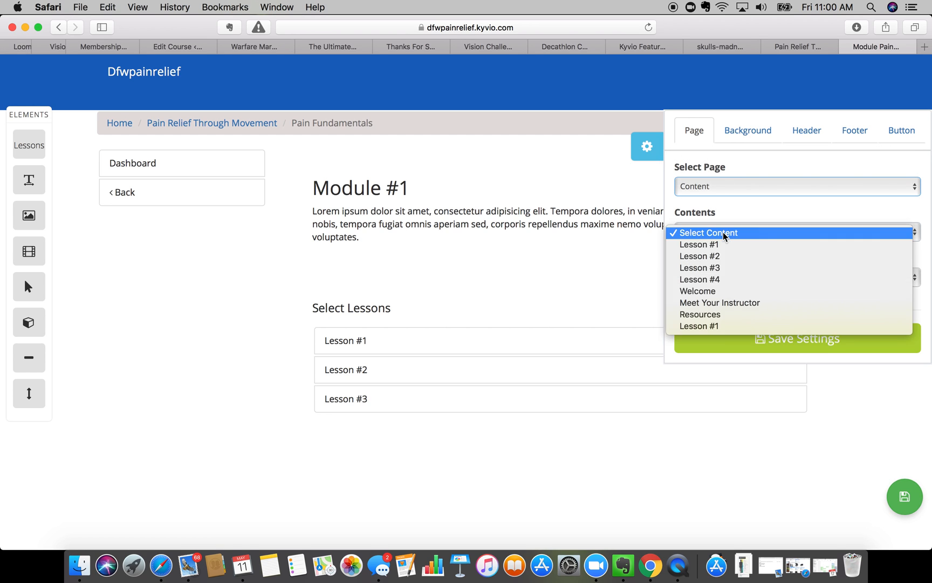
left_click(714, 246)
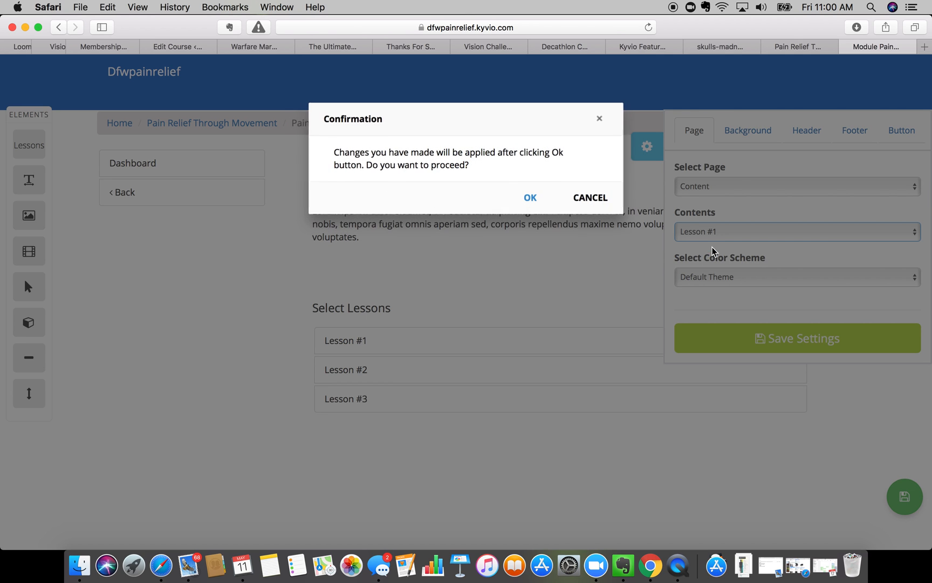
left_click(531, 198)
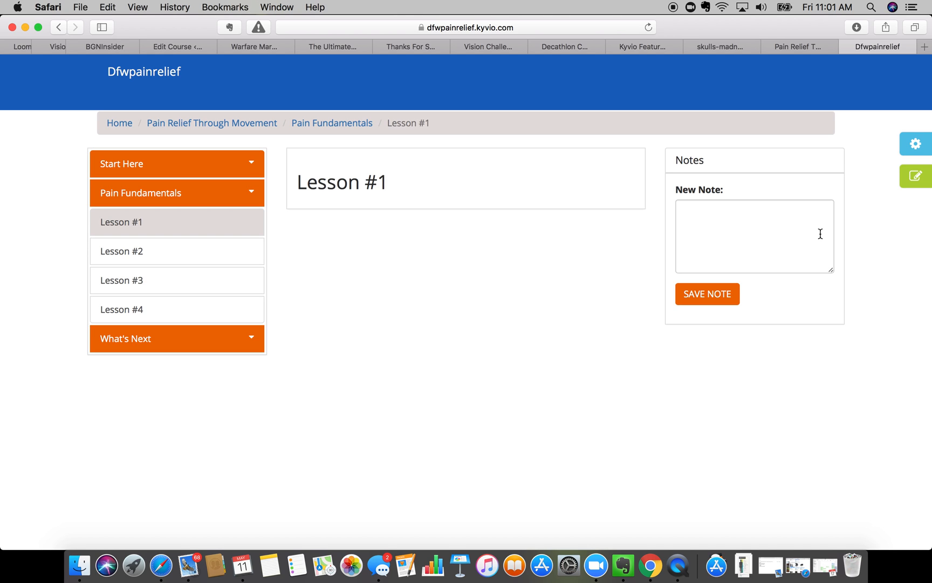
left_click(846, 47)
- Scroll through the contents organizer to review the course's modules and lessons
scroll(396, 324, "down", 4)
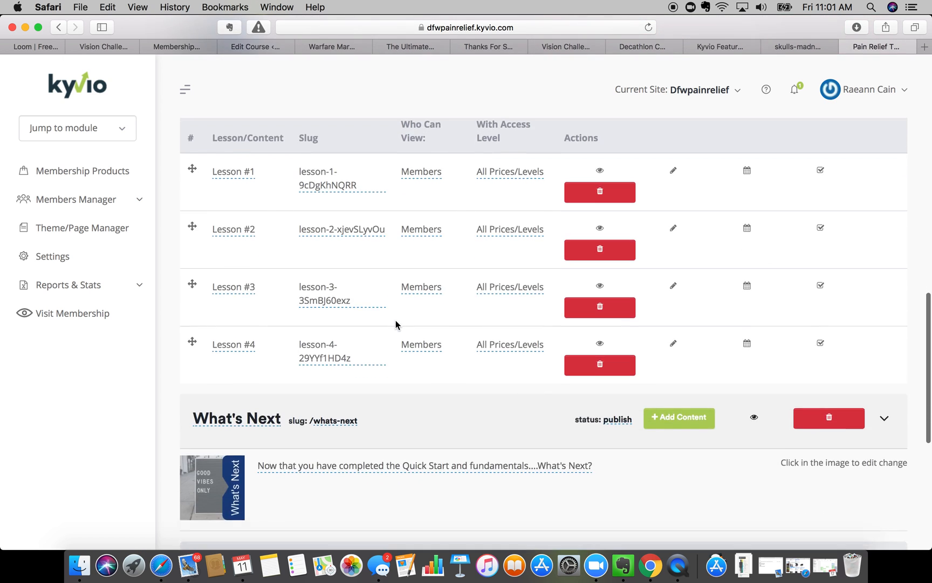
scroll(396, 323, "up", 12)
scroll(396, 324, "up", 3)
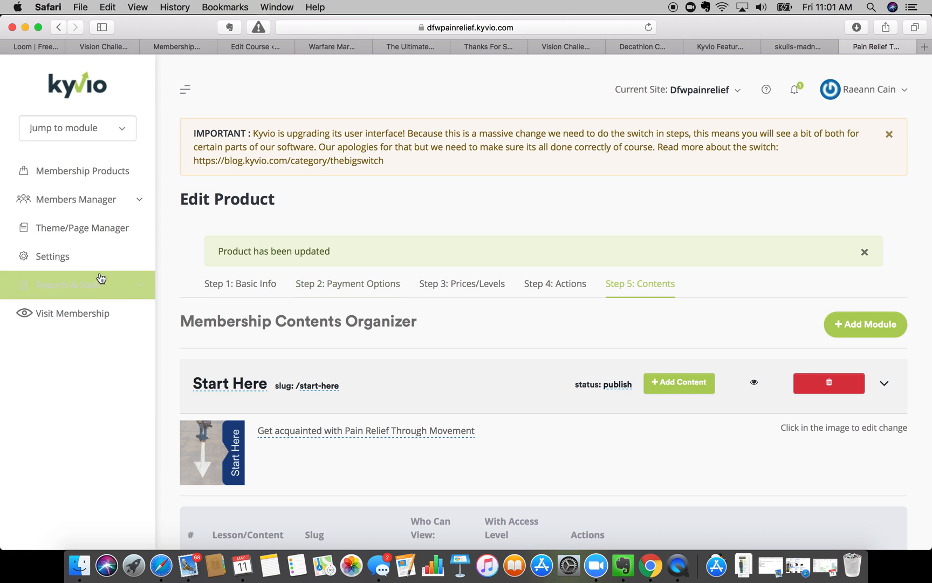
scroll(233, 292, "down", 4)
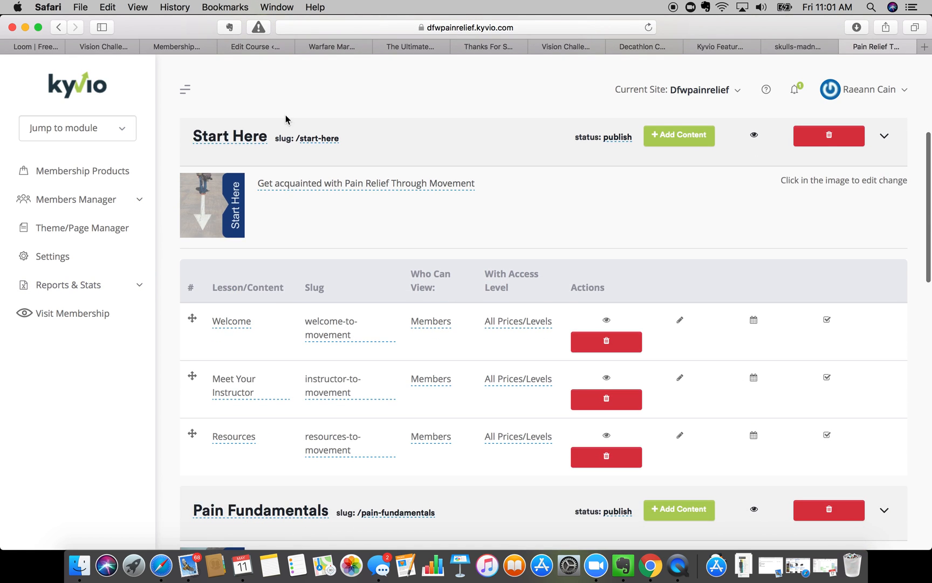
scroll(221, 142, "down", 5)
scroll(220, 143, "down", 1)
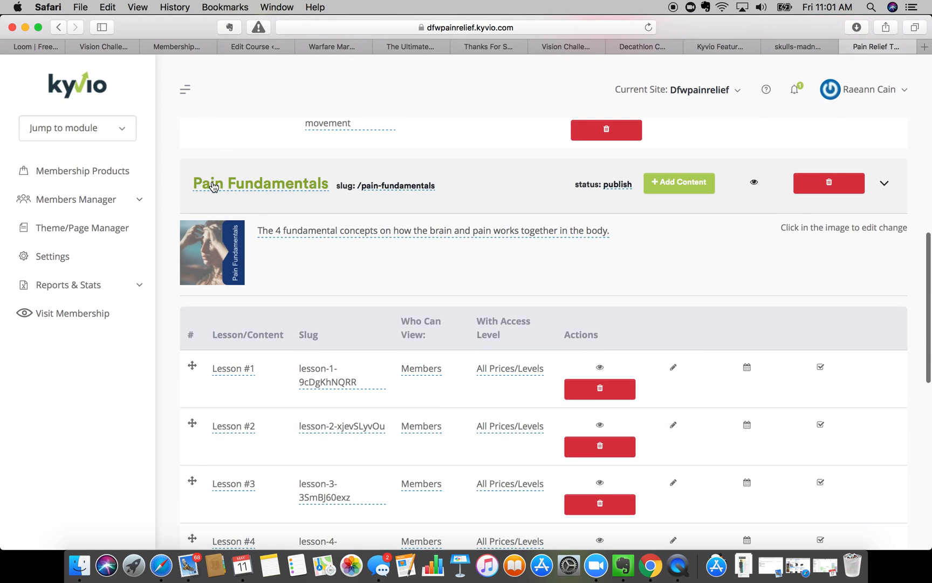
scroll(216, 162, "up", 10)
scroll(213, 216, "down", 3)
scroll(209, 301, "down", 10)
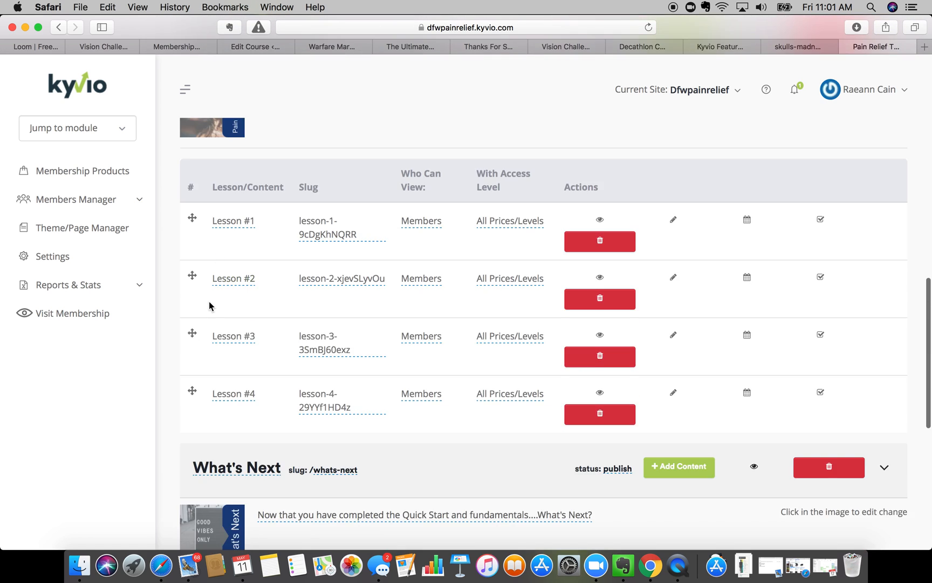
scroll(209, 301, "up", 6)
scroll(210, 306, "up", 1)
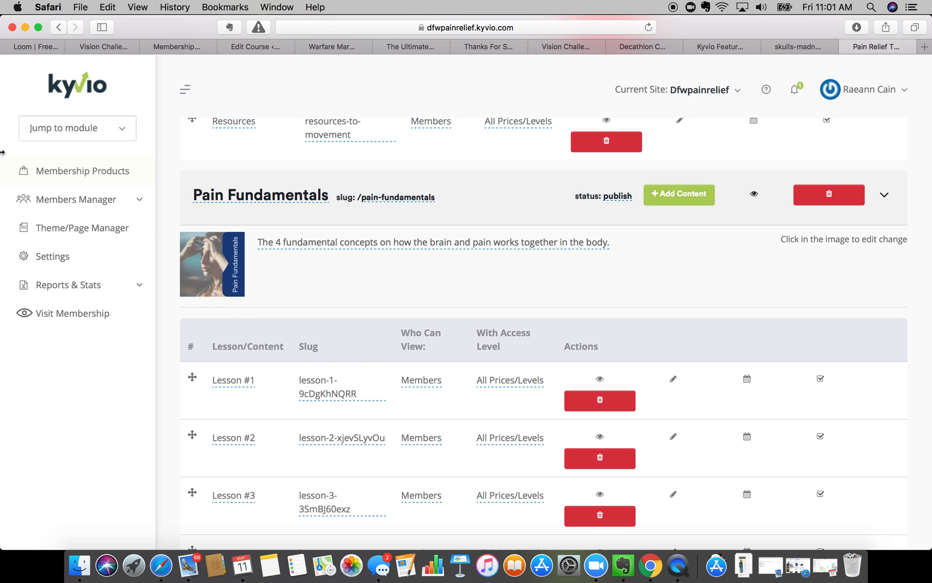
- Compare the Pain Relief admin with the BGNInsider 'Welcome! and Meet Your Instructor' lesson, ending on BGNInsider
left_click(186, 46)
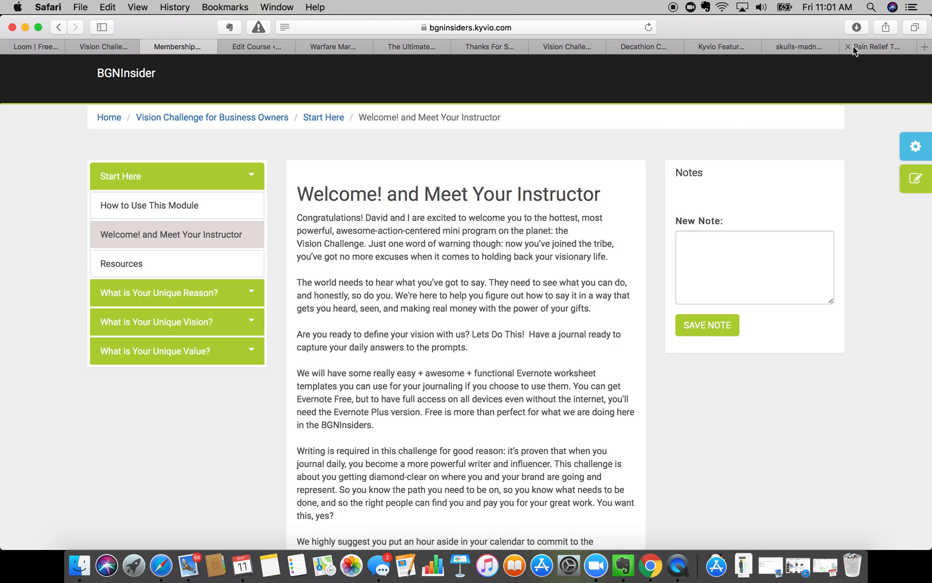
left_click(811, 47)
left_click(890, 47)
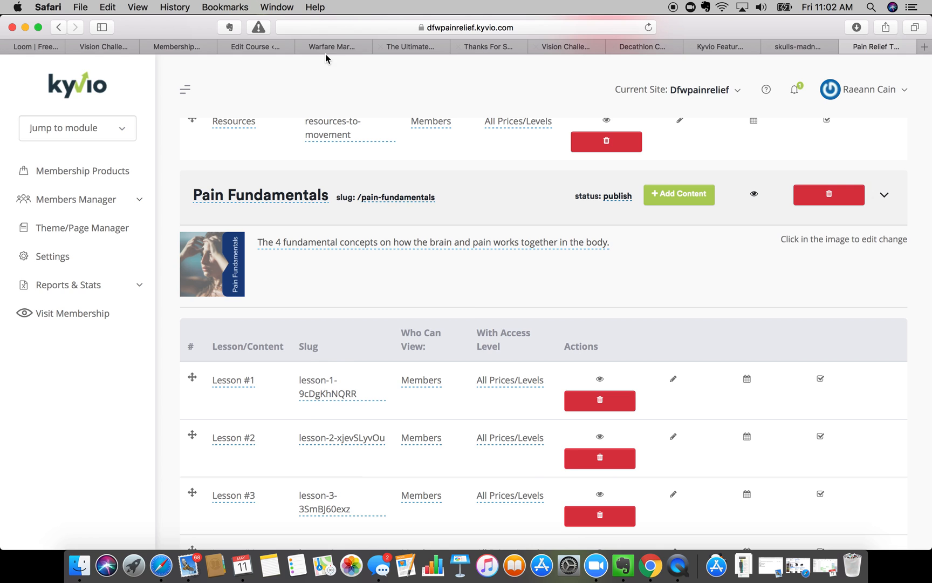
left_click(175, 48)
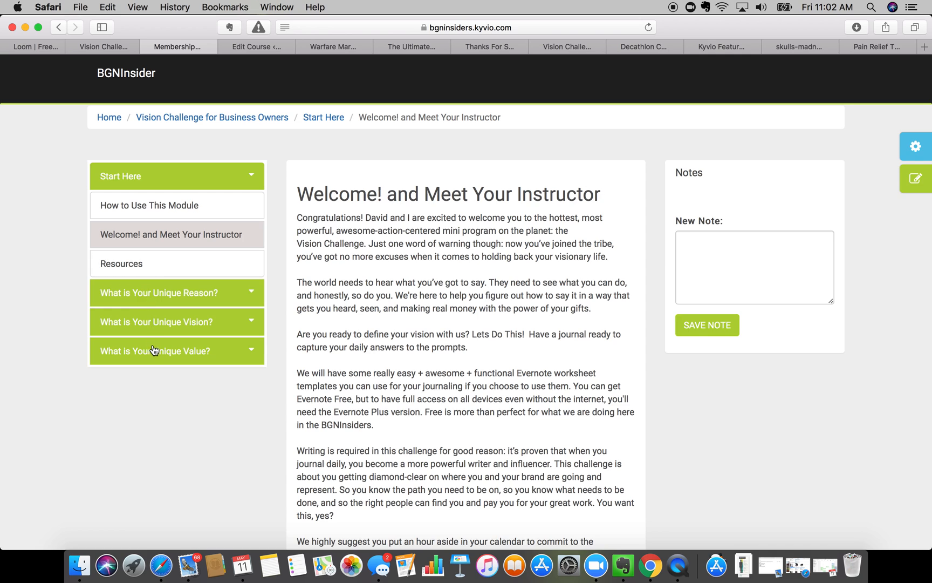
- Go to the member site's Home, then return to the Pain Relief admin organizer showing Pain Fundamentals Lessons #1–#3
left_click(117, 116)
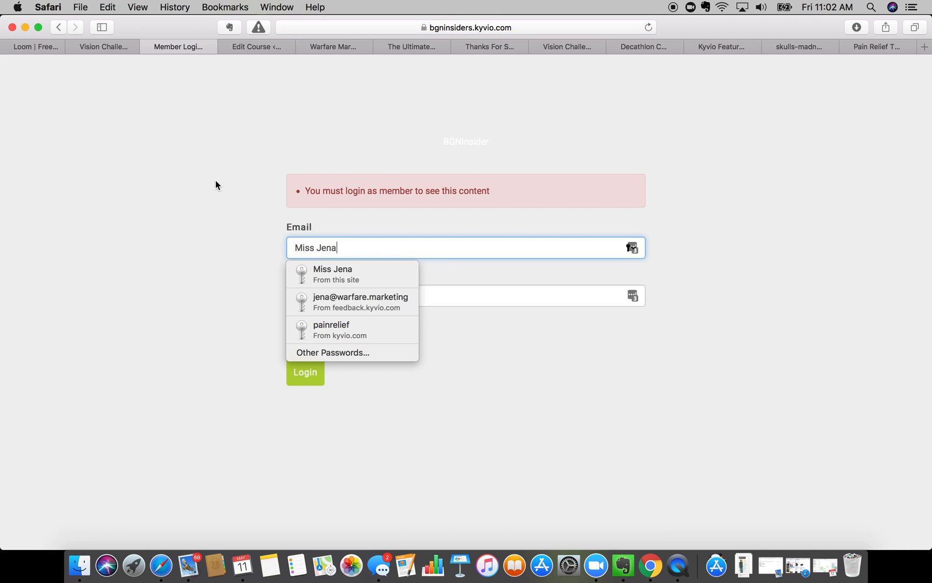
left_click(879, 46)
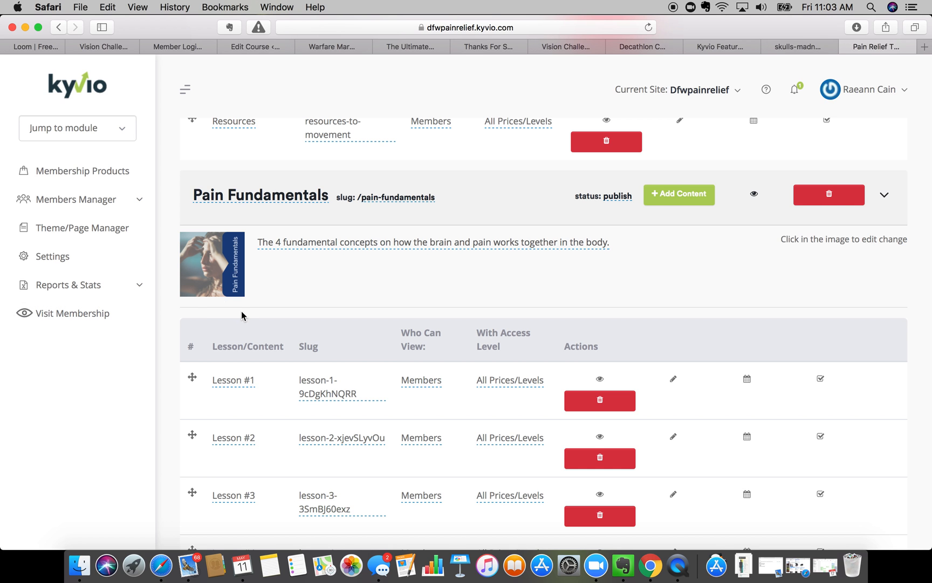
scroll(242, 312, "down", 8)
scroll(241, 315, "down", 3)
scroll(241, 315, "up", 20)
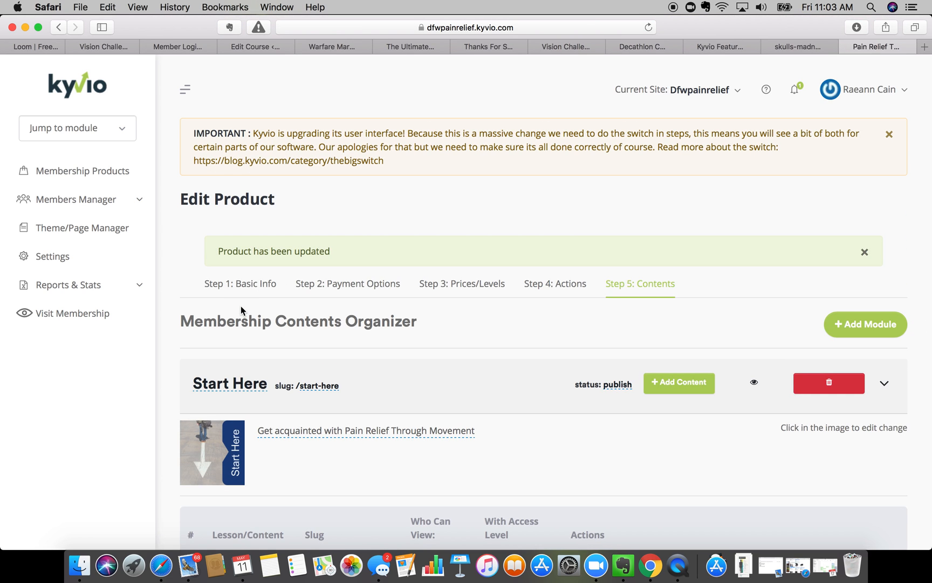
scroll(248, 368, "down", 6)
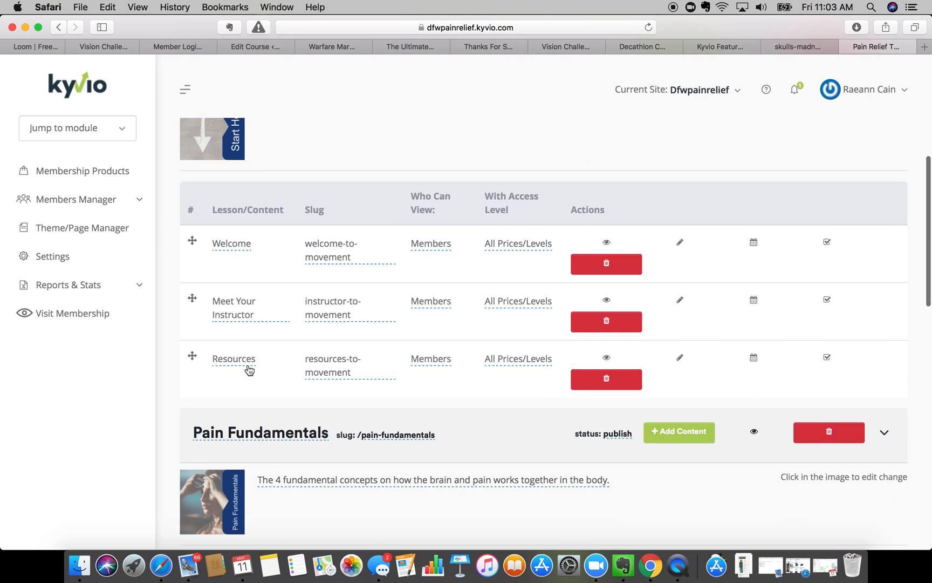
scroll(249, 369, "up", 2)
scroll(302, 346, "down", 6)
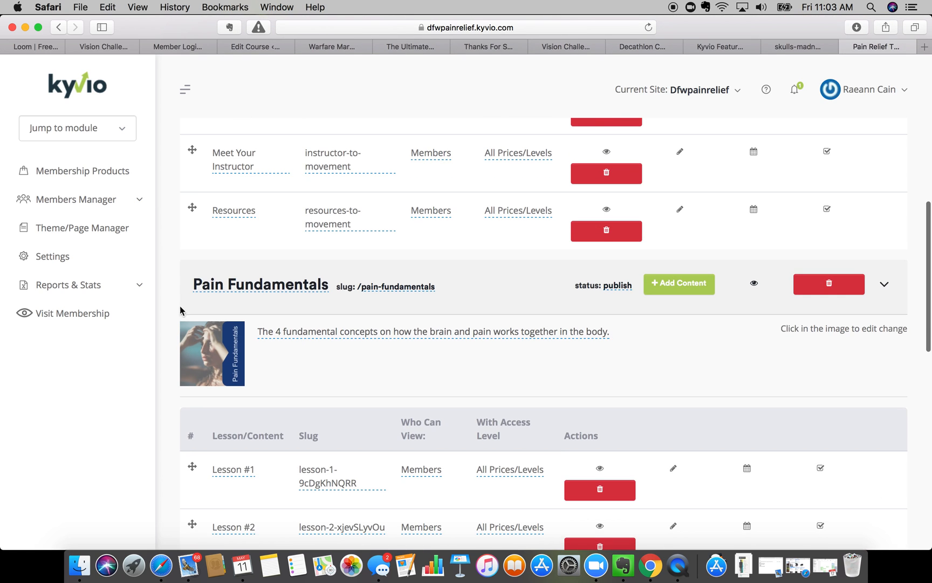
scroll(240, 287, "up", 5)
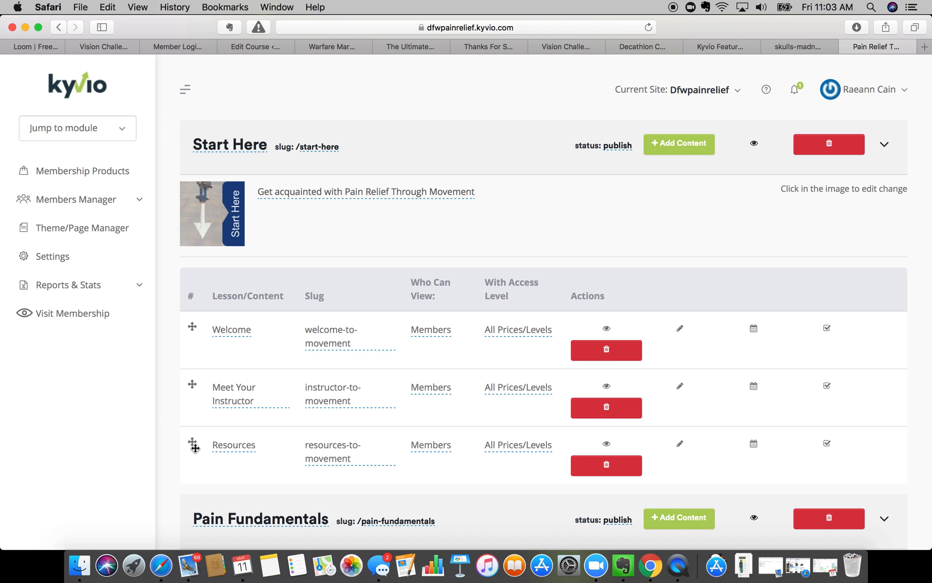
scroll(194, 446, "down", 1)
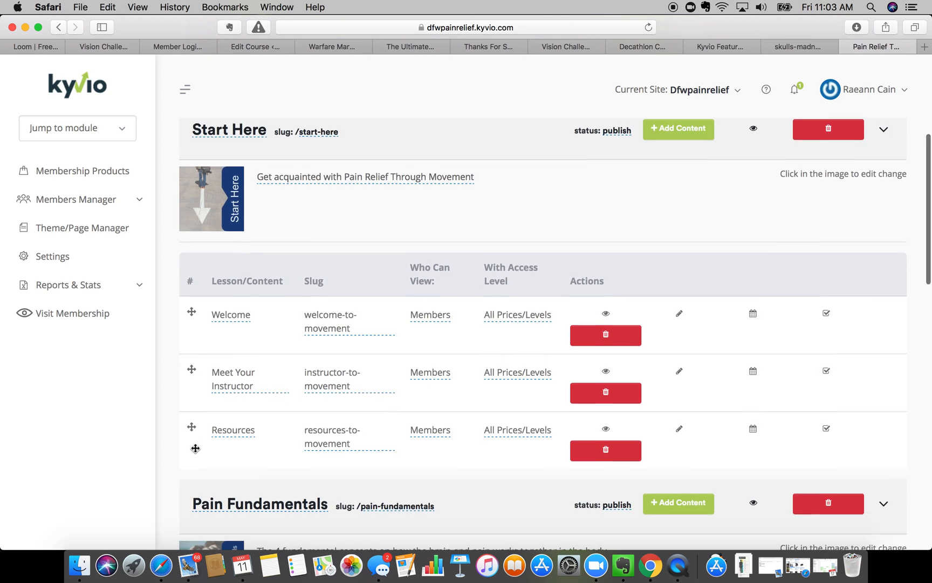